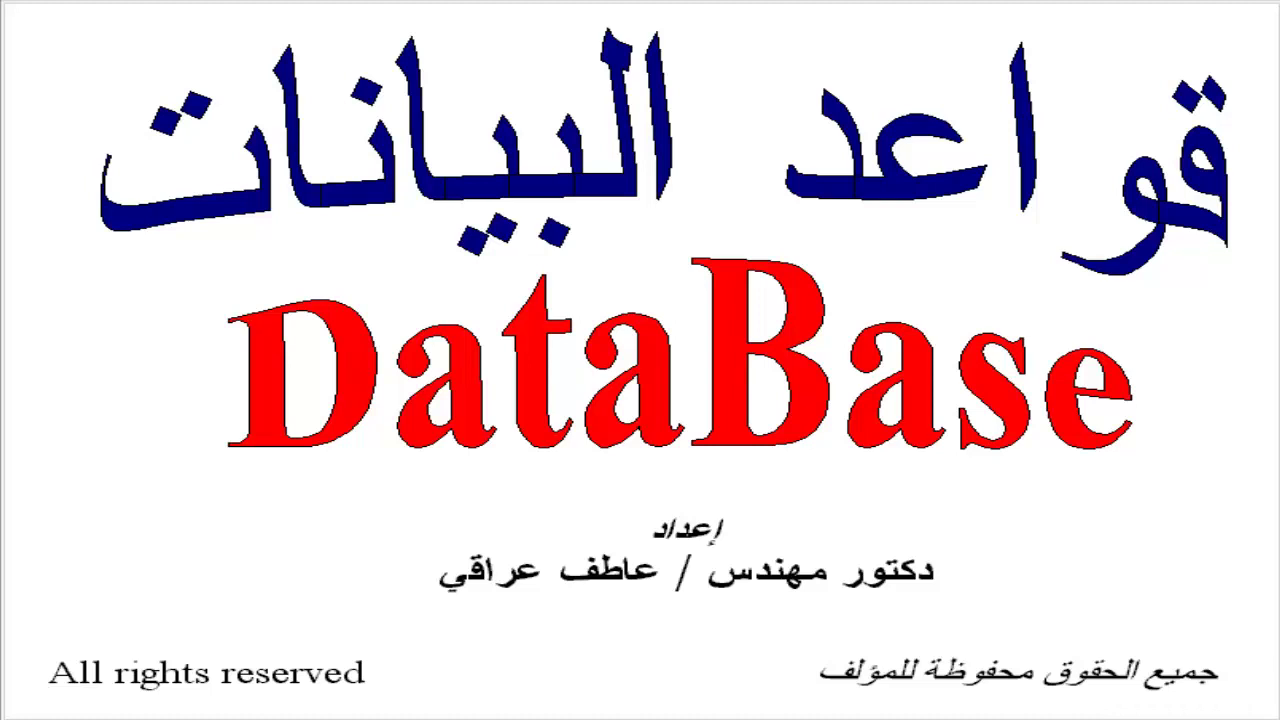
- Open the 'phone' database in Access from the Start menu's Documents list
key("super")
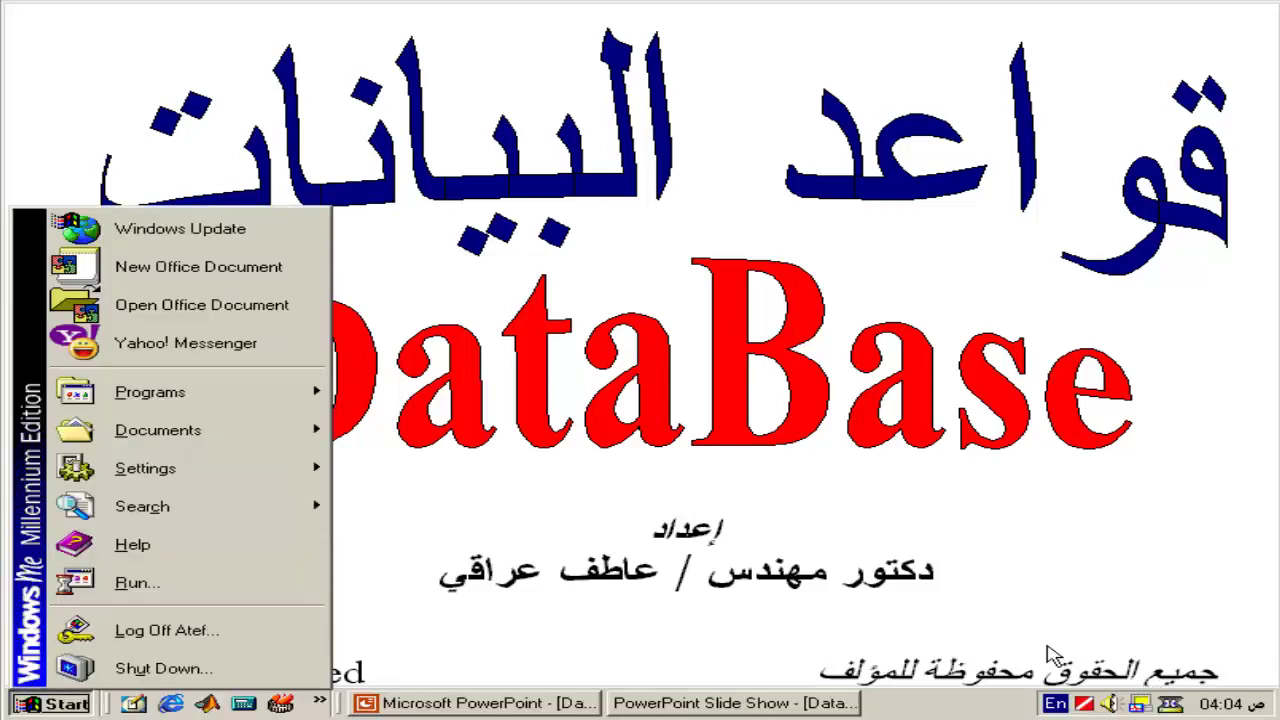
mouse_move(168, 430)
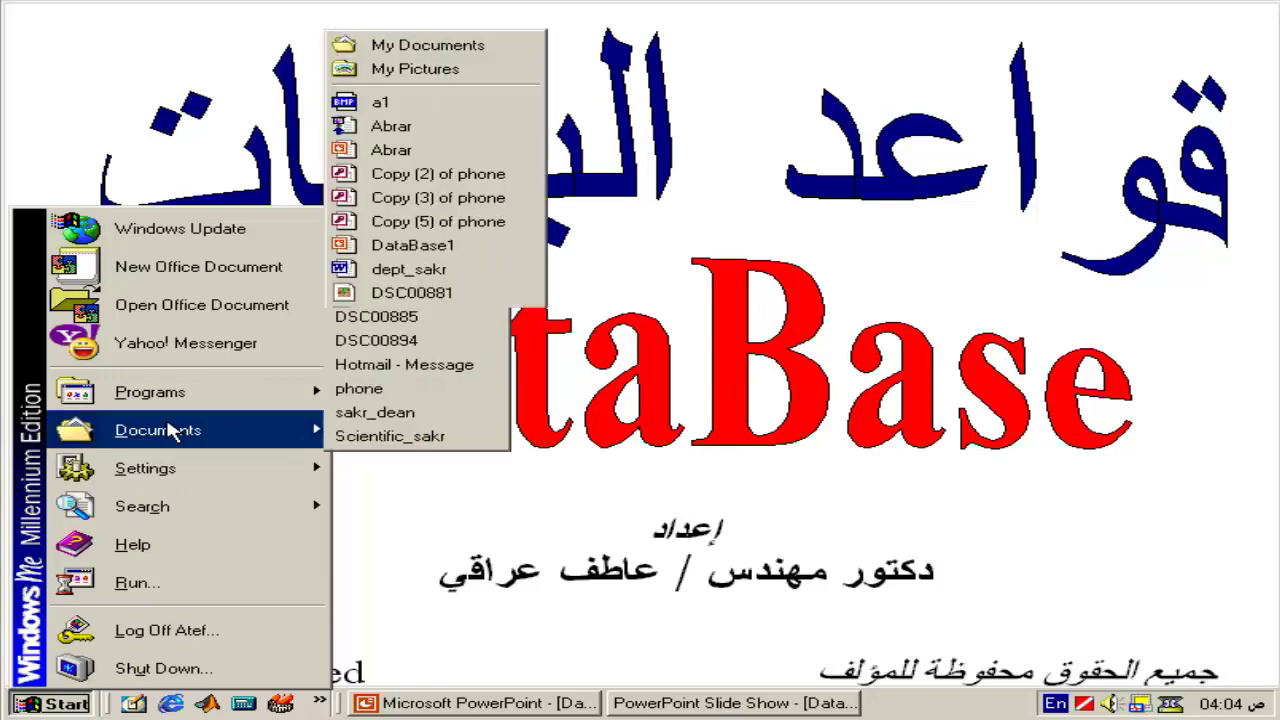
left_click(376, 392)
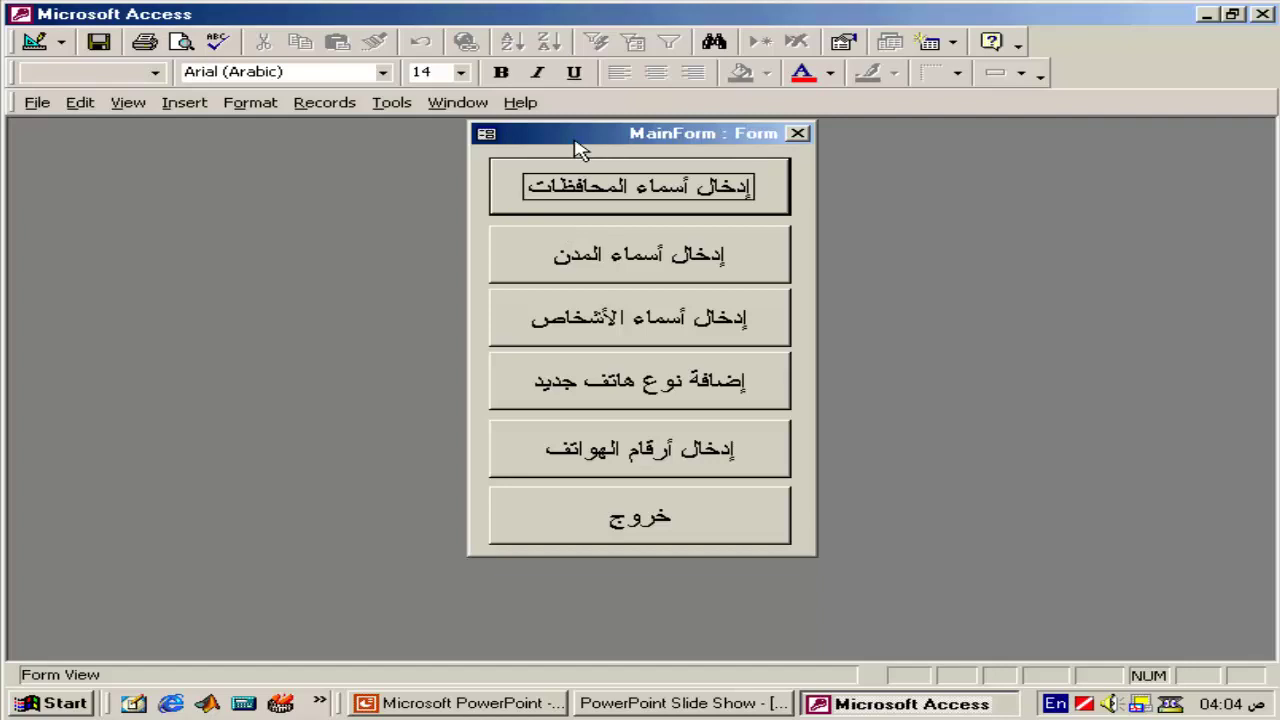
- Close MainForm and set the Startup Display Form/Page to (none), keeping the database window shown
left_click(799, 134)
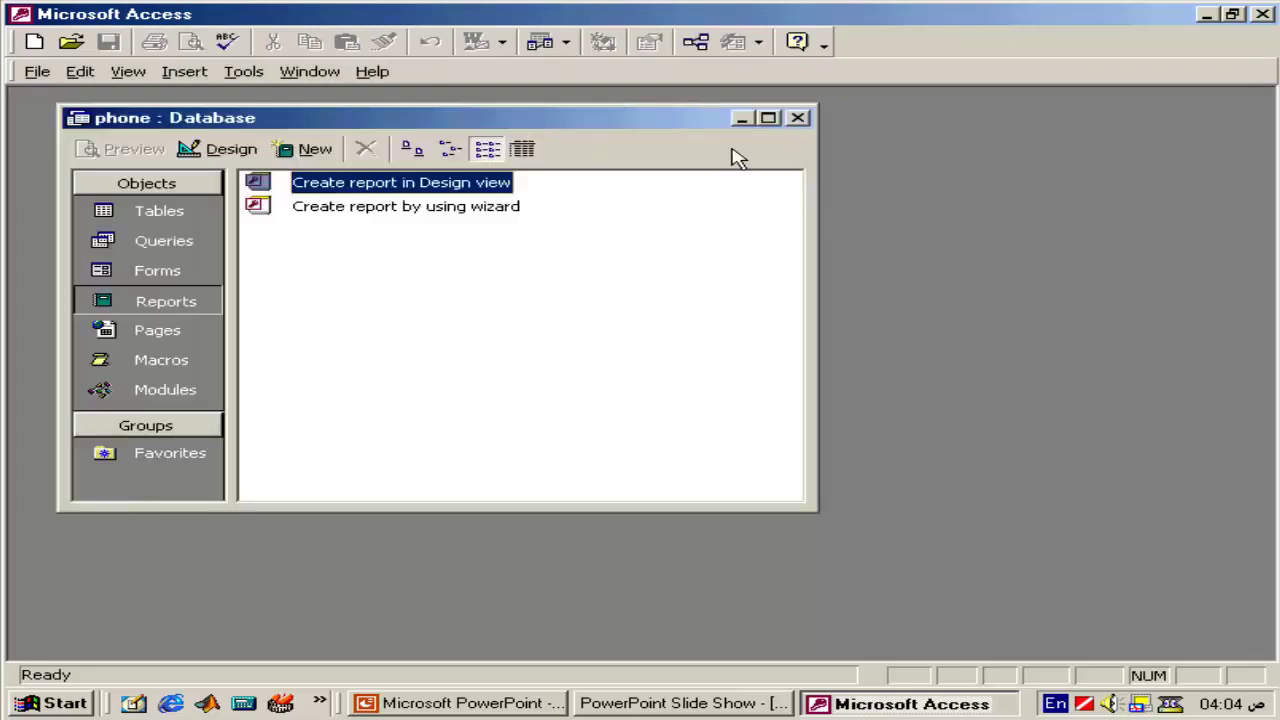
left_click(767, 118)
left_click(272, 71)
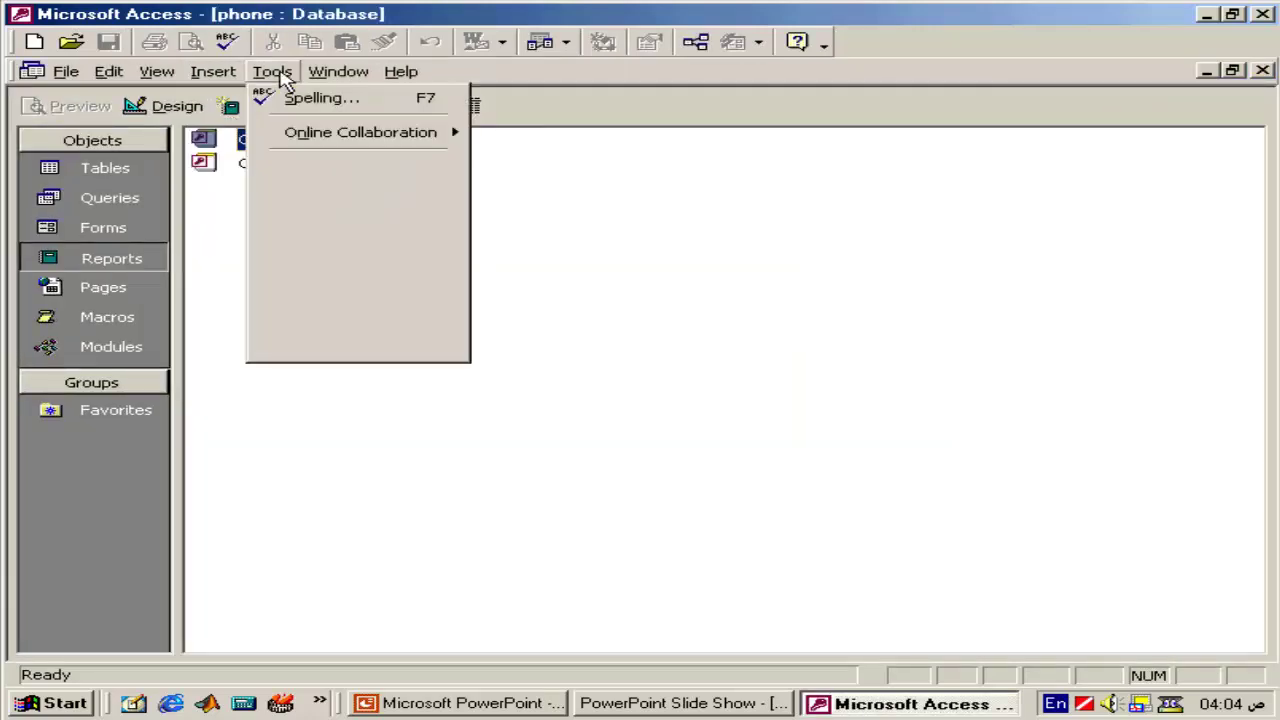
left_click(357, 272)
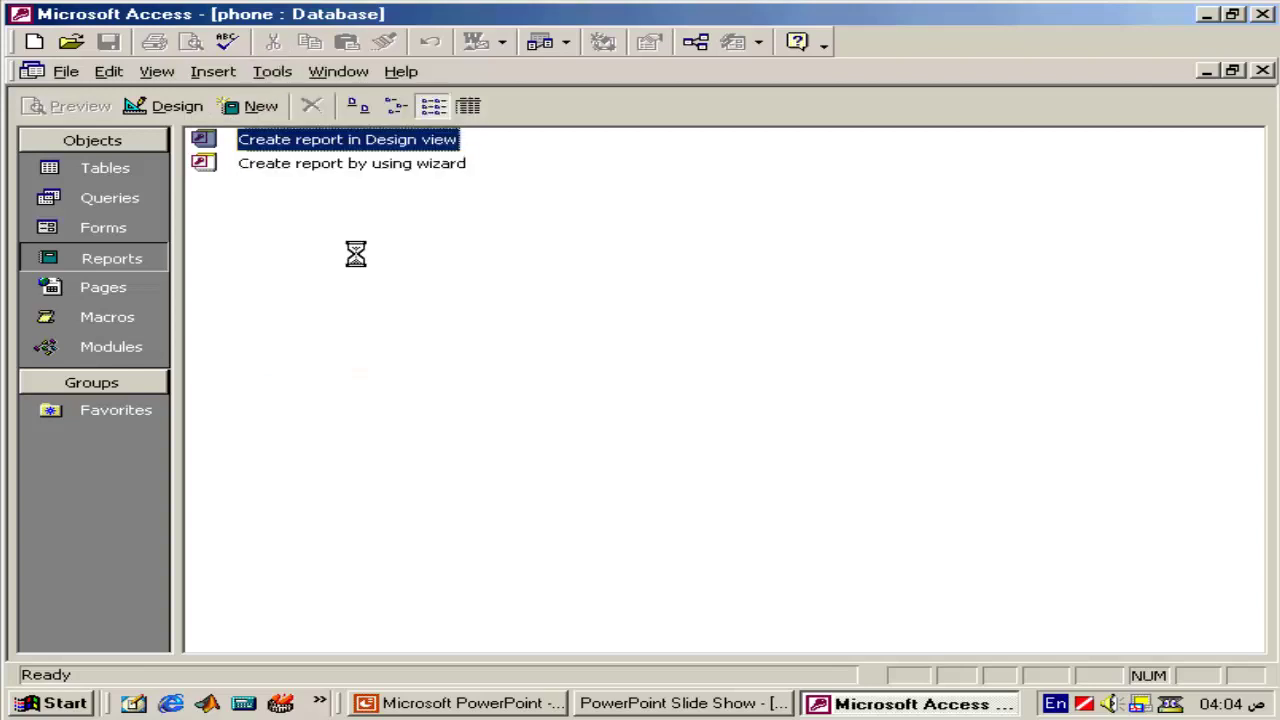
left_click(612, 222)
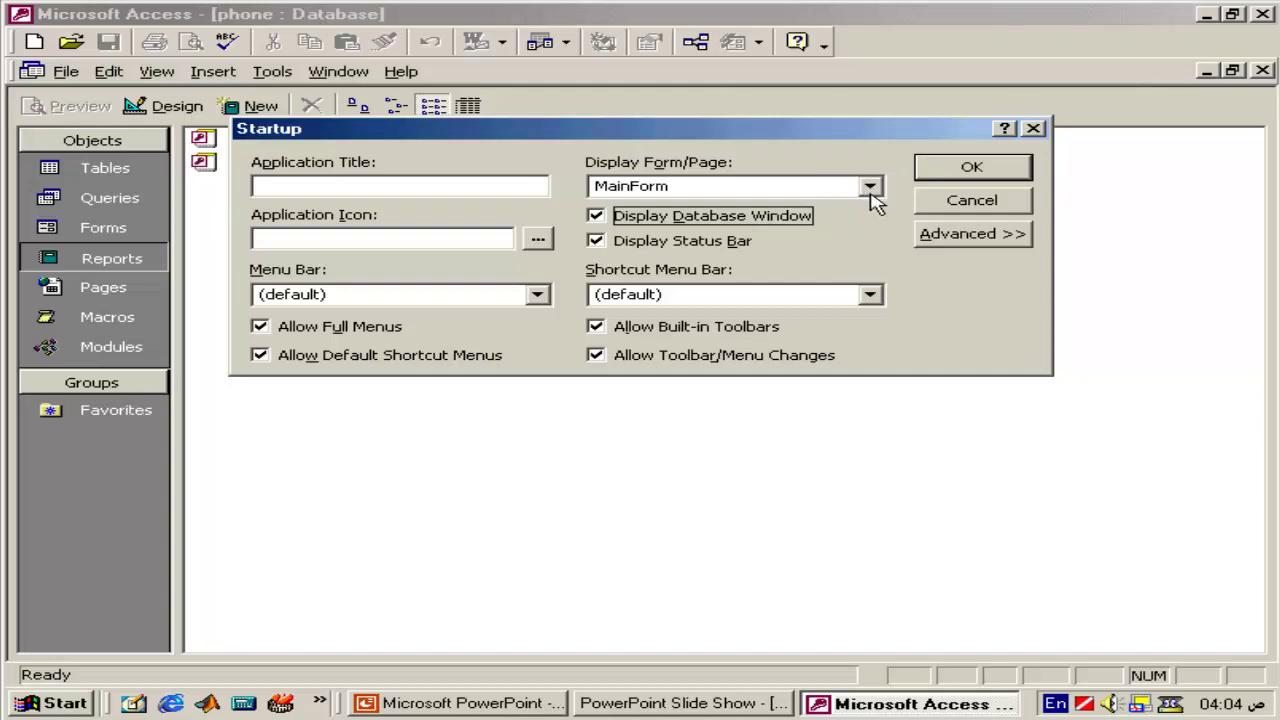
left_click(870, 188)
left_click(841, 212)
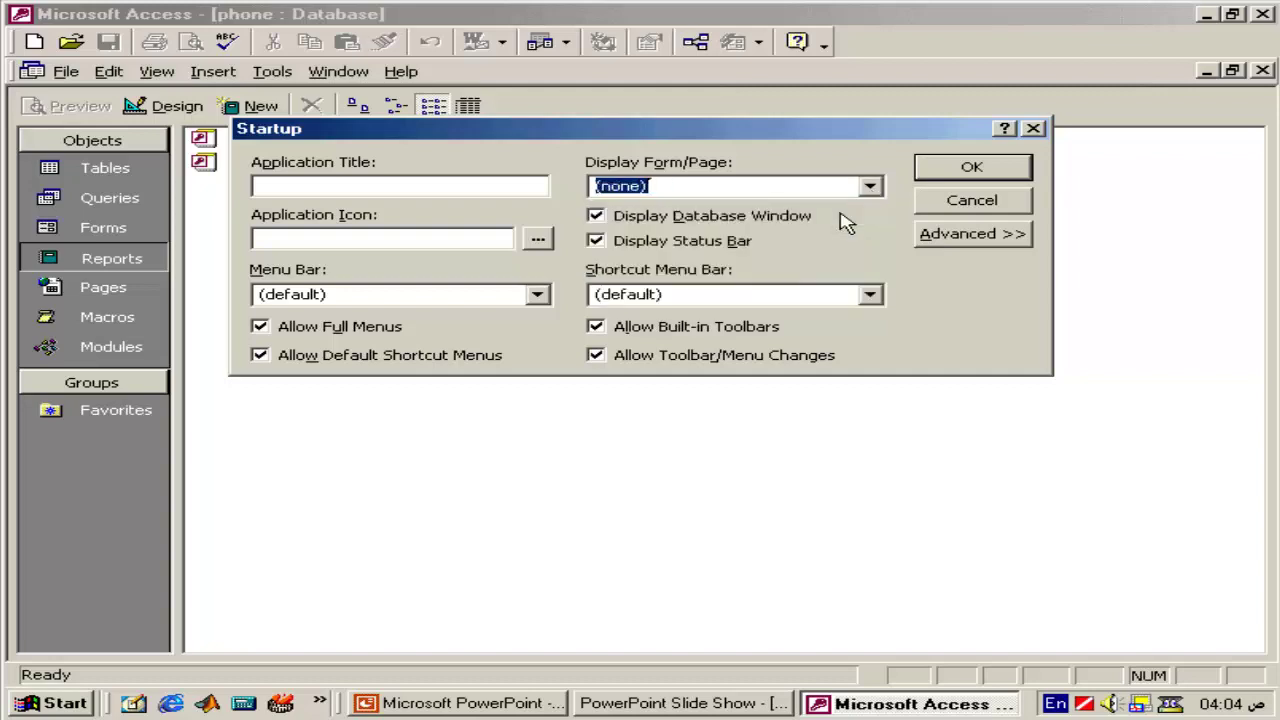
left_click(944, 170)
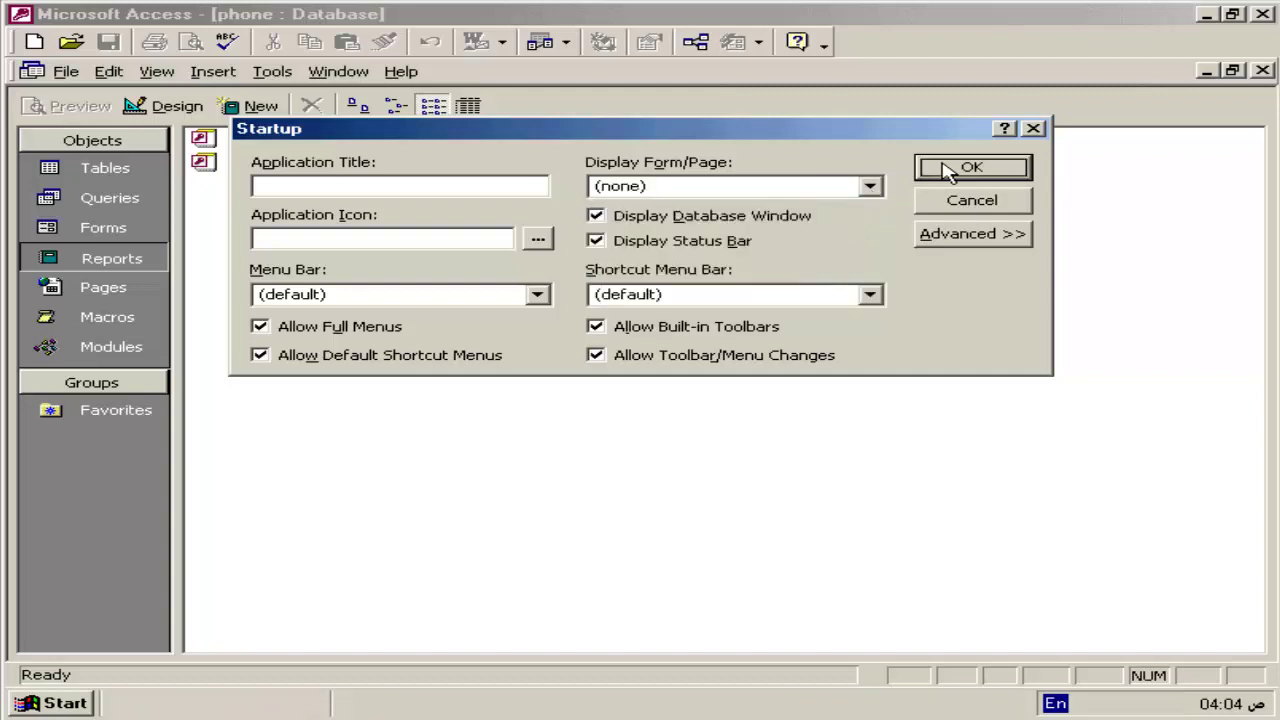
left_click(155, 232)
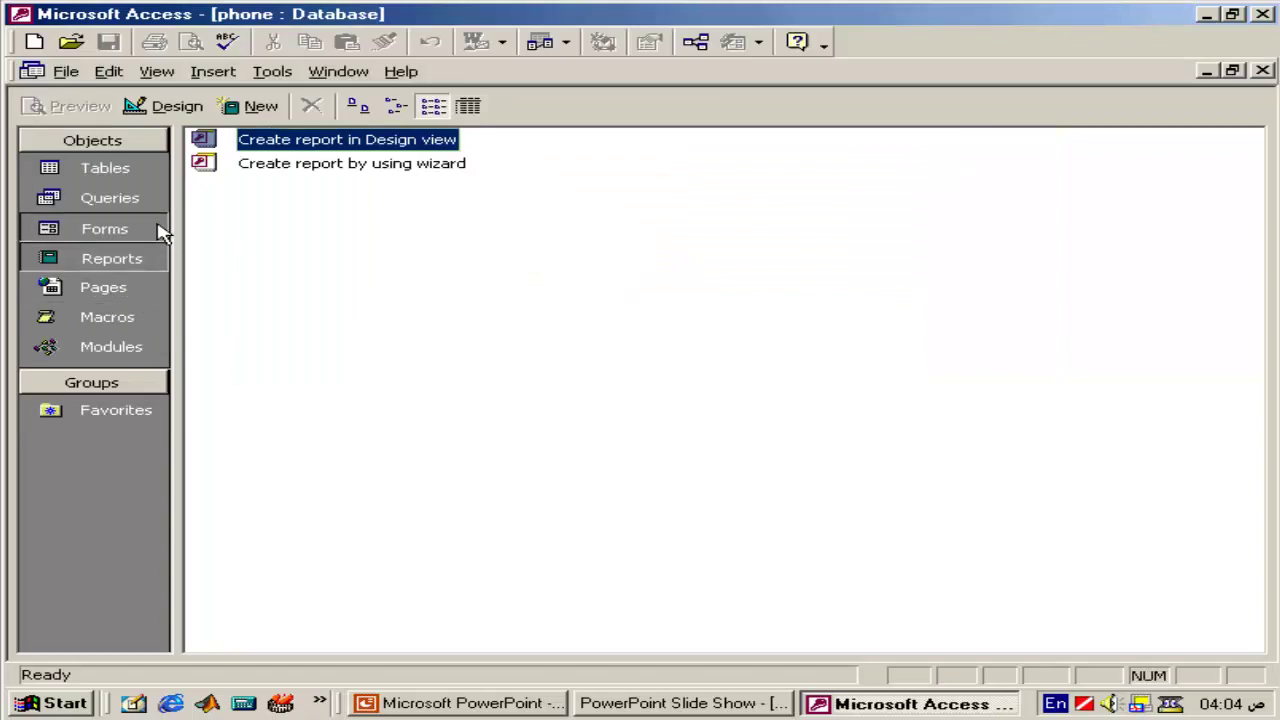
- Start a new Report Wizard report based on the GovernInfo table
left_click(143, 260)
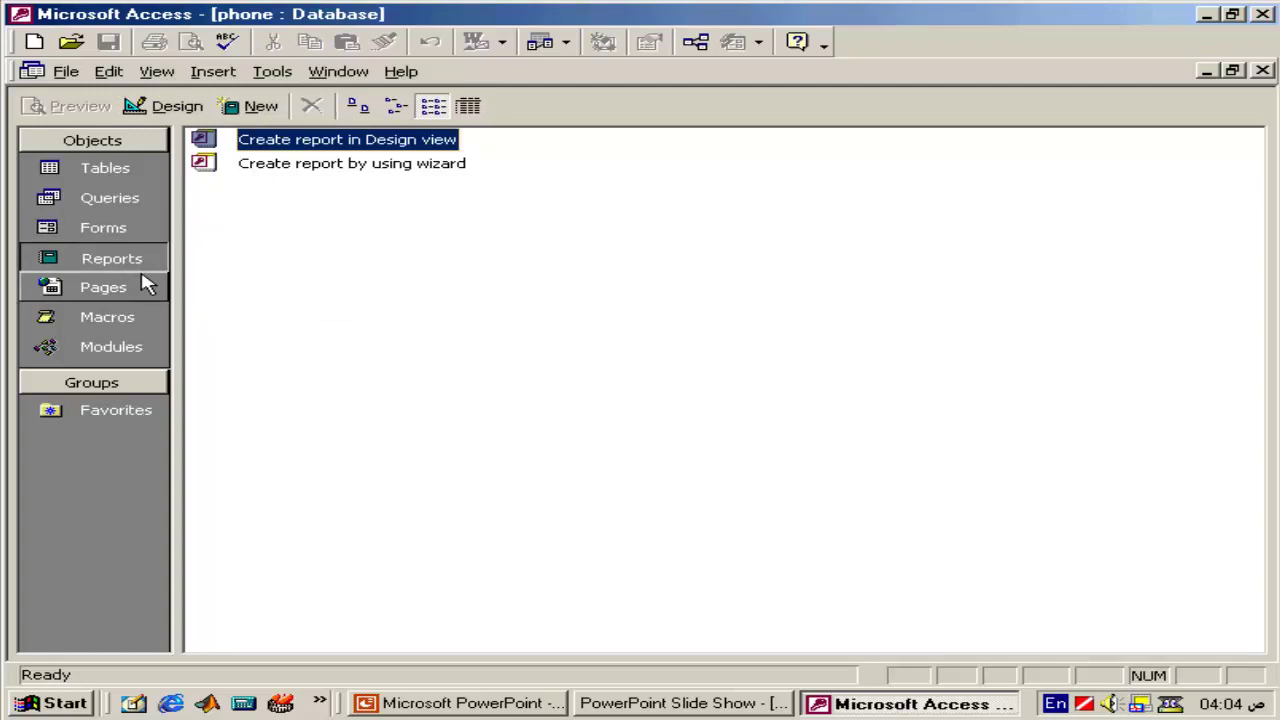
left_click(252, 106)
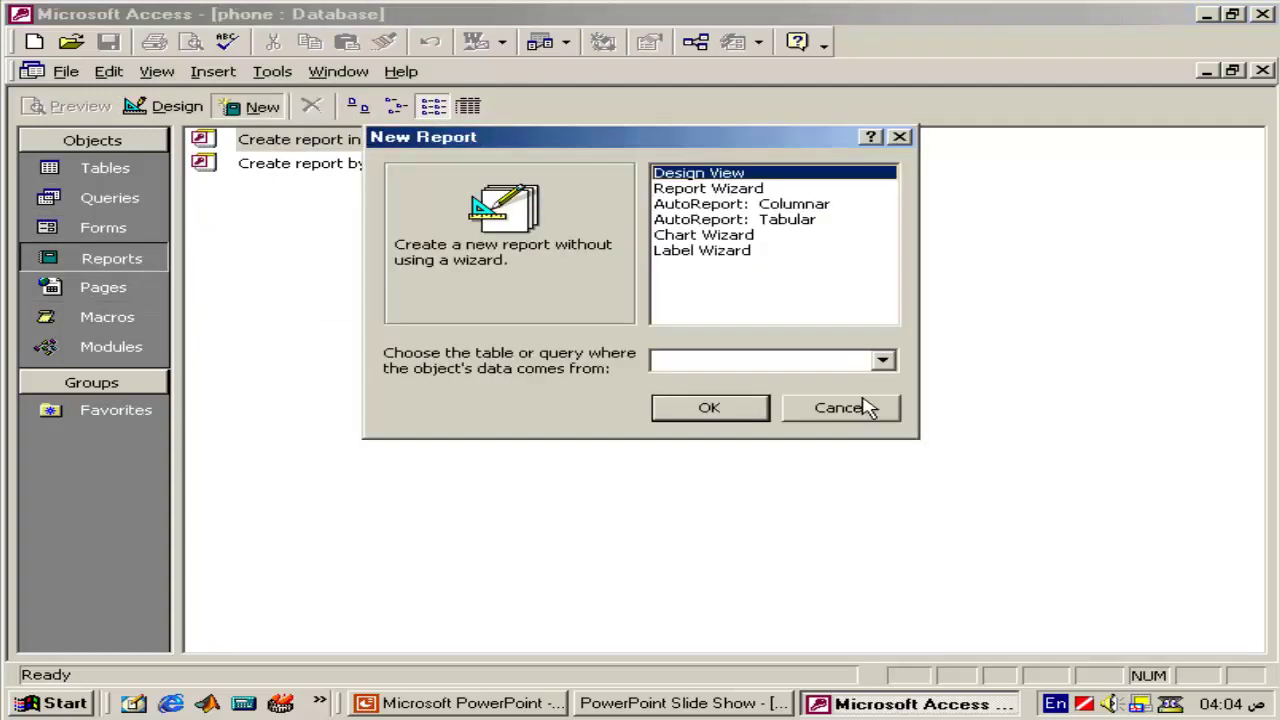
left_click(882, 360)
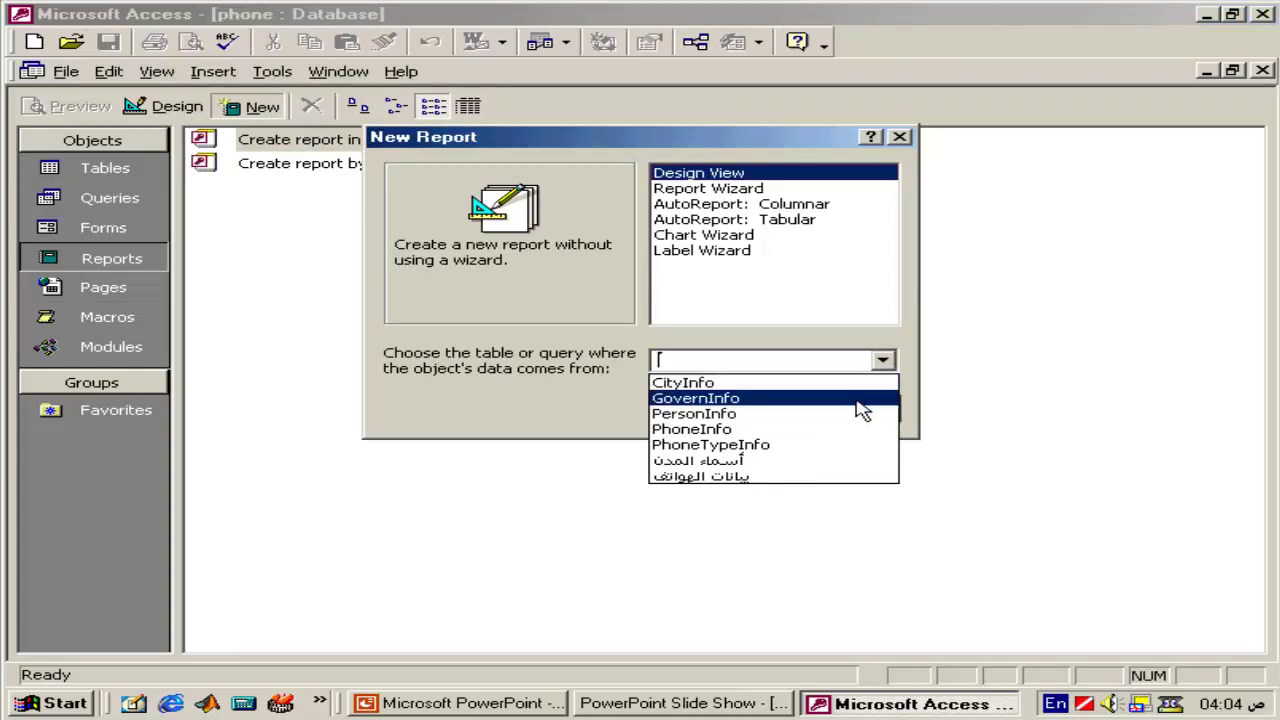
left_click(862, 405)
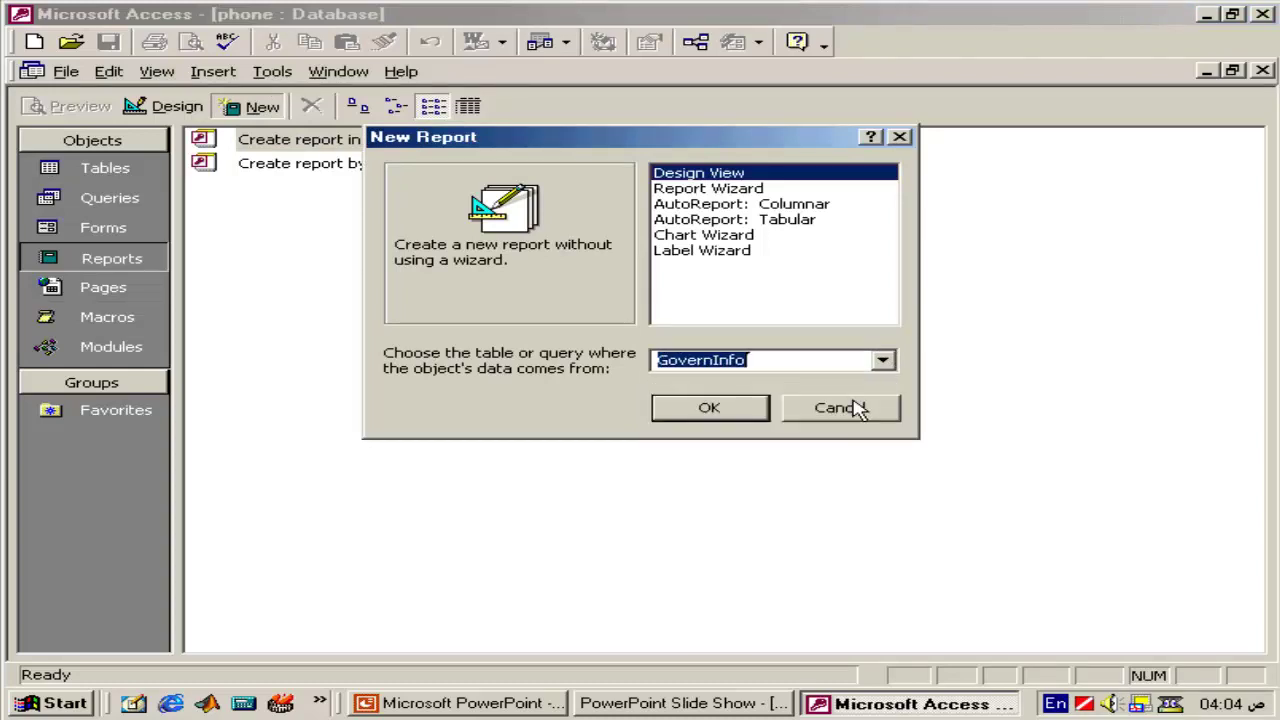
left_click(785, 190)
left_click(735, 407)
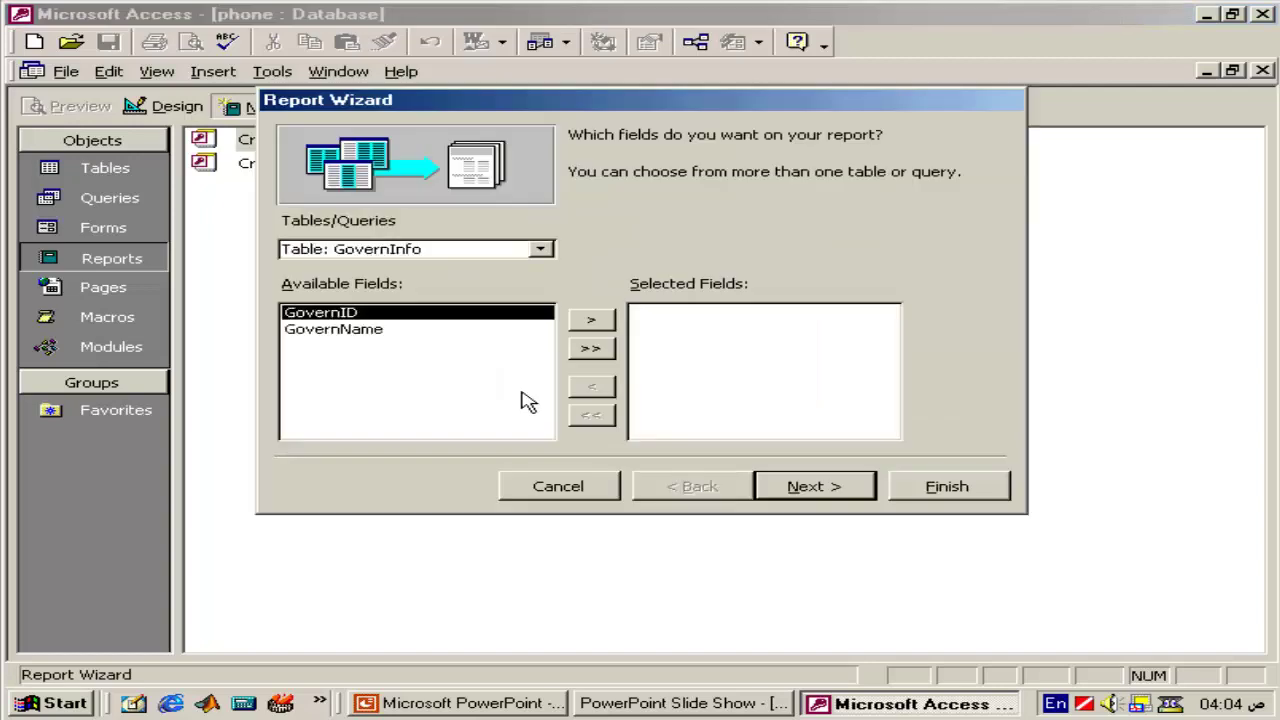
- Add GovernID and GovernName, skip grouping, and sort the report by GovernID
left_click(590, 349)
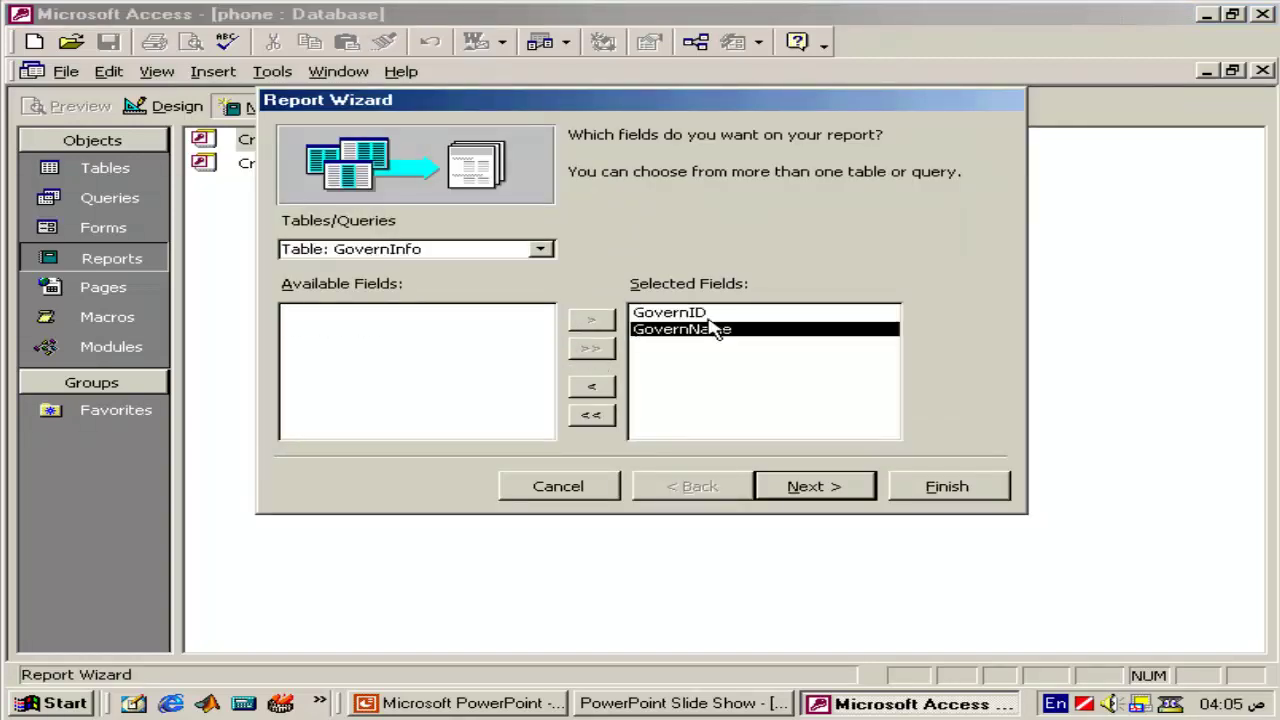
left_click(830, 490)
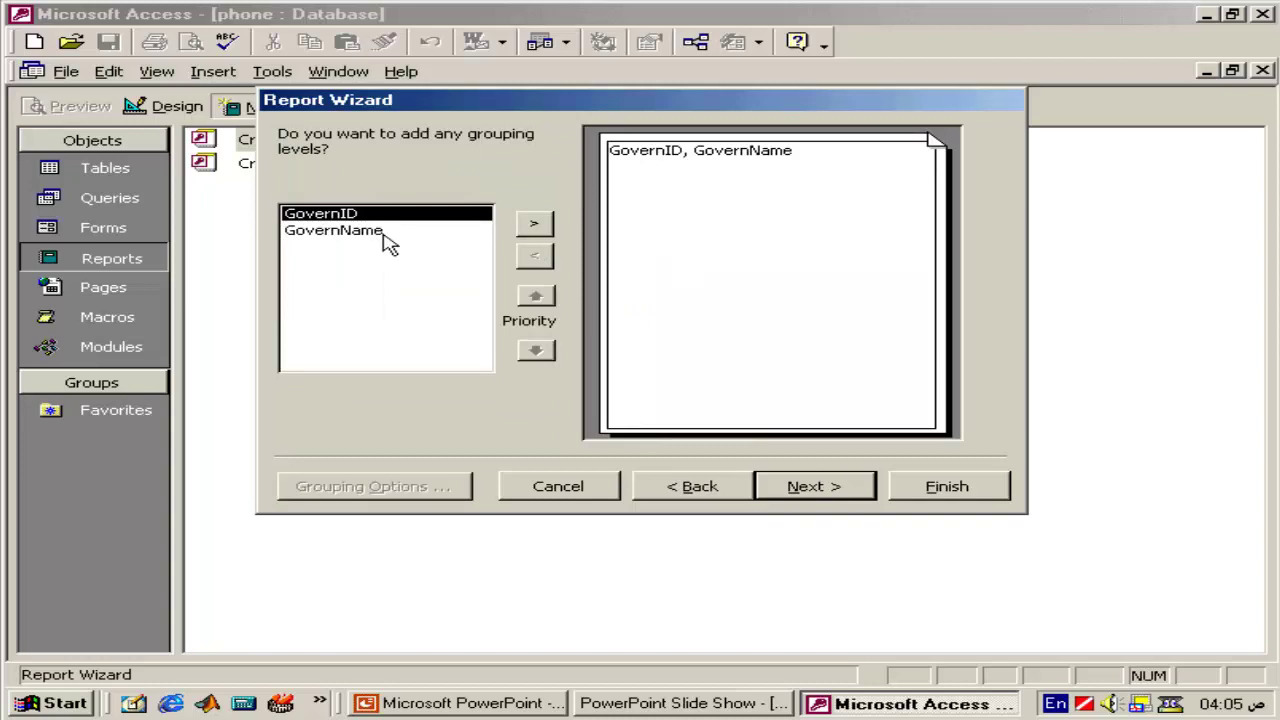
left_click(828, 494)
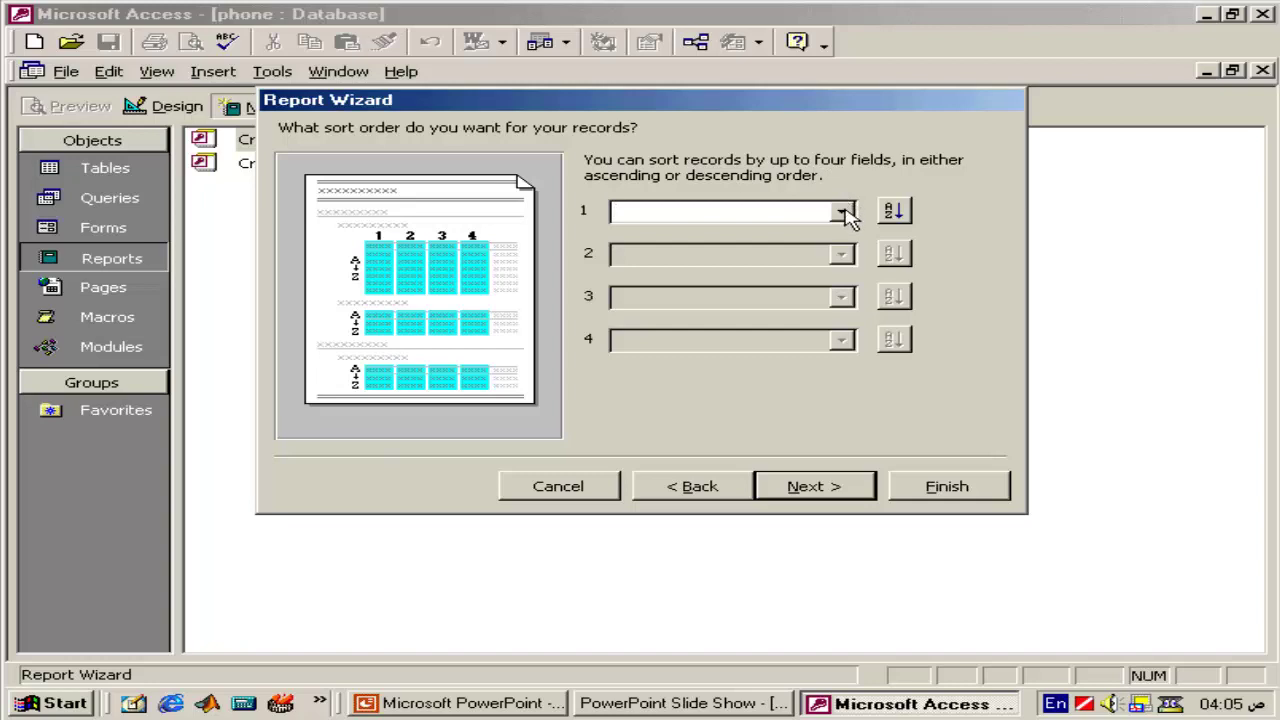
left_click(843, 214)
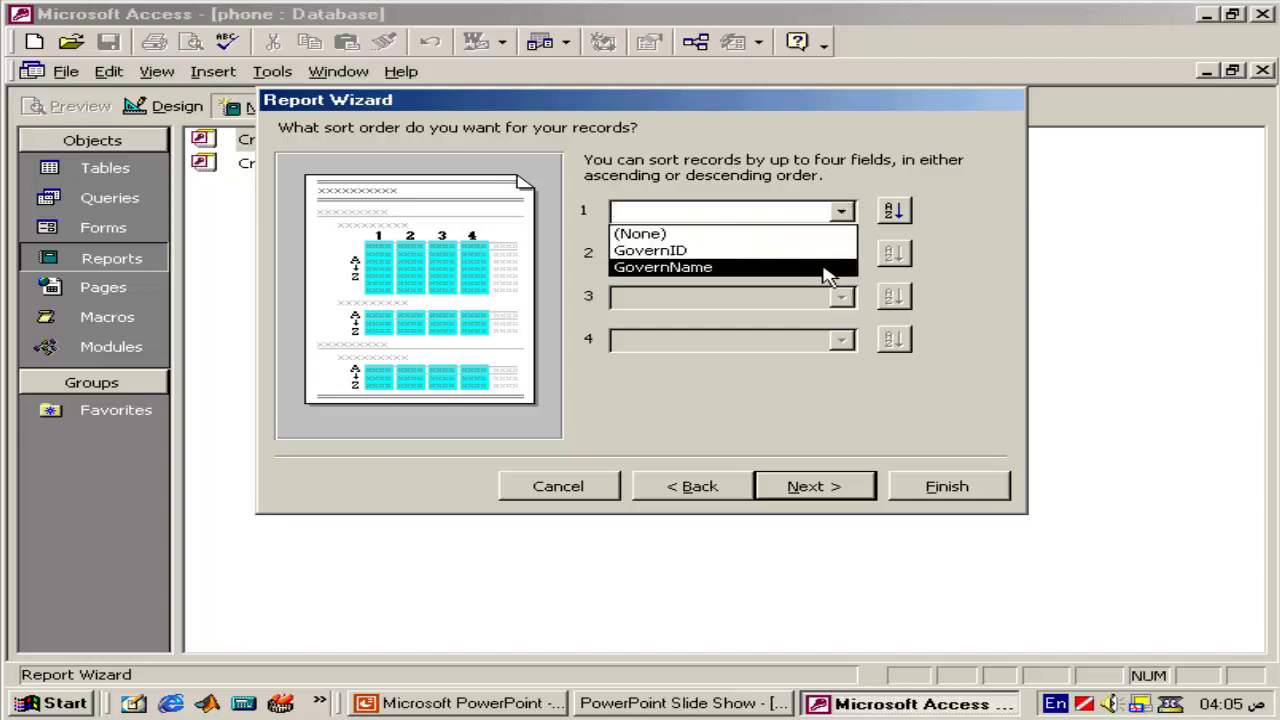
left_click(828, 252)
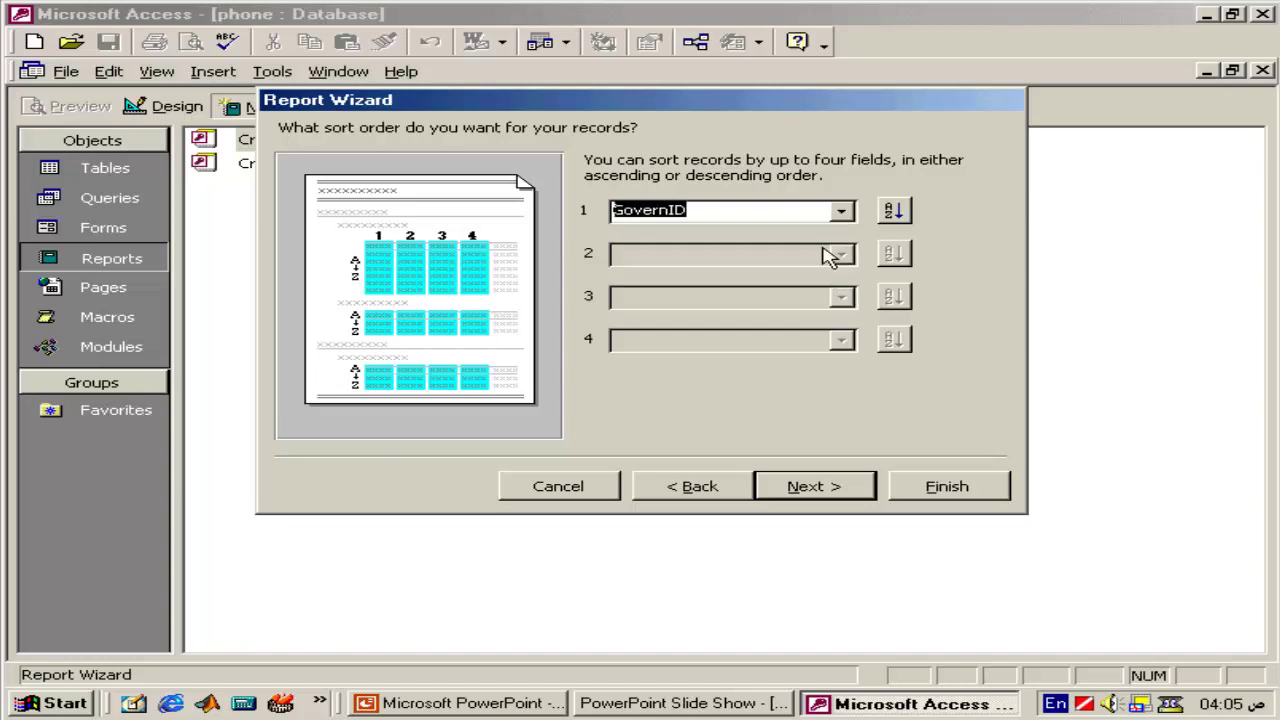
left_click(815, 487)
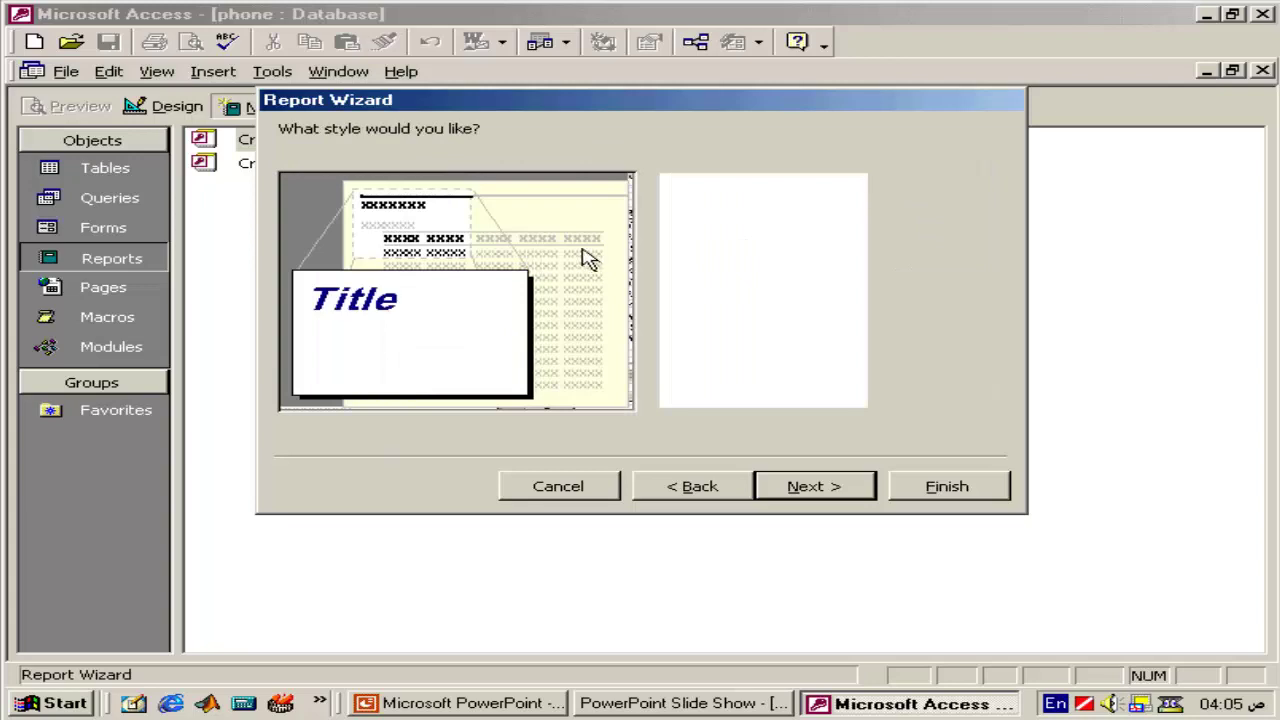
- Choose the Tabular layout and Corporate style for the report
left_click(700, 487)
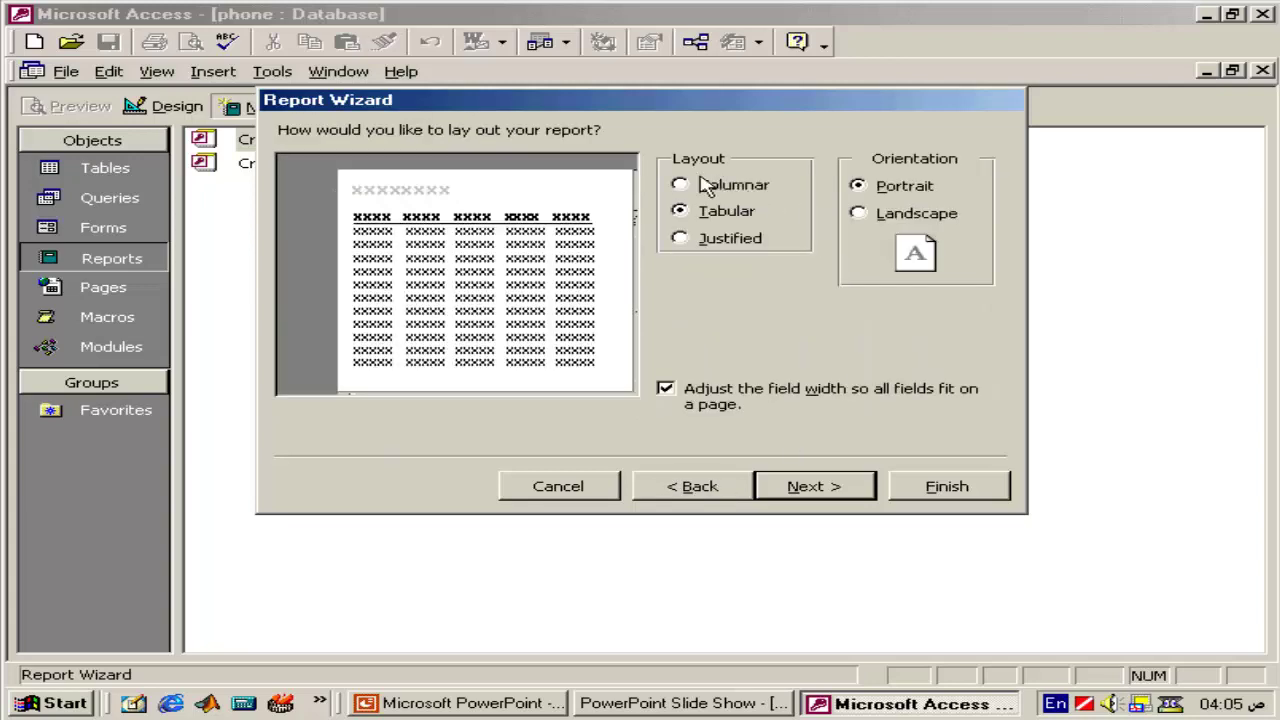
left_click(722, 190)
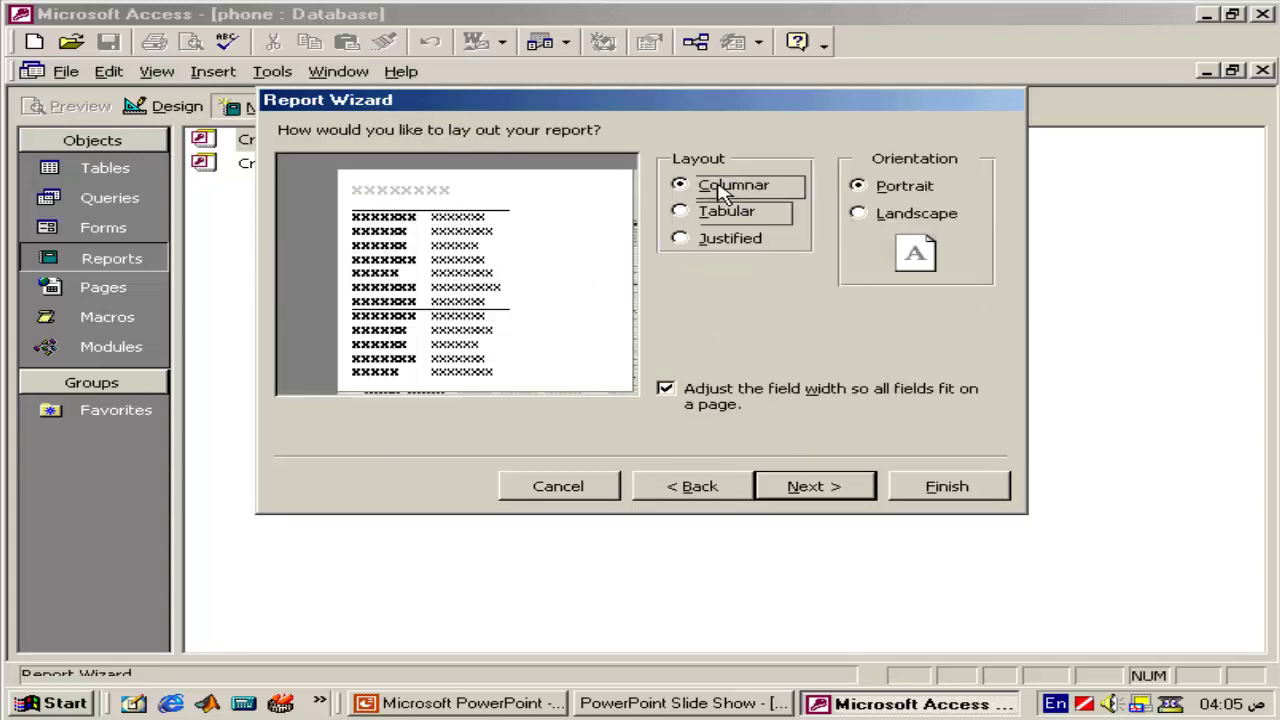
left_click(722, 214)
left_click(716, 240)
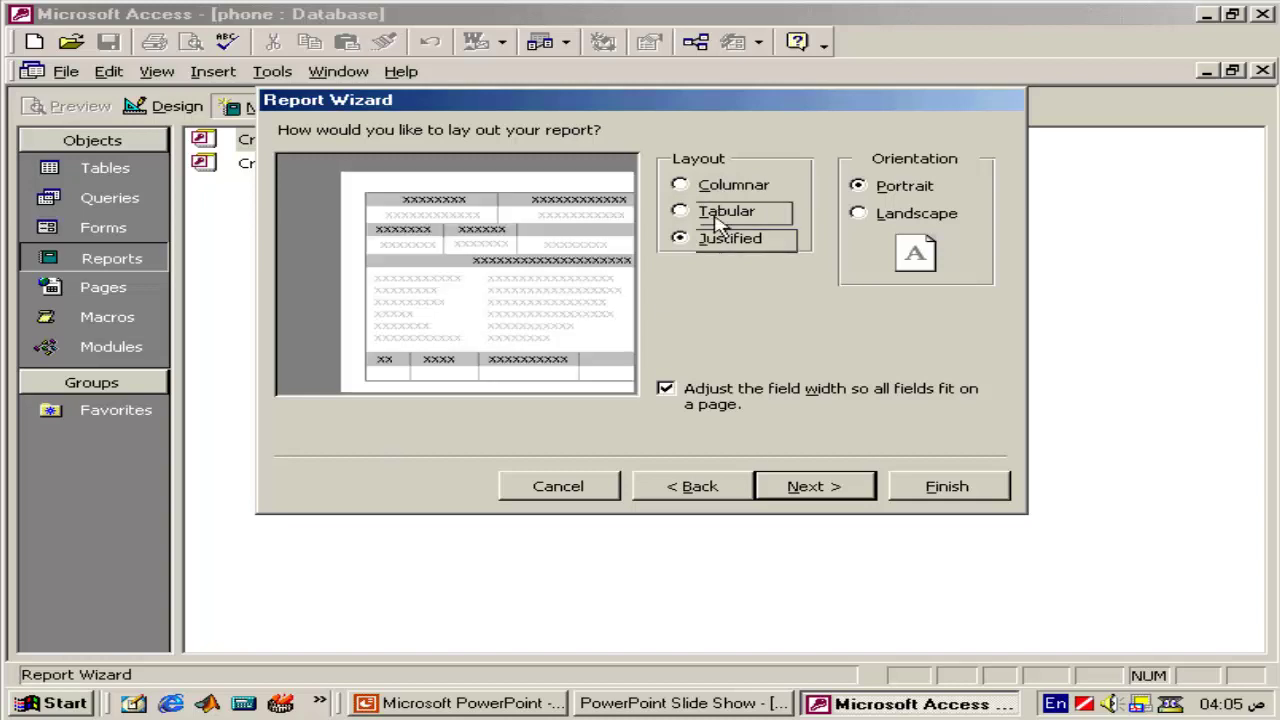
left_click(712, 213)
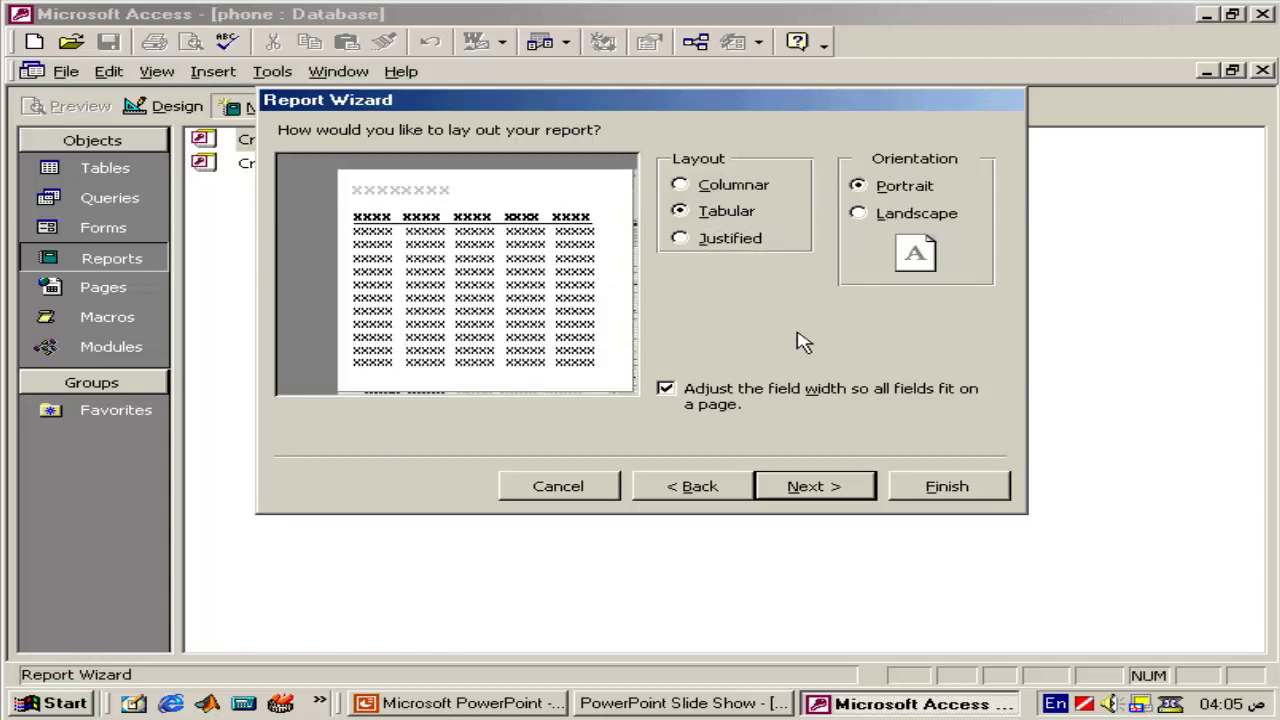
left_click(822, 486)
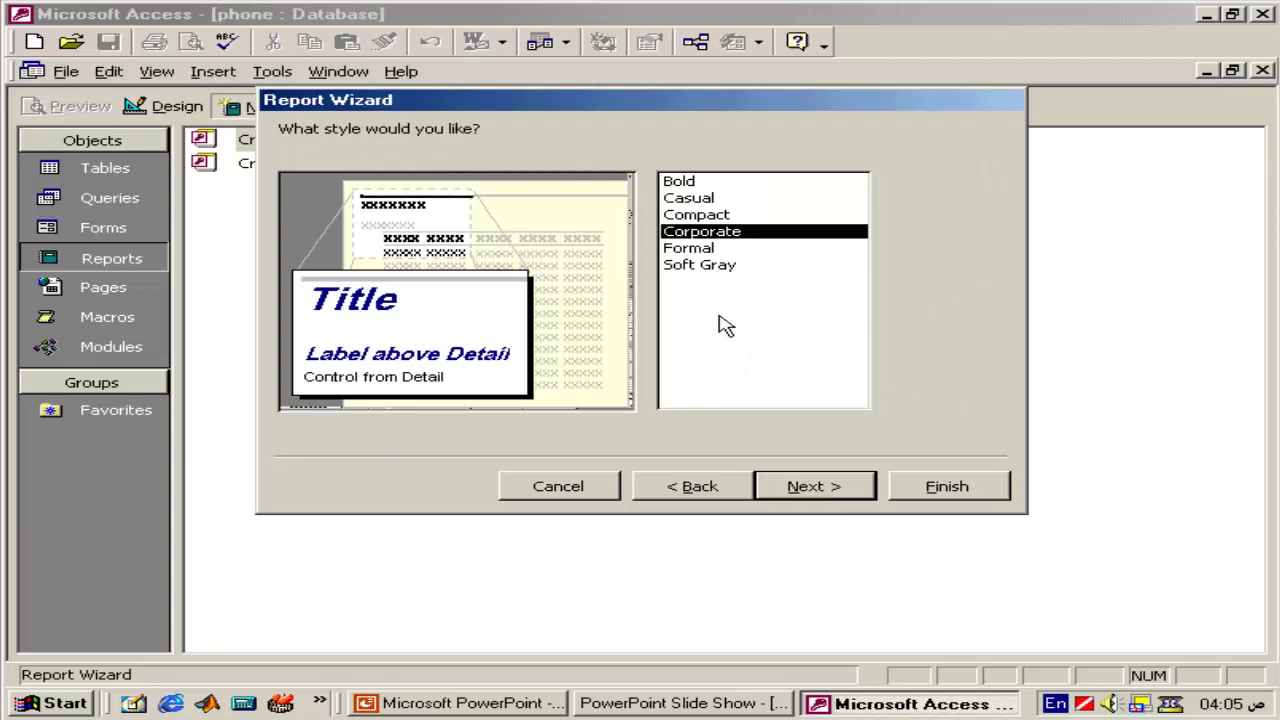
left_click(731, 215)
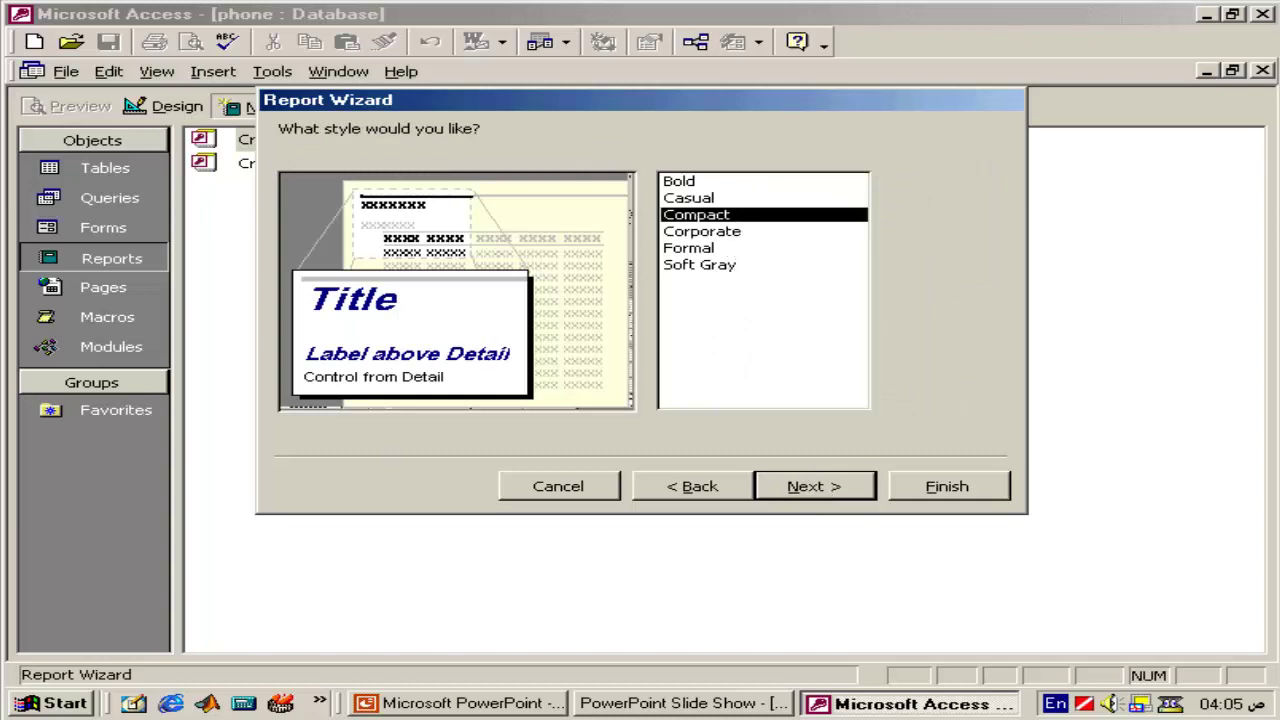
left_click(733, 236)
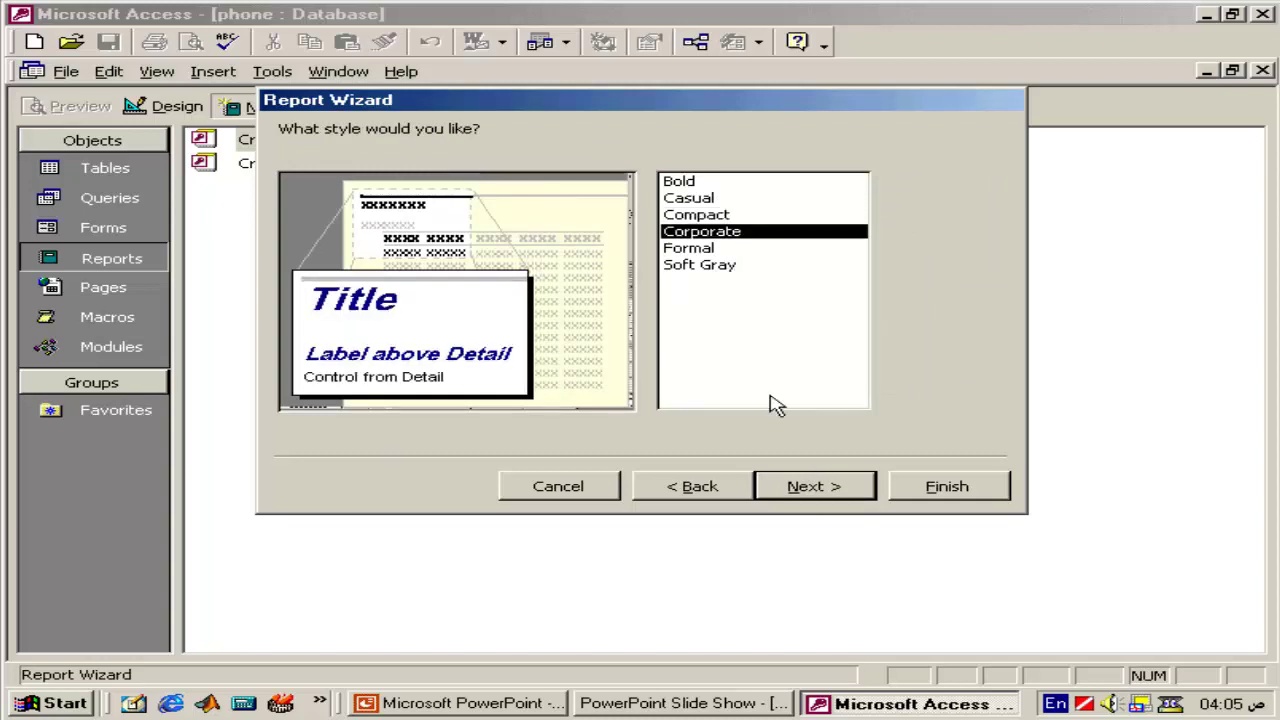
- Title the report GovernInfoRpt and finish the wizard with a preview
left_click(845, 495)
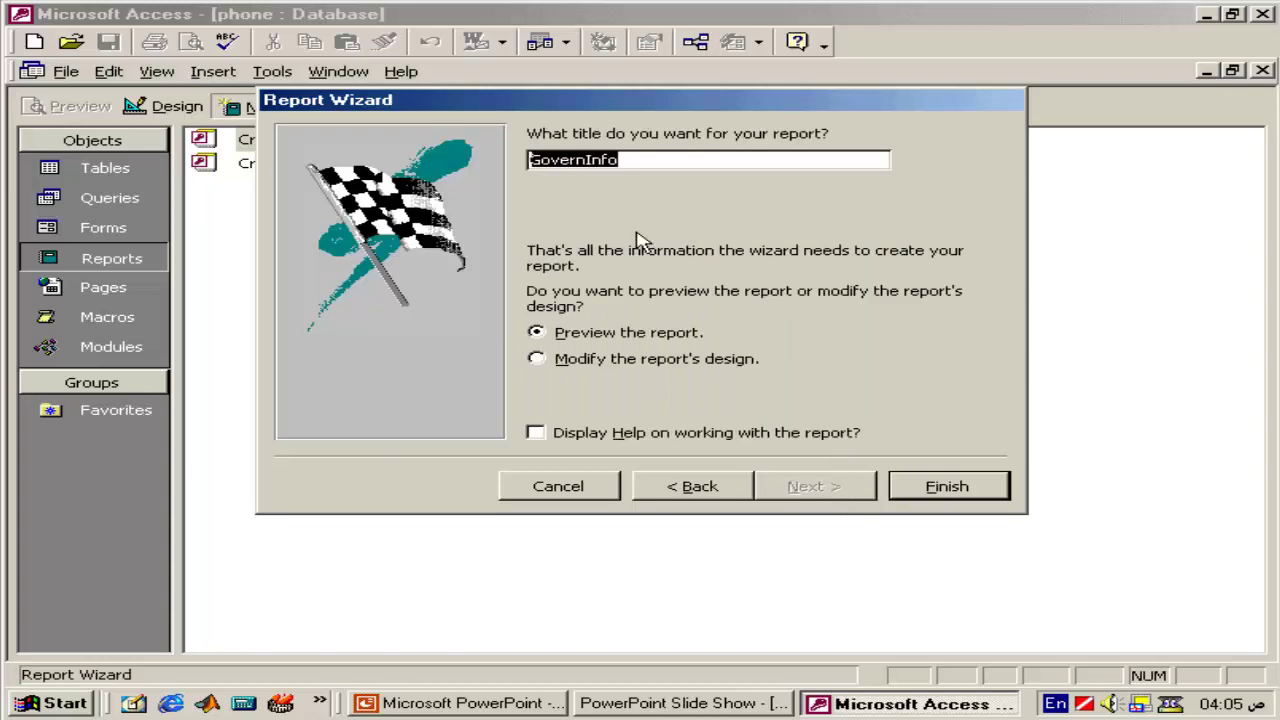
left_click(697, 160)
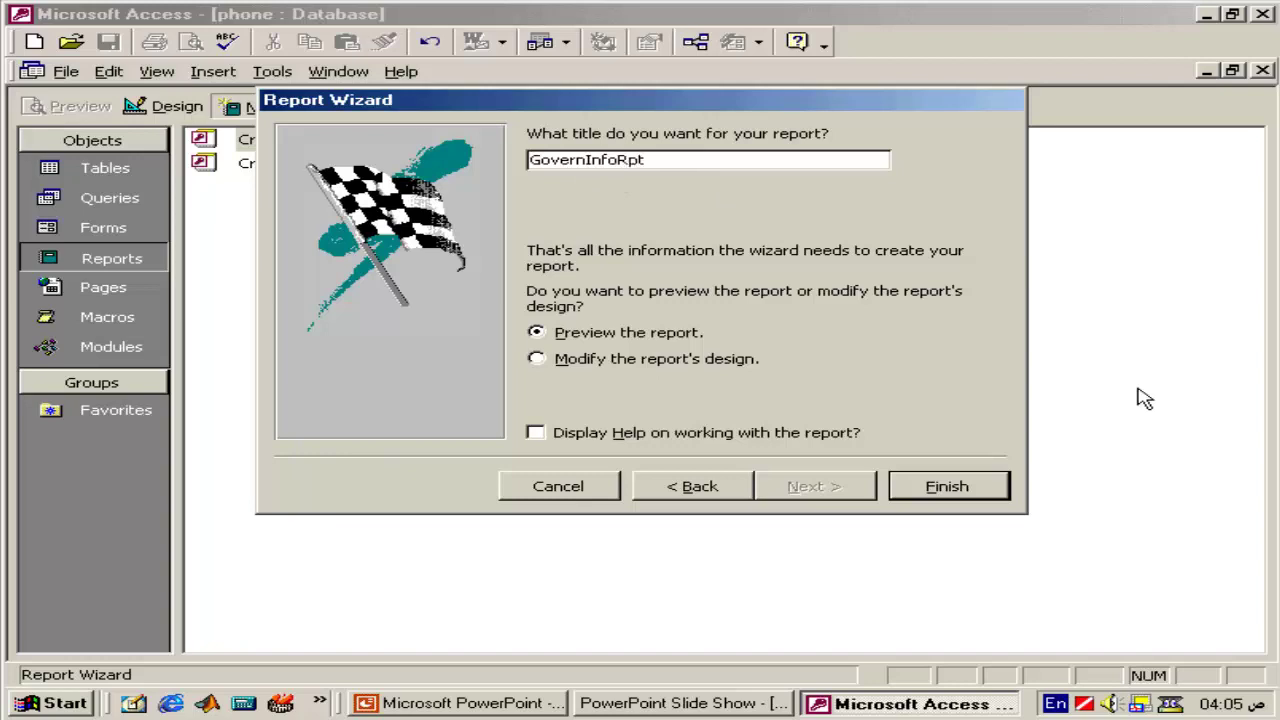
left_click(946, 486)
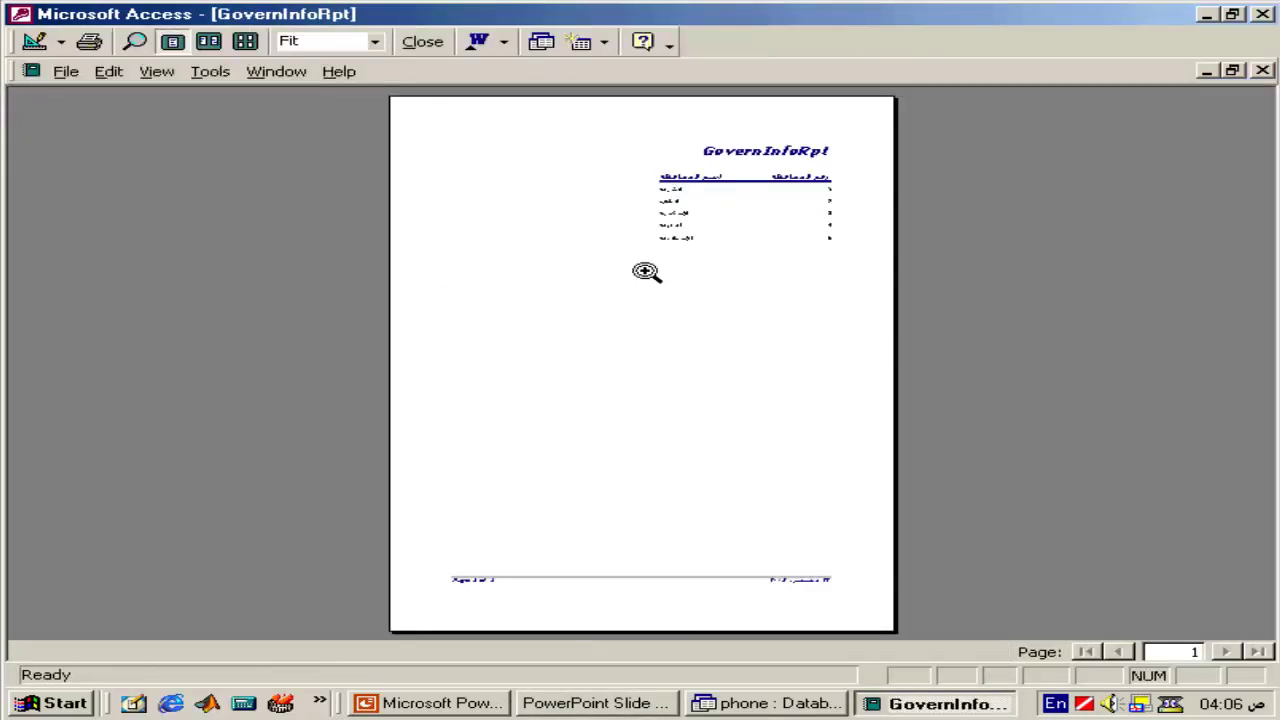
- Zoom the GovernInfoRpt preview to 100% and switch to Design View
left_click(646, 271)
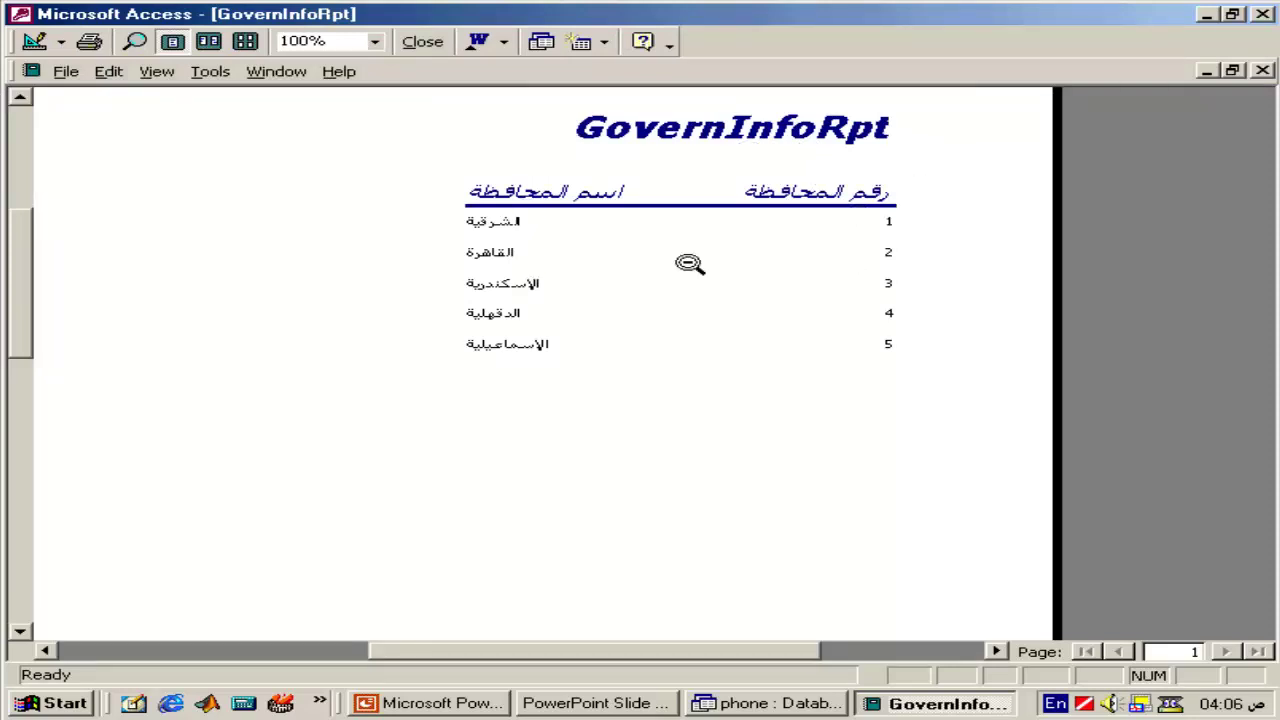
left_click(35, 41)
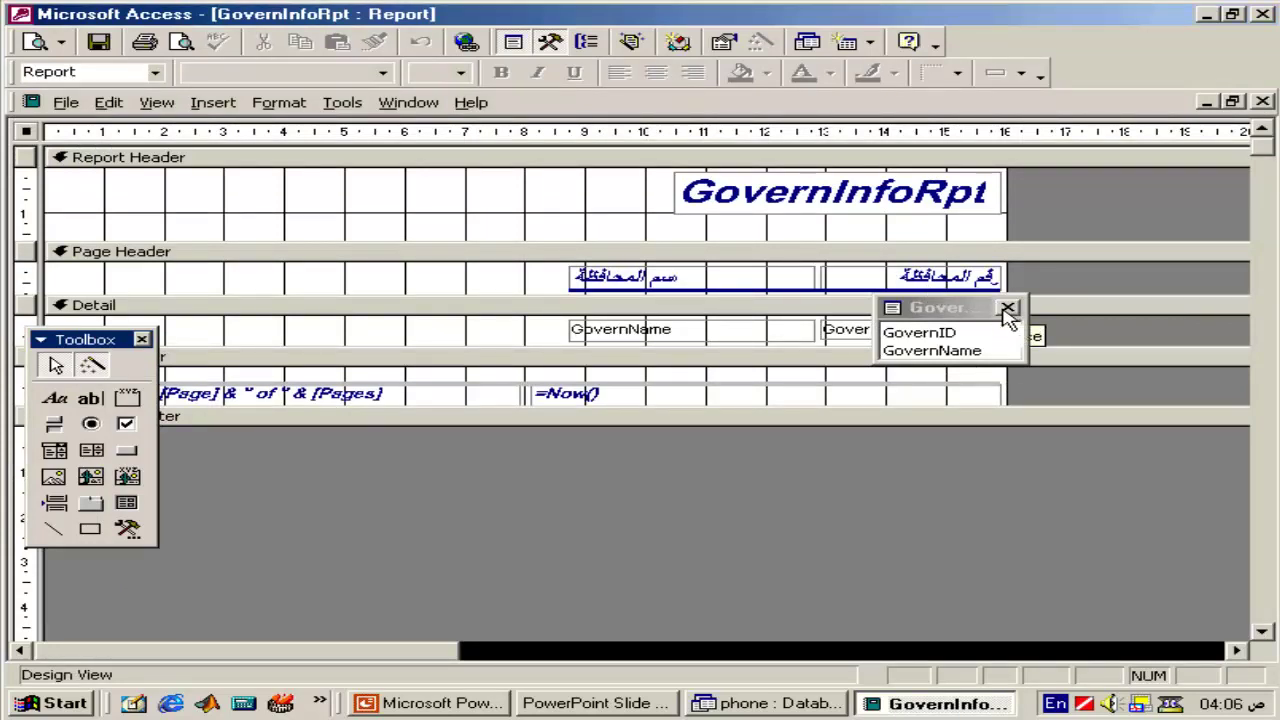
- Change the header title to 'أسماء المحافظات' and move it further left
left_click(1008, 308)
left_click(886, 190)
key("ctrl+r")
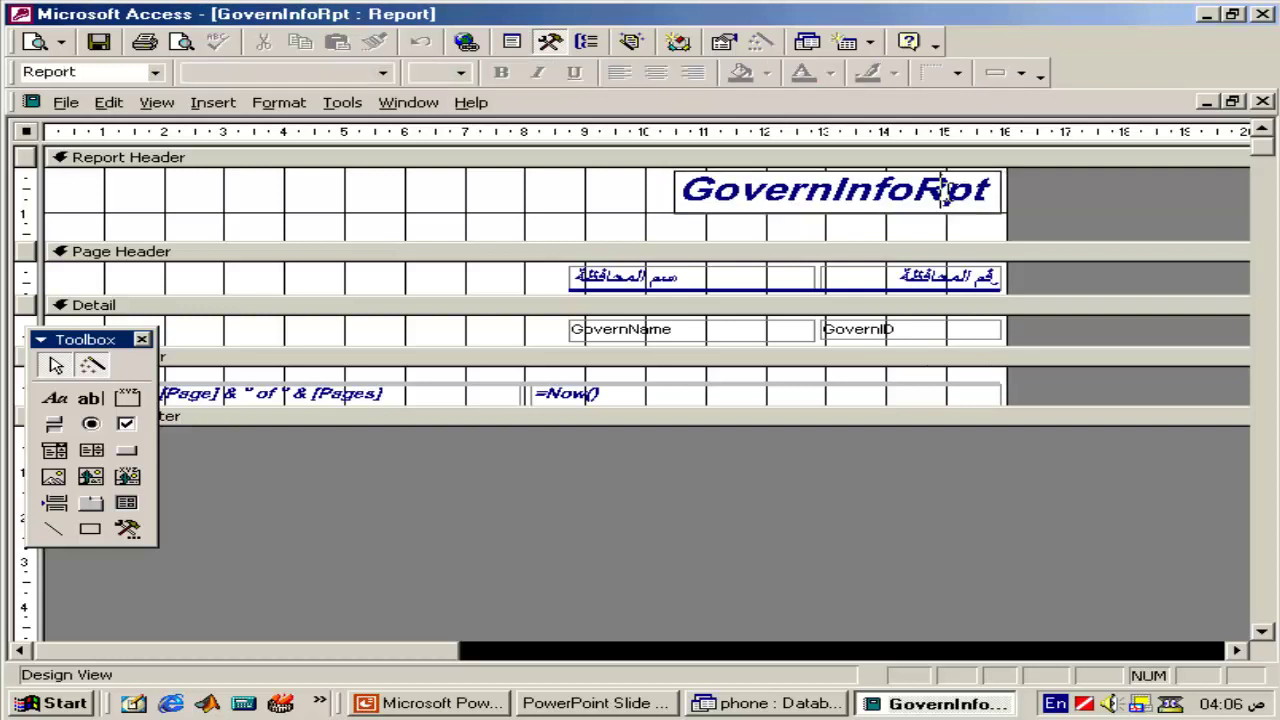
double_click(947, 193)
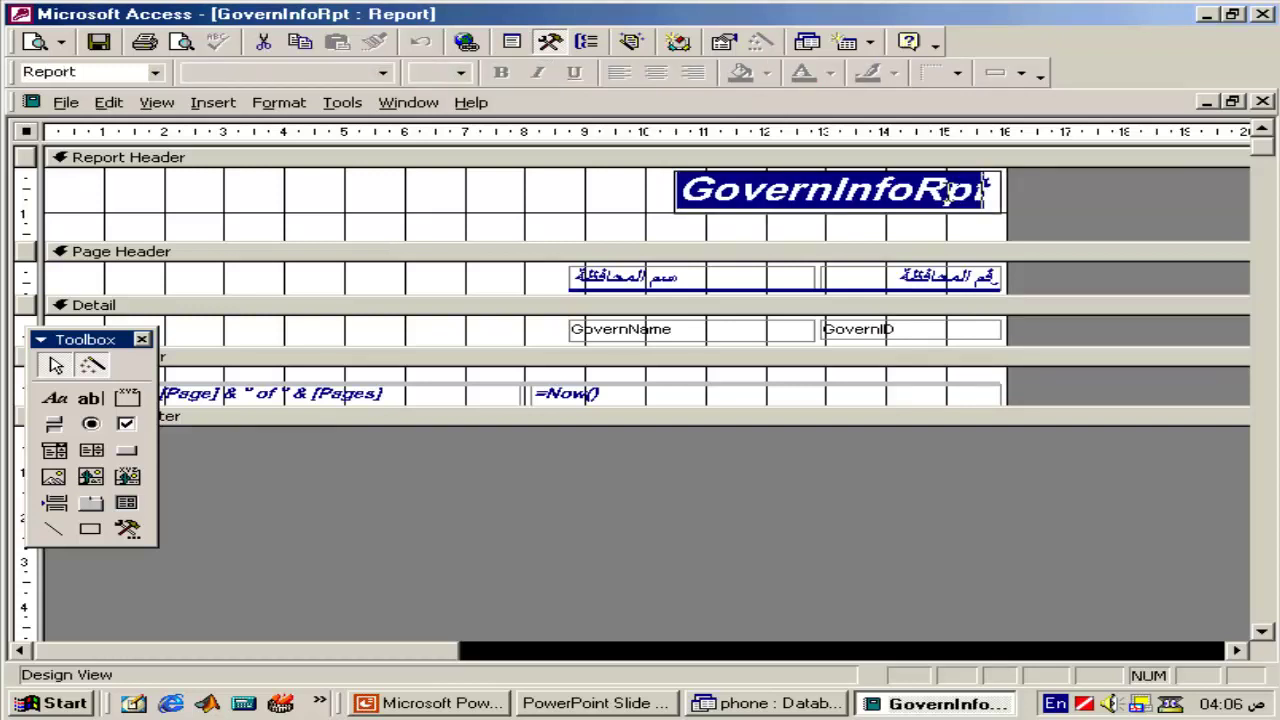
key("Delete")
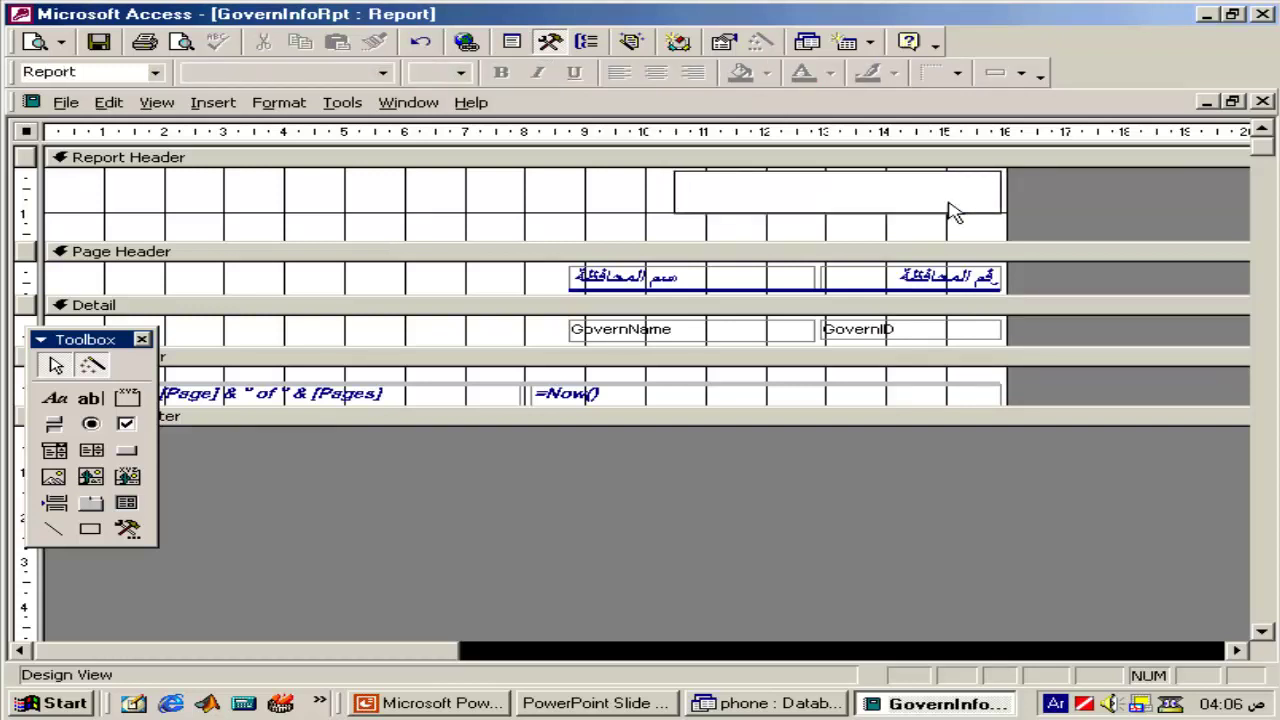
type("أس")
type("ماء المح")
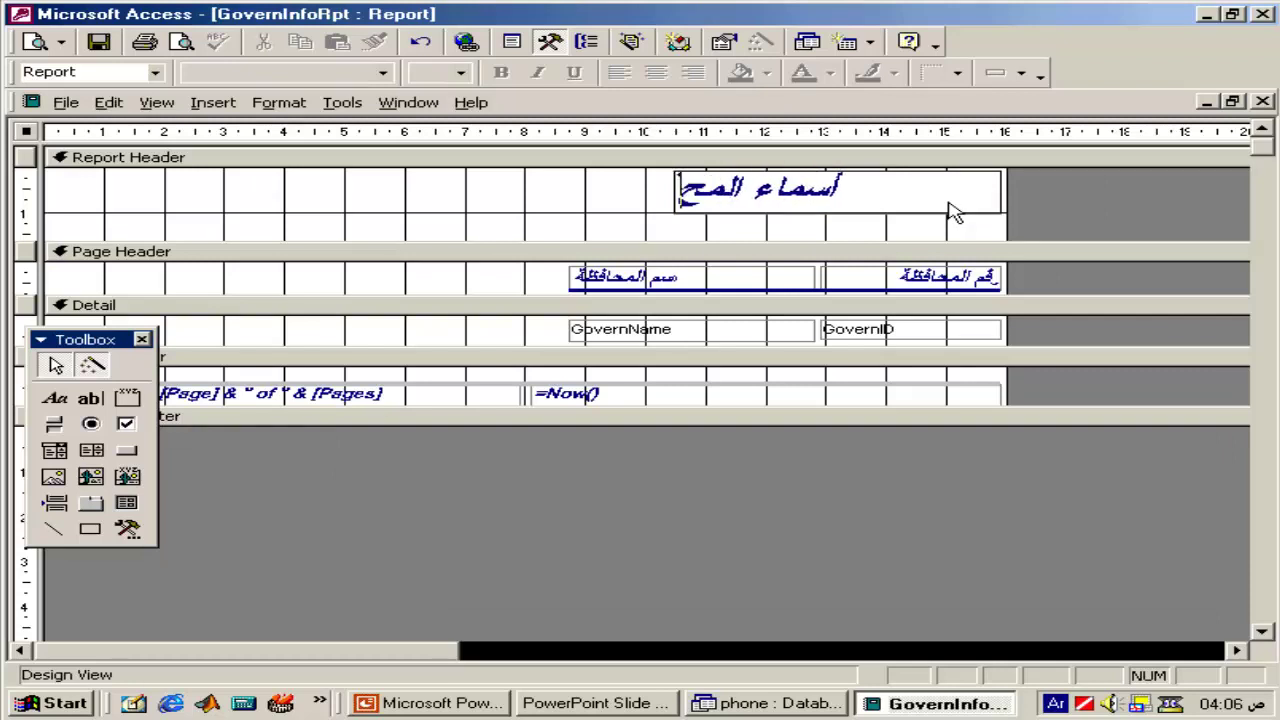
type("افظات")
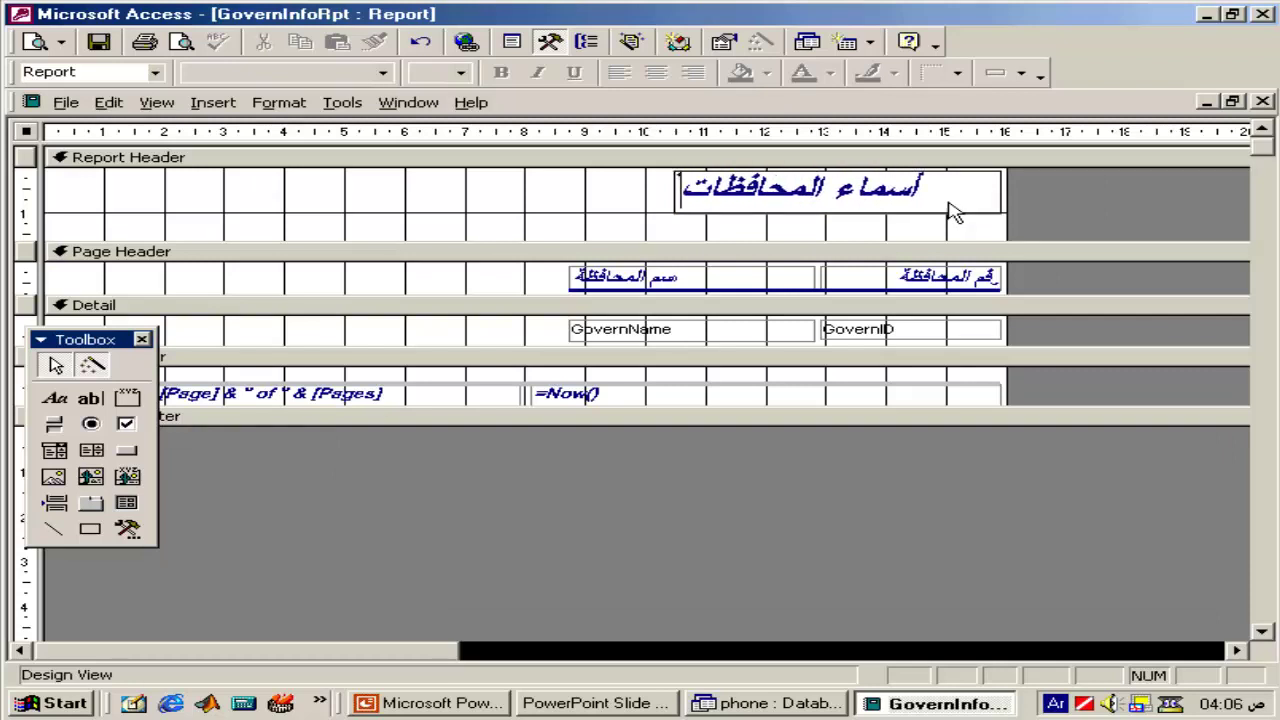
key("Return")
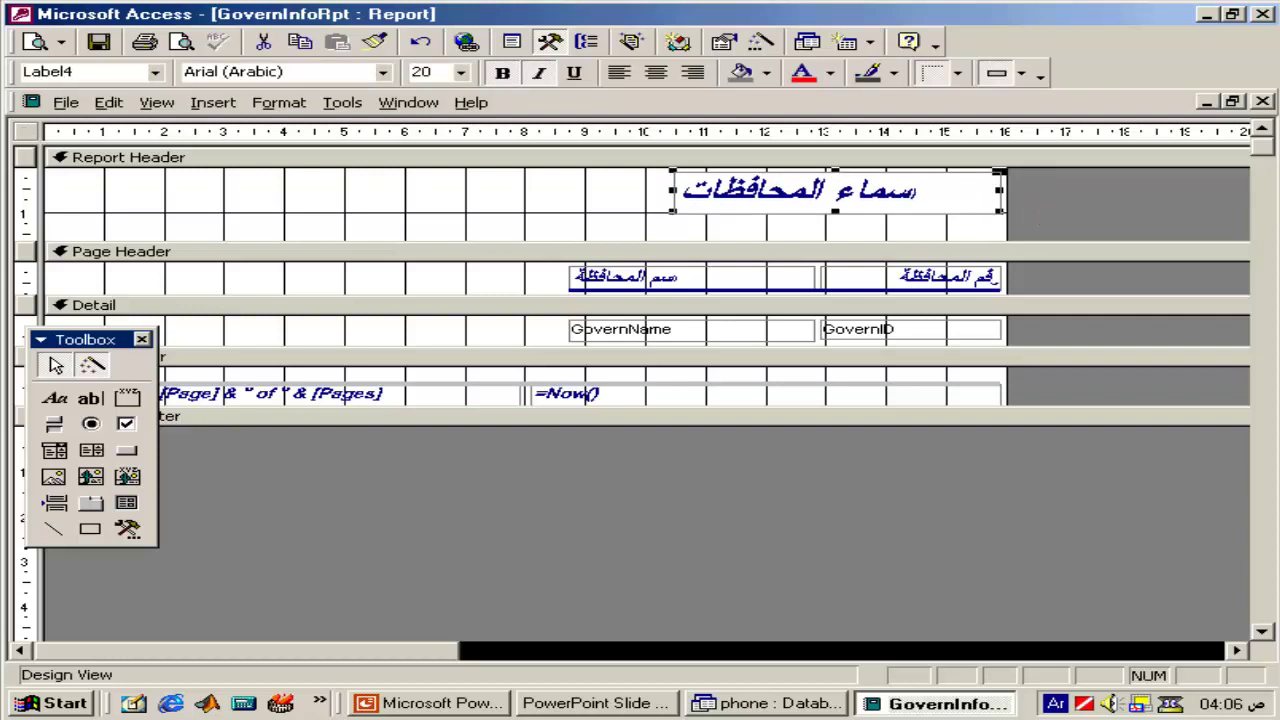
left_click_drag(754, 207, 428, 212)
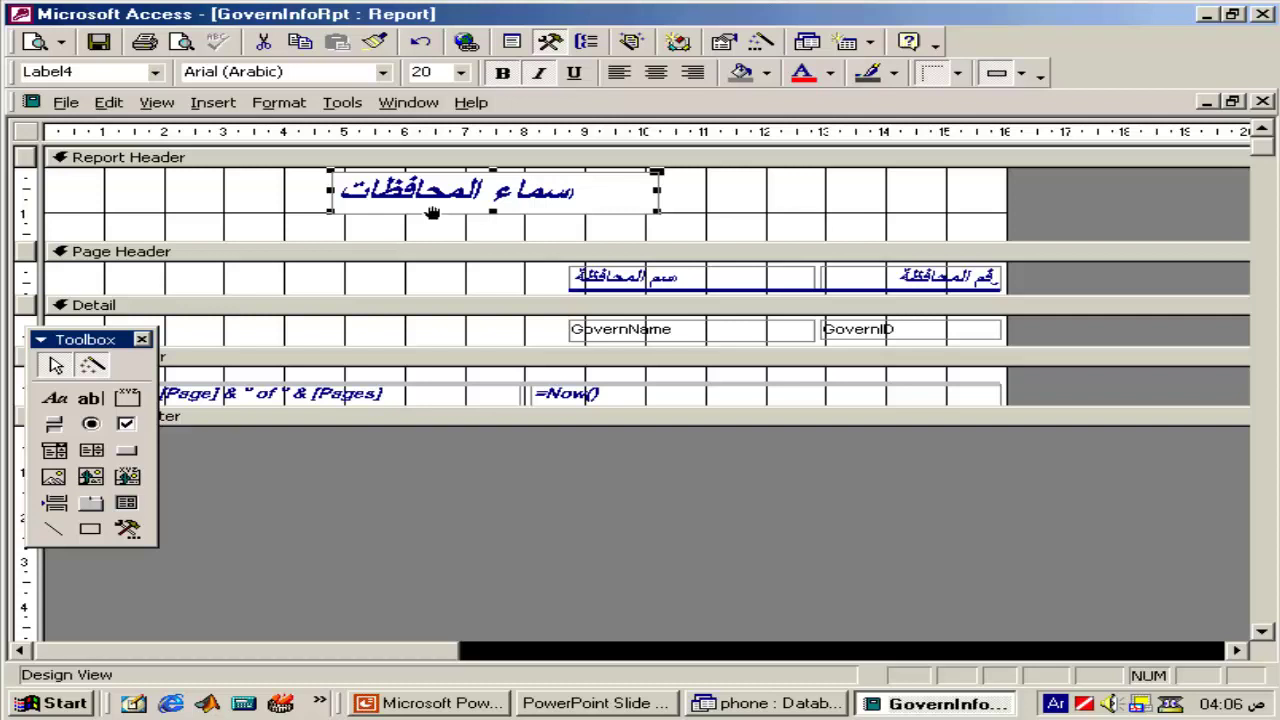
- Shorten the Report Header and center the GovernName and GovernID heading labels
left_click(432, 251)
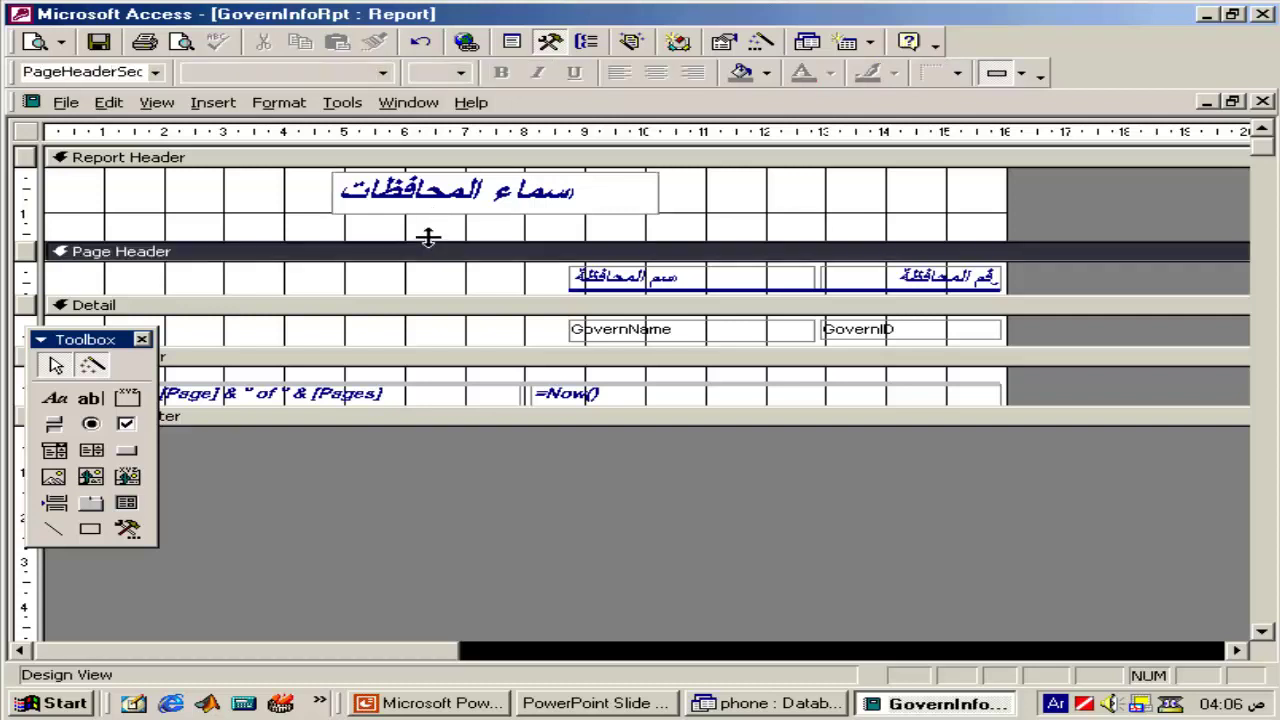
left_click_drag(428, 225, 428, 205)
left_click(728, 215)
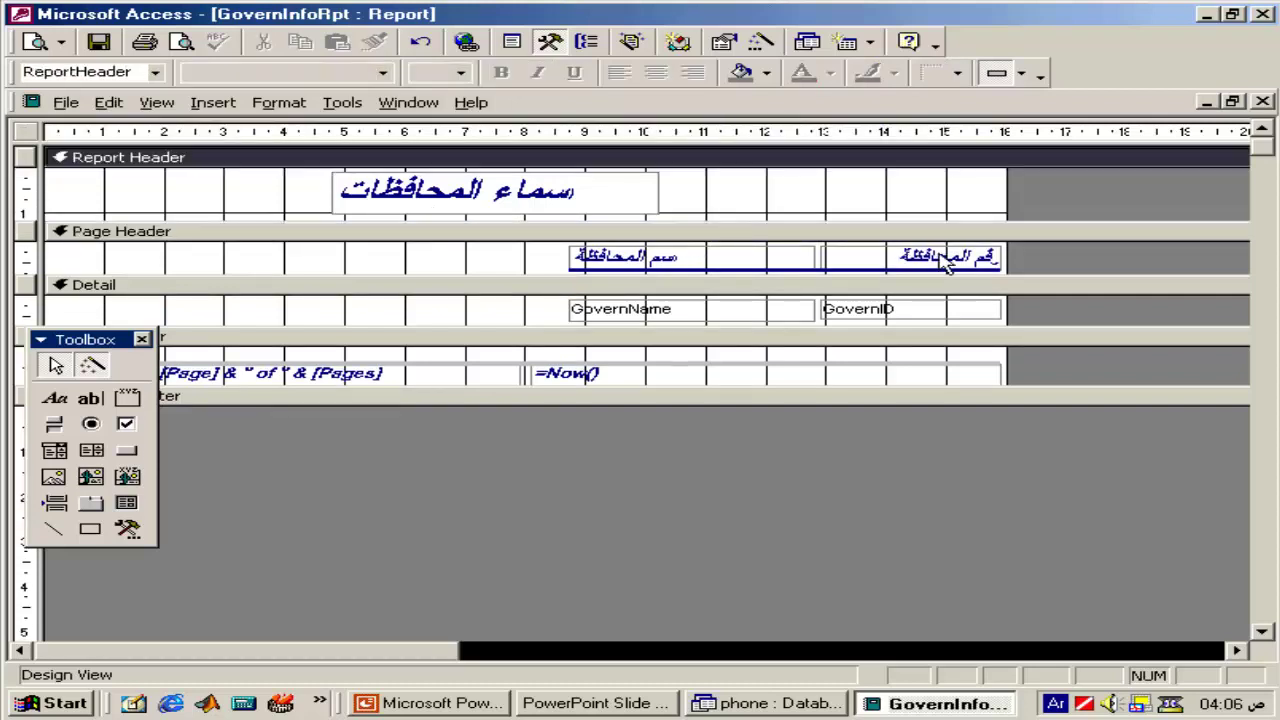
left_click_drag(1045, 252, 686, 278)
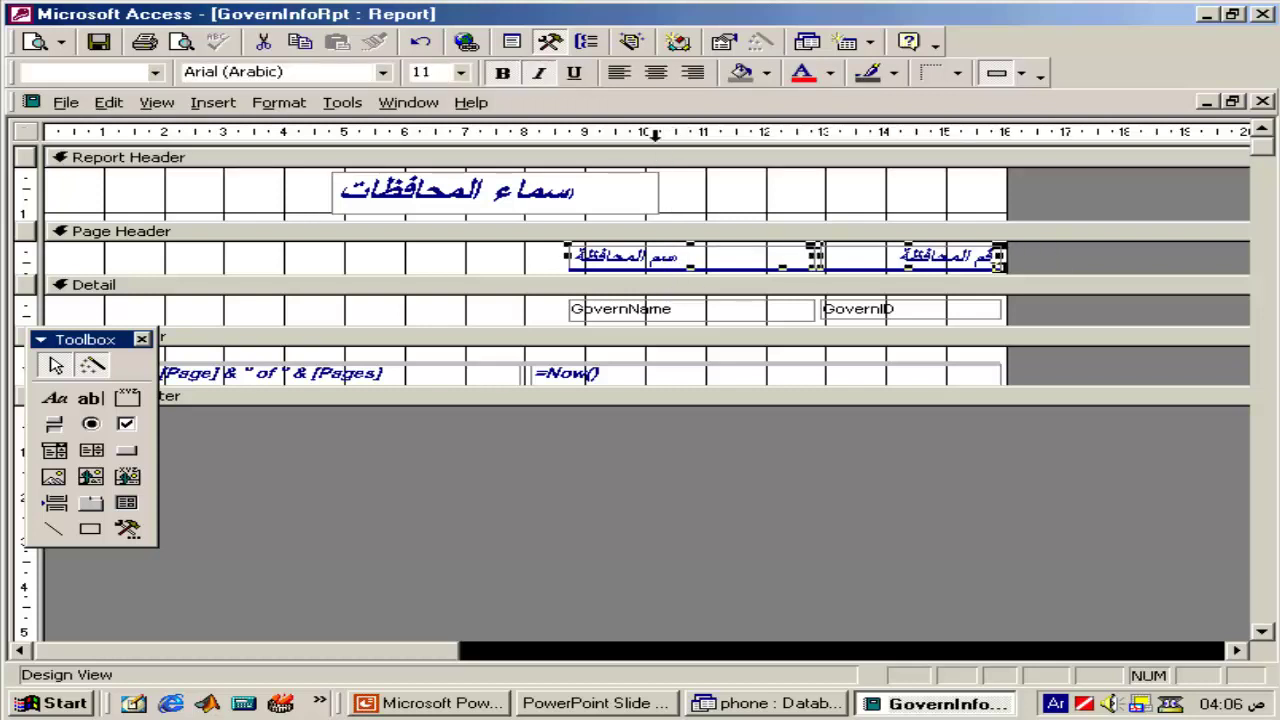
left_click(655, 73)
- Select the GovernName and GovernID detail fields and open their shared Properties sheet
mouse_move(1053, 246)
left_mouse_down()
mouse_move(650, 327)
mouse_move(623, 306)
mouse_move(267, 265)
mouse_move(368, 265)
left_mouse_up()
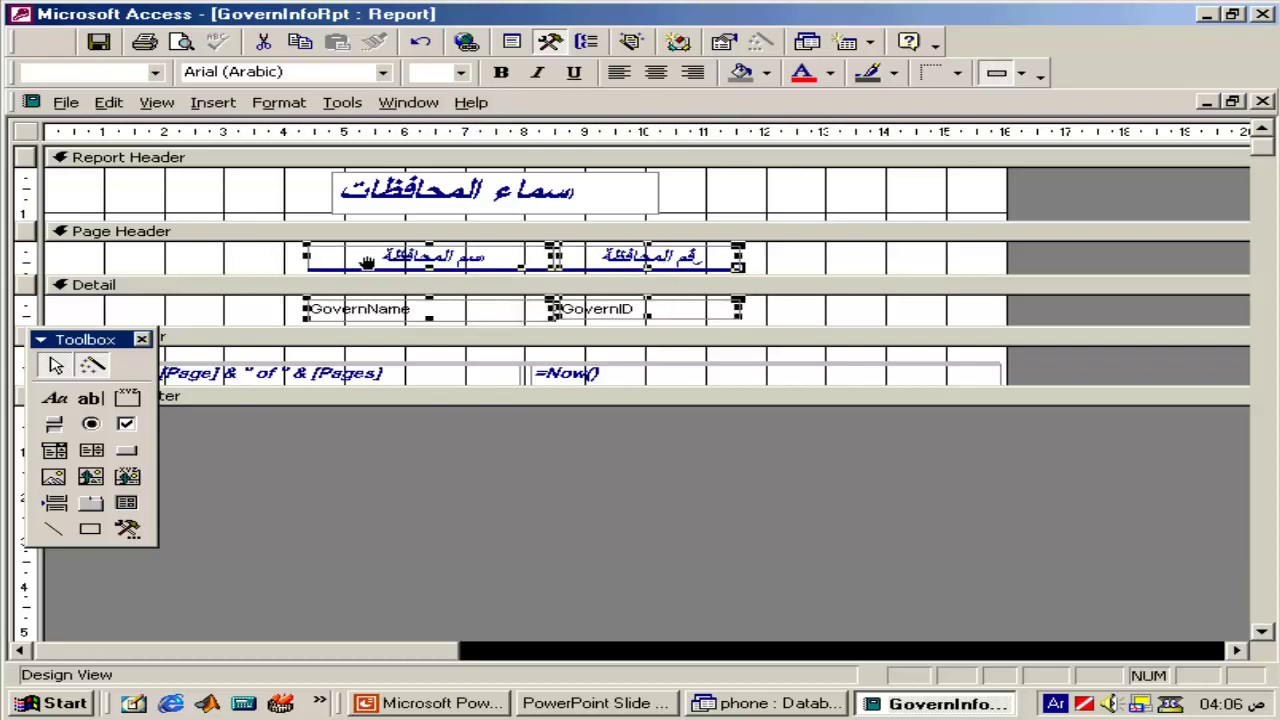
left_click(855, 268)
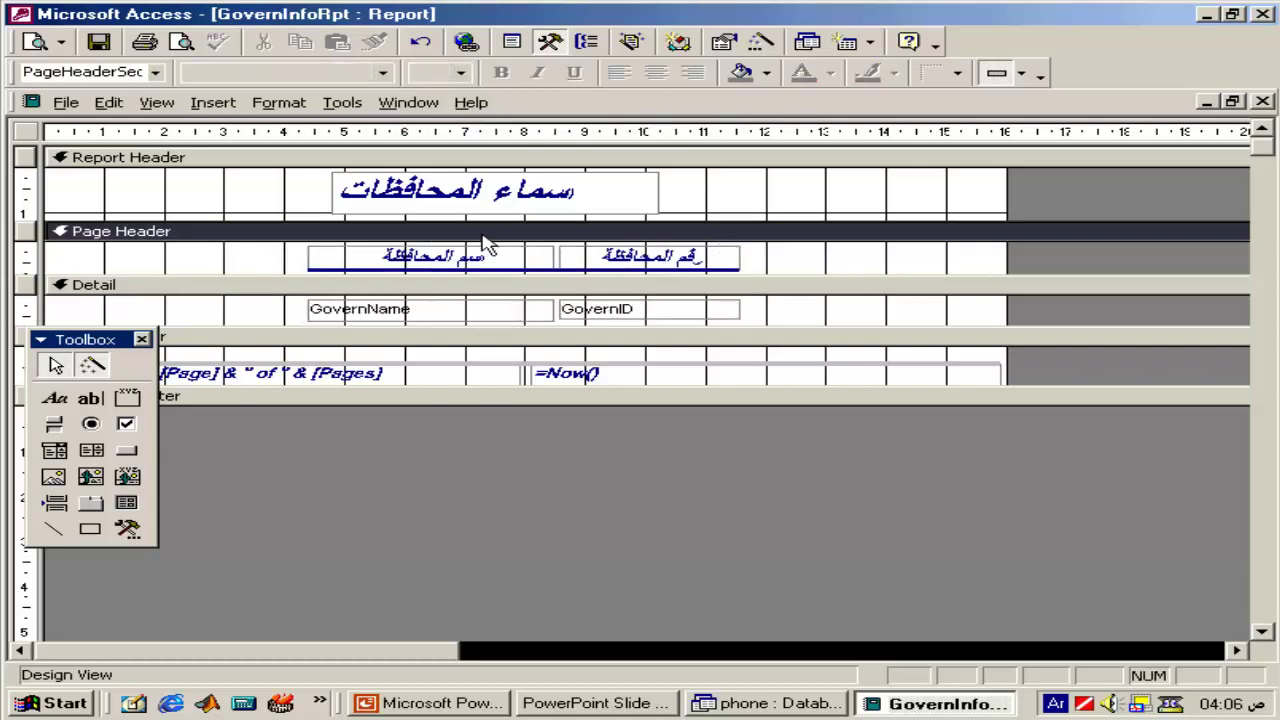
left_click_drag(786, 309, 526, 318)
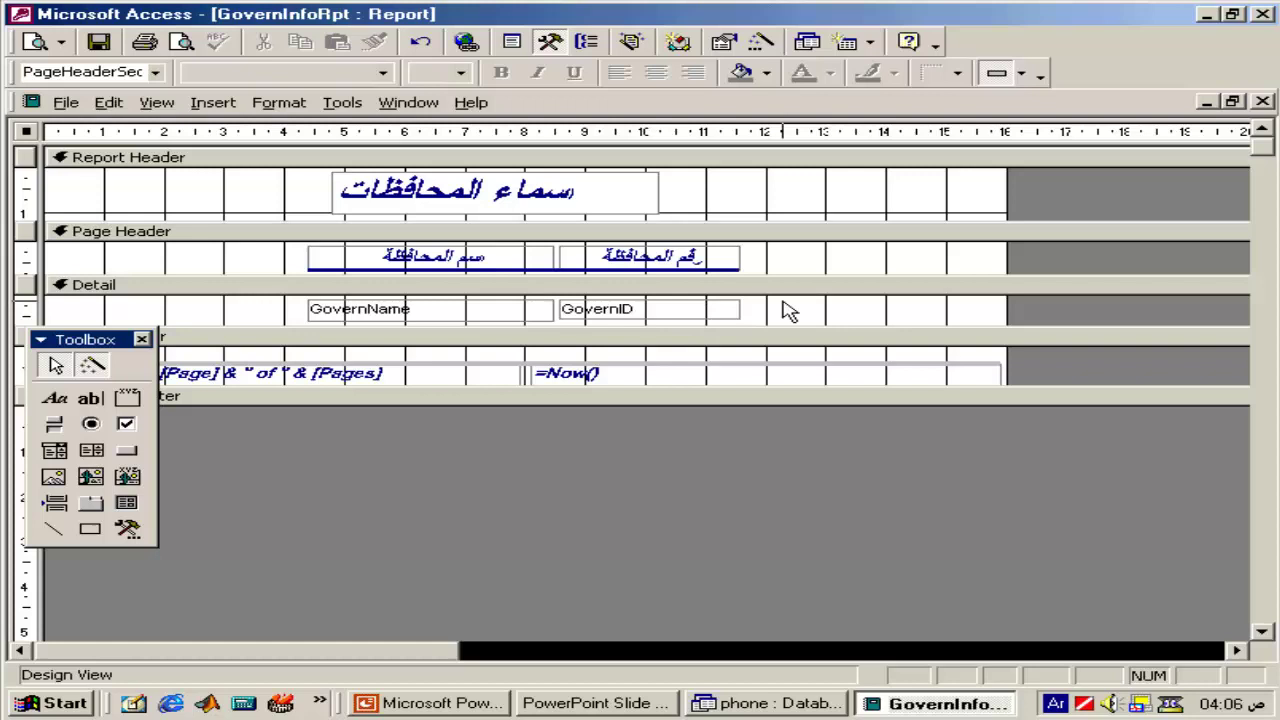
right_click(528, 320)
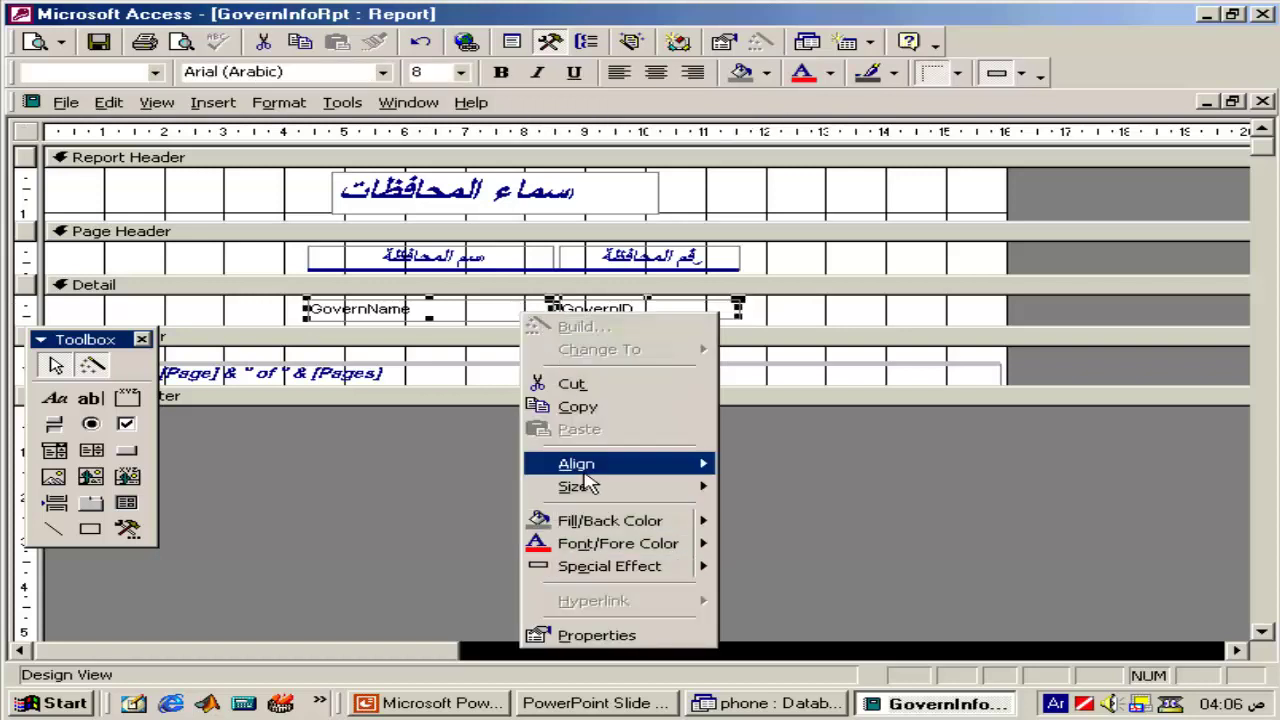
left_click(613, 650)
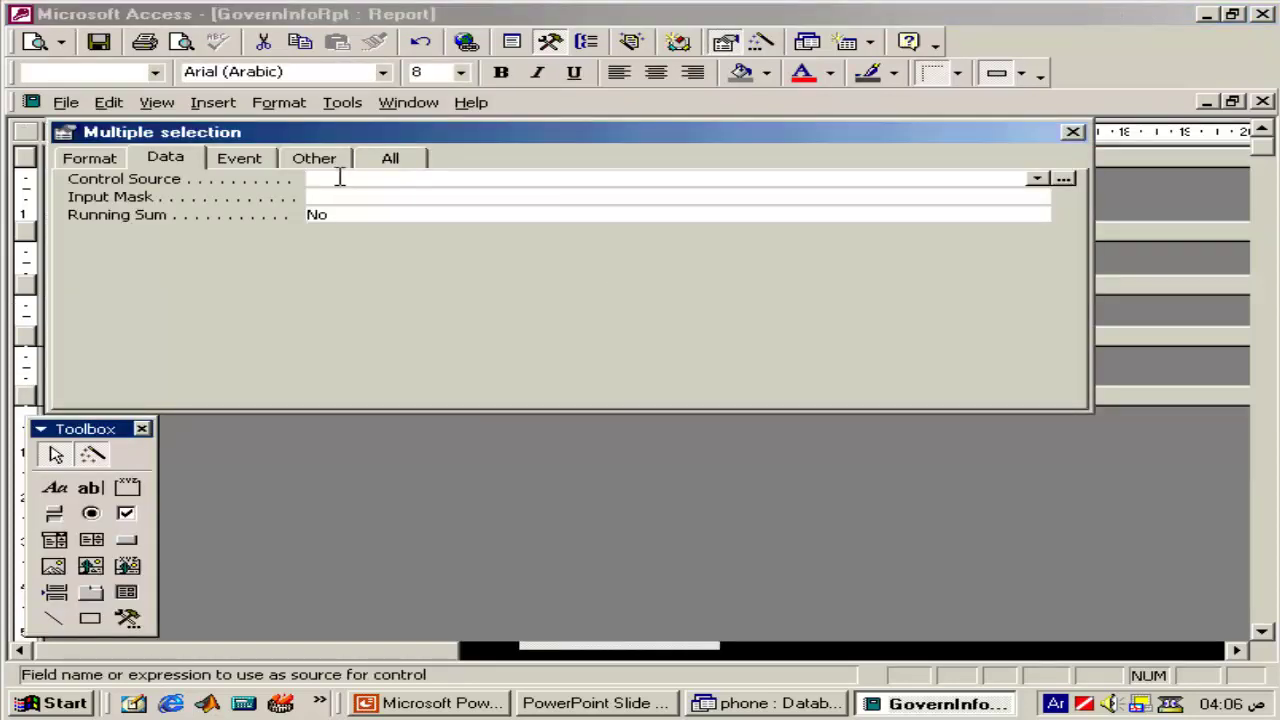
- Set the GovernName and GovernID fields to Height 0.5 cm and Top 0
left_click(88, 158)
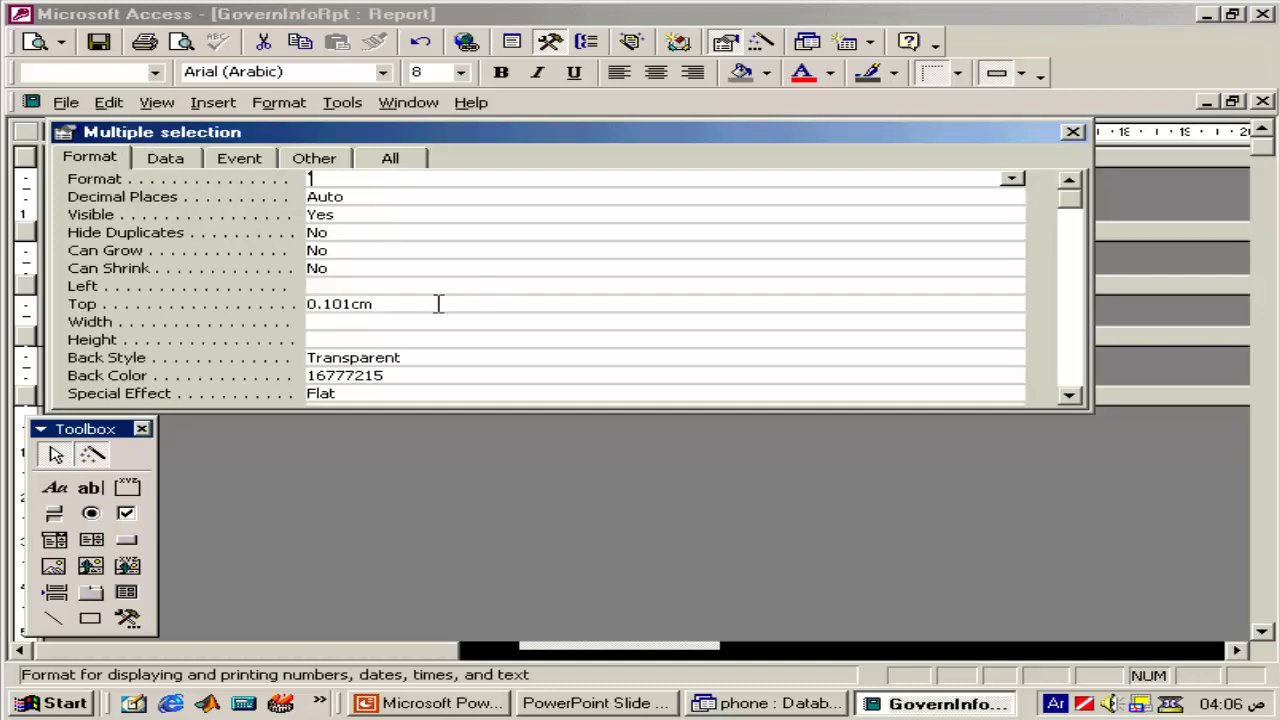
left_click(418, 340)
type("0.5")
key("Tab")
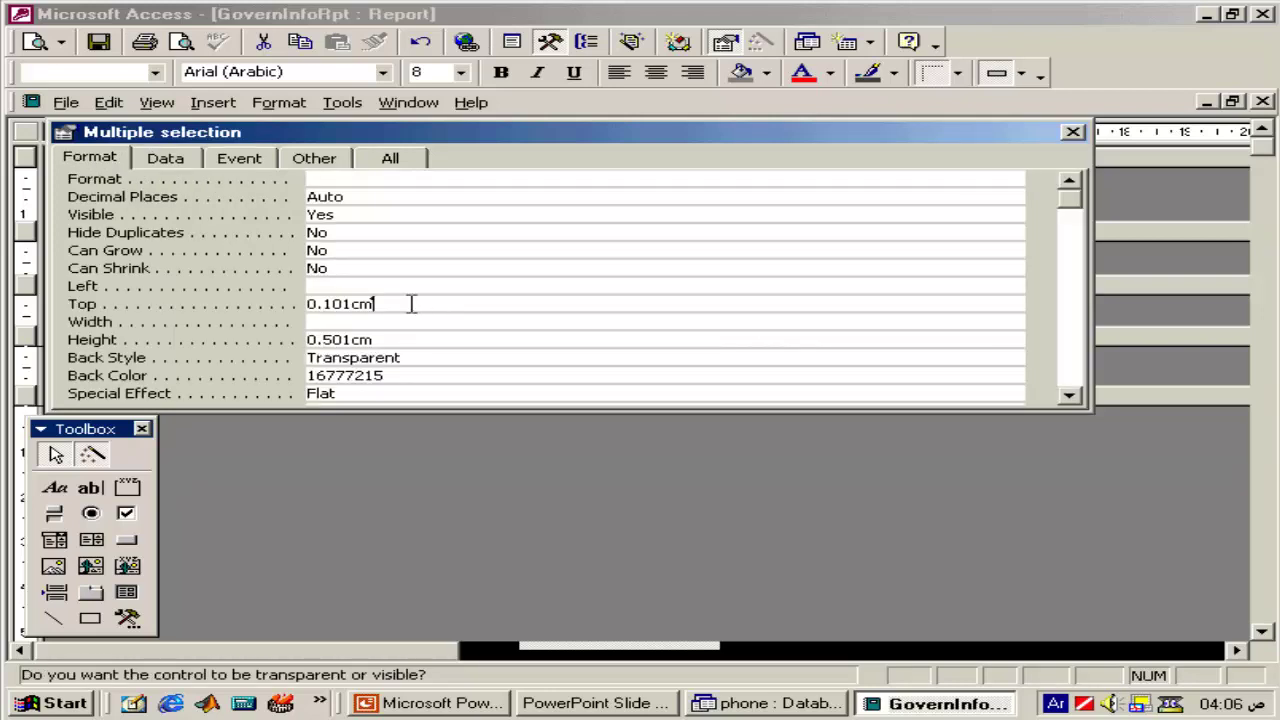
left_click(112, 306)
type("0")
key("Tab")
type("1")
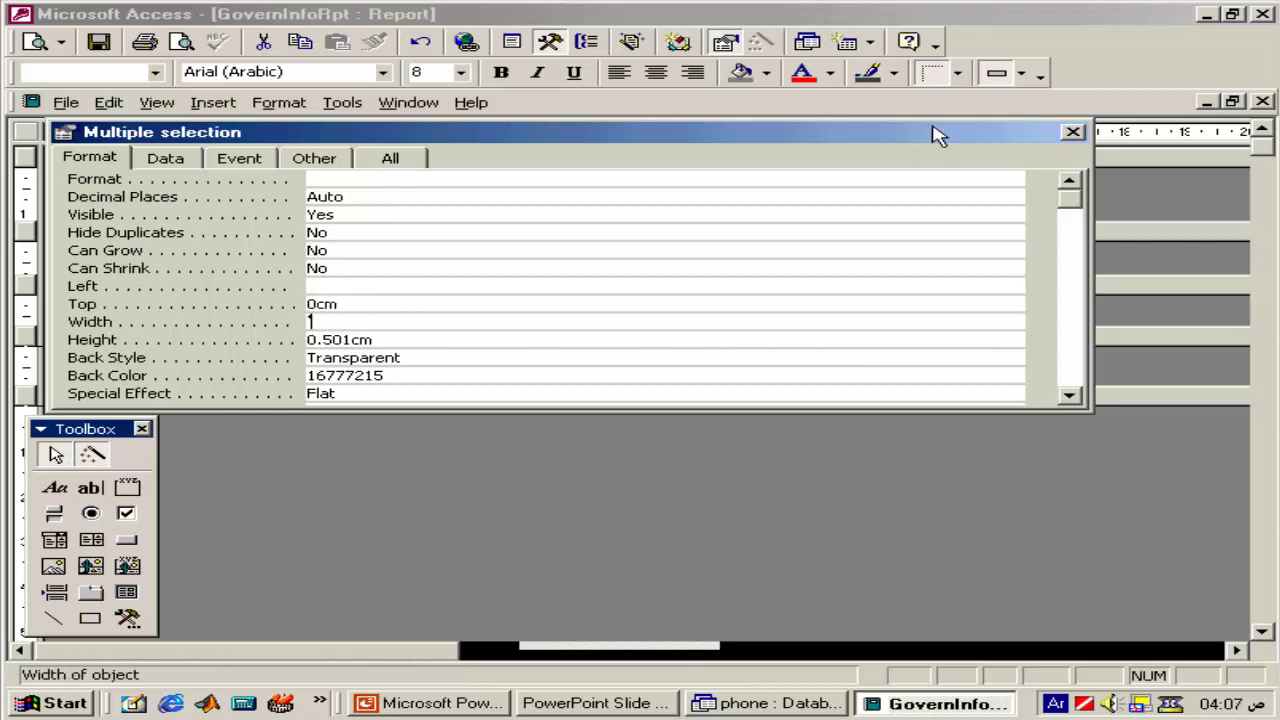
- Shrink the Detail section and preview the compact GovernInfoRpt
left_click_drag(934, 131, 1006, 427)
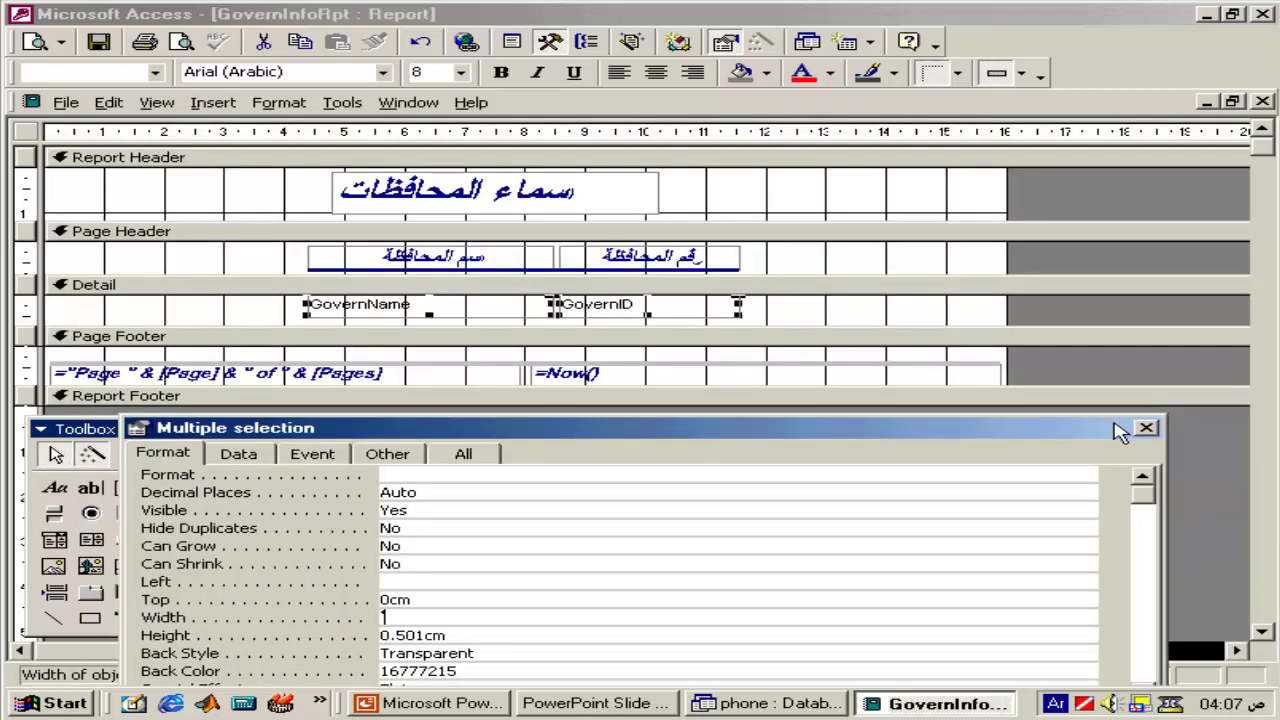
left_click(957, 326)
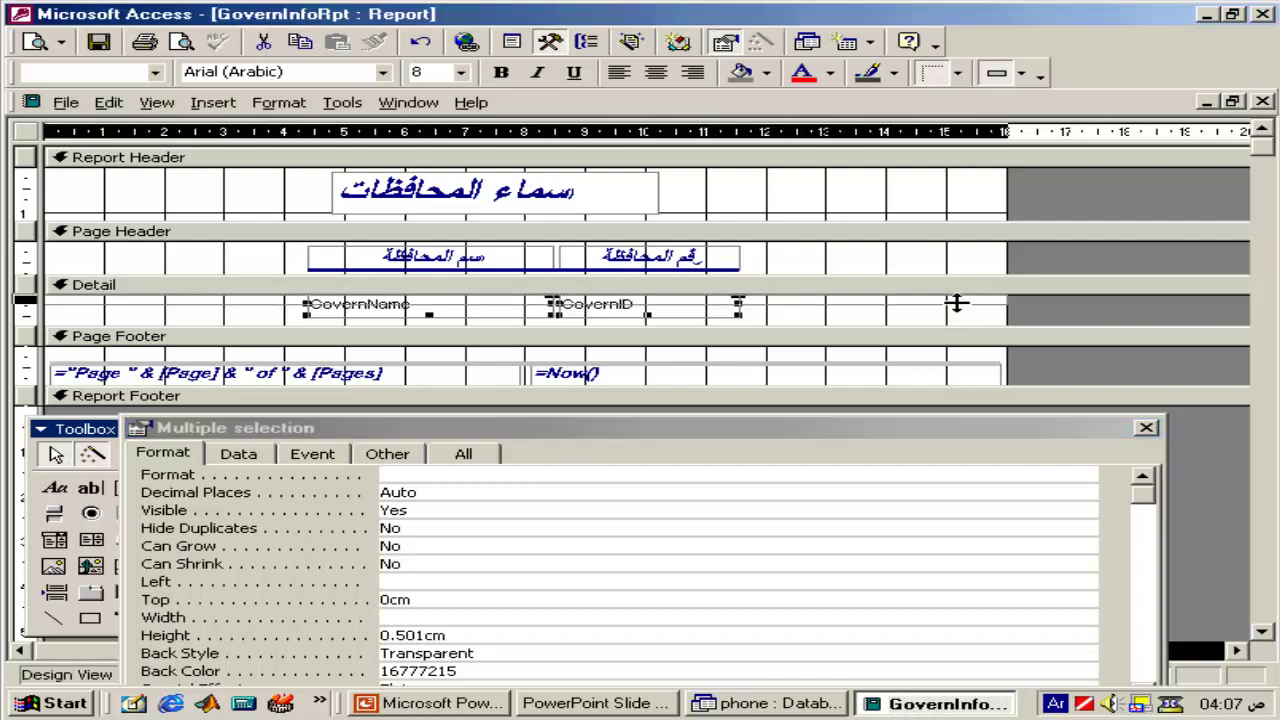
left_click(820, 325)
left_click(820, 334)
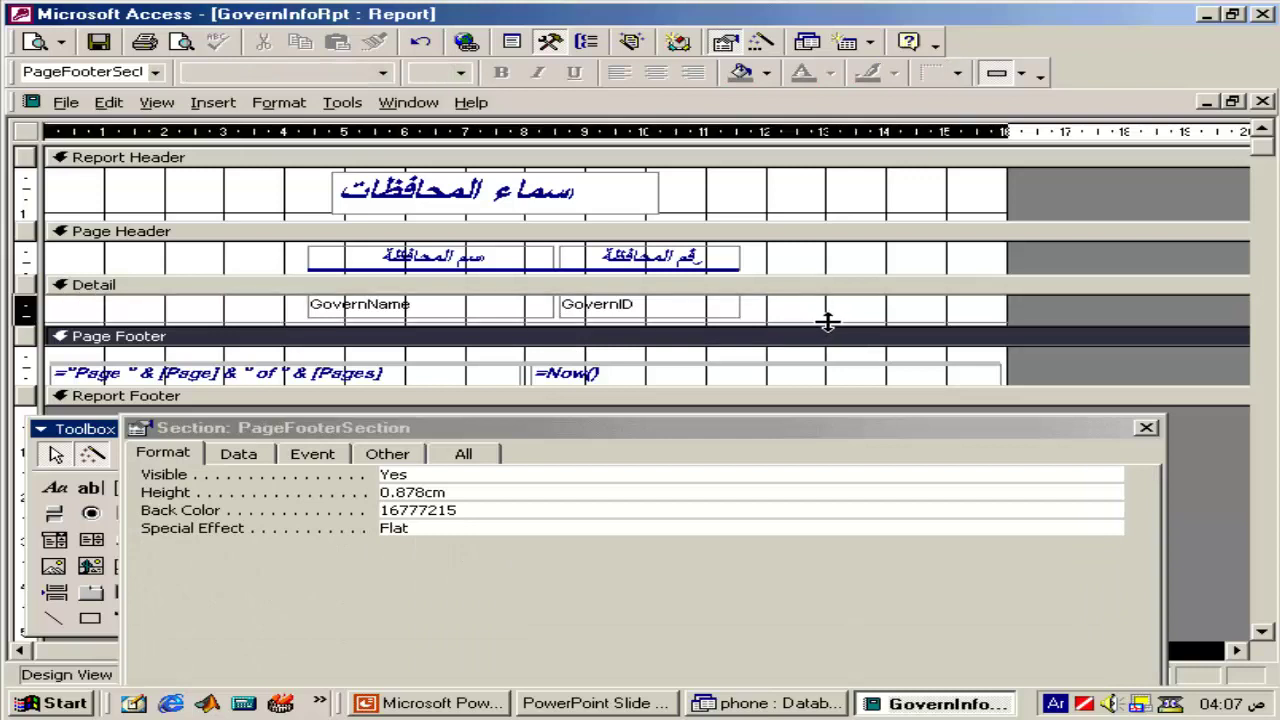
left_click_drag(823, 320, 829, 312)
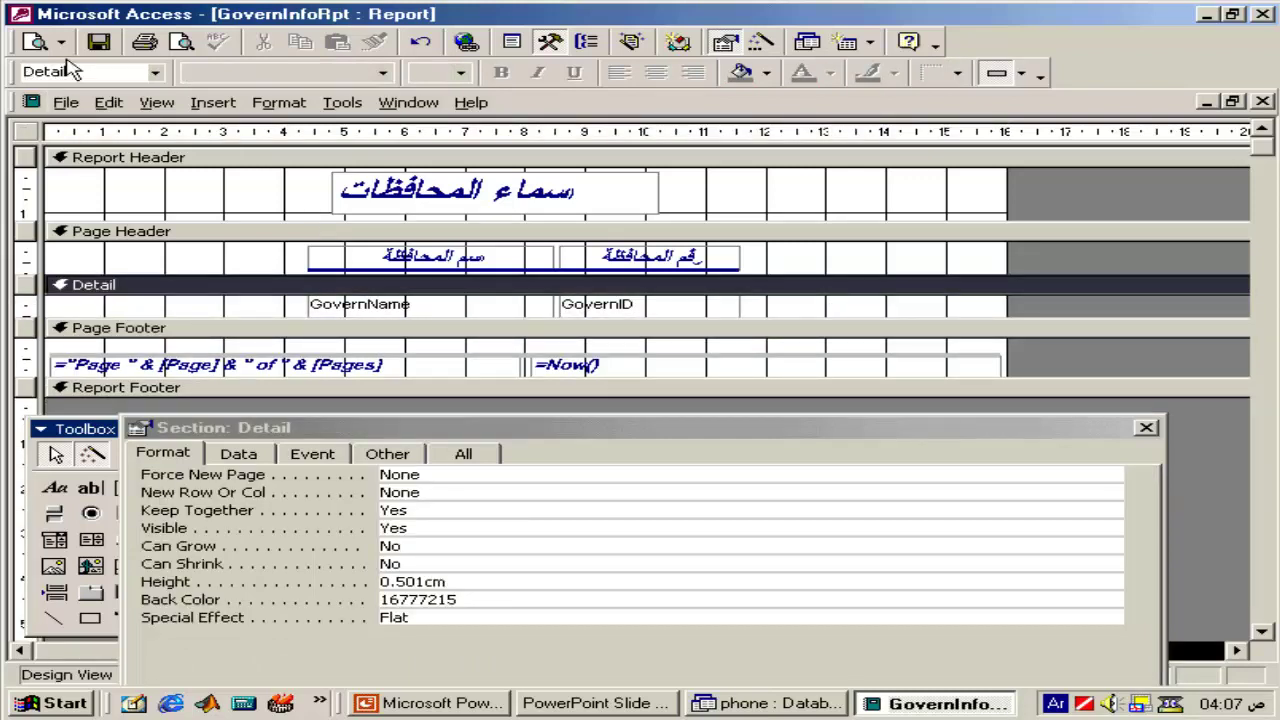
left_click(36, 41)
left_click(348, 277)
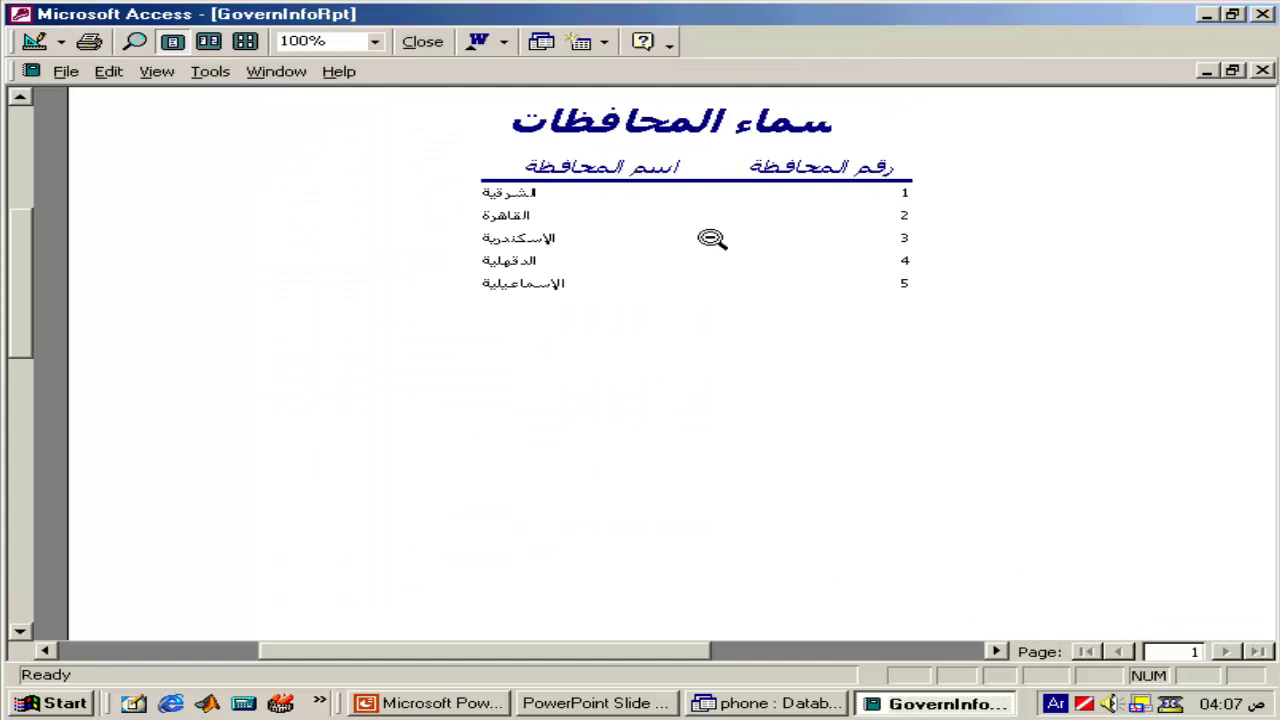
- Back in Design View, give the GovernID text box a Solid border style
left_click(36, 42)
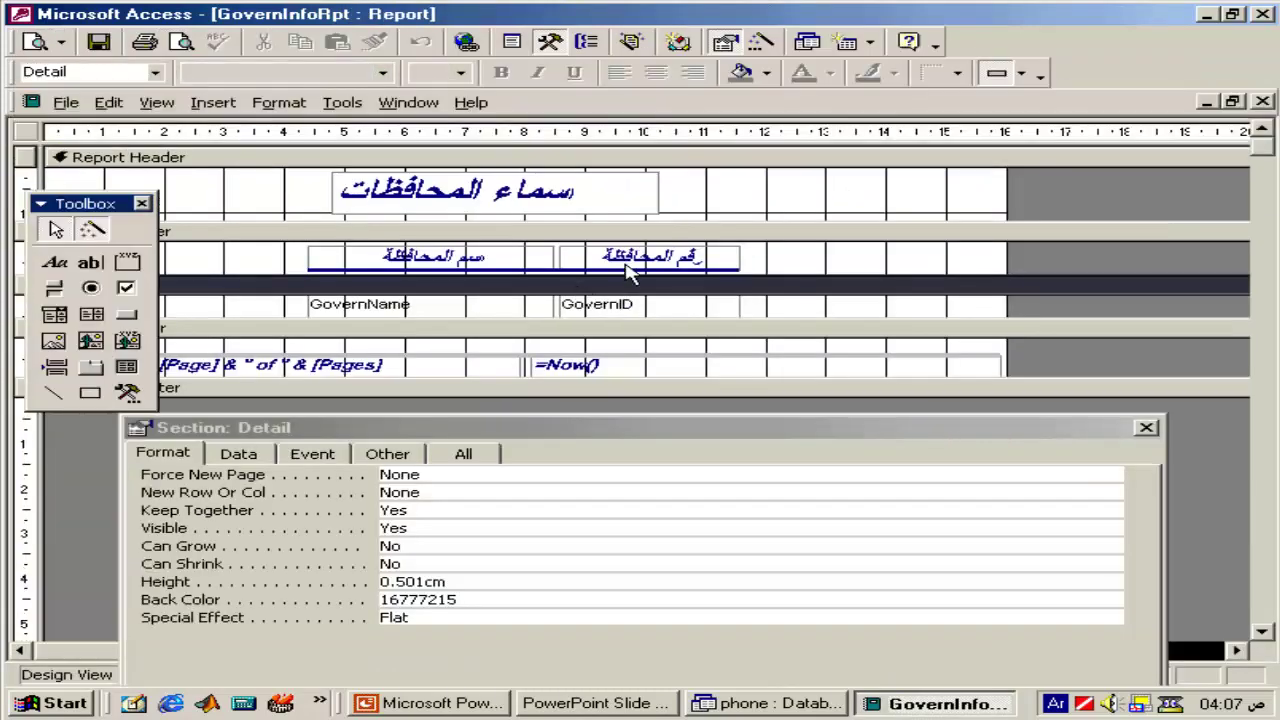
left_click(625, 250)
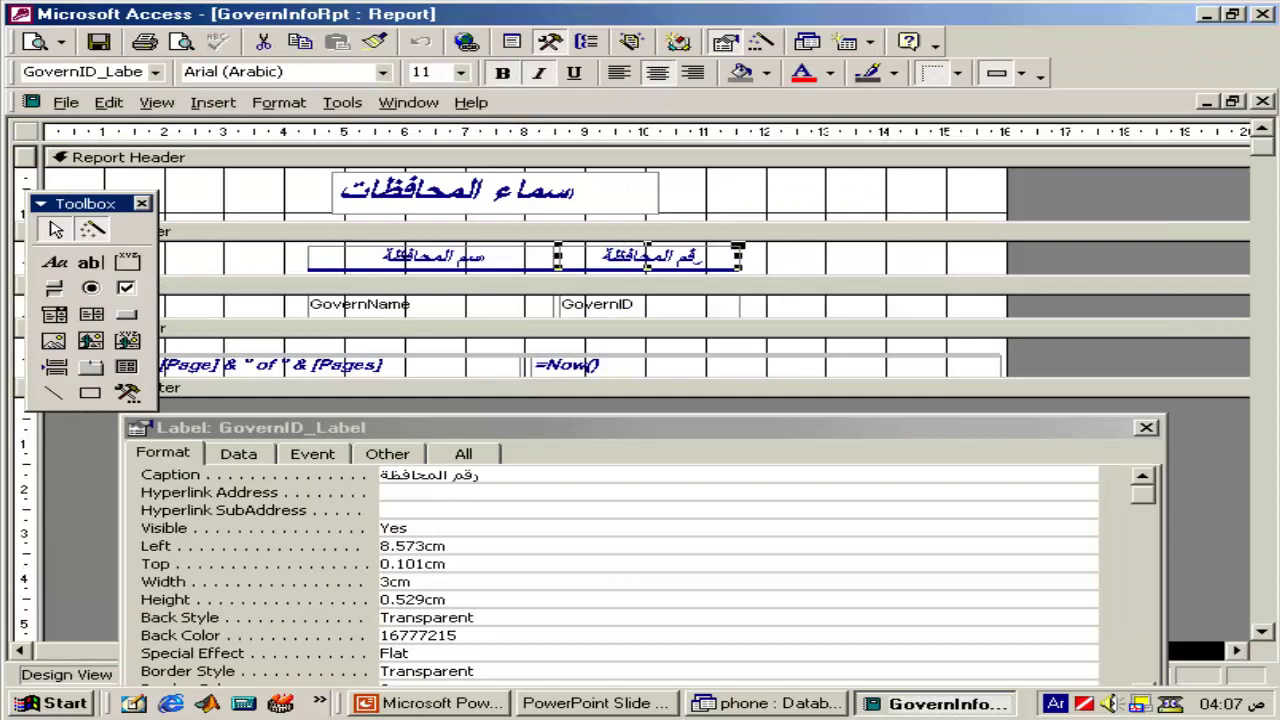
left_click_drag(536, 426, 567, 326)
left_click(588, 315)
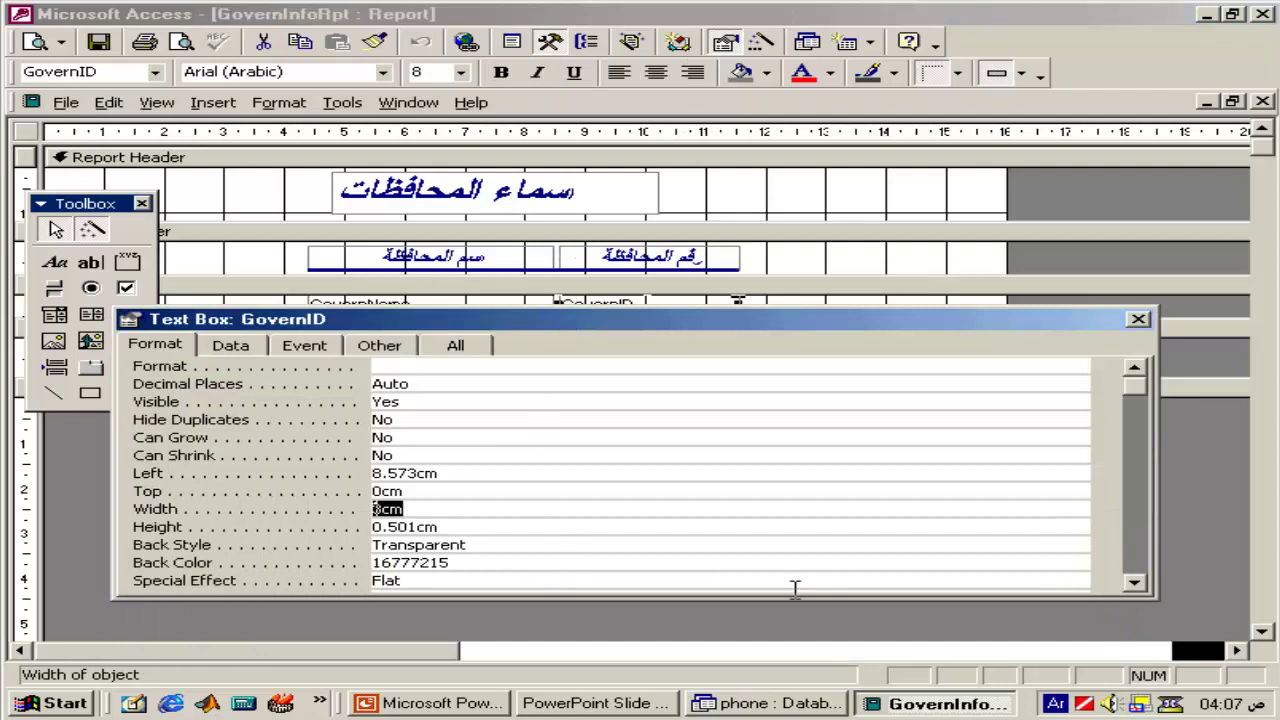
double_click(1134, 583)
left_click(1134, 583)
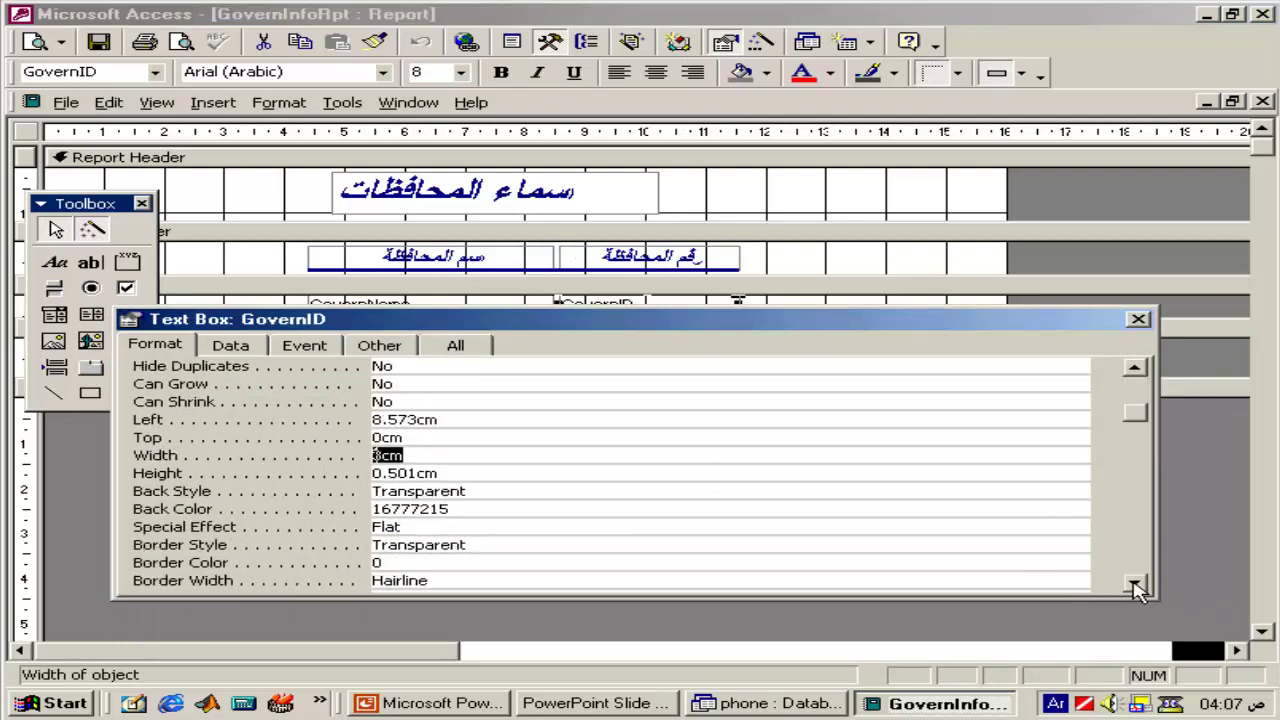
left_click(557, 546)
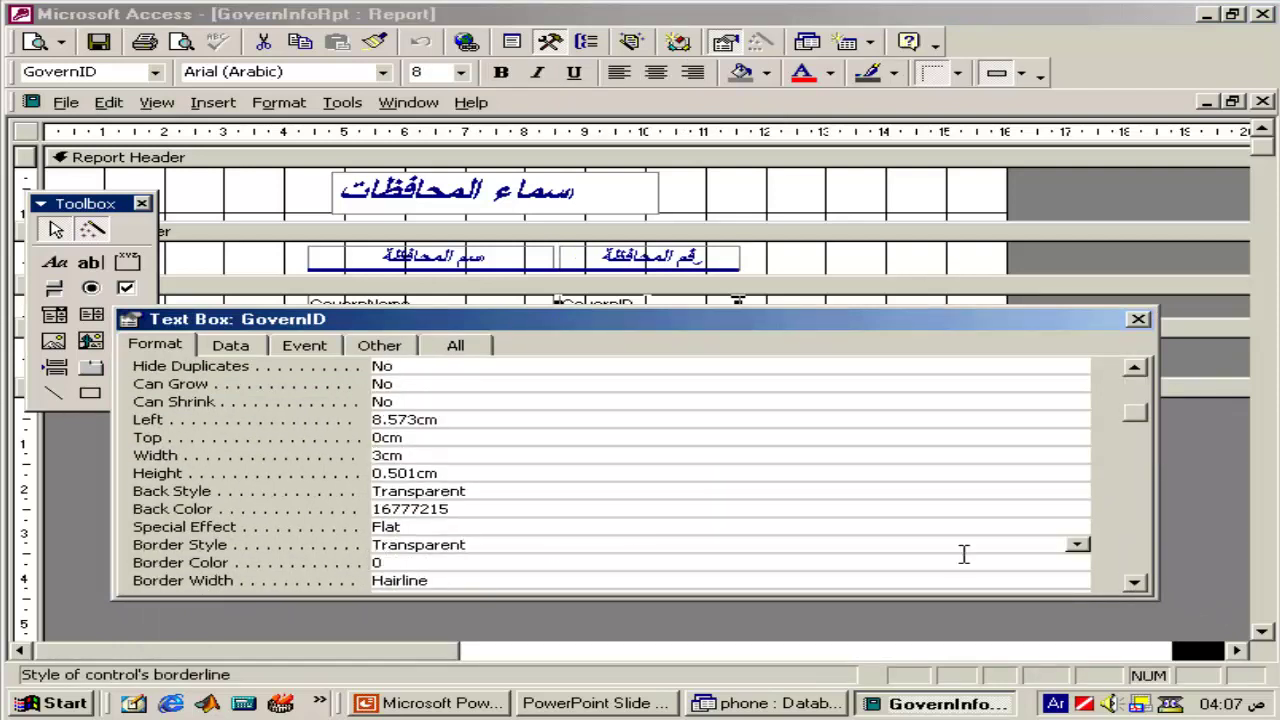
left_click(1077, 545)
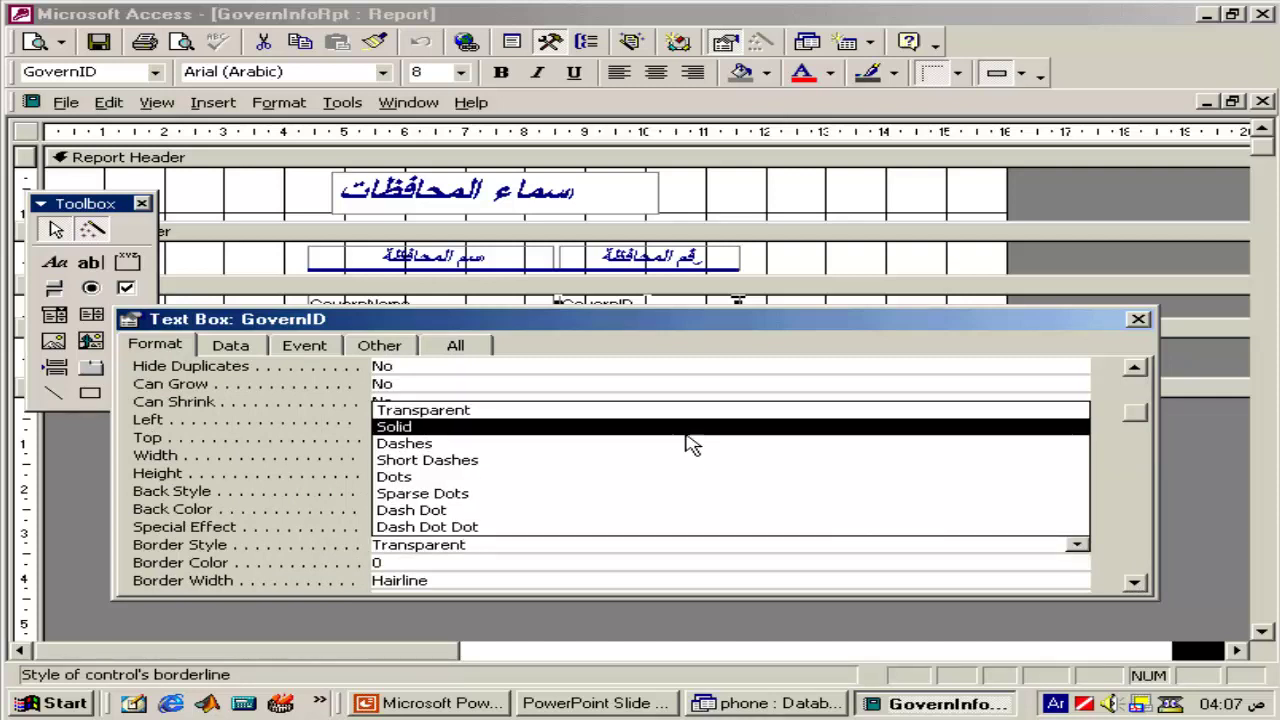
left_click(686, 427)
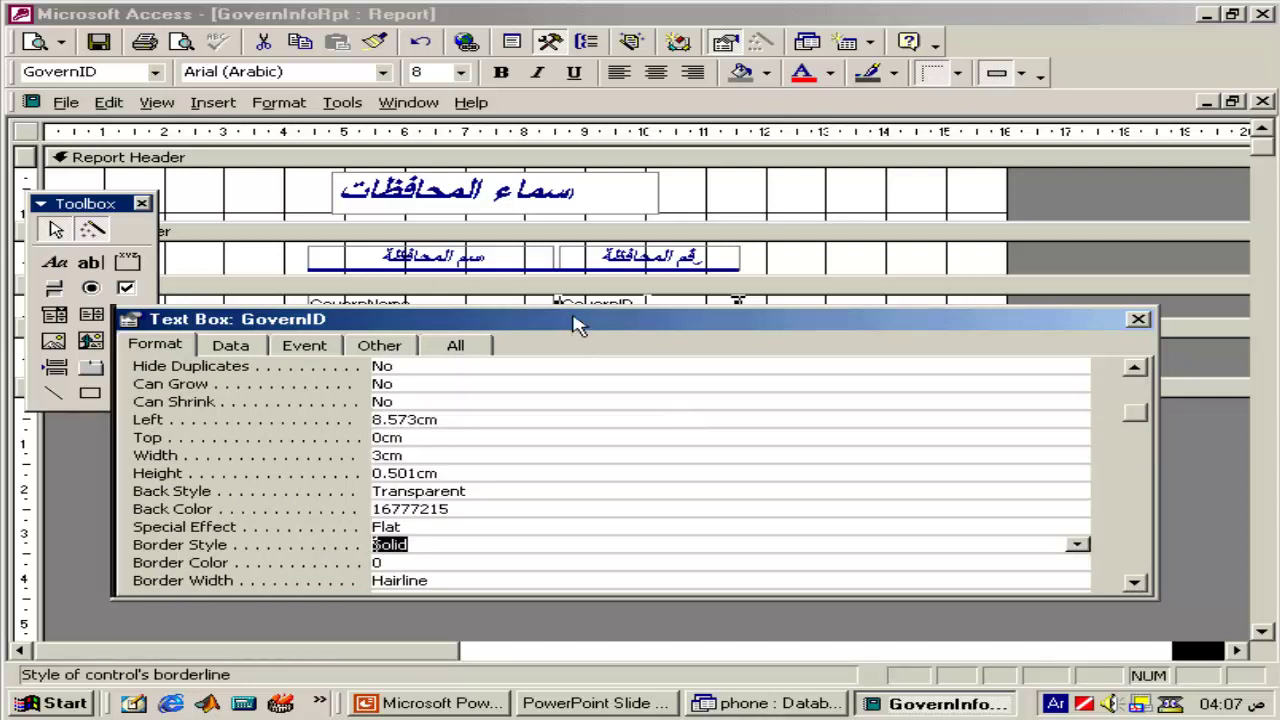
- Give the GovernName text box a Solid, 2 pt border
left_click_drag(580, 323, 574, 349)
left_click(500, 310)
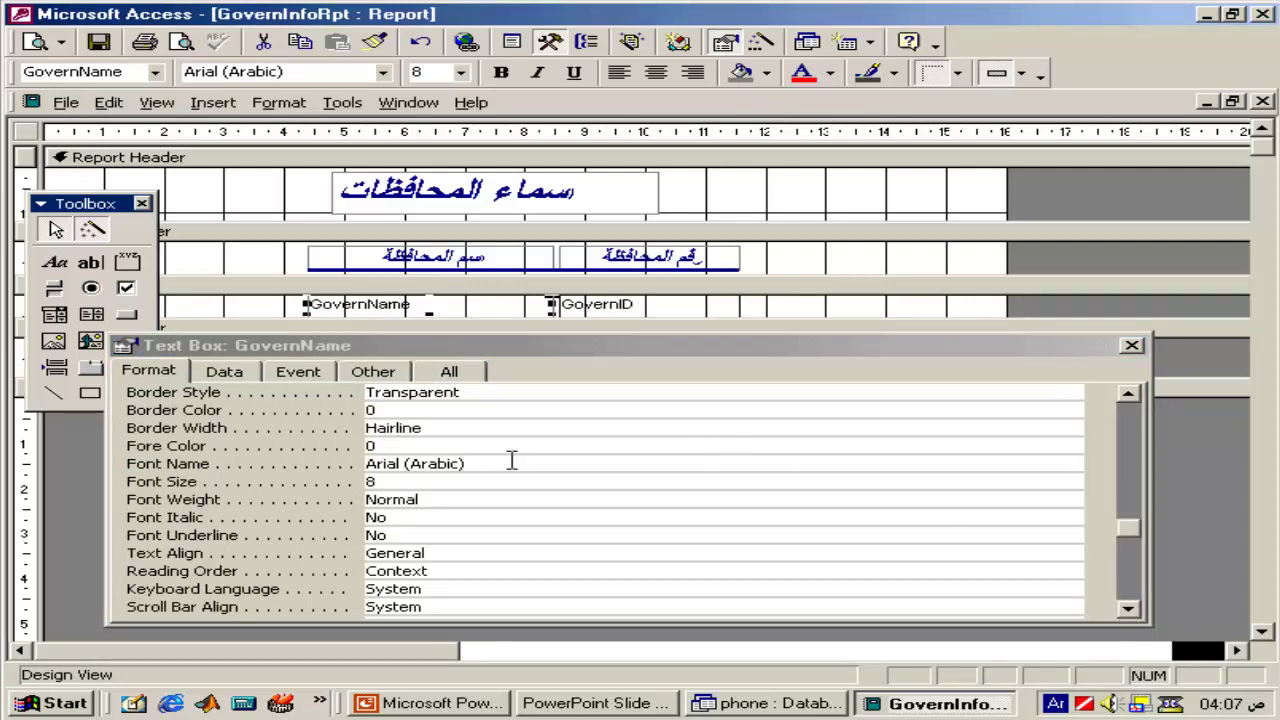
left_click(513, 395)
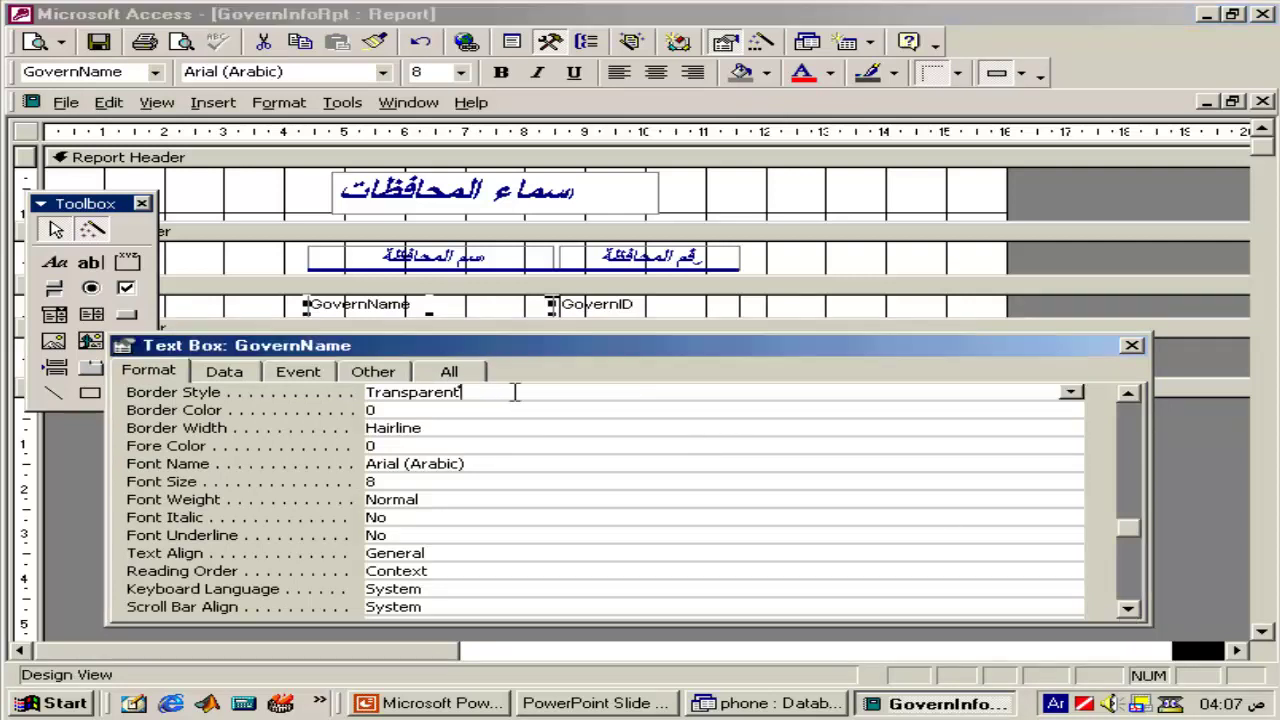
left_click(1070, 393)
left_click(1037, 428)
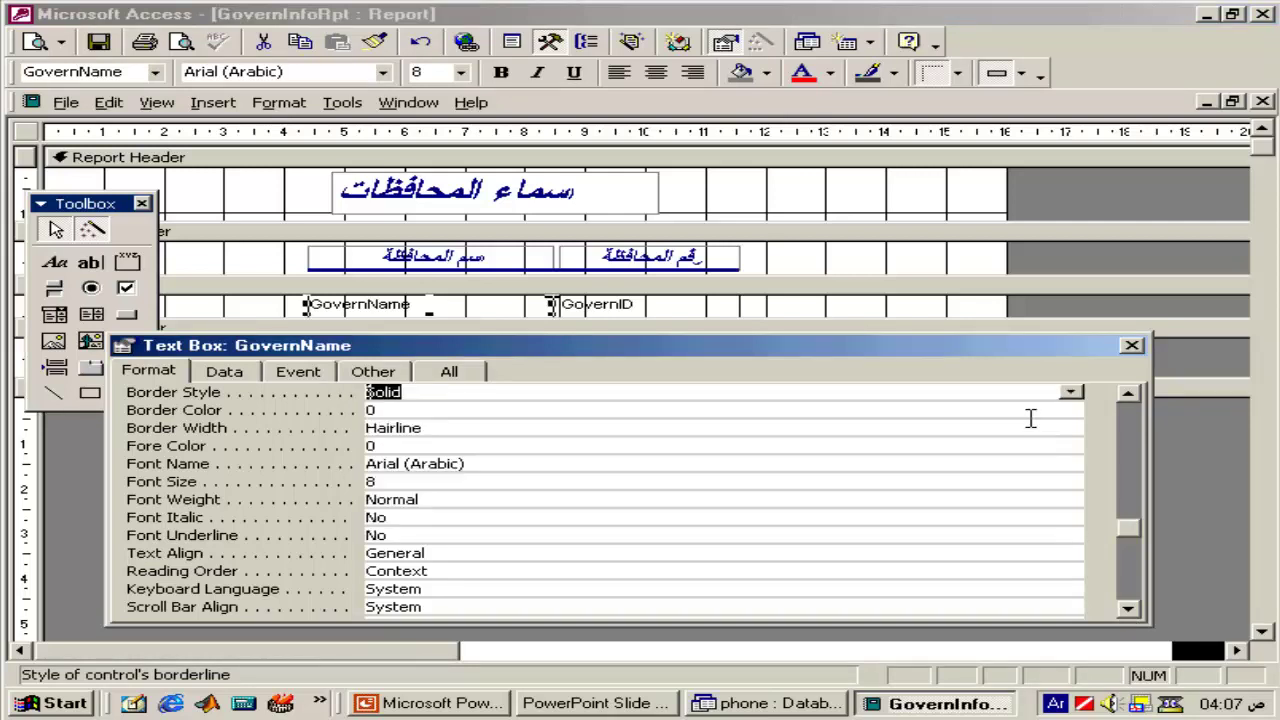
left_click(427, 427)
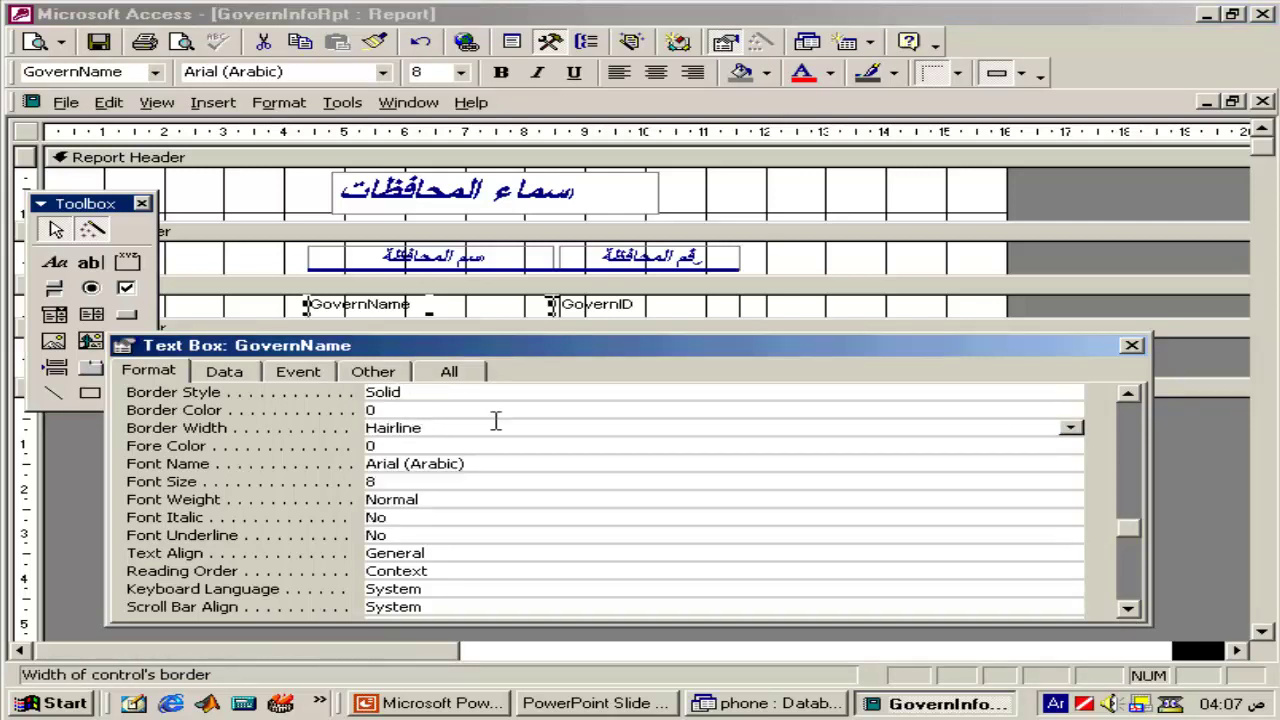
left_click(1071, 430)
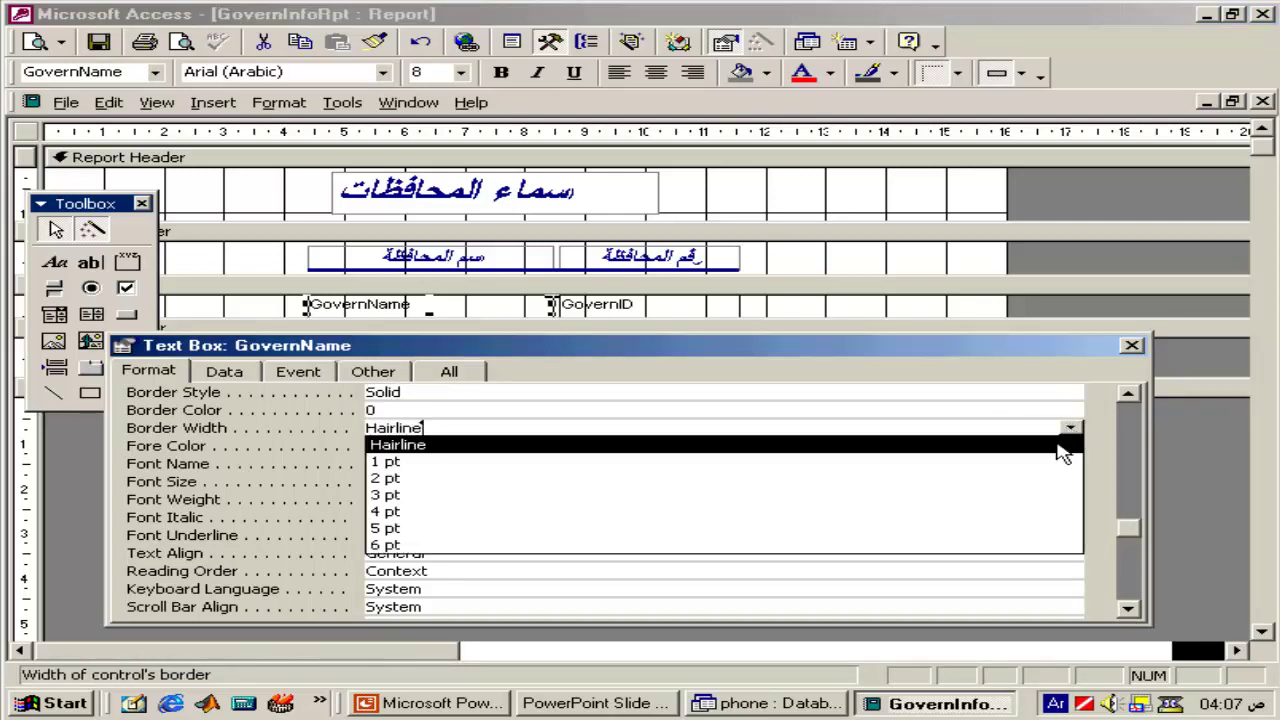
left_click(1030, 479)
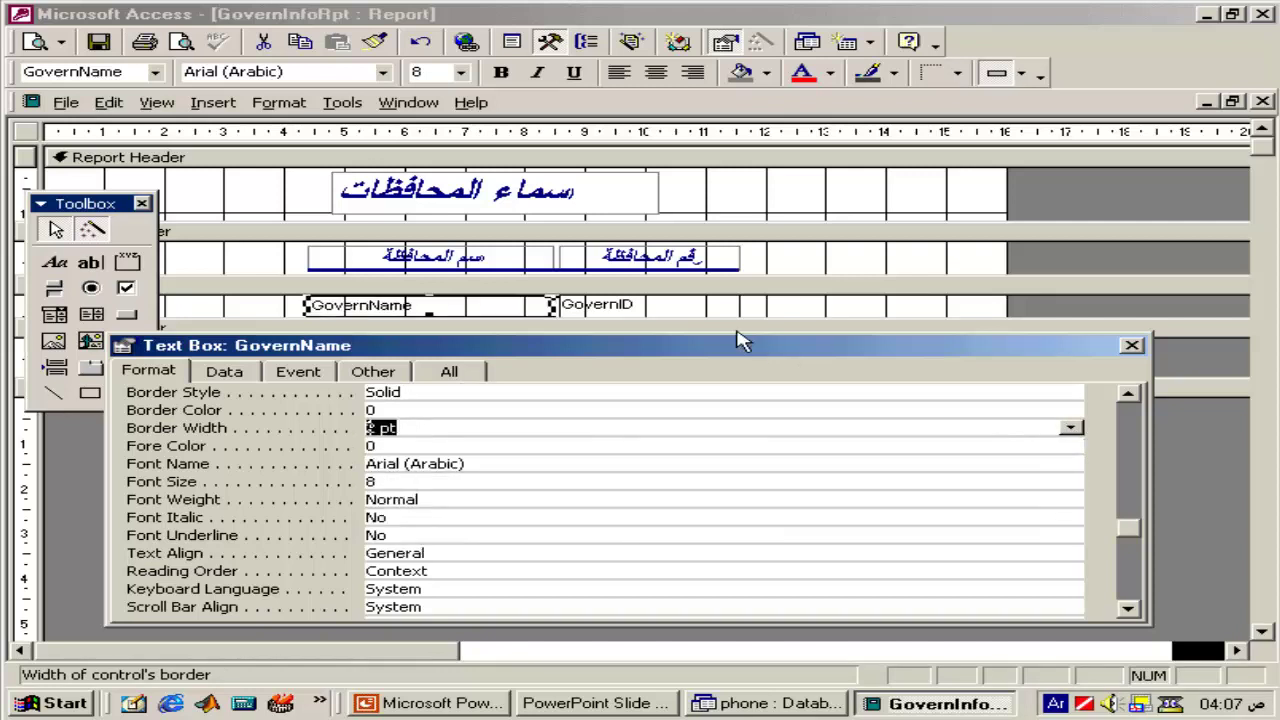
- Set the GovernID border width to 2 pt and preview the bordered report
left_click(638, 310)
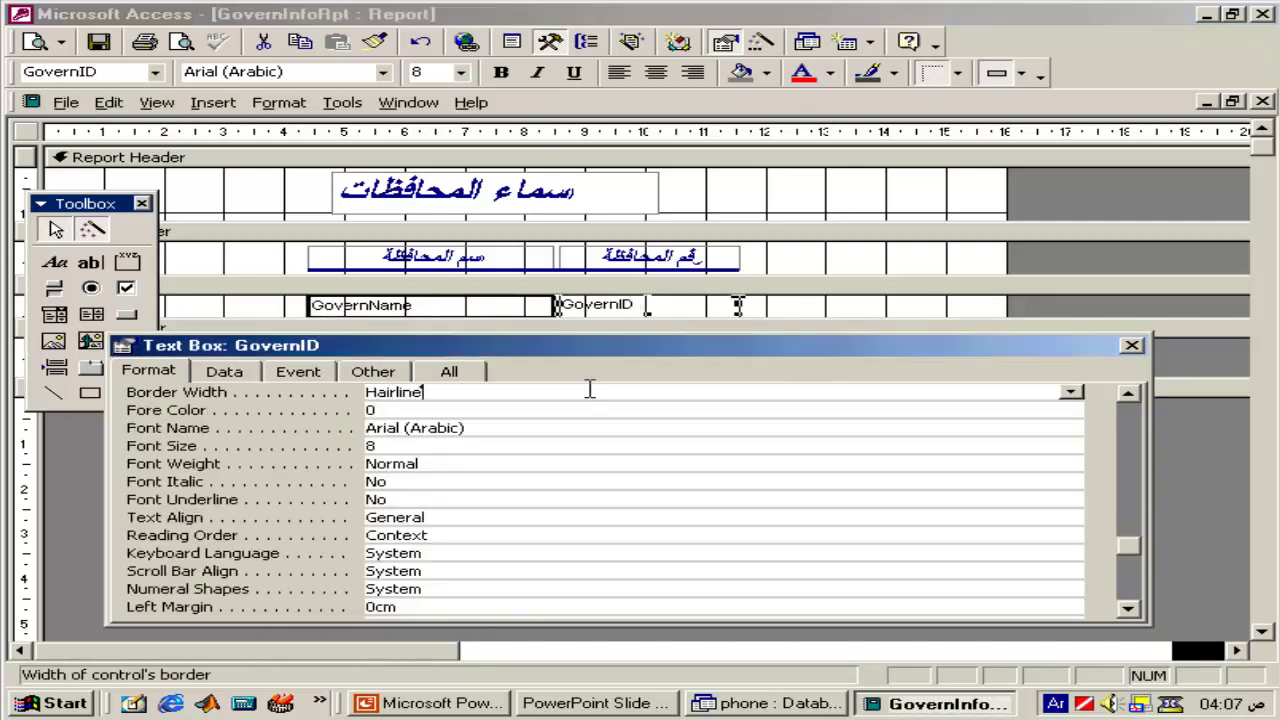
left_click(1071, 392)
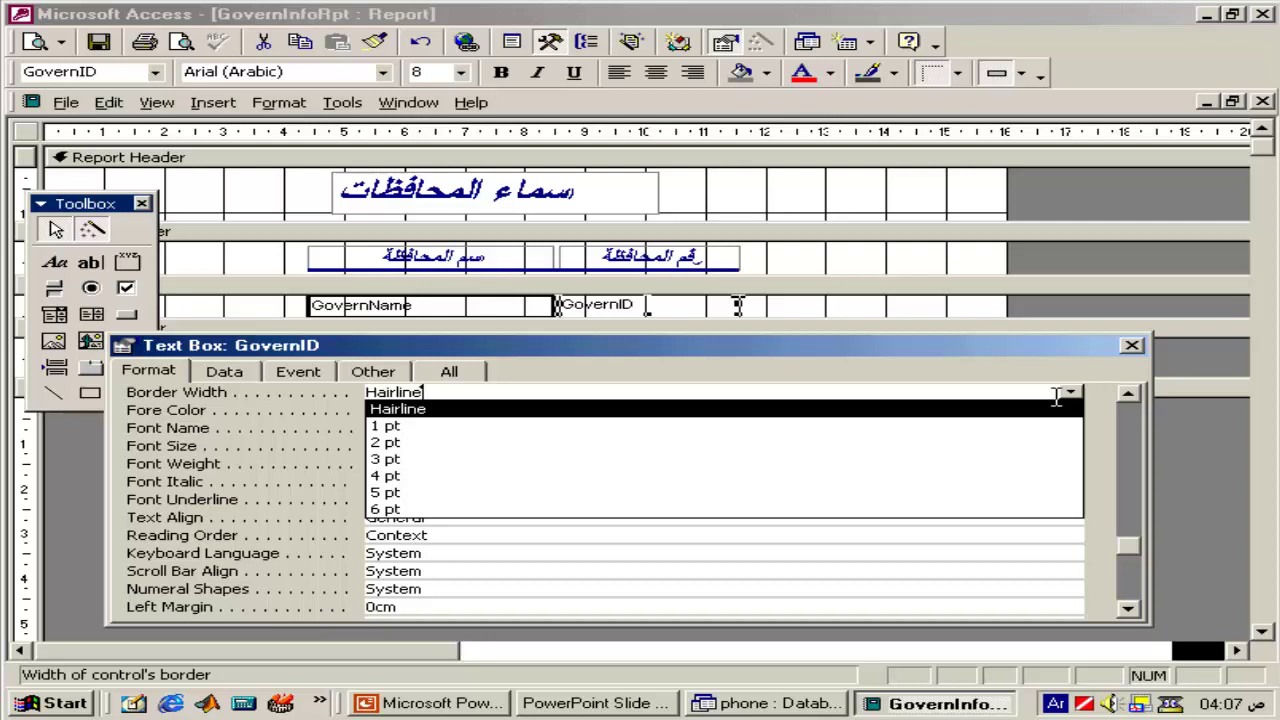
left_click(977, 451)
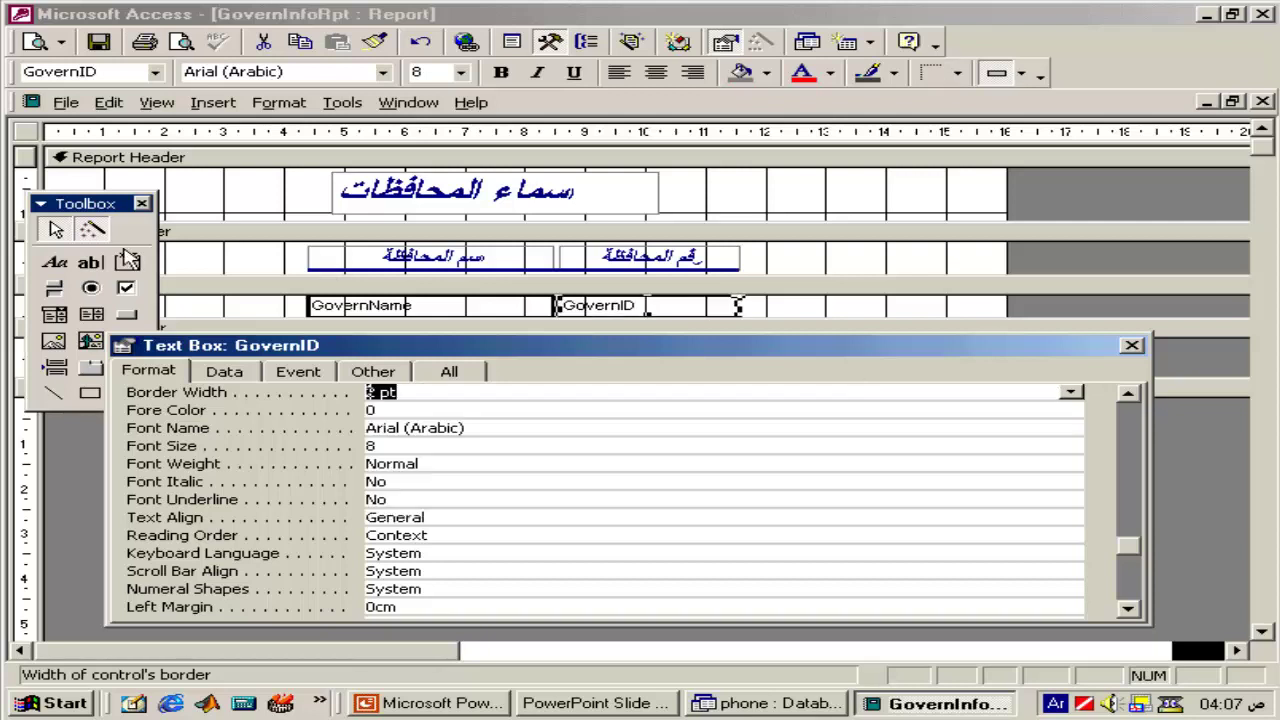
left_click(47, 40)
left_click(773, 220)
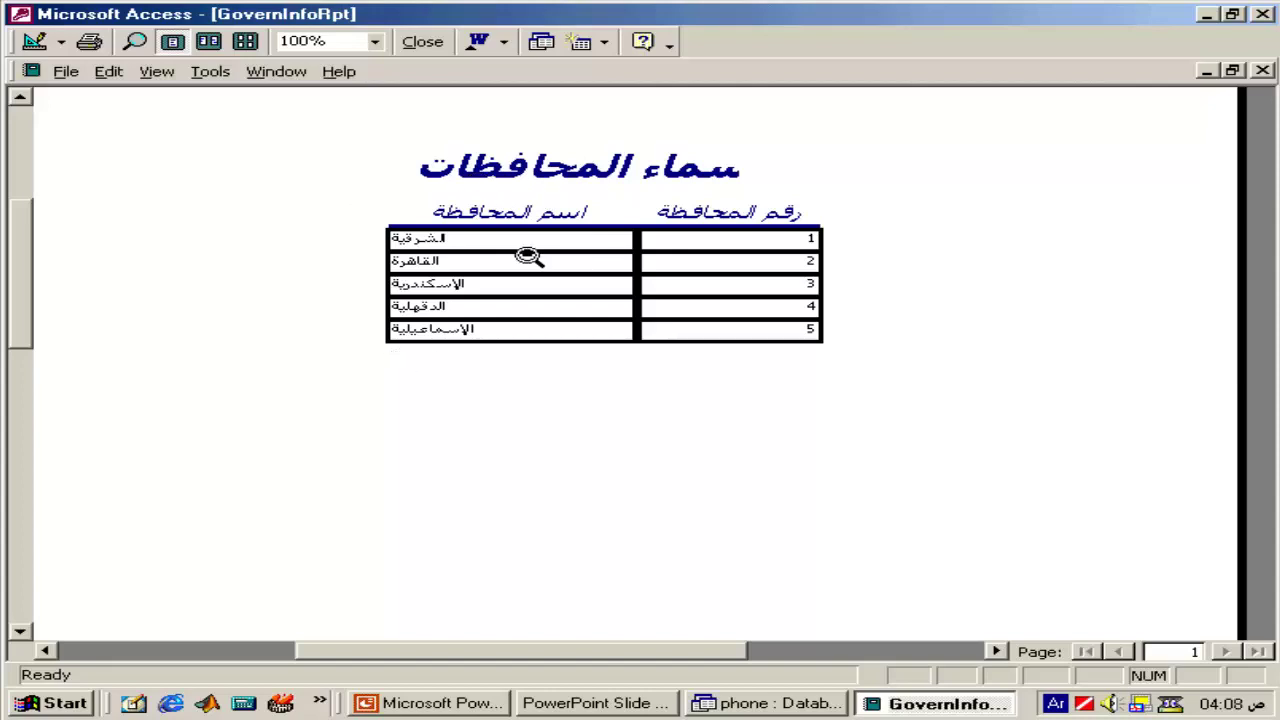
- Back in design view, centre-align the GovernName and GovernID text boxes
key("Escape")
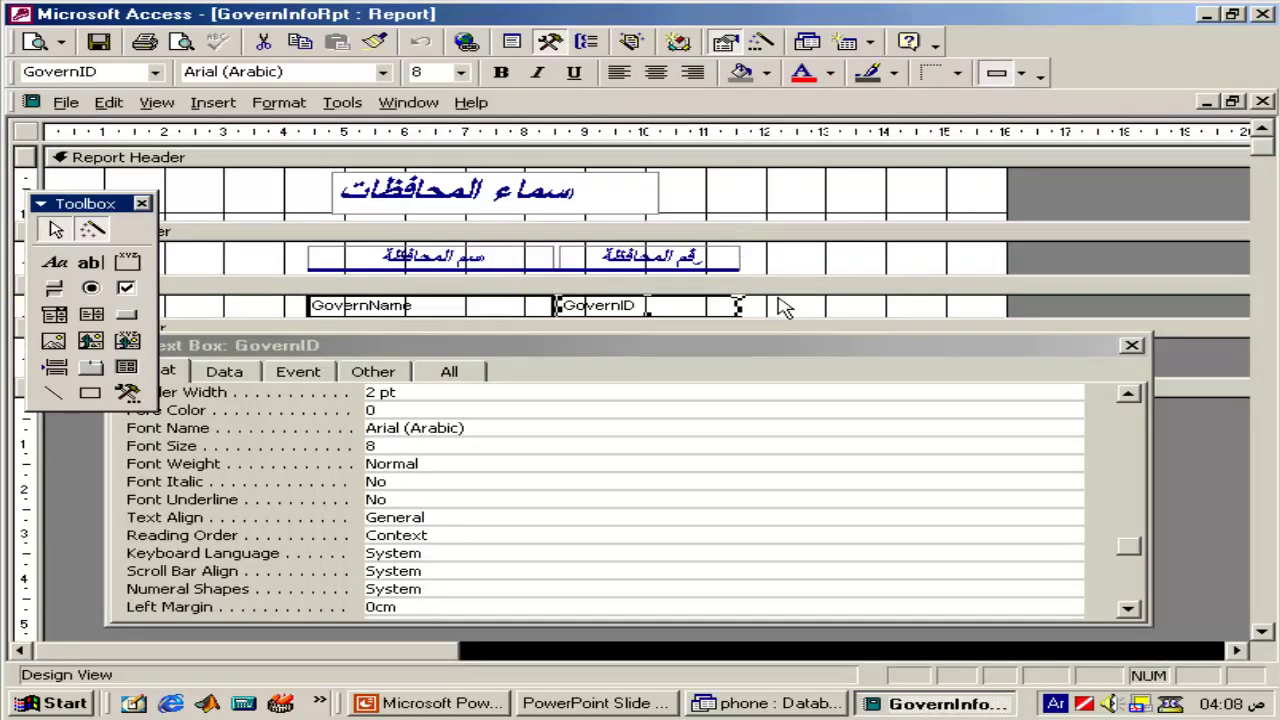
left_click_drag(785, 307, 514, 320)
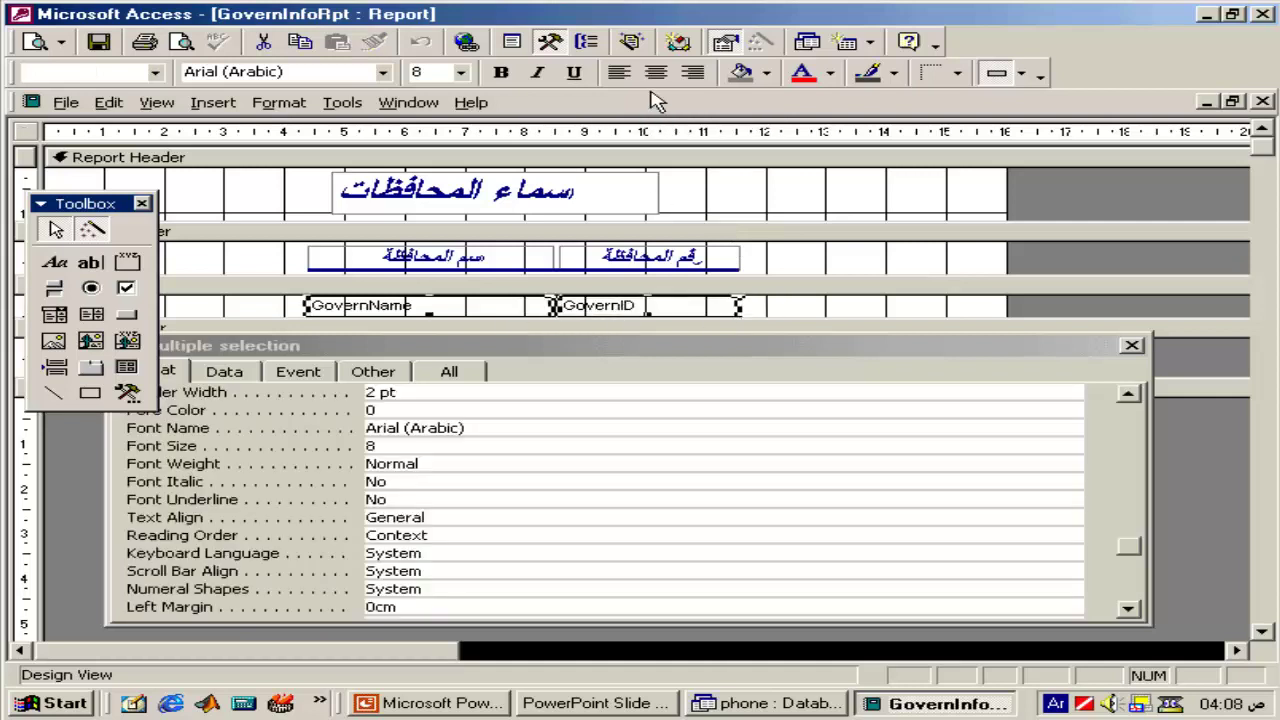
left_click(656, 72)
- Preview the report, zooming in and out to check the centred governorate columns
left_click(36, 41)
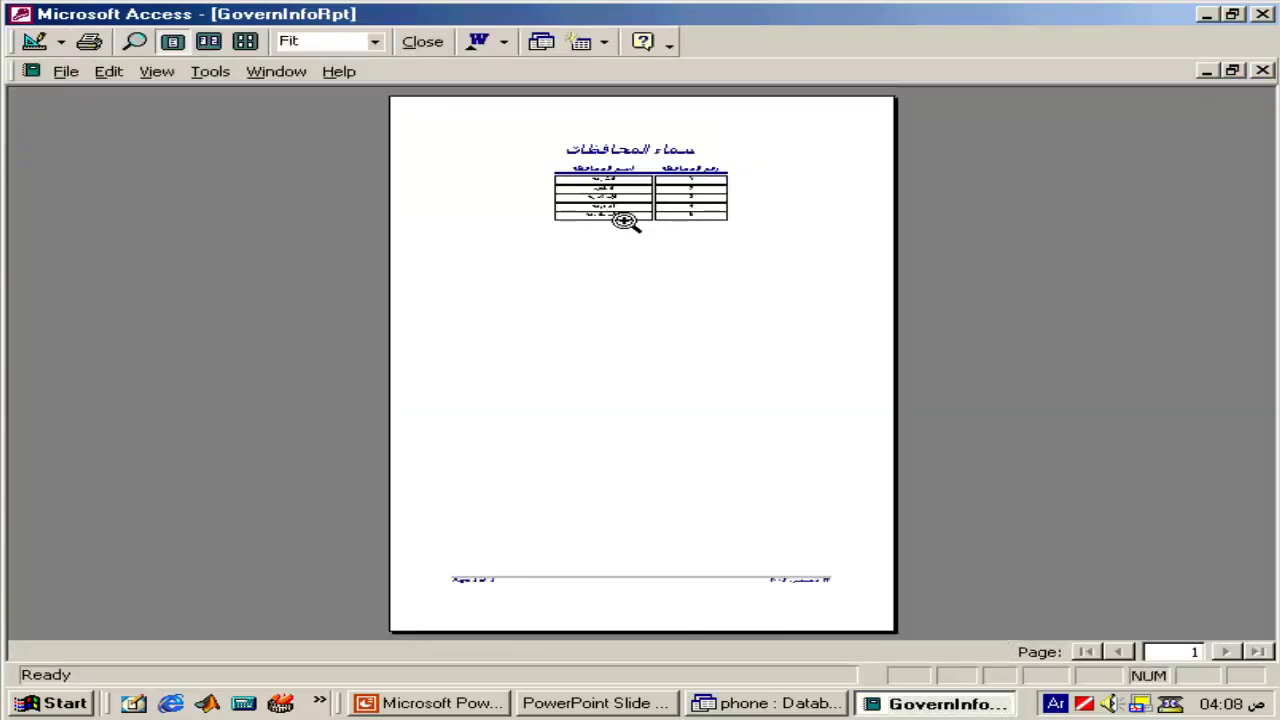
left_click(623, 223)
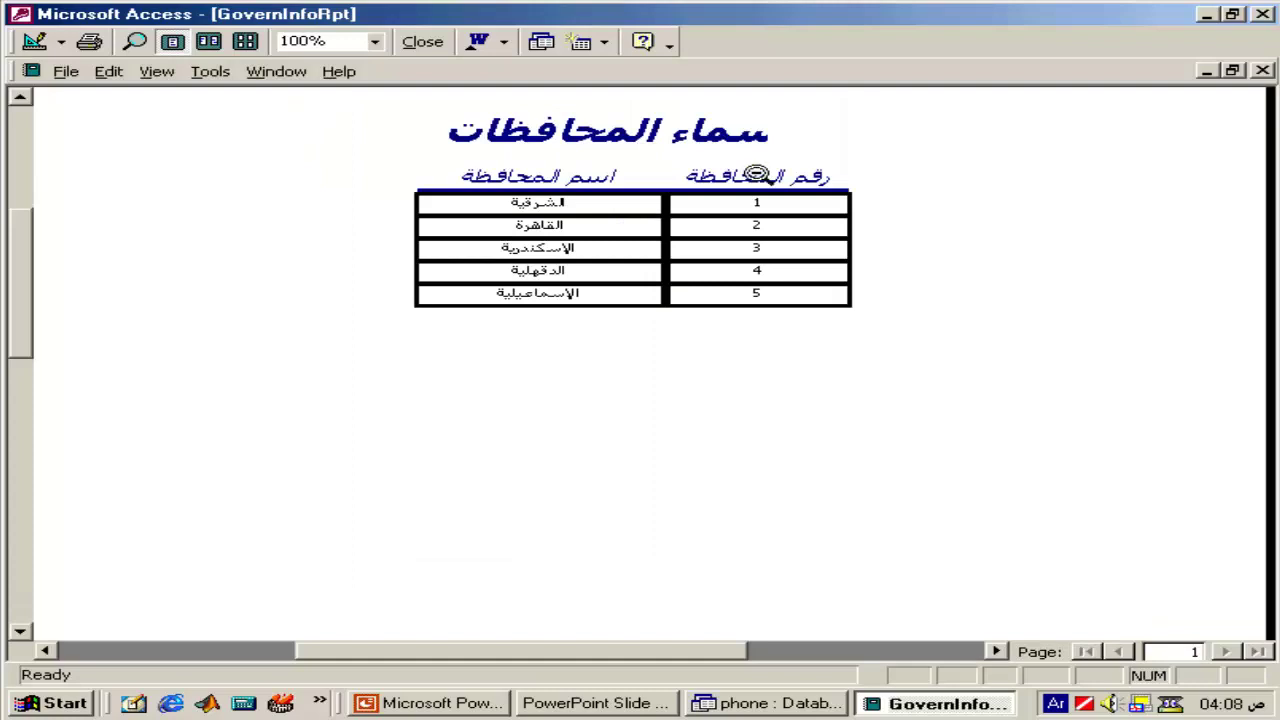
left_click(660, 157)
left_click(644, 172)
left_click(488, 156)
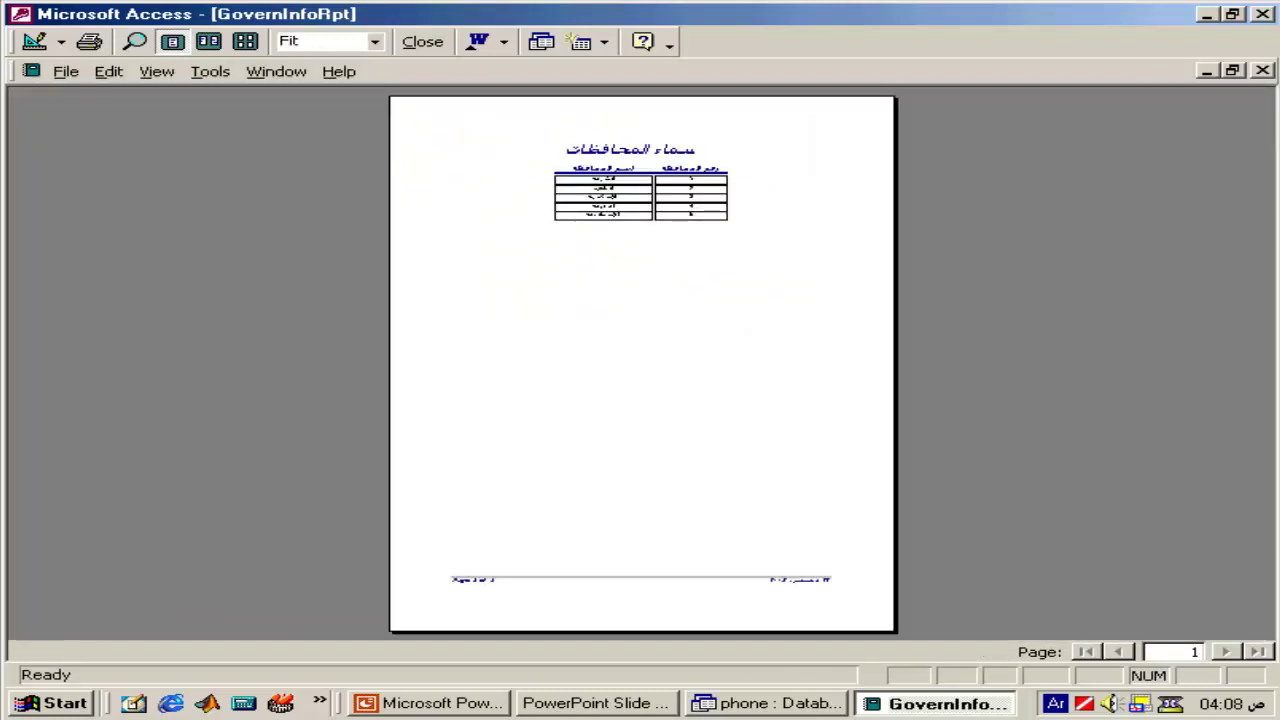
- Widen the report title label on both sides and centre its text
left_click(36, 41)
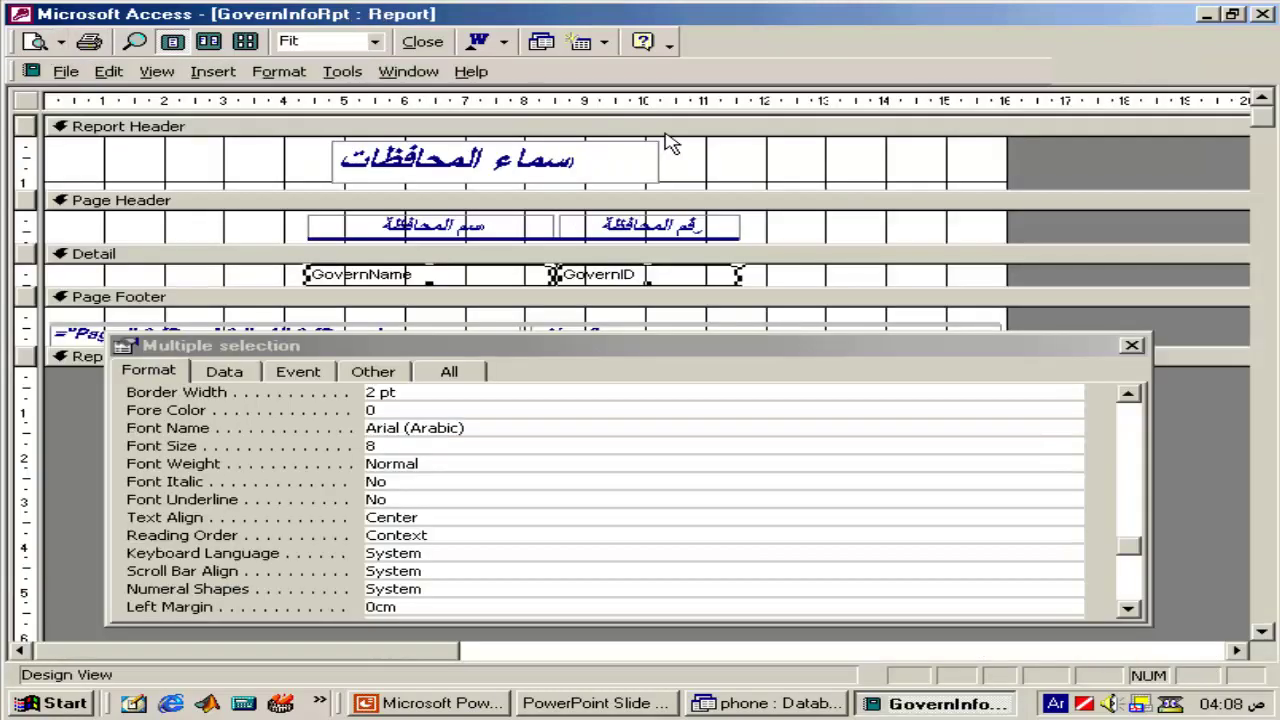
left_click(640, 180)
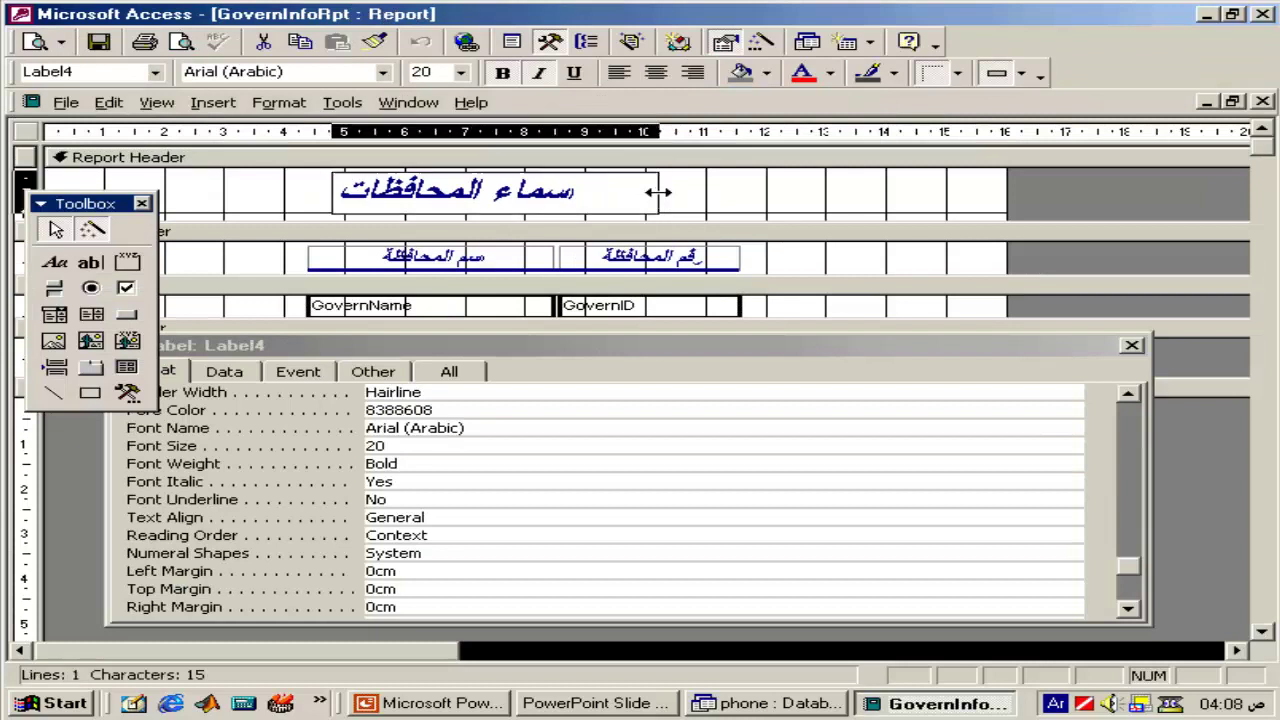
left_click_drag(657, 185, 801, 189)
left_click_drag(326, 195, 187, 195)
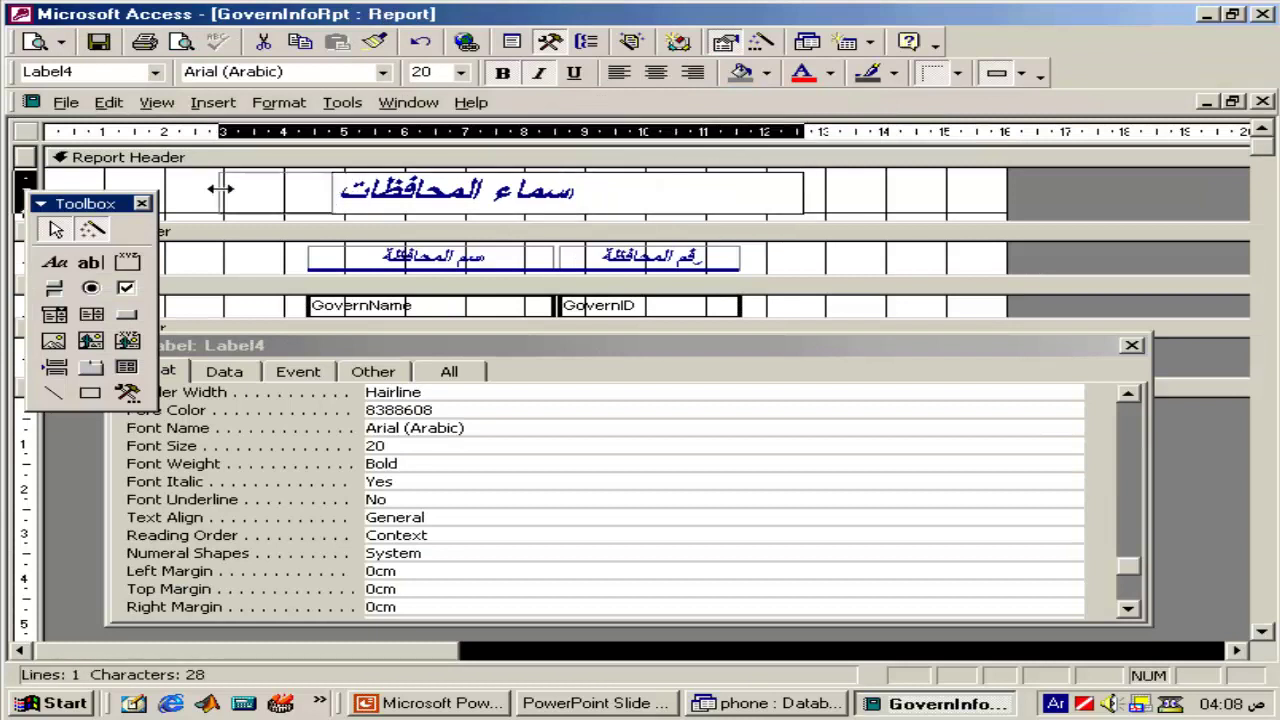
left_click(657, 73)
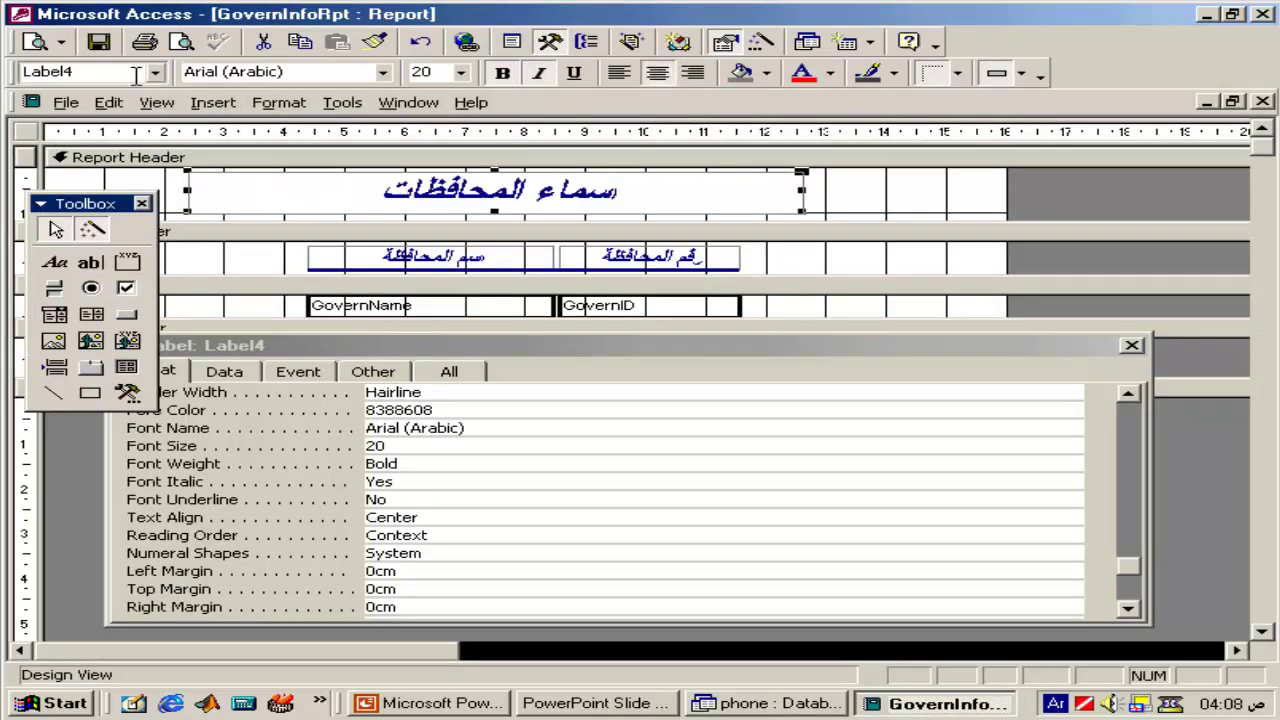
- Preview the report, zooming in on the title and page footer
left_click(36, 42)
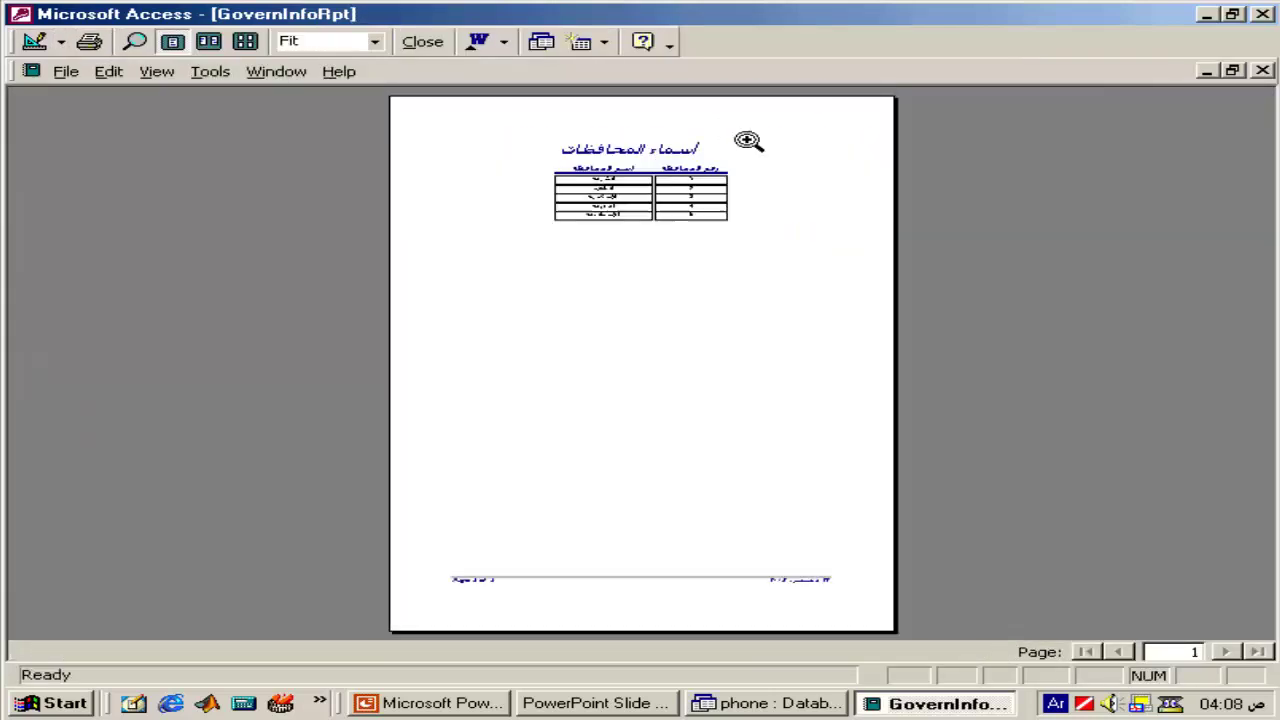
left_click(749, 138)
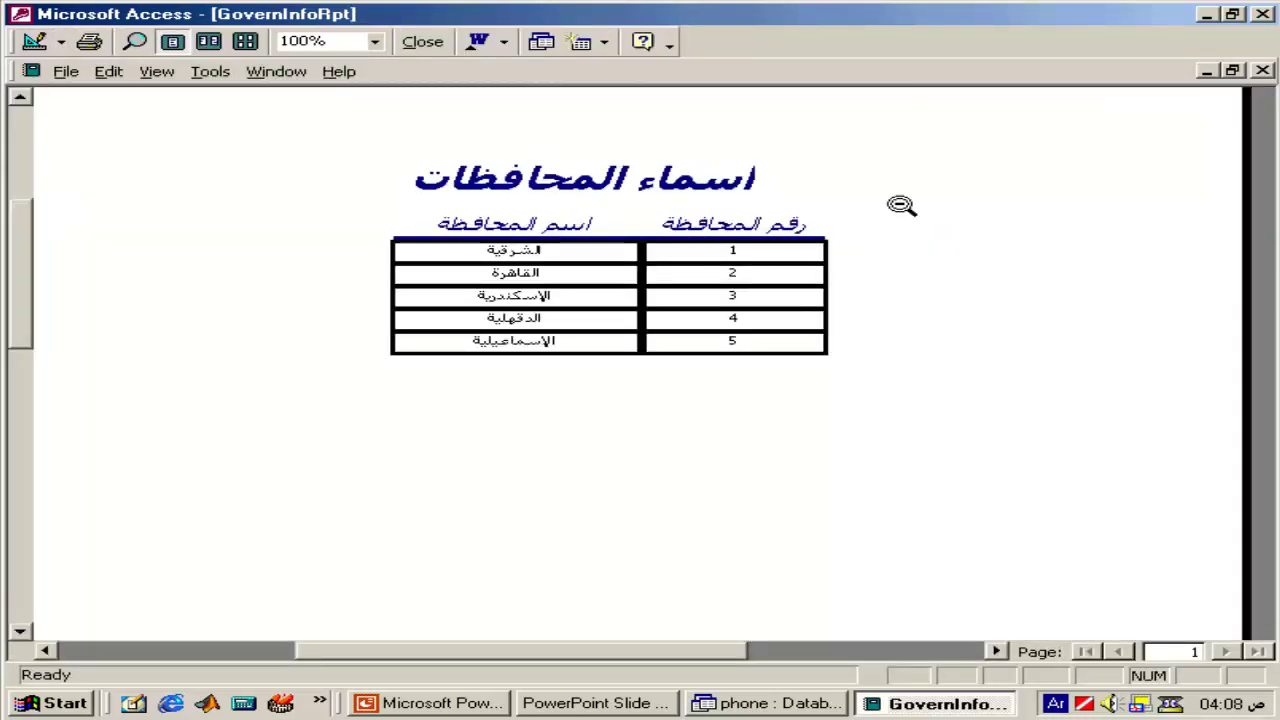
left_click(843, 358)
left_click(775, 616)
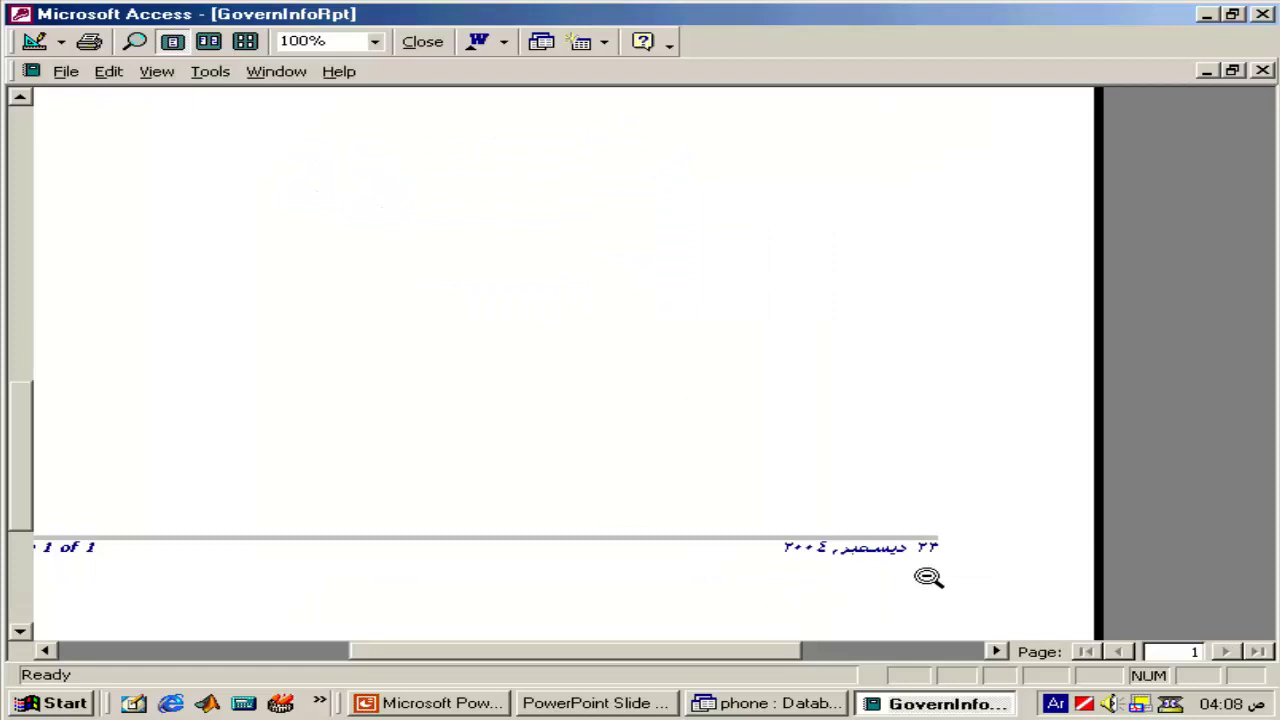
left_click(840, 477)
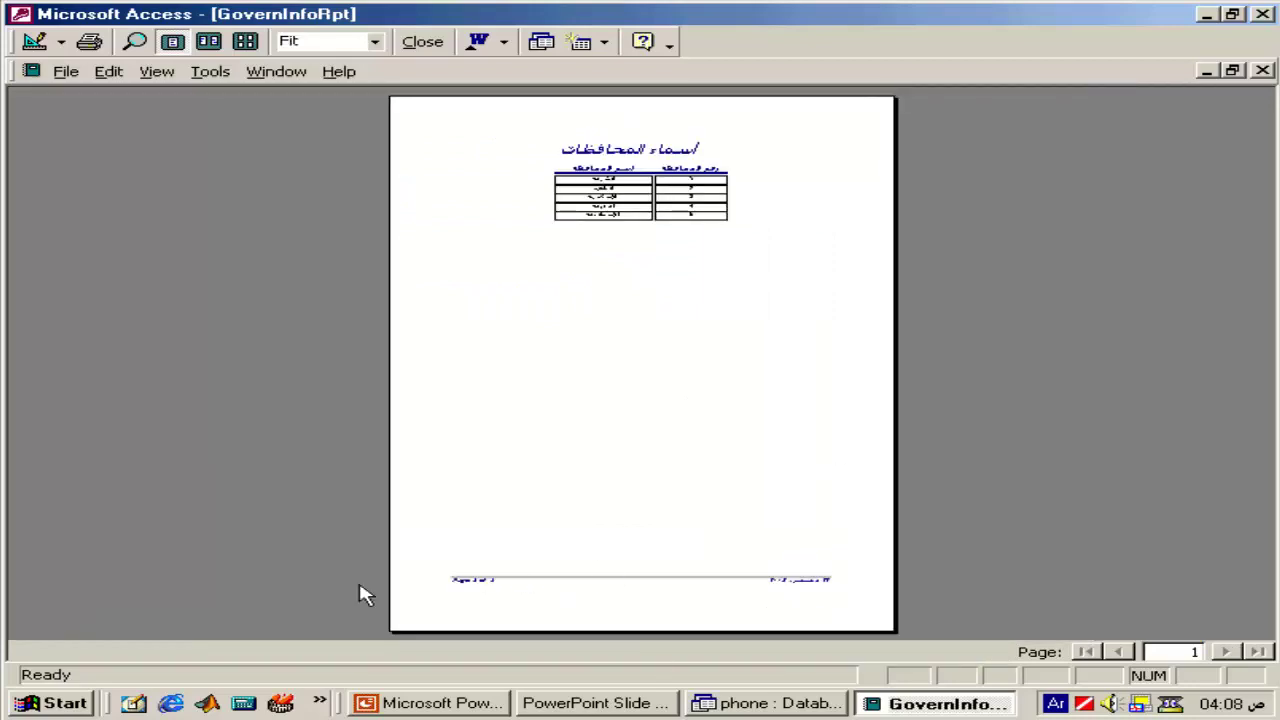
left_click(444, 614)
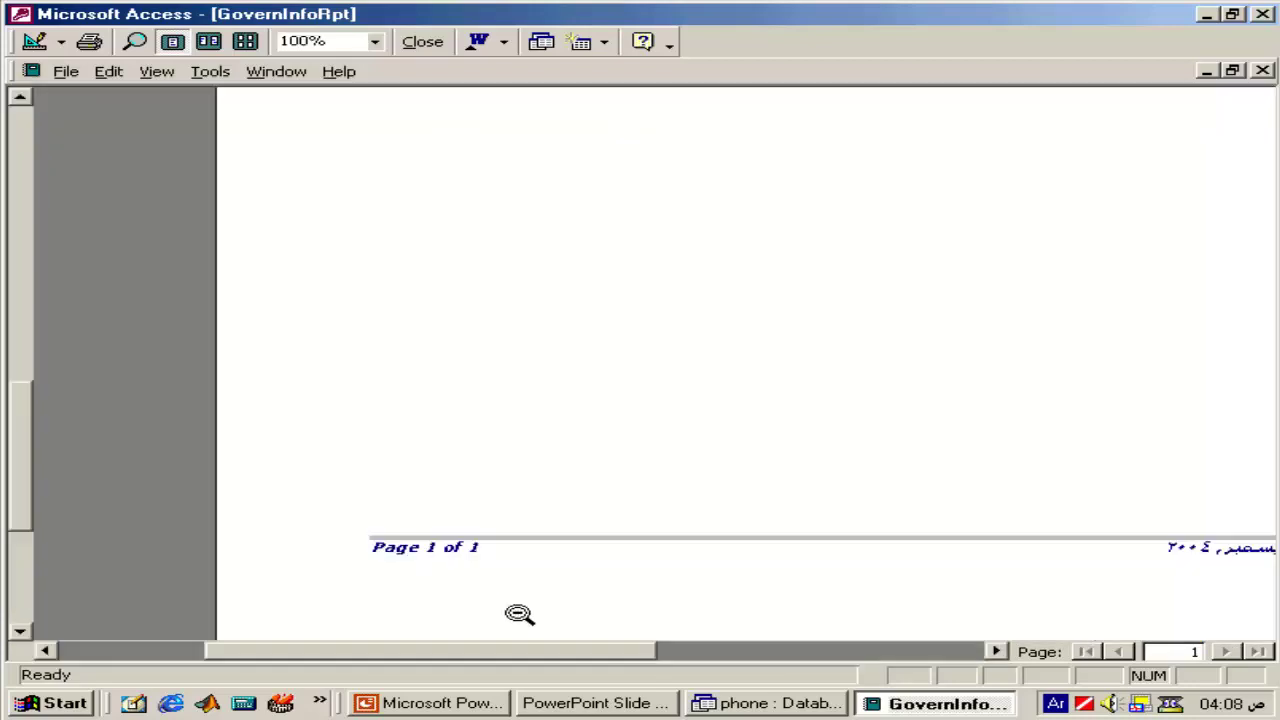
- Return to design view, move the property sheet down, and close the report
left_click(35, 41)
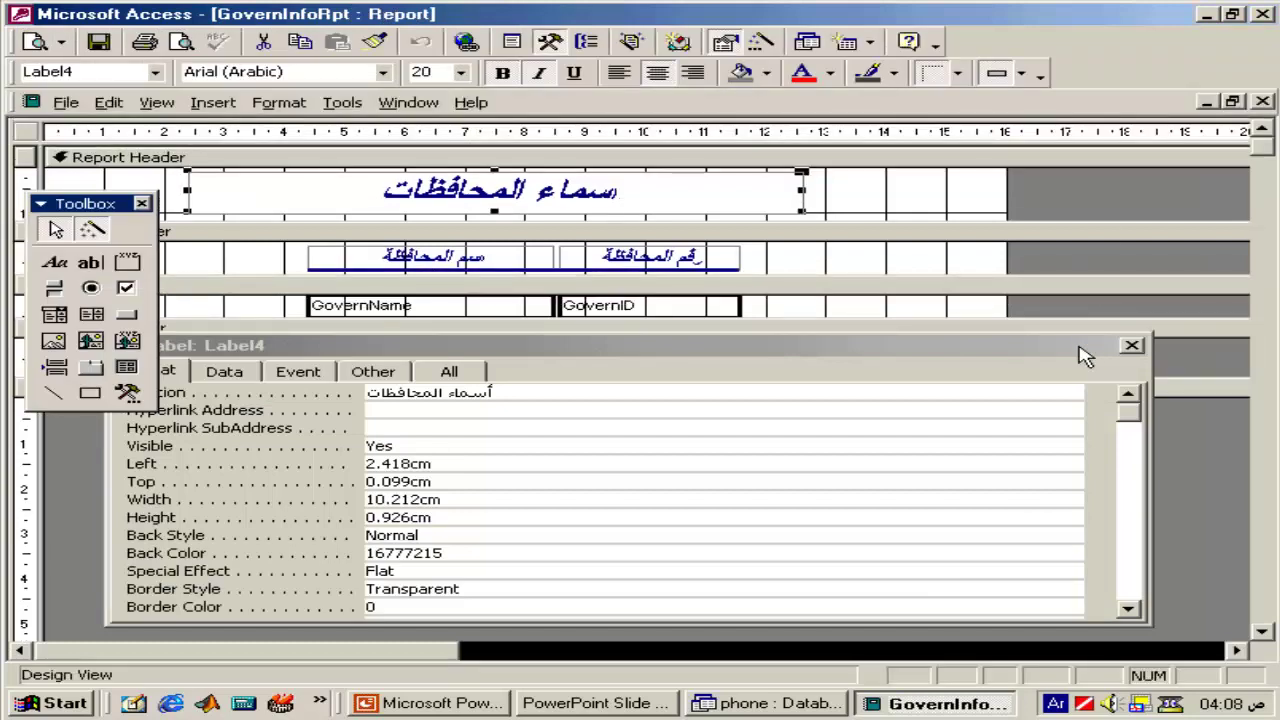
left_click_drag(1082, 349, 1082, 436)
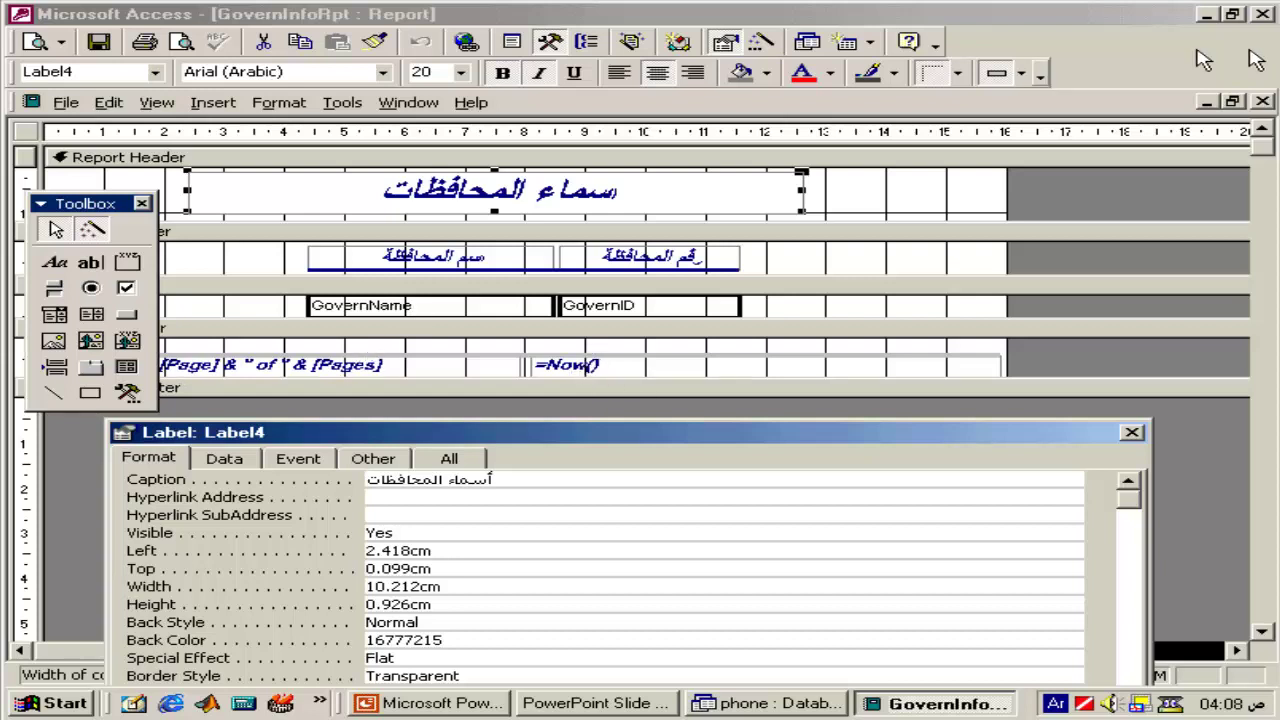
left_click(1262, 102)
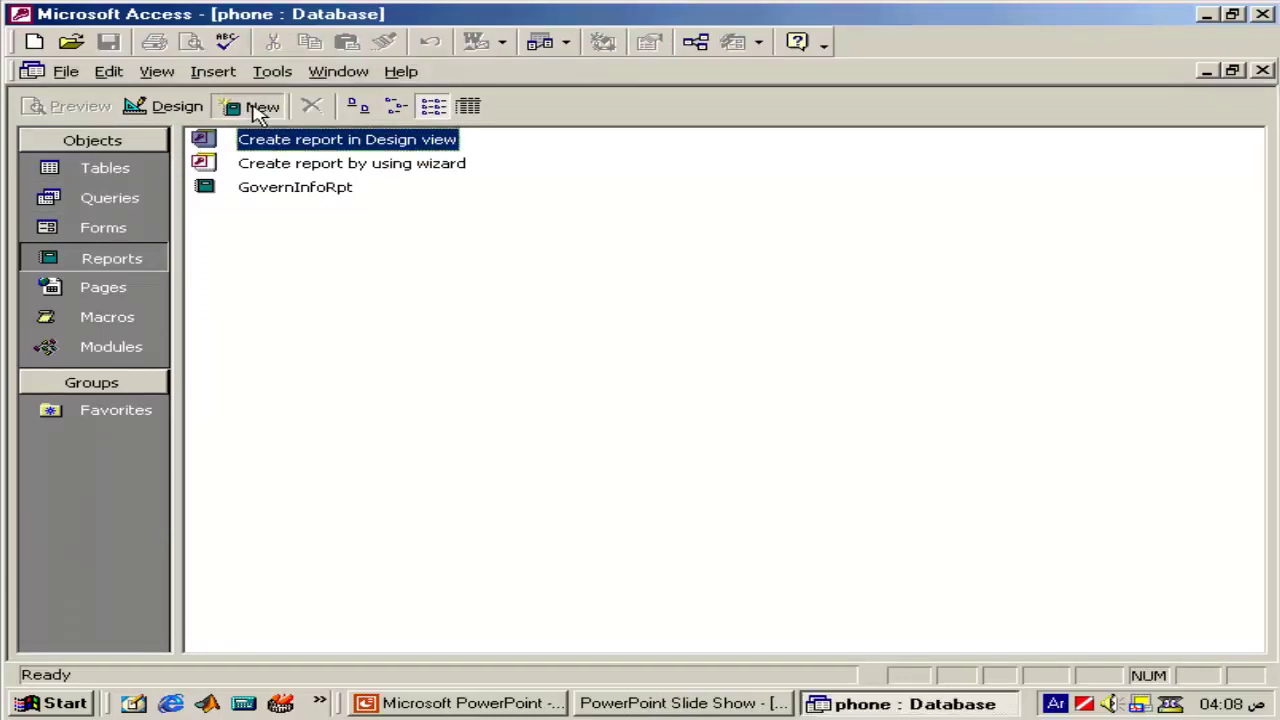
- Start a Report Wizard on the CityInfo table and add all its fields
left_click(261, 107)
left_click(885, 362)
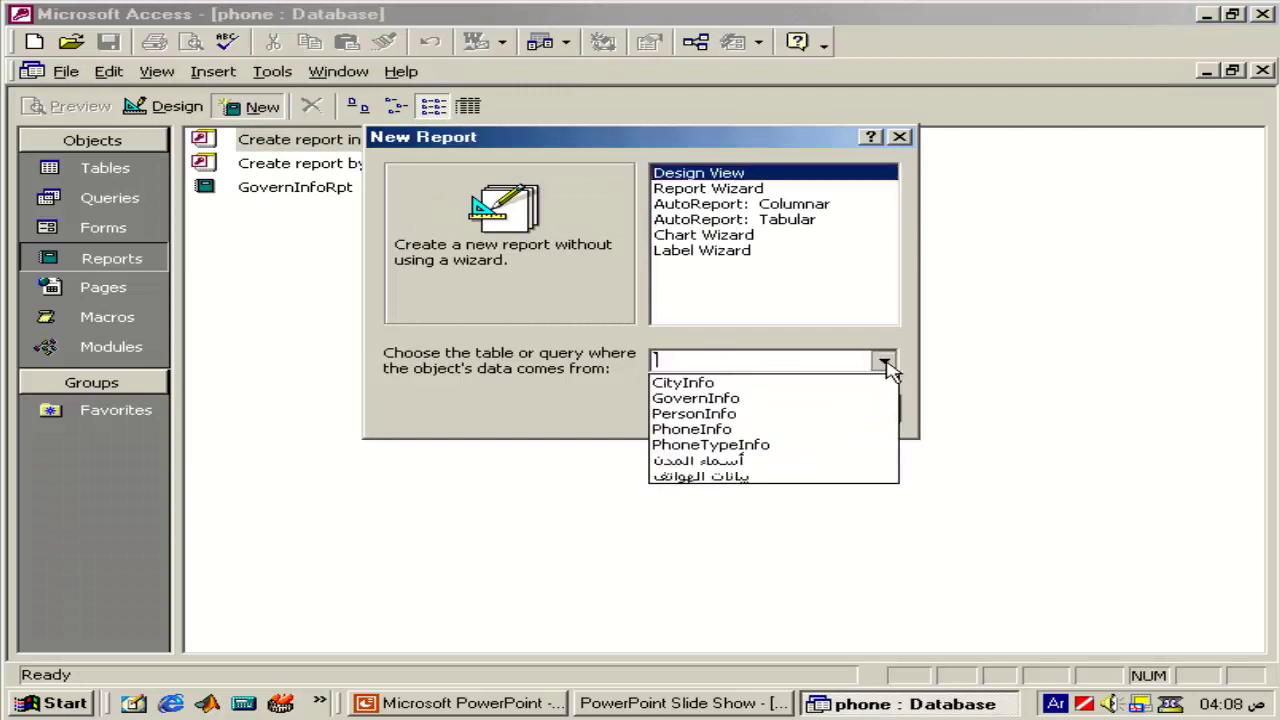
left_click(862, 386)
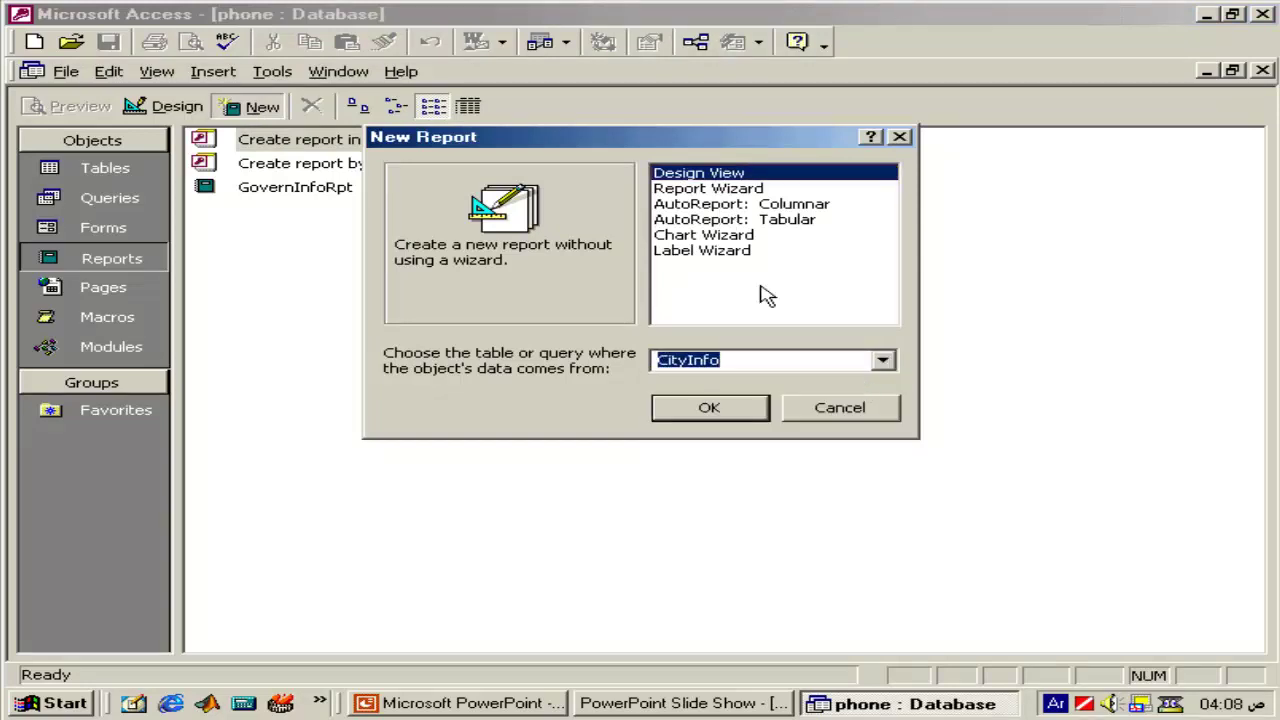
left_click(728, 189)
left_click(713, 408)
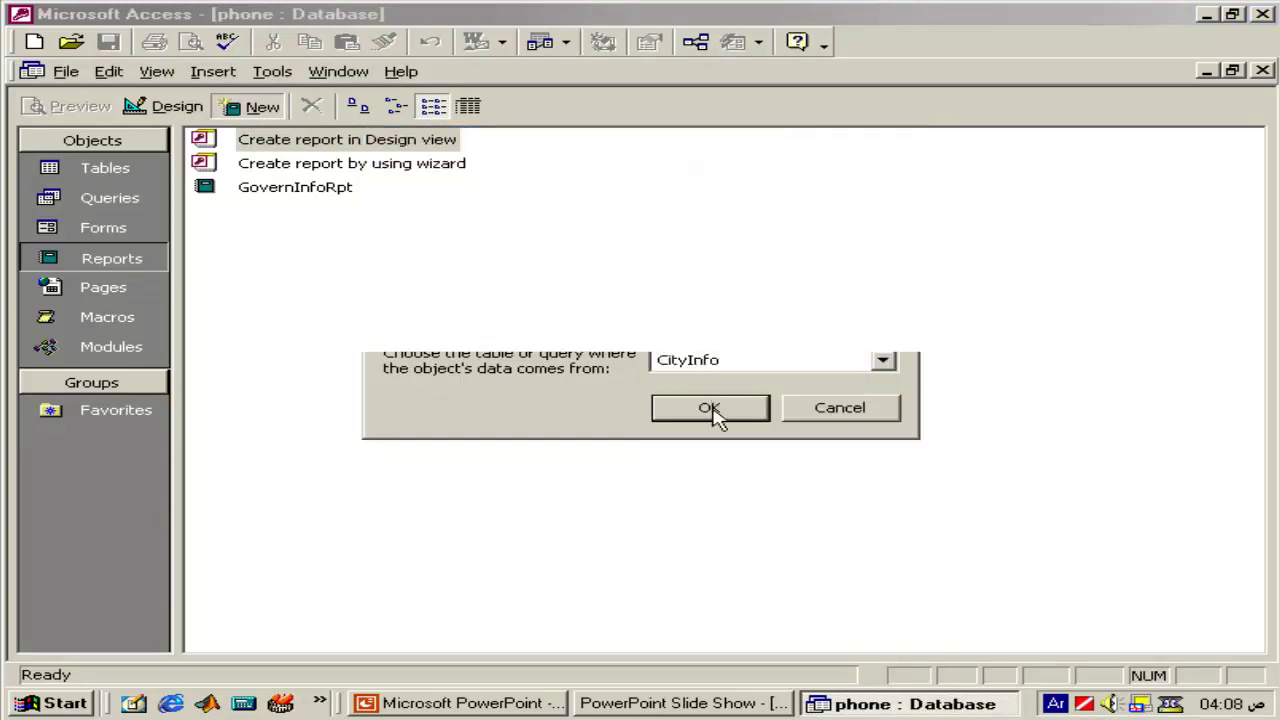
left_click(591, 347)
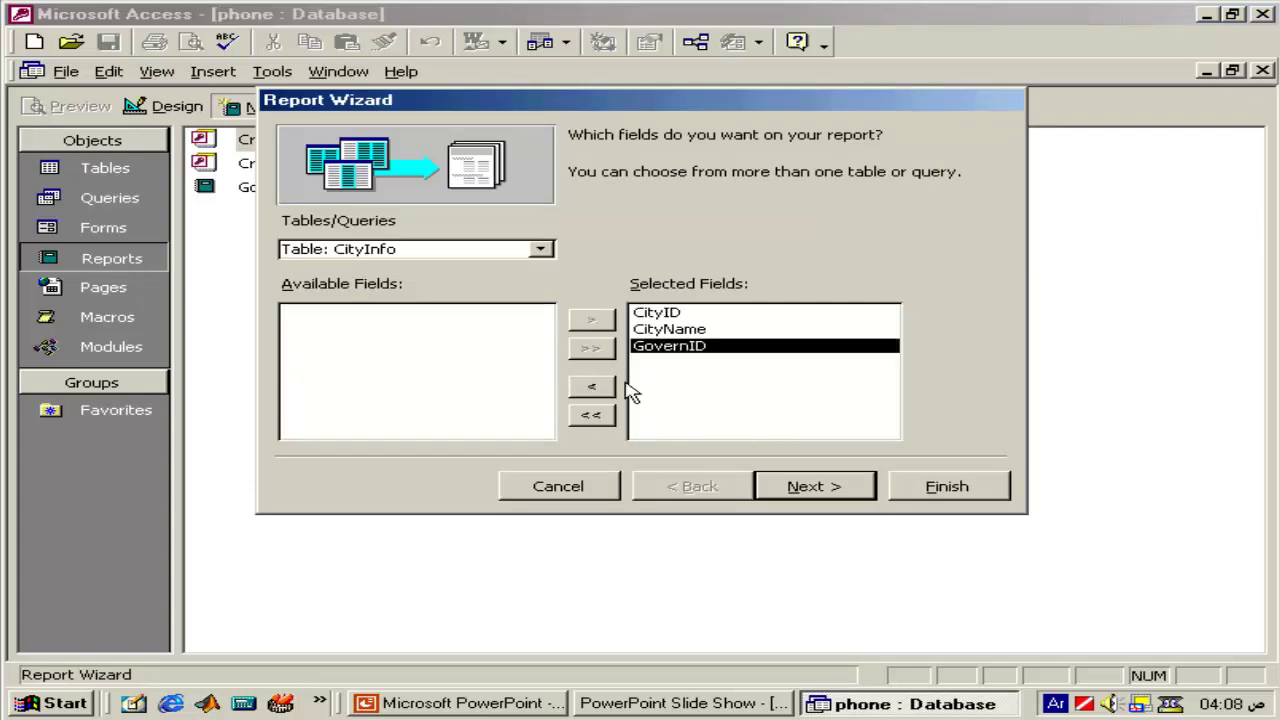
left_click(783, 488)
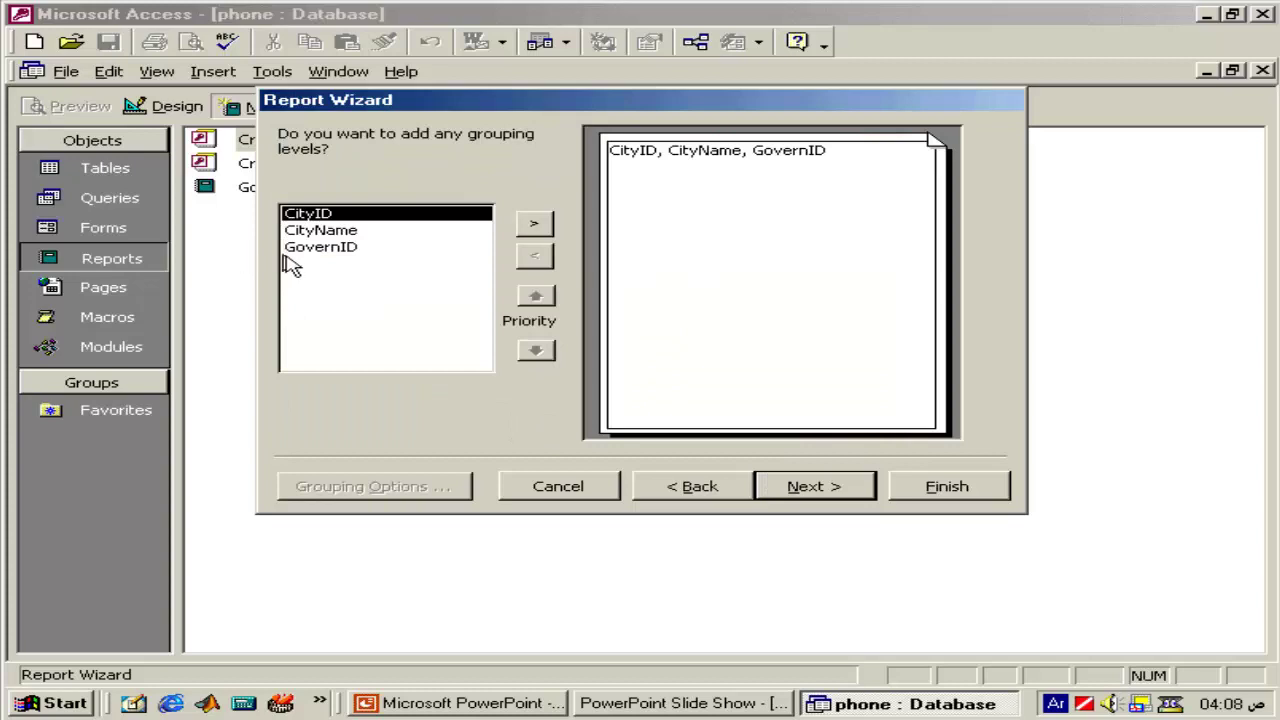
- Group the report by GovernID and sort records by CityName
left_click(334, 252)
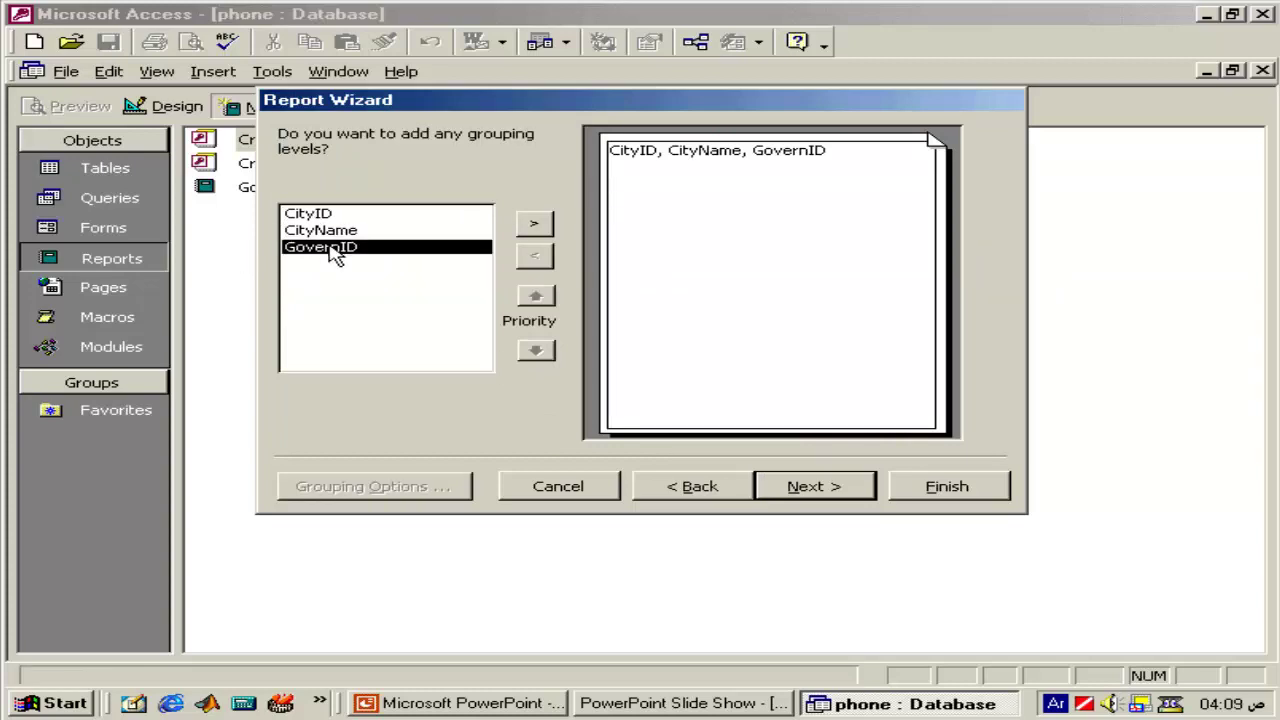
left_click(531, 226)
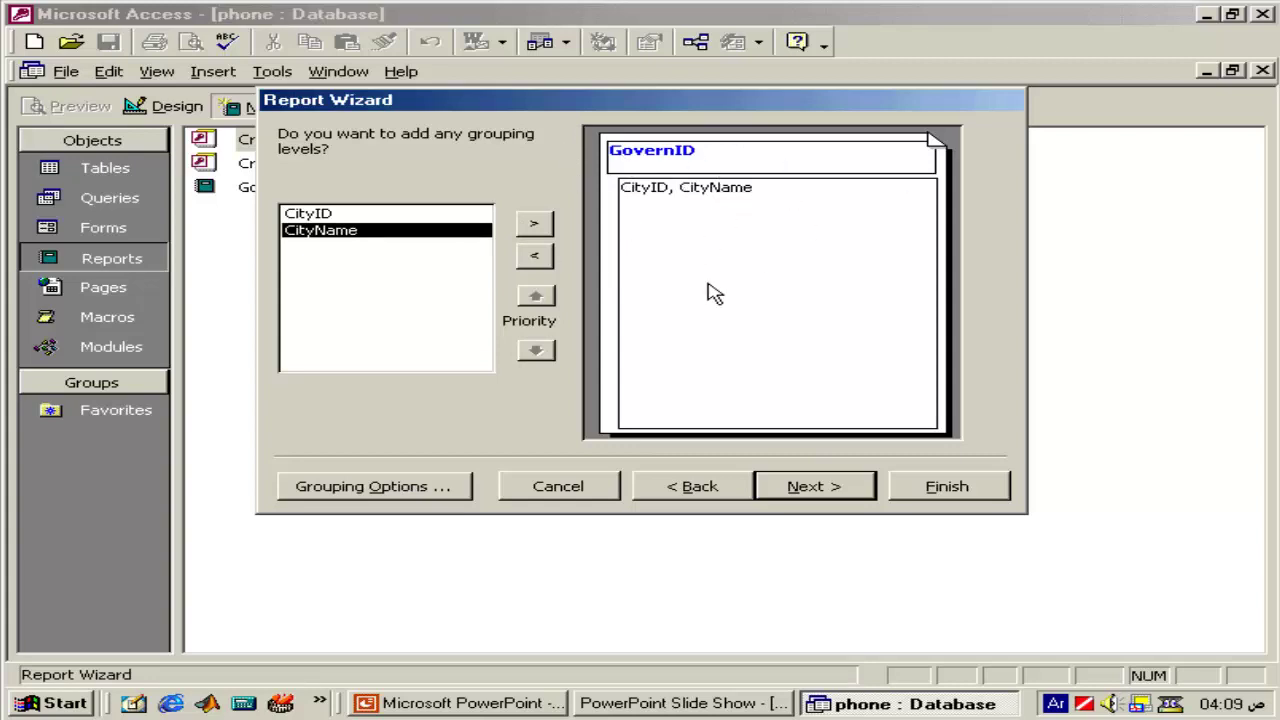
left_click(818, 487)
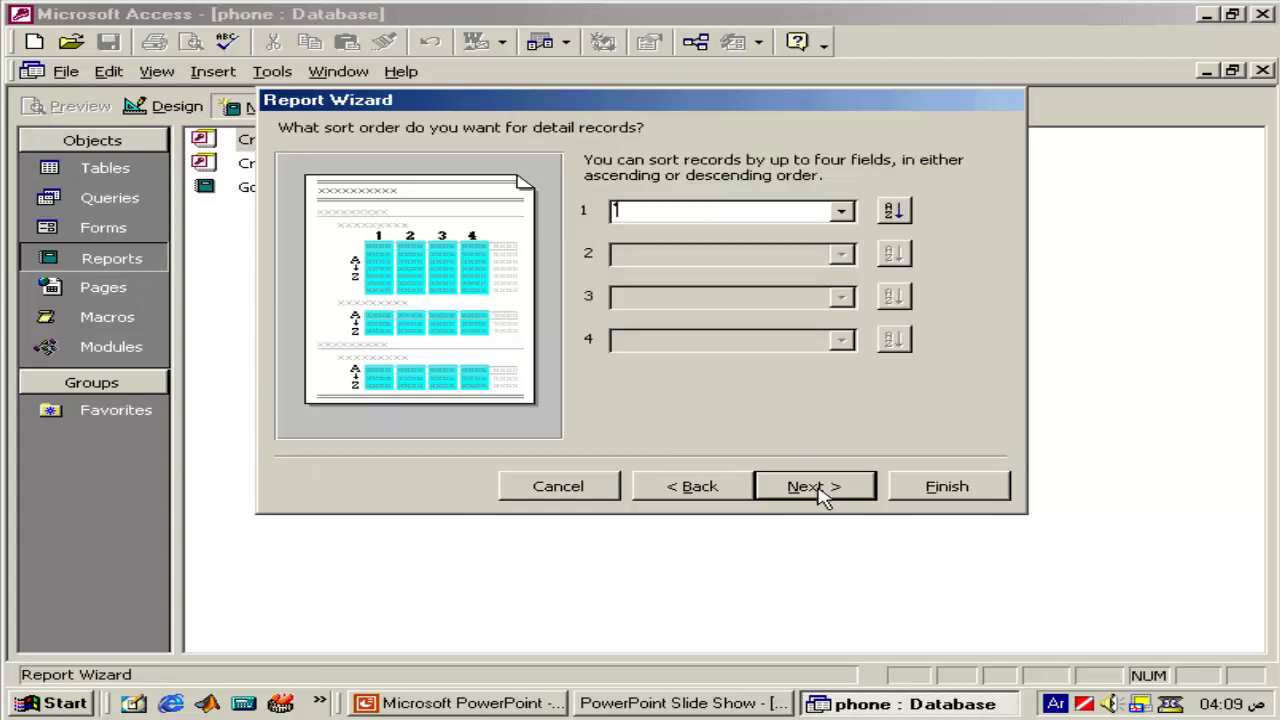
left_click(841, 211)
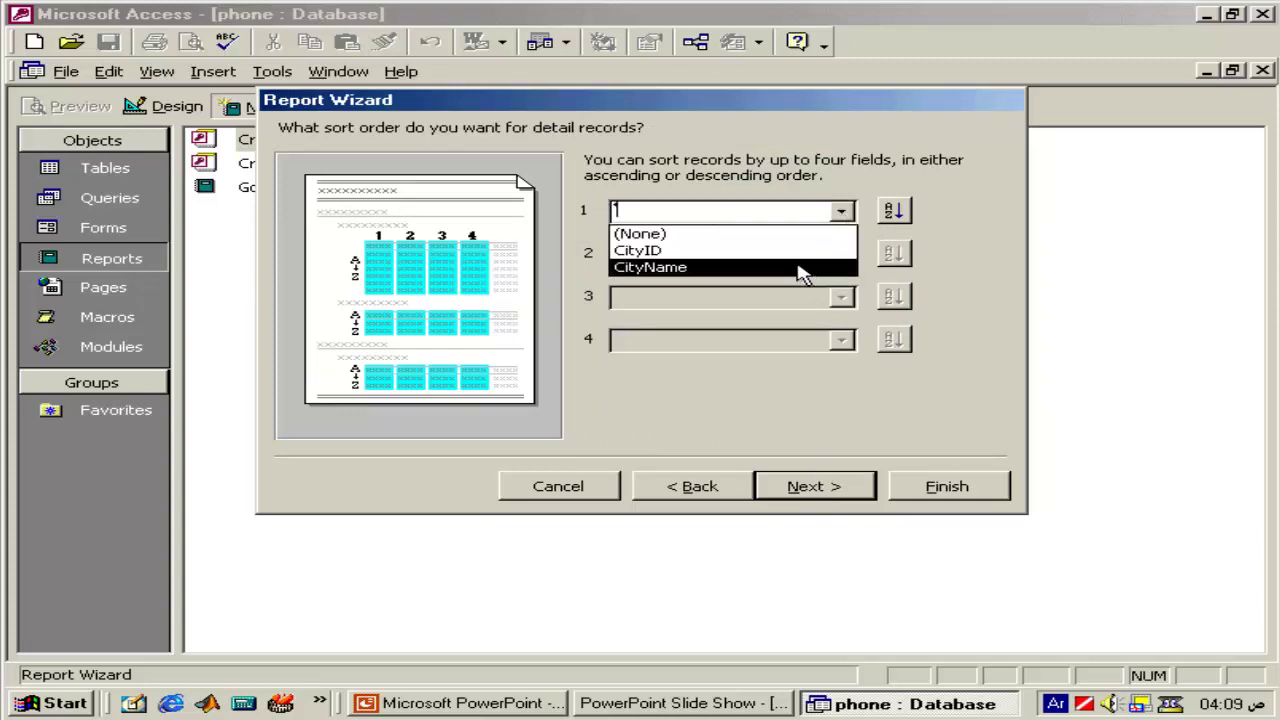
left_click(797, 268)
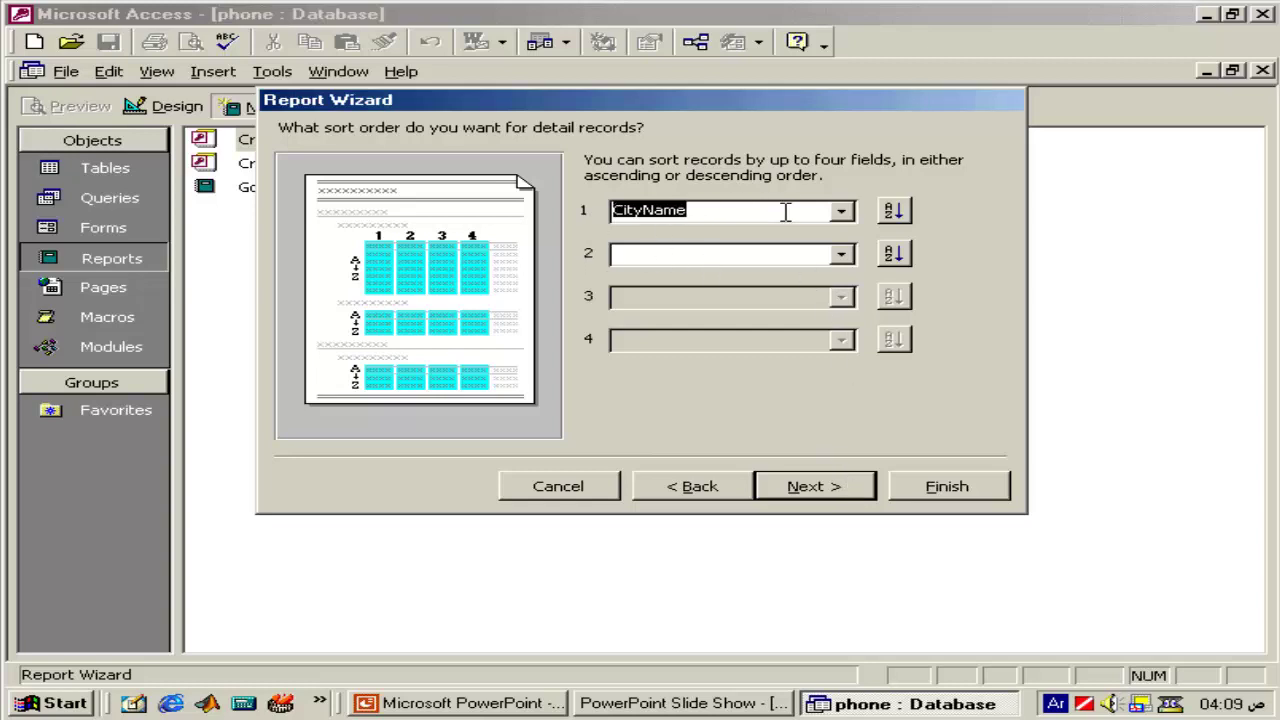
left_click(815, 490)
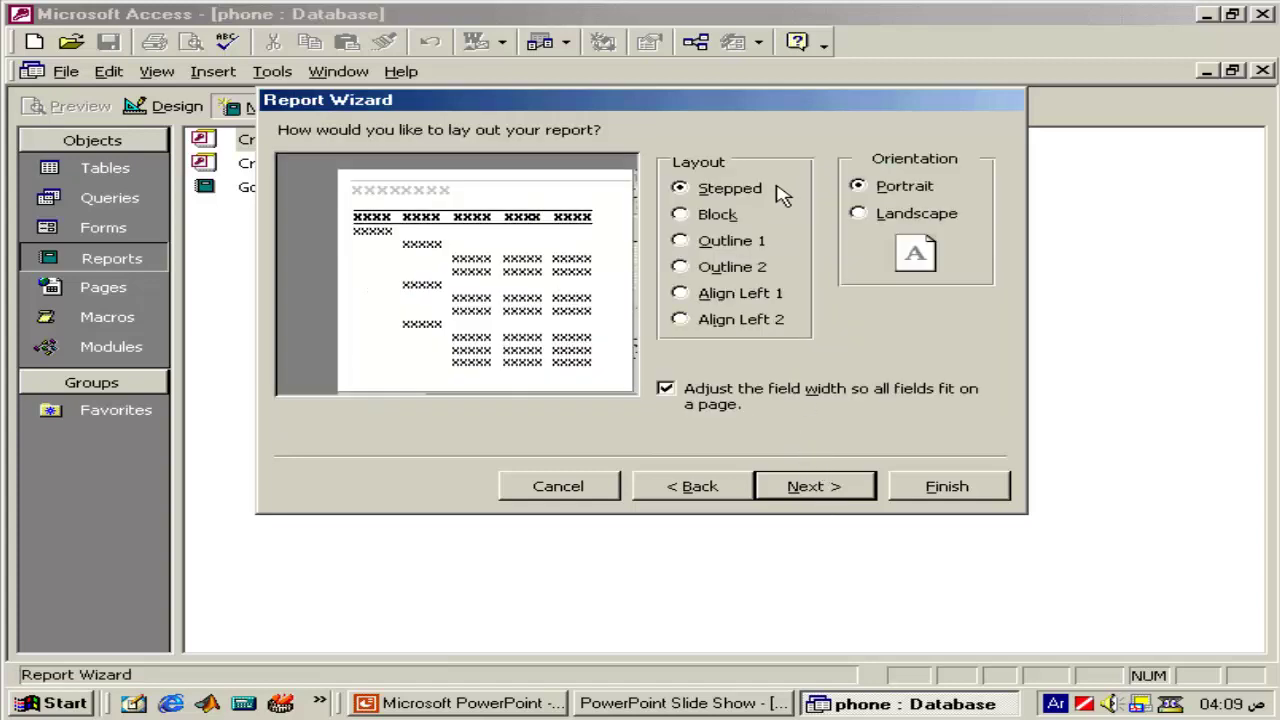
- Keep the Stepped layout after trying Block and Outline 1, accept Corporate style, and finish
left_click(718, 216)
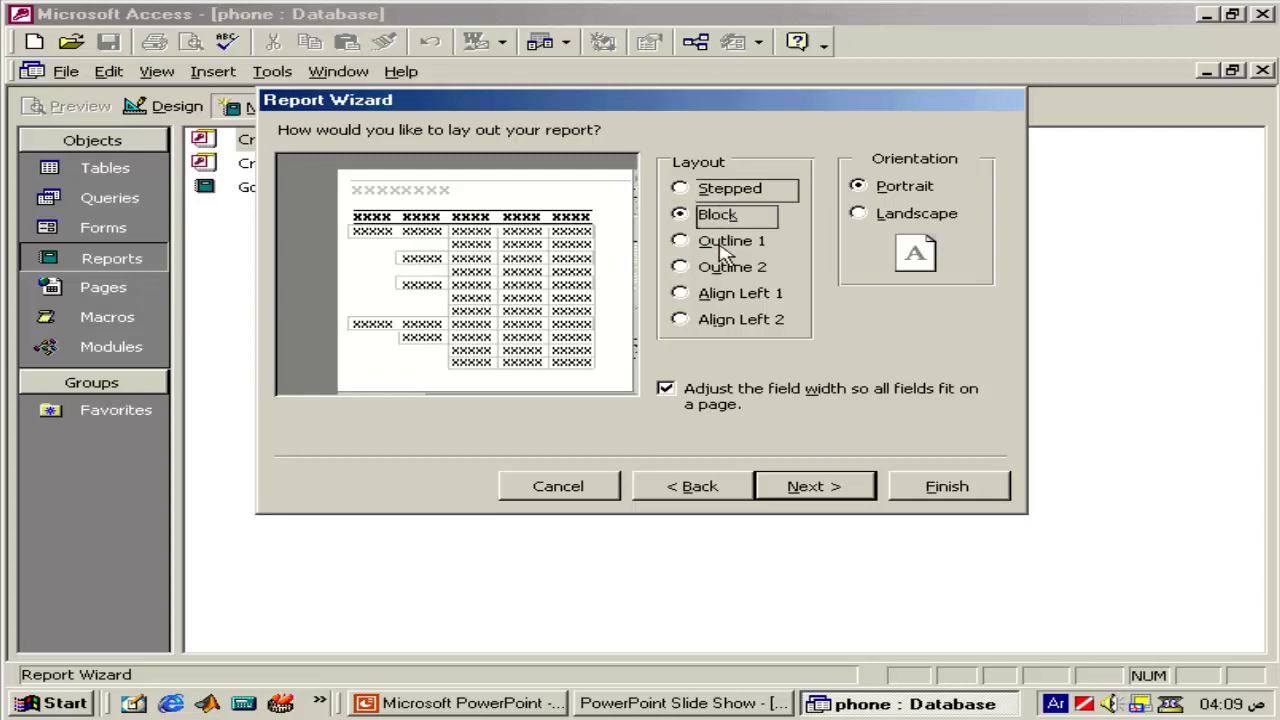
left_click(716, 242)
left_click(716, 216)
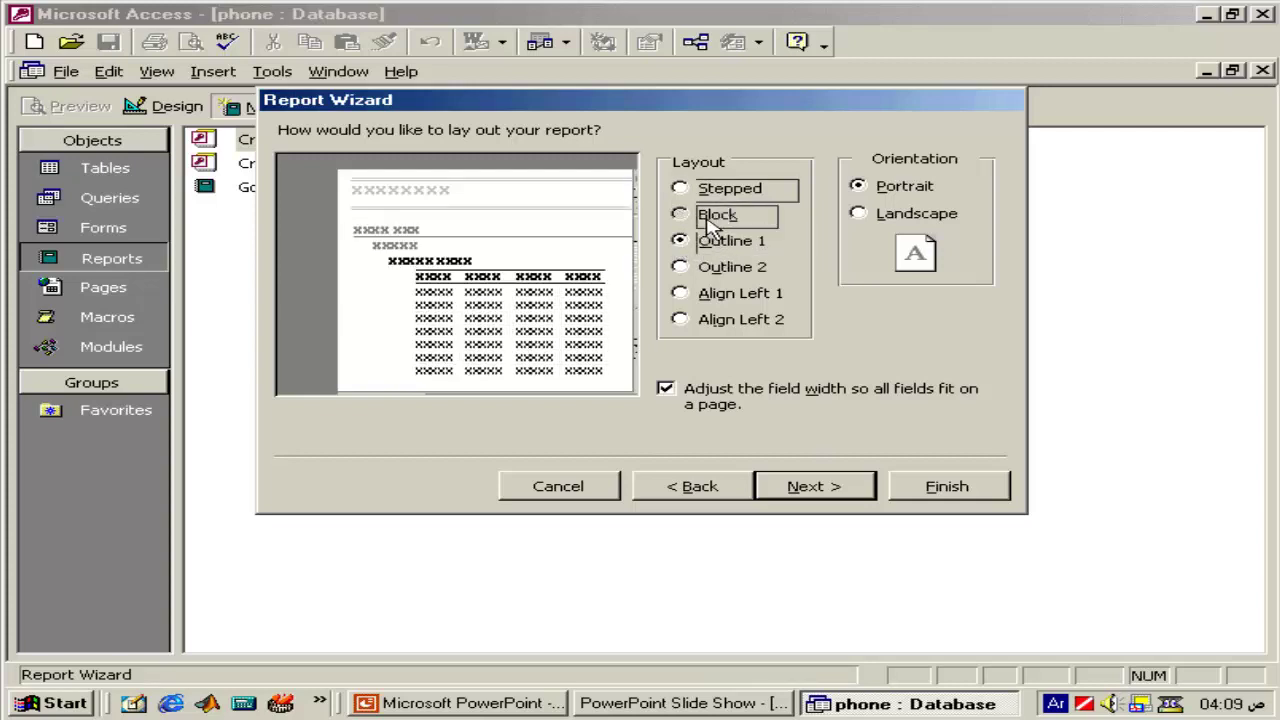
left_click(712, 192)
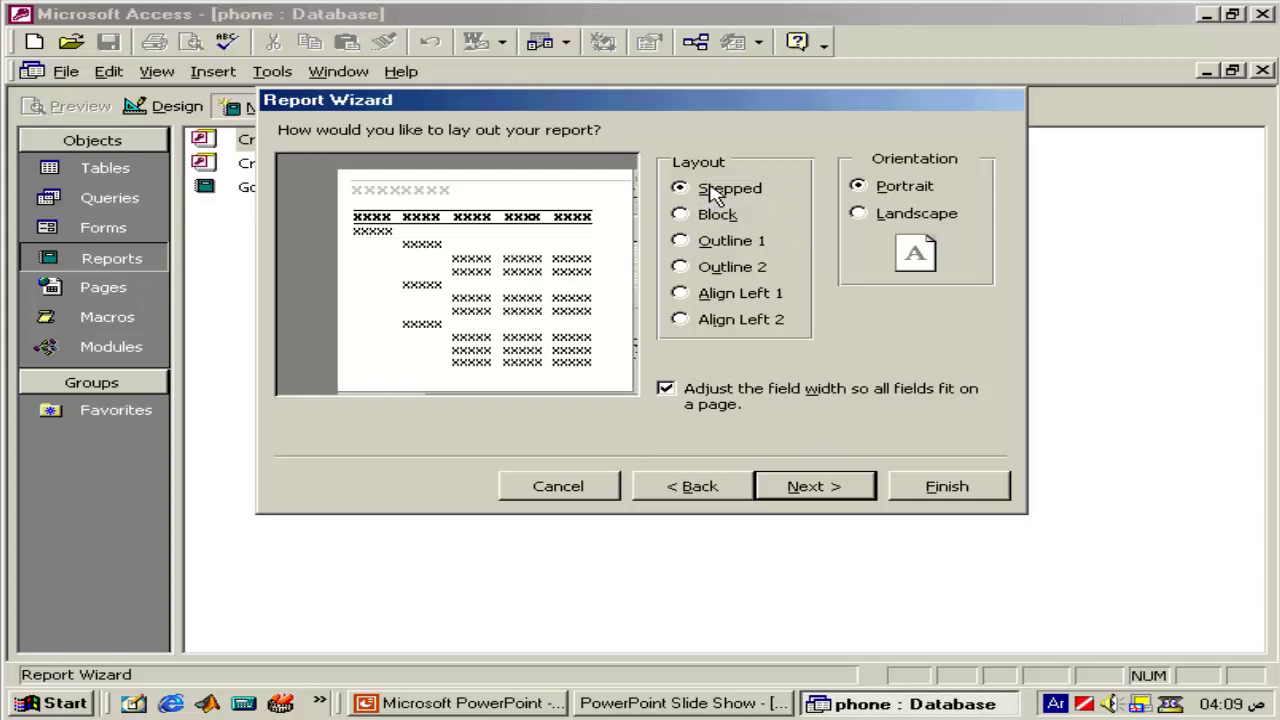
left_click(810, 488)
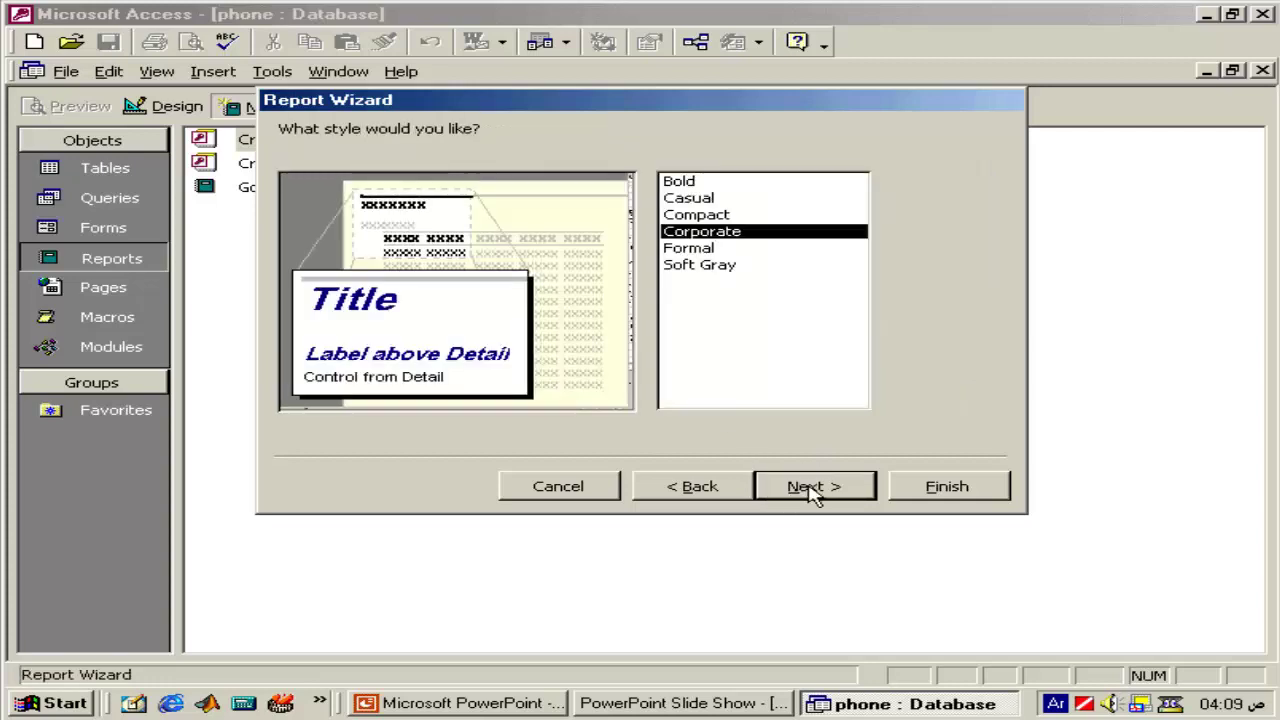
left_click(812, 488)
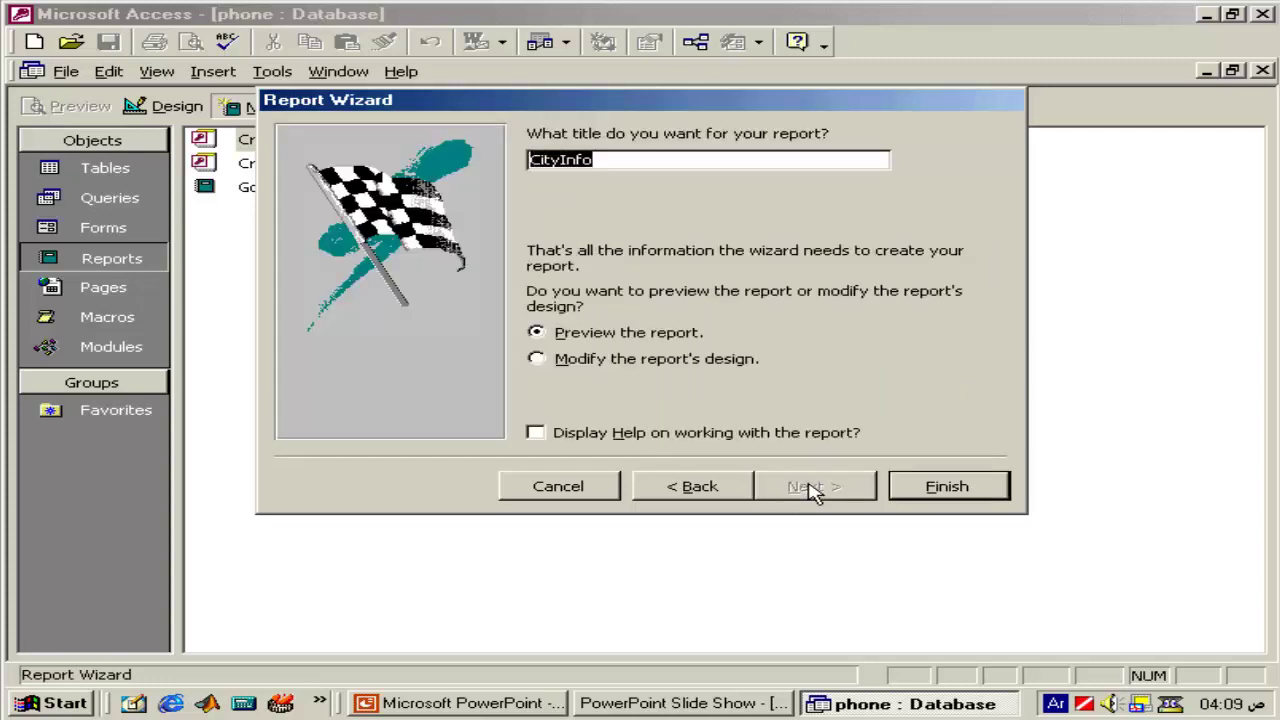
left_click(949, 487)
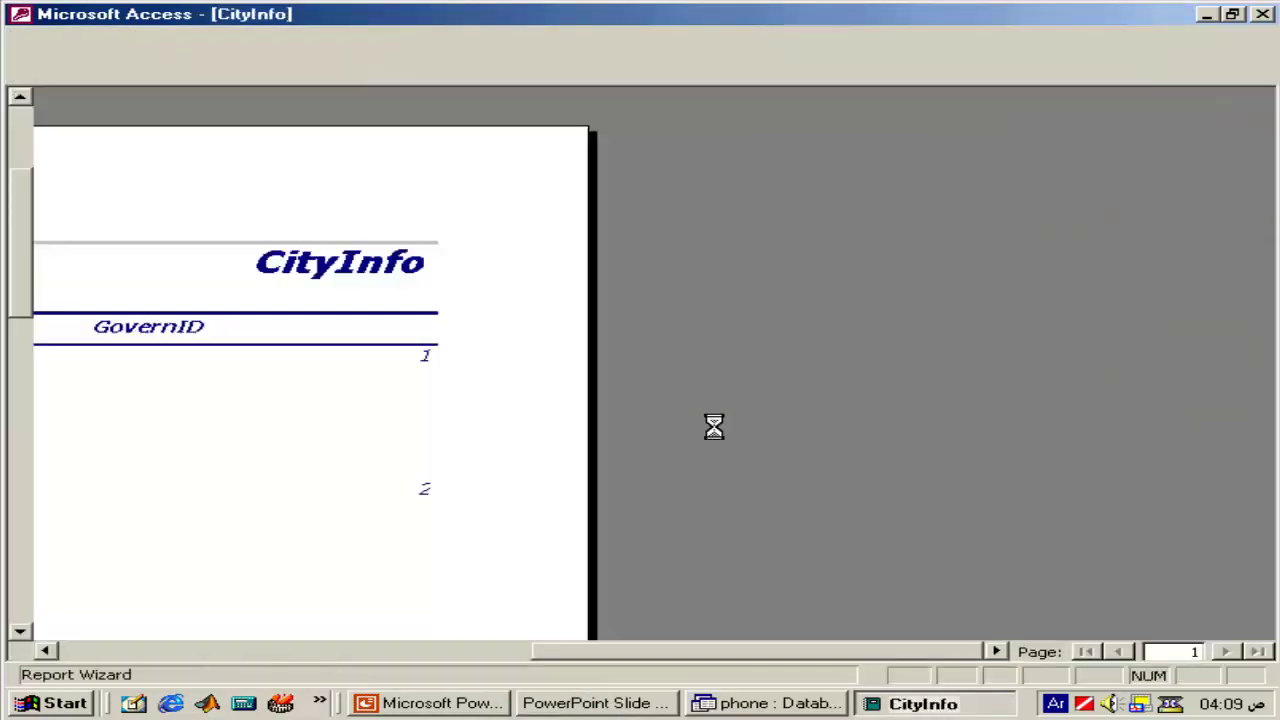
left_click(563, 217)
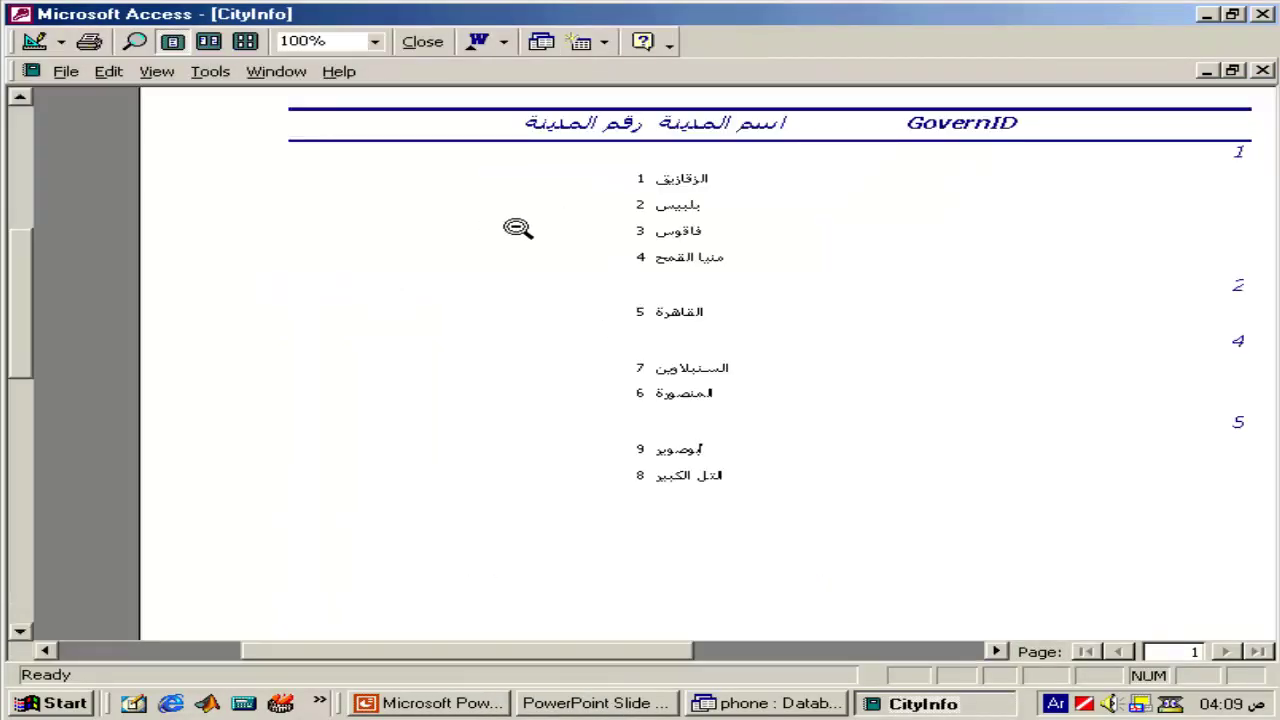
left_click(646, 216)
left_click(590, 215)
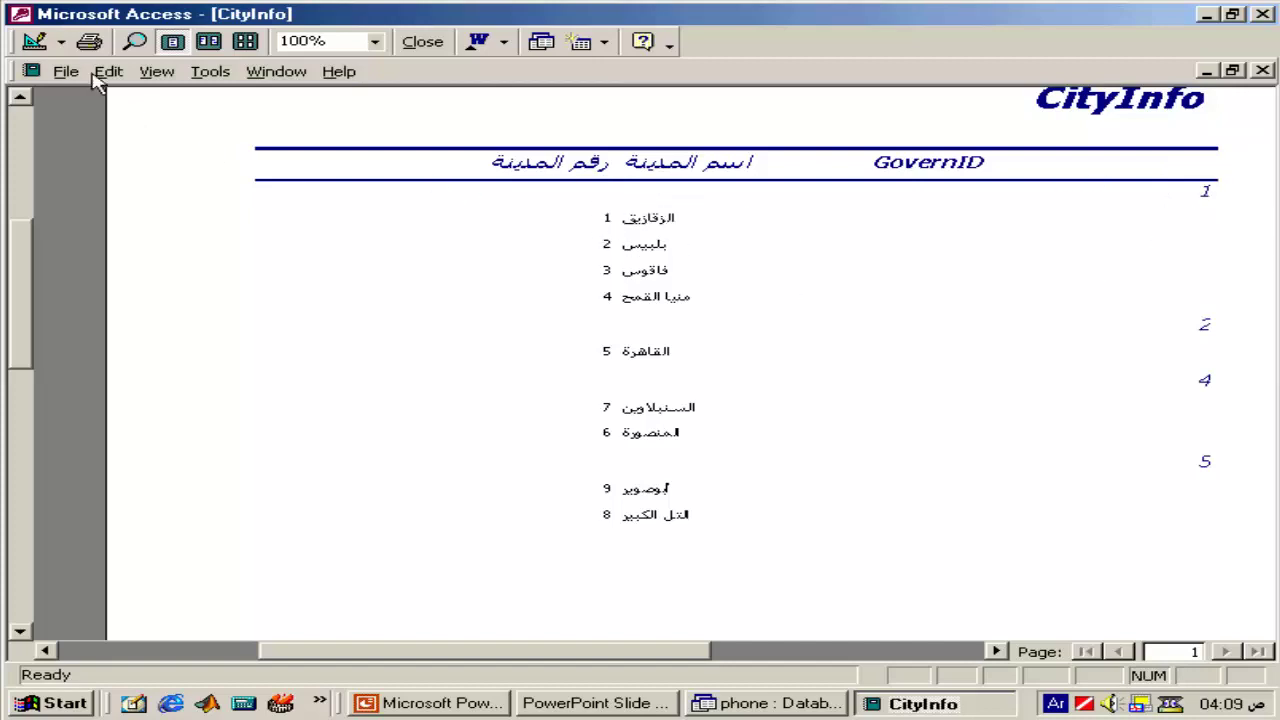
- In design view, launch the Query Builder on the report's Record Source property
left_click(35, 41)
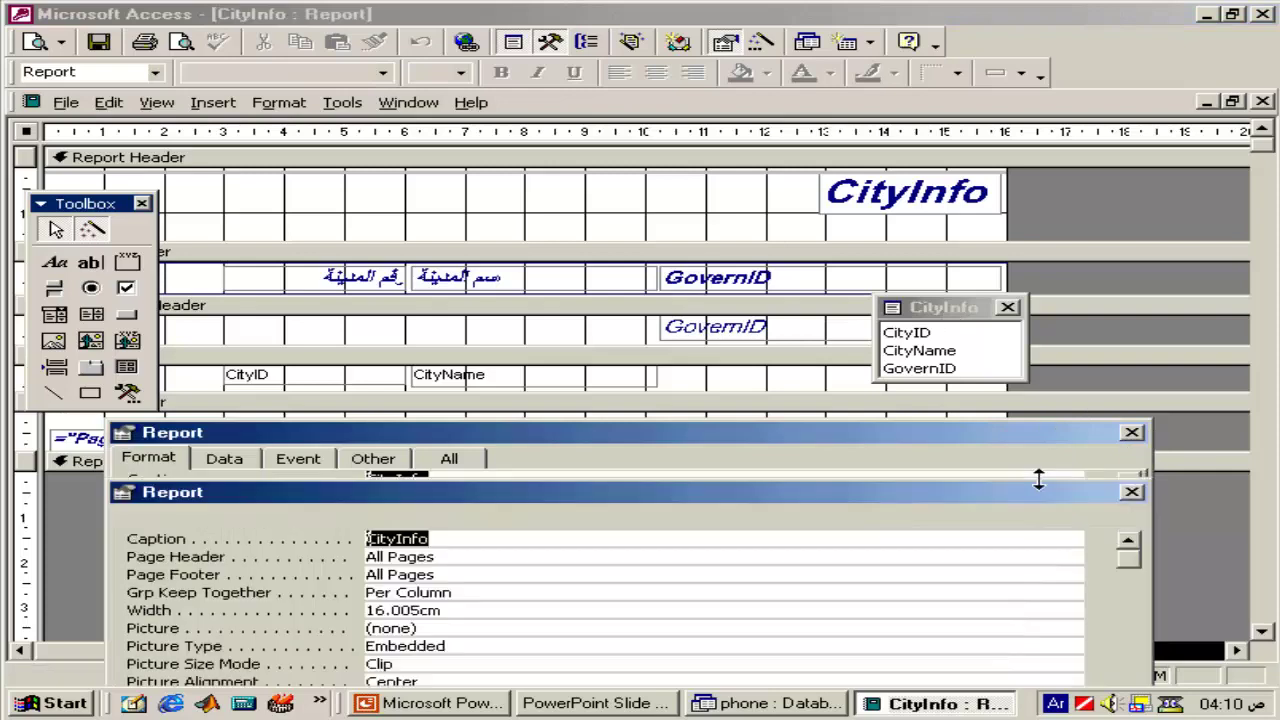
left_click_drag(1048, 414, 1040, 476)
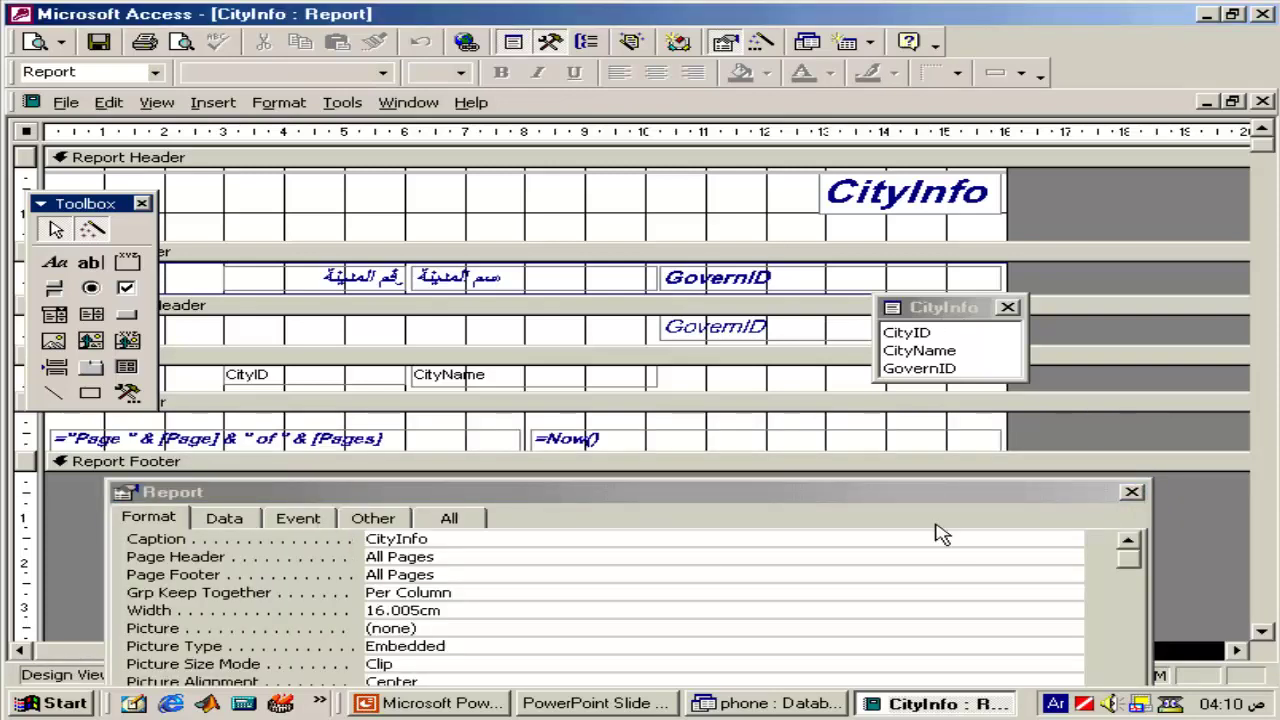
left_click(224, 518)
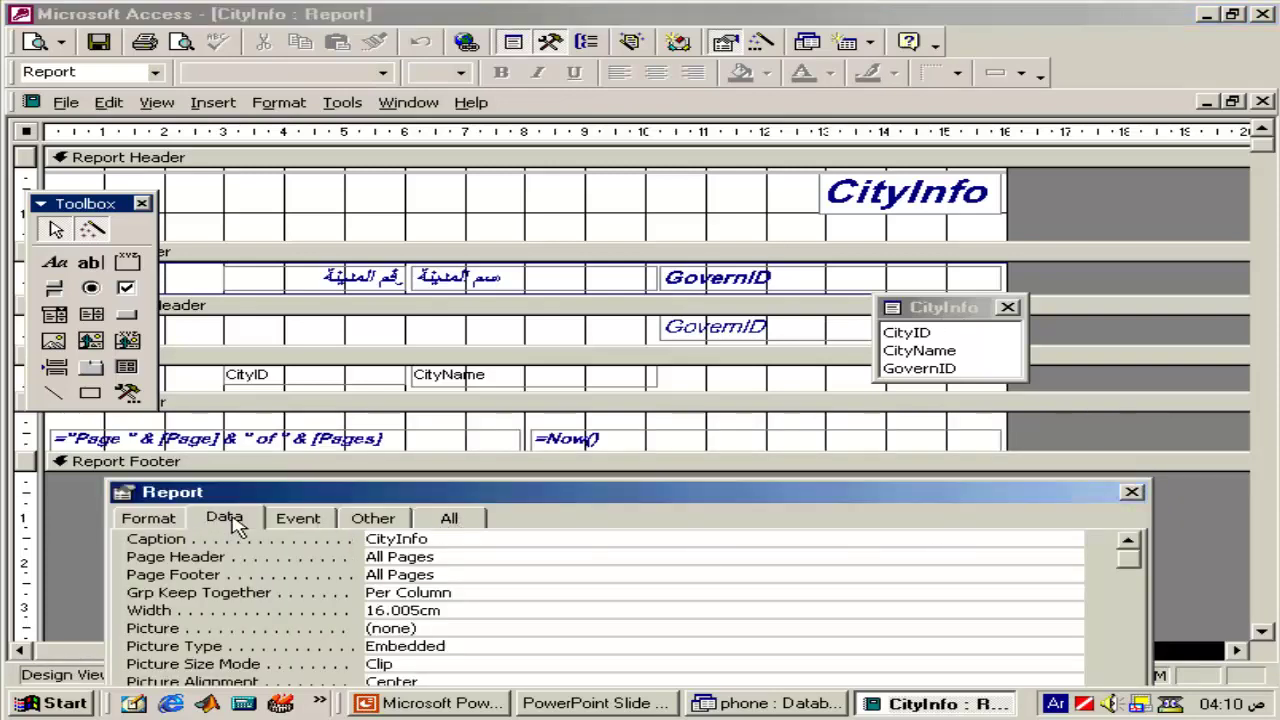
left_click(1122, 541)
left_click(1122, 541)
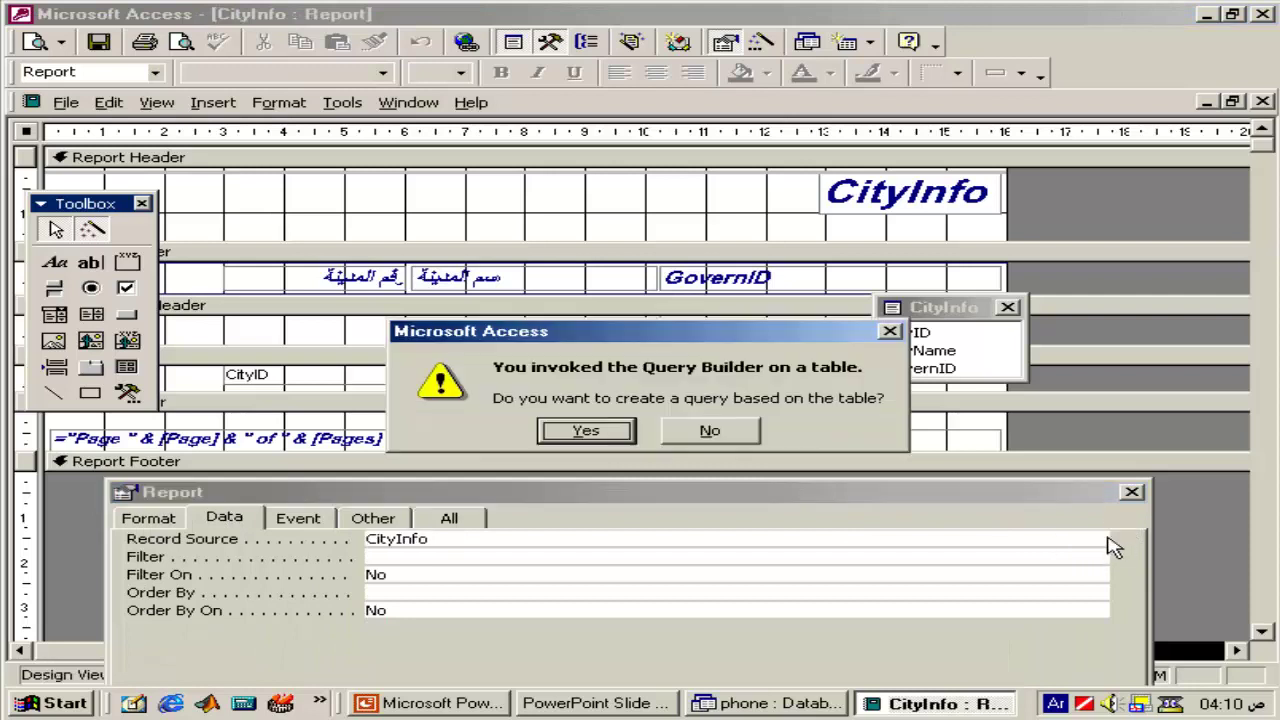
left_click(577, 438)
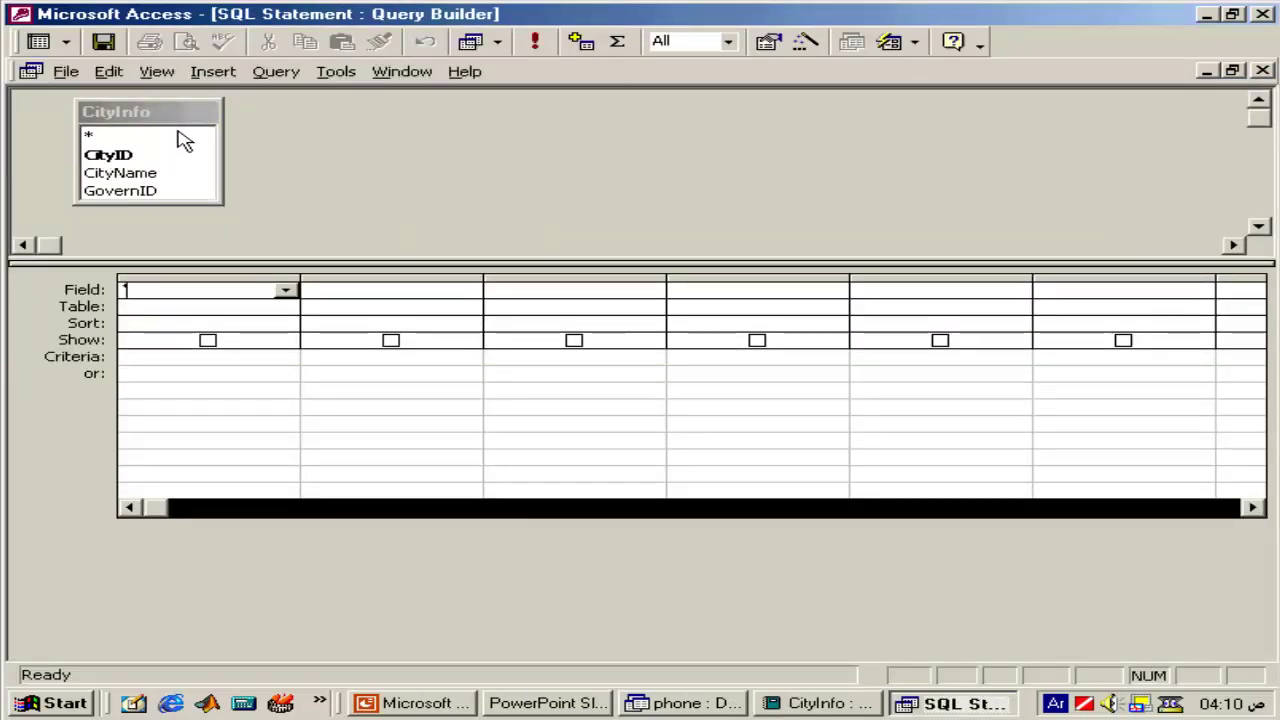
- Add GovernInfo with CityID, CityName and GovernName fields, and save the query as record source
left_click(580, 41)
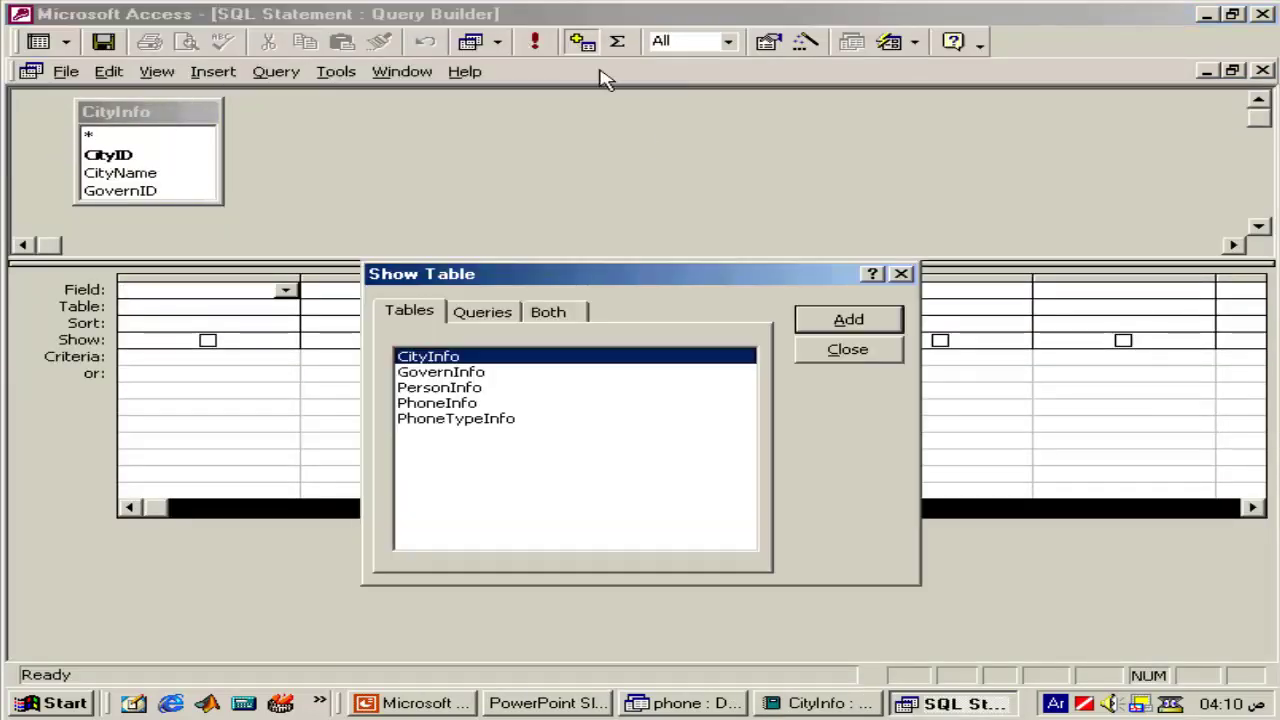
double_click(476, 371)
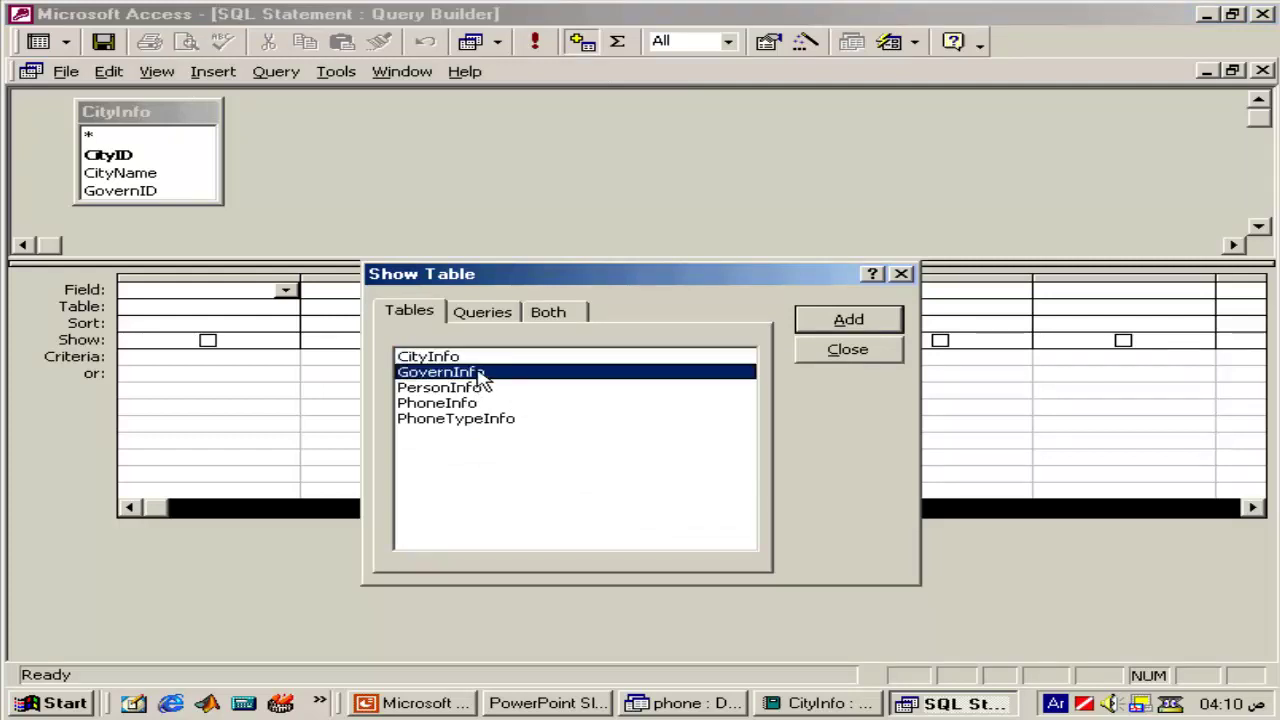
left_click(845, 350)
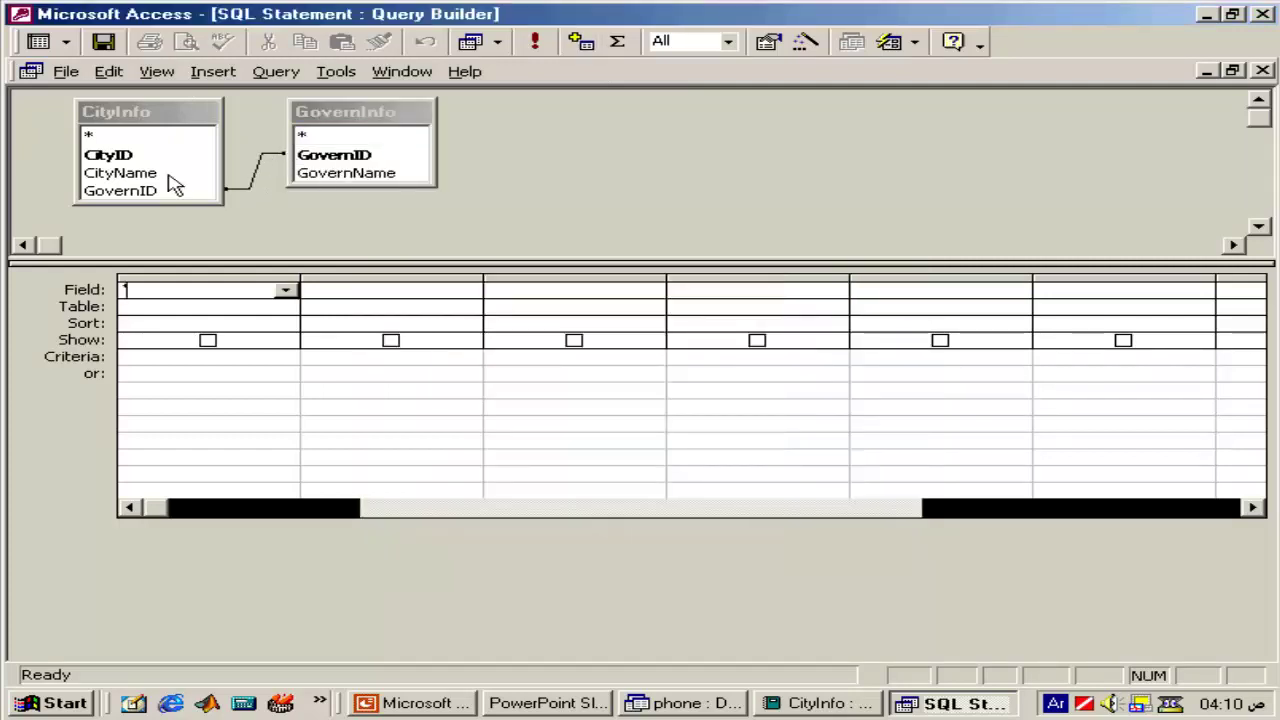
double_click(110, 155)
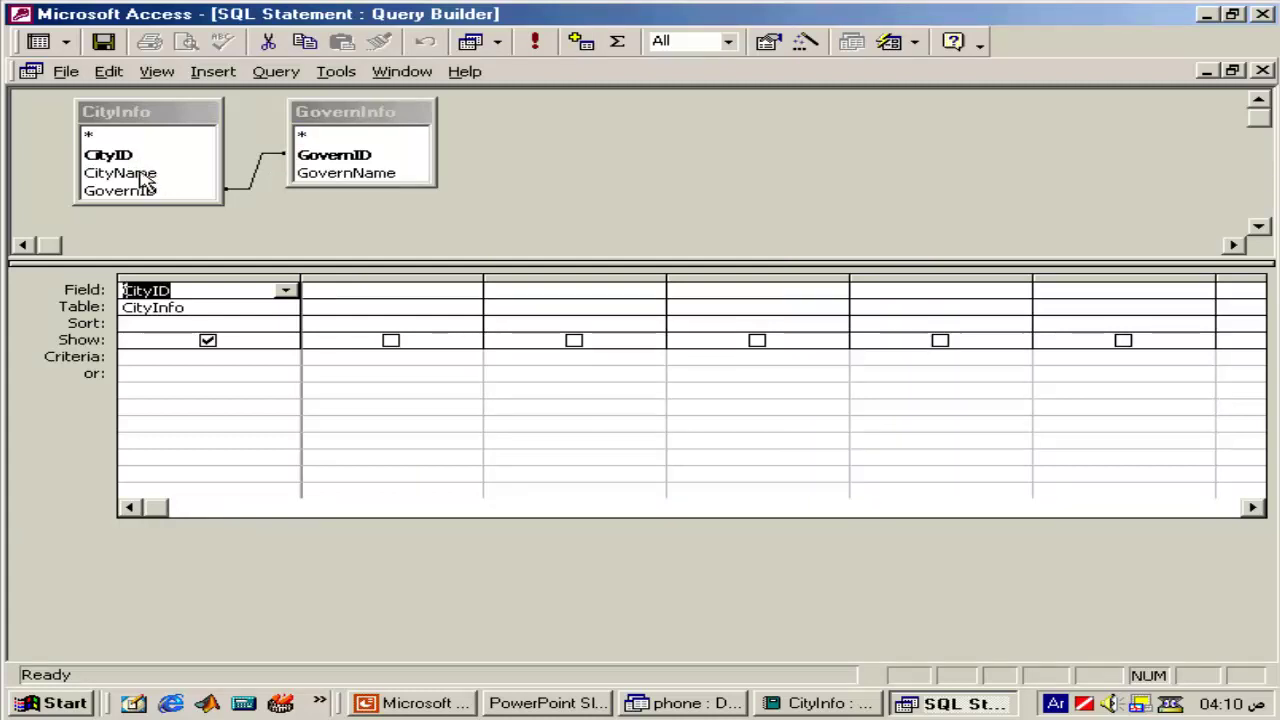
double_click(143, 175)
double_click(345, 175)
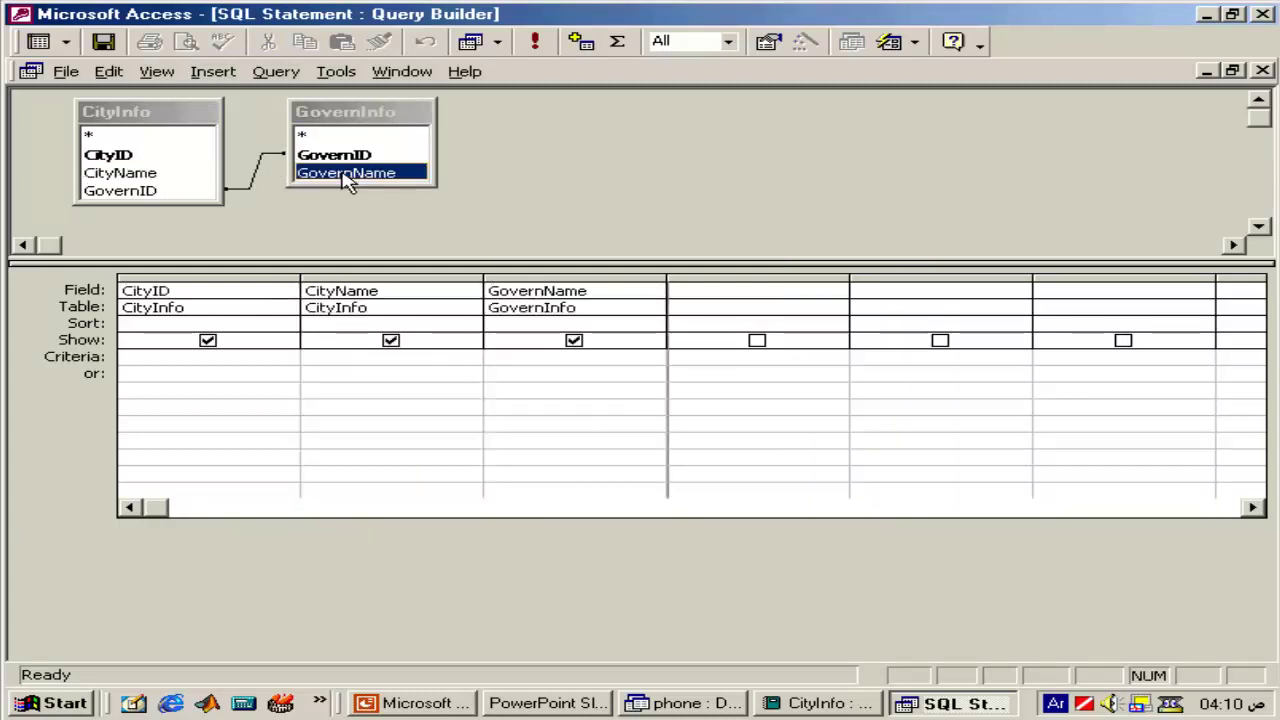
left_click(1260, 72)
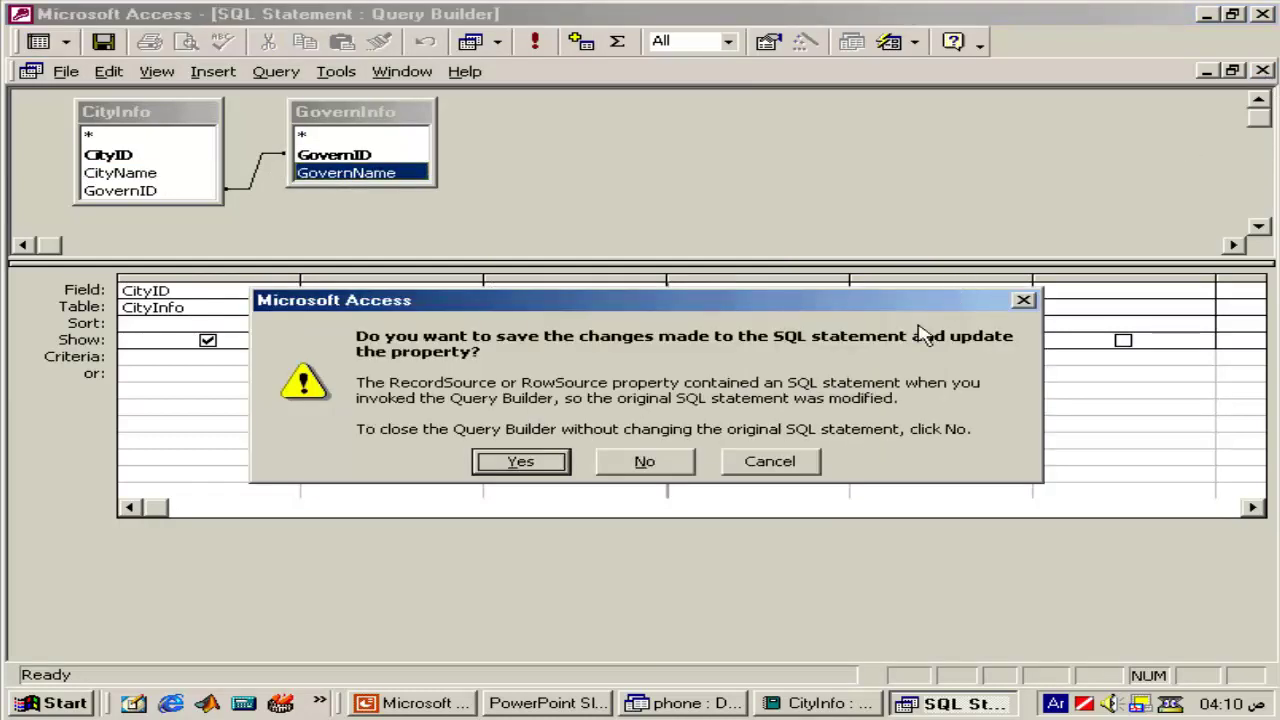
left_click(519, 461)
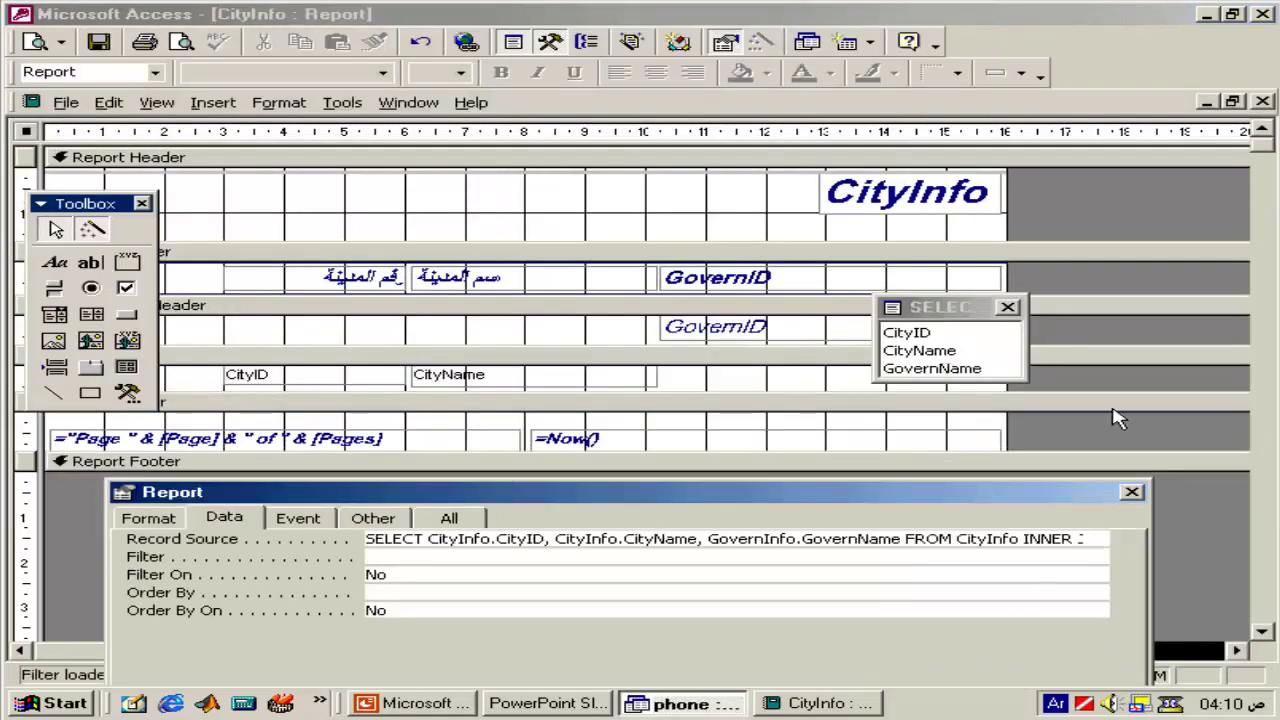
- Bind the GovernID text box's Control Source to GovernName
left_click(795, 325)
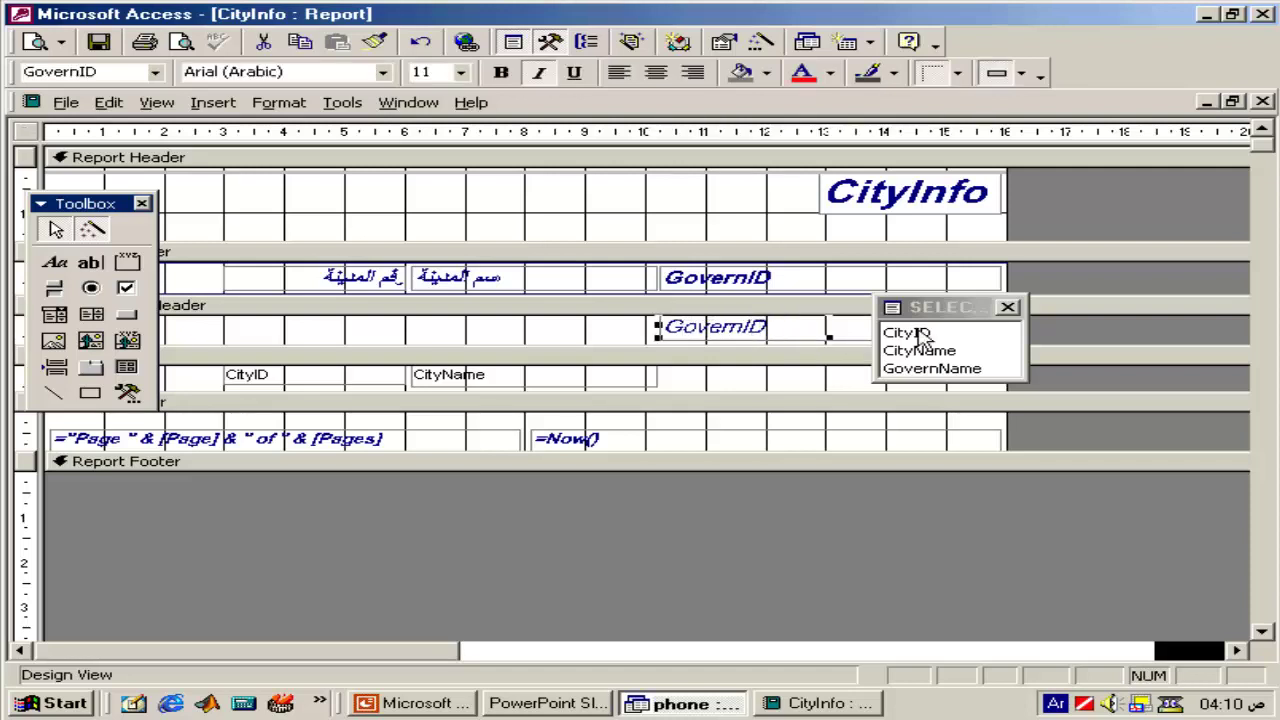
right_click(835, 337)
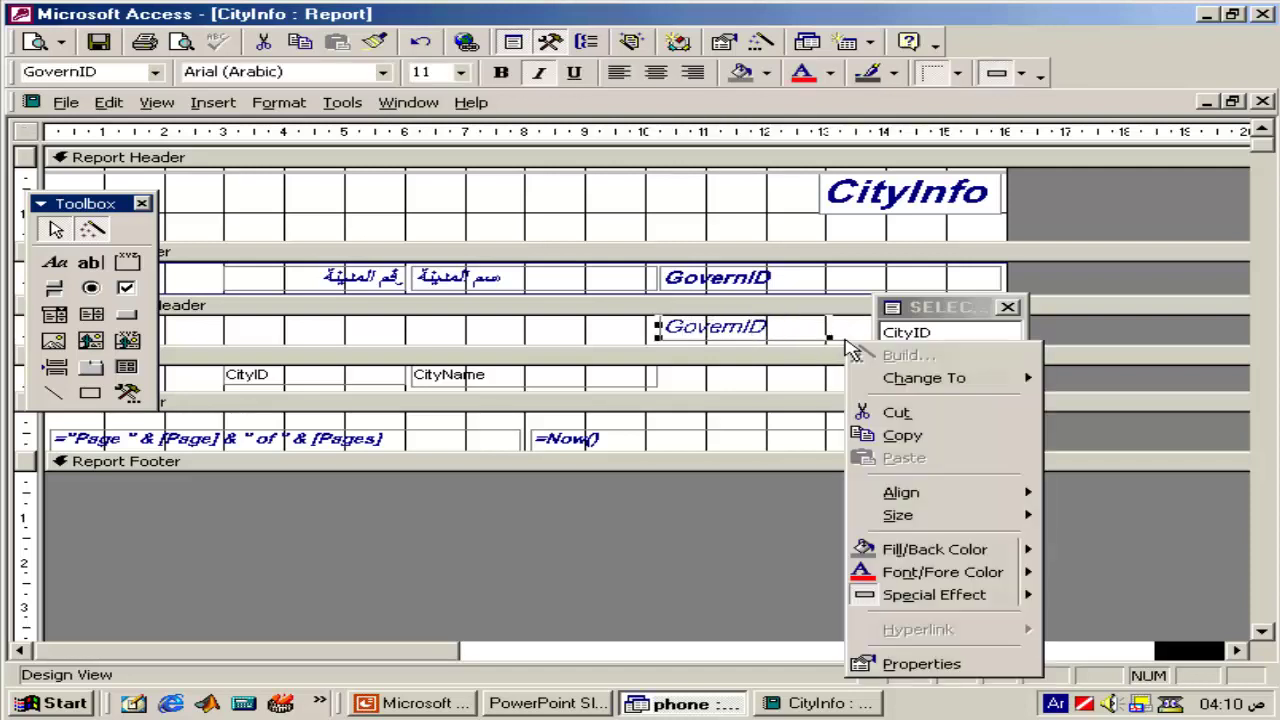
left_click(965, 664)
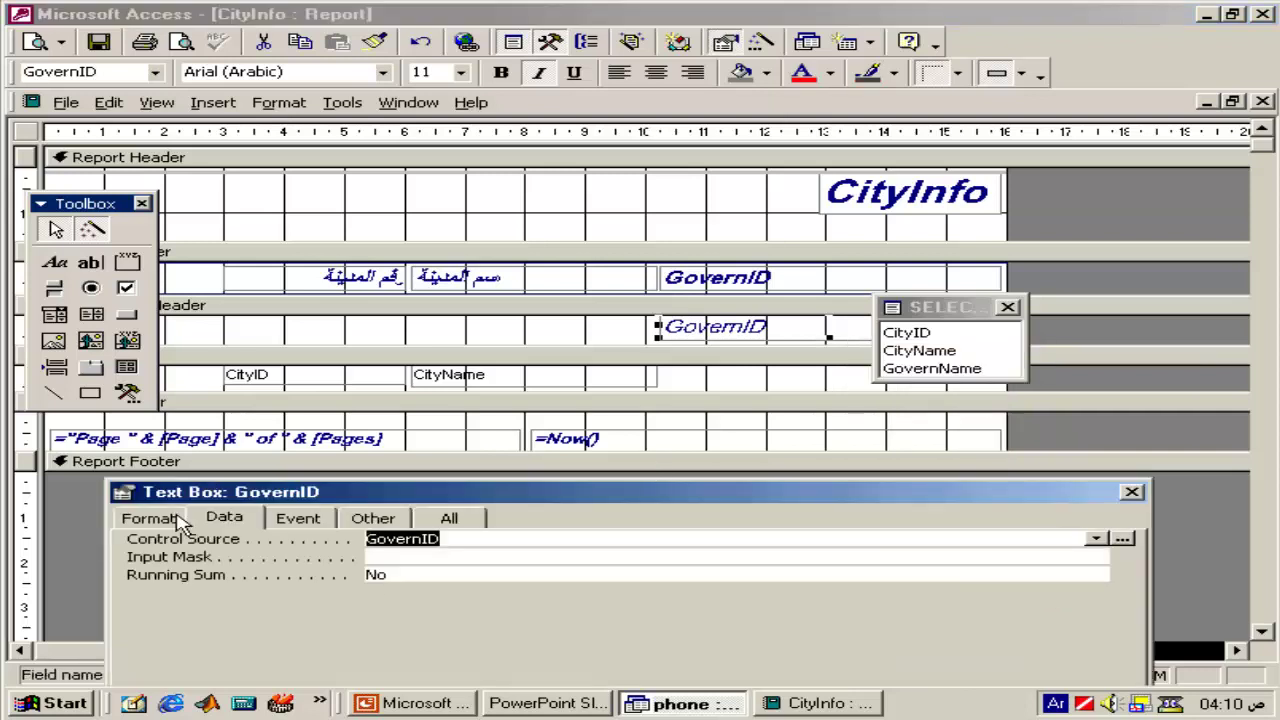
left_click(1096, 538)
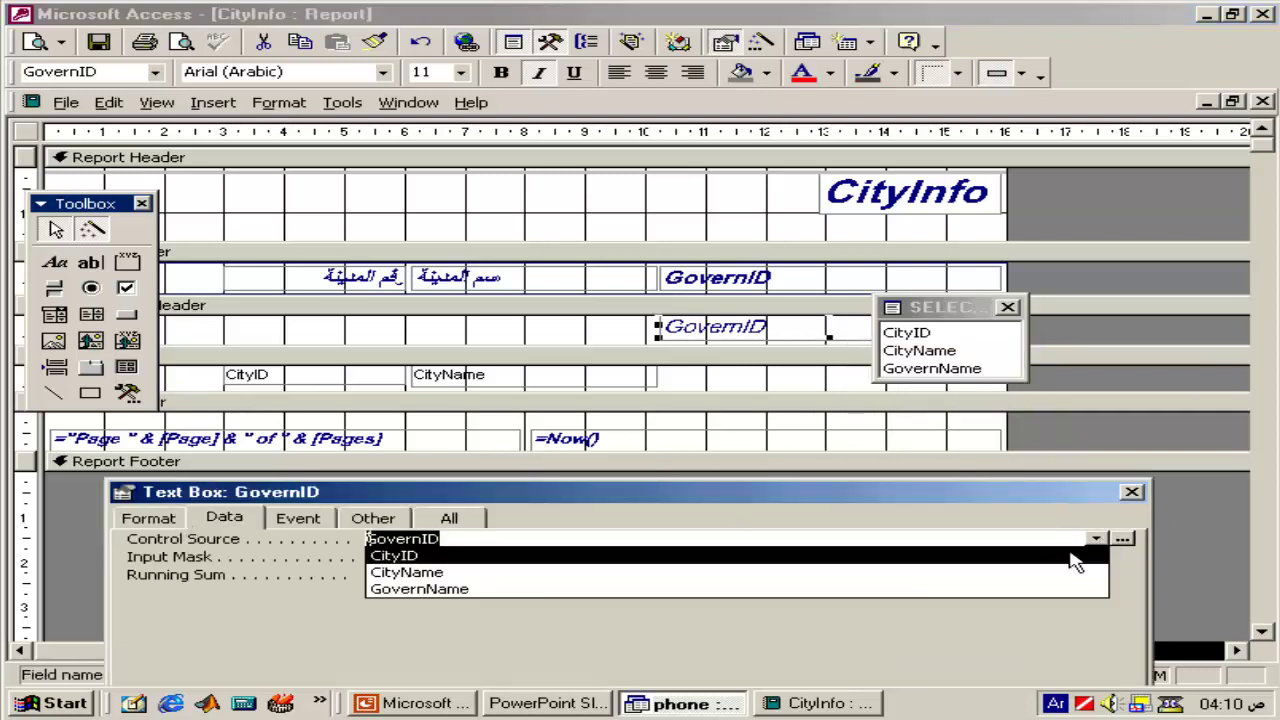
left_click(1017, 589)
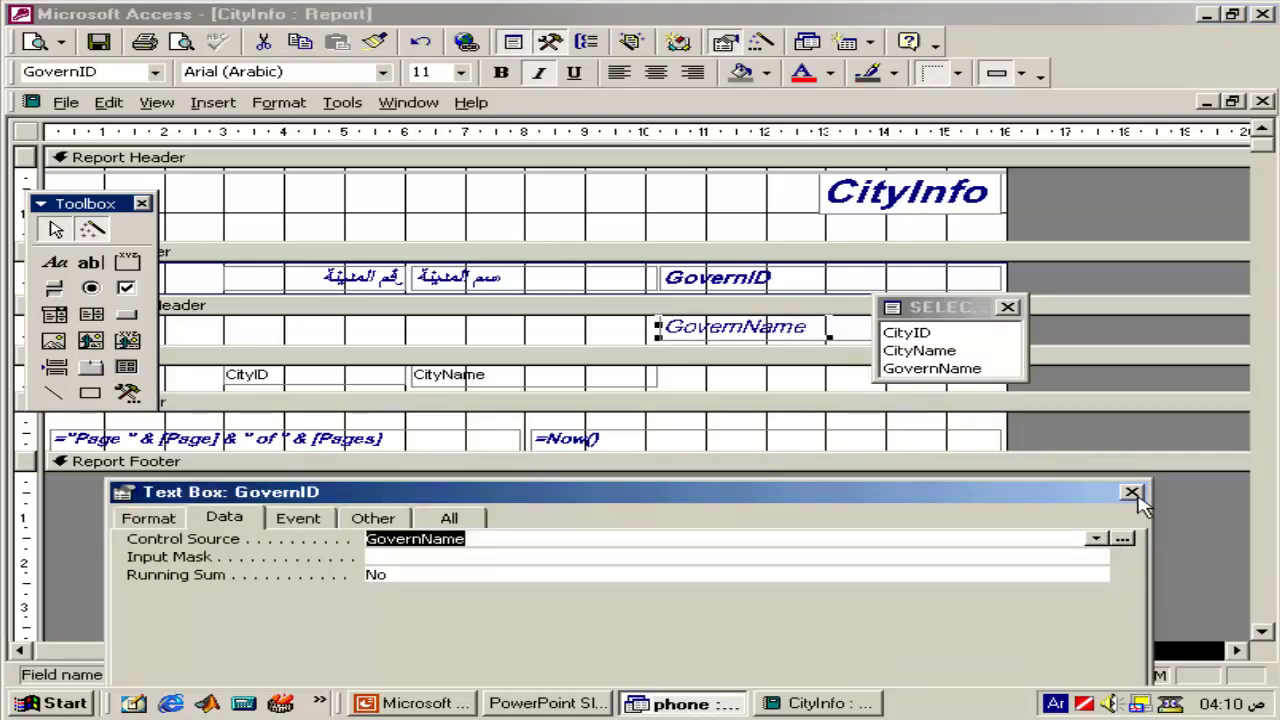
- Change the GovernID header label text to 'اسم المحافظة'
left_click(811, 277)
left_click(811, 277)
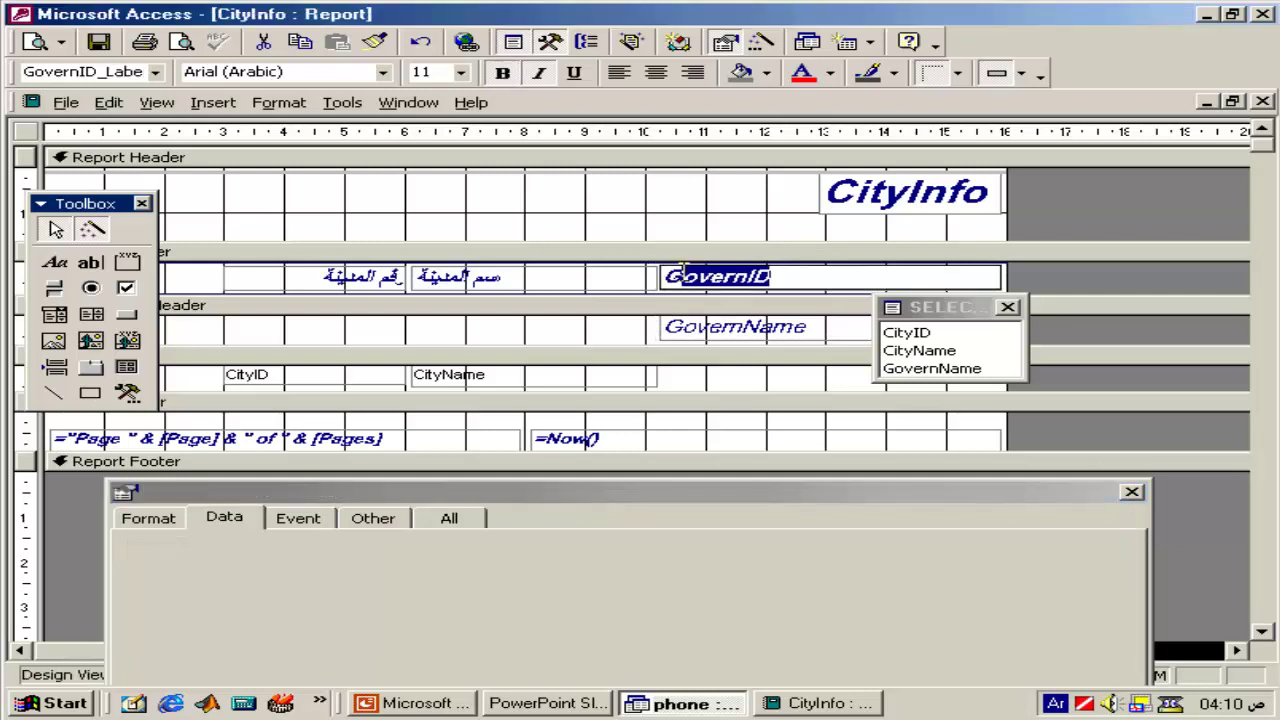
type("ا")
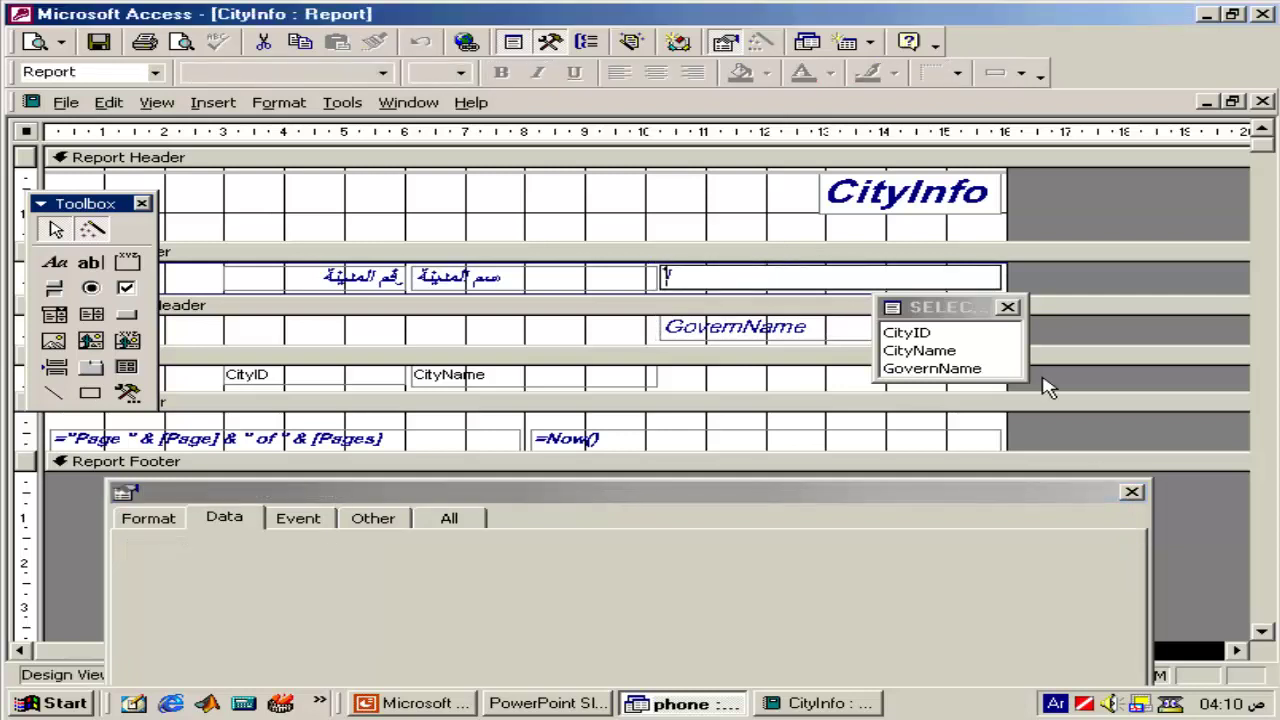
type("سم المح")
type("اف")
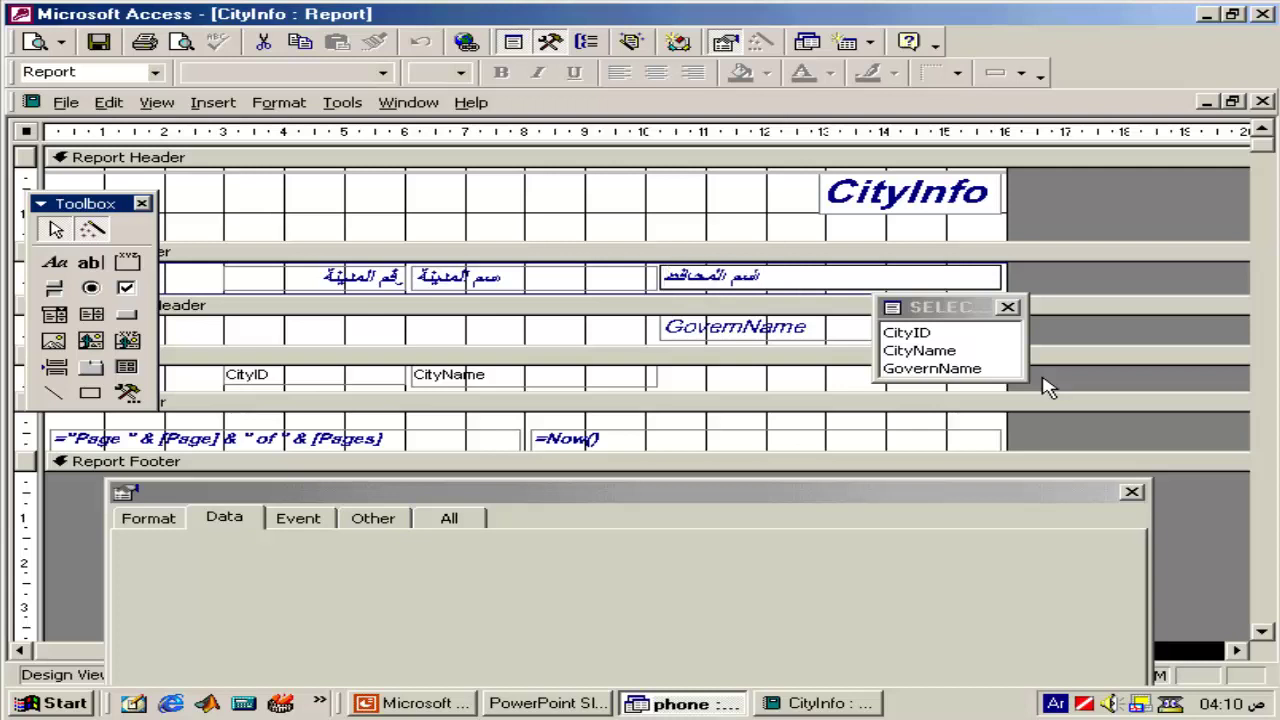
type("ظة")
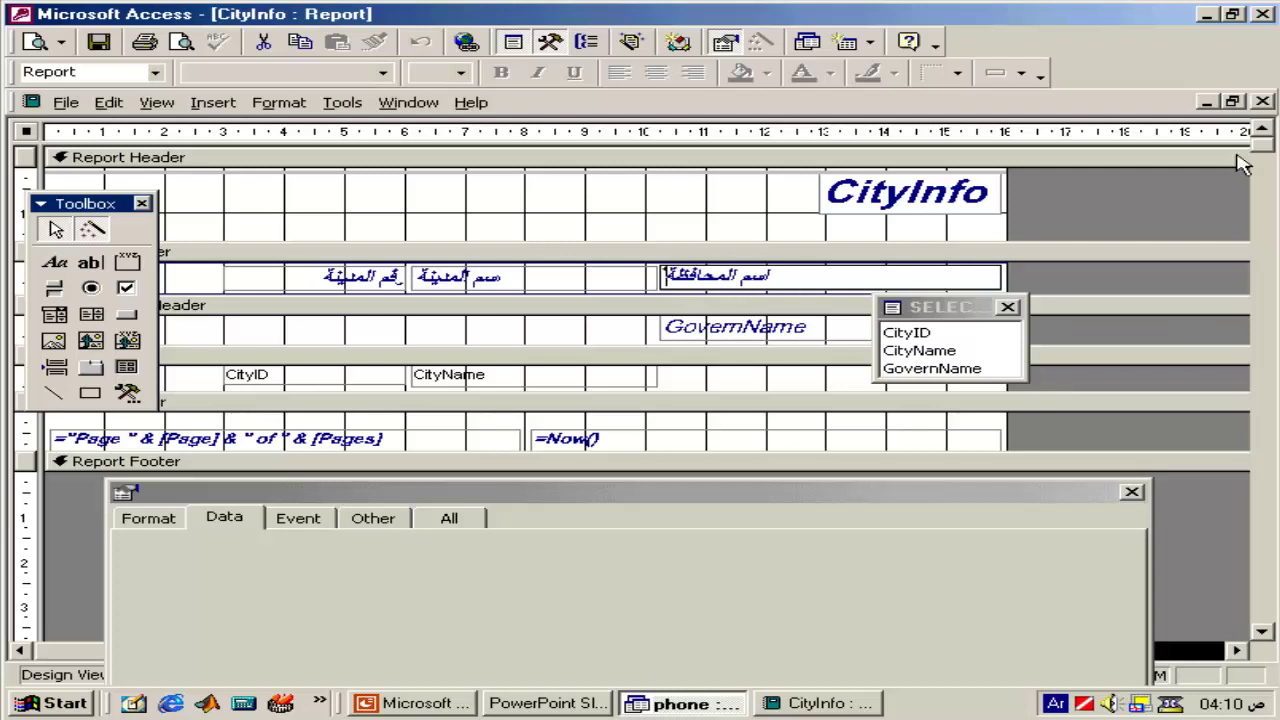
- Centre the text of the header labels and detail-row controls
left_click(1088, 330)
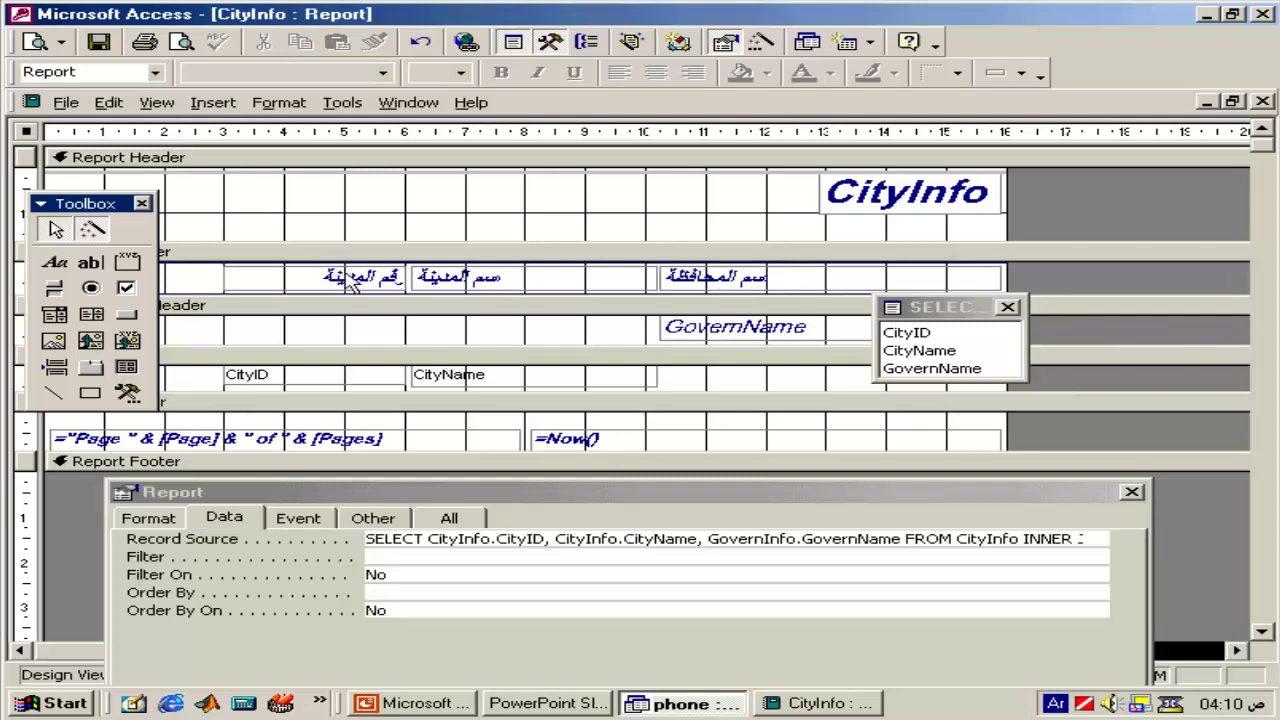
left_click_drag(1097, 324, 224, 420)
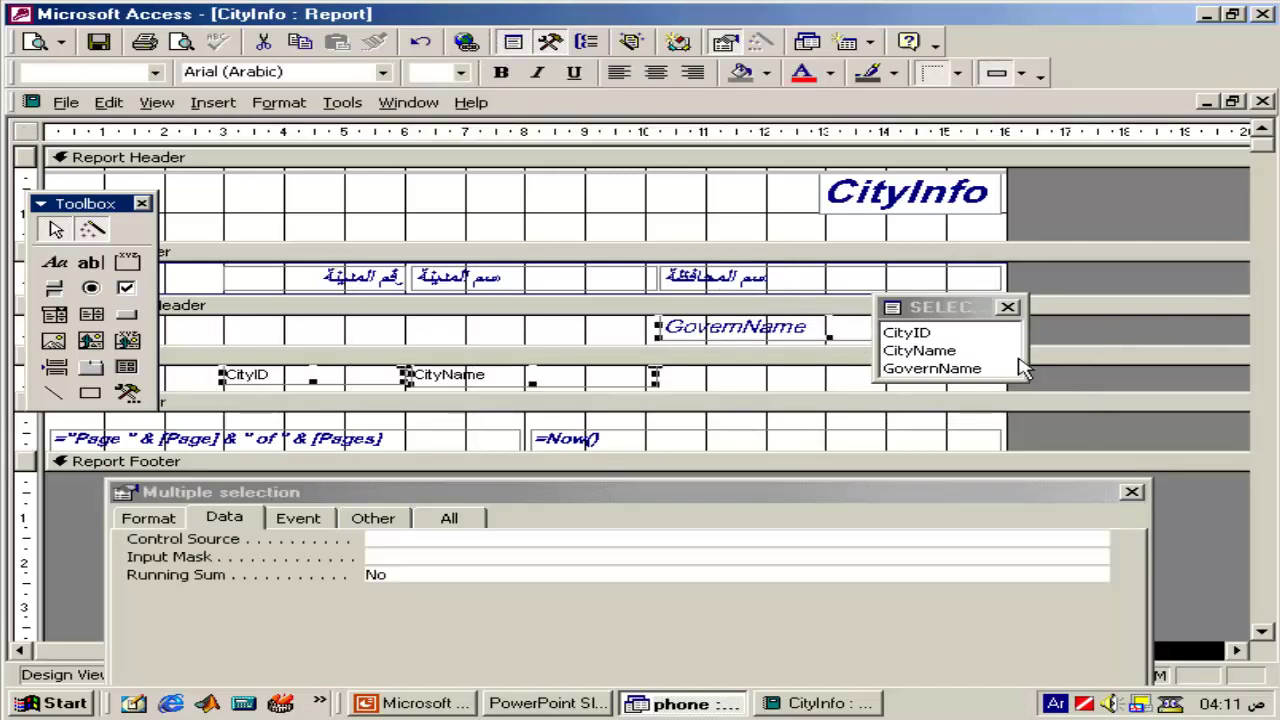
left_click_drag(1049, 286, 215, 270)
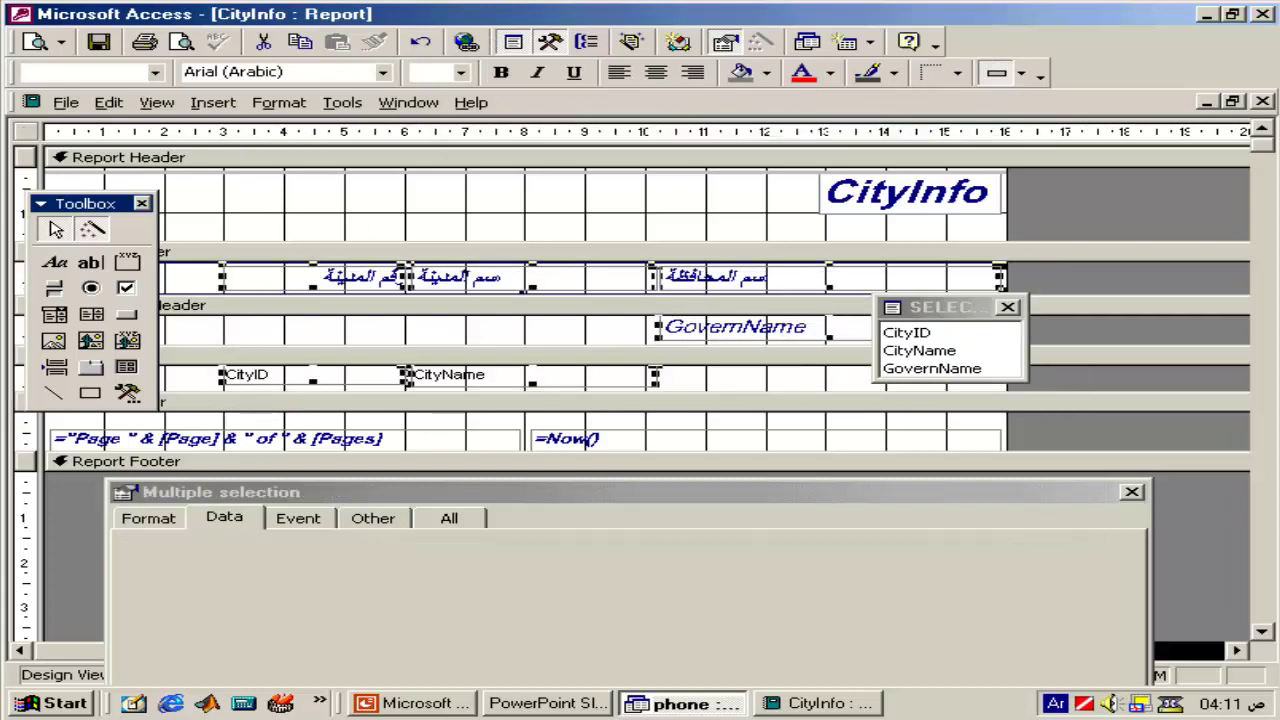
left_click(656, 72)
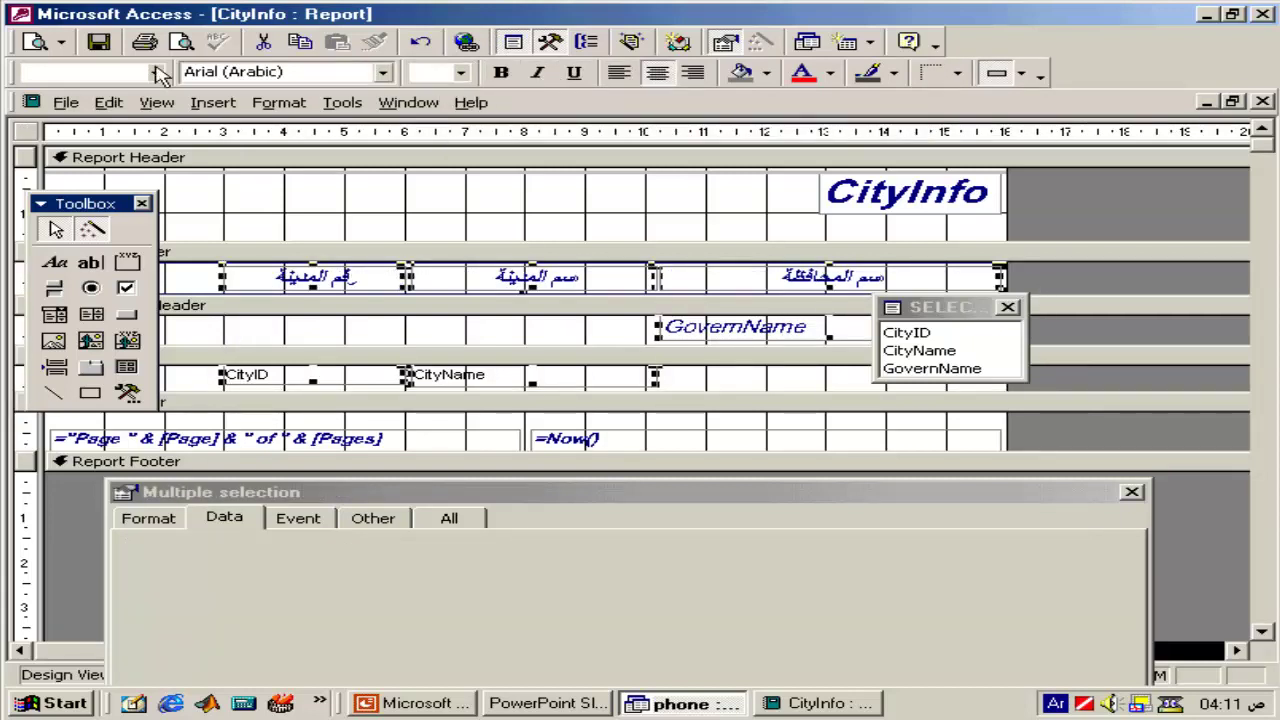
- Try Print Preview, cancel the GovernID parameter prompt, and close the field list
left_click(35, 41)
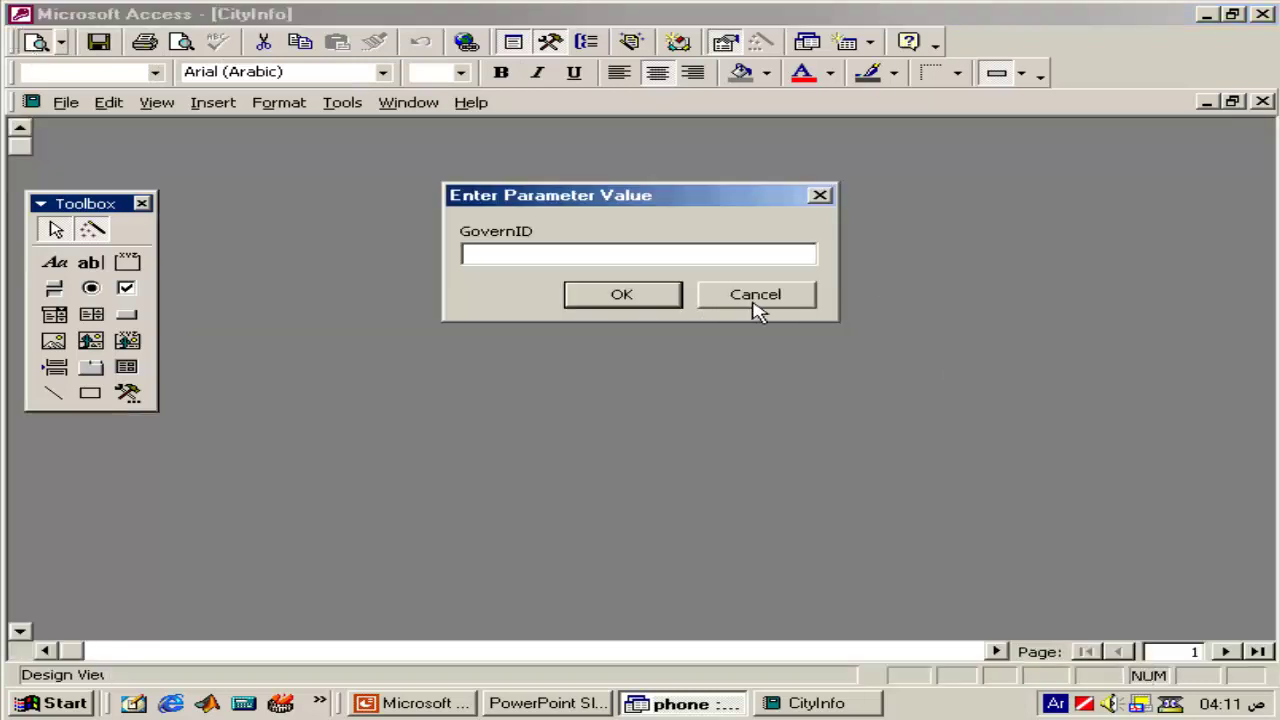
type("1")
left_click(755, 298)
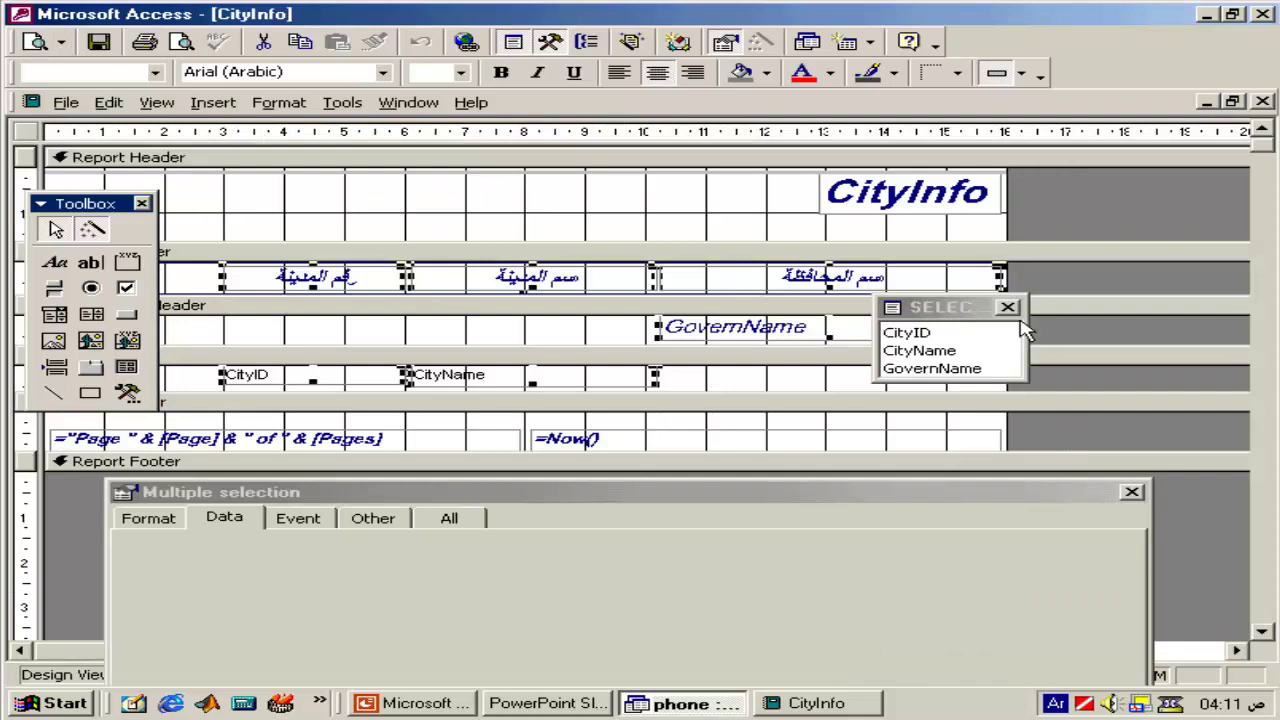
left_click(1008, 307)
left_click(1043, 446)
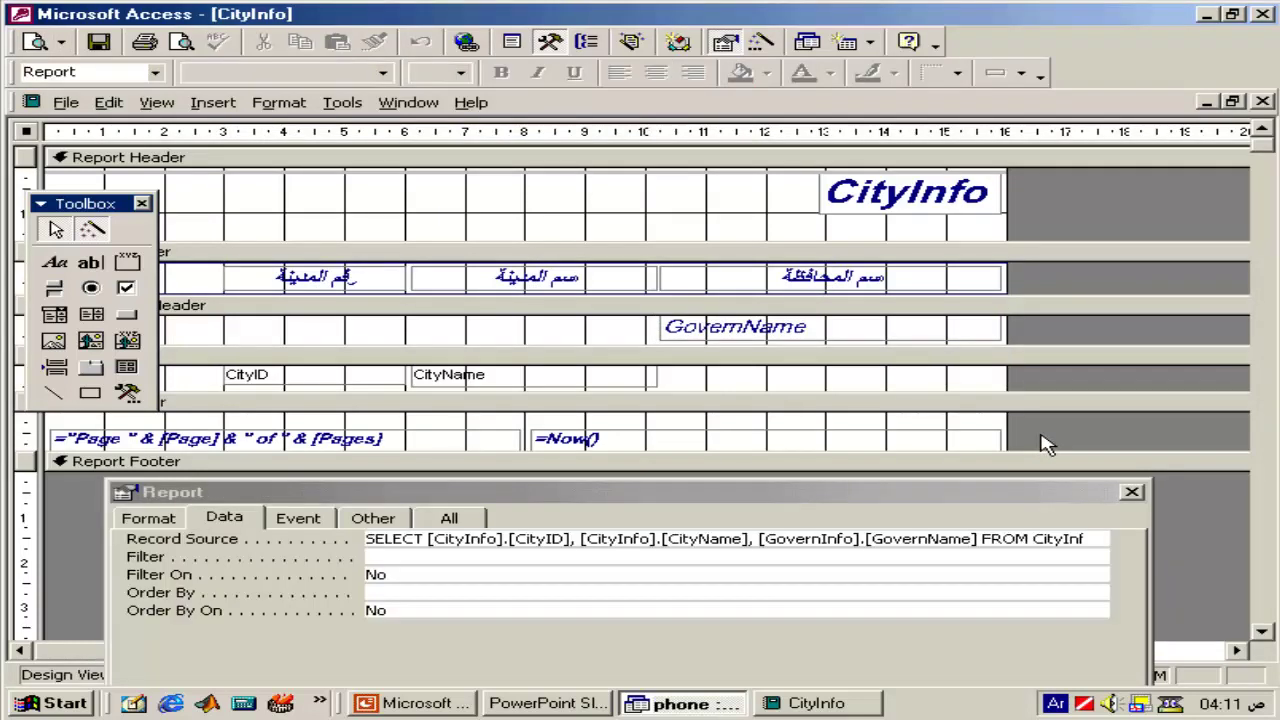
right_click(1040, 378)
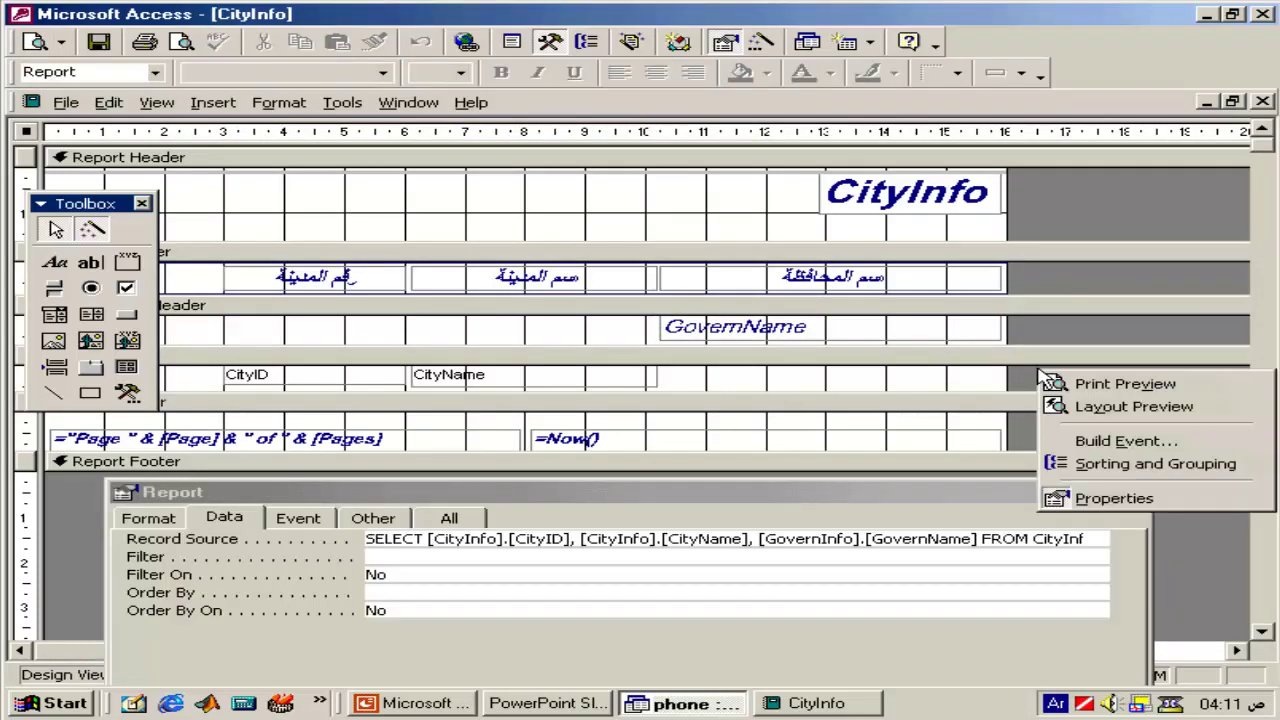
left_click(1094, 470)
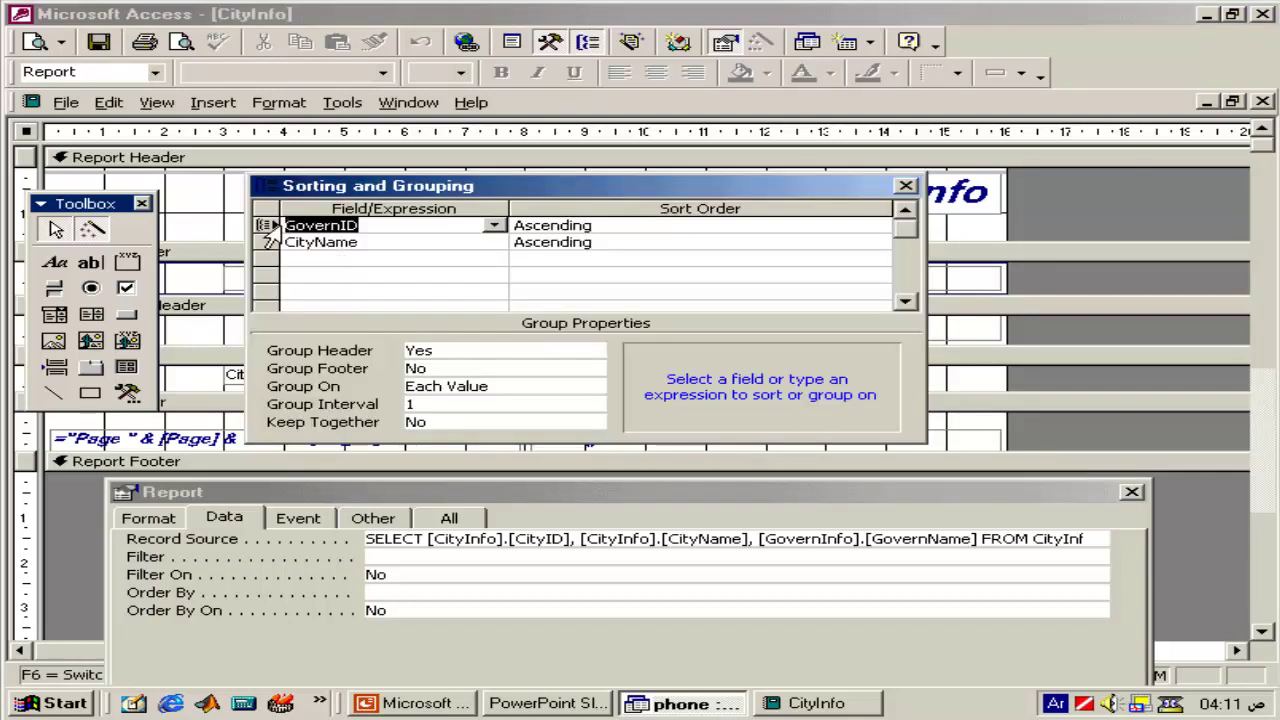
left_click(905, 186)
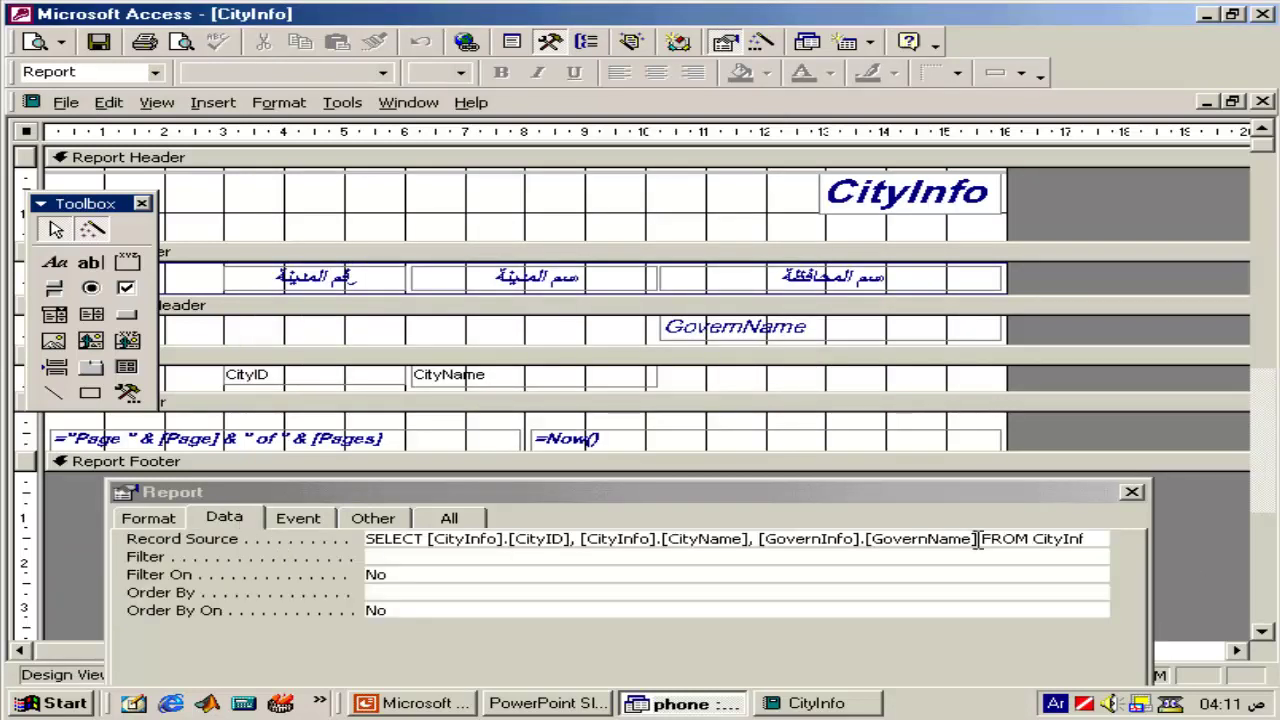
- Add CityInfo's GovernID to the record source query, save it, and preview the report
left_click(1141, 545)
left_click(1136, 539)
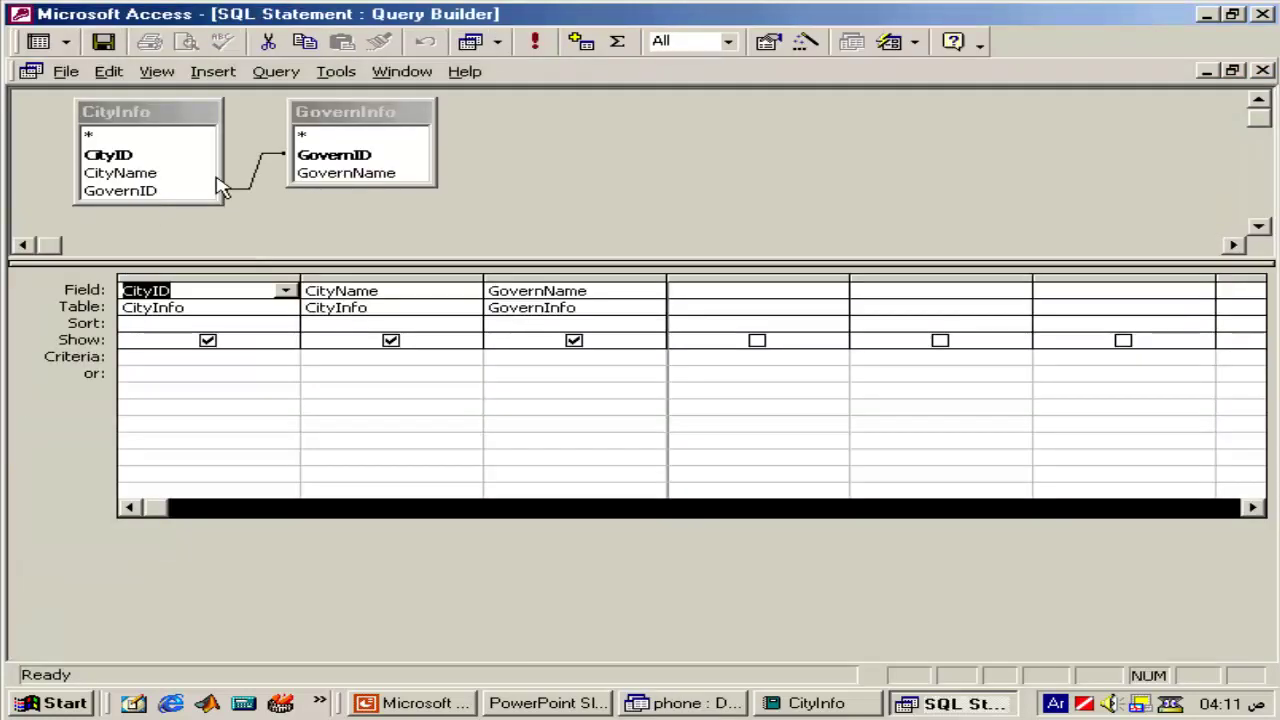
double_click(148, 190)
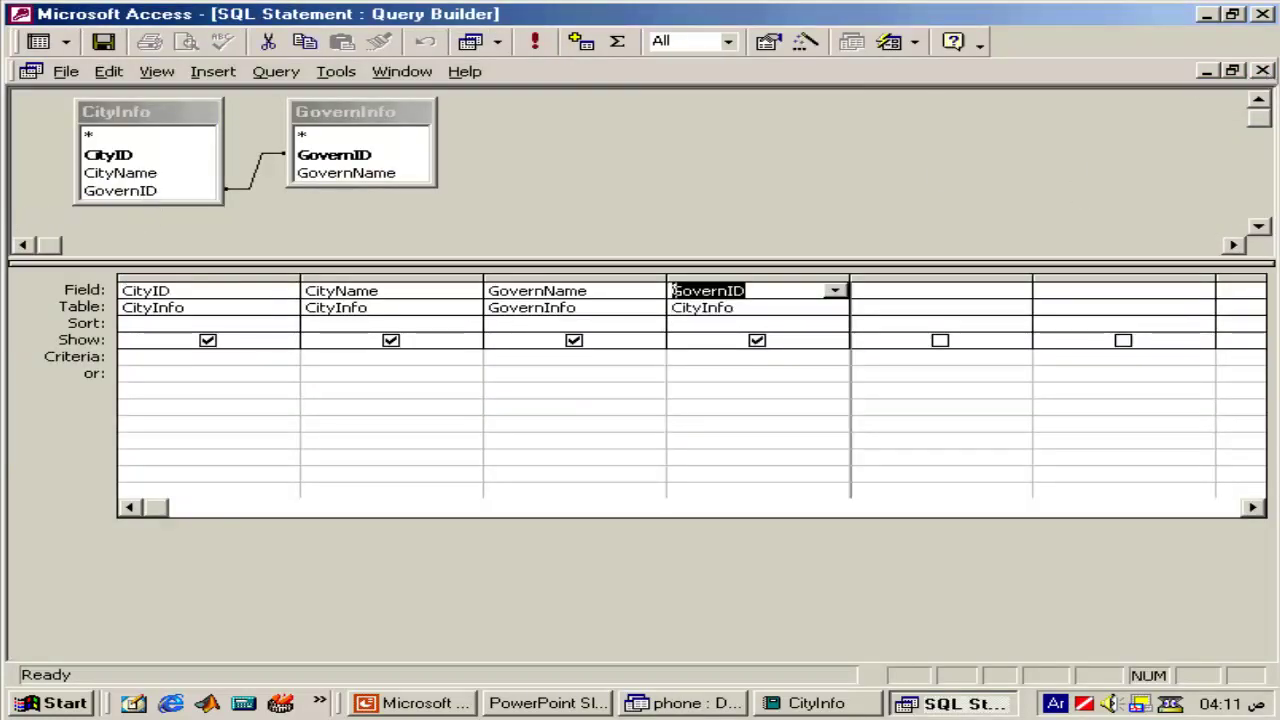
left_click(1262, 70)
left_click(524, 466)
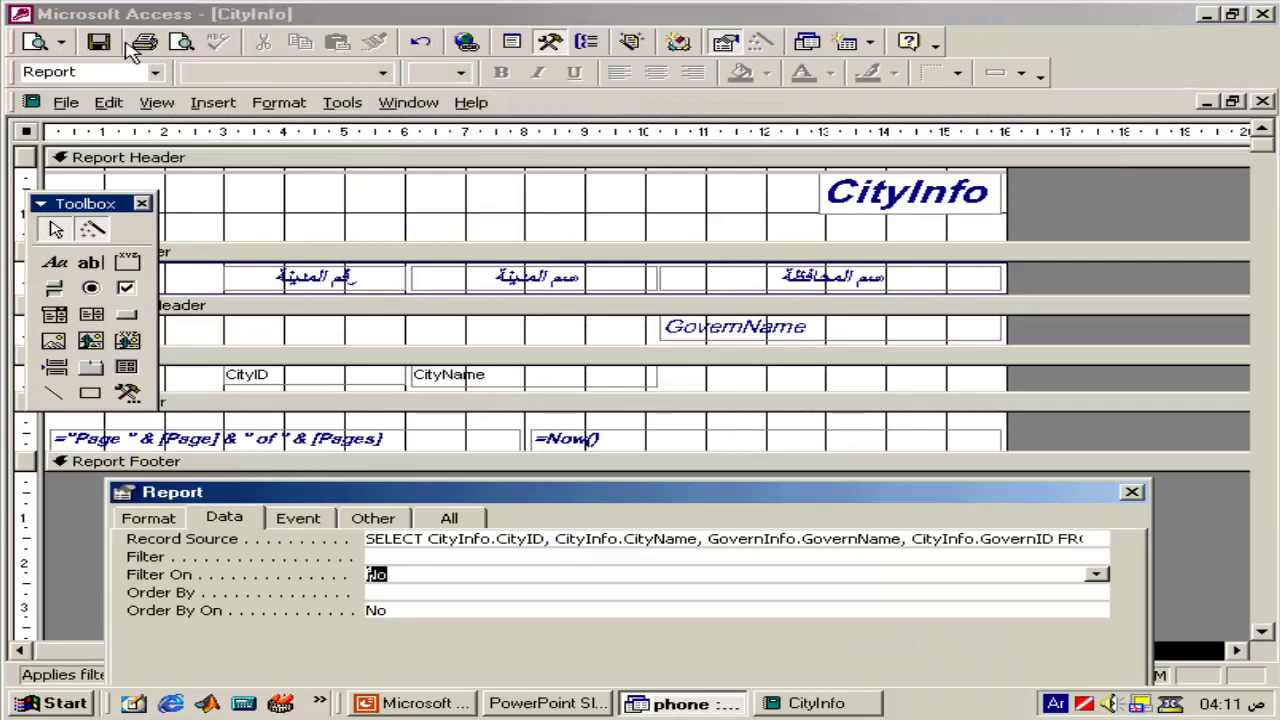
left_click(35, 41)
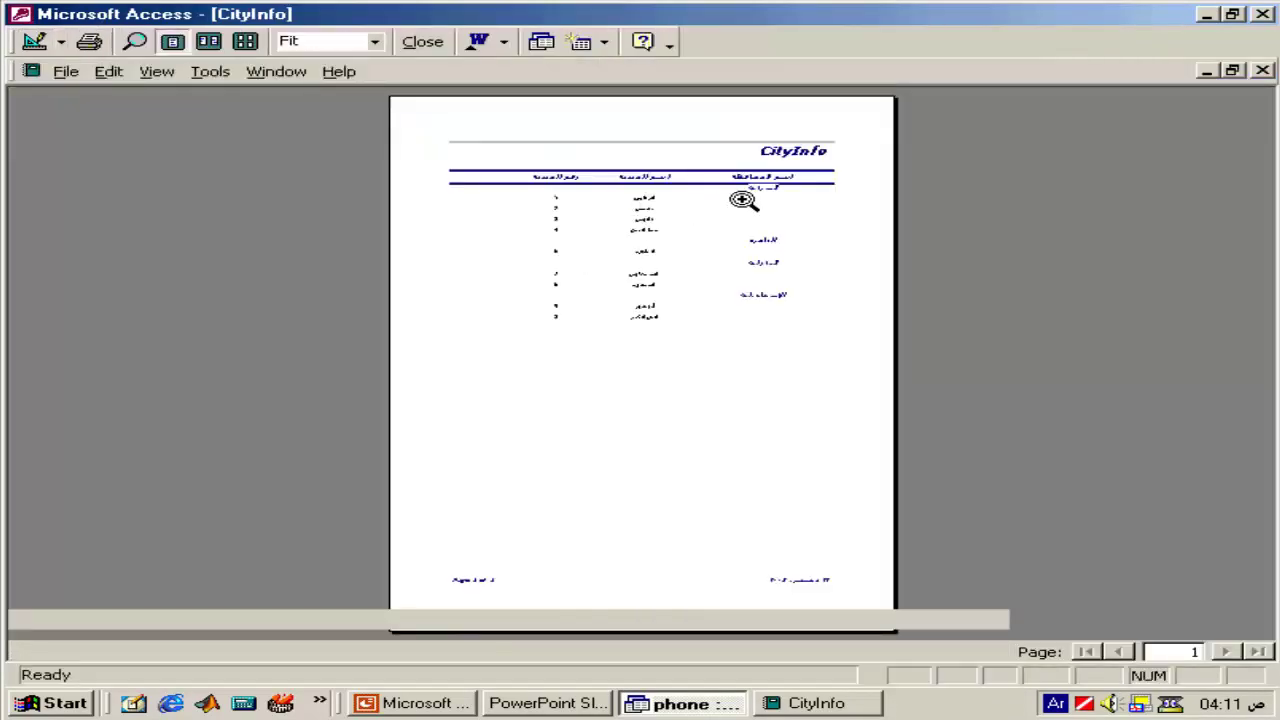
- Toggle the CityInfo preview zoom between full size and whole page, then close it
left_click(737, 199)
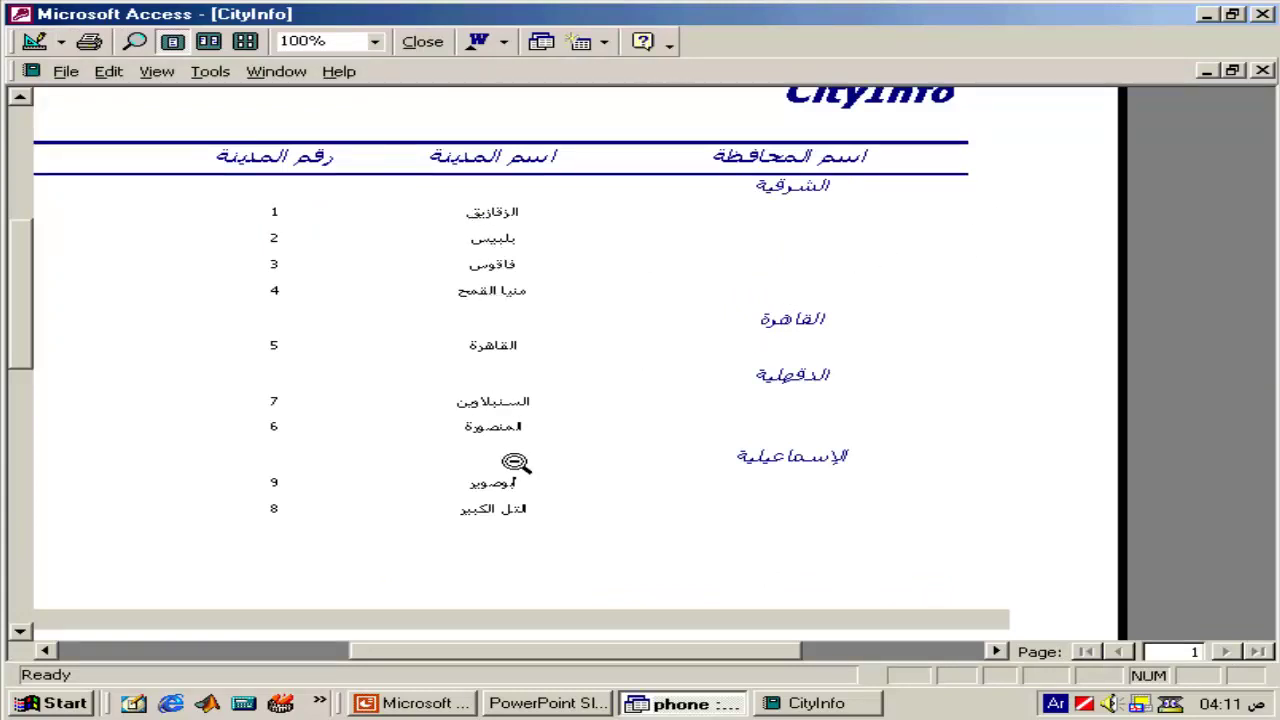
left_click(497, 508)
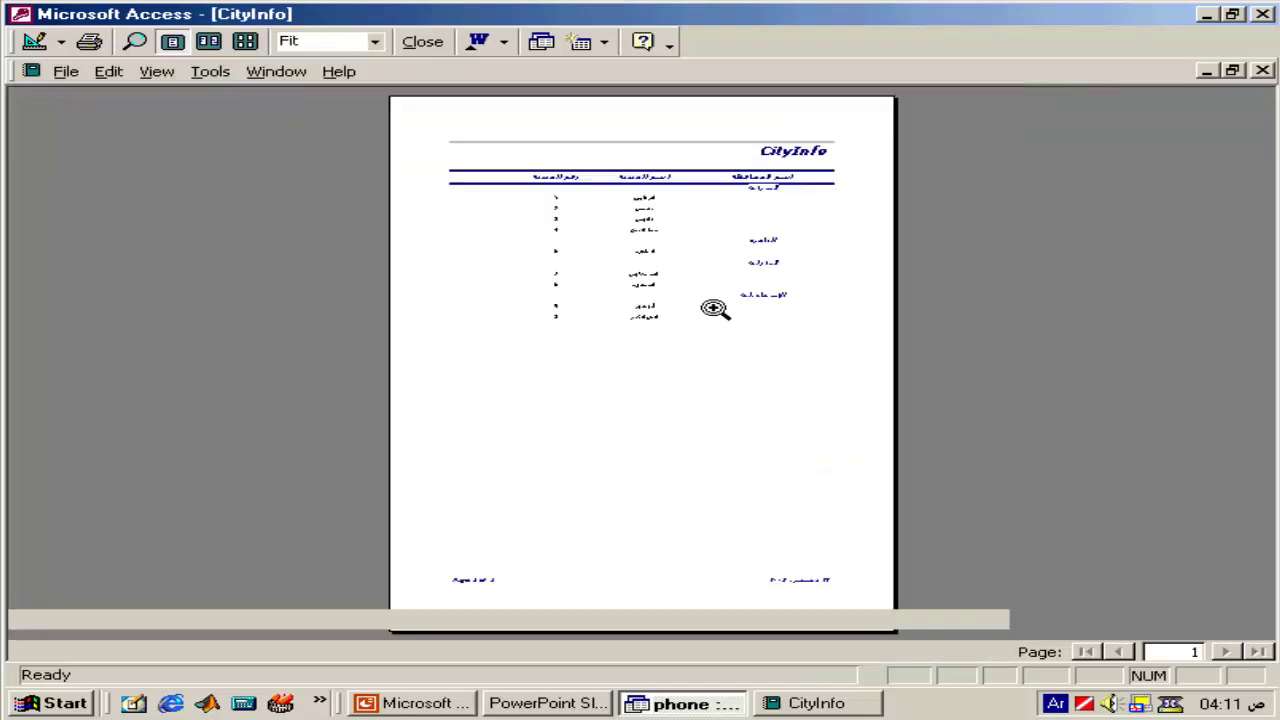
left_click(722, 267)
left_click(612, 260)
double_click(609, 277)
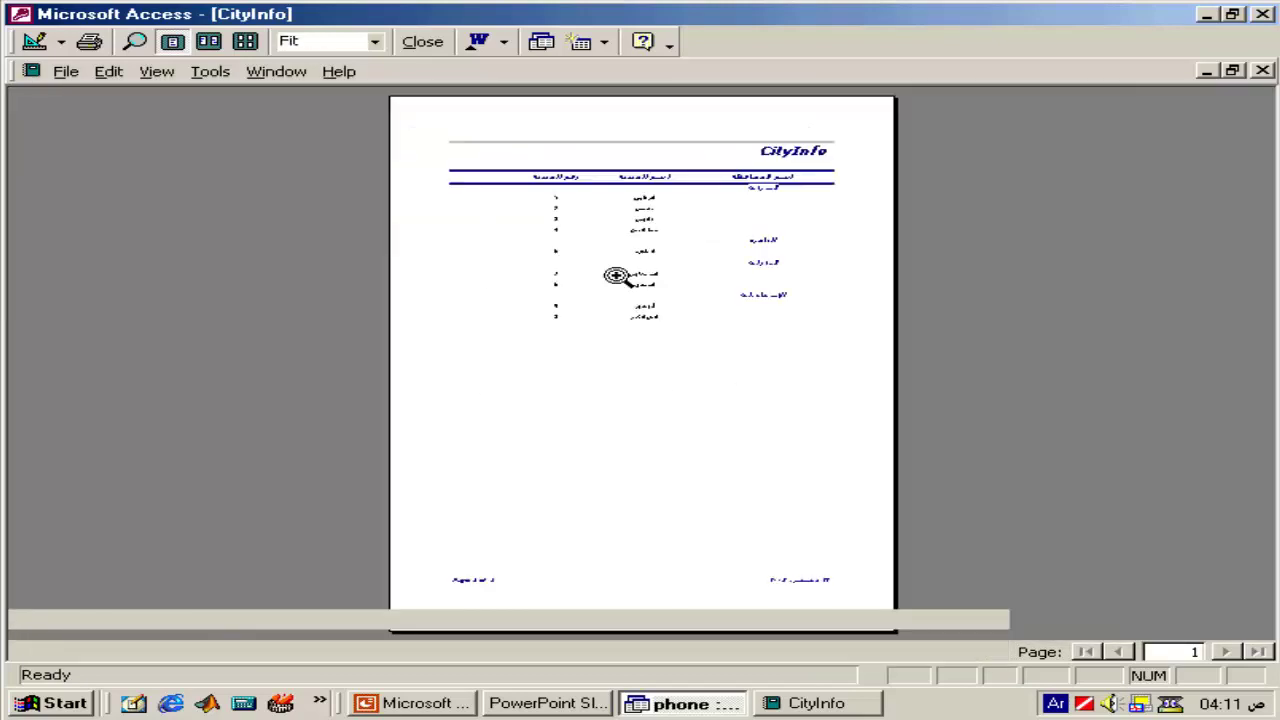
left_click(834, 260)
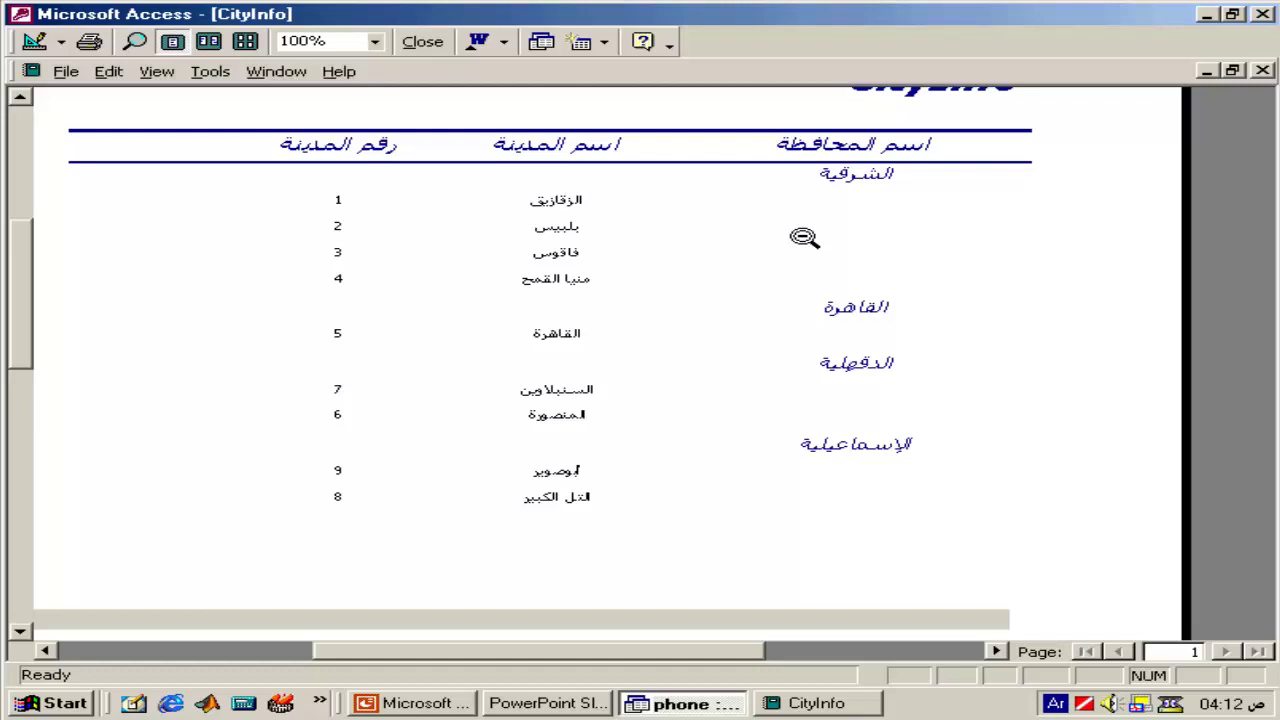
left_click(1262, 71)
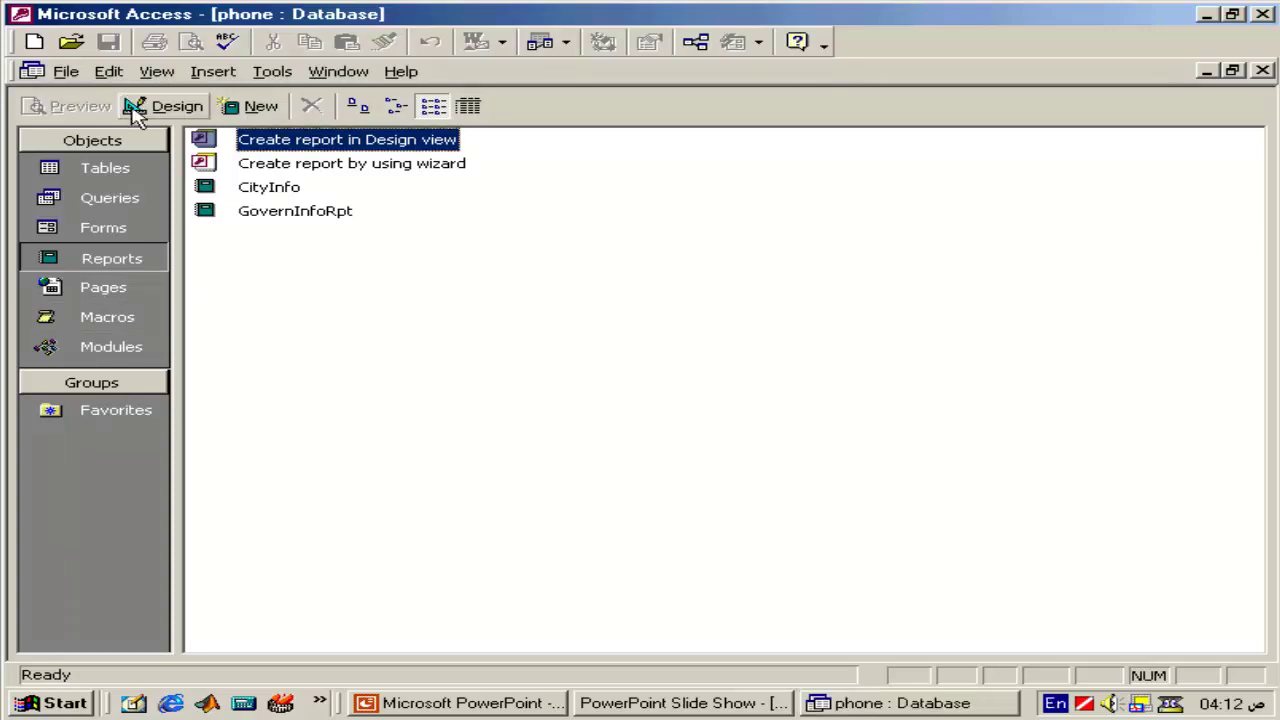
- Start a Report Wizard on the PersonInfo table and add all its fields
left_click(255, 106)
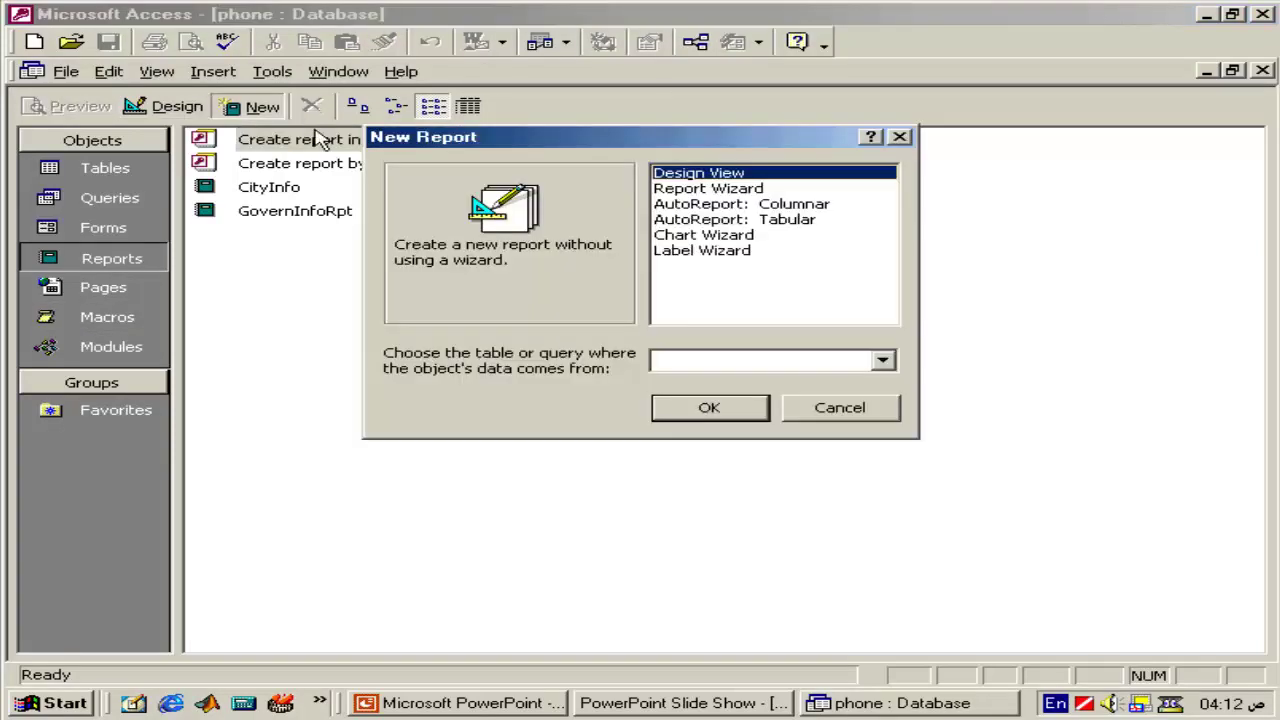
left_click(884, 361)
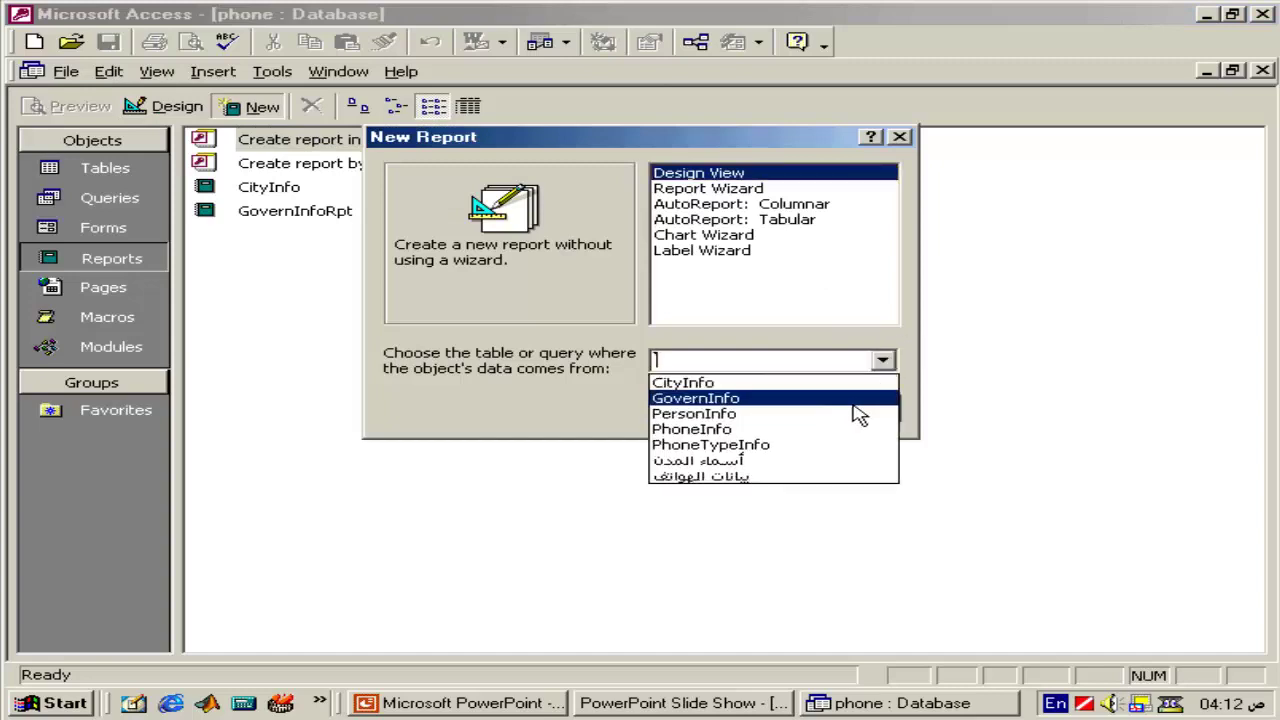
left_click(850, 413)
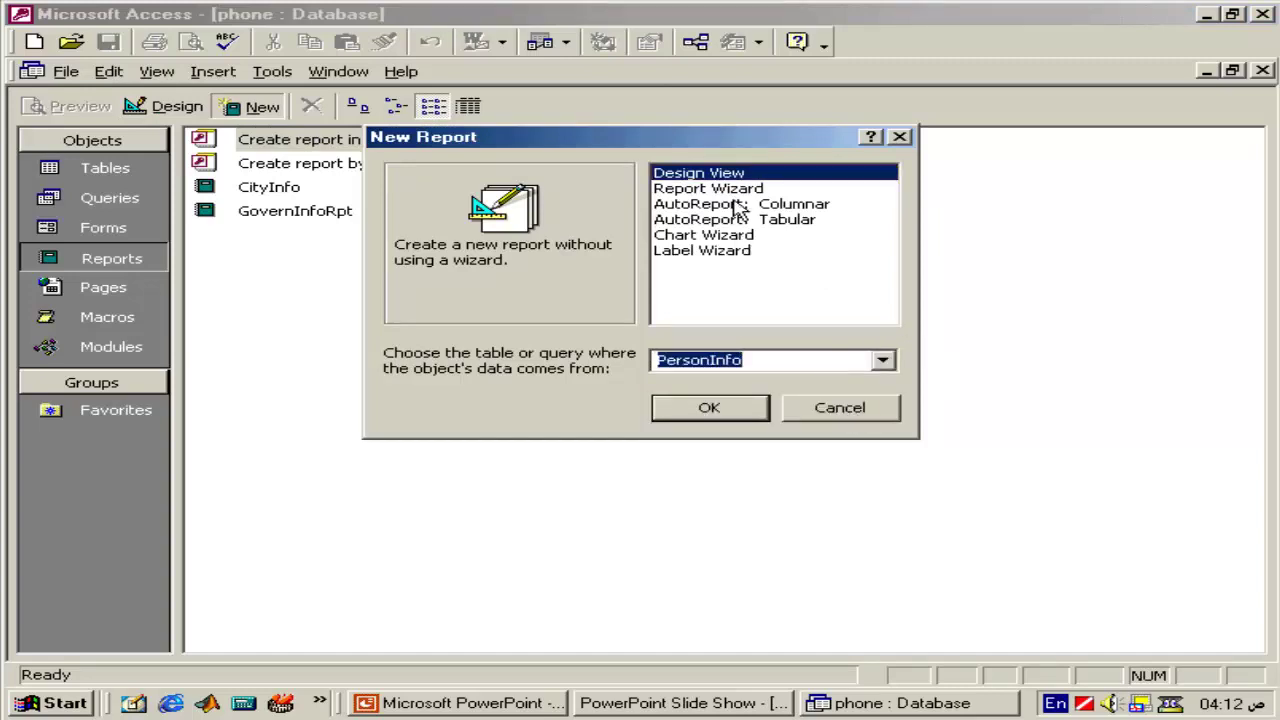
left_click(782, 192)
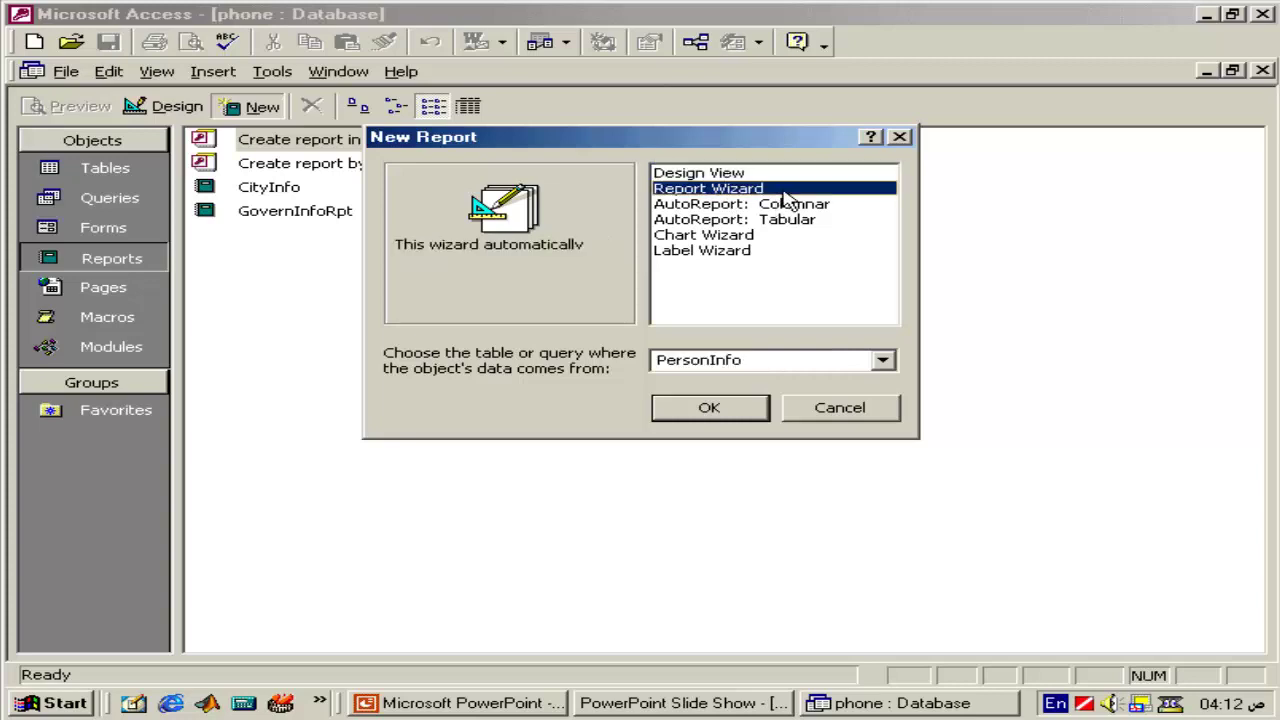
left_click(735, 408)
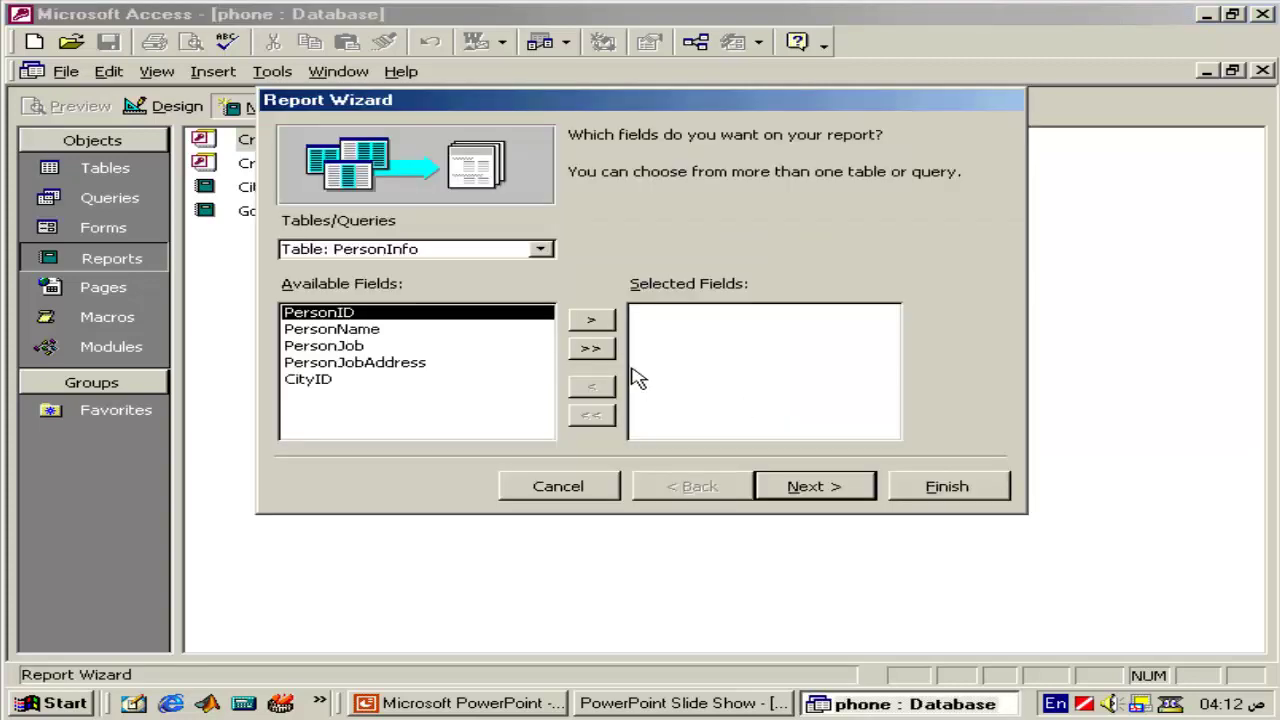
left_click(592, 347)
left_click(830, 484)
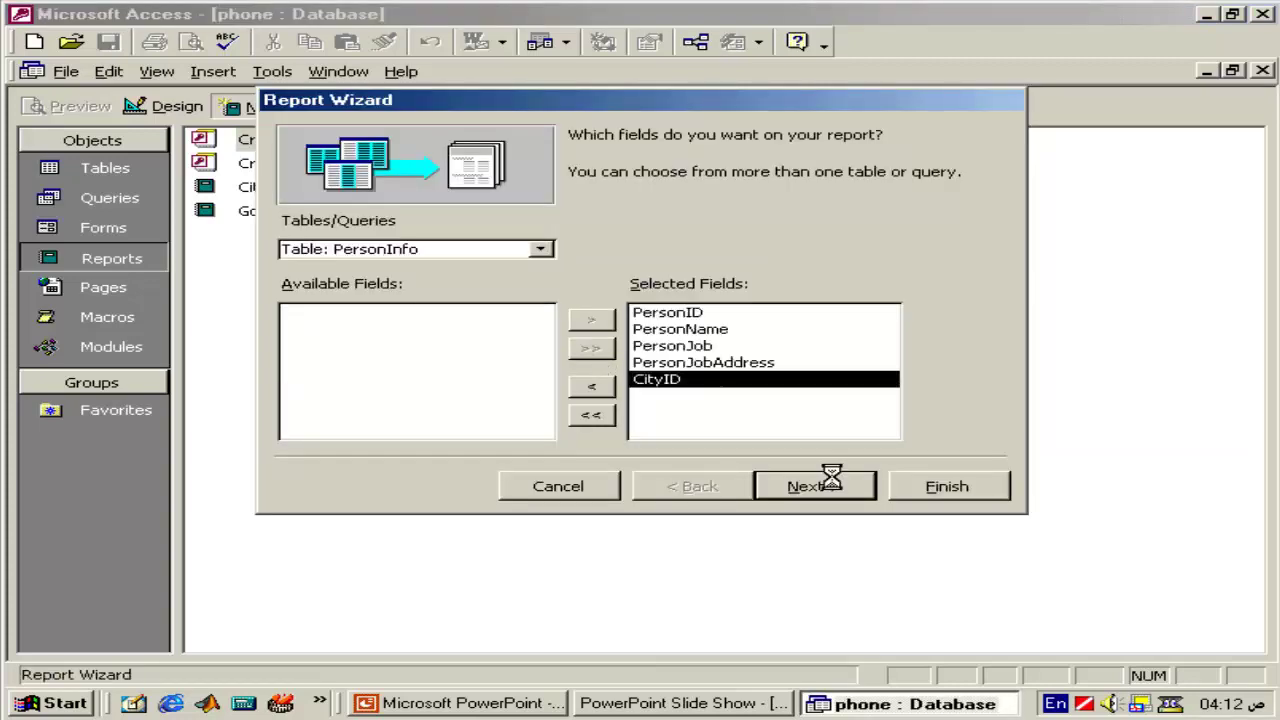
- Skip grouping, sort by PersonID, keep Tabular layout, finish, and zoom the preview
left_click(838, 490)
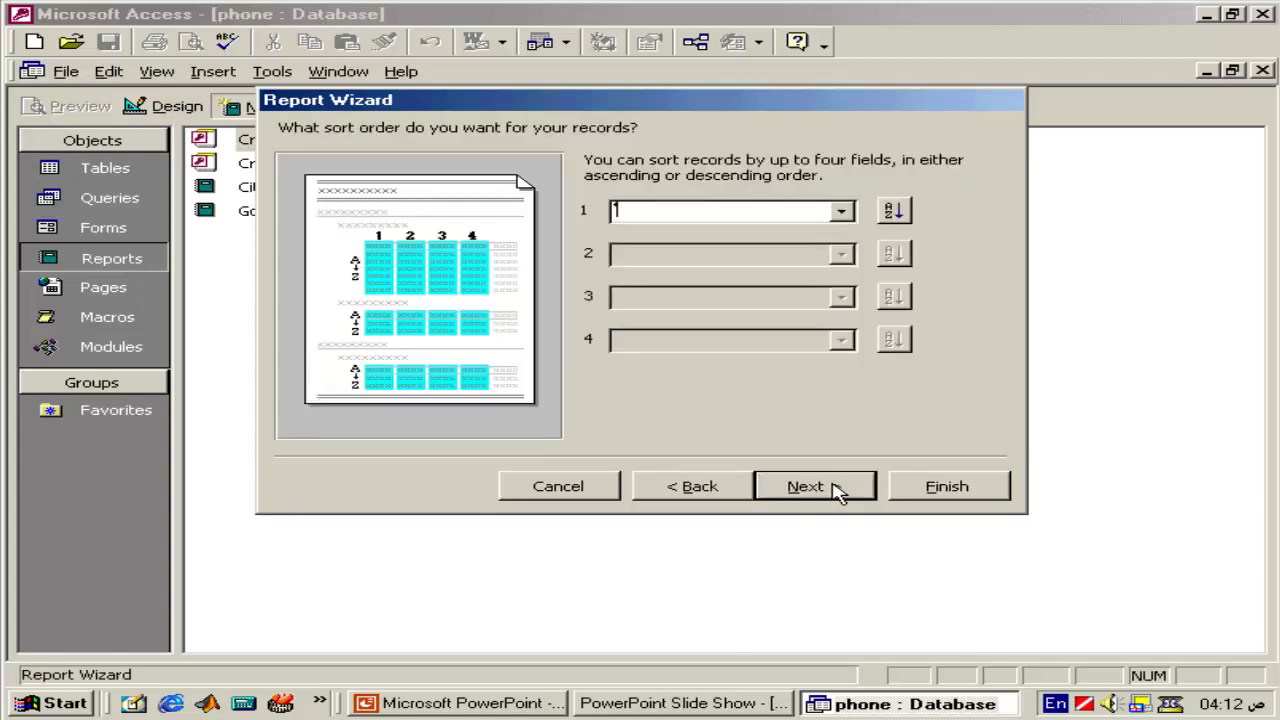
left_click(838, 218)
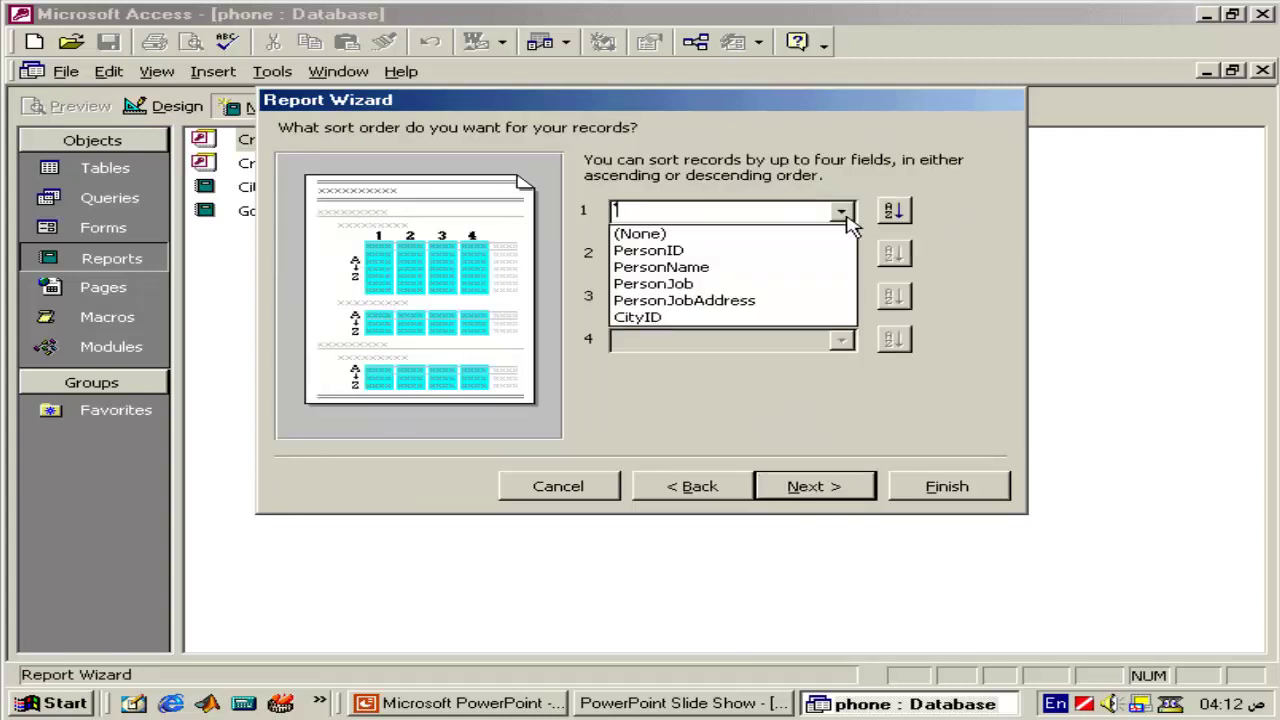
left_click(806, 250)
left_click(800, 478)
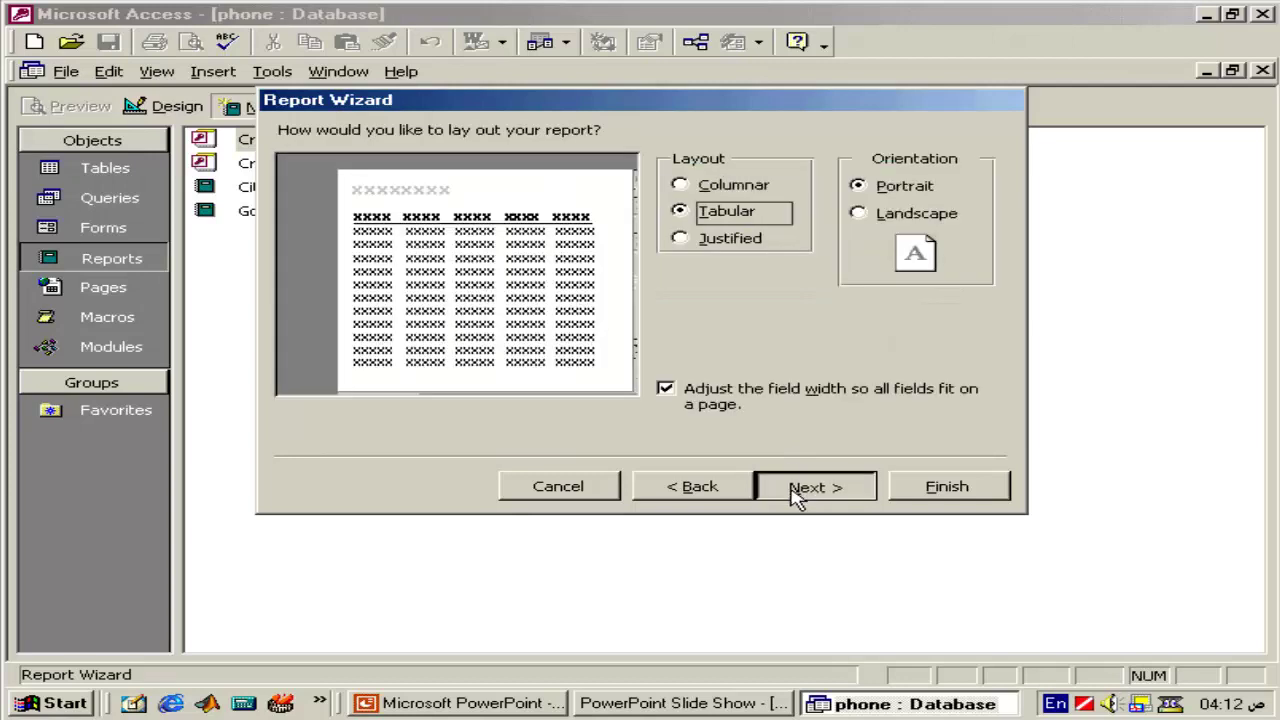
left_click(797, 490)
left_click(797, 490)
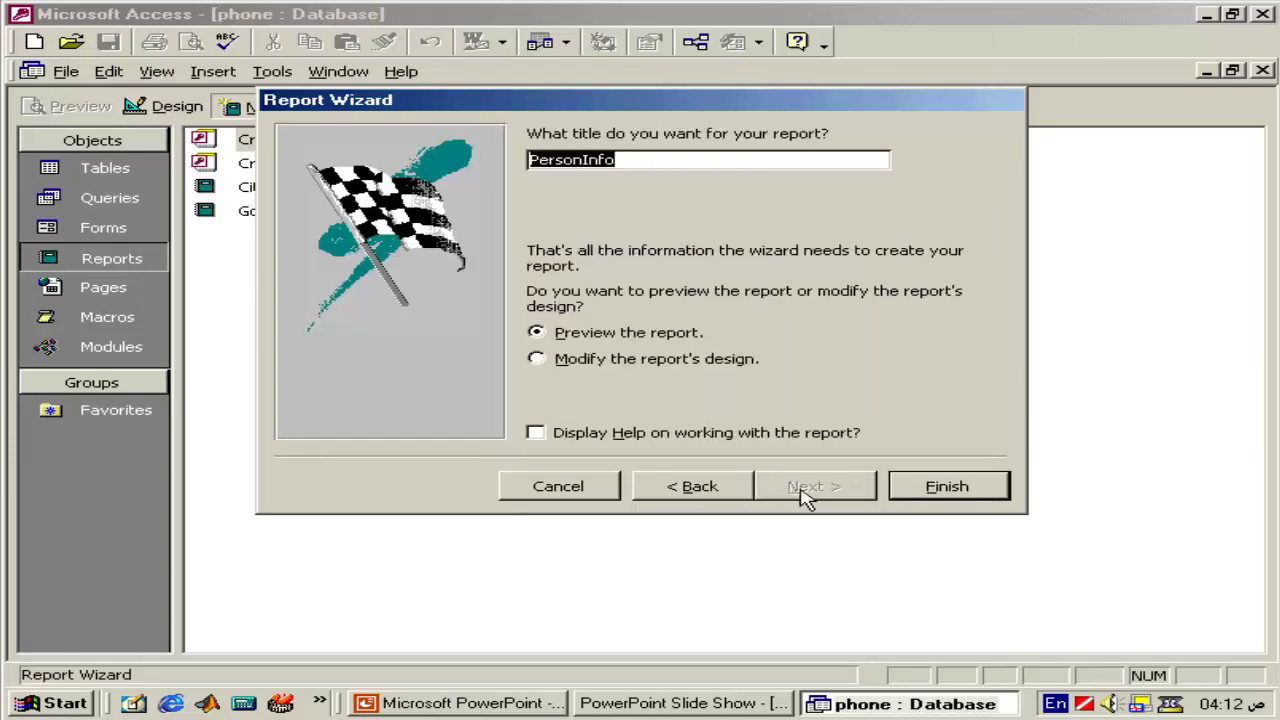
left_click(958, 492)
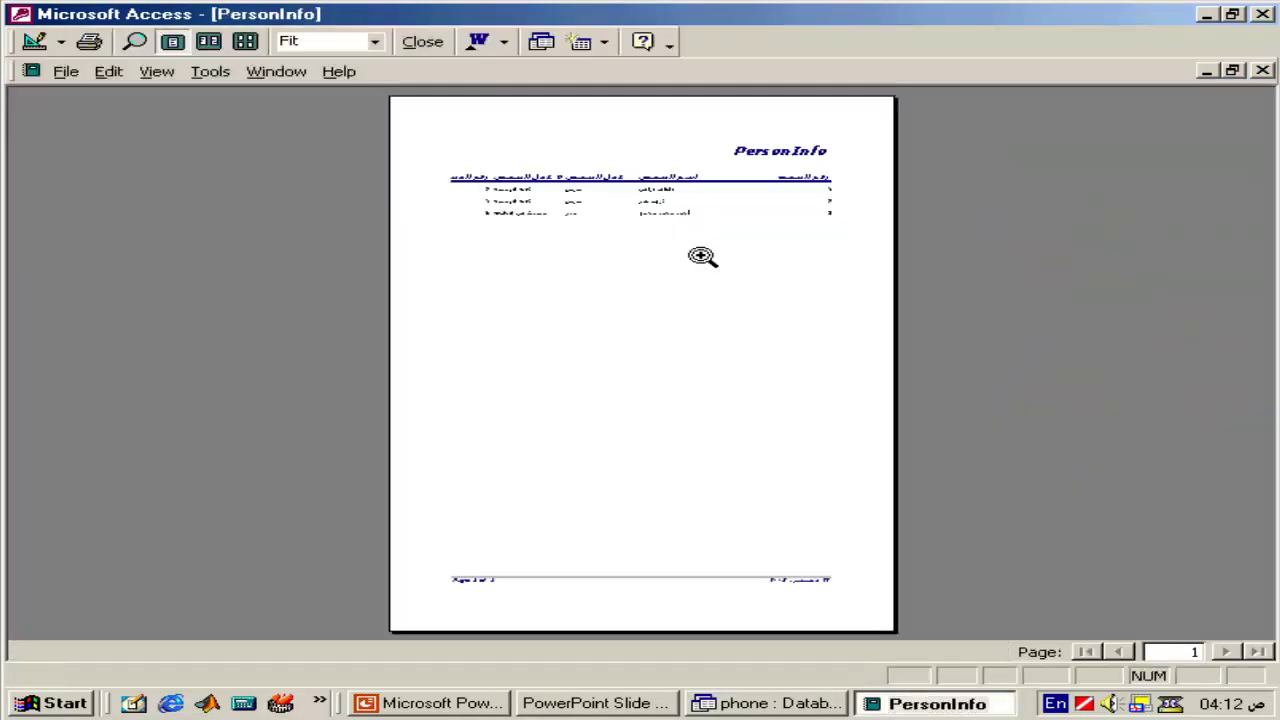
left_click(702, 256)
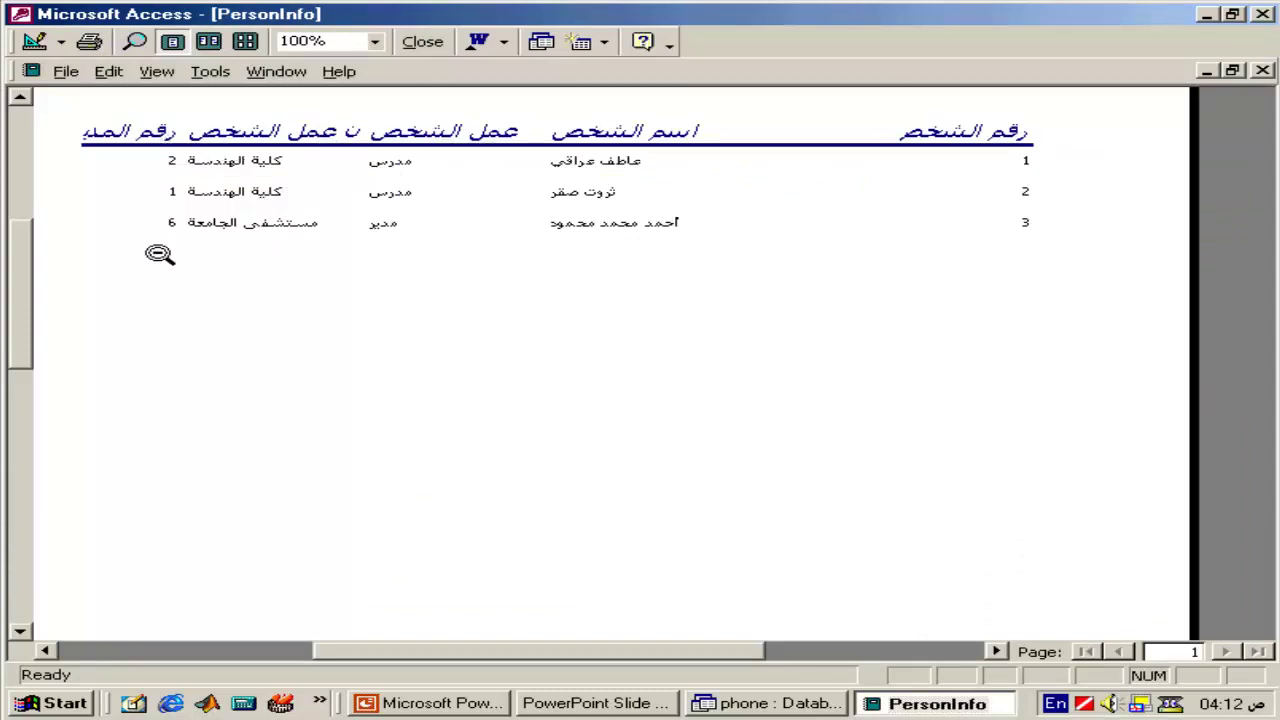
- In Design view with the toolbox and field list closed, shift the PersonName column right
left_click(35, 41)
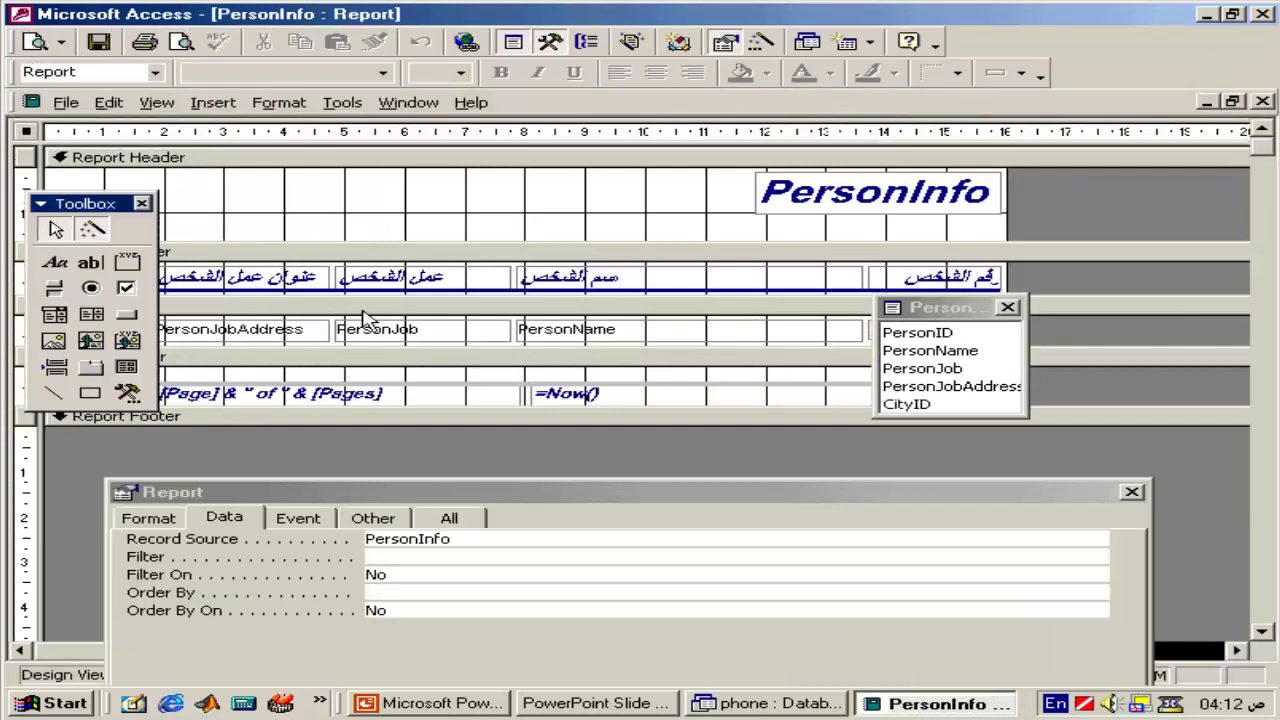
left_click(142, 204)
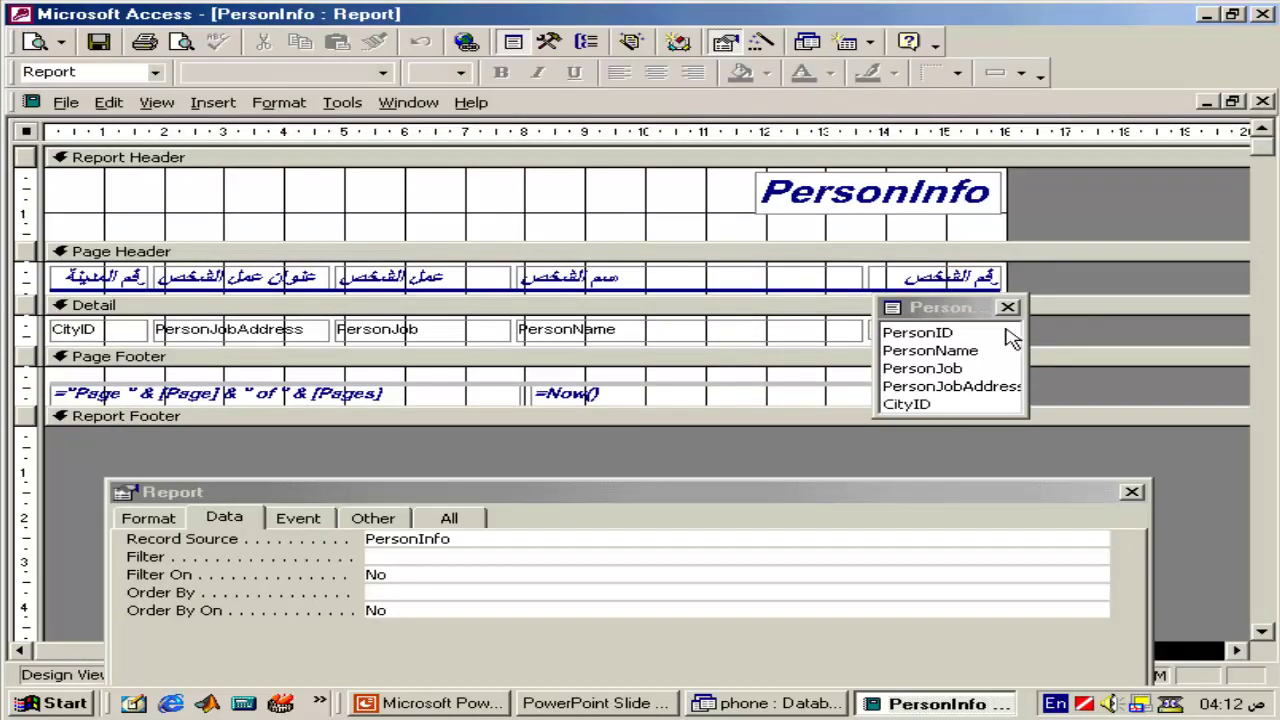
left_click(1008, 308)
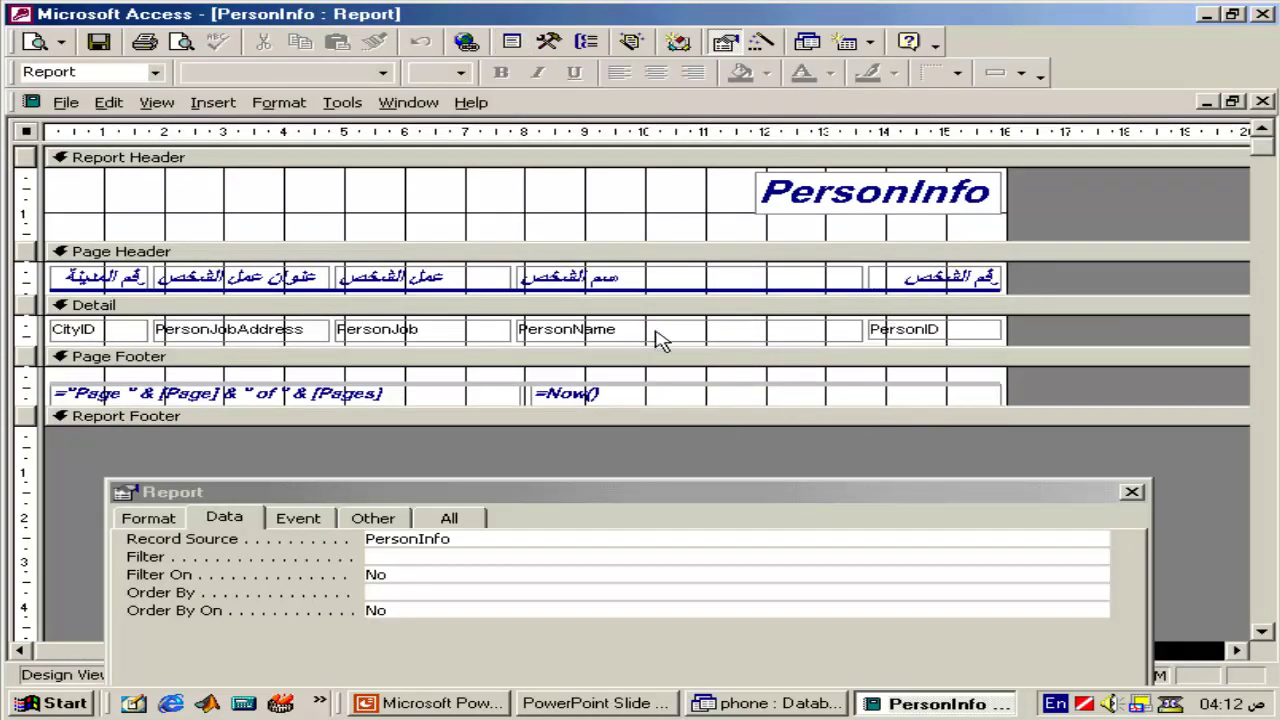
left_click_drag(594, 224, 563, 337)
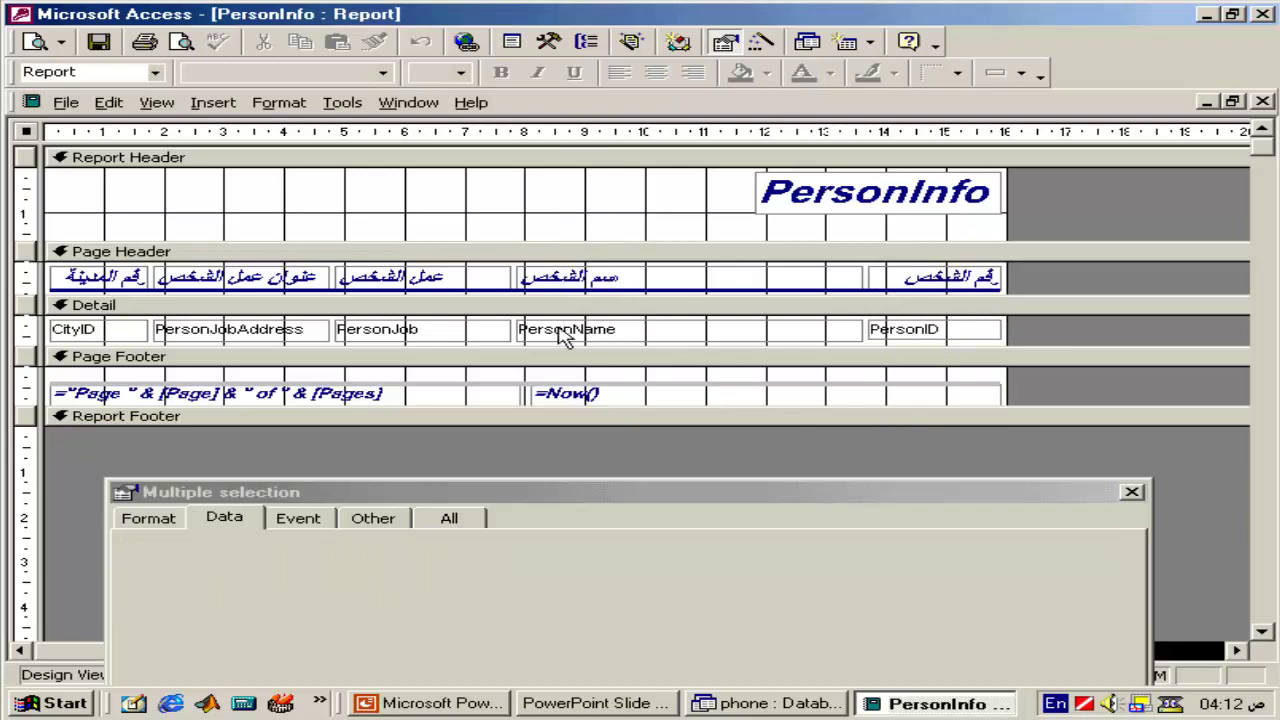
left_click_drag(513, 275, 577, 272)
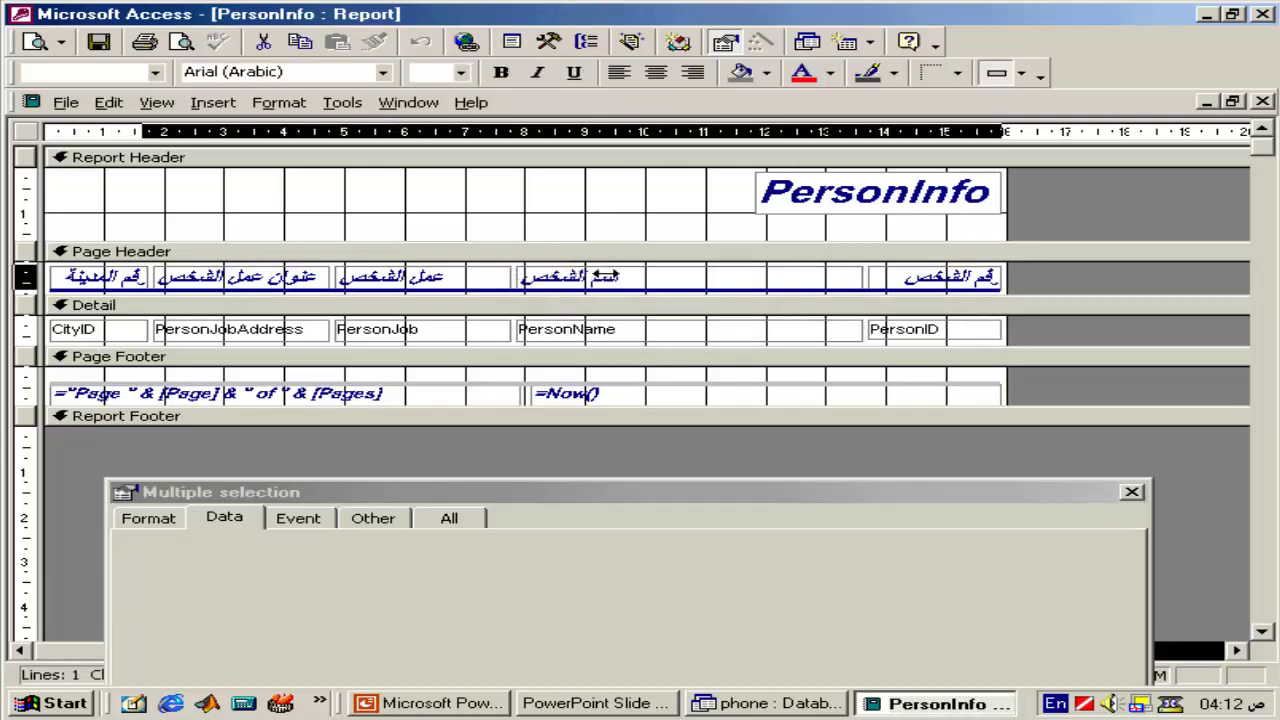
left_click(445, 225)
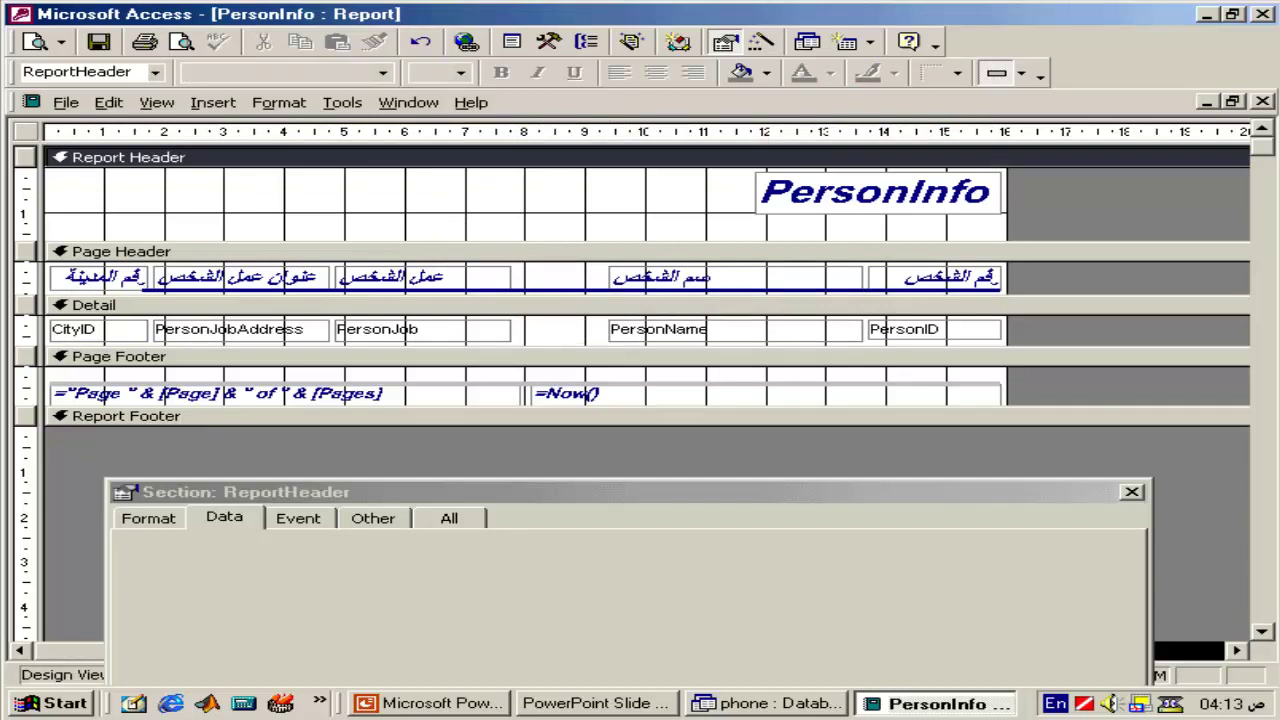
- Move the PersonJob heading and text box right and narrow the heading
mouse_move(455, 343)
left_mouse_down()
mouse_move(480, 272)
mouse_move(540, 273)
mouse_move(547, 293)
mouse_move(468, 287)
mouse_move(538, 290)
left_mouse_up()
left_click(508, 234)
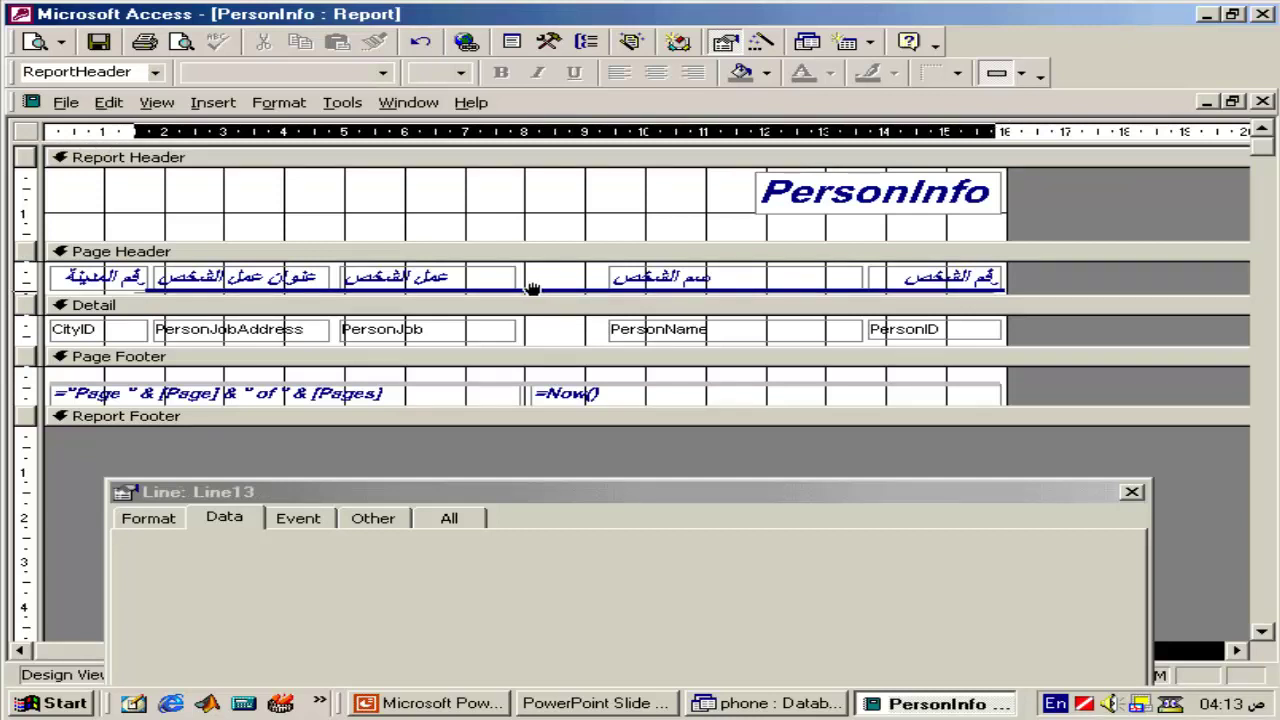
left_click(466, 217)
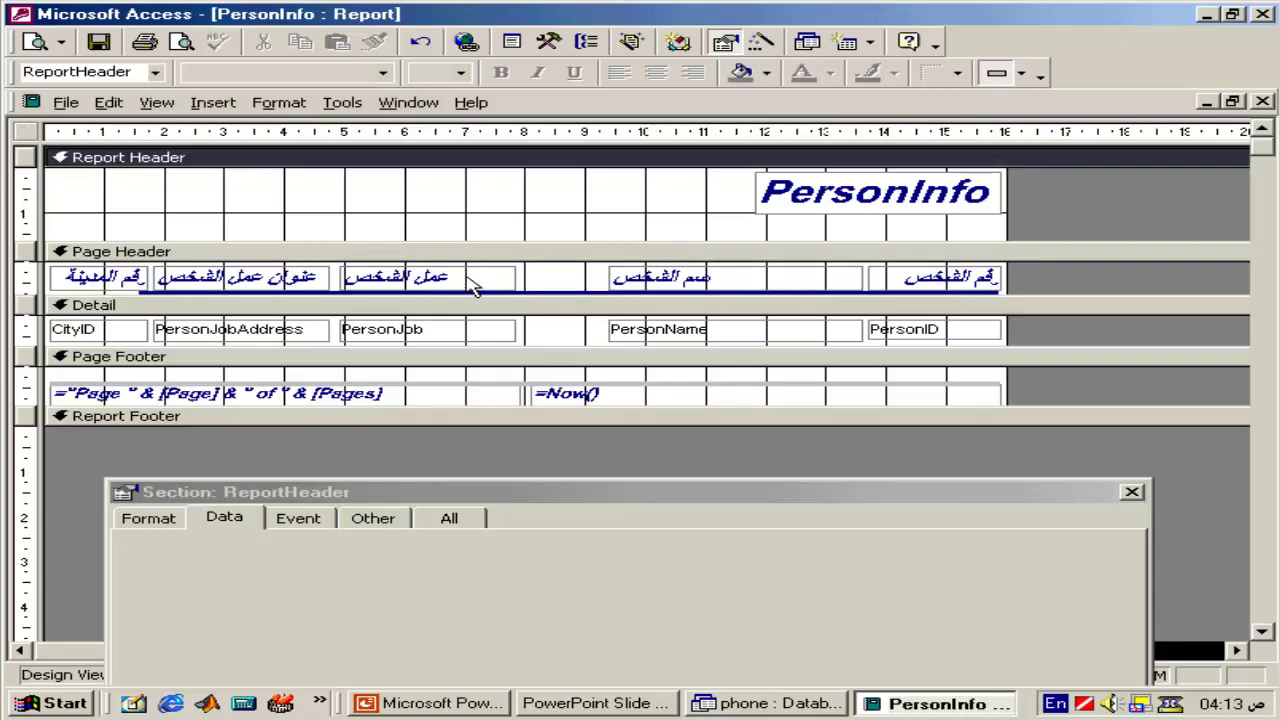
left_click(466, 279)
left_click(470, 332, "shift")
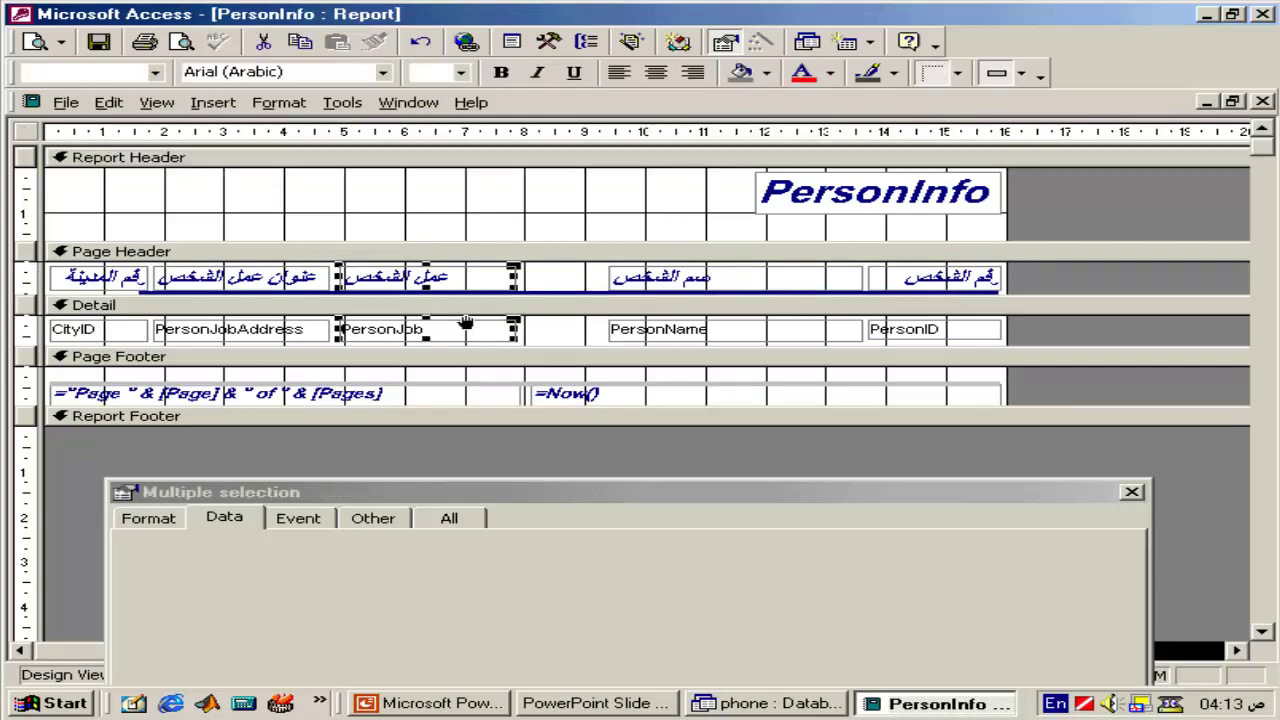
left_click_drag(469, 320, 552, 320)
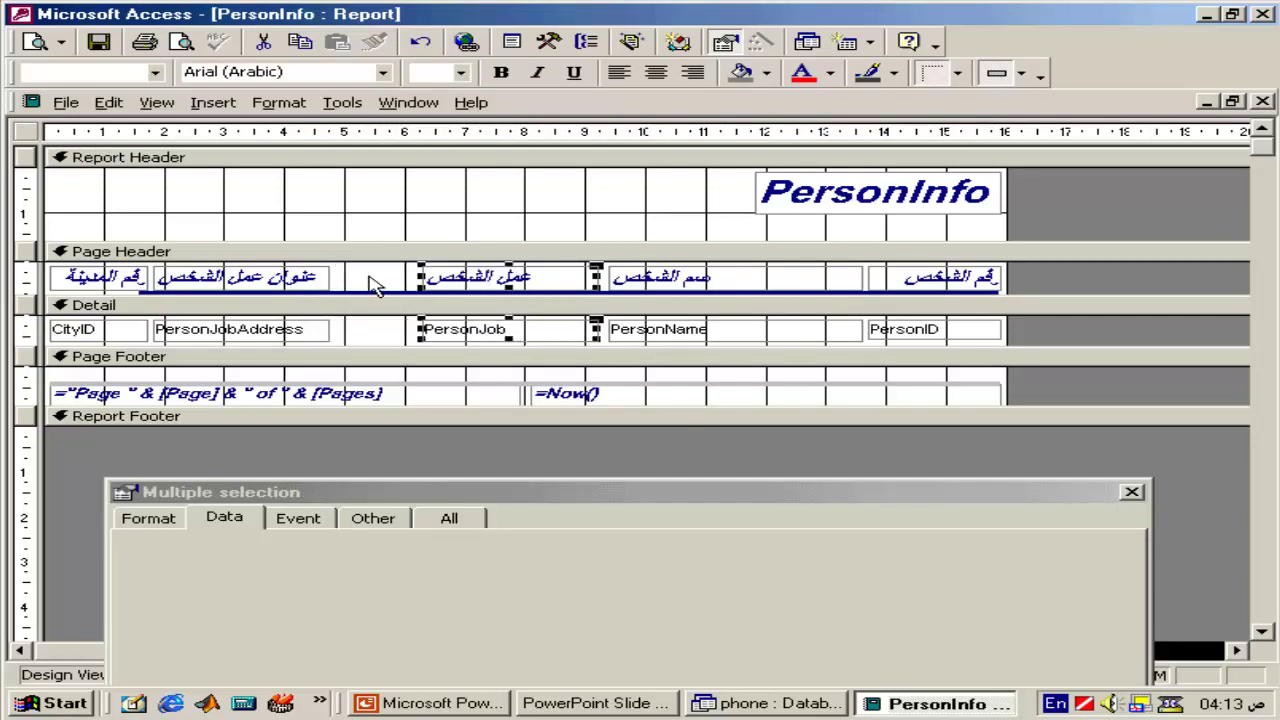
left_click(420, 293)
left_click(422, 277)
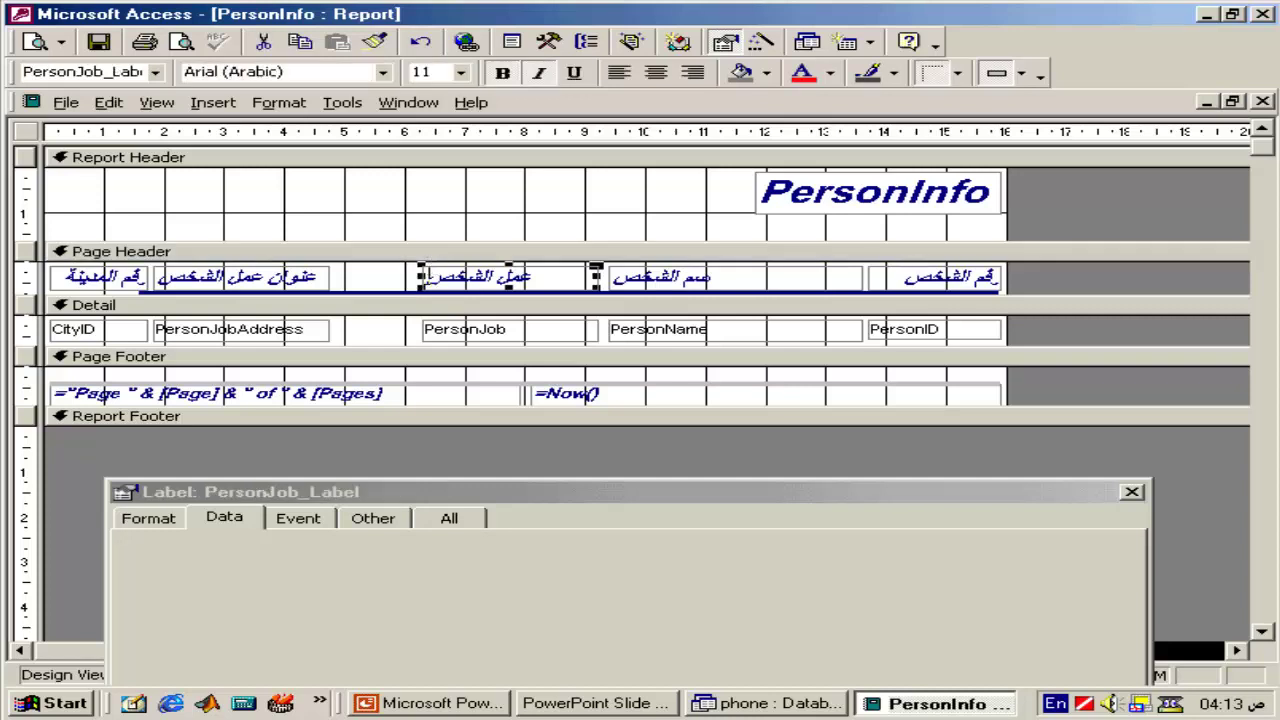
left_click_drag(422, 277, 450, 277)
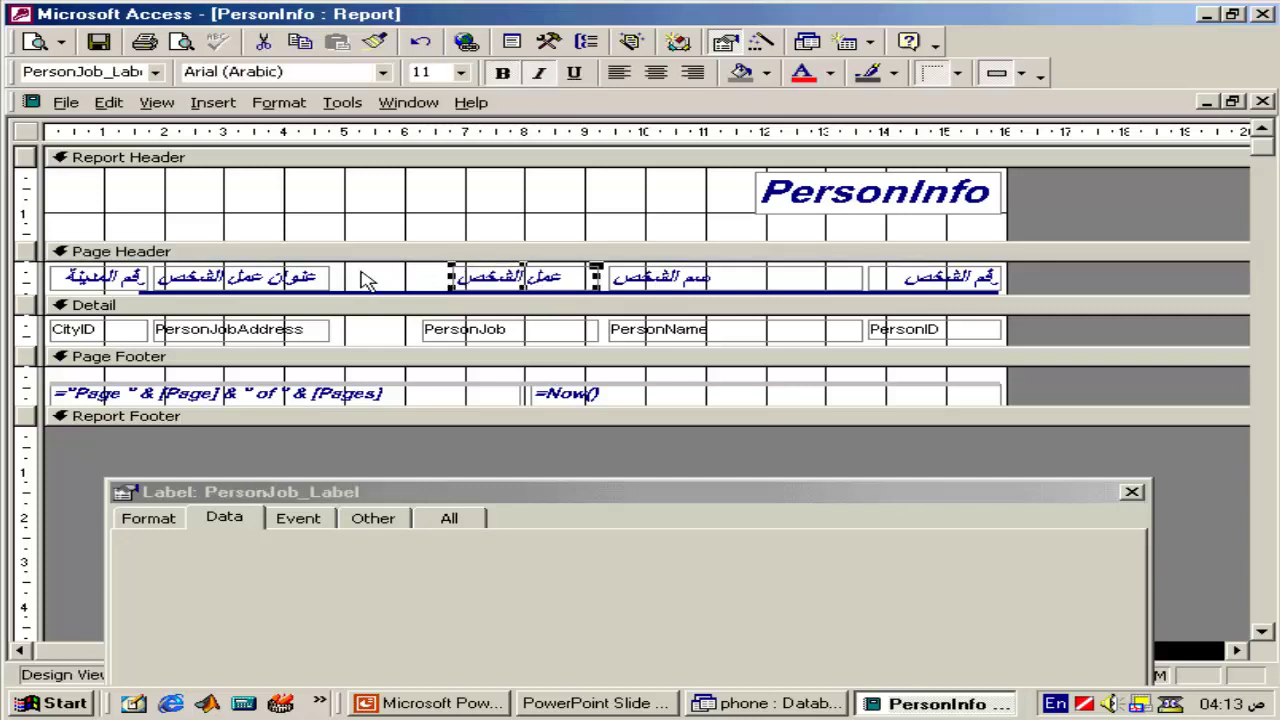
- Move the PersonJobAddress column right and widen the PersonJob heading and text box leftward
left_click(326, 279)
left_click(330, 334, "shift")
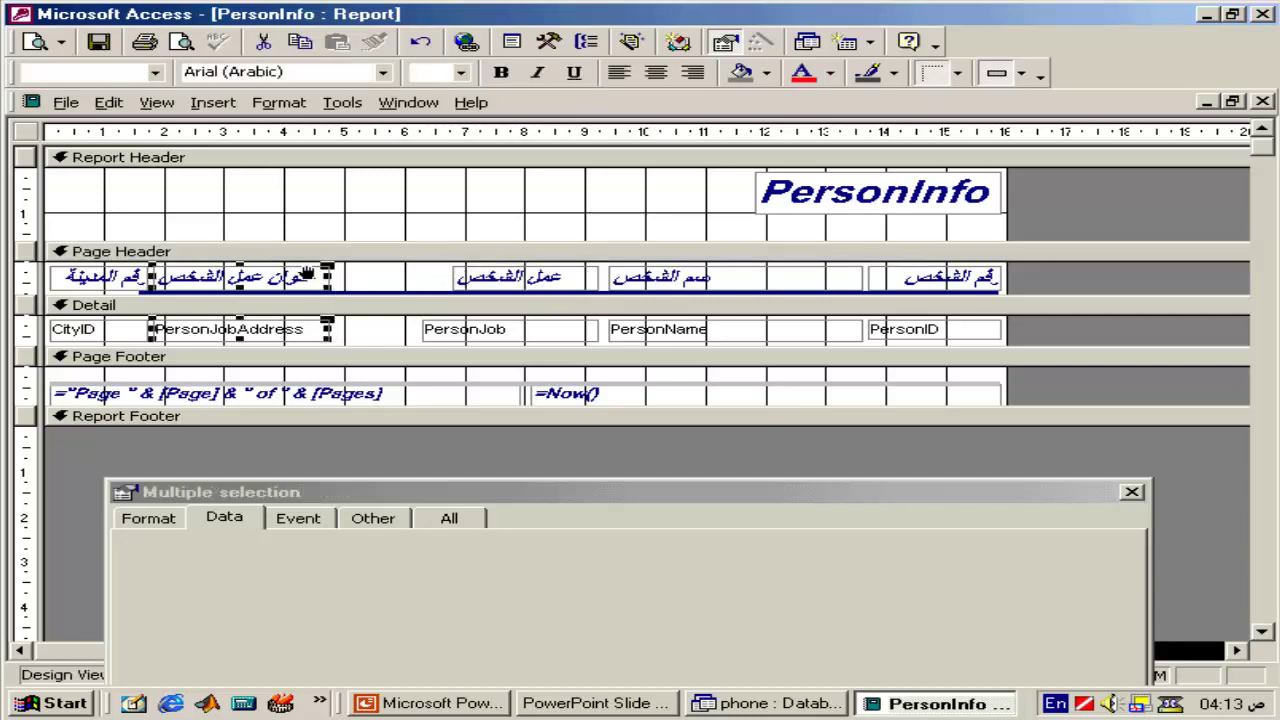
left_click_drag(302, 270, 403, 277)
left_click(470, 340)
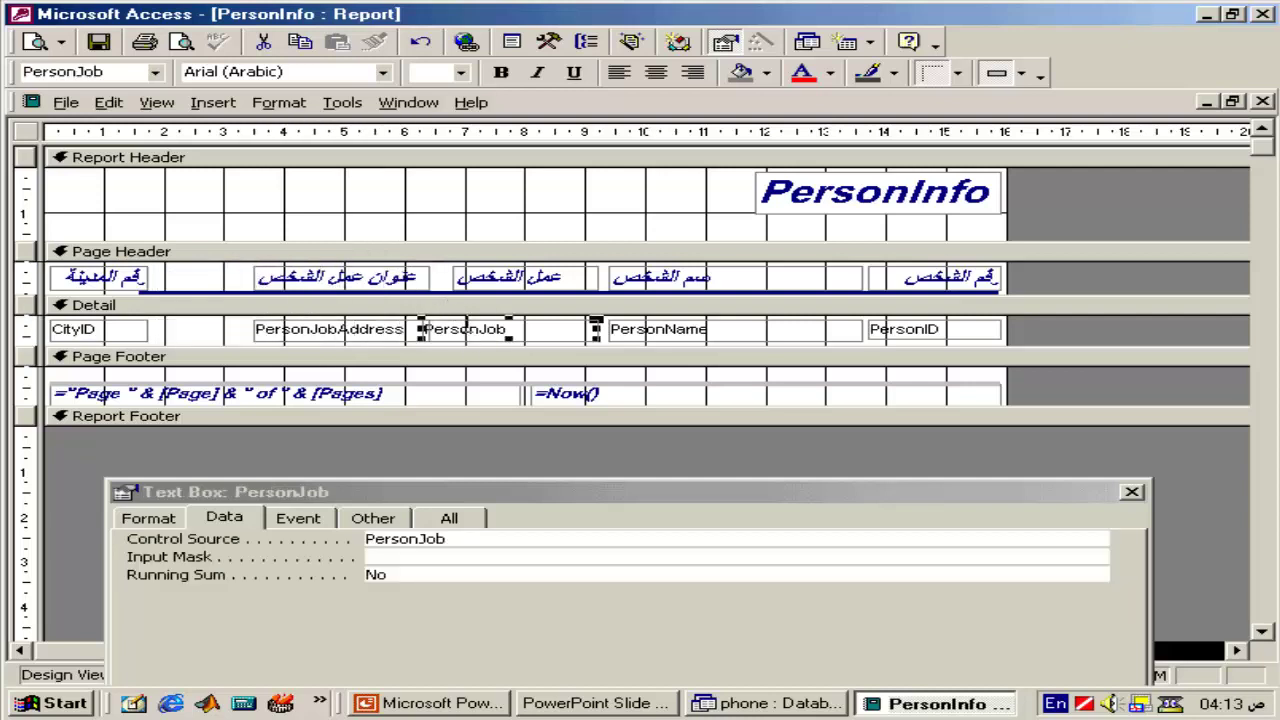
left_click(464, 282)
left_click_drag(440, 276, 428, 276)
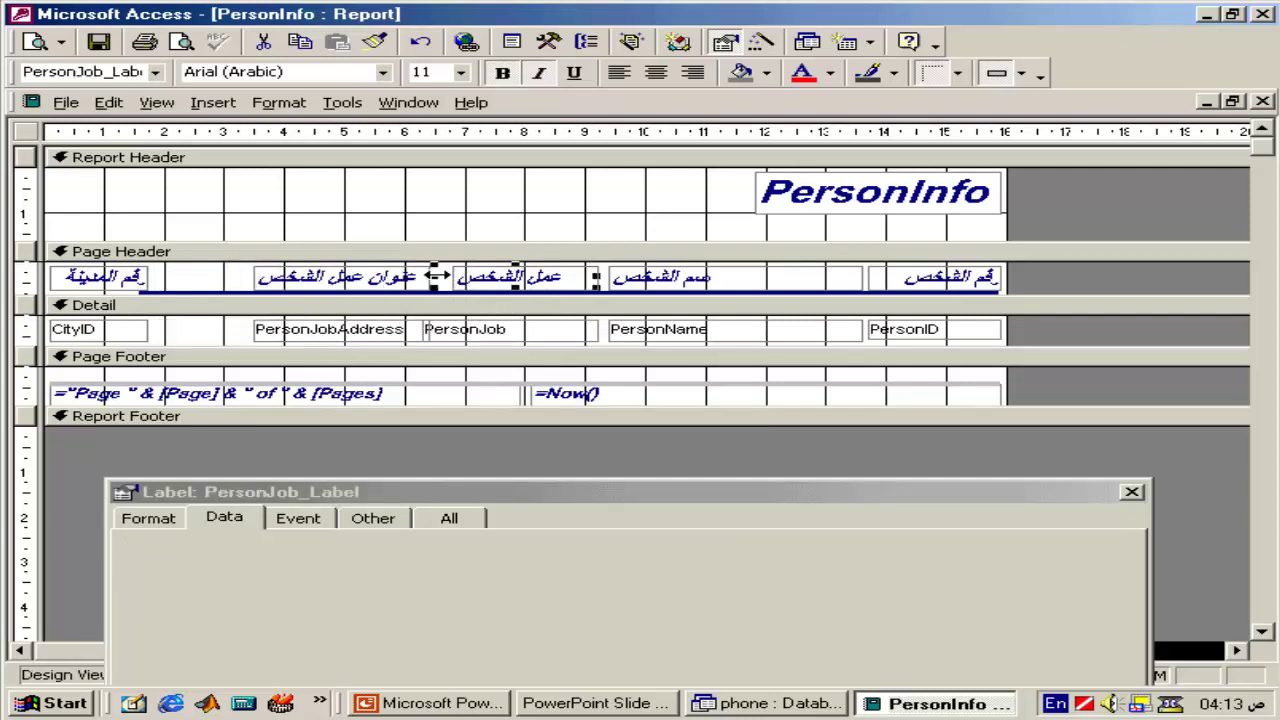
left_click(470, 333)
left_click_drag(420, 328, 436, 327)
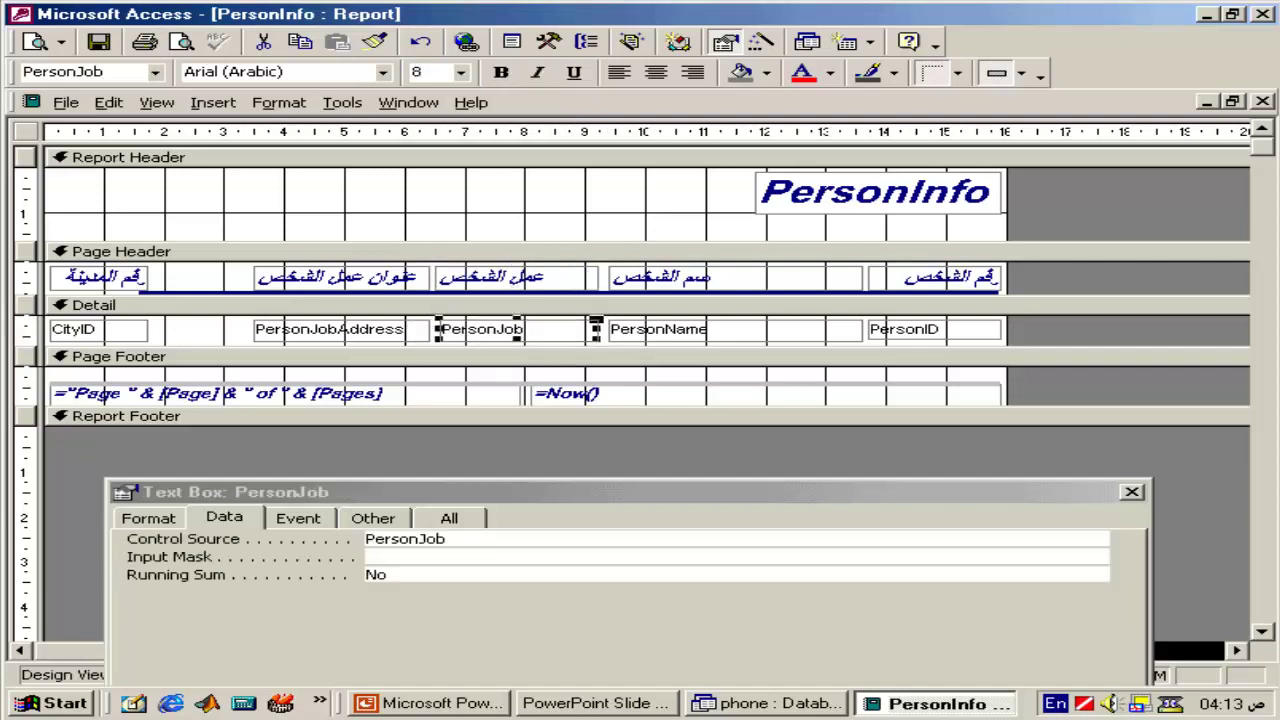
left_click(409, 234)
- Retitle the city heading with 'اسم', move it right and centre its text
left_click(134, 280)
double_click(134, 280)
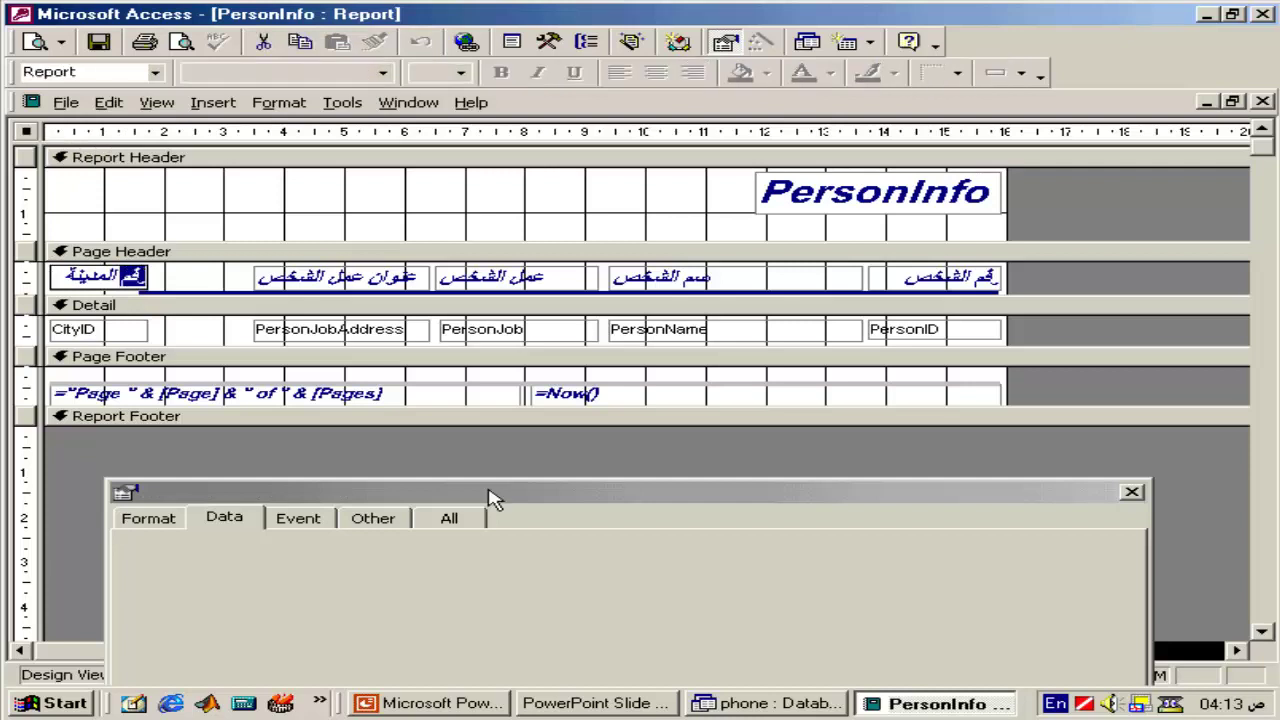
type("اسم")
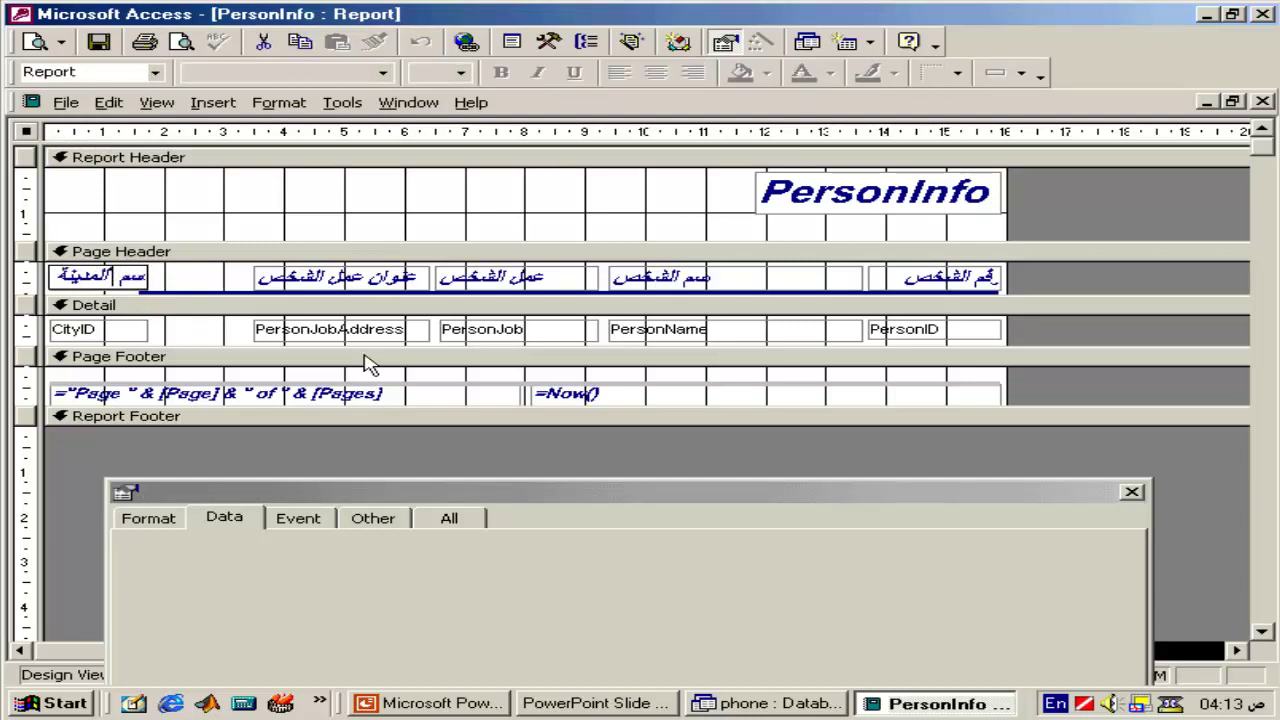
left_click(305, 195)
left_click(145, 277)
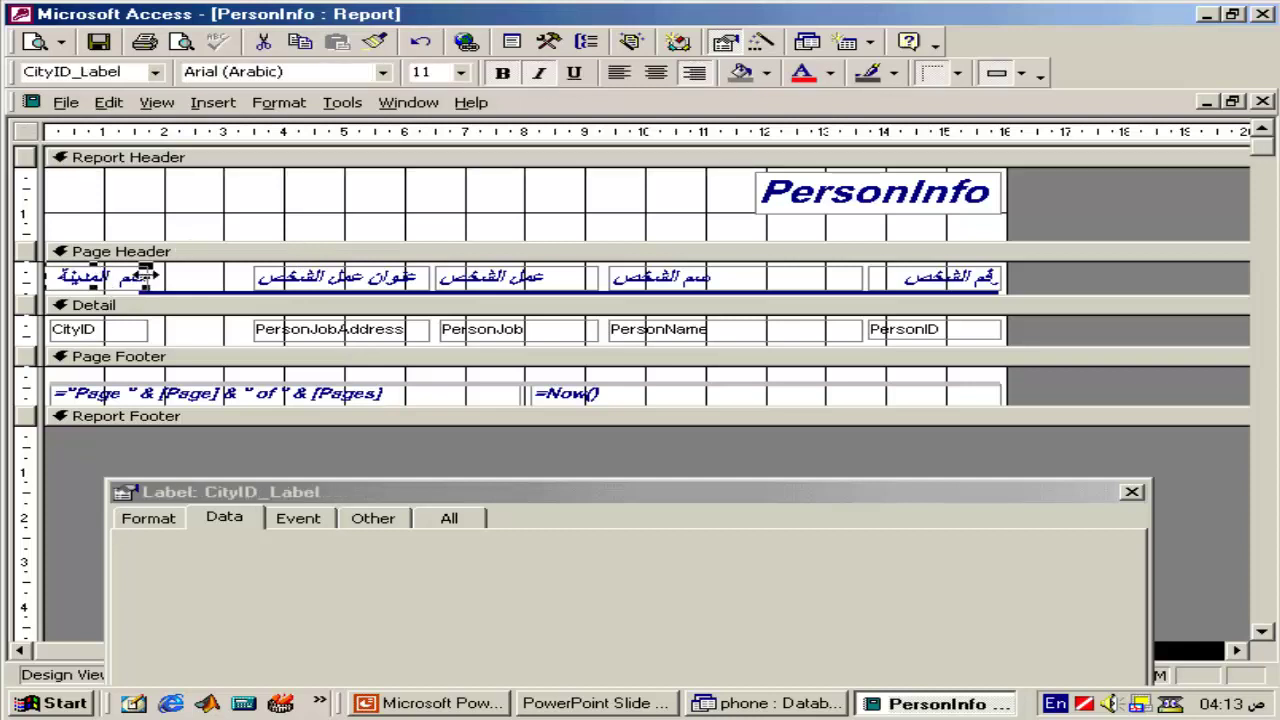
left_click_drag(145, 274, 183, 277)
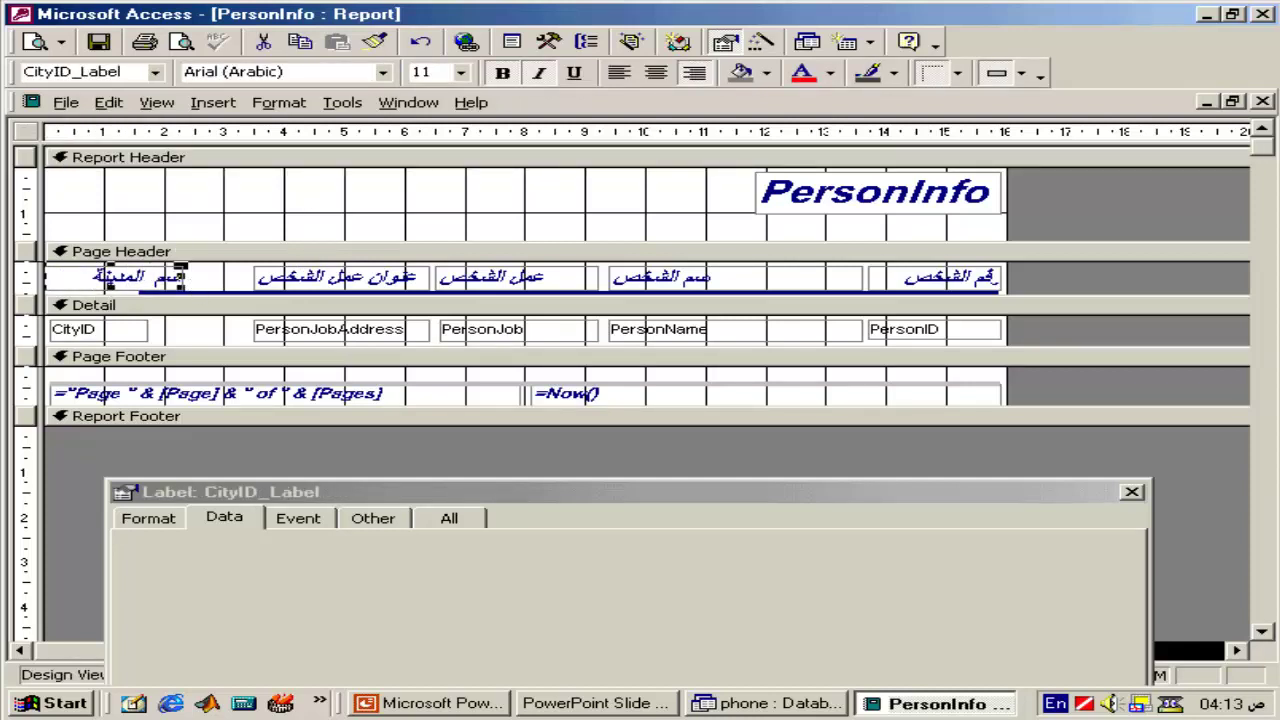
left_click(656, 72)
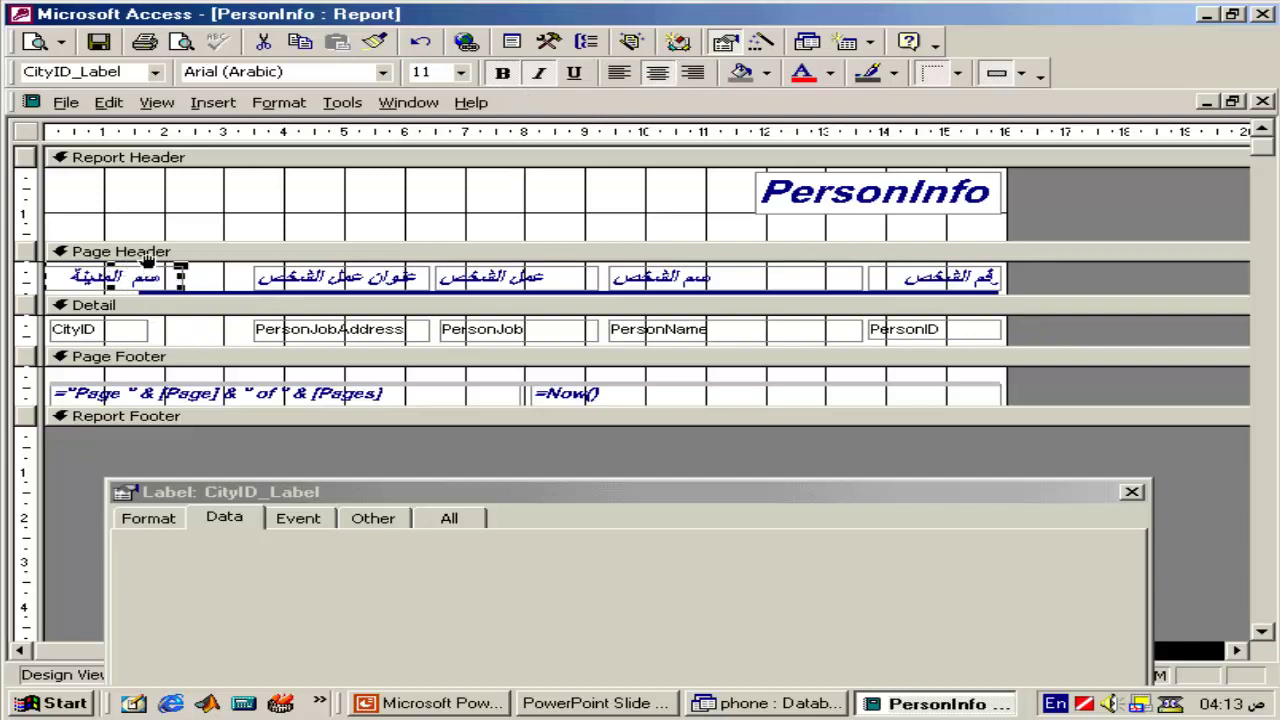
left_click_drag(147, 259, 204, 259)
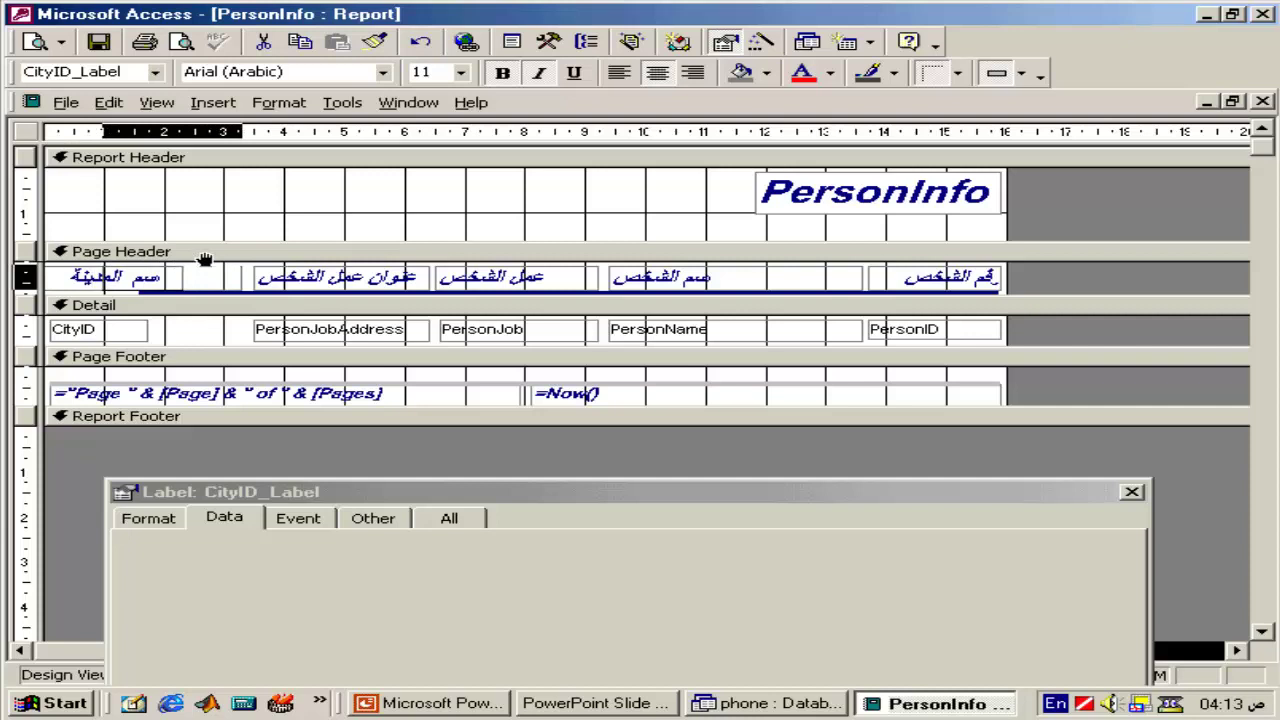
- Widen the CityID field in the detail row and select the whole report's properties
left_click(128, 322)
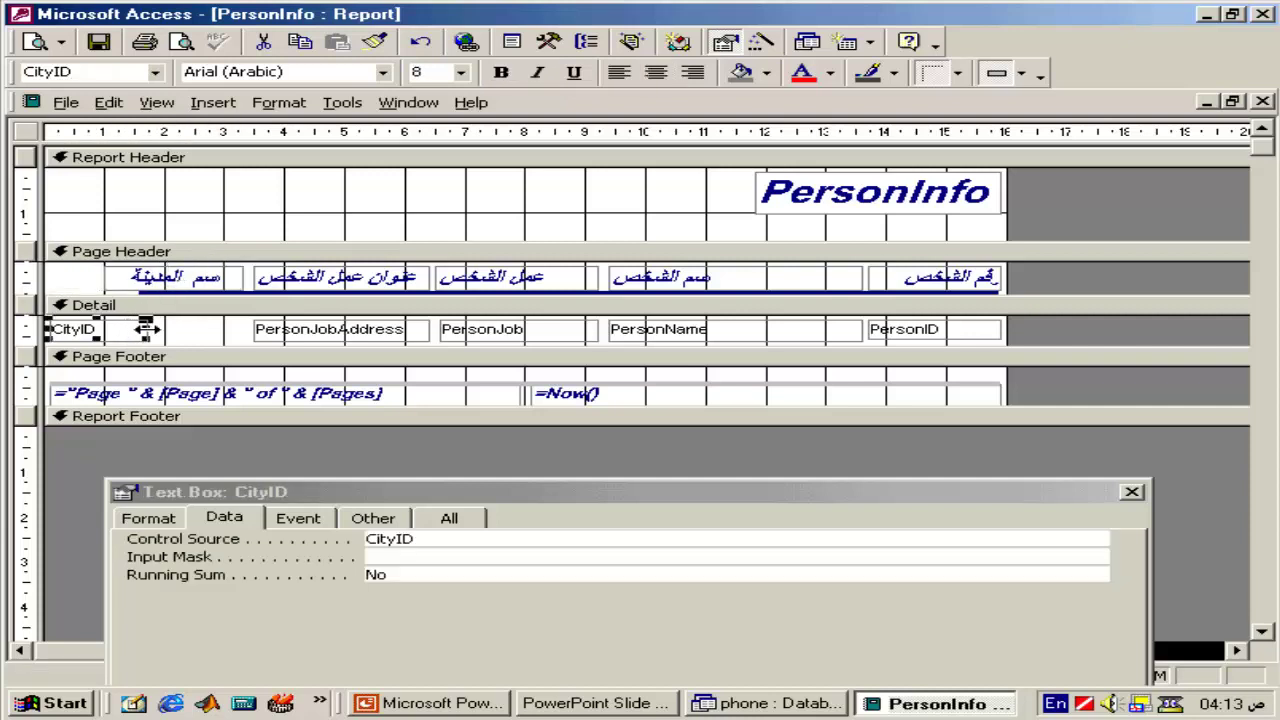
left_click_drag(148, 328, 240, 332)
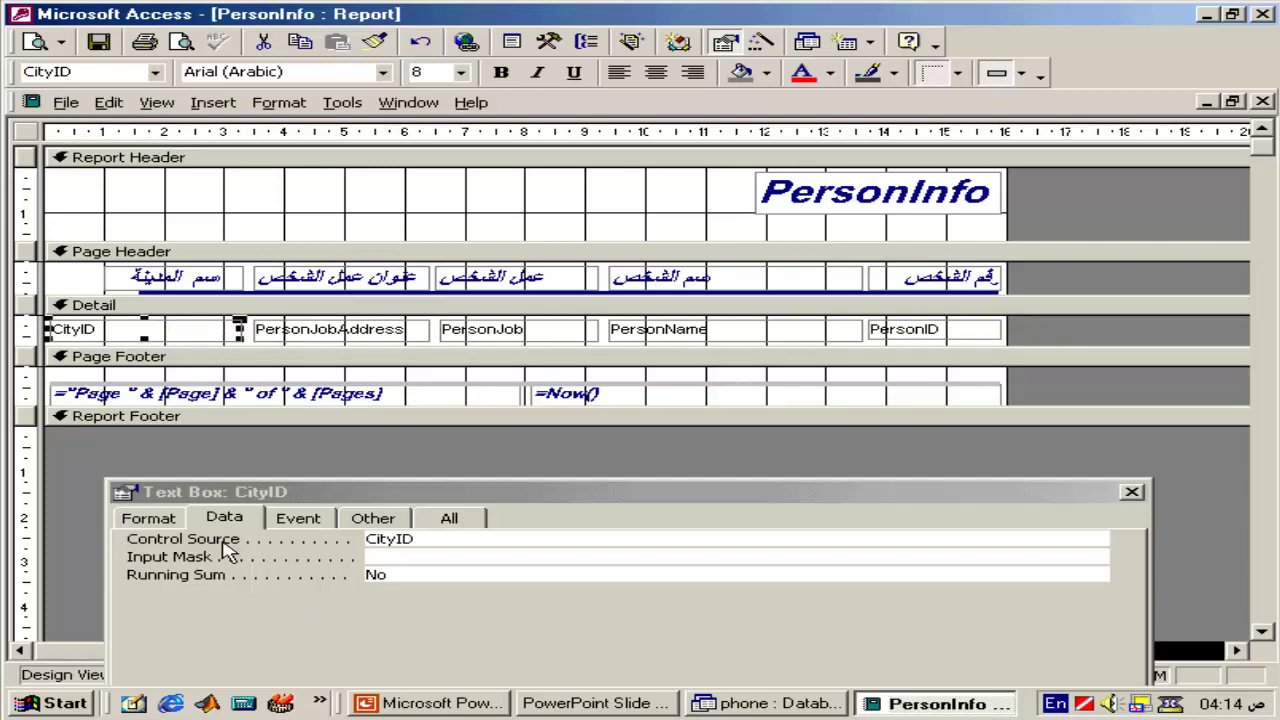
left_click(257, 468)
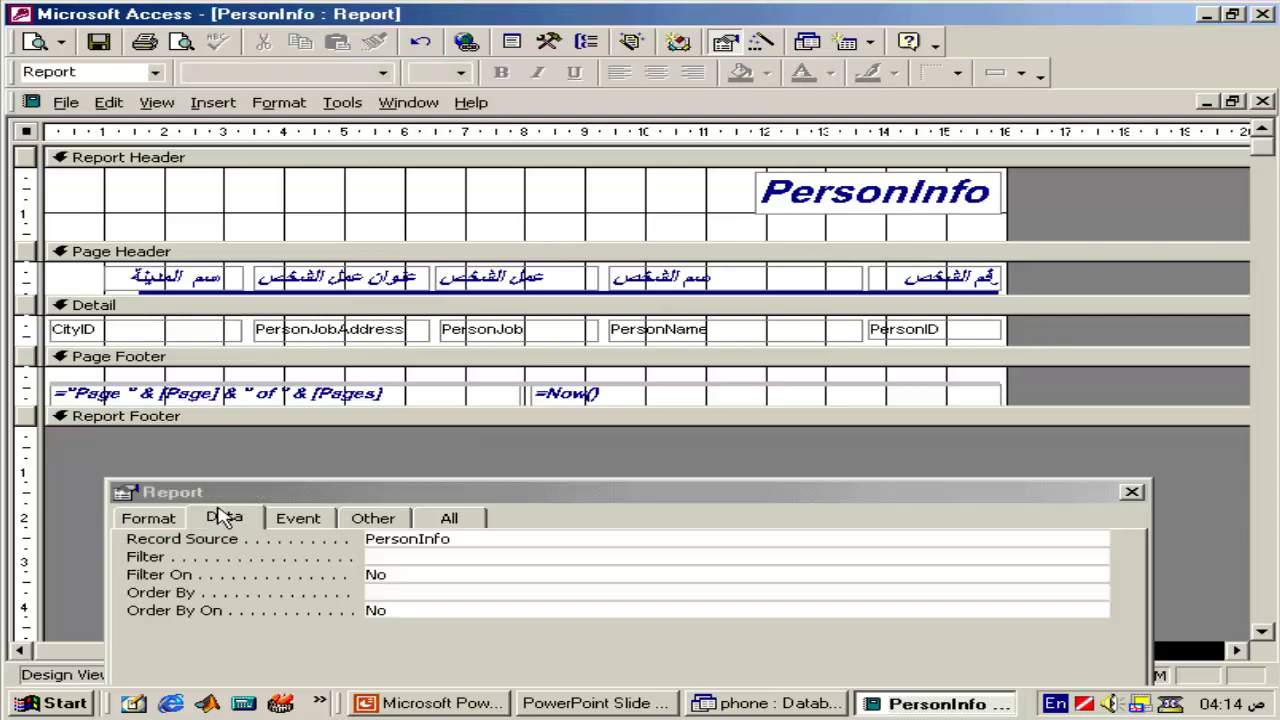
- Start a query for the report's Record Source and add the CityInfo and GovernInfo tables
left_click(1125, 555)
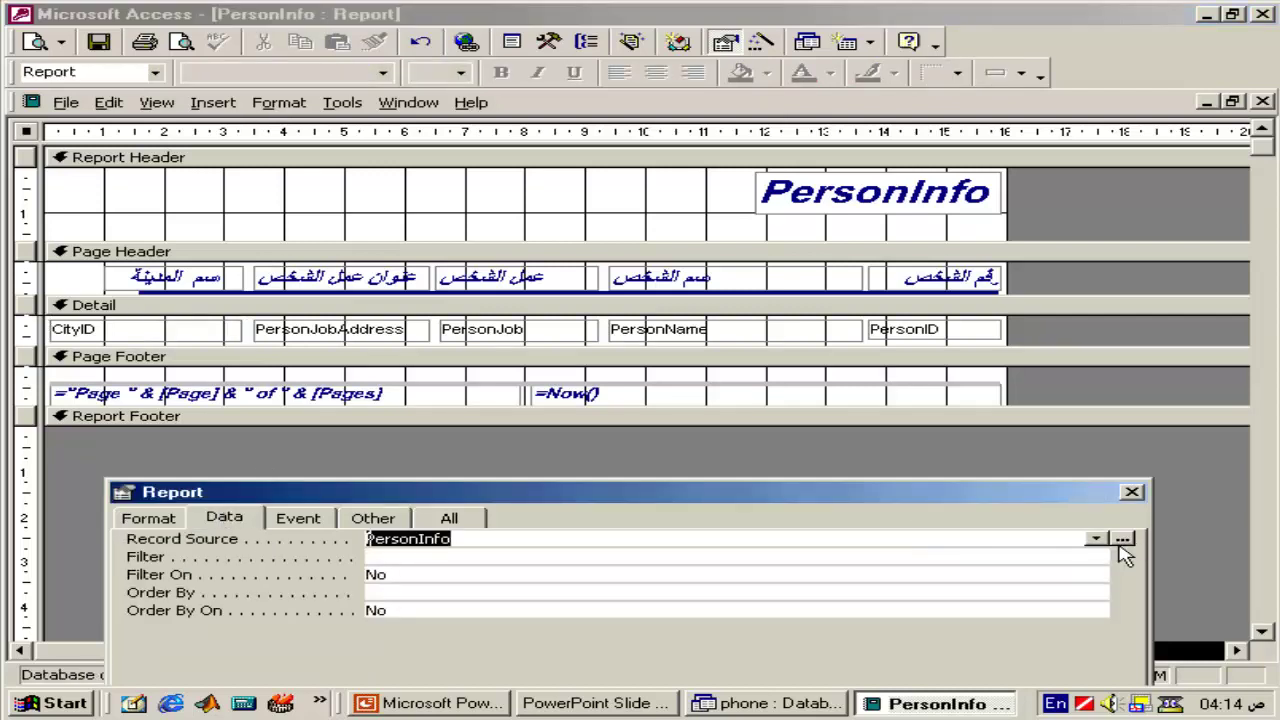
left_click(1123, 541)
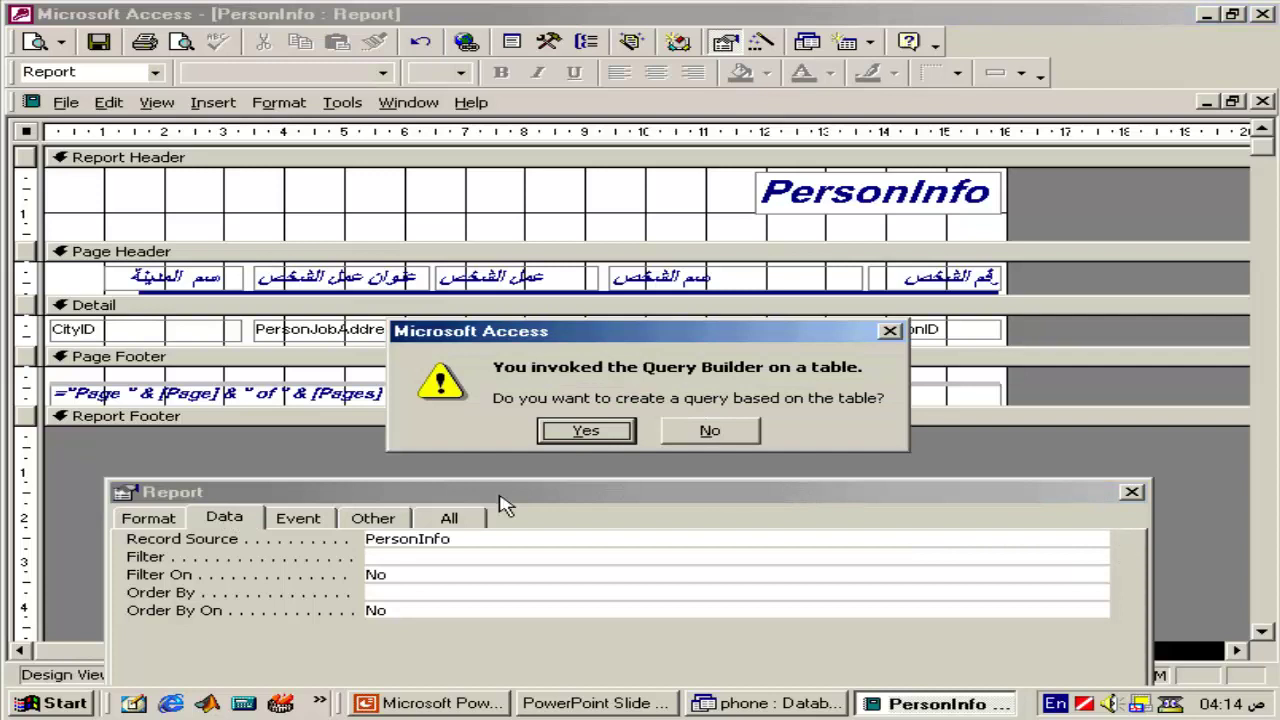
left_click(585, 431)
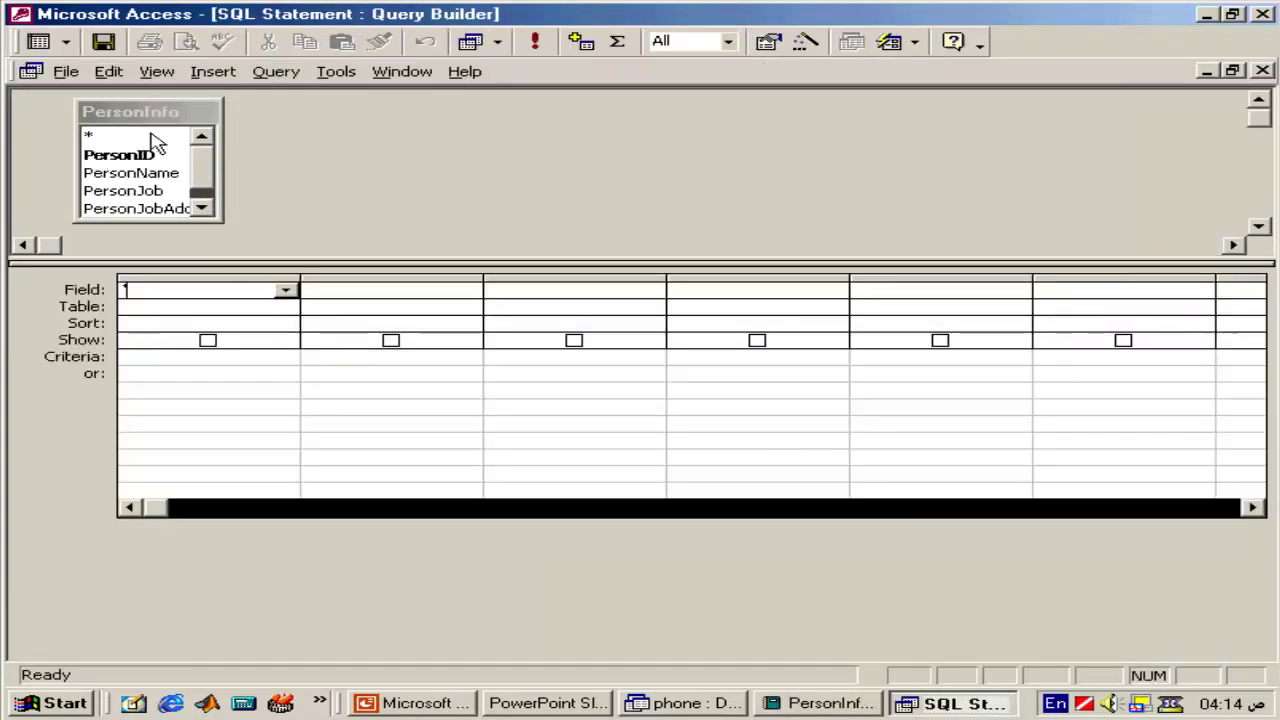
left_click(585, 46)
double_click(551, 358)
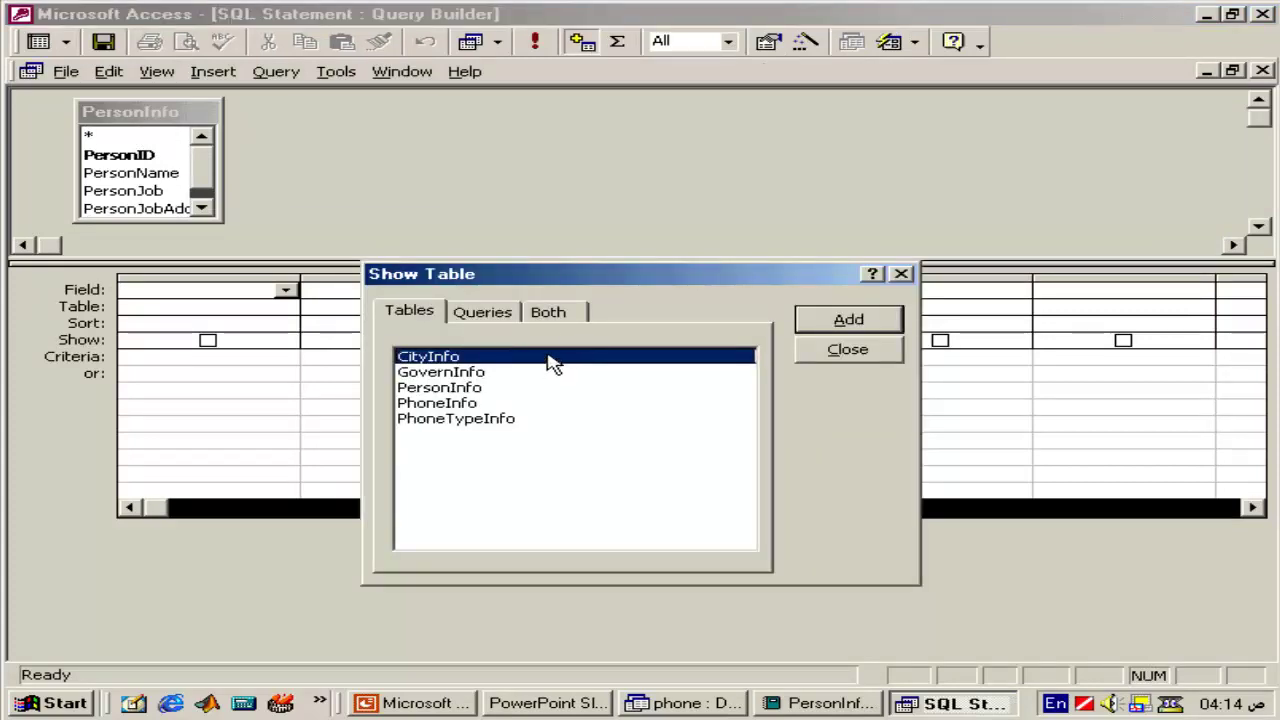
double_click(545, 372)
left_click(865, 350)
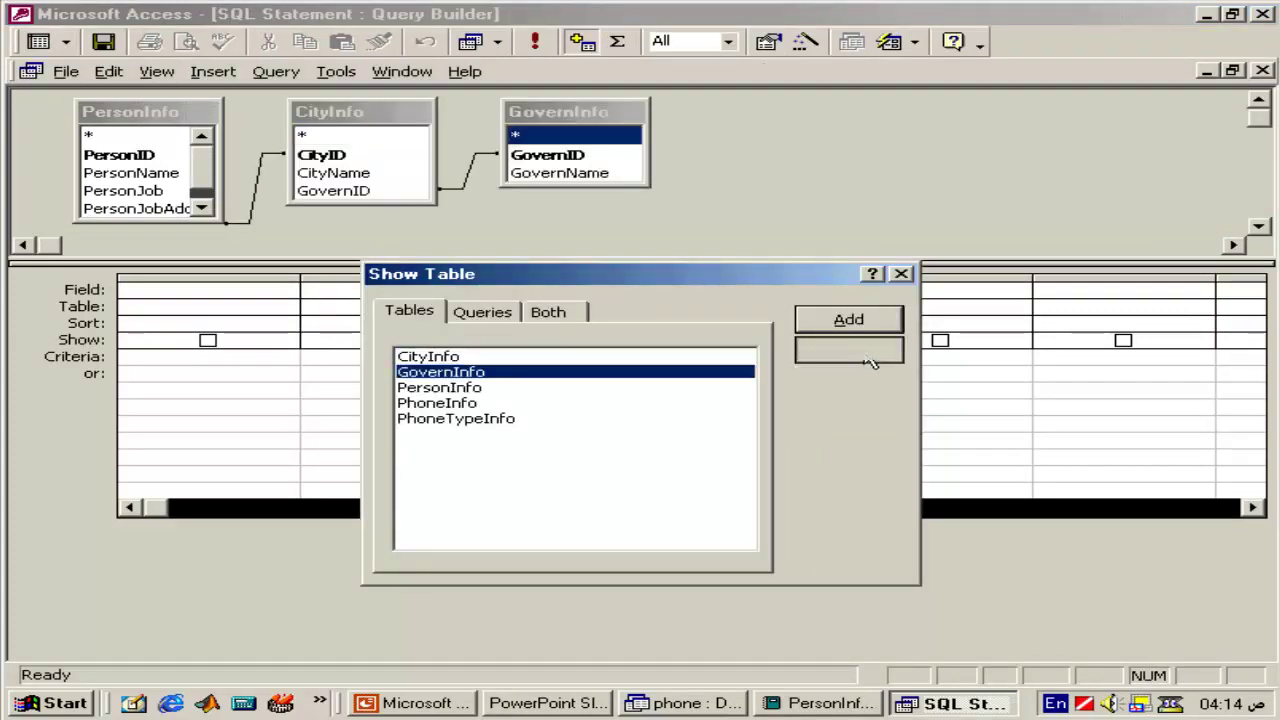
- Add PersonInfo.*, CityName and GovernName to the query and check its results in Datasheet view
double_click(140, 137)
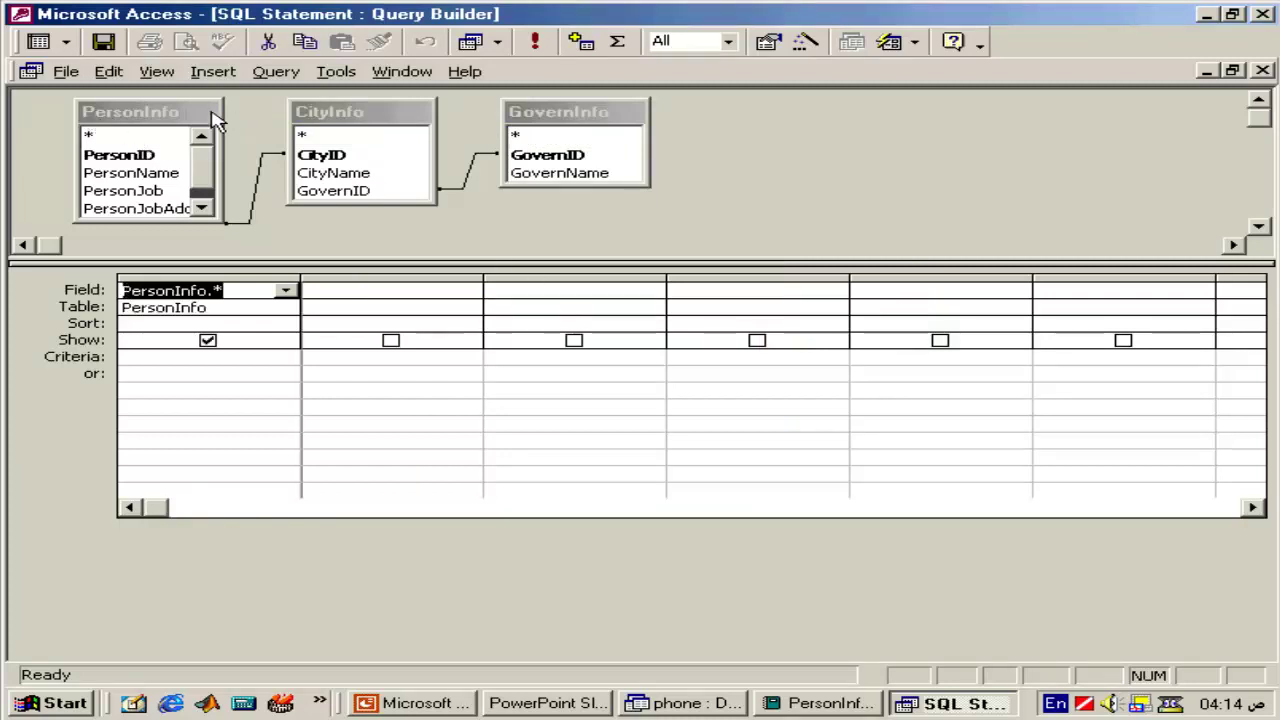
double_click(326, 175)
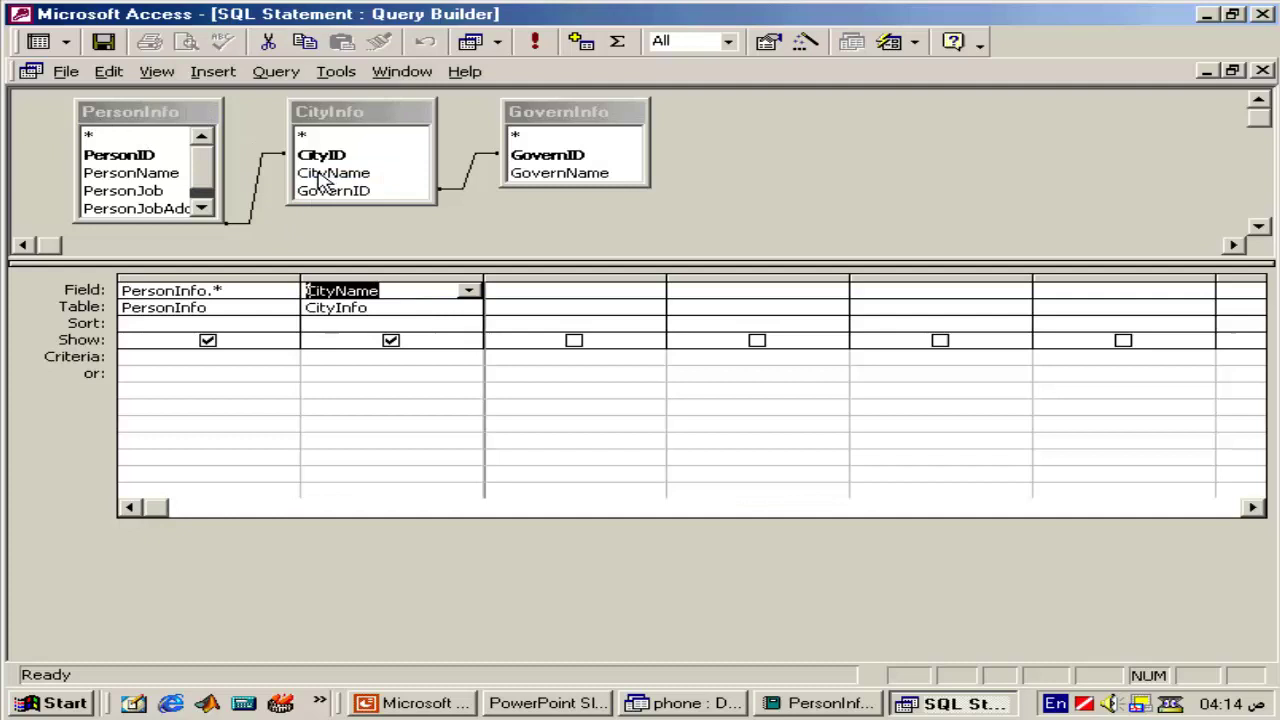
double_click(562, 175)
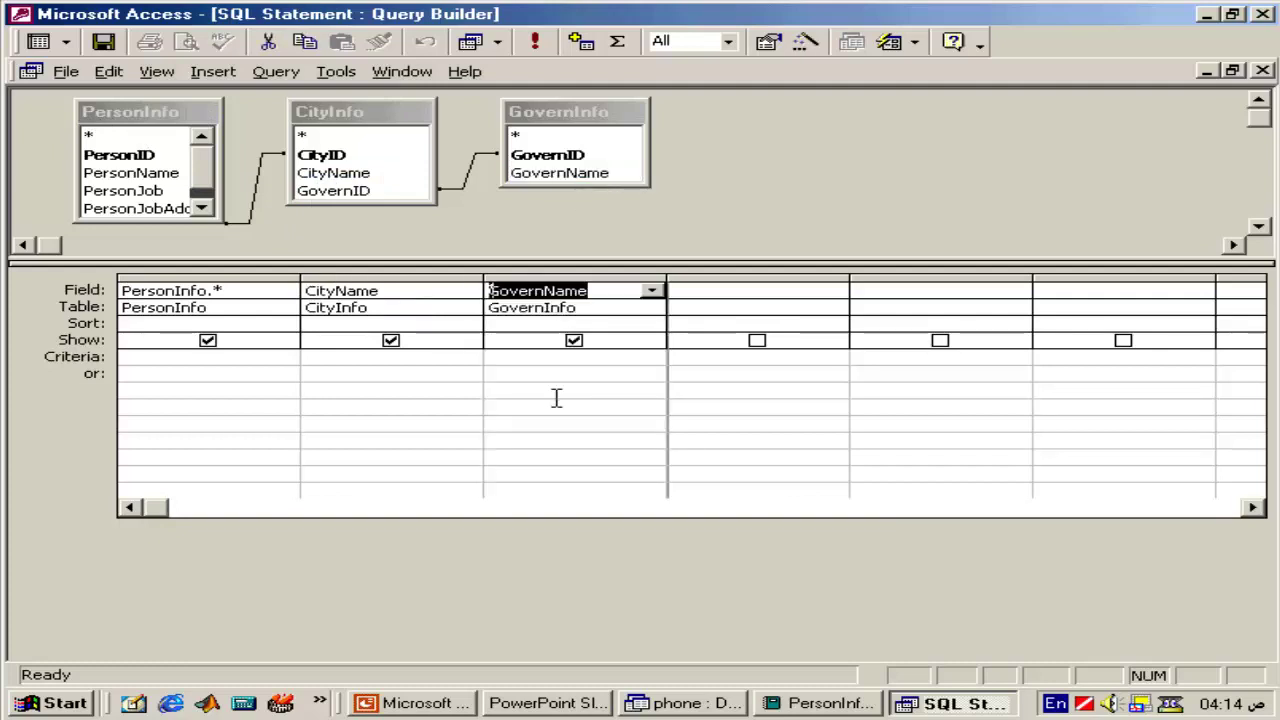
left_click(38, 41)
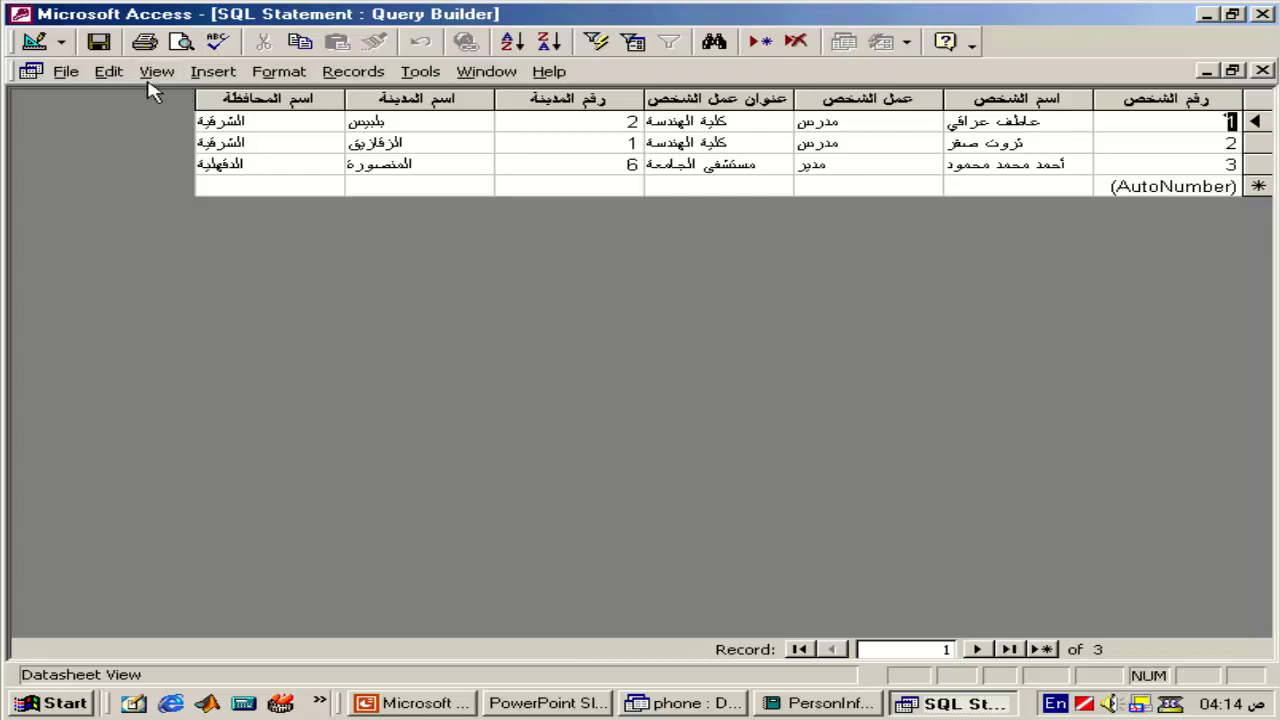
left_click(48, 45)
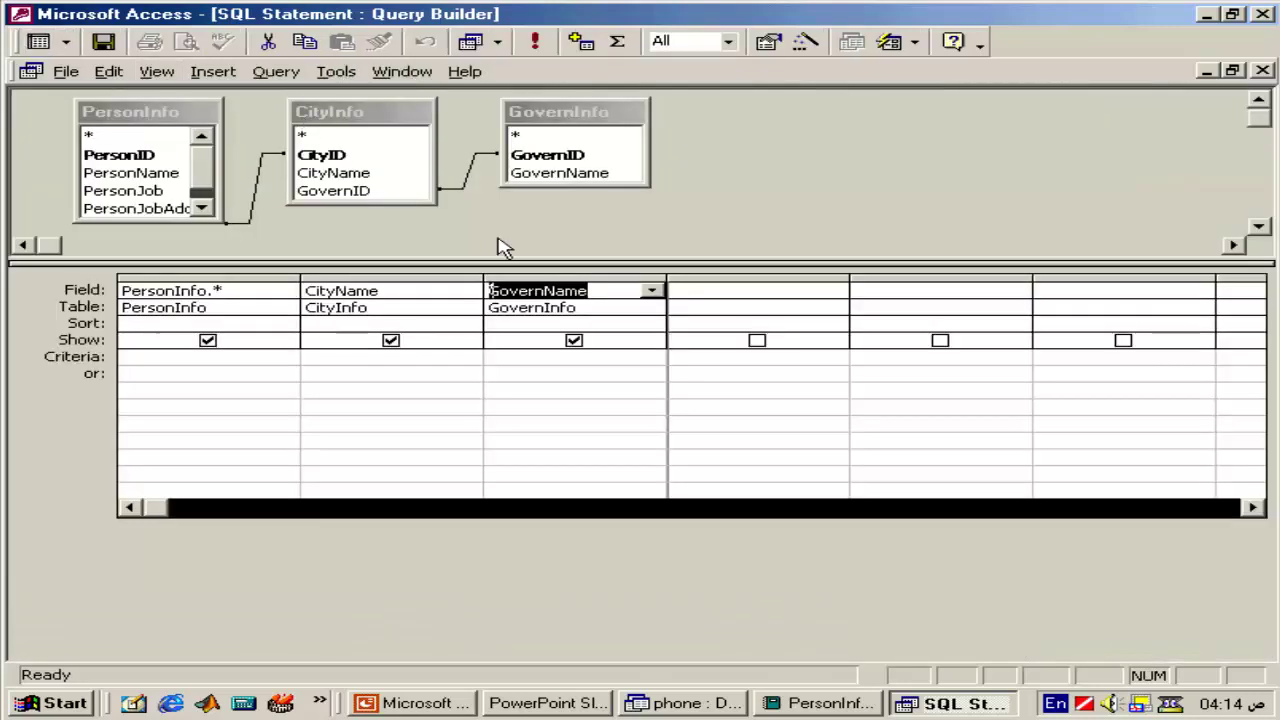
left_click(592, 248)
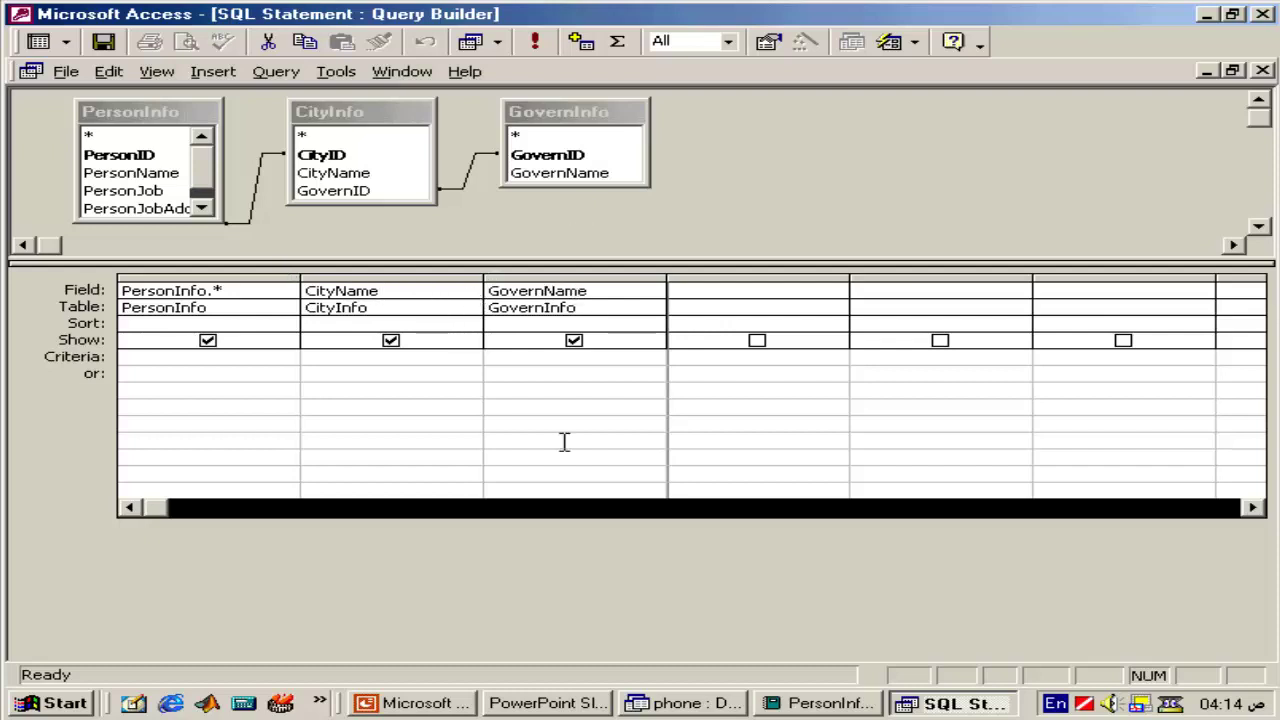
left_click(323, 357)
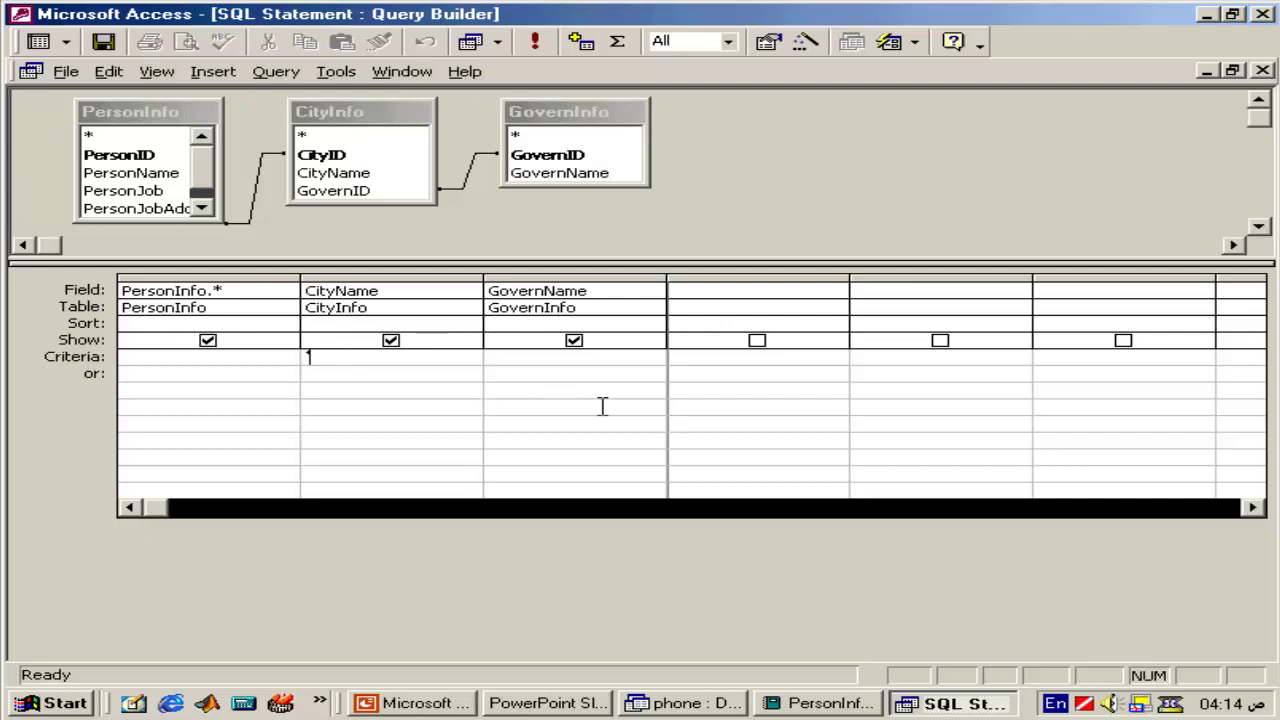
left_click(40, 41)
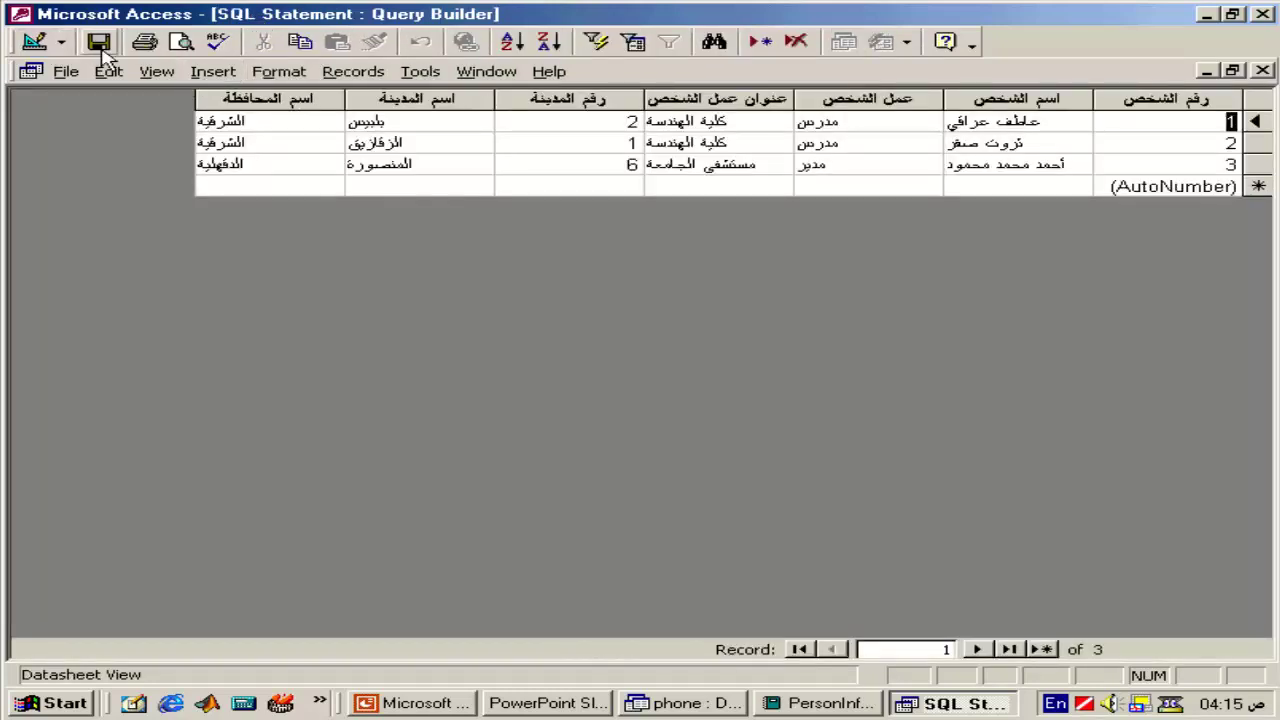
left_click(42, 43)
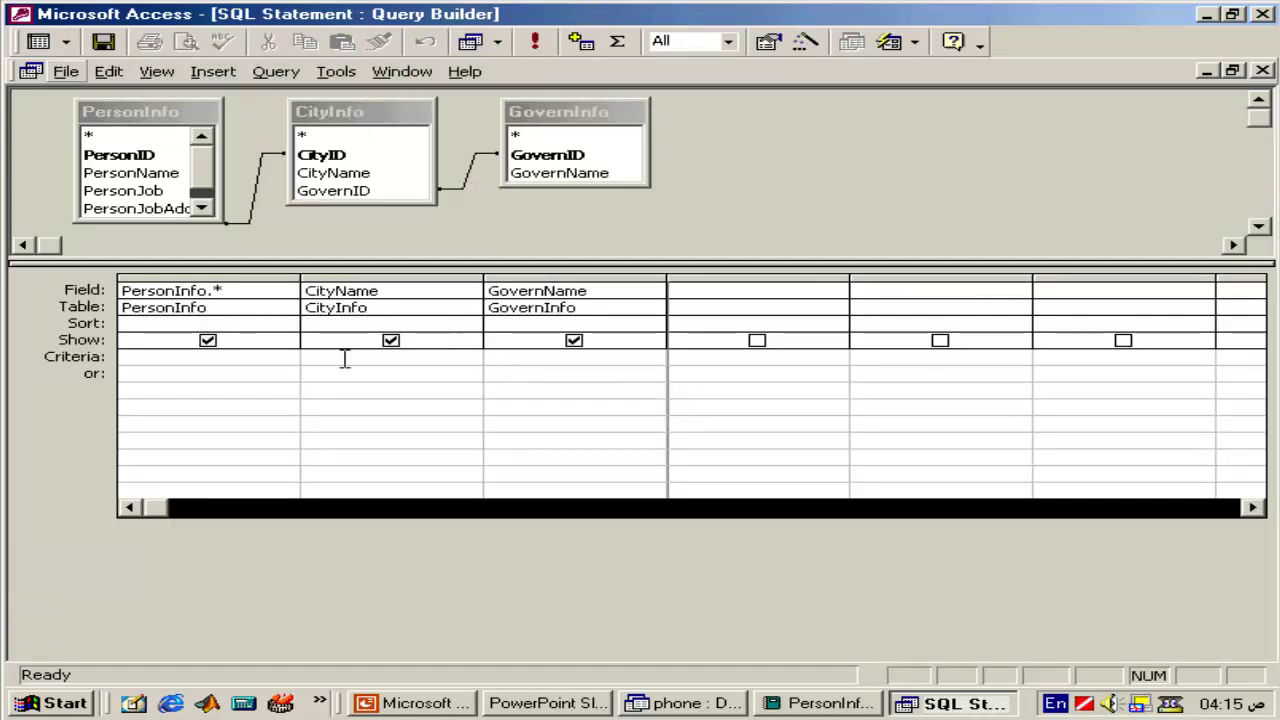
- Build the expression [CityInfo]![CityName] in the CityName criteria cell with the Expression Builder
right_click(325, 364)
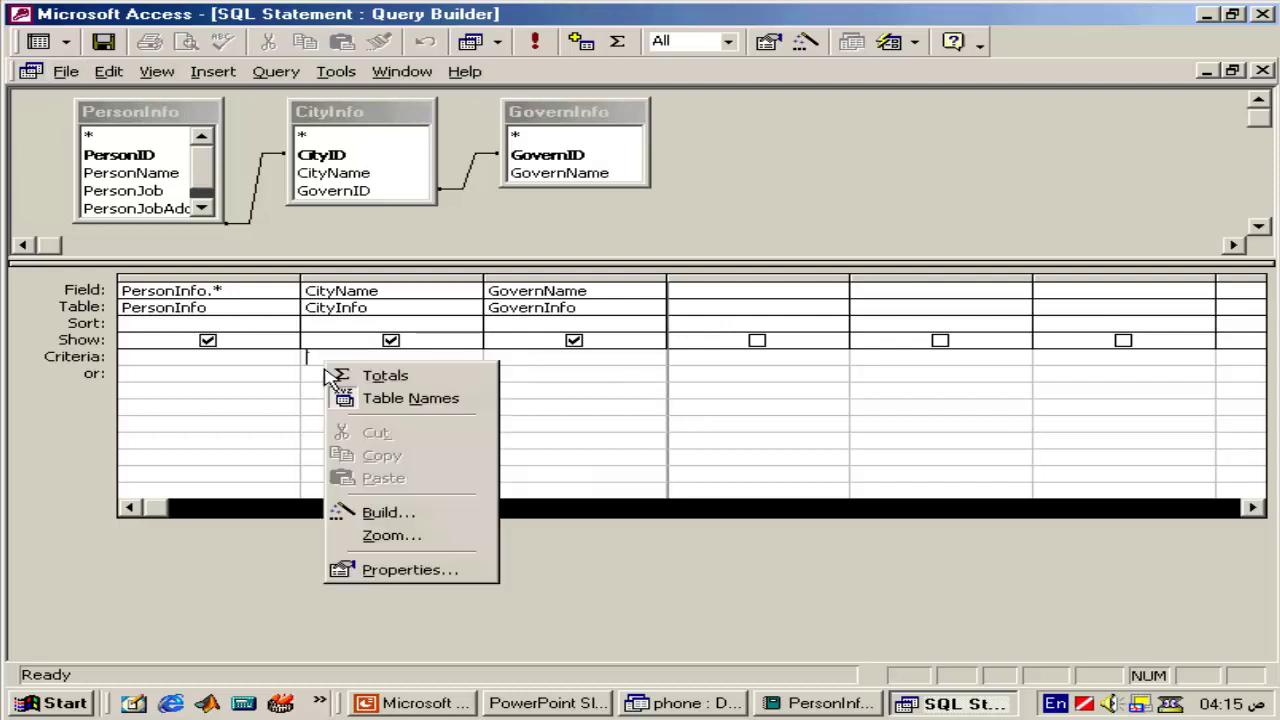
left_click(413, 515)
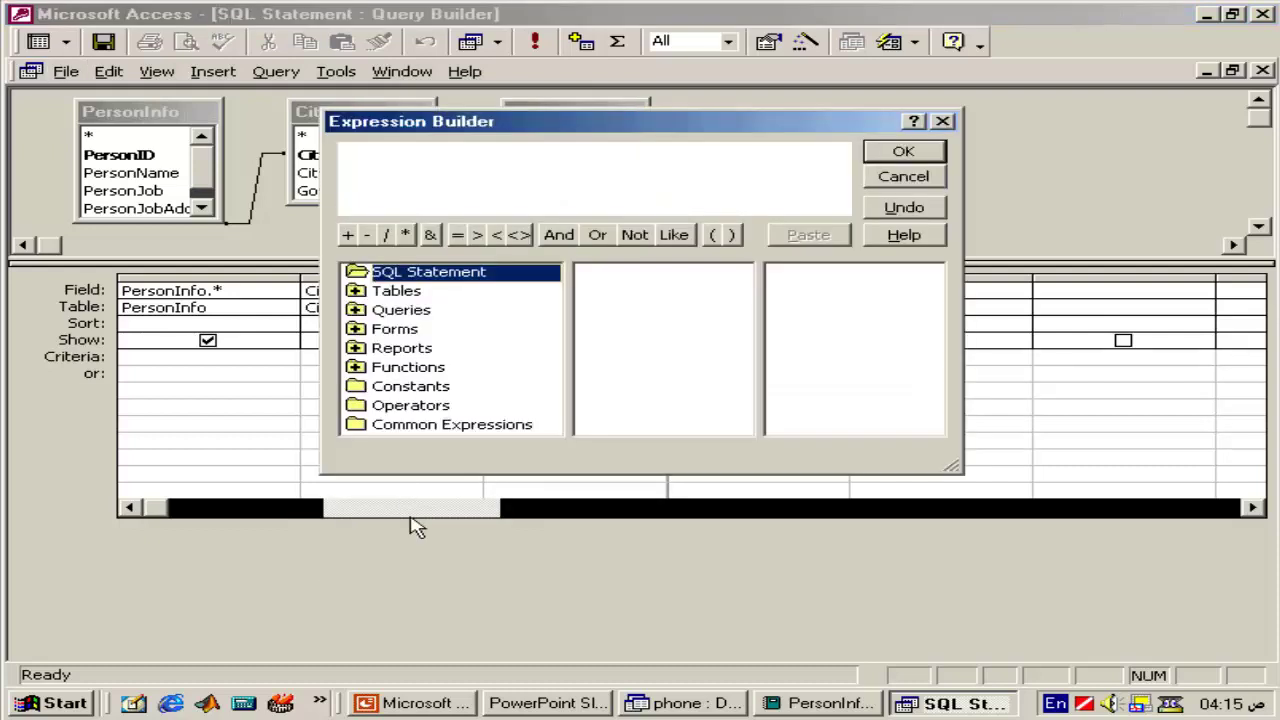
left_click(398, 291)
left_click(451, 300)
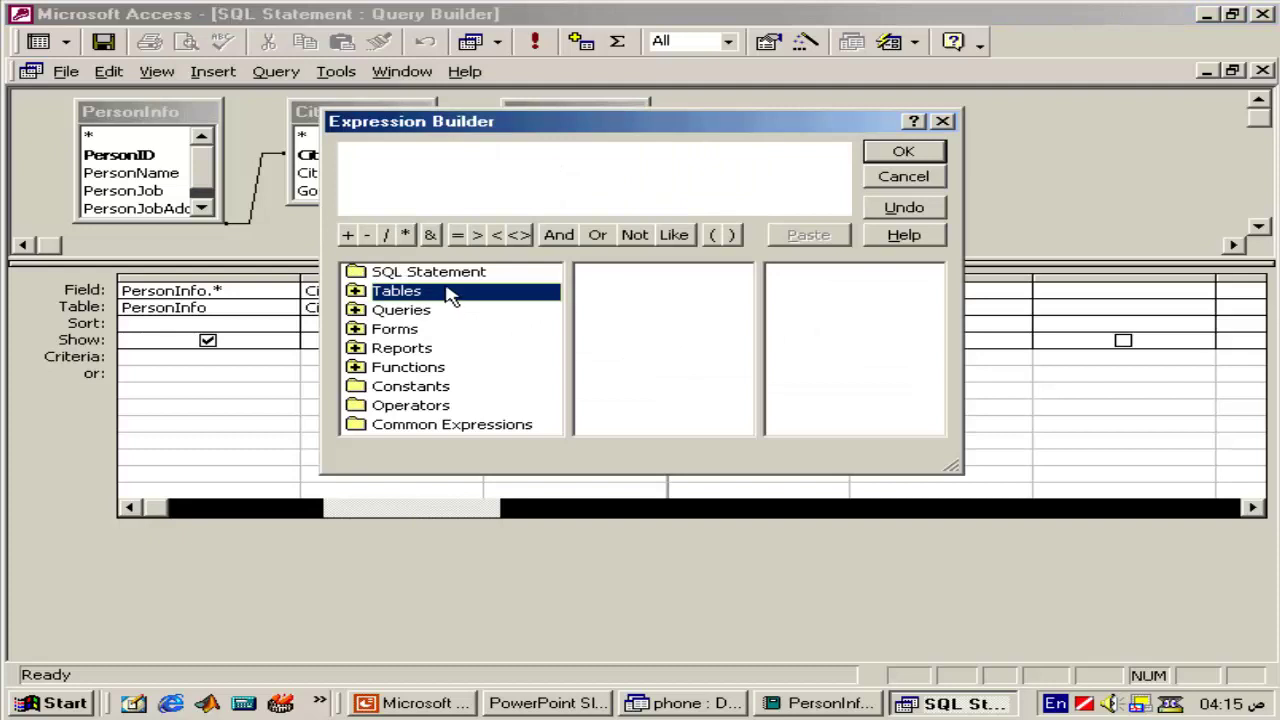
double_click(451, 297)
left_click(462, 310)
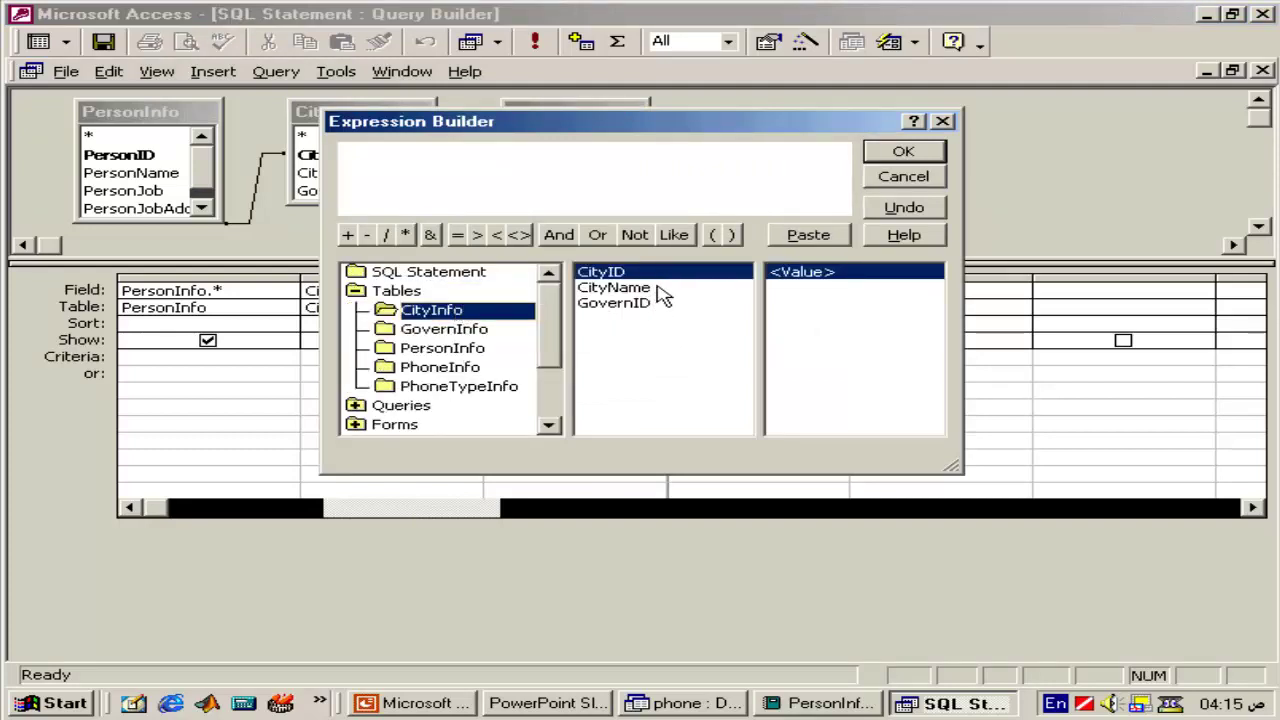
double_click(613, 287)
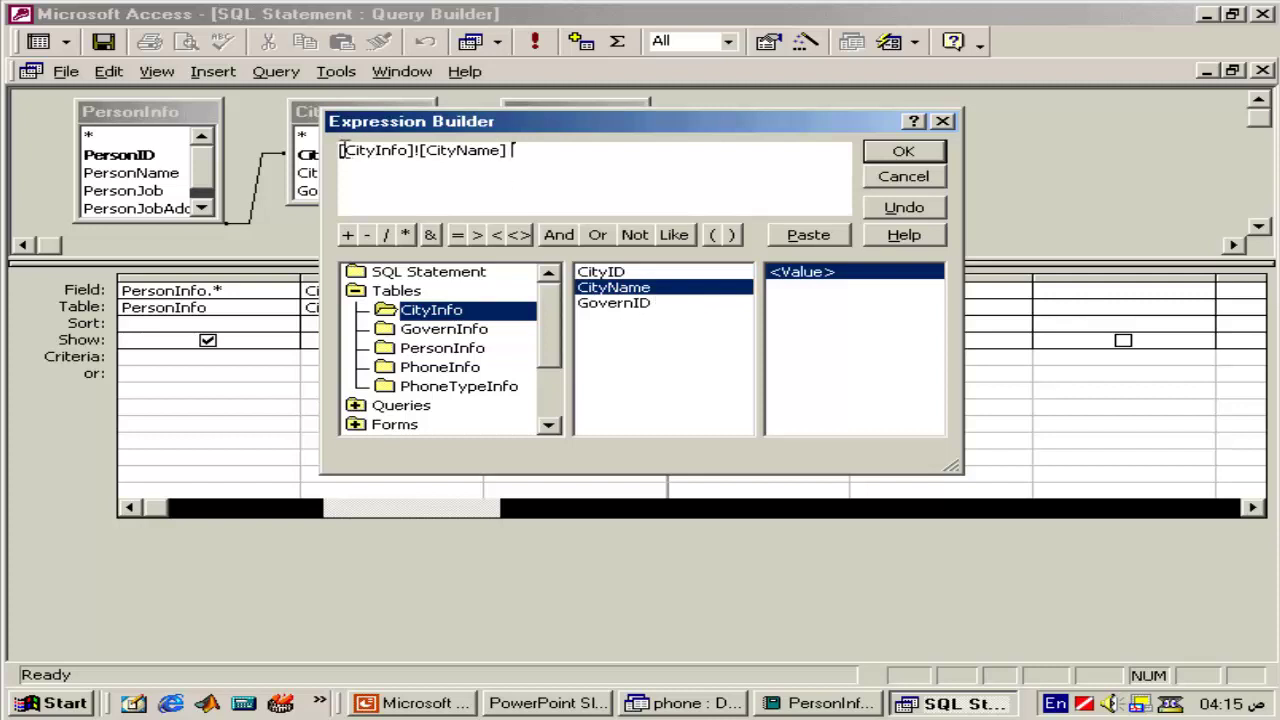
left_click_drag(535, 148, 338, 152)
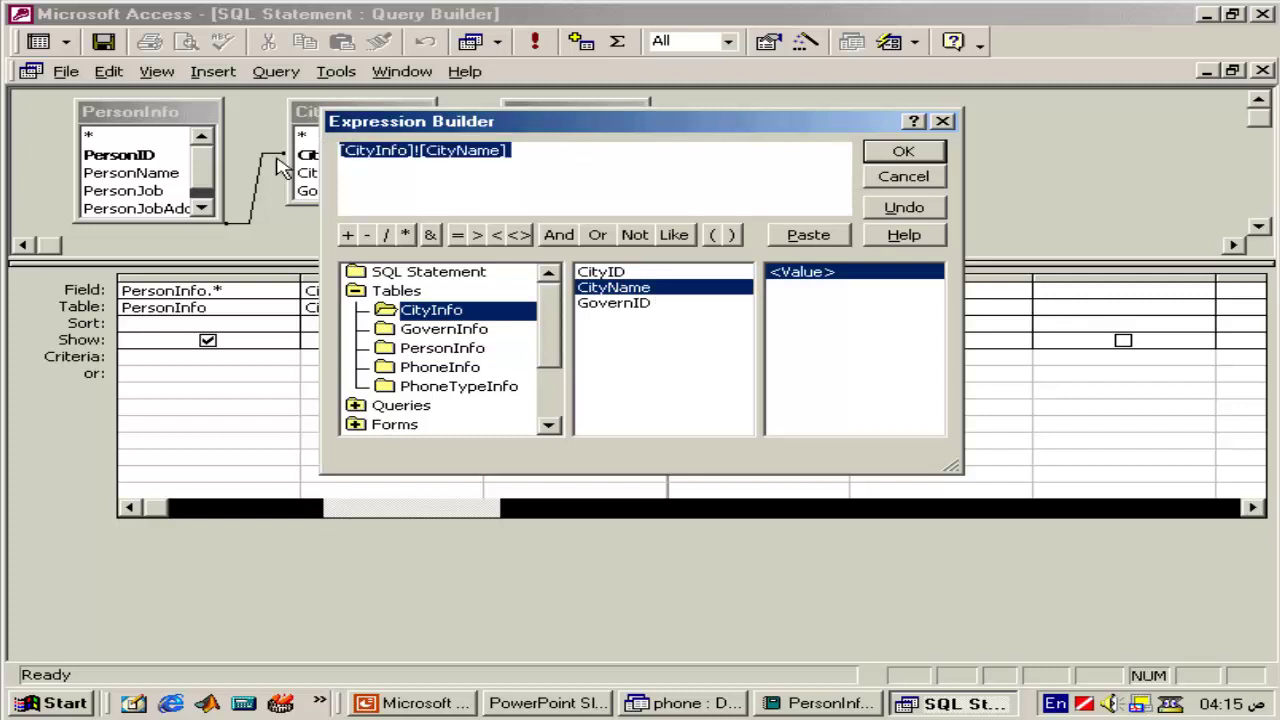
left_click(903, 152)
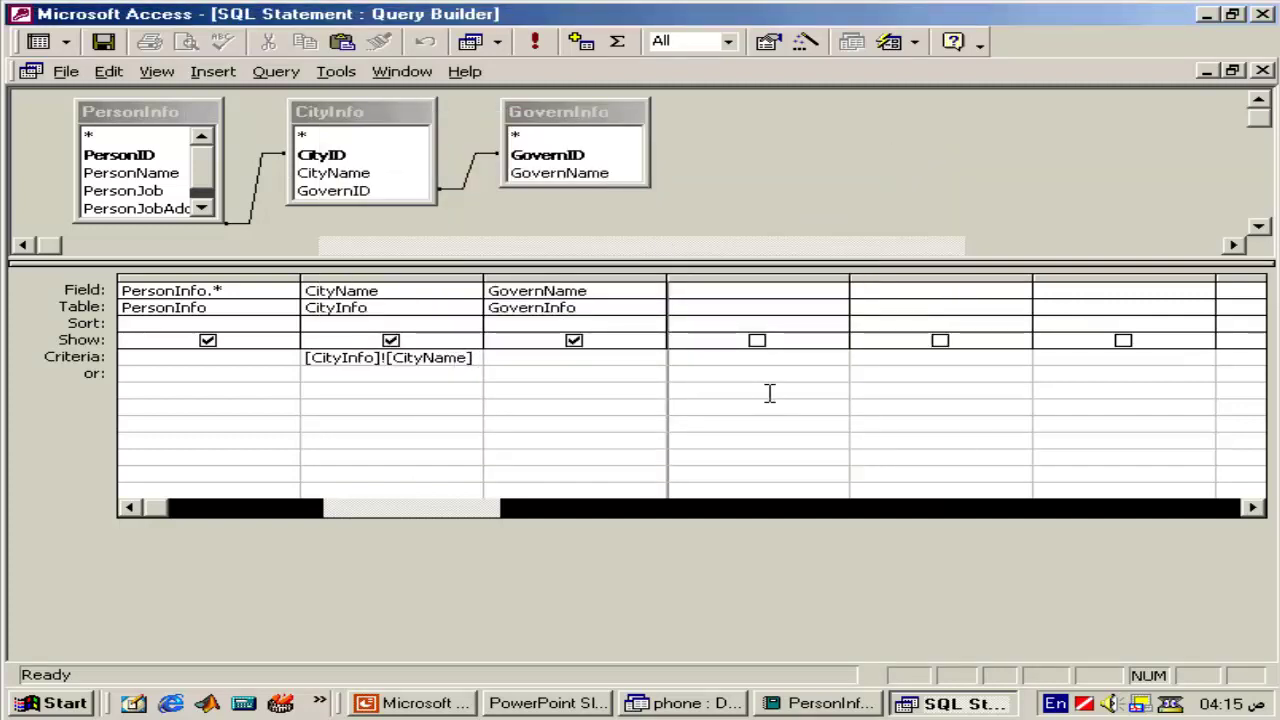
- Move that expression from the criteria cell into the fourth column's Field cell, committing it as Expr1
key("shift+Home")
key("ctrl+c")
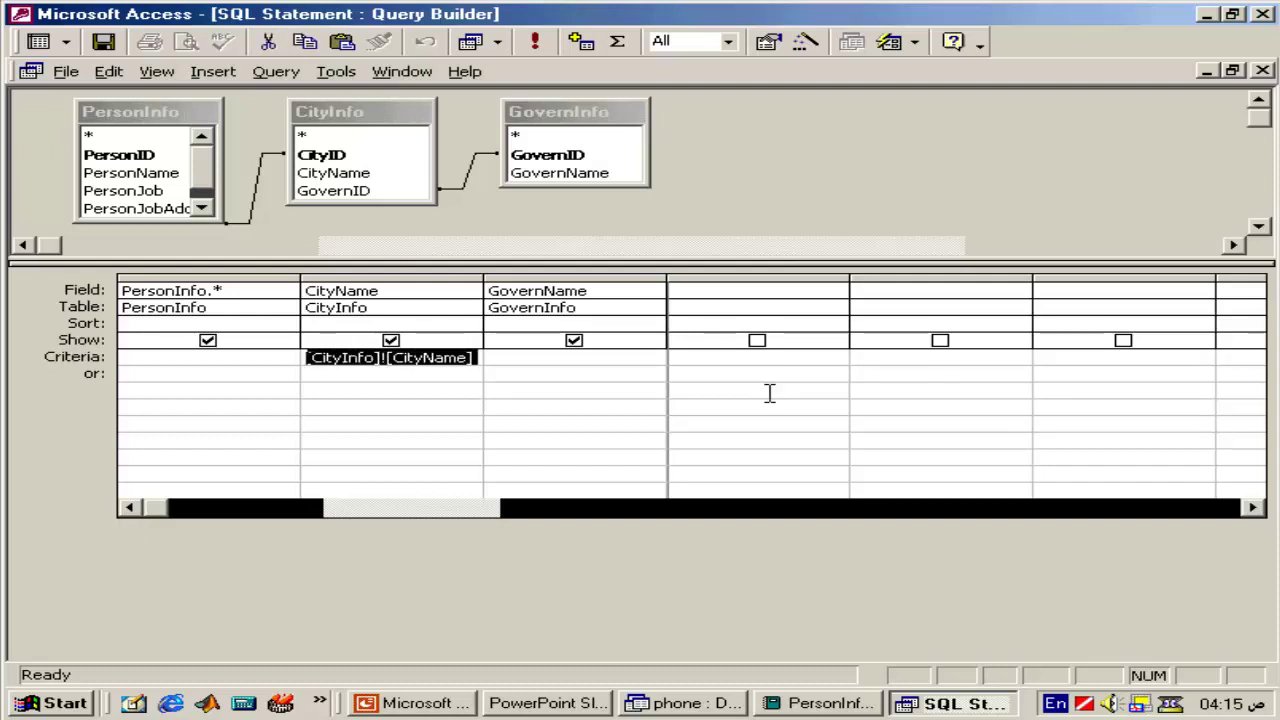
key("Delete")
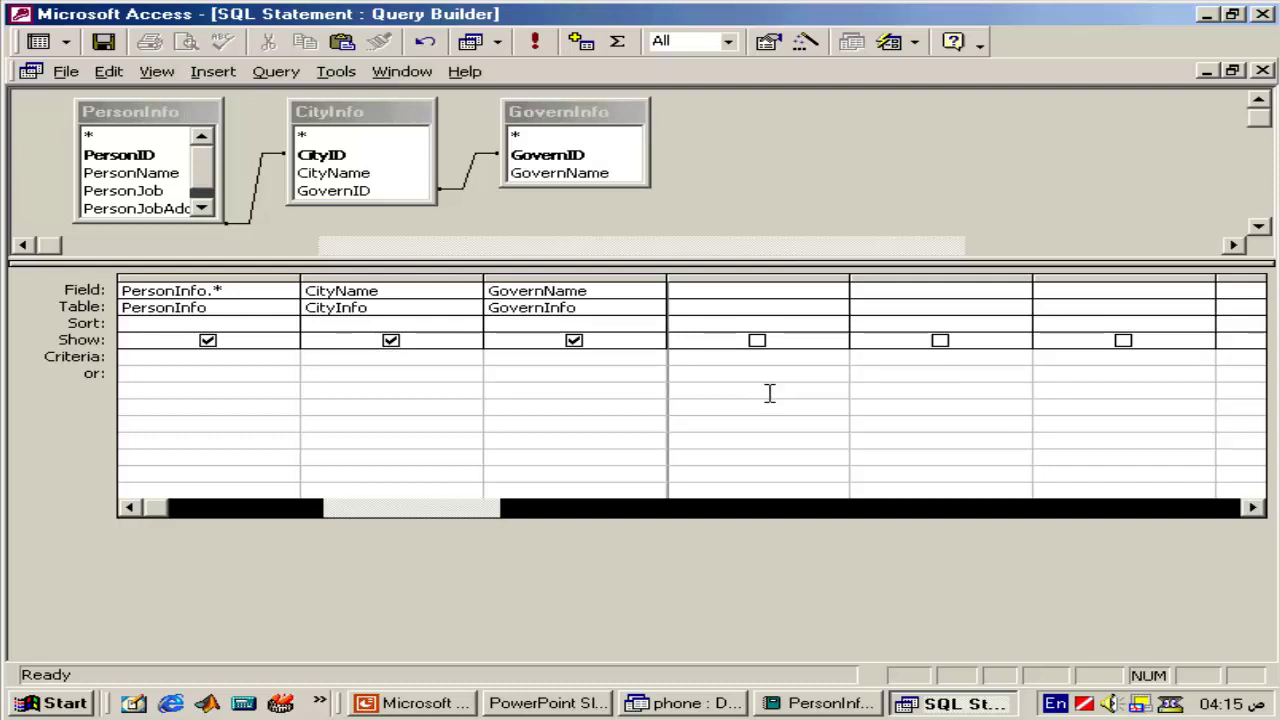
key("Tab")
key("Tab")
key("Up")
key("Up")
key("Up")
key("Up")
key("ctrl+v")
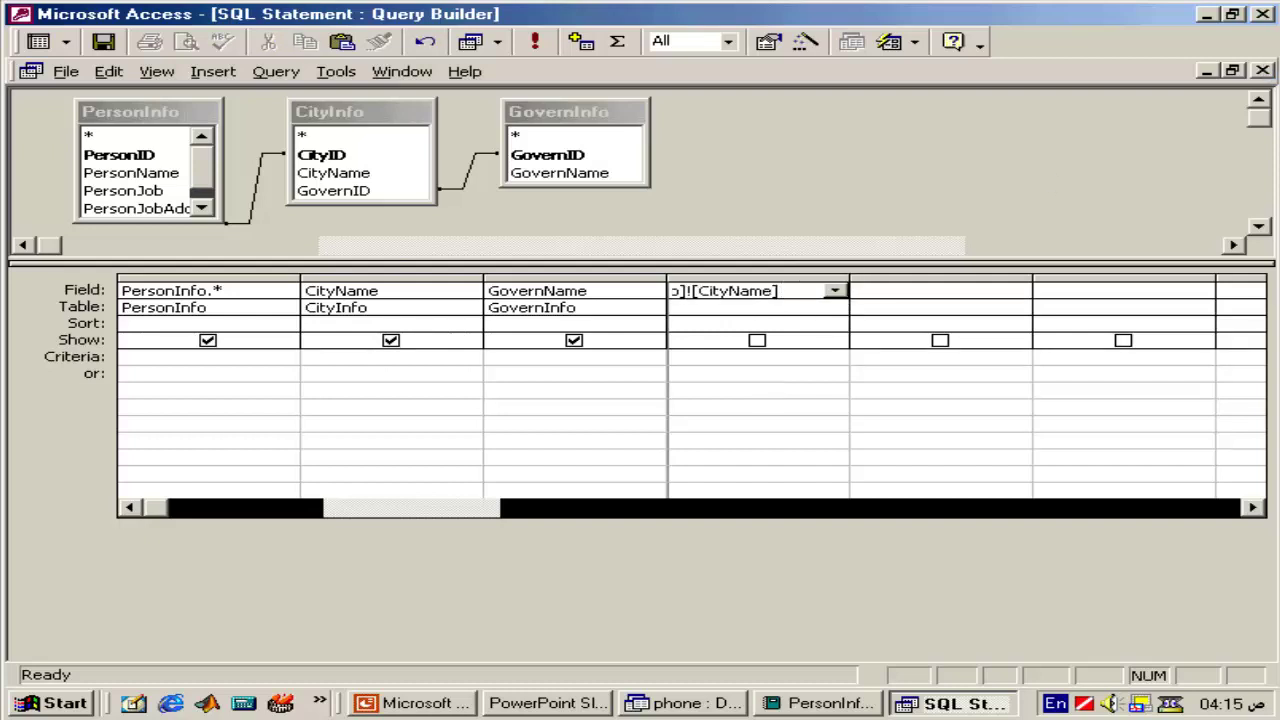
left_click_drag(849, 280, 1145, 290)
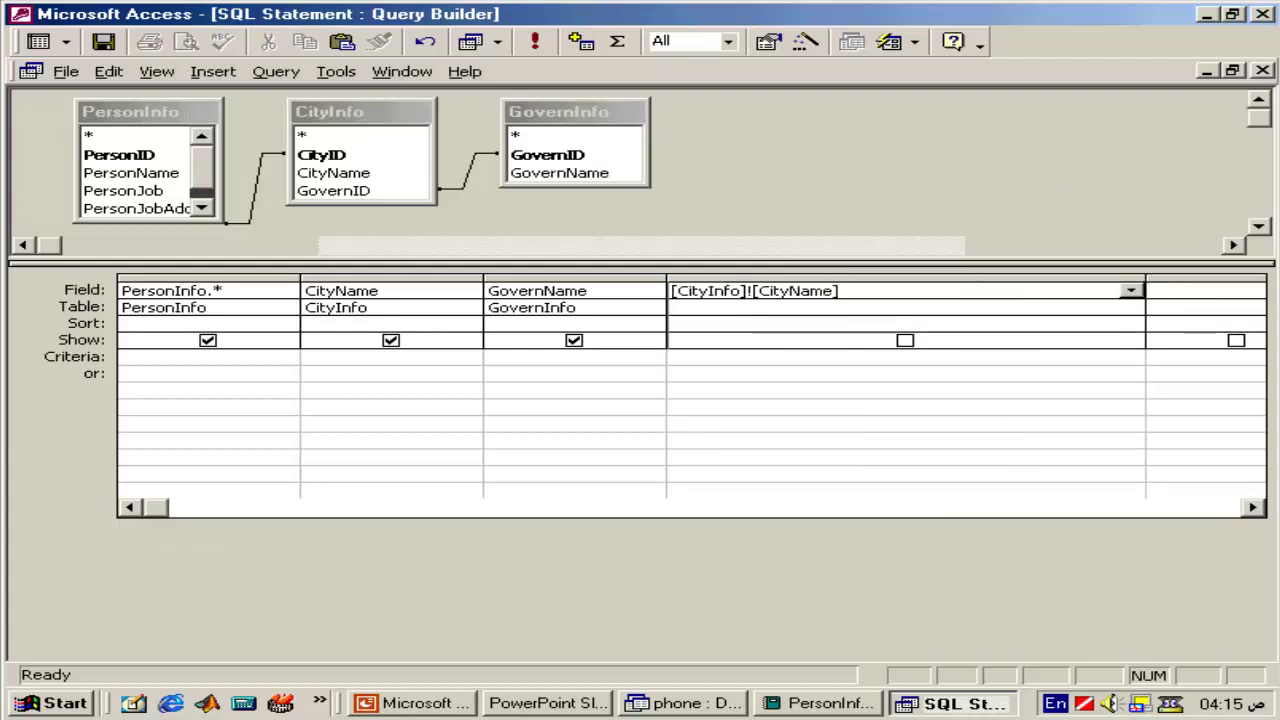
left_click(581, 356)
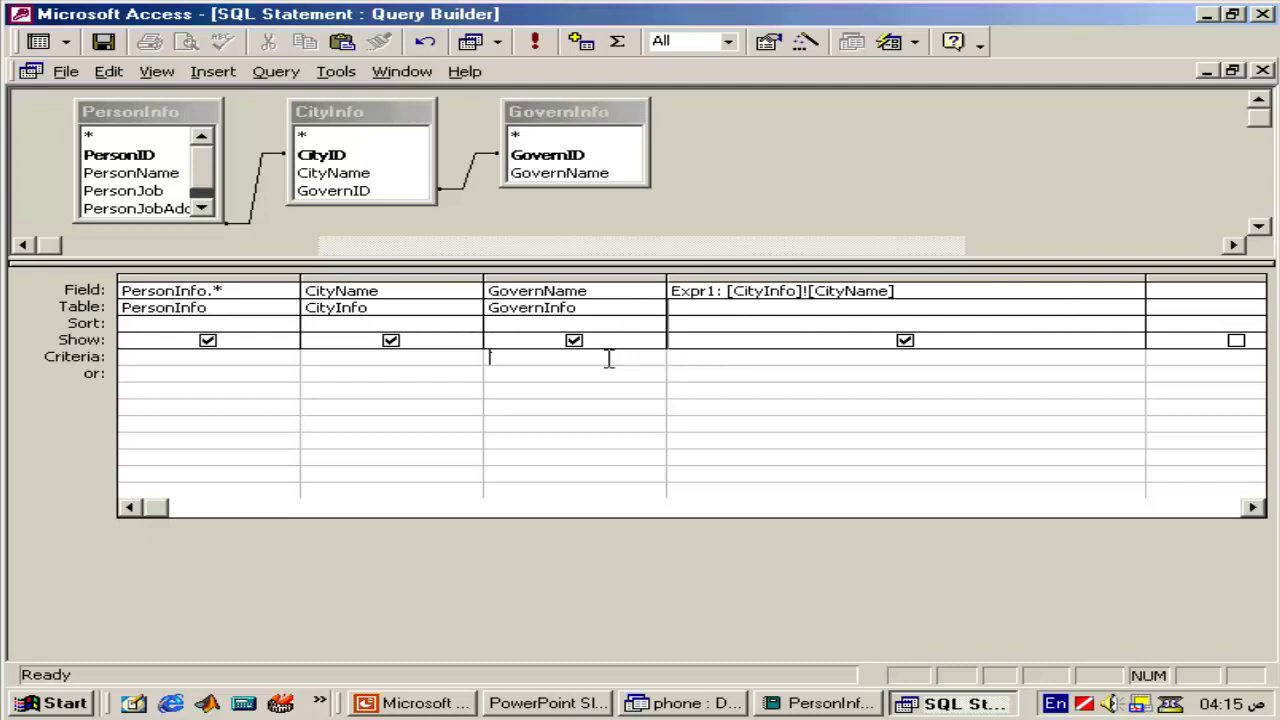
- Build the expression [GovernInfo]![GovernName] with the Expression Builder
right_click(560, 357)
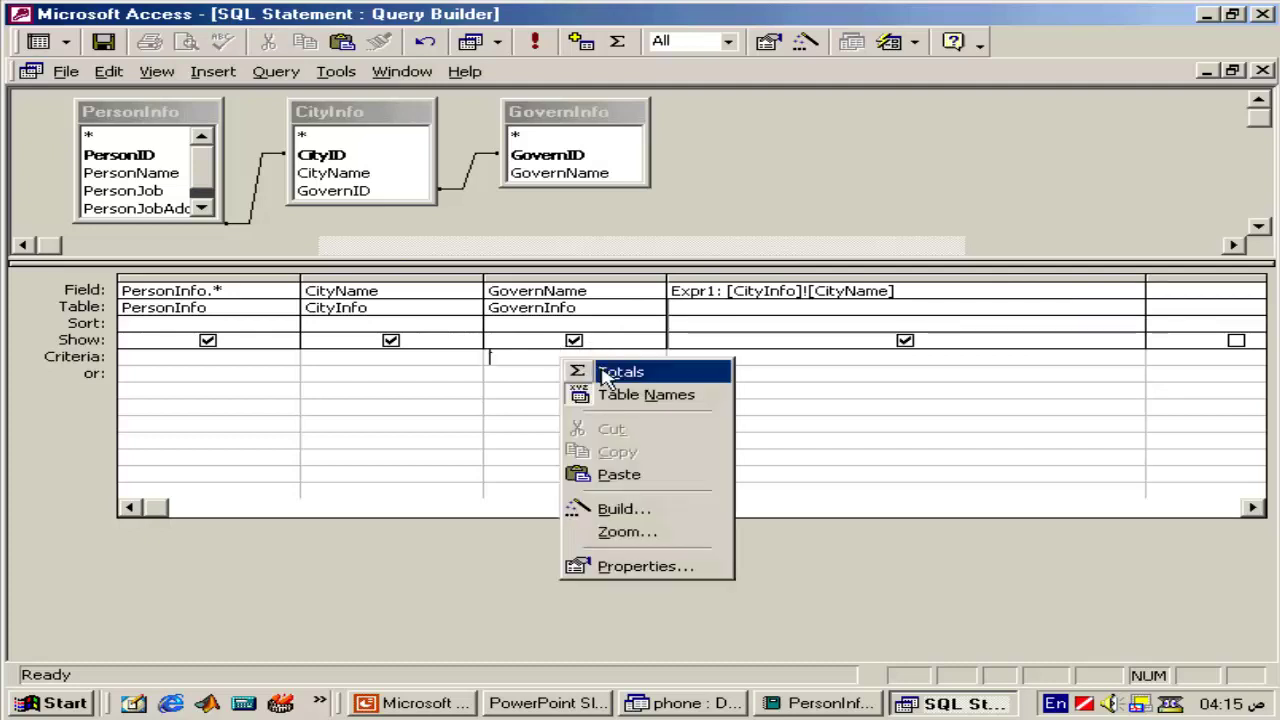
left_click(615, 508)
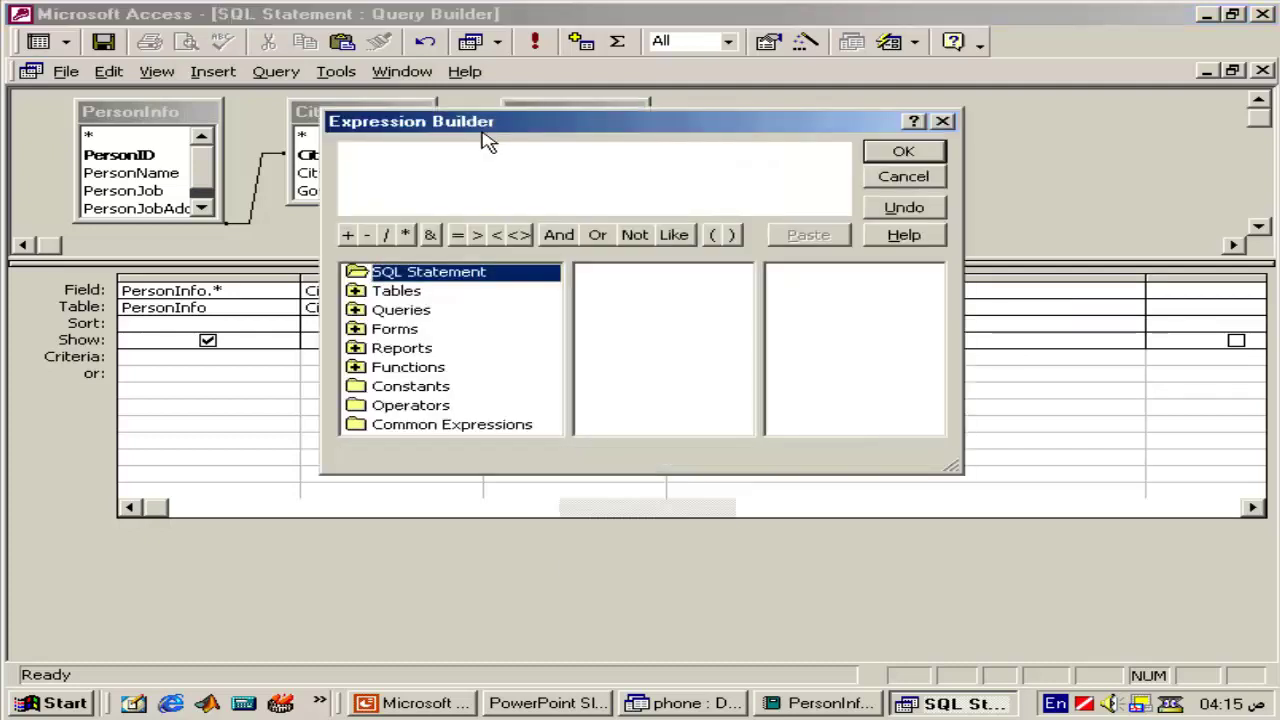
double_click(430, 292)
left_click(456, 327)
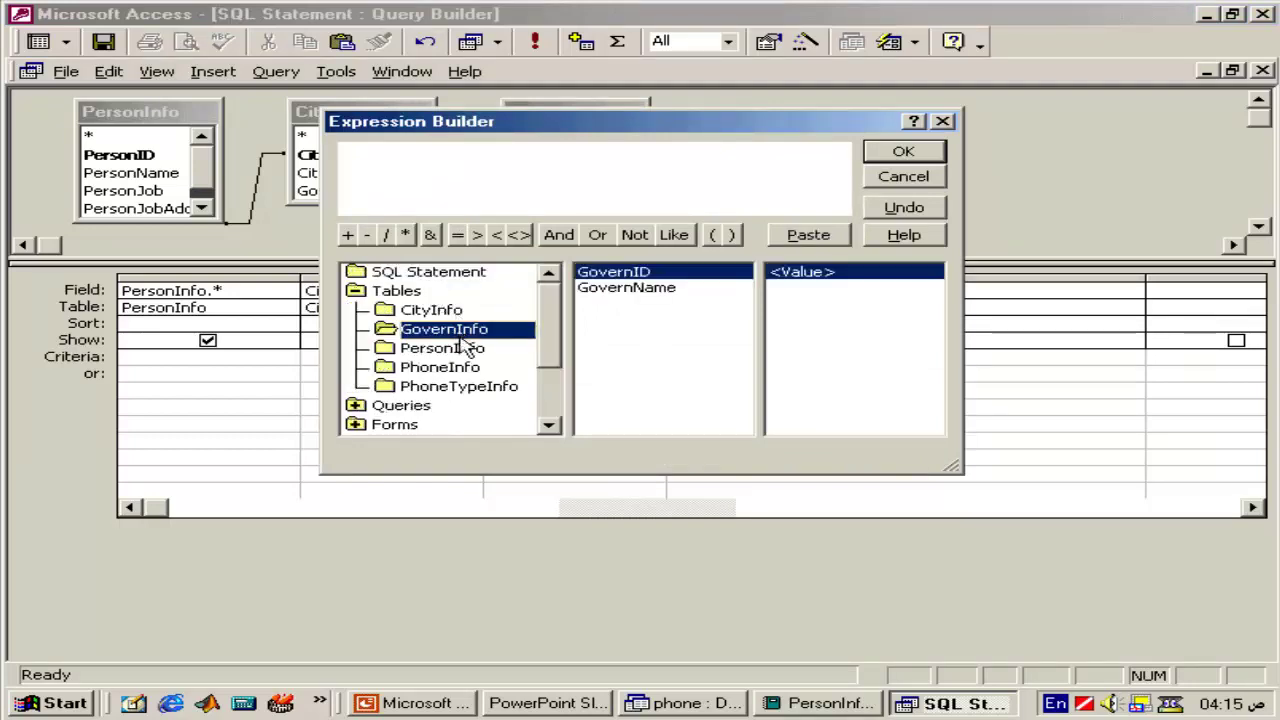
left_click(625, 288)
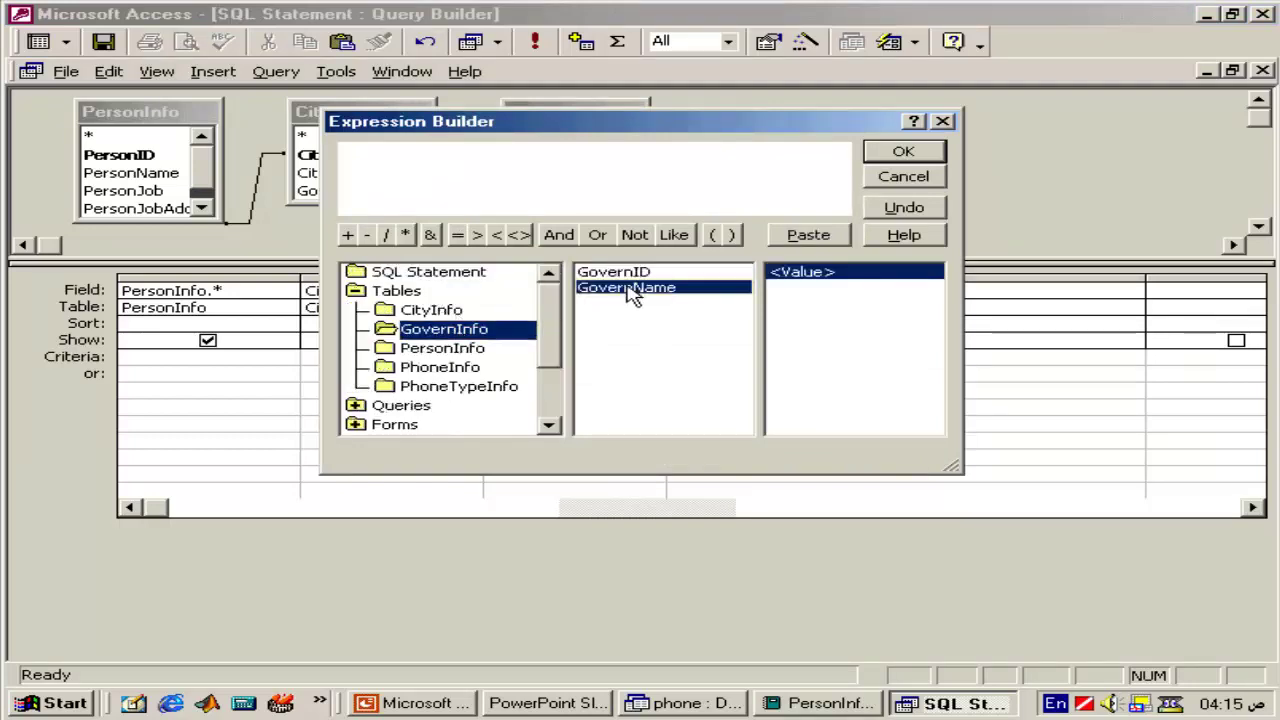
double_click(718, 287)
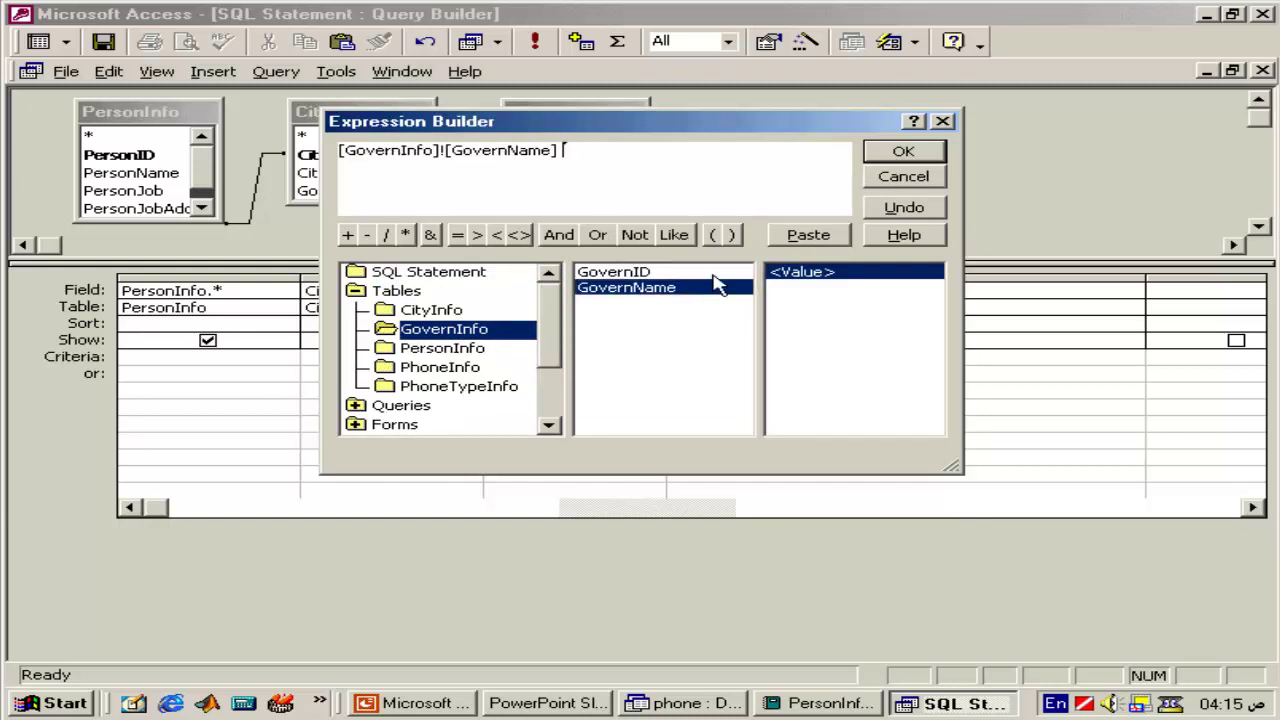
left_click(903, 155)
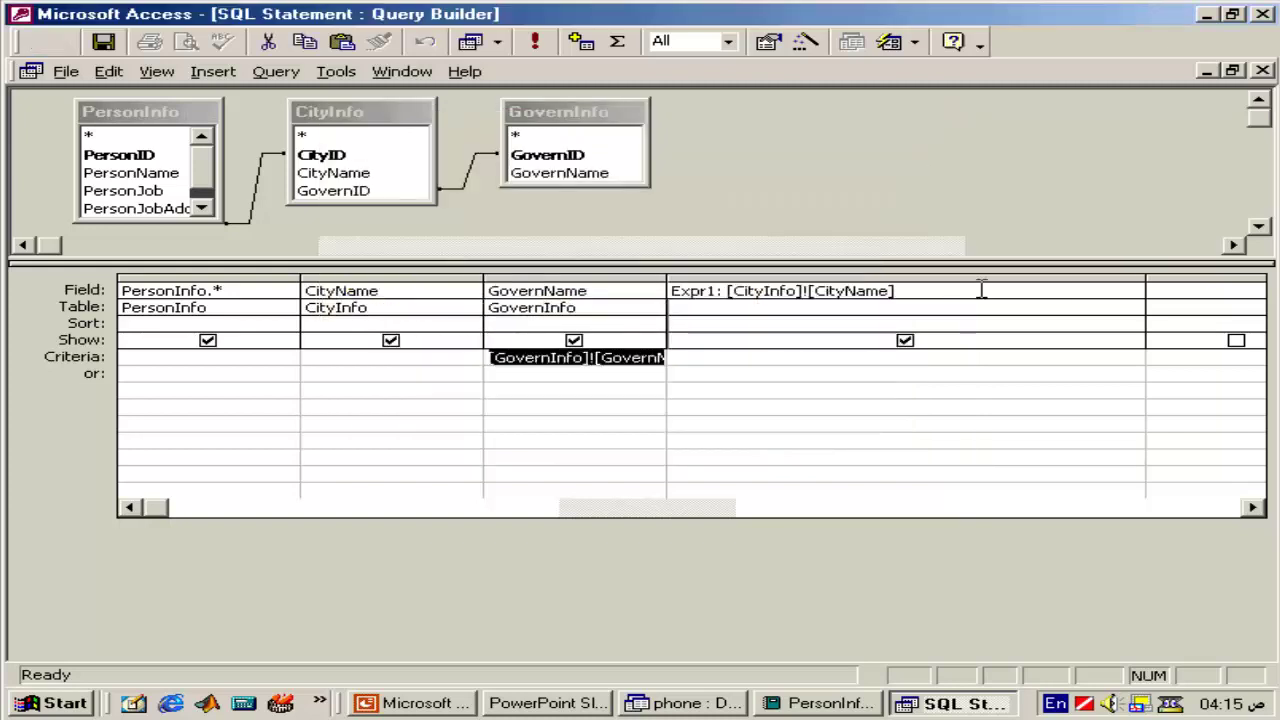
- Append +" - "+[GovernInfo]![GovernName] to Expr1 and run the query to view combined values
left_click(982, 289)
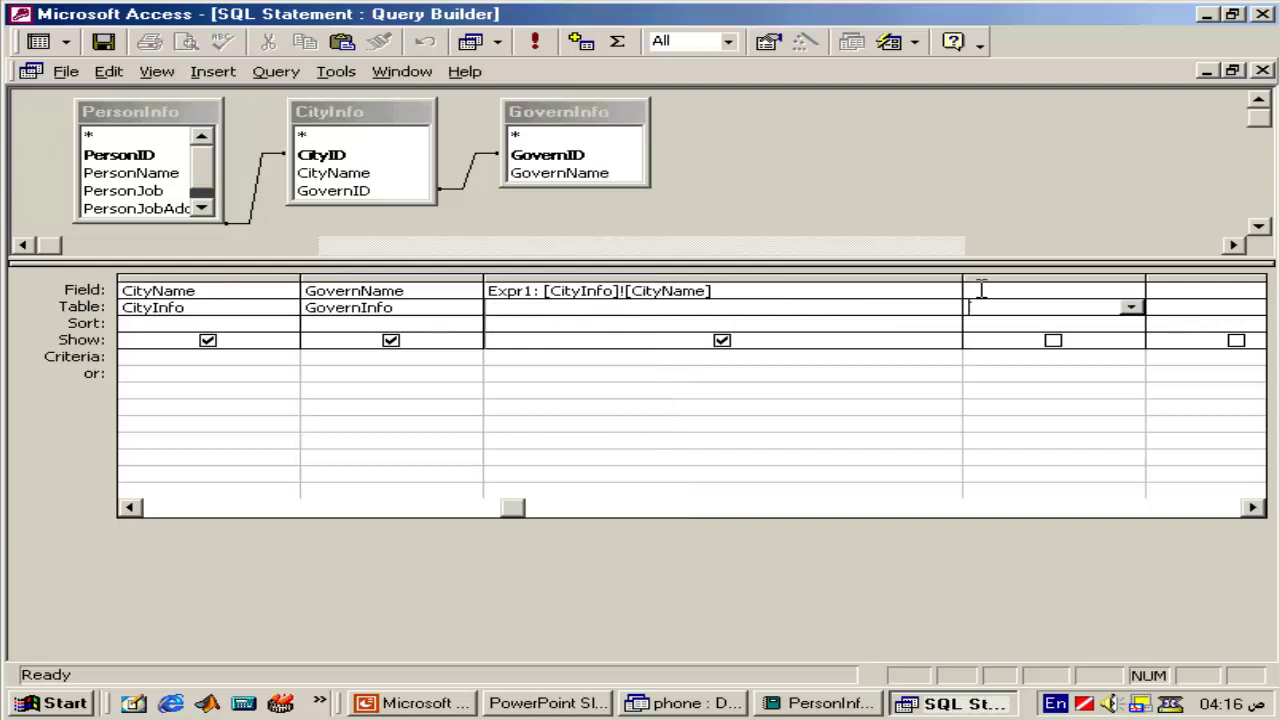
key("Left")
key("F2")
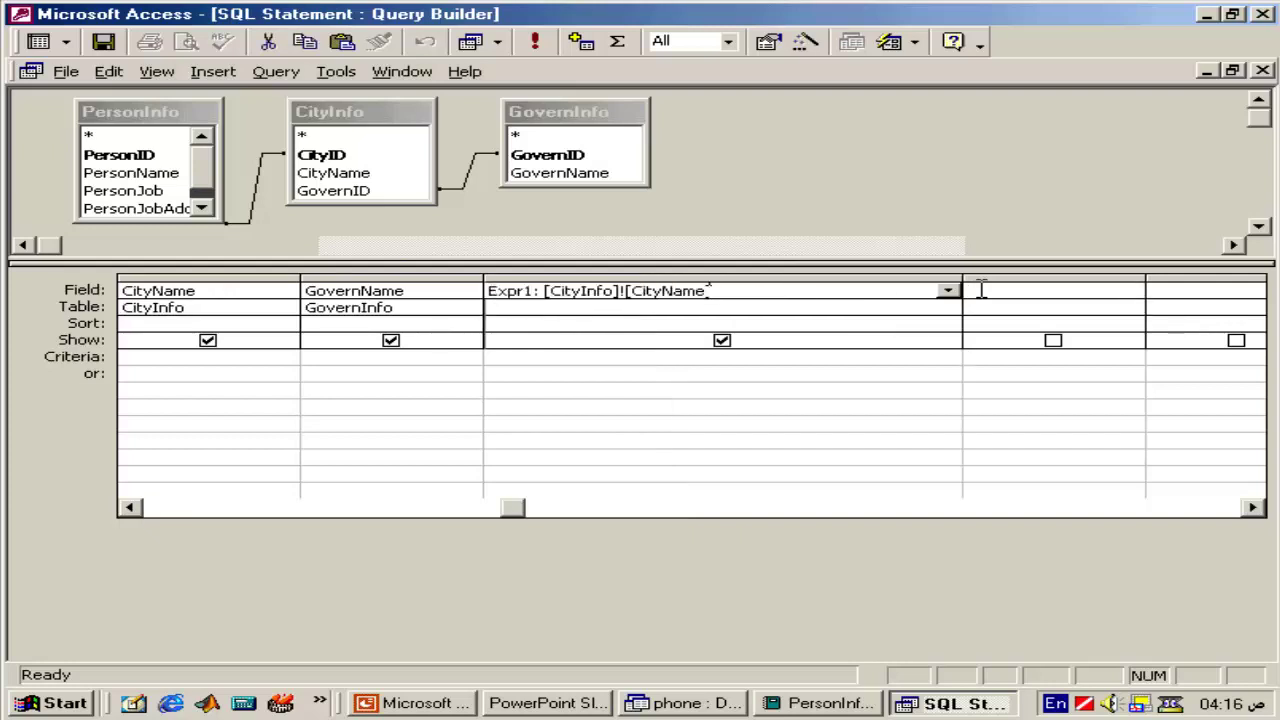
type("+")
type("\" - \" +")
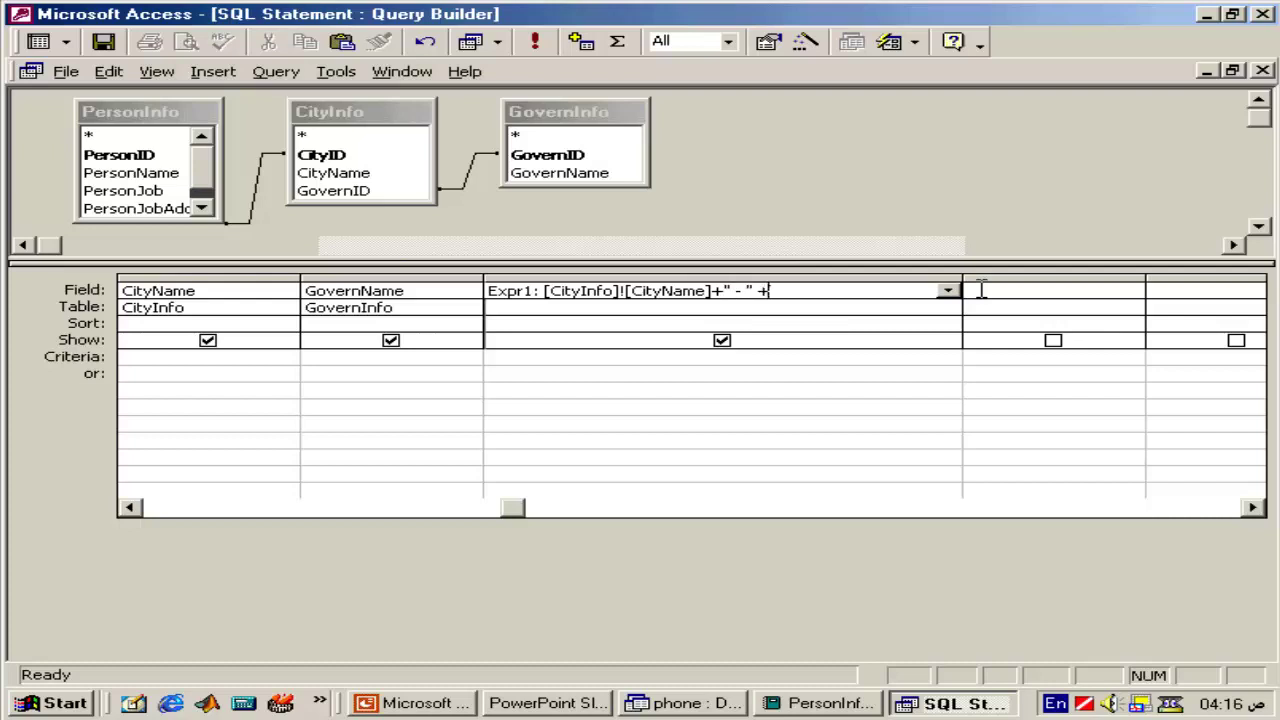
type("[GovernInfo]![GovernName]")
left_click(981, 290)
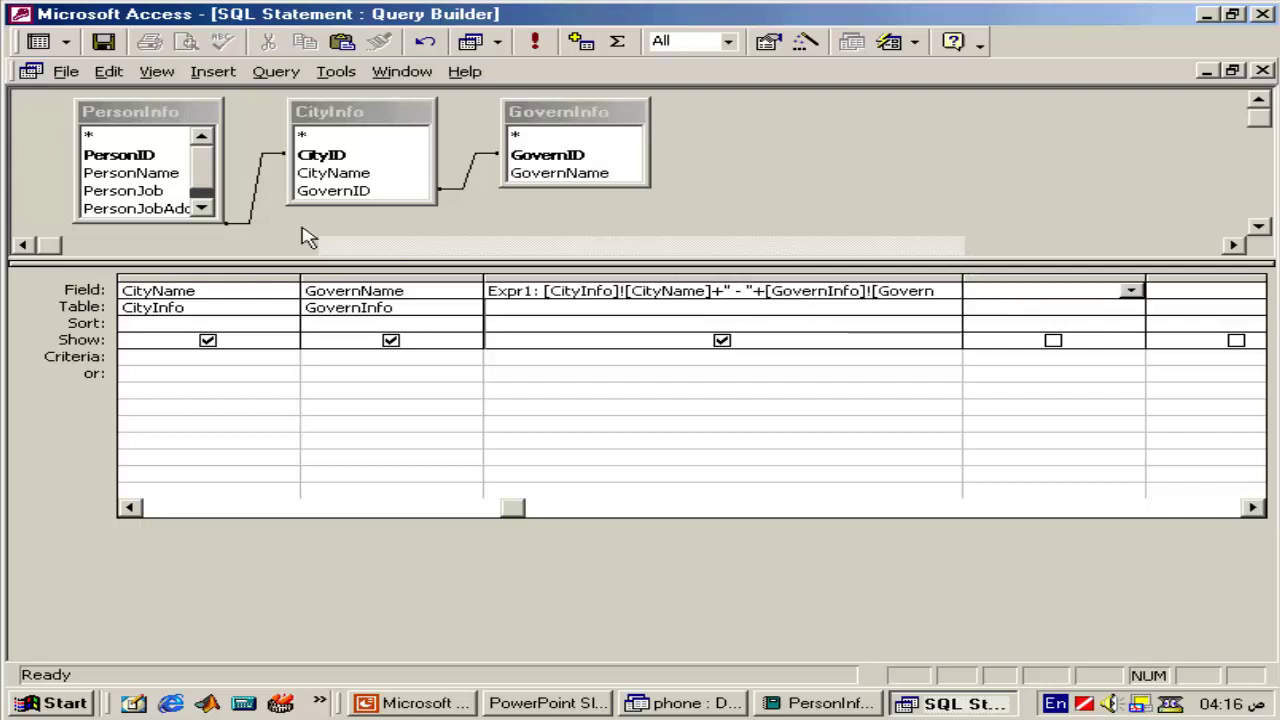
left_click(38, 41)
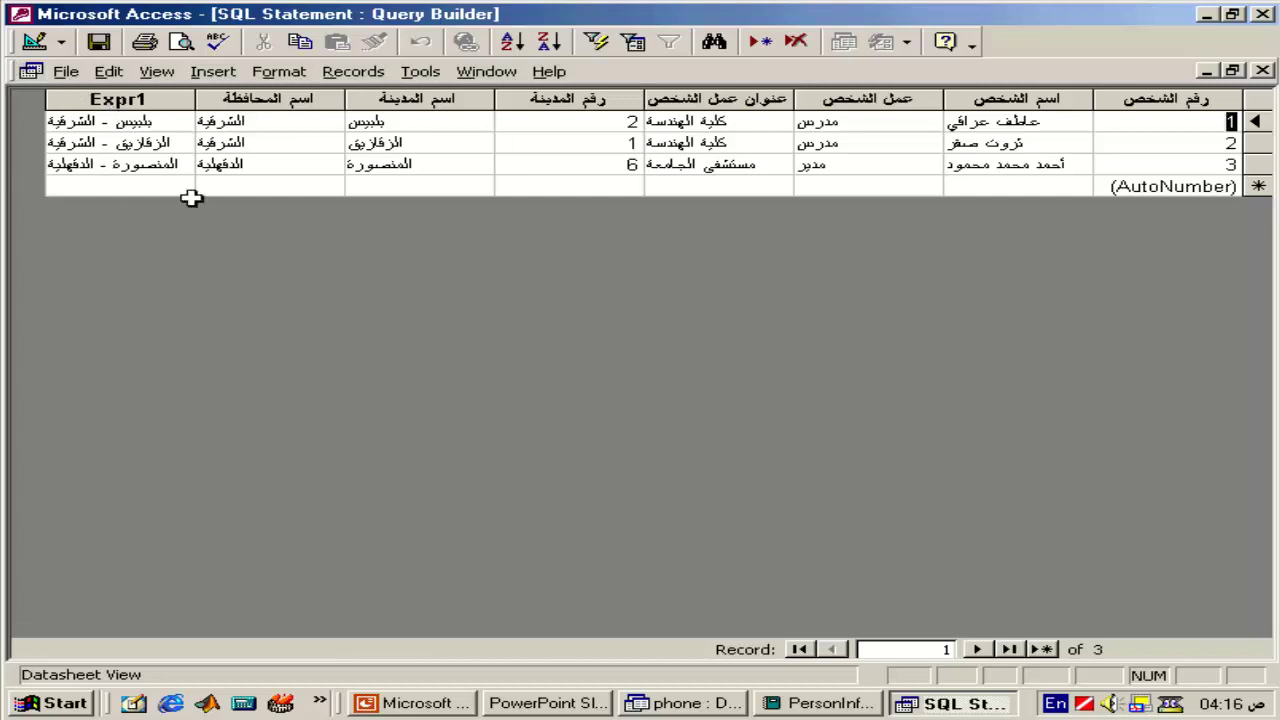
- In the query design grid, rename the Expr1 column to CityGovern, fixing the typo
left_click(38, 41)
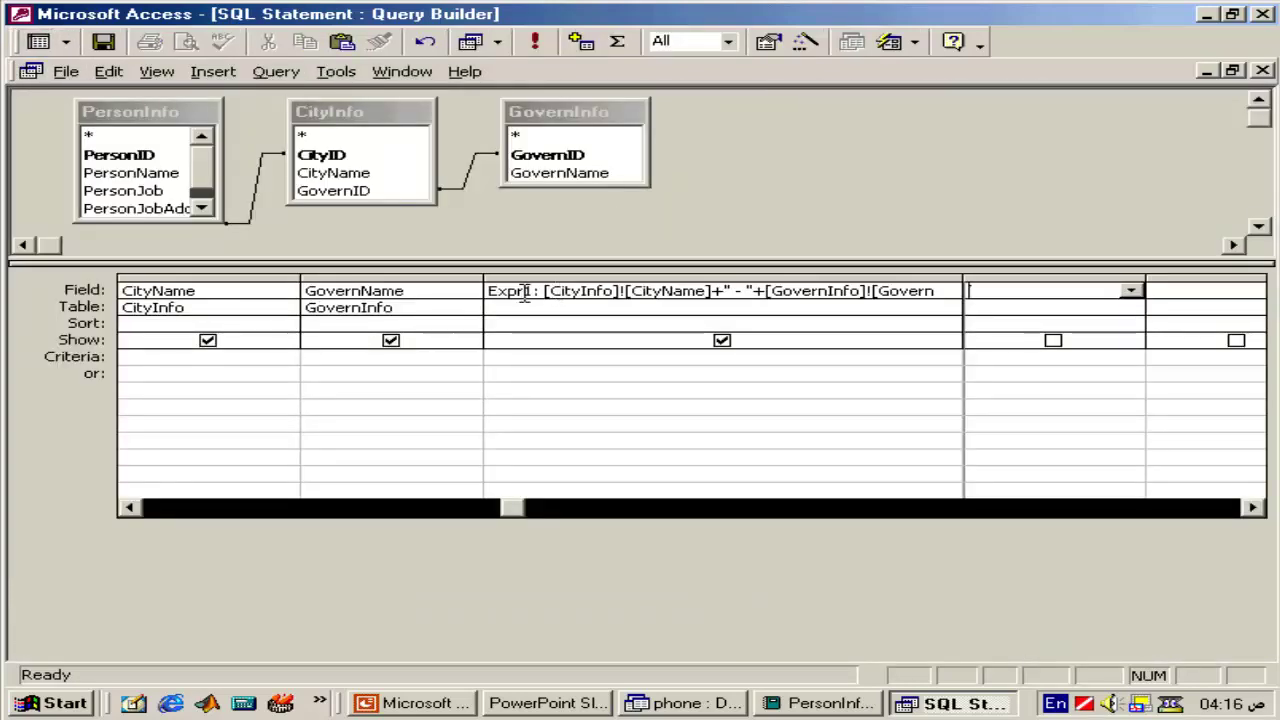
left_click_drag(527, 292, 372, 288)
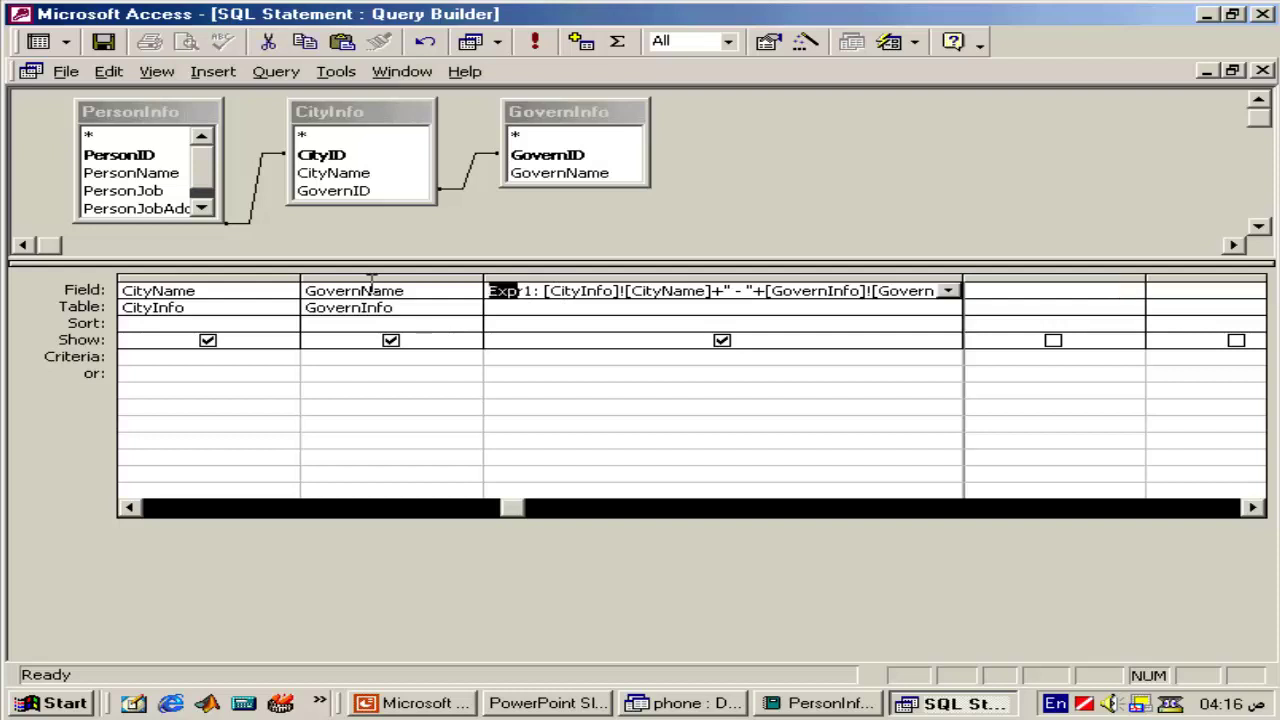
key("BackSpace")
type("City")
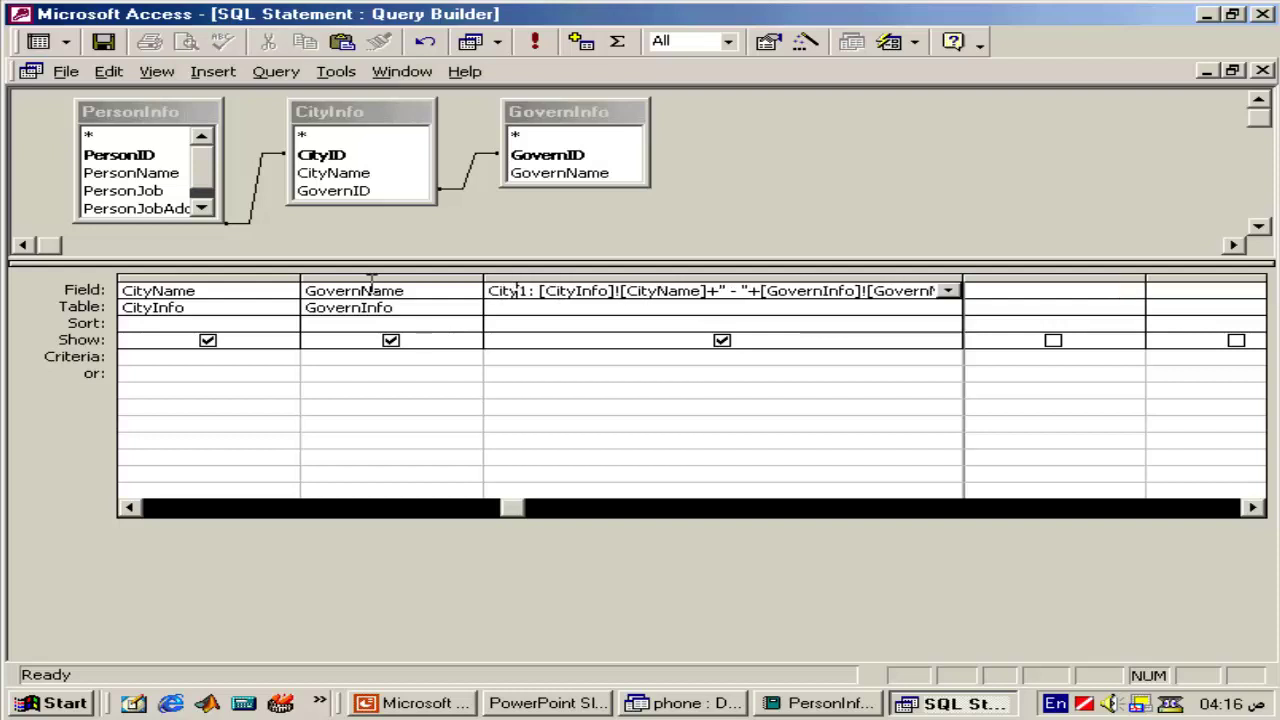
type("Gover")
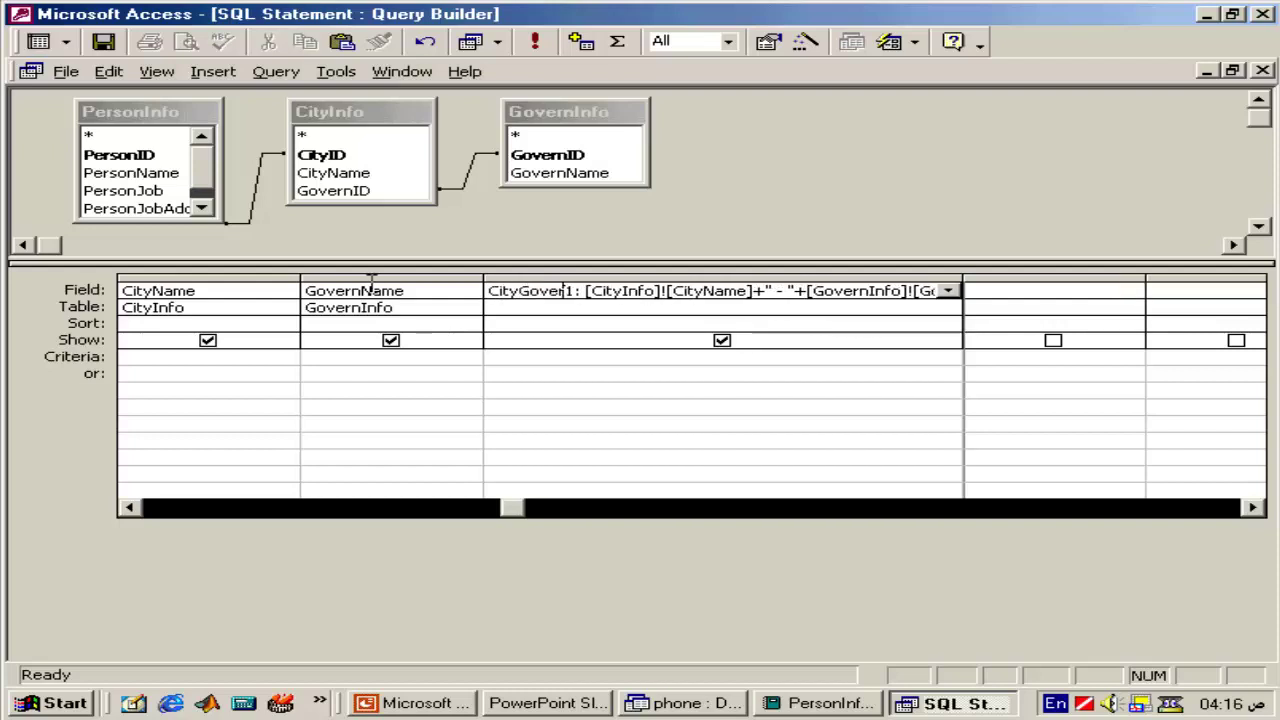
type("m")
key("Insert")
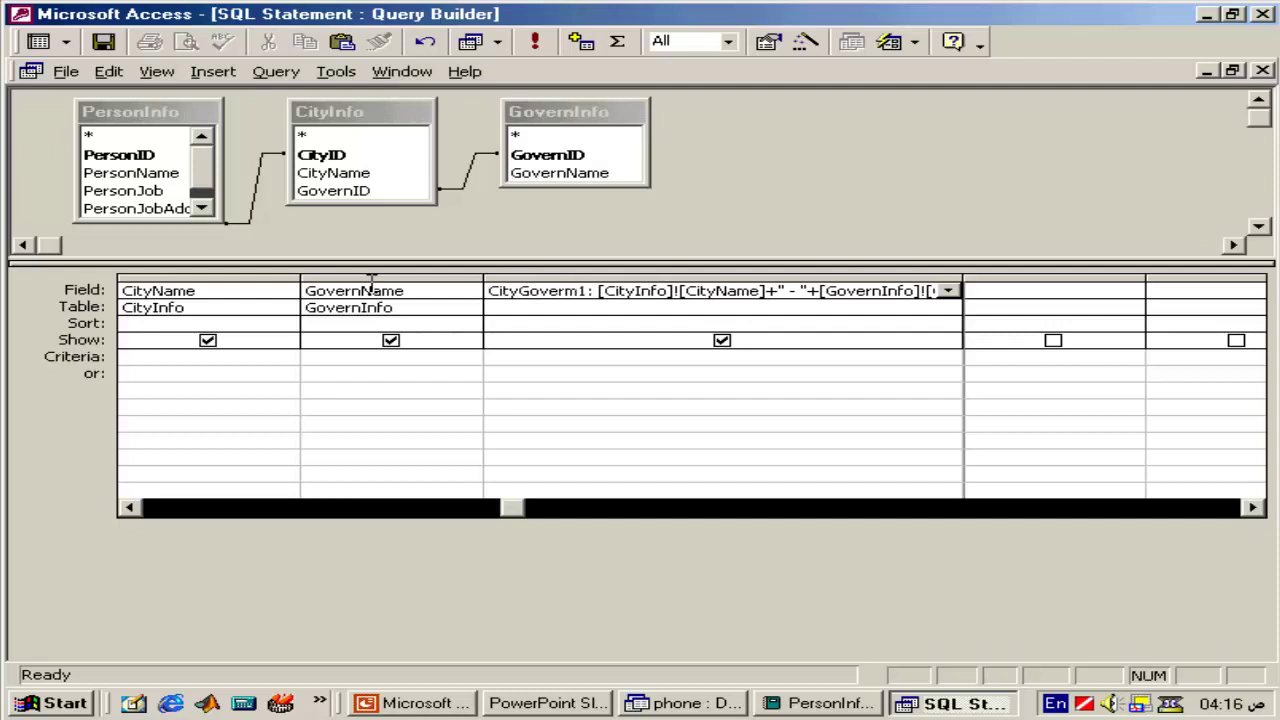
key("BackSpace")
type("n")
key("Delete")
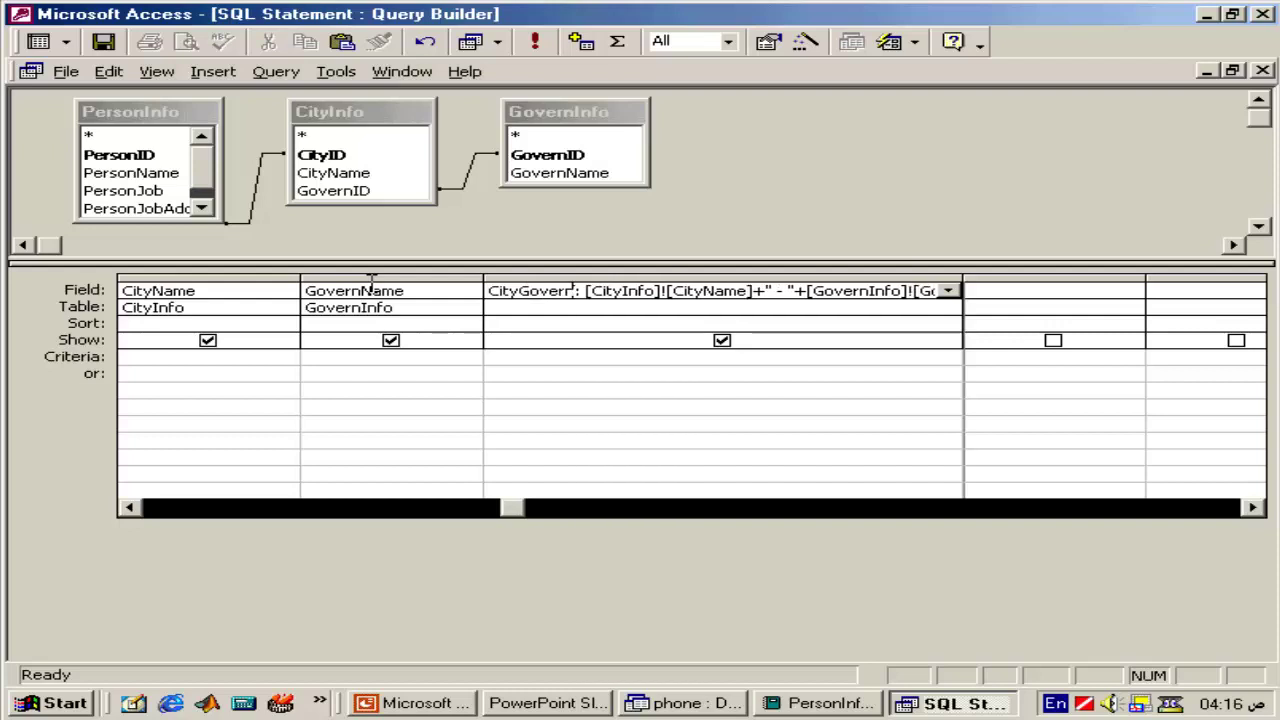
key("Tab")
- Check the CityGovern results in Datasheet view, then close the Query Builder
left_click(535, 41)
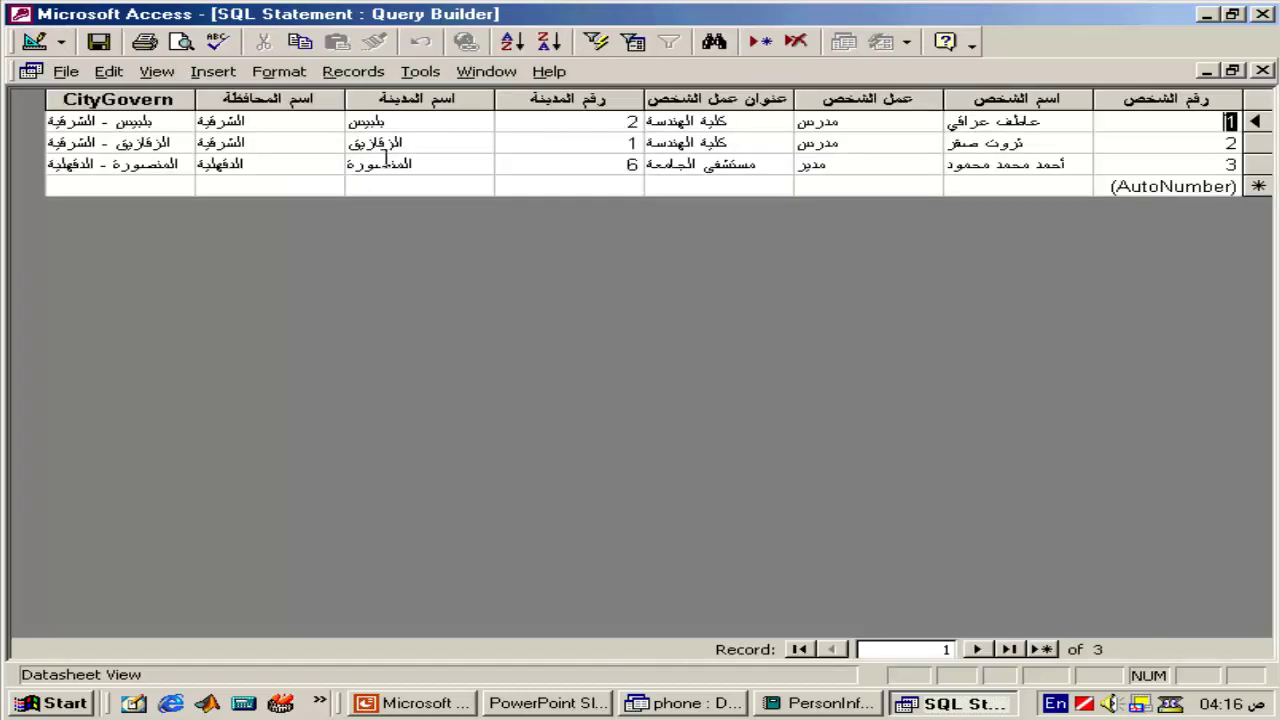
left_click(34, 41)
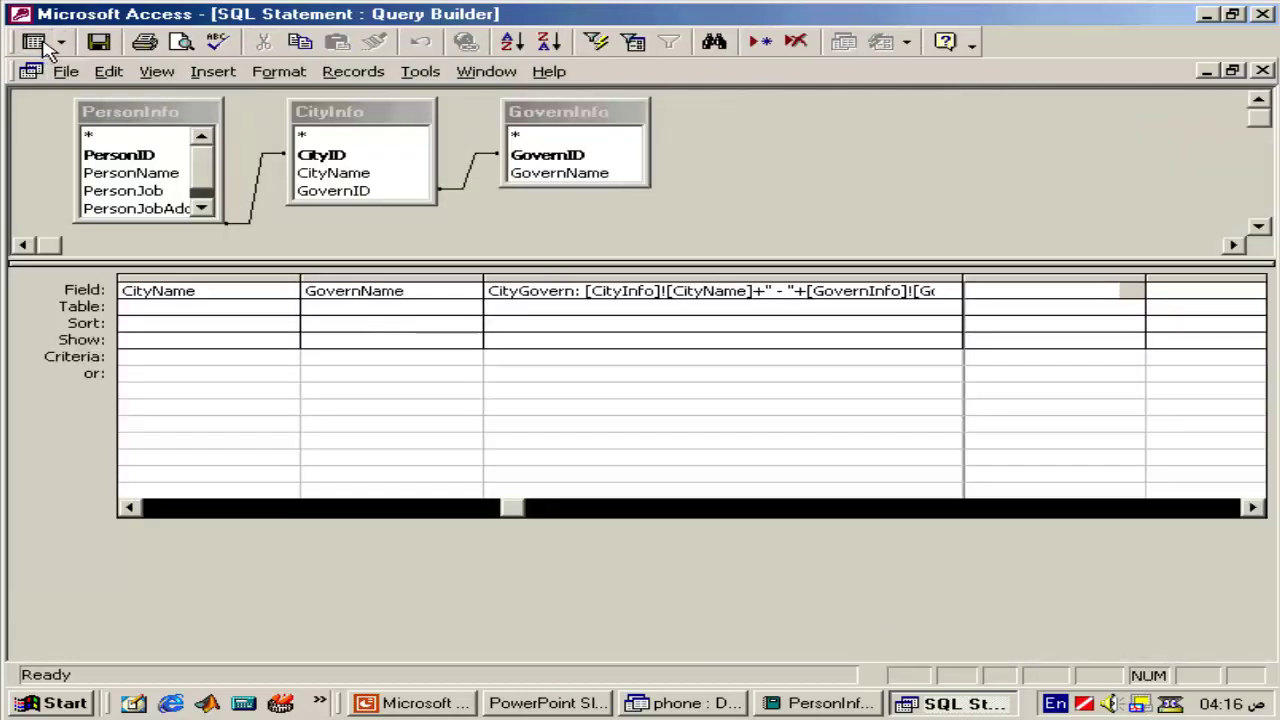
left_click(1265, 75)
- Save the query as the record source and bind the city text box to CityGovern
left_click(514, 463)
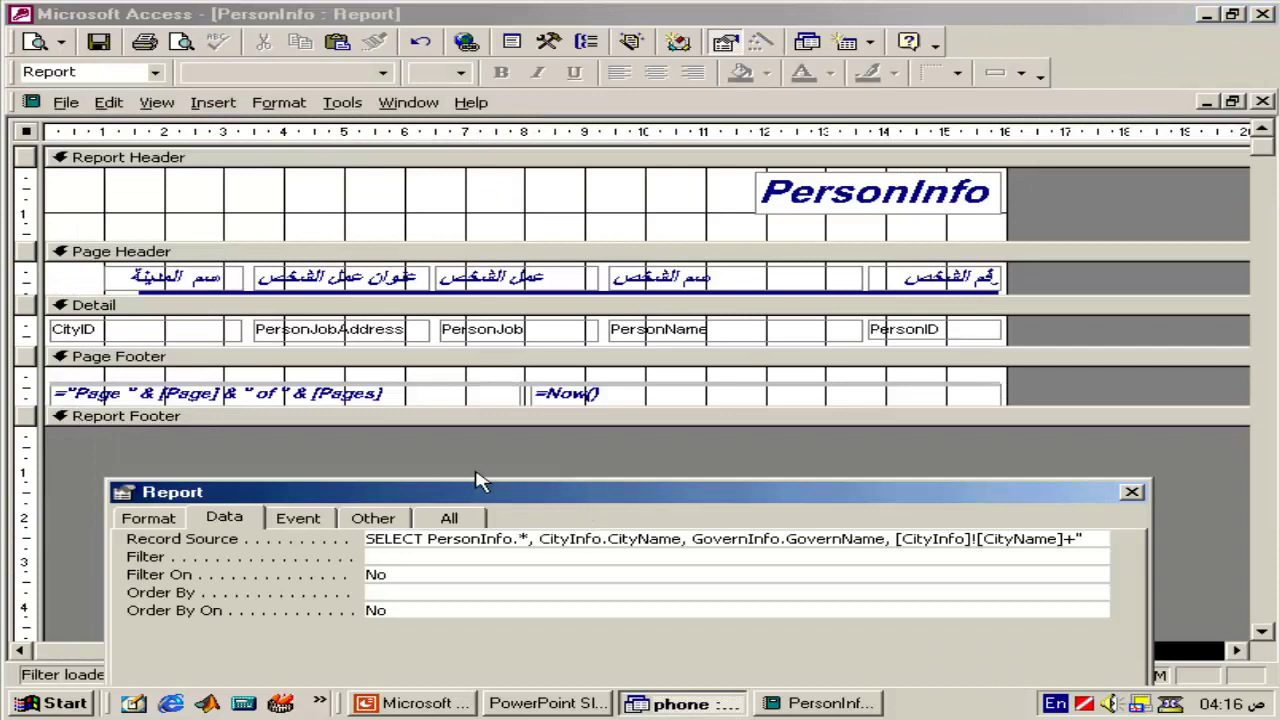
left_click(186, 331)
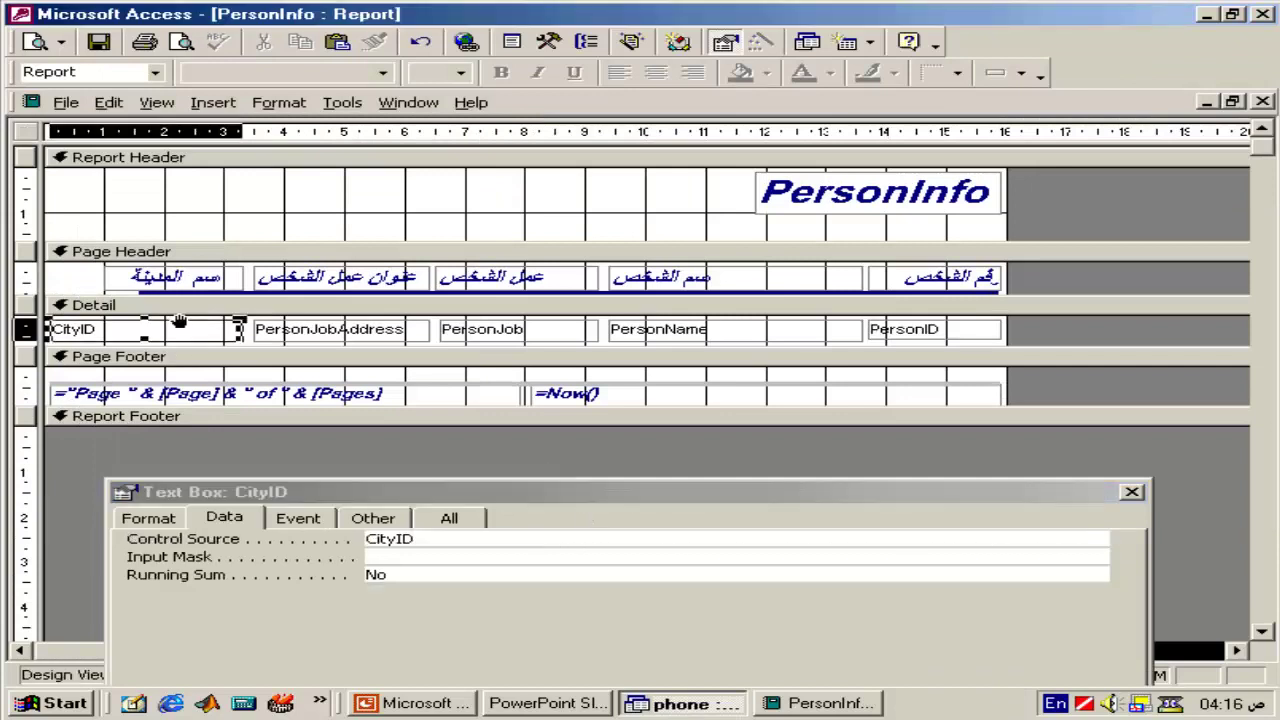
left_click(657, 538)
left_click(1100, 540)
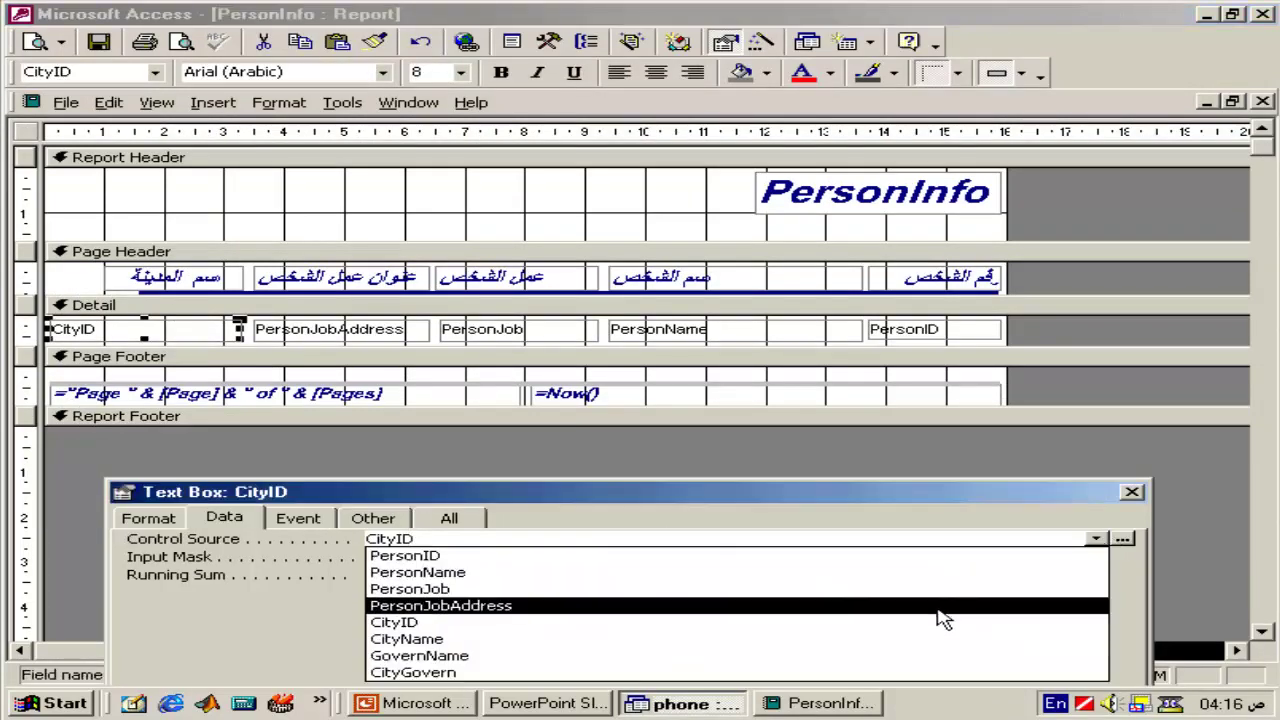
left_click(857, 674)
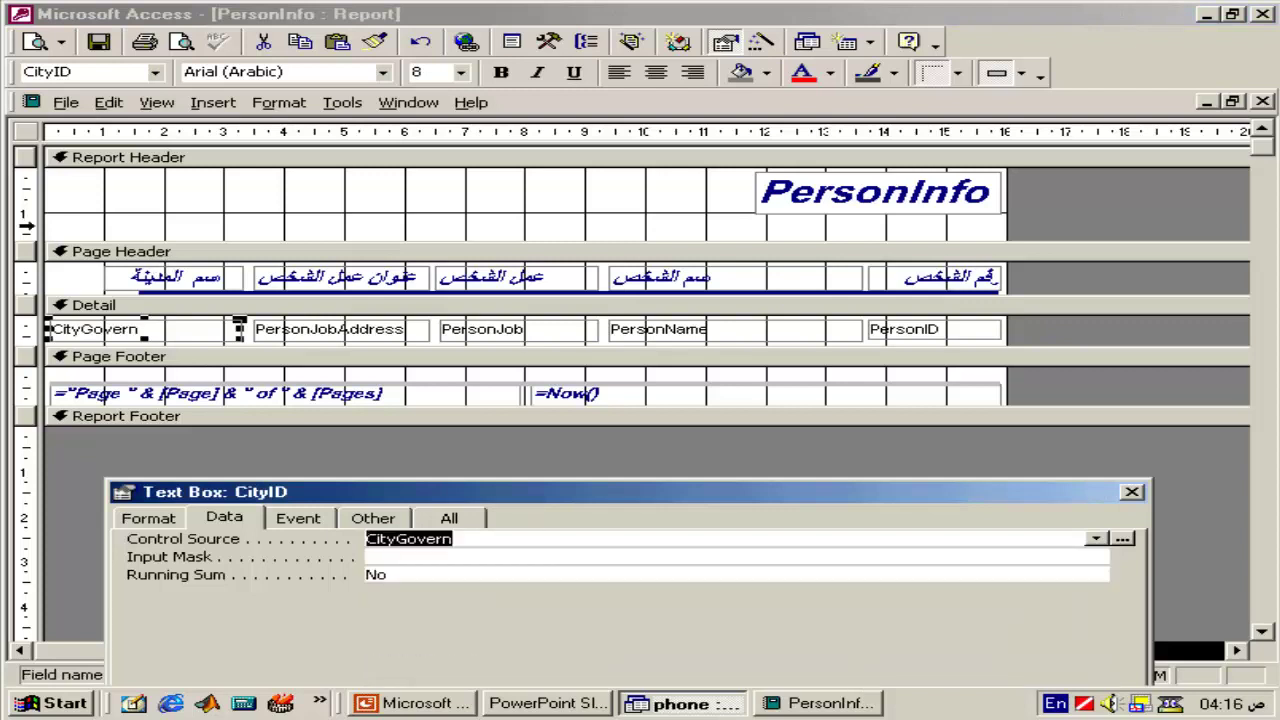
- Widen the city heading label leftward and preview the finished report at full size
left_click(113, 279)
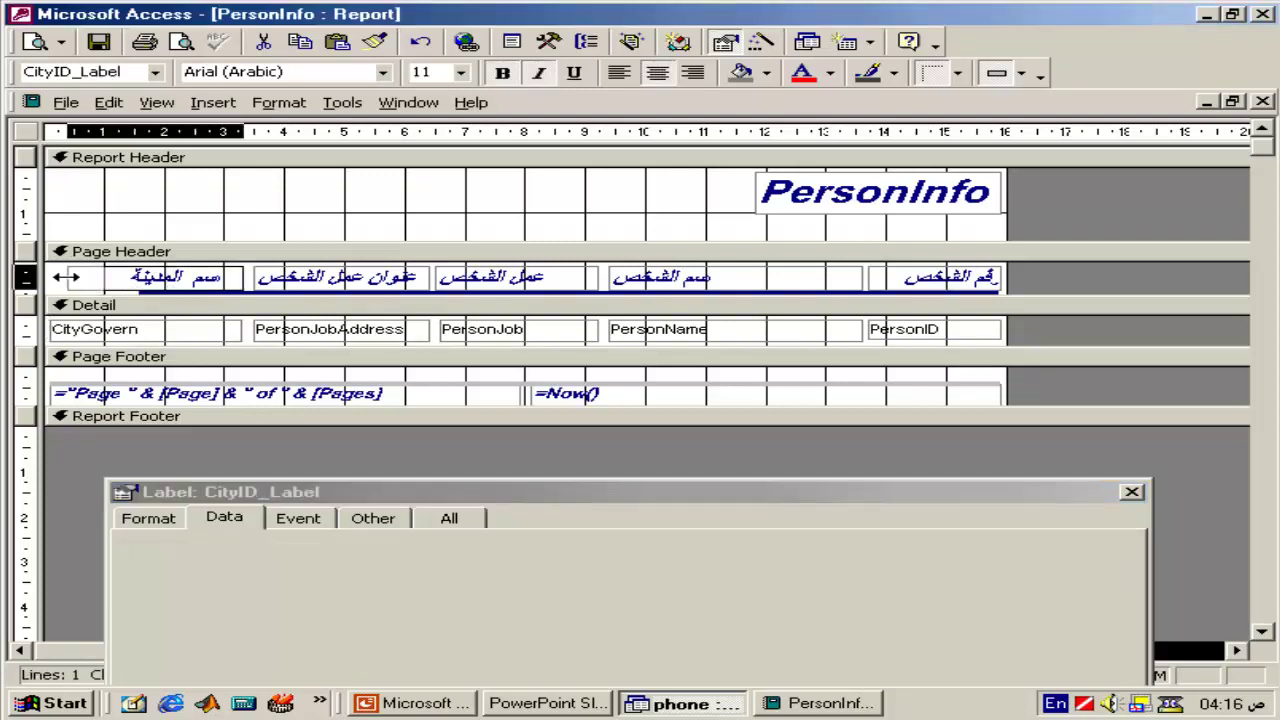
left_click_drag(101, 277, 68, 277)
left_click(35, 42)
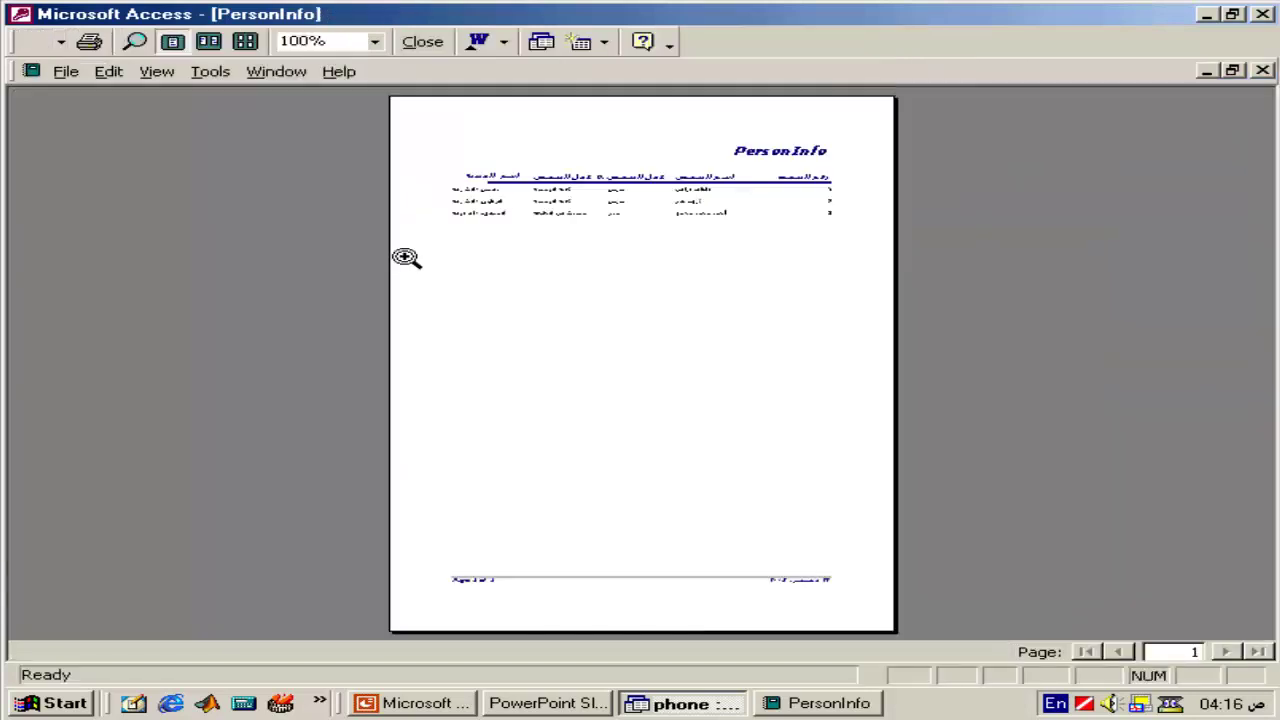
left_click(406, 257)
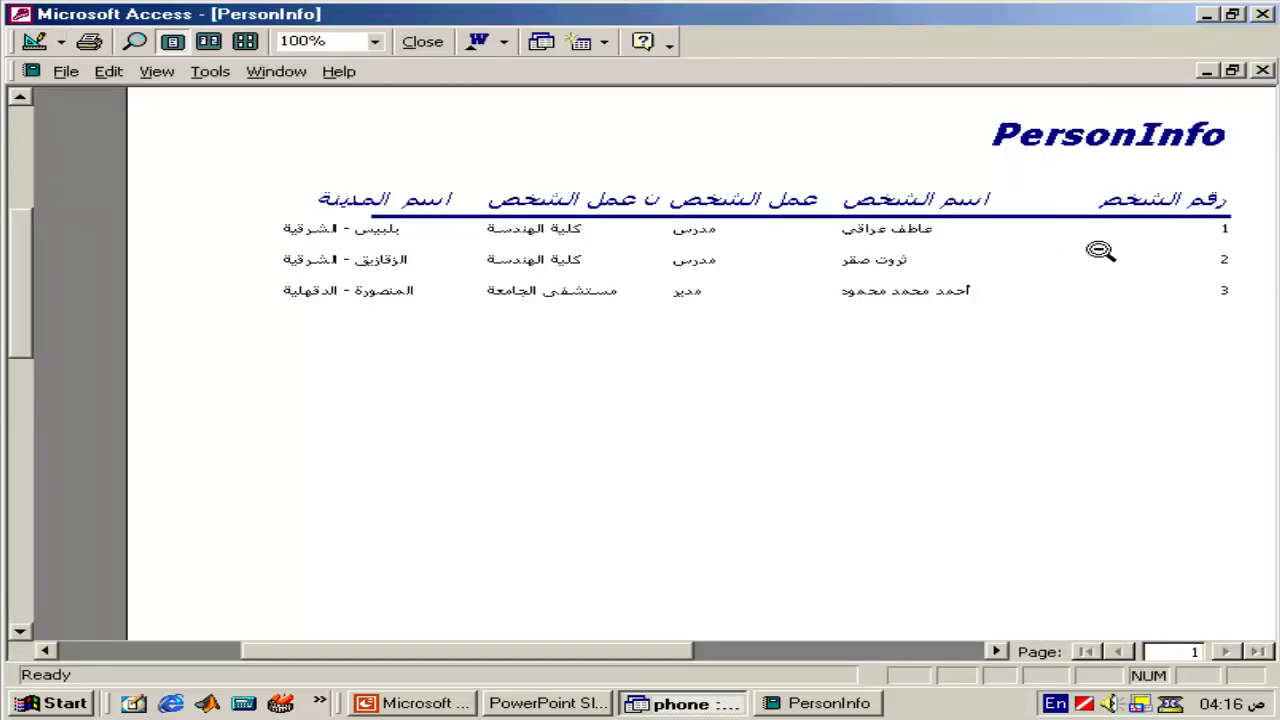
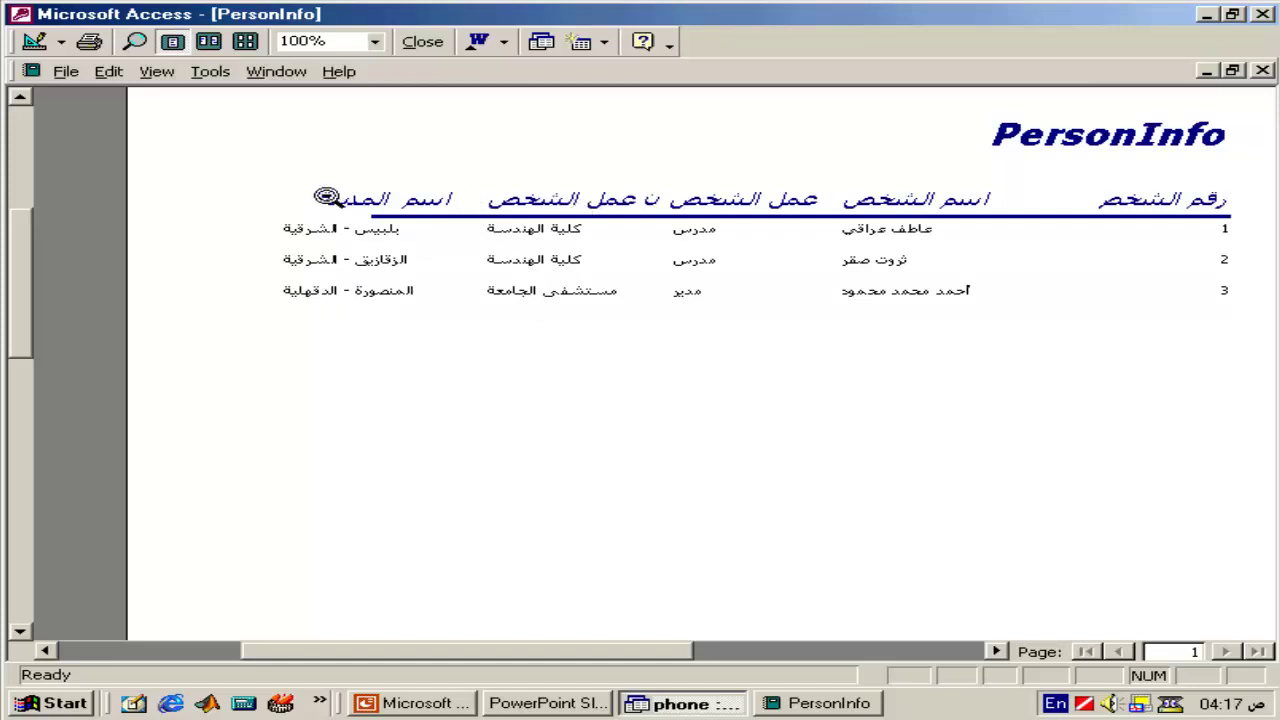
- Switch PersonInfo to Design view and set the PersonJobAddress heading label to font size 10
left_click(35, 41)
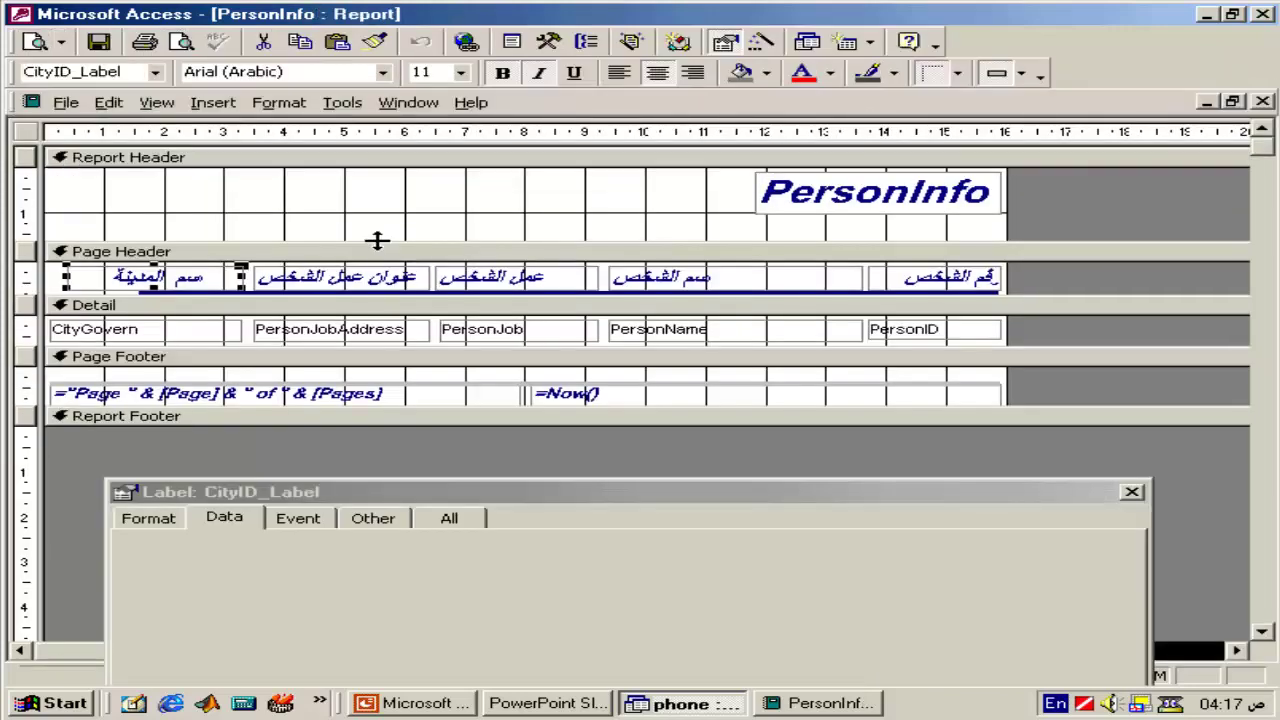
left_click(378, 278)
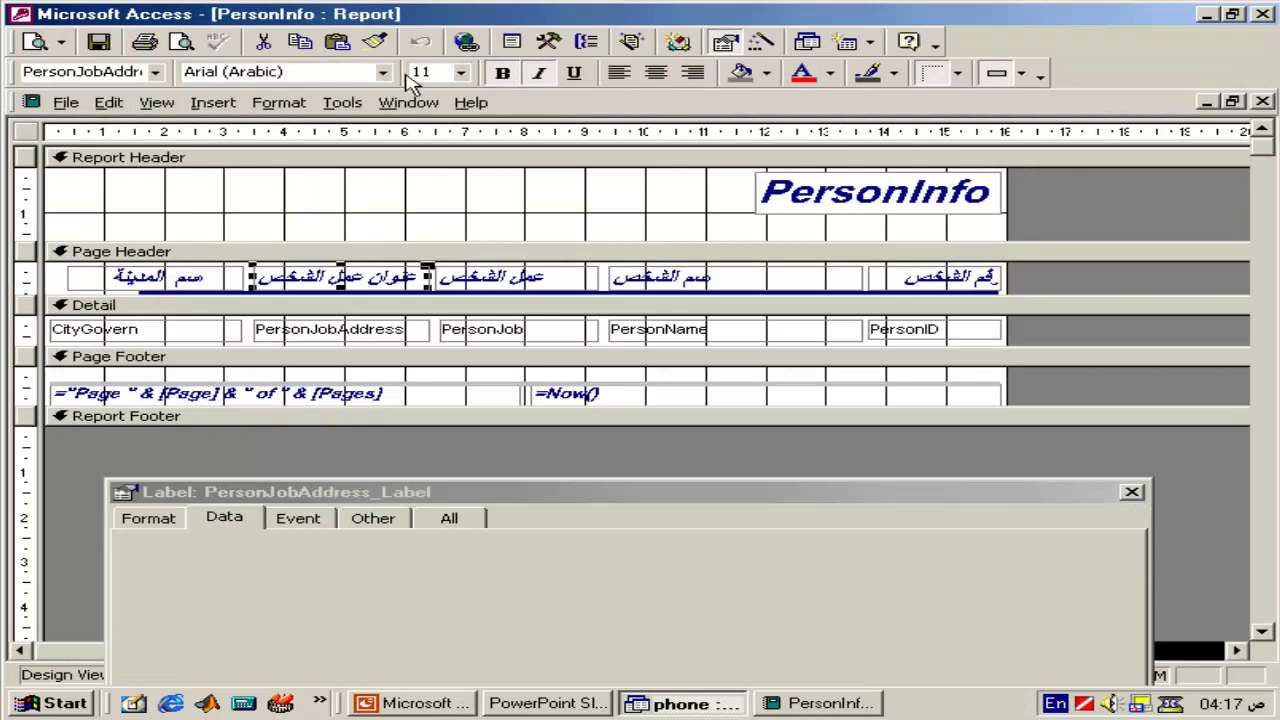
left_click(461, 72)
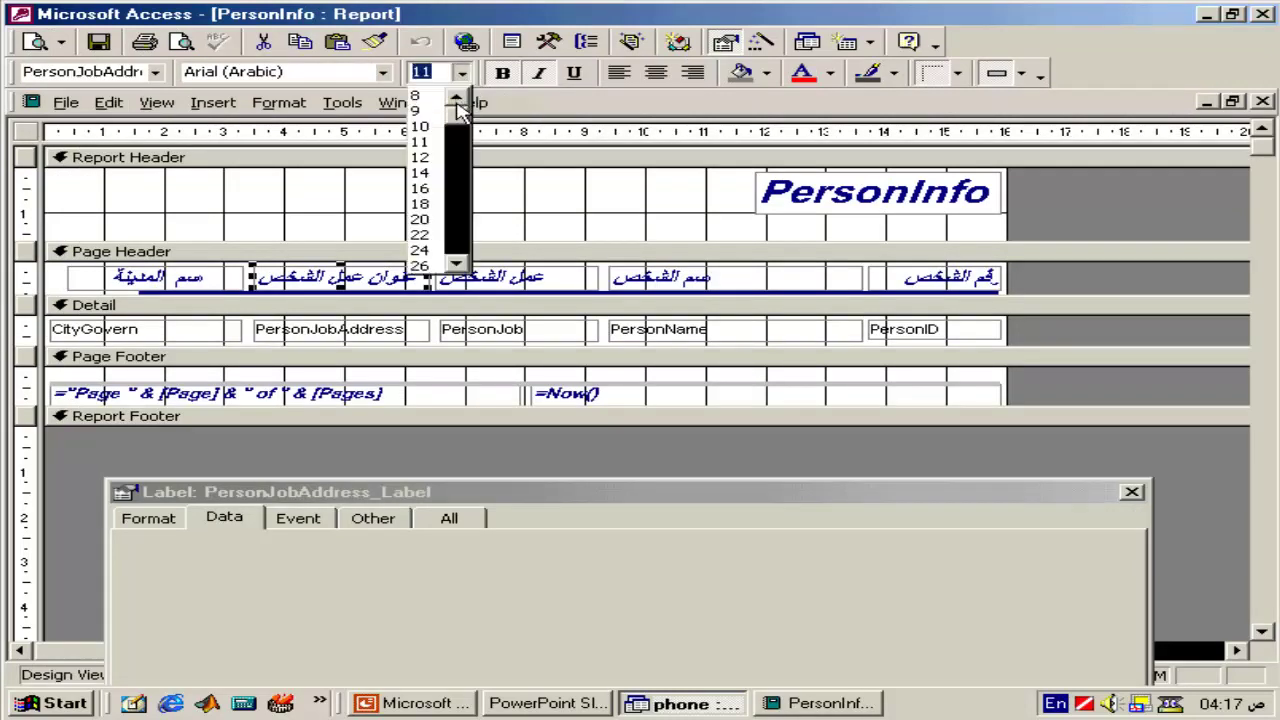
left_click(430, 127)
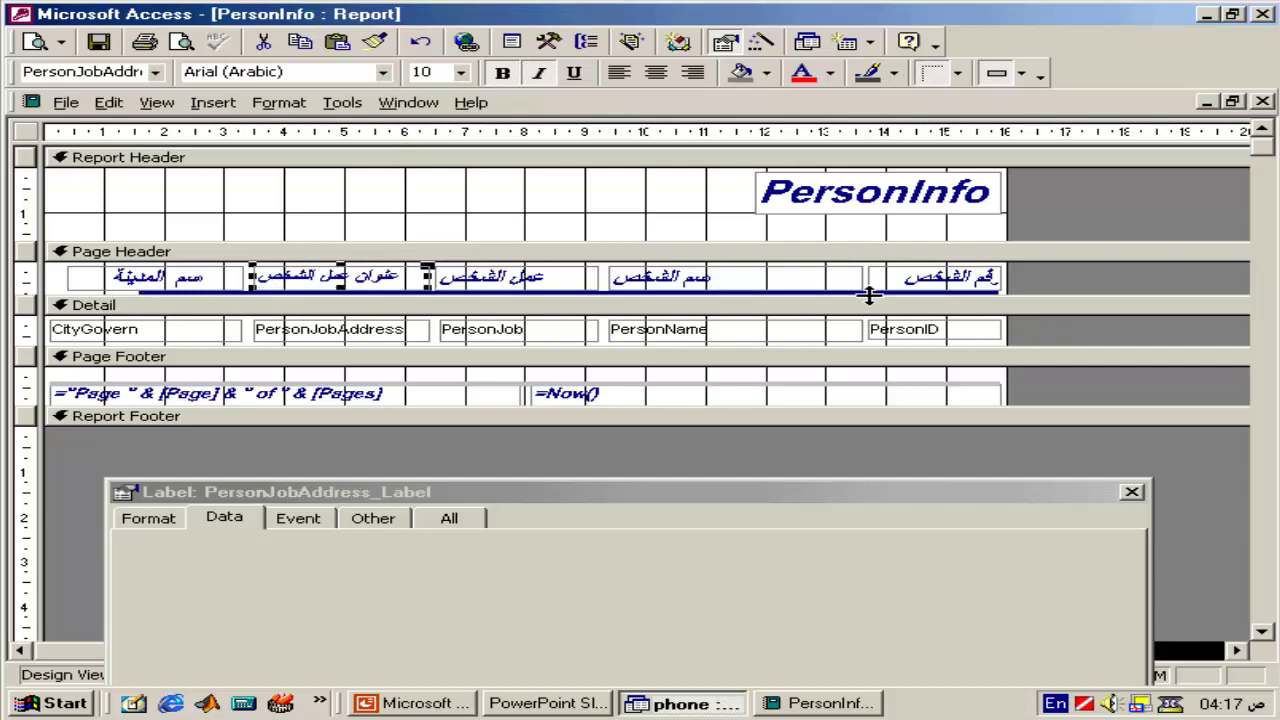
- Make the Page Header taller and stretch Line13 to the header's left edge
left_click_drag(599, 293, 600, 323)
left_click(600, 292)
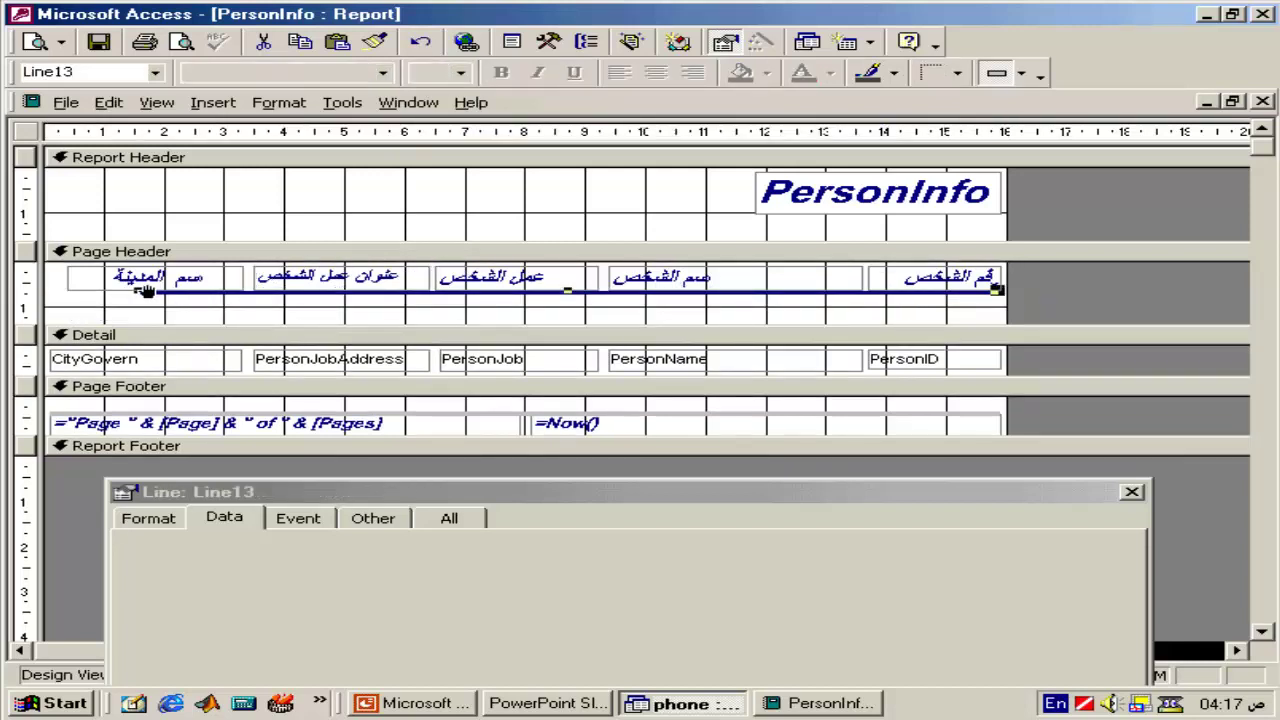
left_click_drag(137, 289, 45, 291)
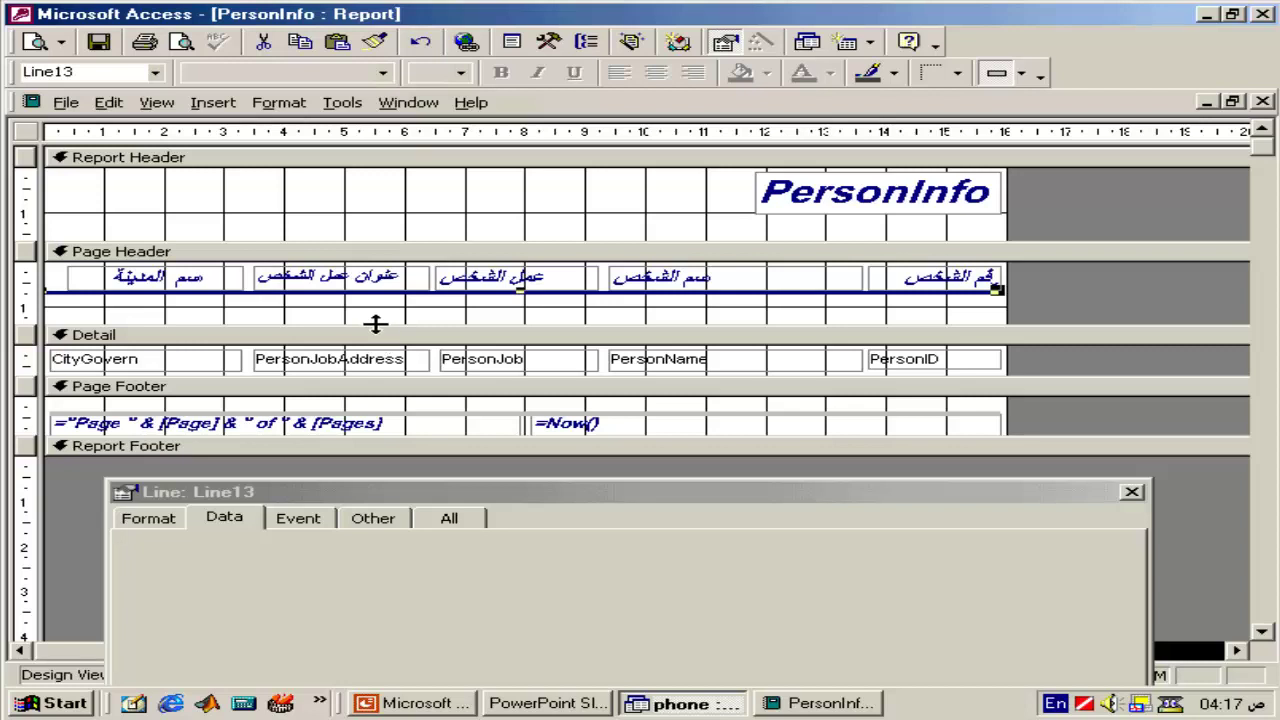
- Select all five Detail fields together
left_click(377, 323)
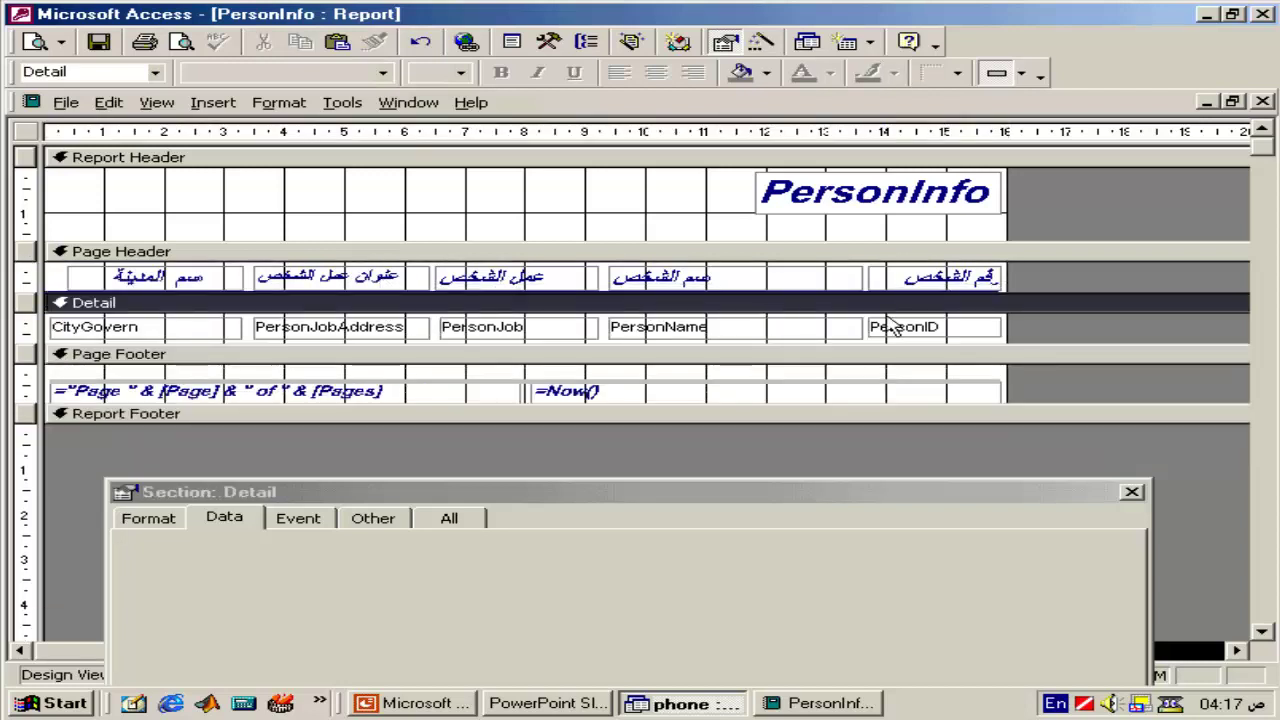
left_click(1034, 334)
left_click_drag(1034, 334, 289, 415)
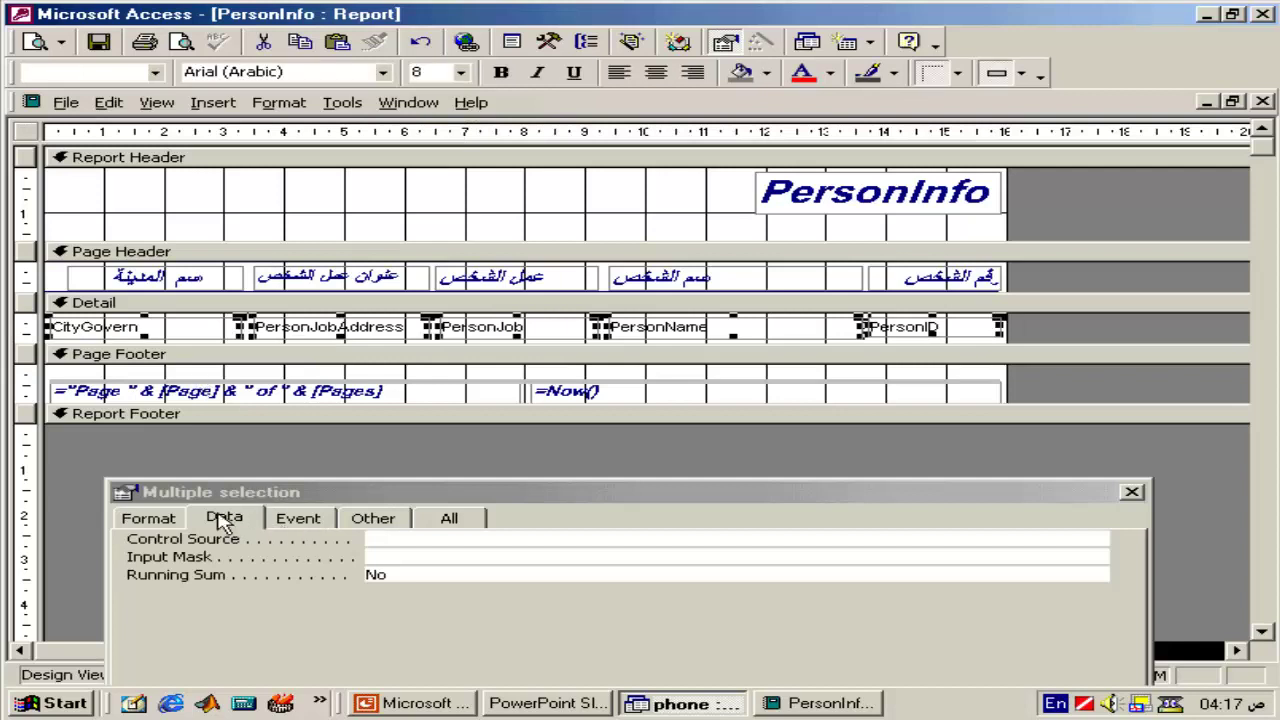
- Give the five Detail fields Solid borders of 2 pt width, then view the report in Print Preview
left_click(148, 518)
left_click_drag(255, 492, 206, 392)
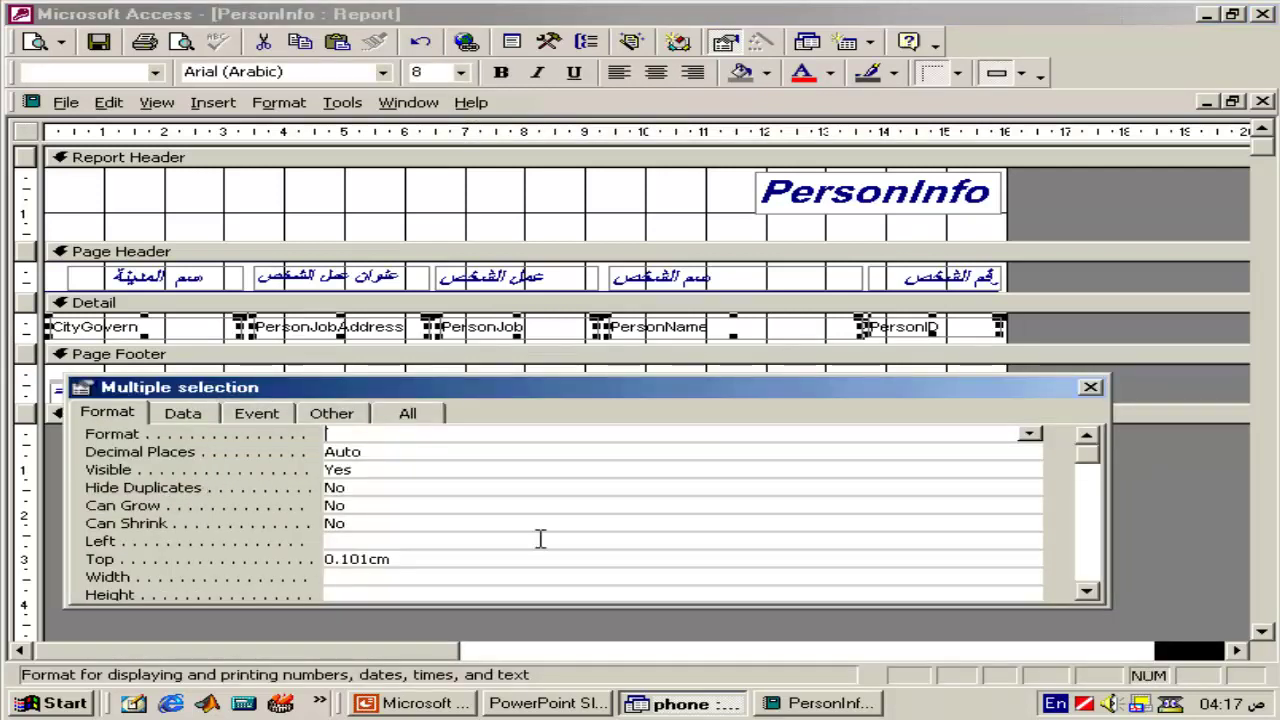
left_click(1084, 596)
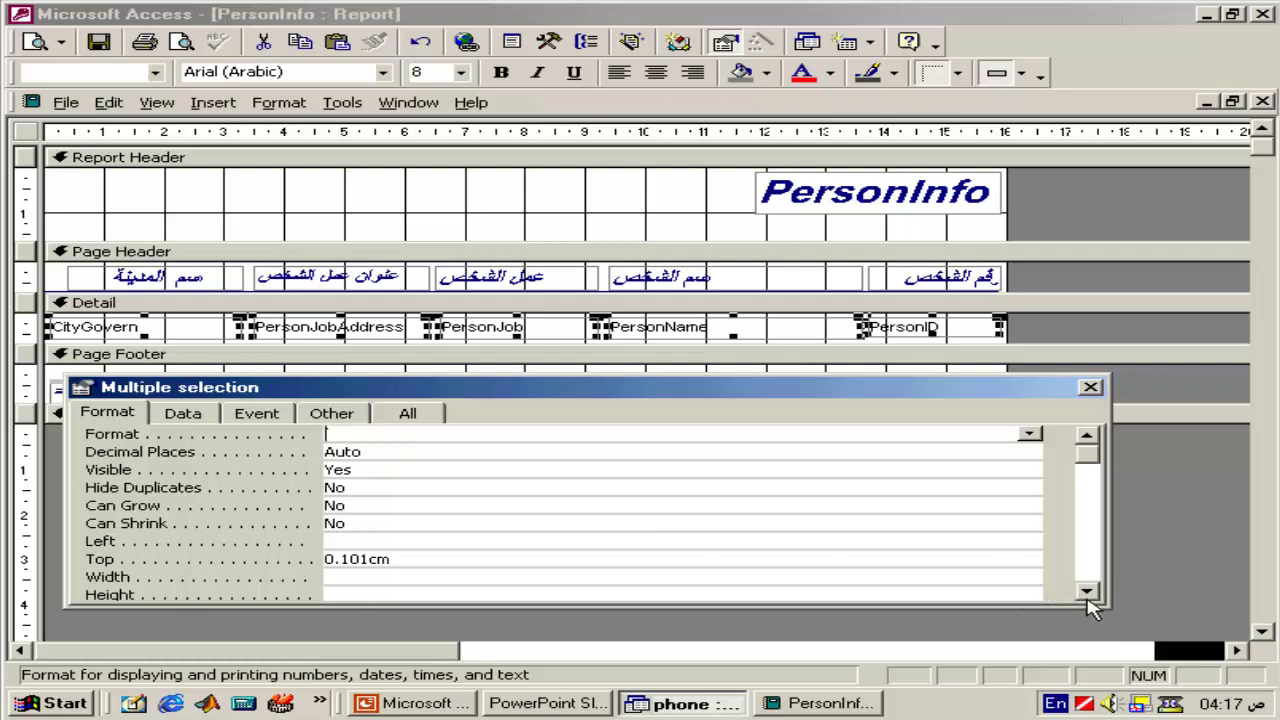
left_click(1087, 594)
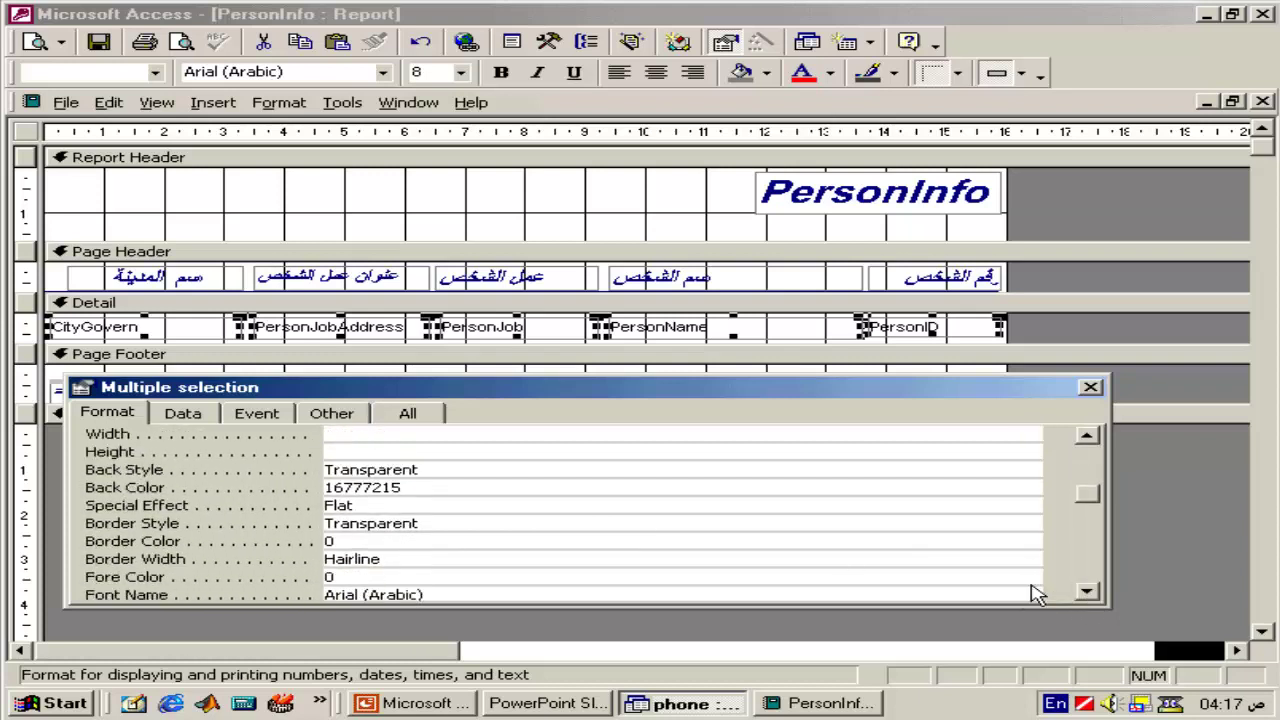
left_click(446, 520)
left_click(1028, 522)
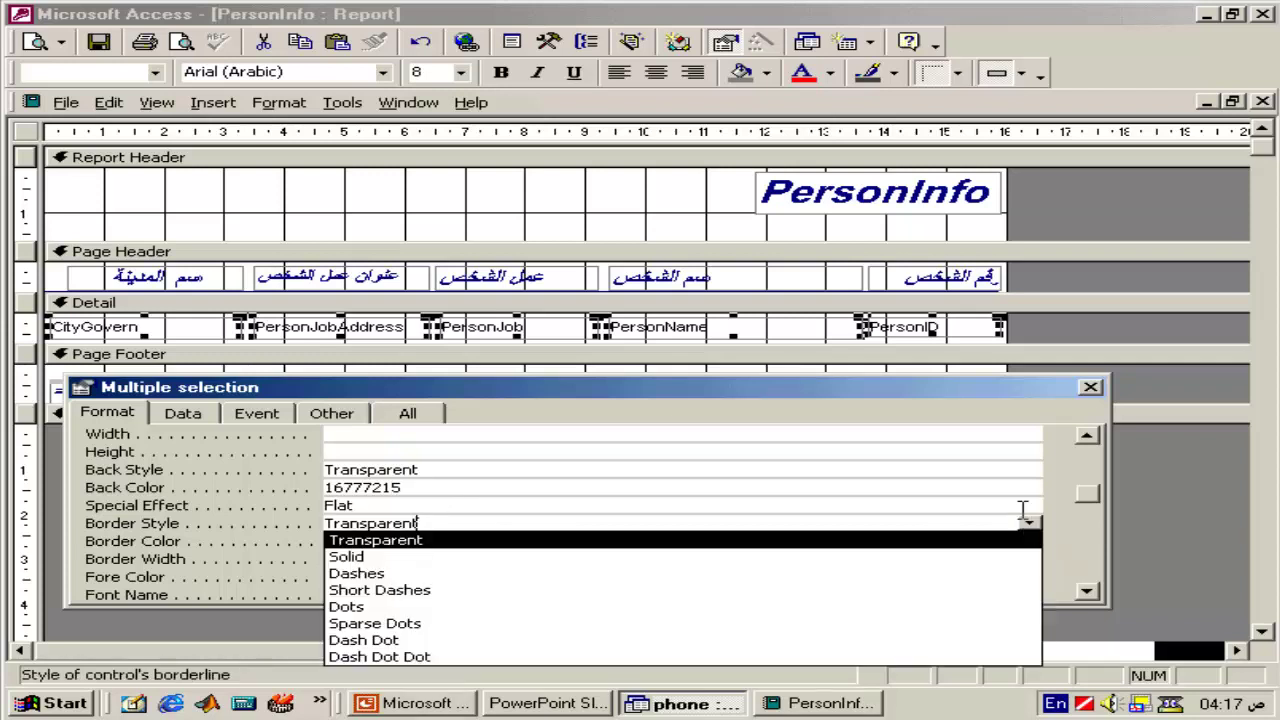
left_click(882, 557)
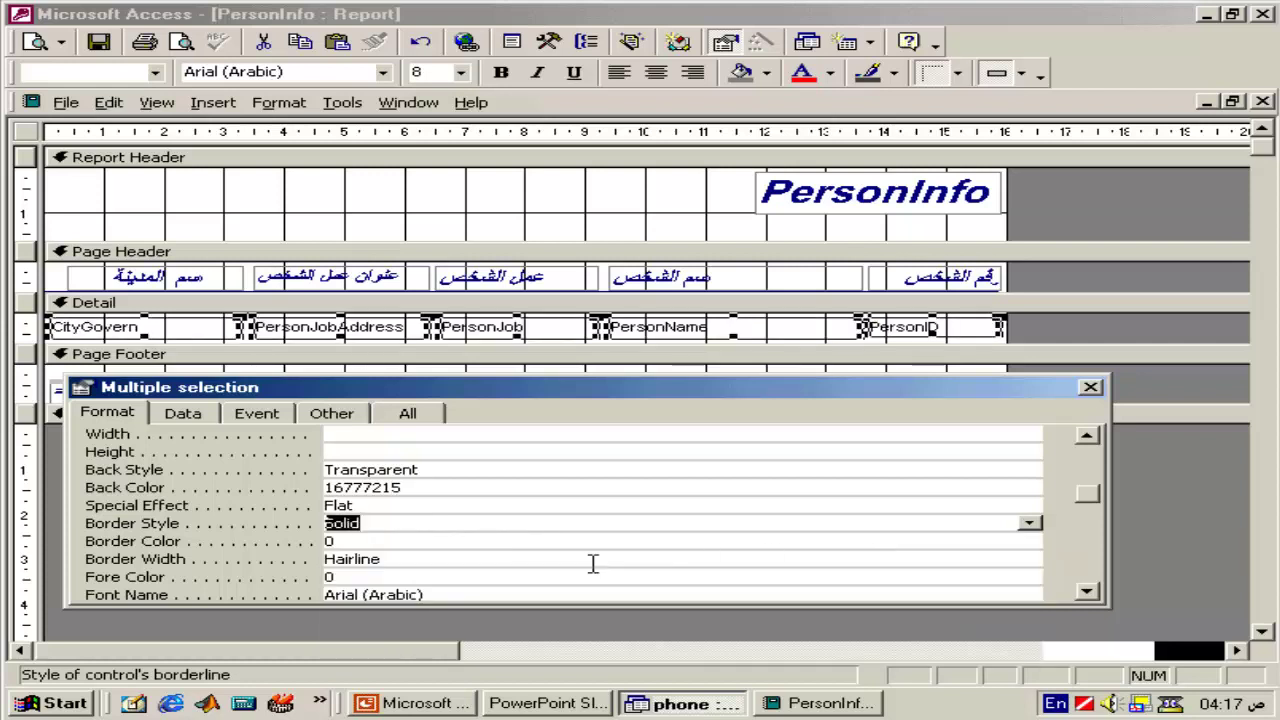
left_click(561, 560)
left_click(1028, 559)
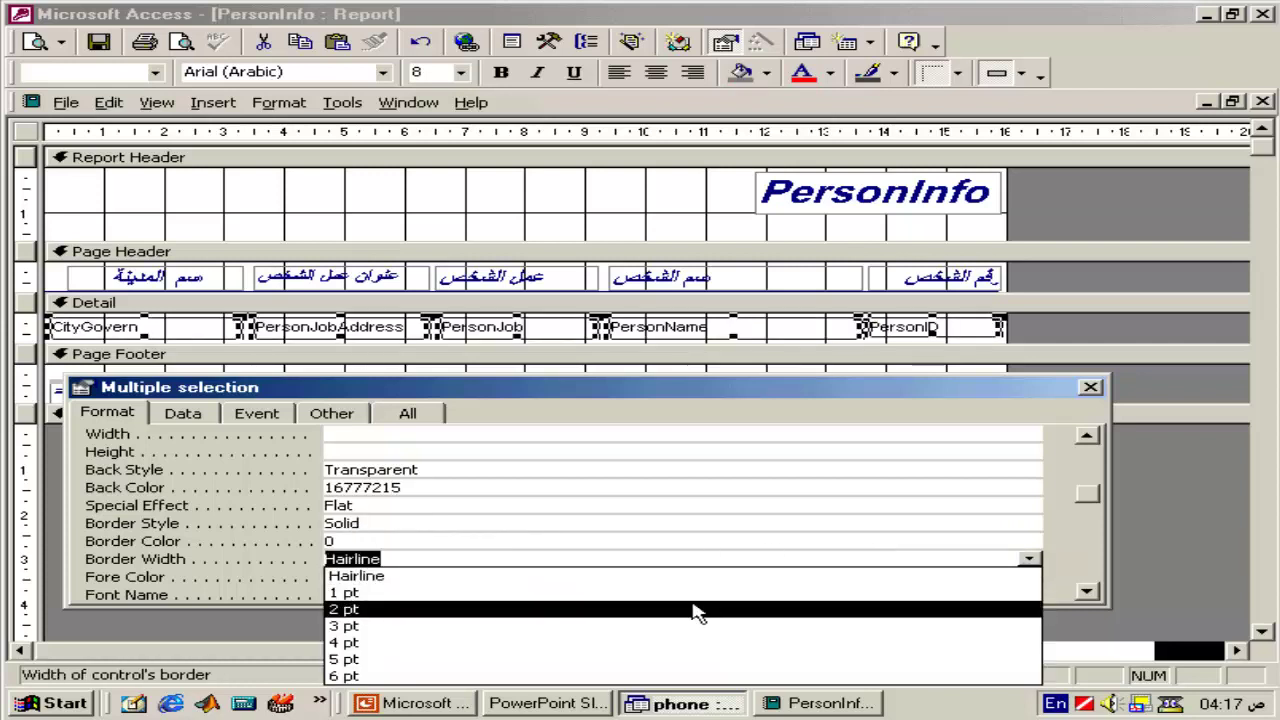
left_click(690, 608)
left_click(1090, 387)
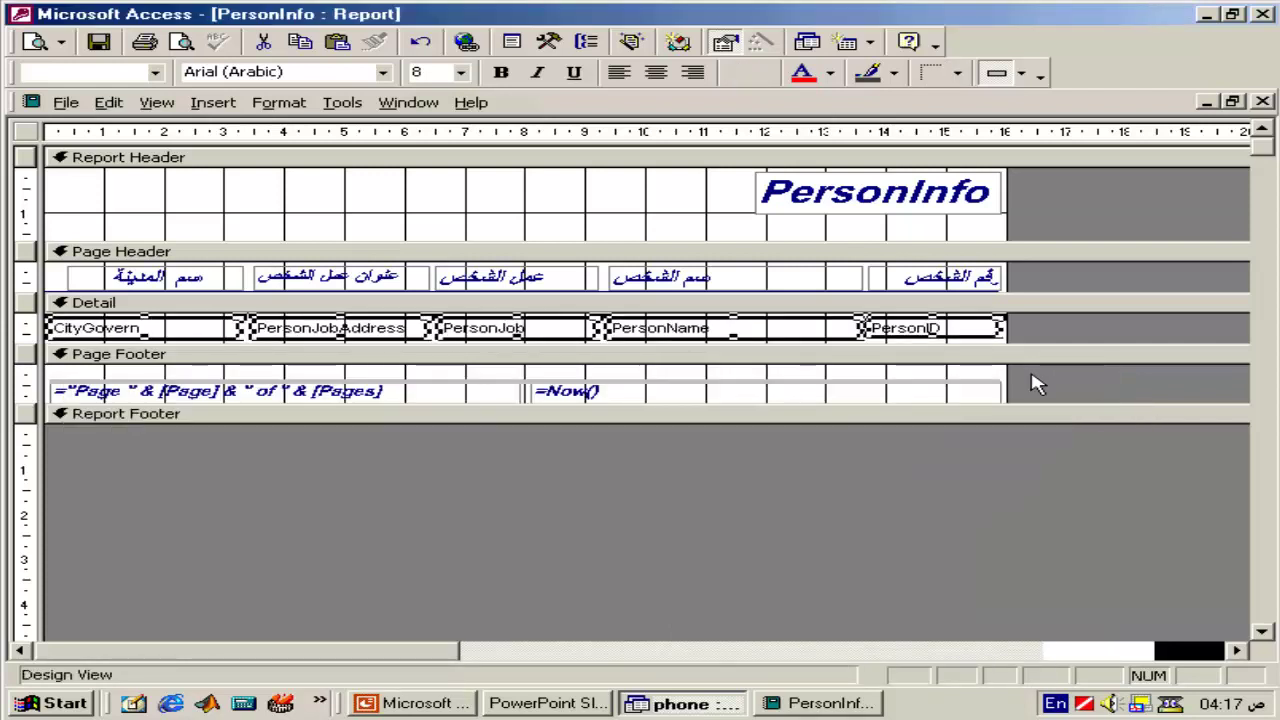
left_click(47, 42)
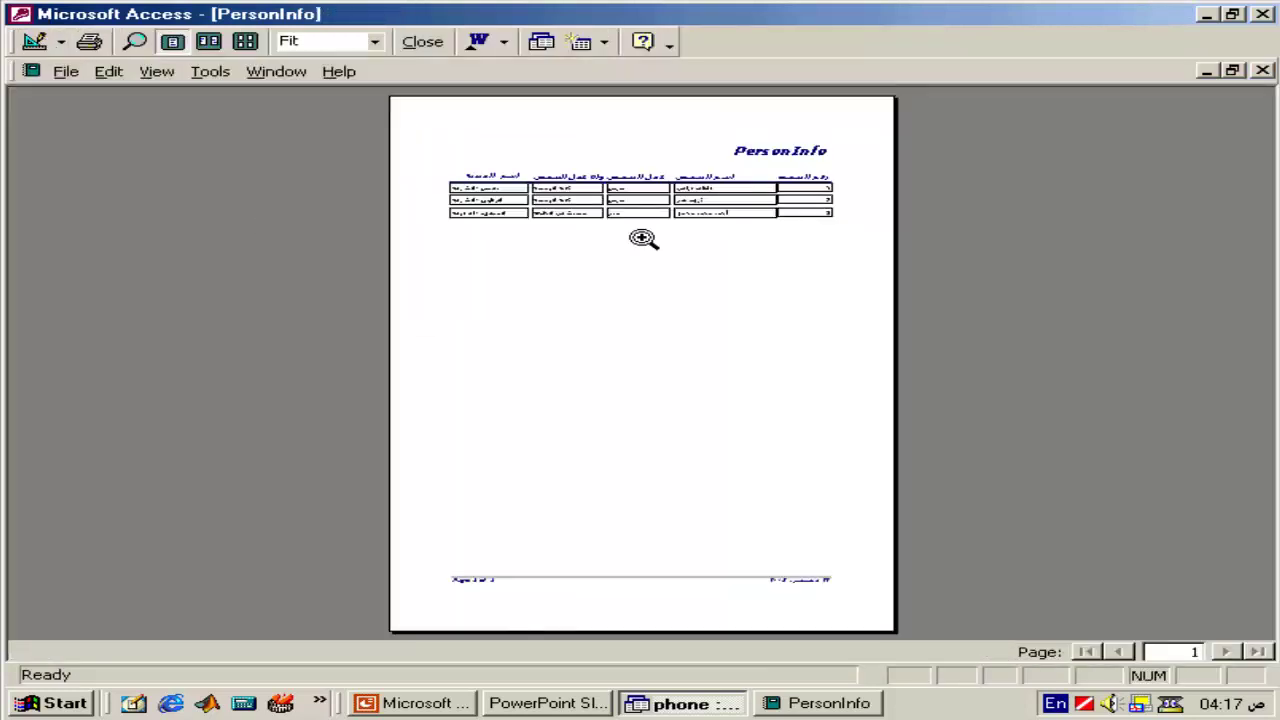
- Zoom the preview to 100% to check the boxed rows, then return to Design view
left_click(643, 238)
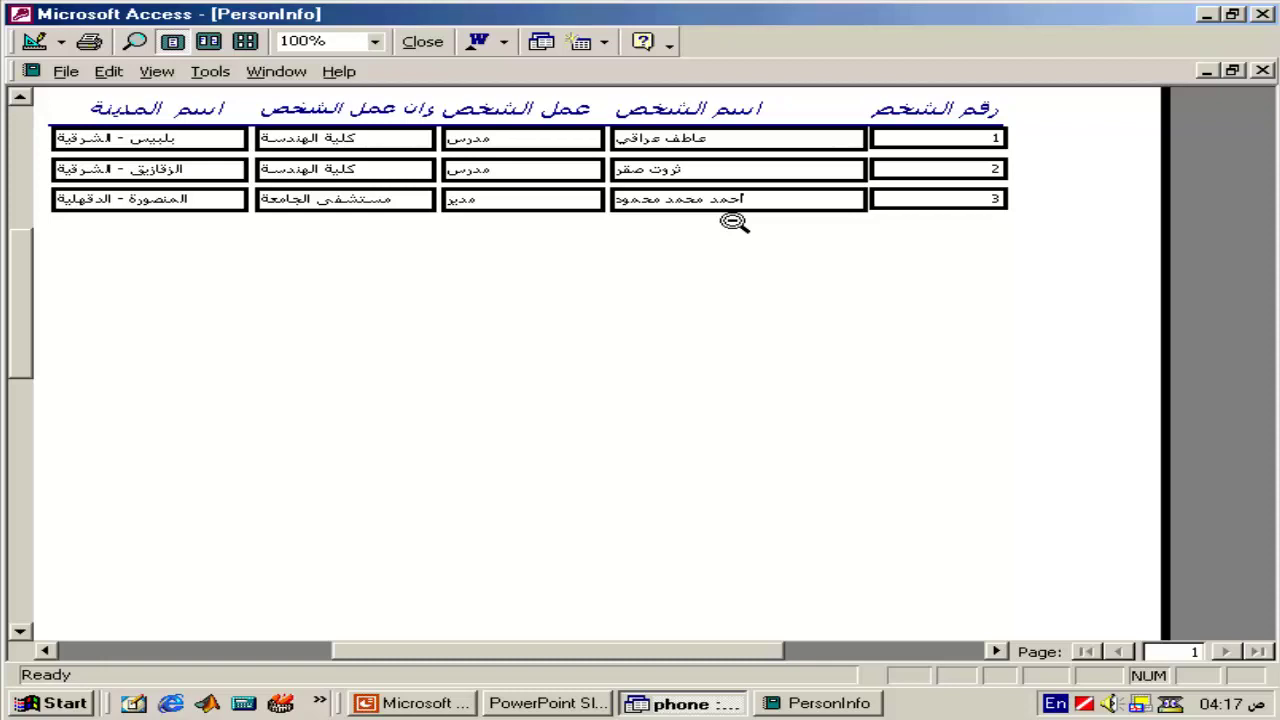
left_click(36, 42)
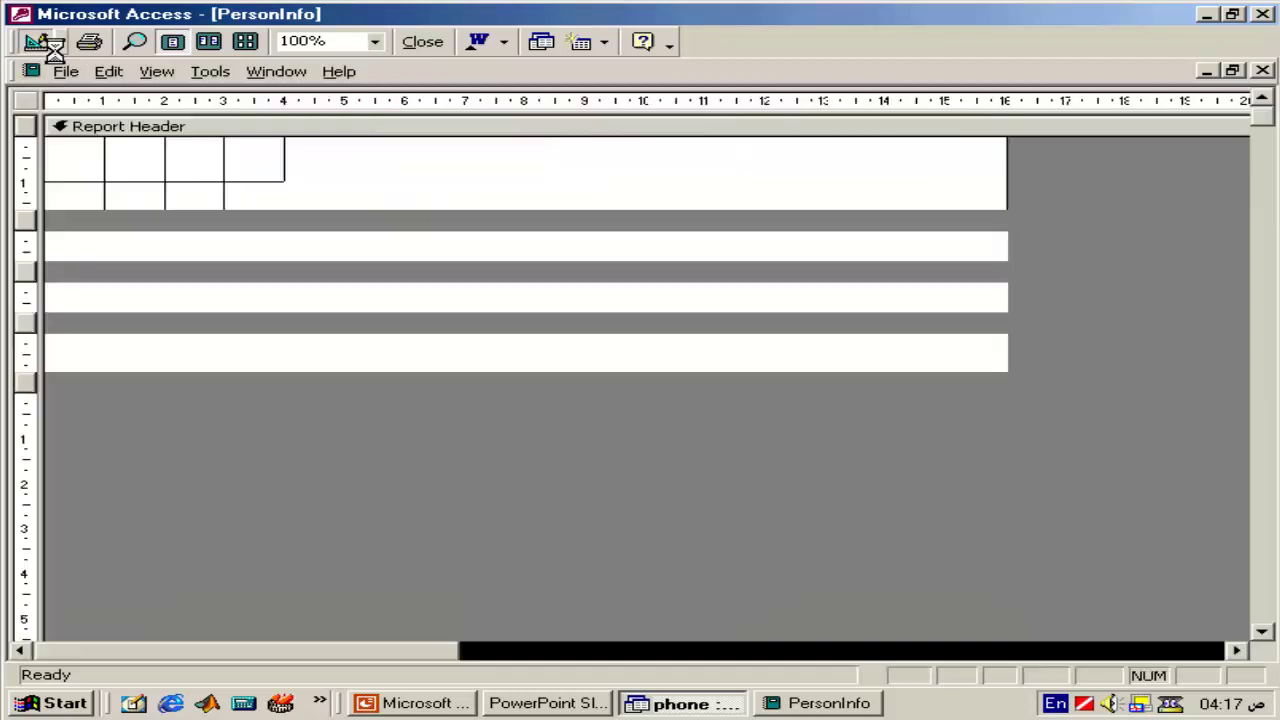
- Thin the Detail fields' borders to a 1 pt Border Width
right_click(478, 477)
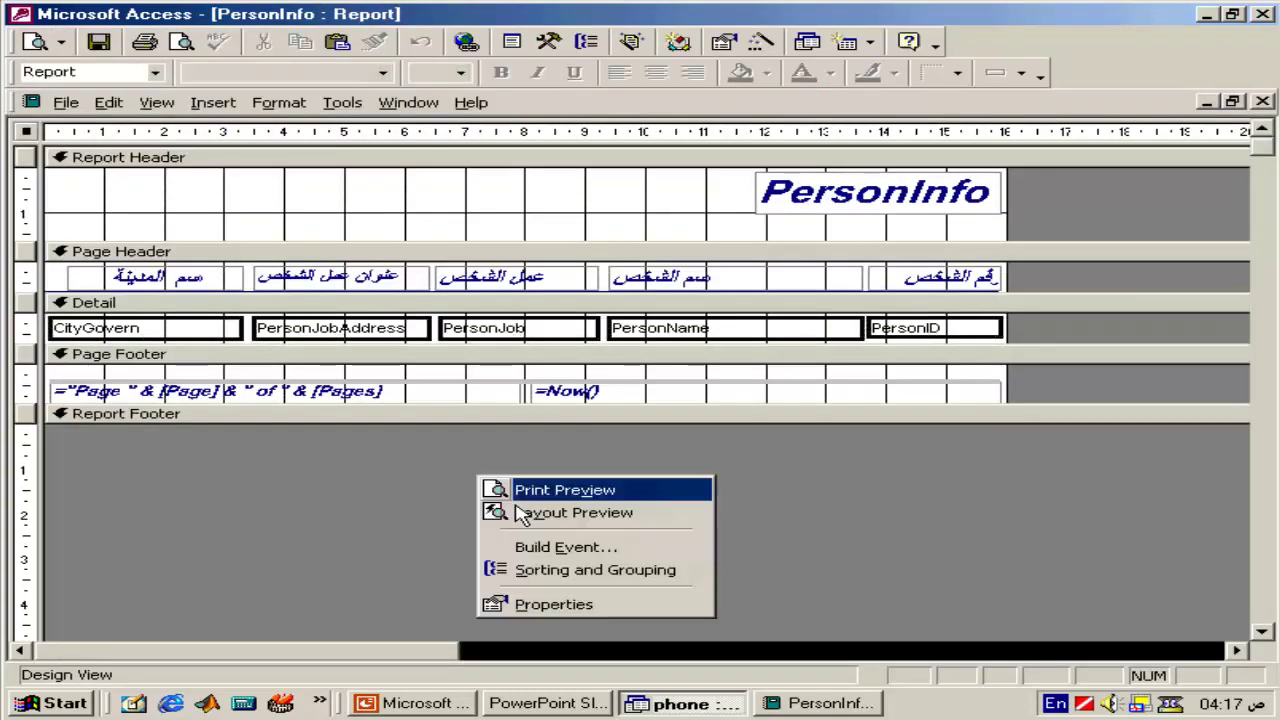
left_click(576, 605)
left_click(16, 328)
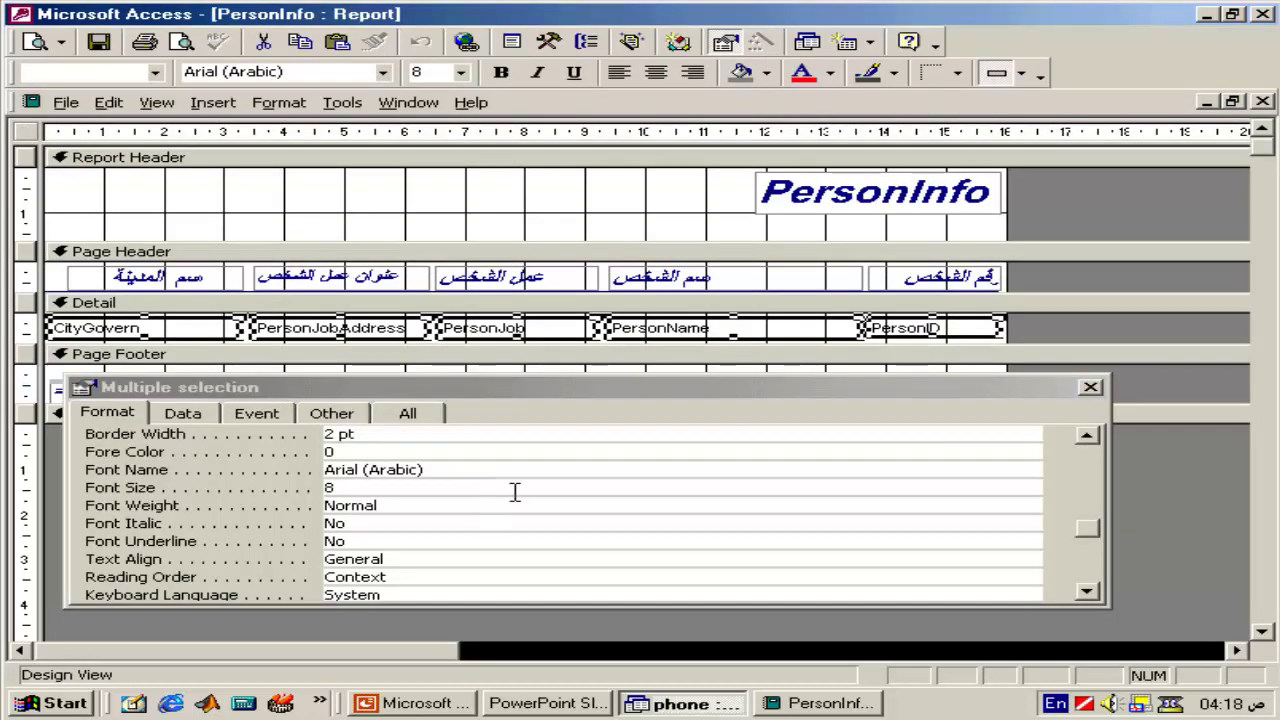
left_click(451, 440)
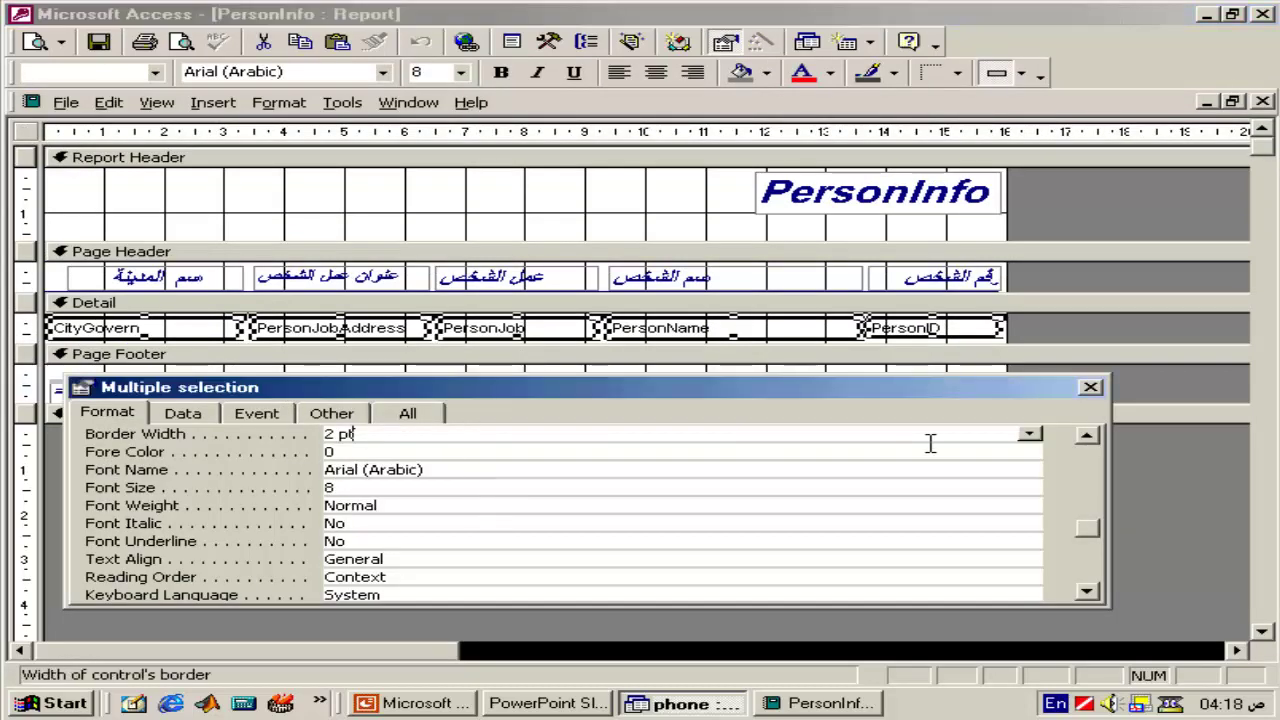
left_click(1030, 434)
left_click(987, 468)
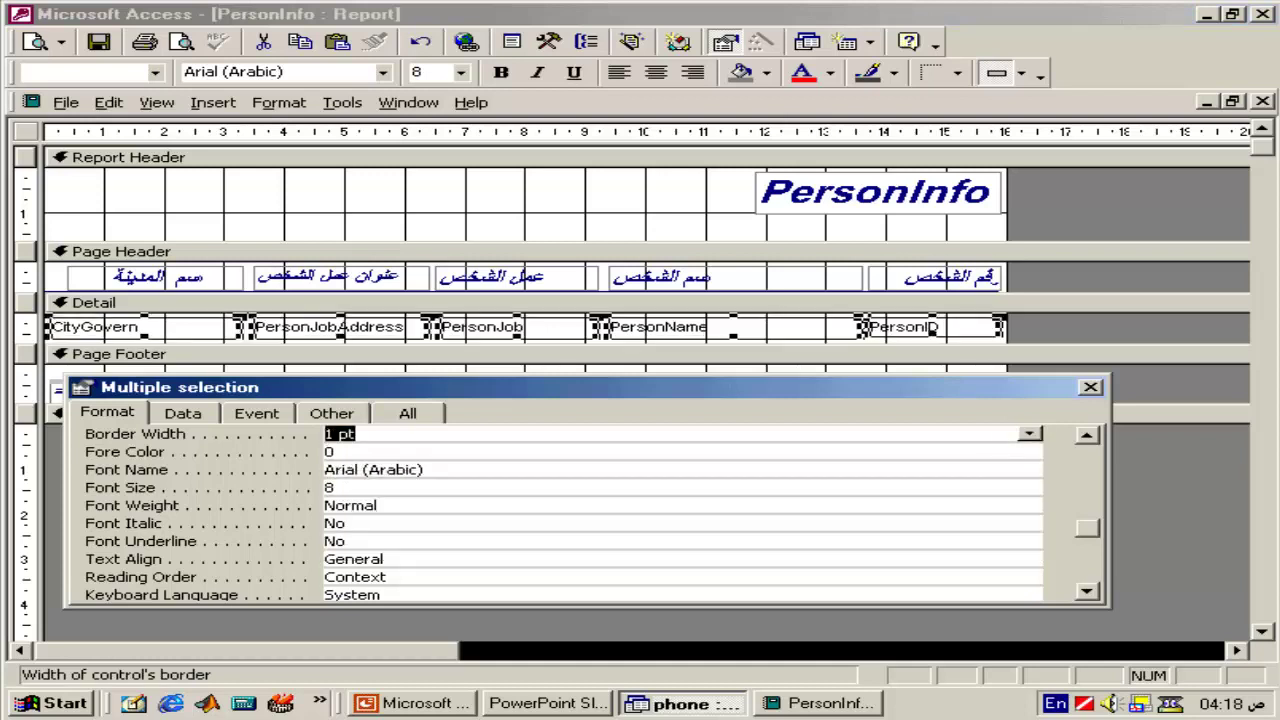
- Move all five Detail fields to Top 0cm
left_click(1135, 390)
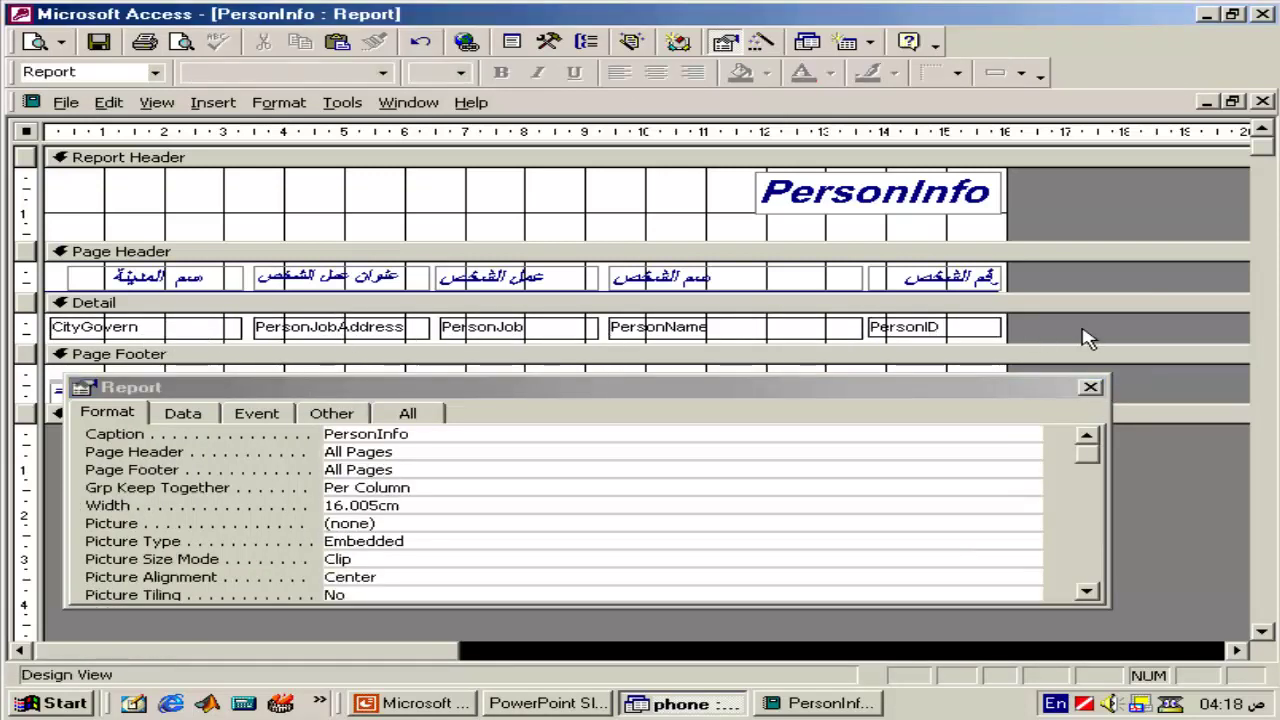
left_click_drag(1082, 336, 46, 330)
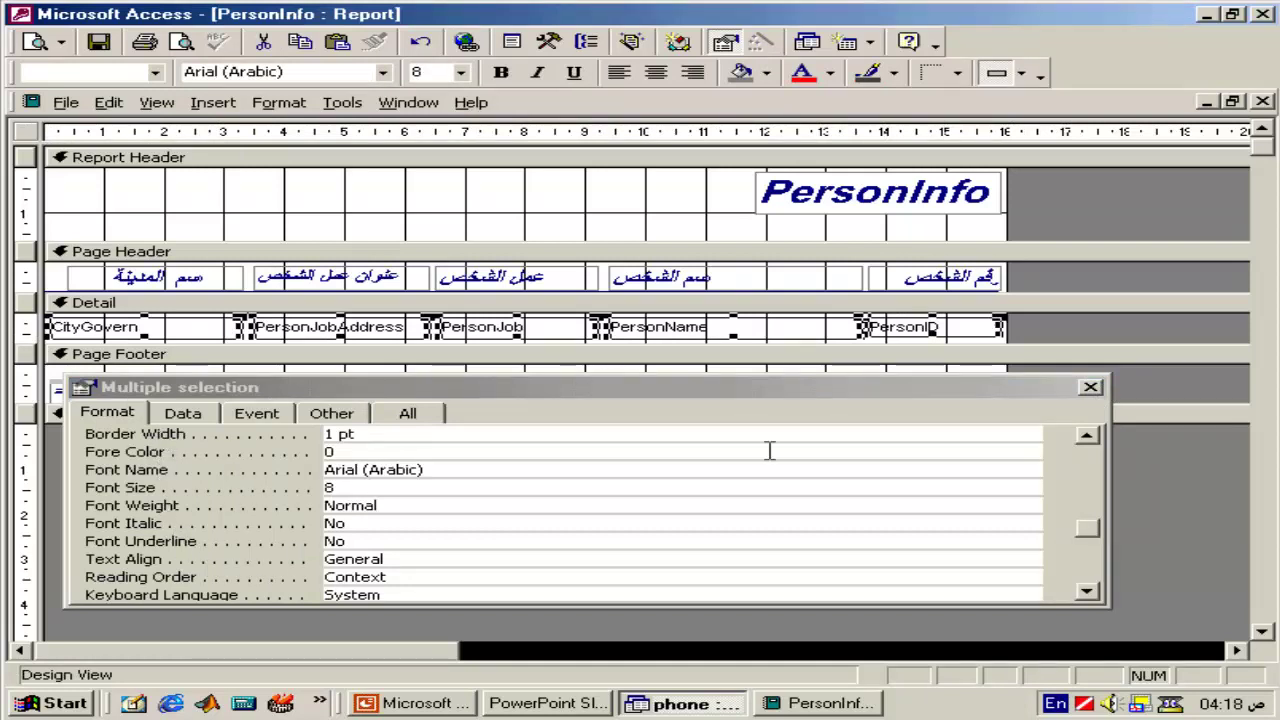
left_click(1088, 472)
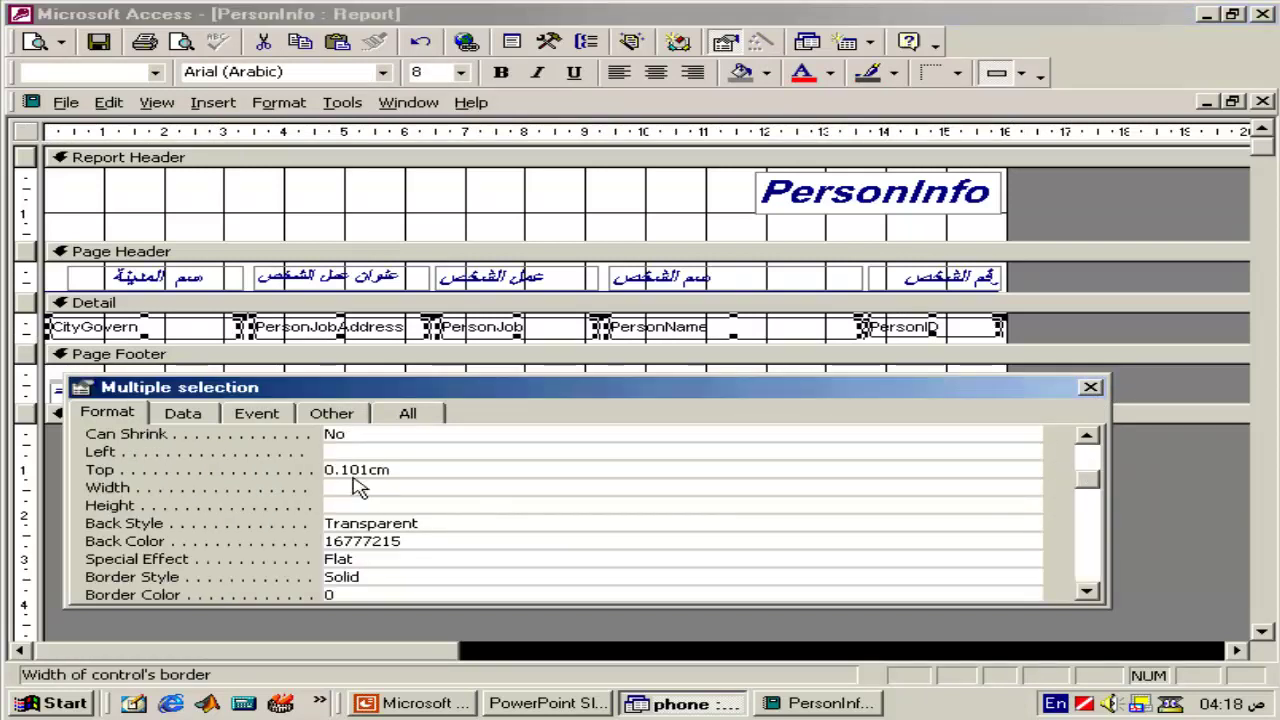
double_click(430, 468)
type("0")
key("Return")
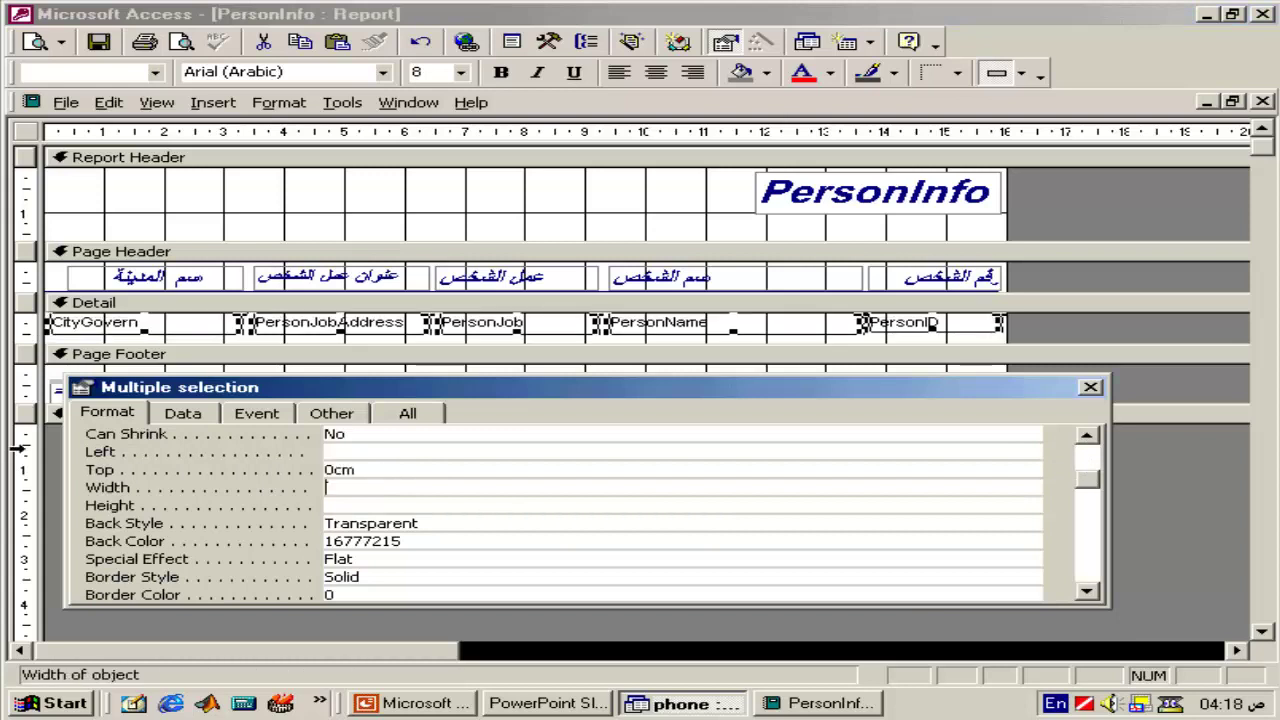
- Set the CityID text box to Left 0cm and Width 3.199cm
left_click(1135, 333)
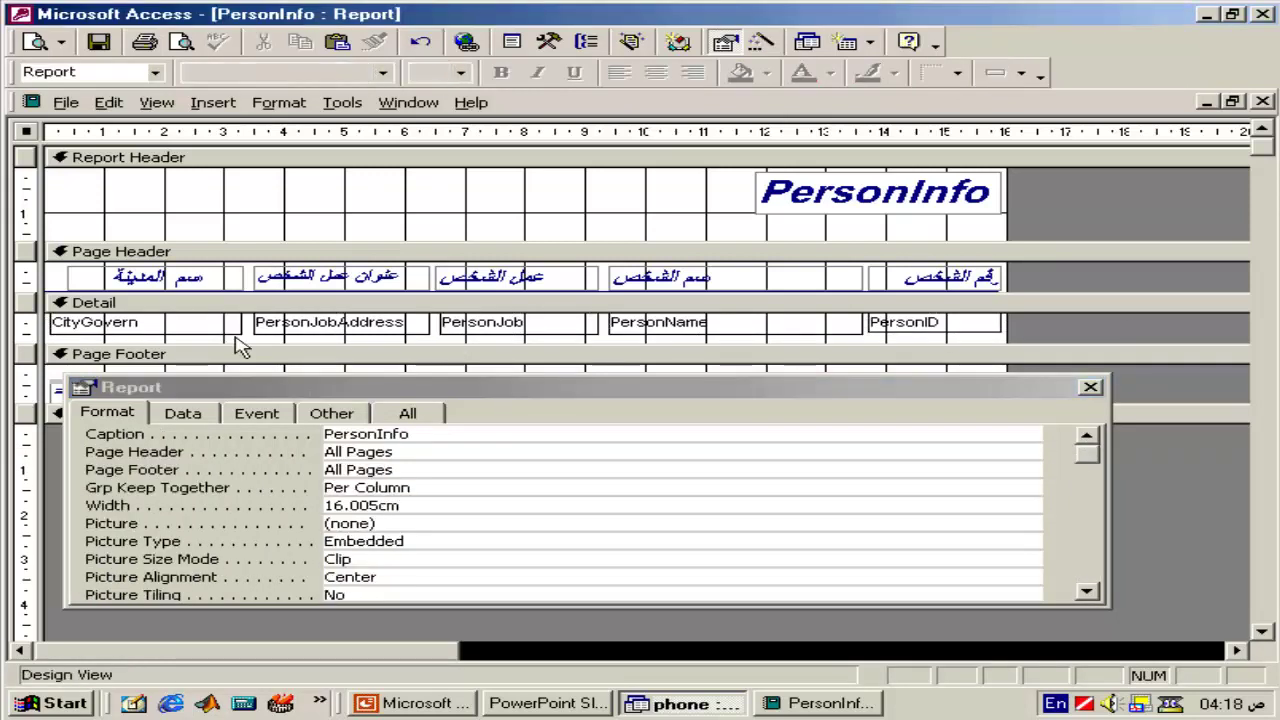
left_click(204, 318)
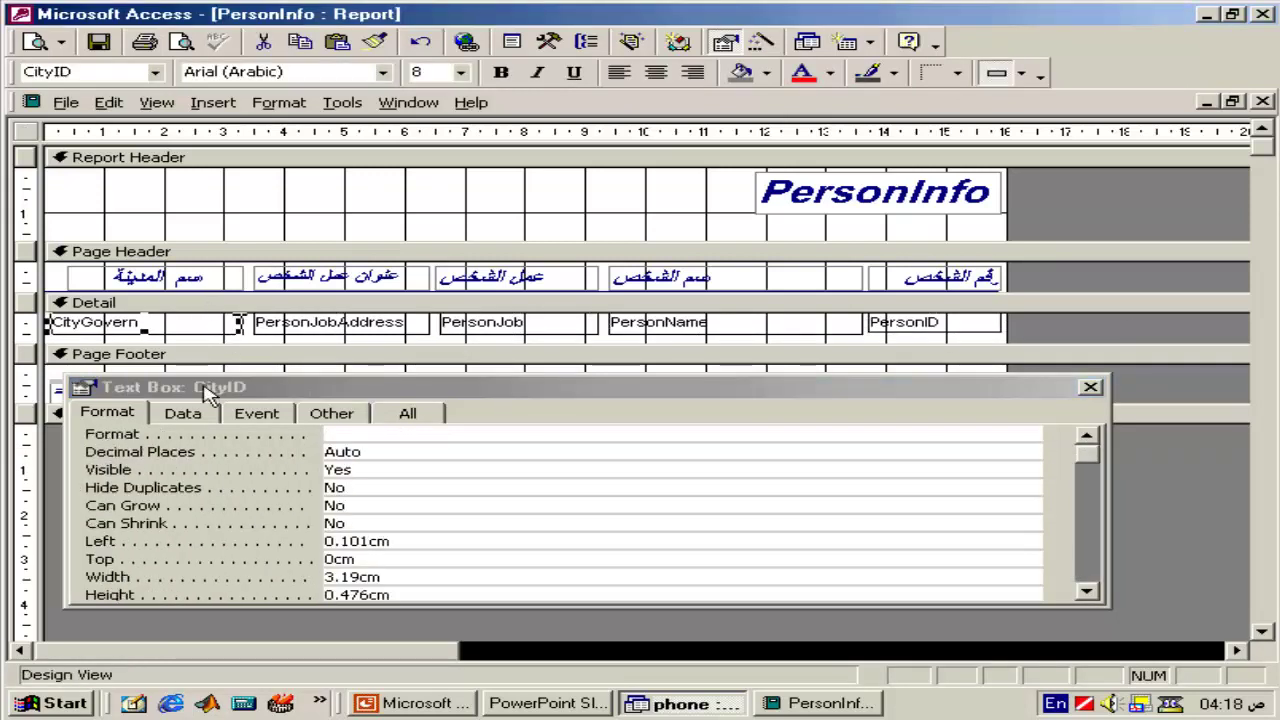
double_click(350, 541)
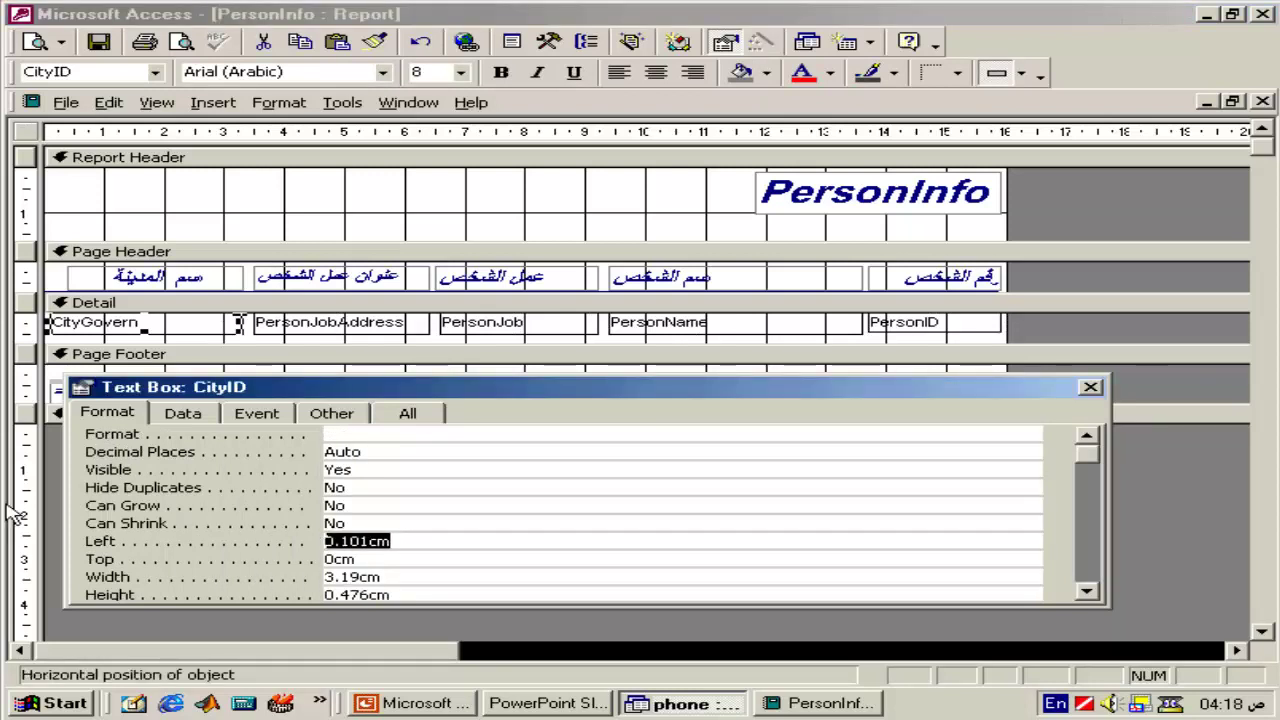
type("0")
key("Tab")
key("Tab")
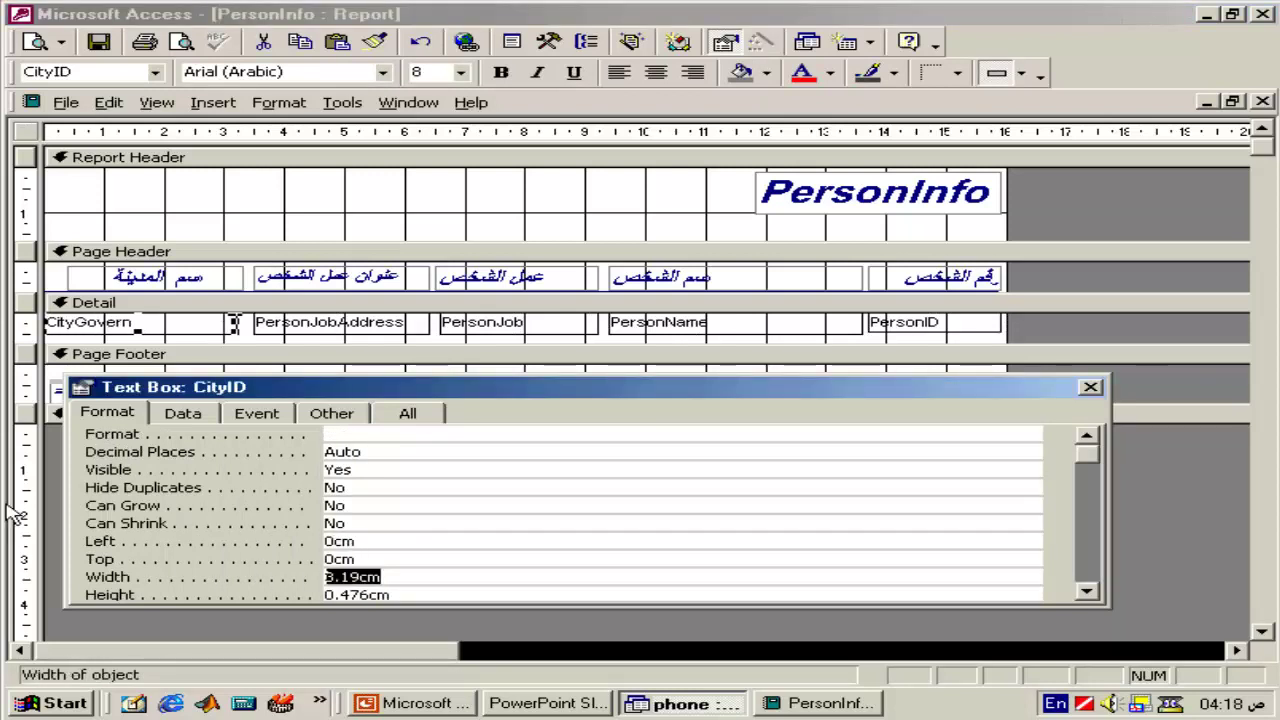
type("3.2")
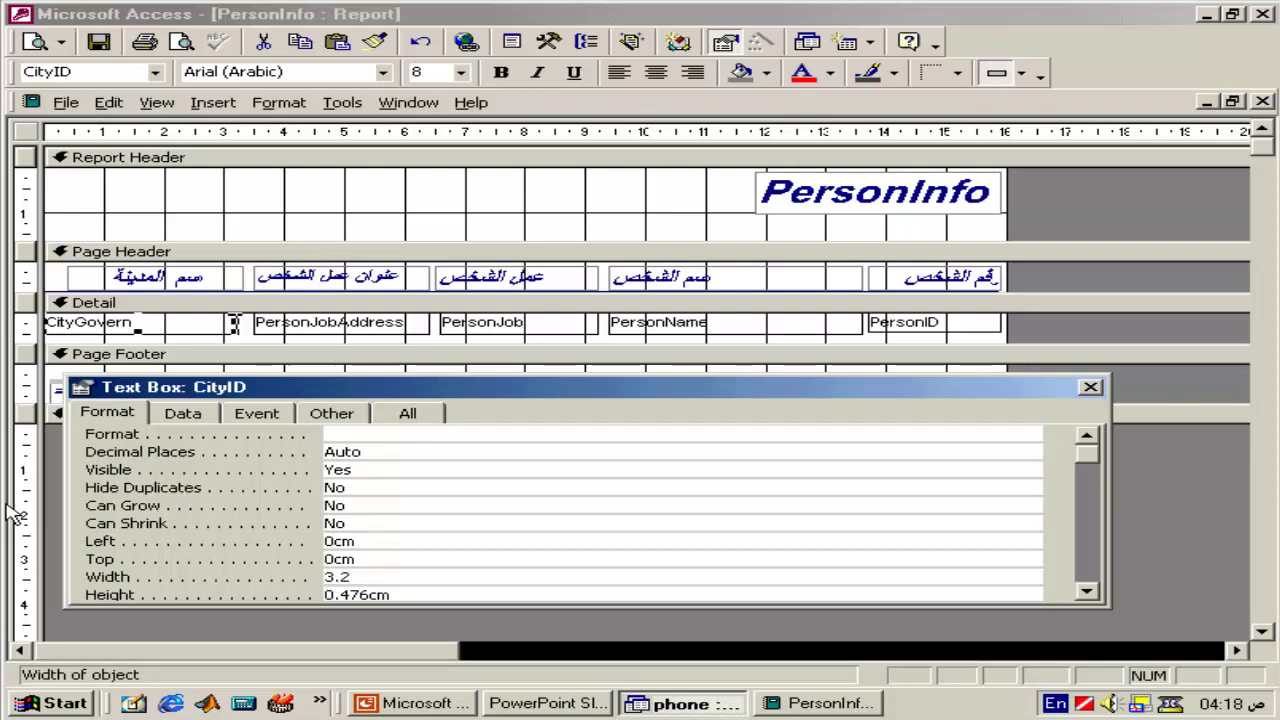
key("Tab")
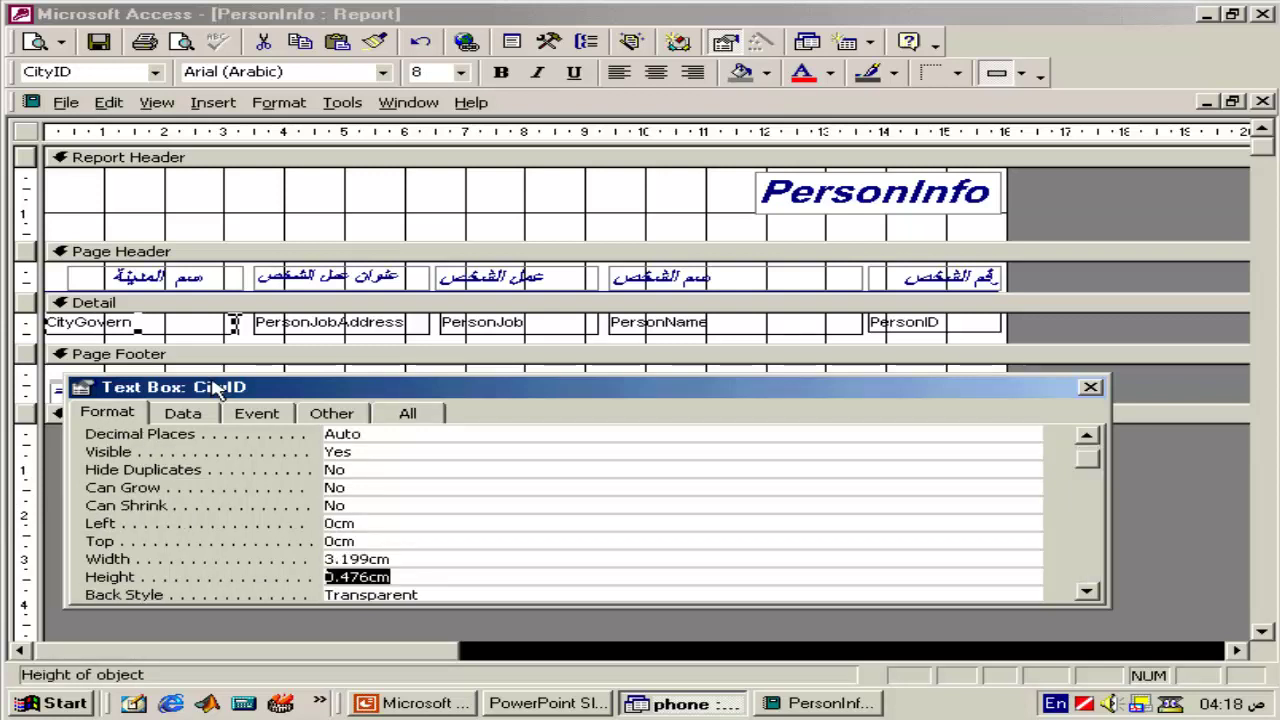
- Place the PersonJobAddress text box at Left 3.199cm with a 3cm width
left_click(281, 322)
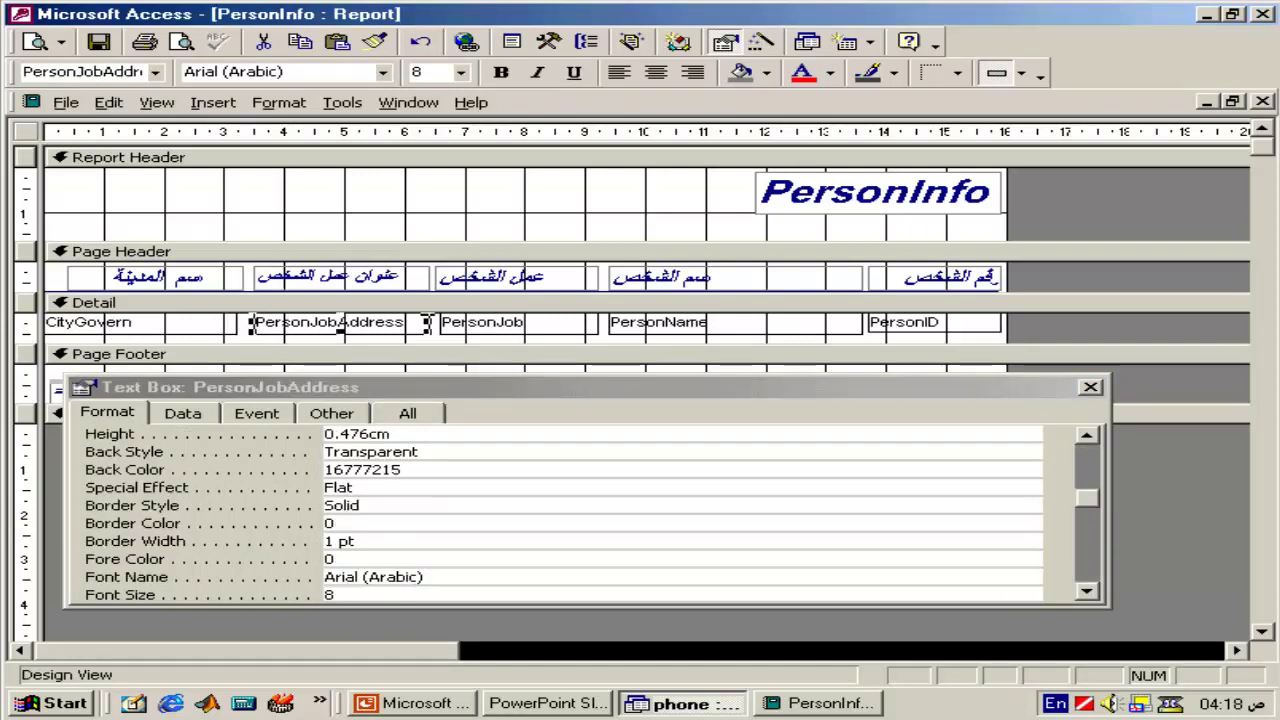
left_click(1086, 435)
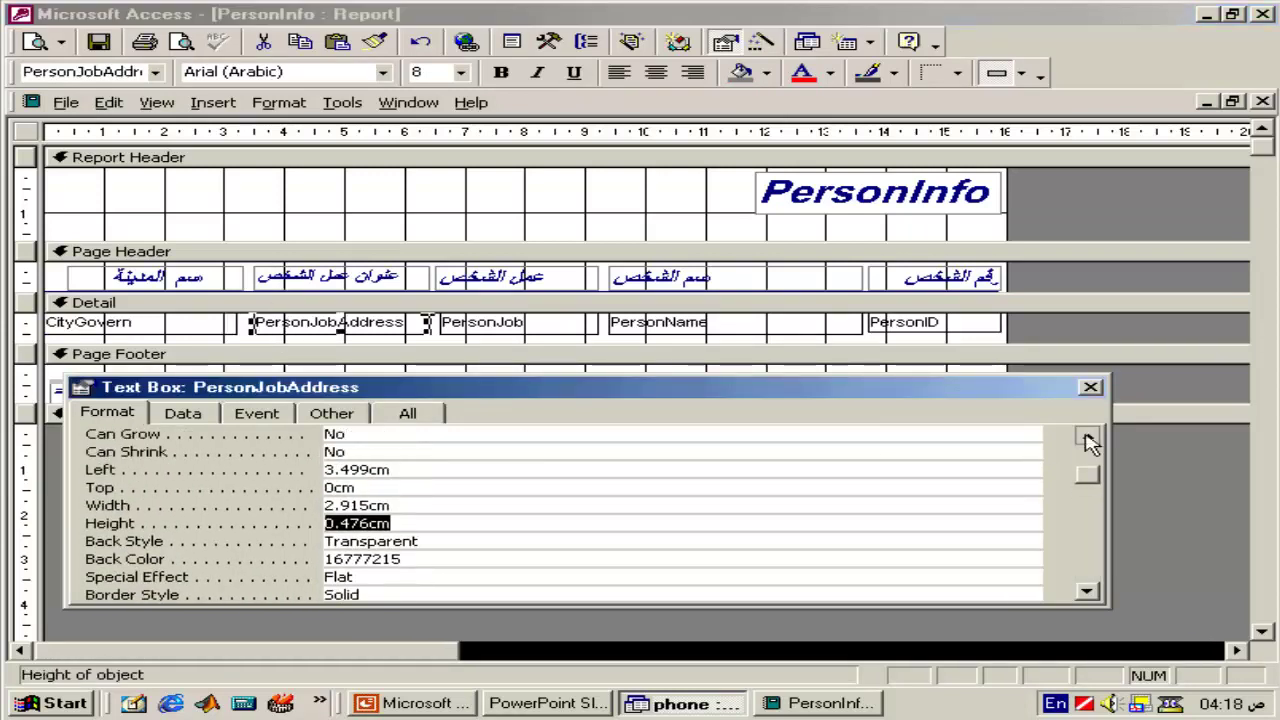
double_click(490, 489)
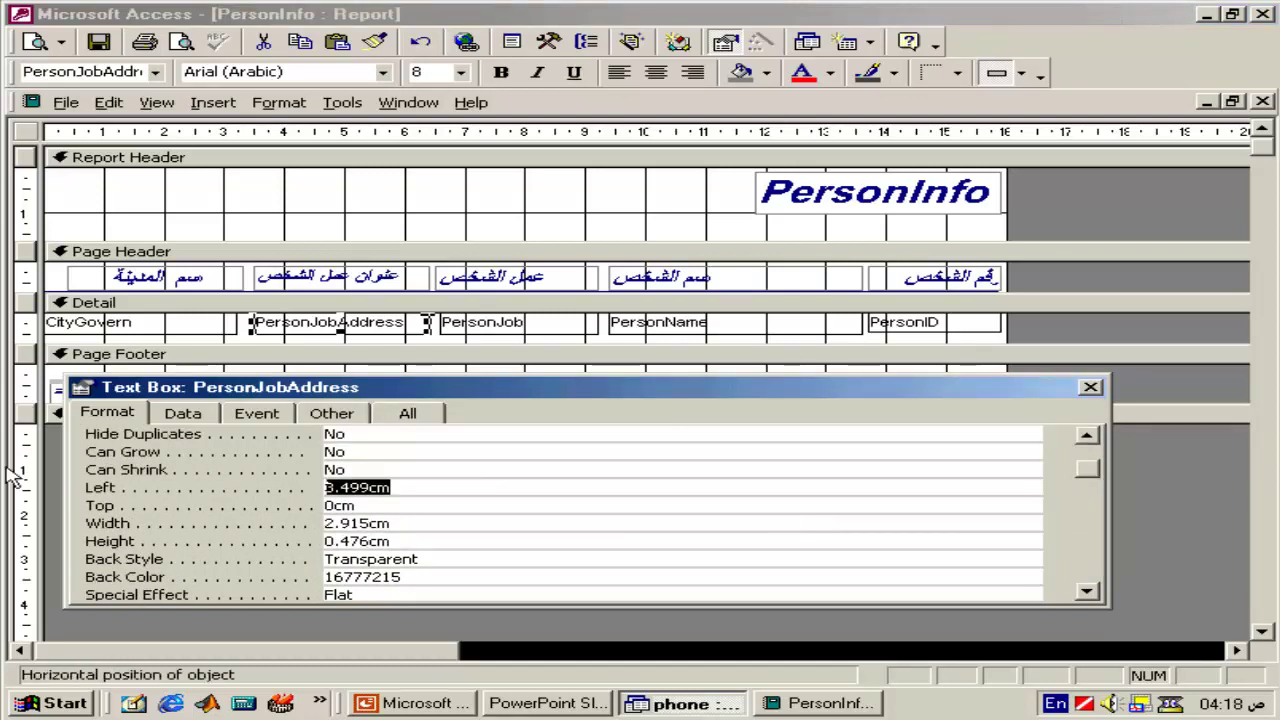
type("3.2")
key("Return")
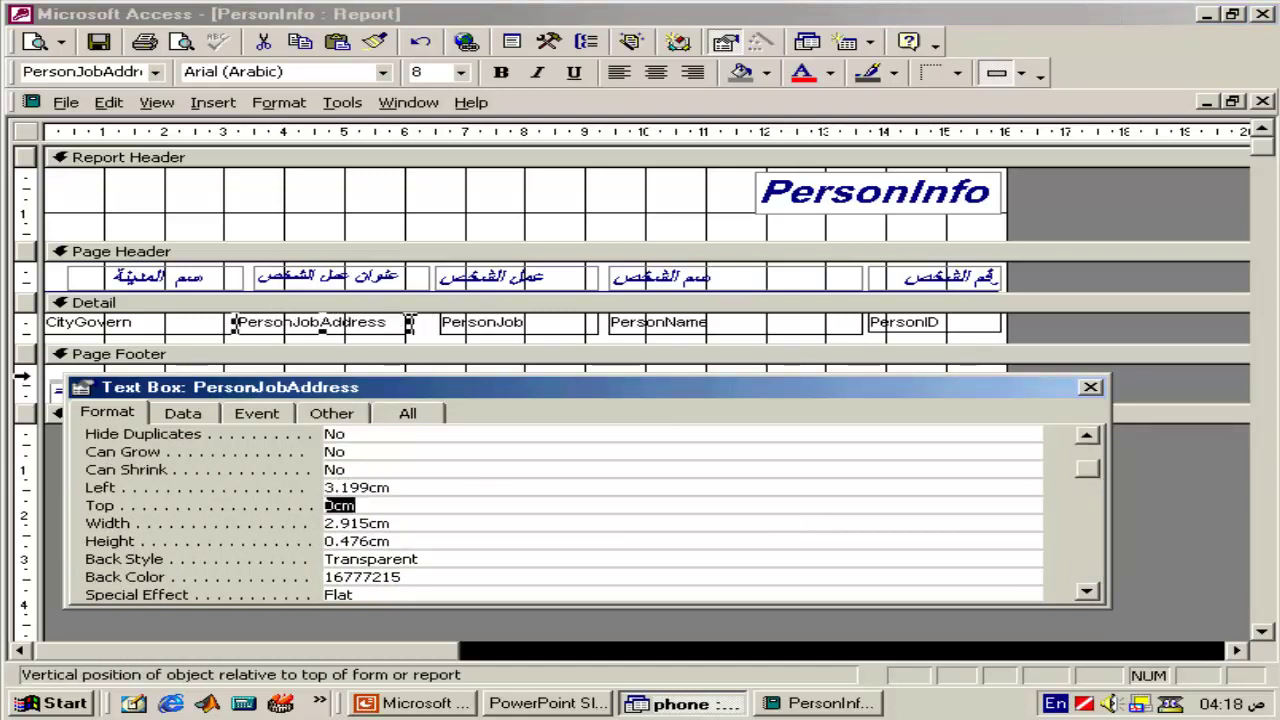
key("Return")
type("3")
key("Return")
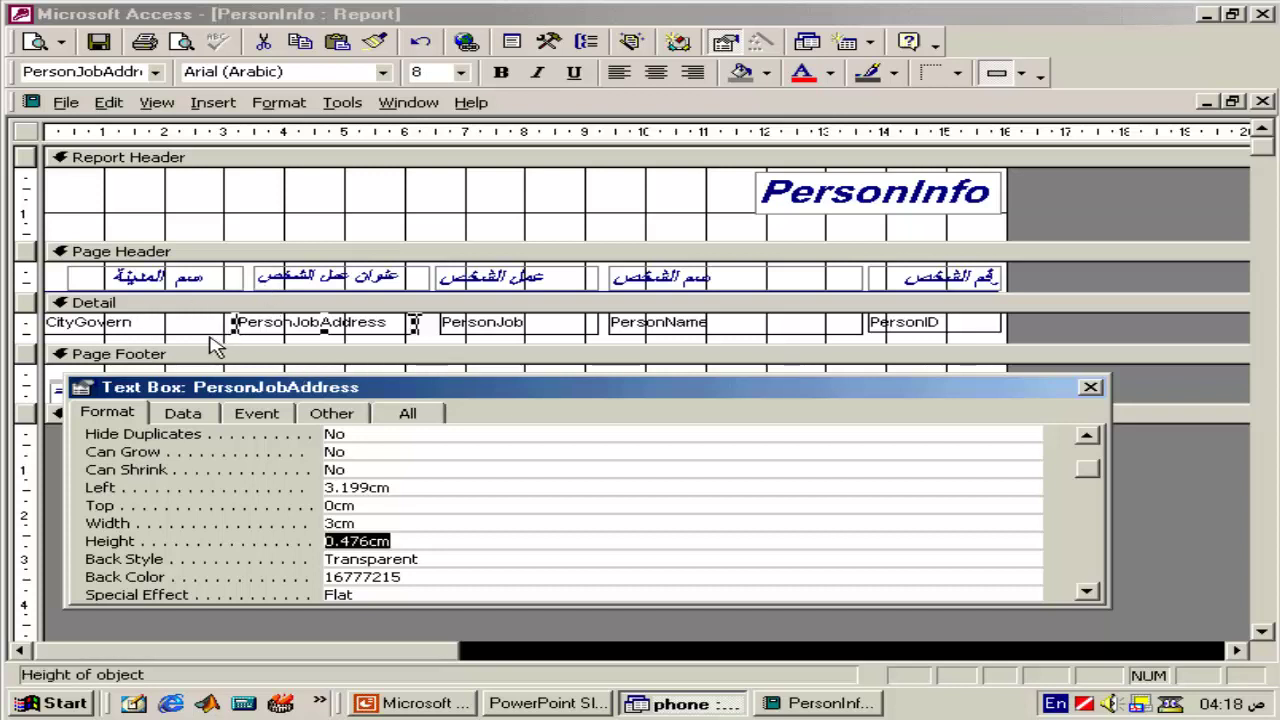
left_click(174, 323)
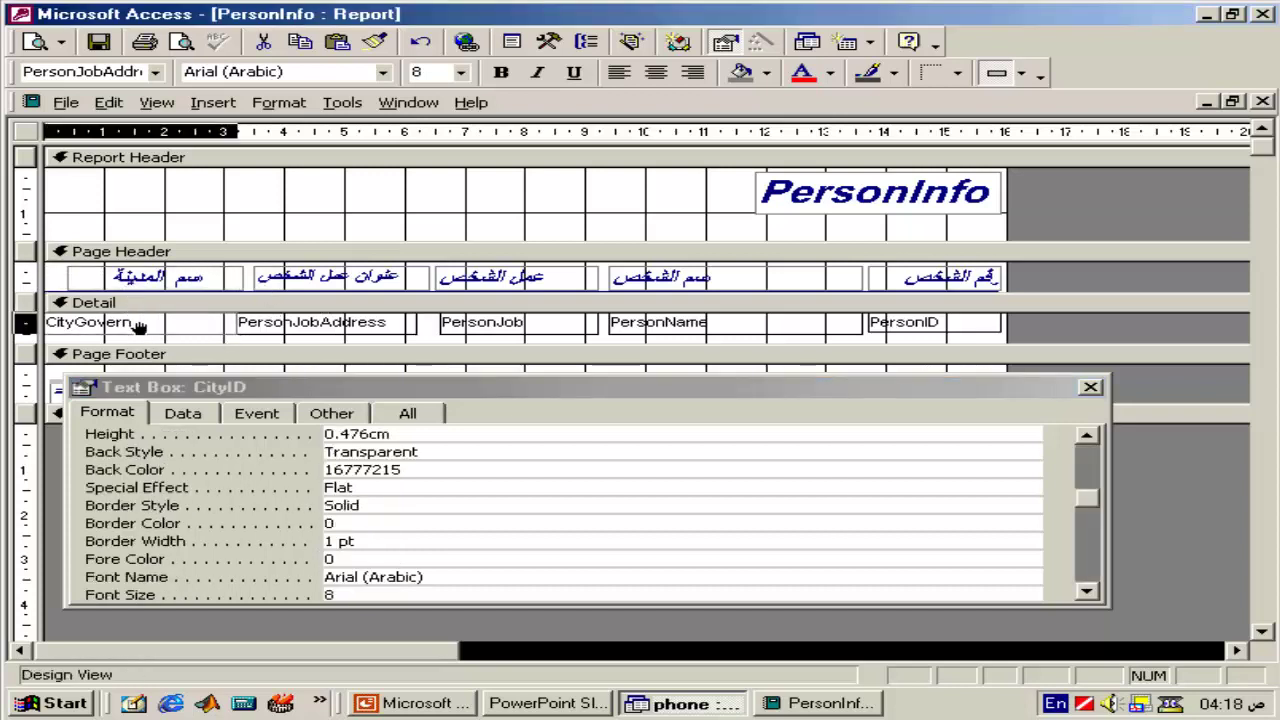
mouse_move(140, 327)
left_mouse_down()
mouse_move(175, 278)
mouse_move(145, 360)
left_mouse_up()
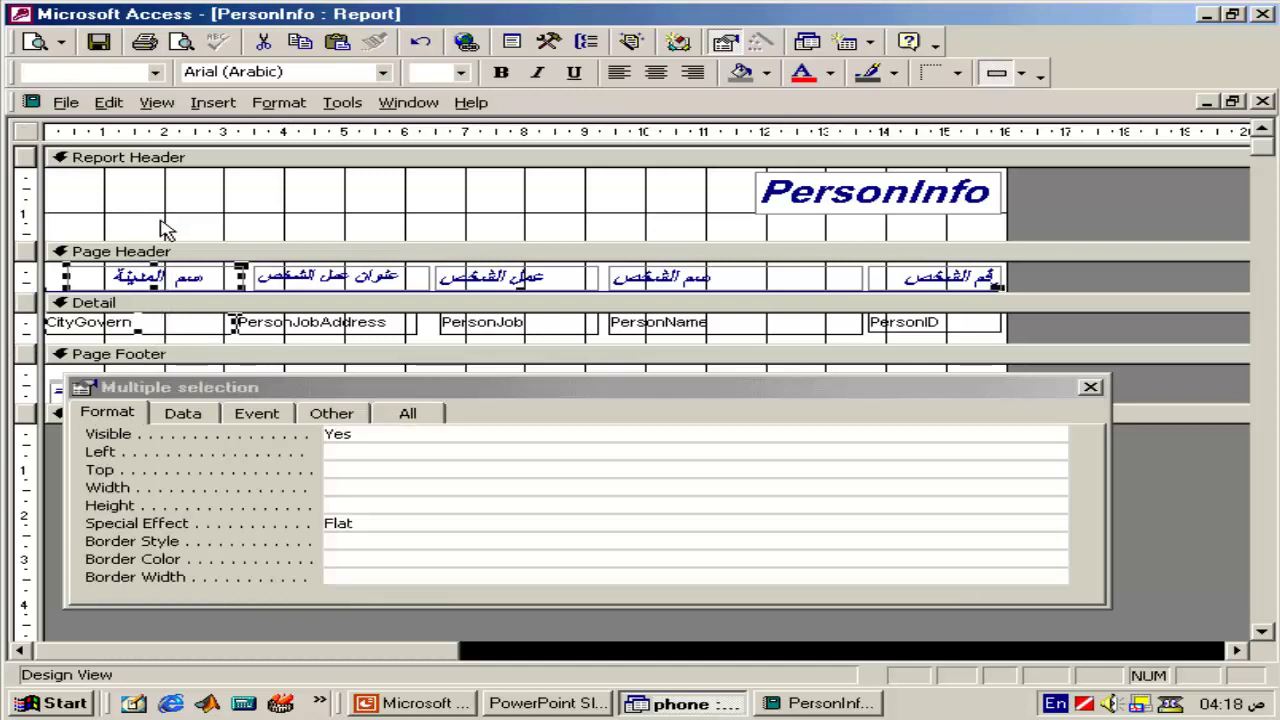
- Align the city header label and text box at Left 0cm with width 3.199cm
left_click(165, 228)
left_click(180, 276)
left_click(168, 325, "shift")
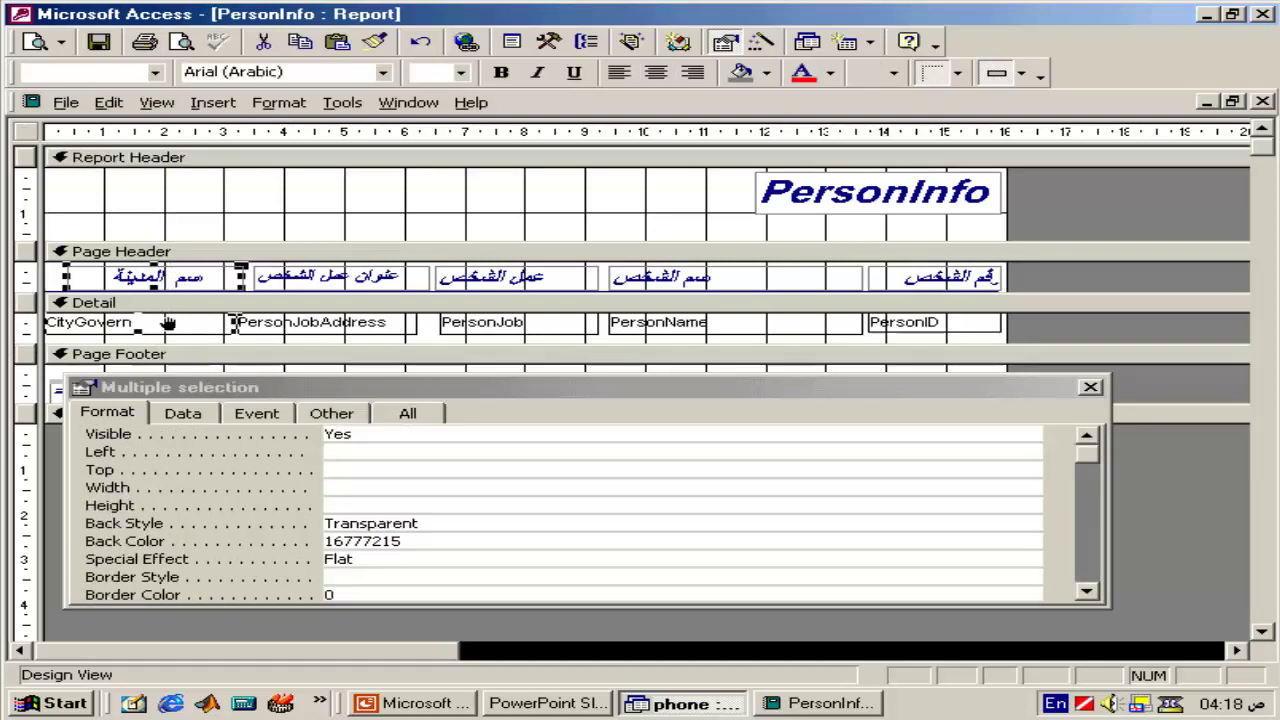
left_click(375, 453)
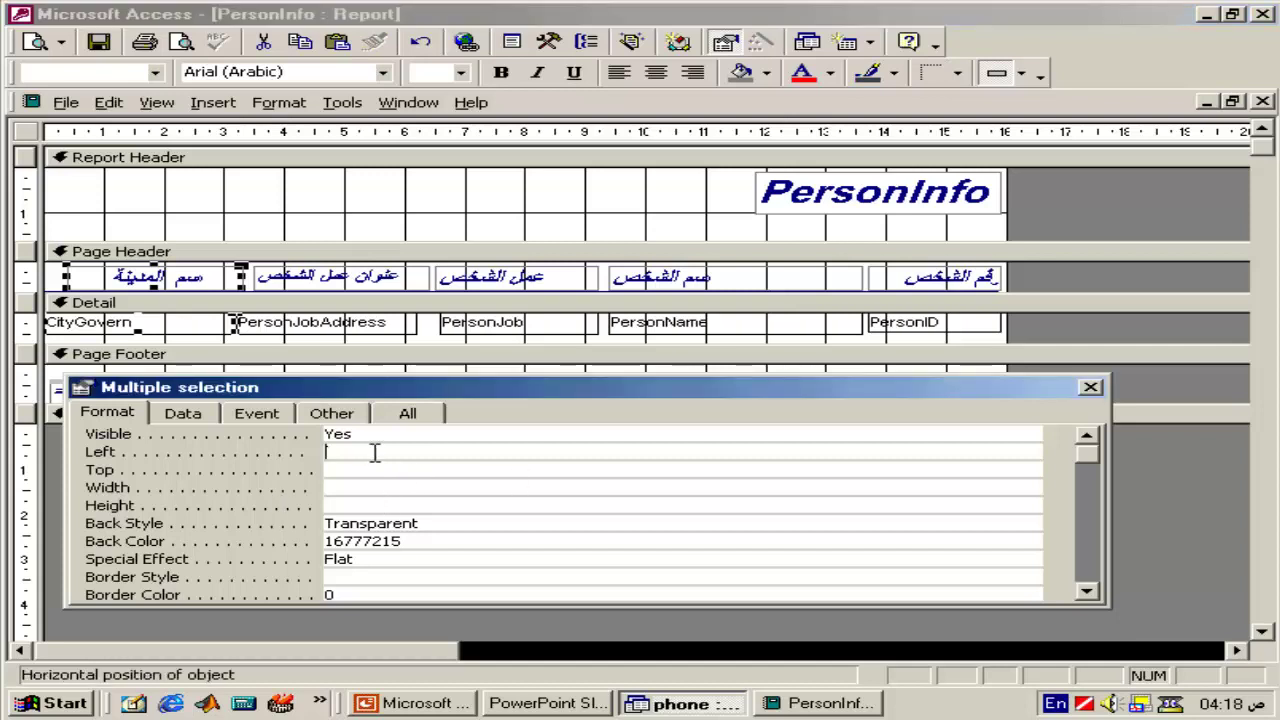
type("0")
key("Return")
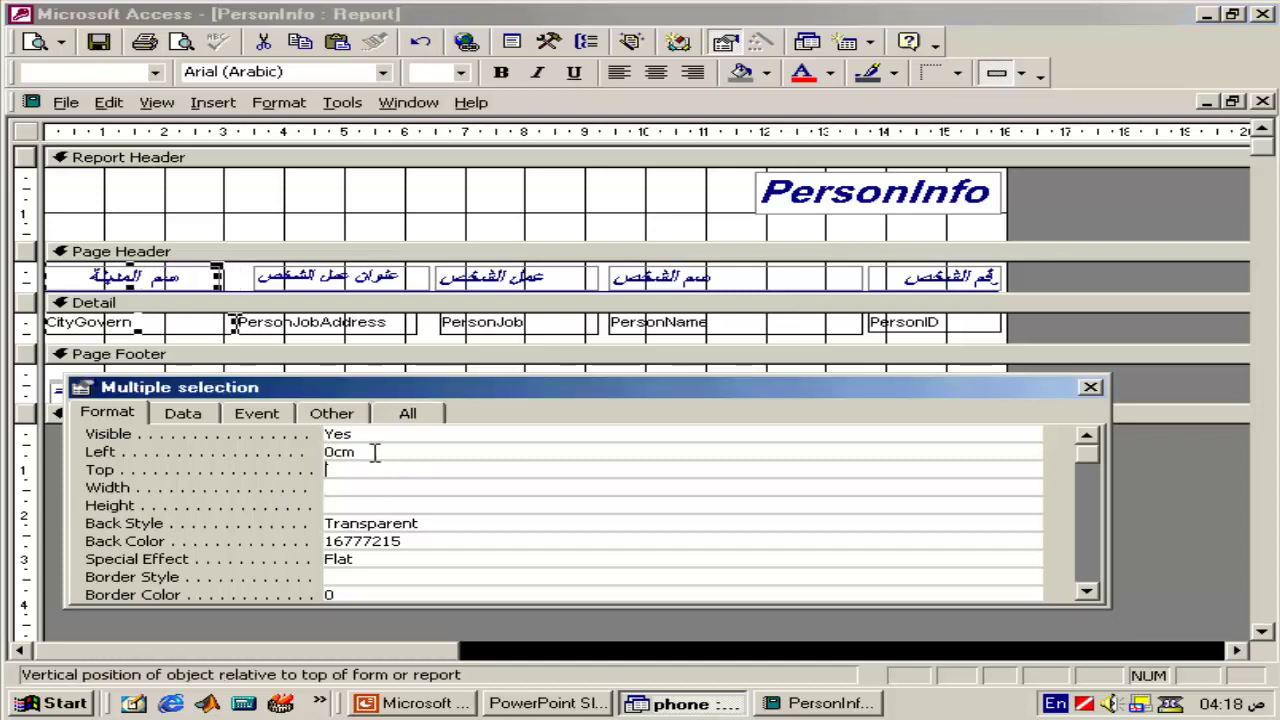
key("Return")
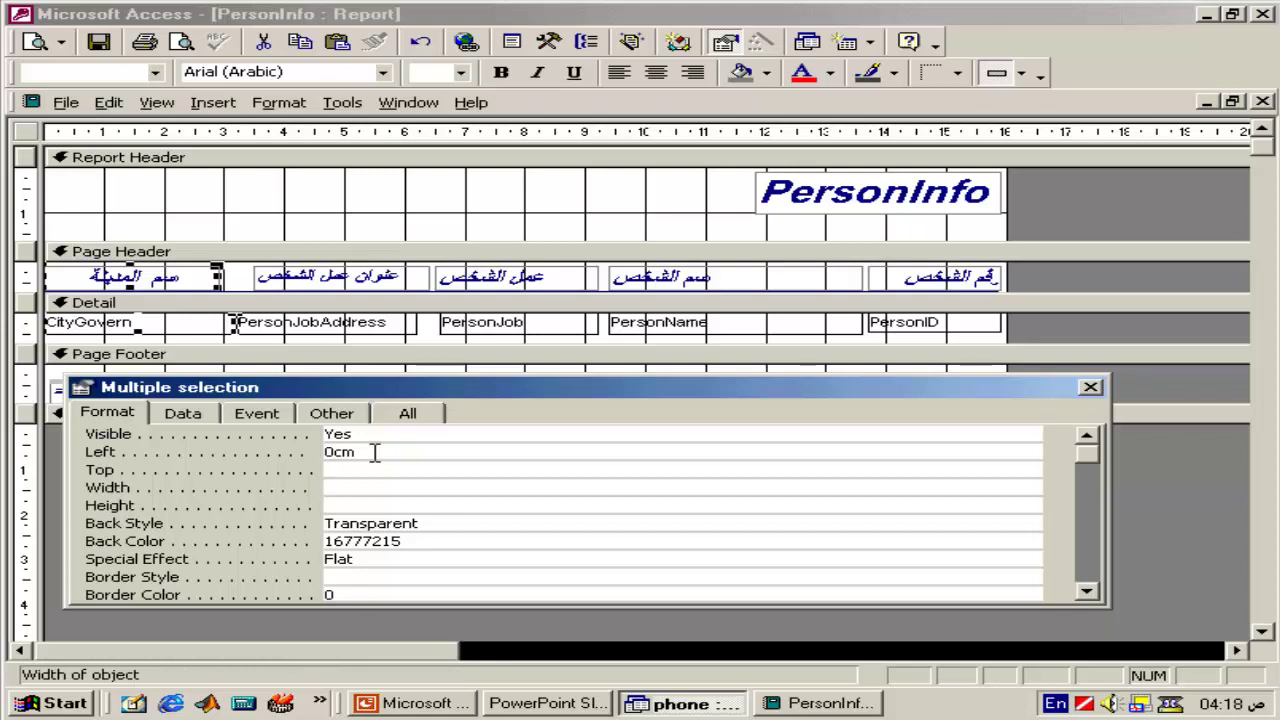
type("3.199")
key("Return")
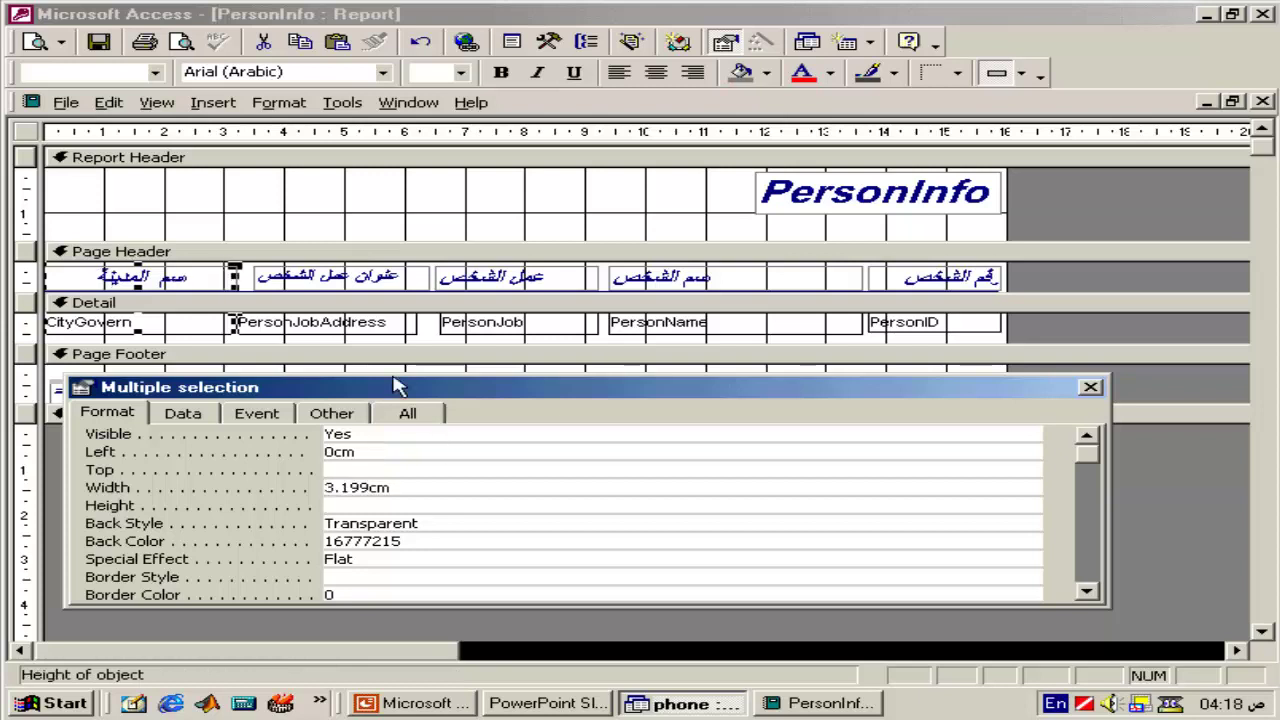
- Set the job-address header label and text box to Left 3.199cm, width 3cm
left_click(376, 283)
left_click(370, 322, "shift")
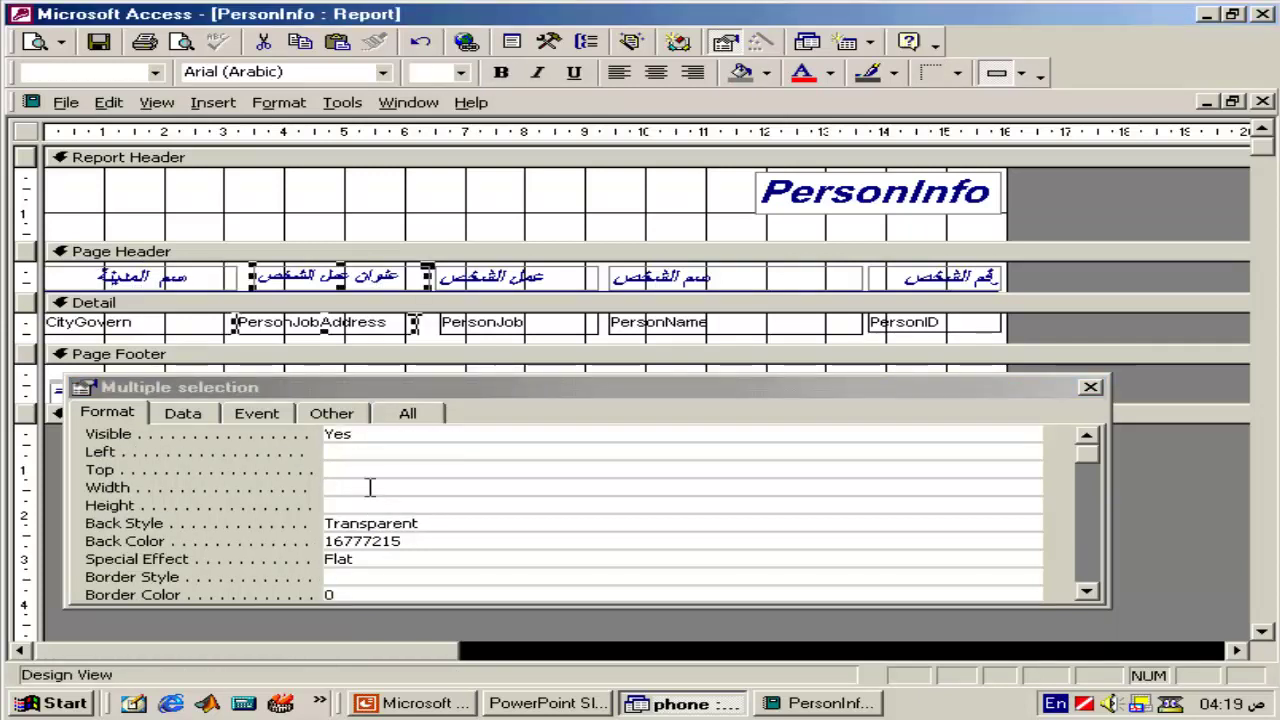
left_click(357, 455)
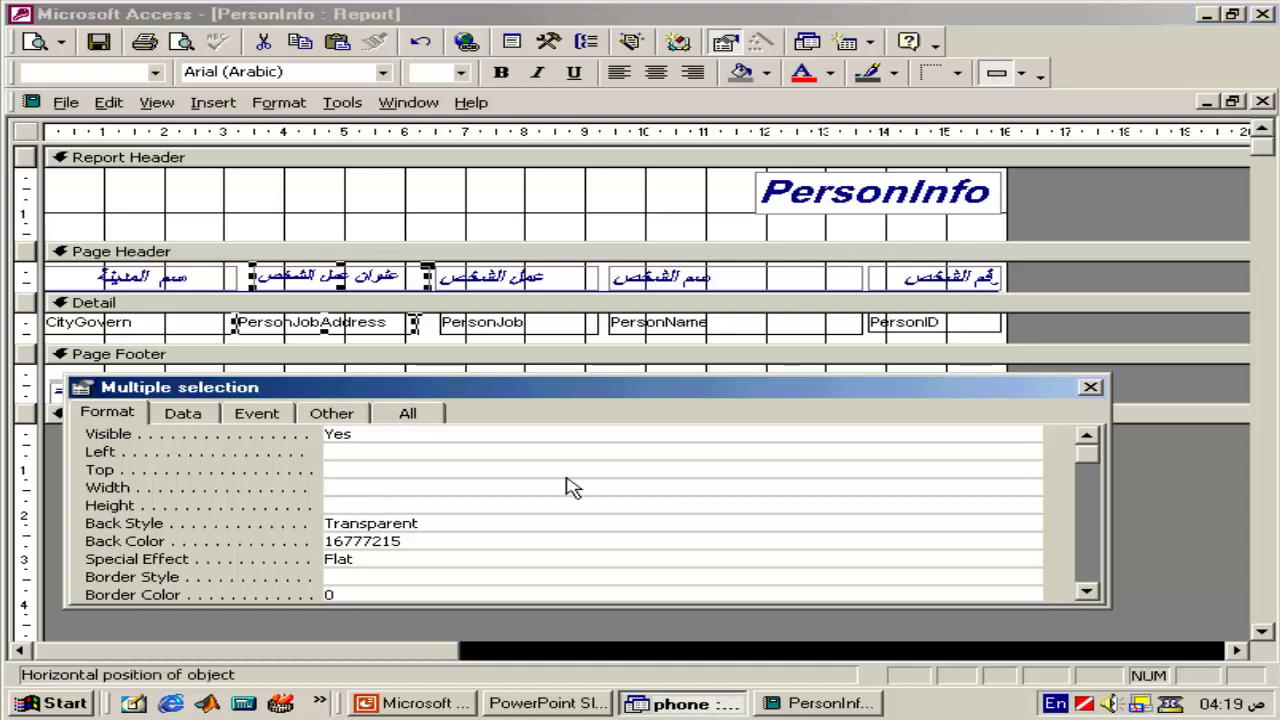
type("3.2")
key("Return")
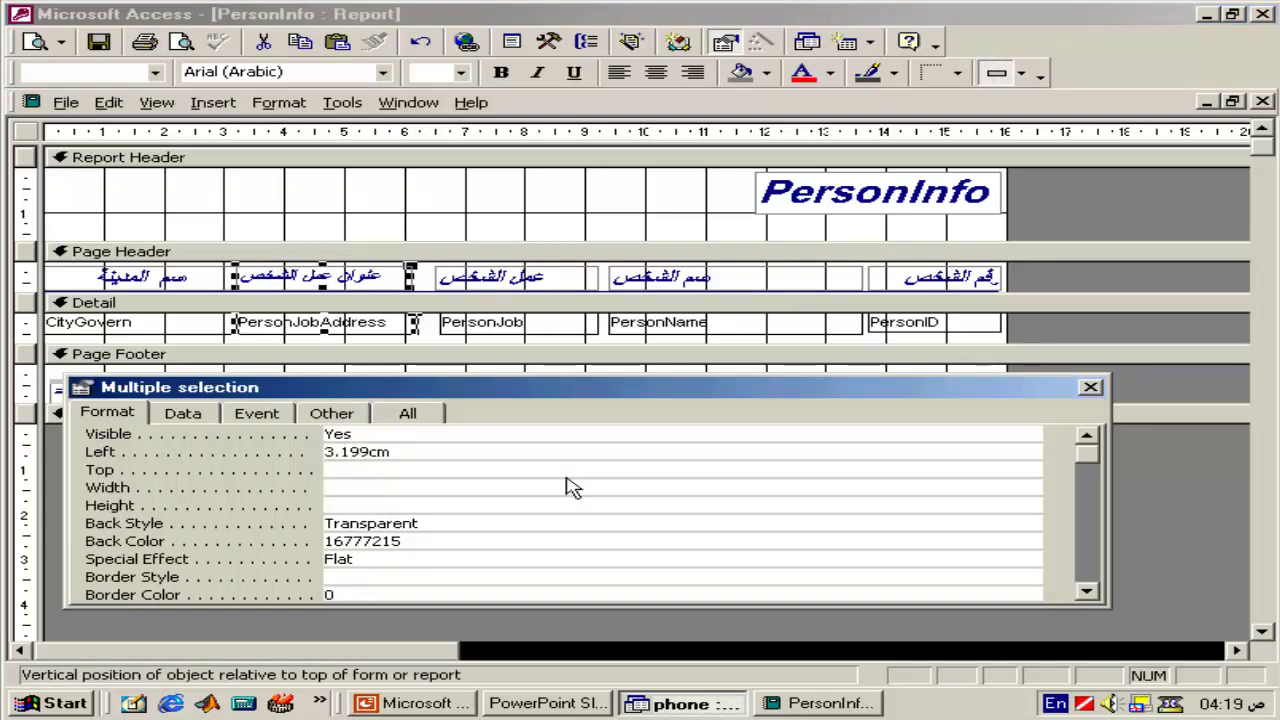
left_click(572, 487)
type("4")
key("Return")
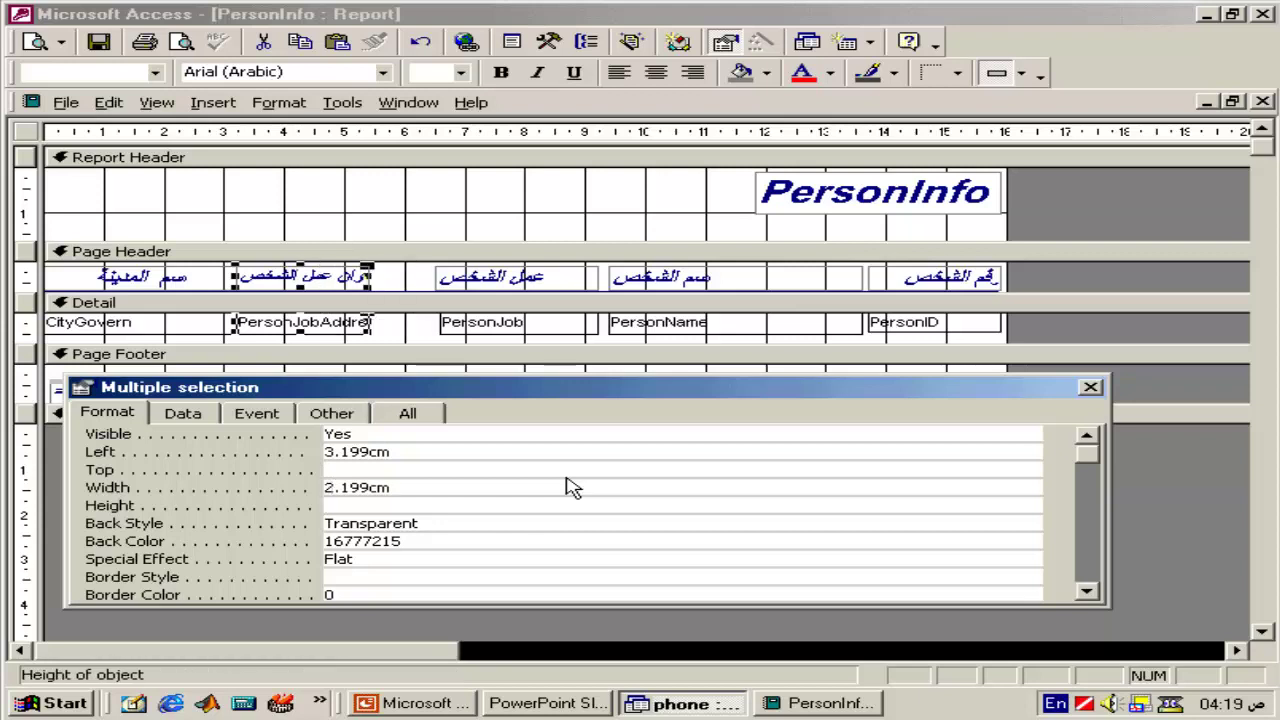
key("Up")
type("3")
key("Return")
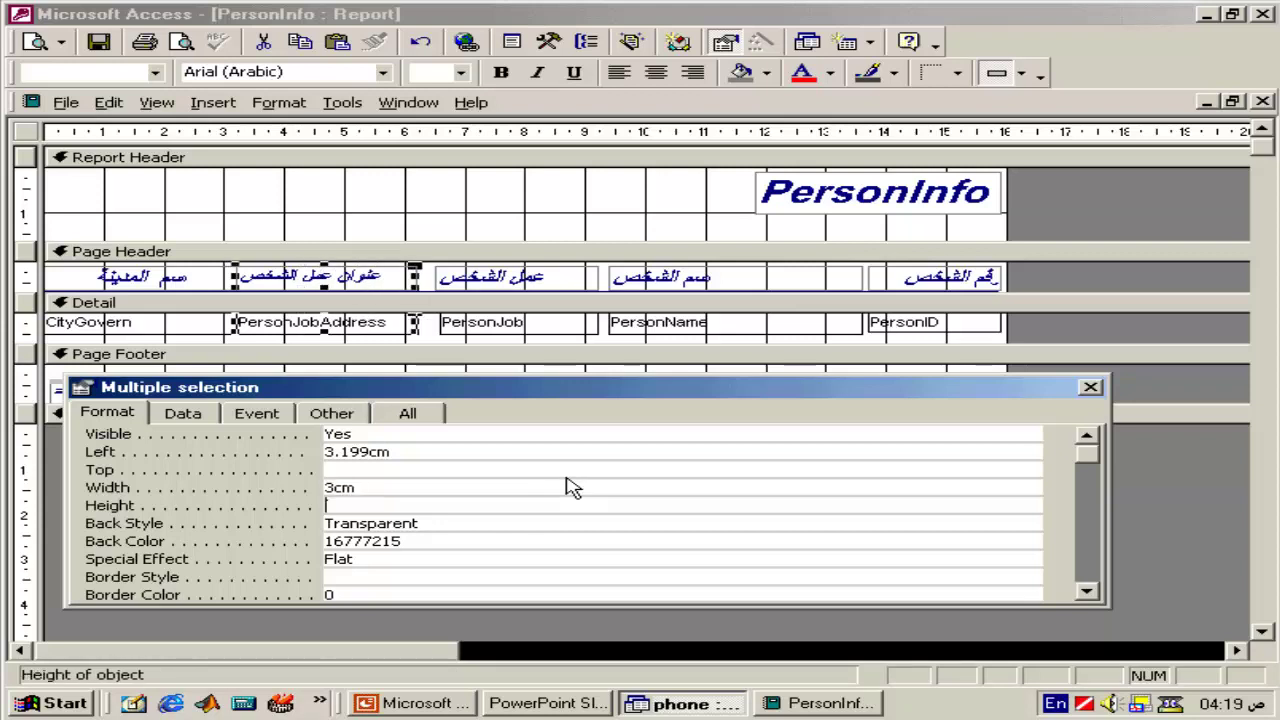
- Position the PersonJob label and text box at Left 6.199cm with width 2.501cm
left_click(505, 276)
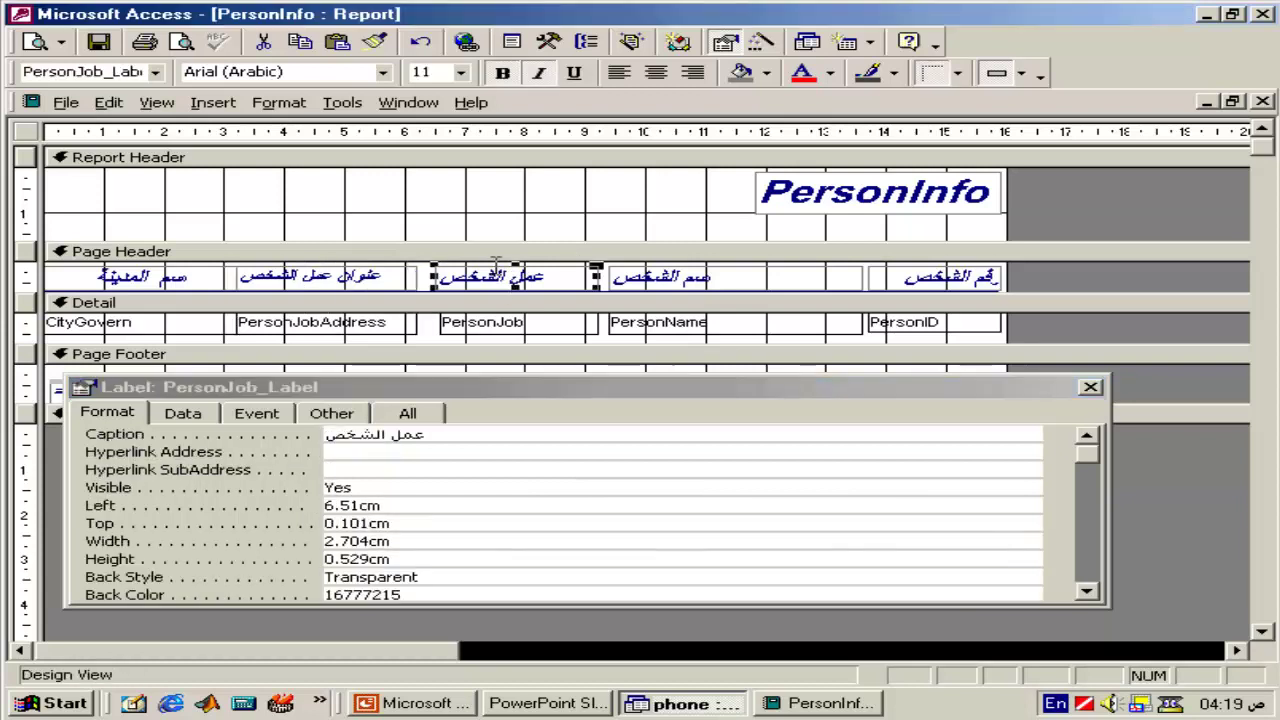
left_click(481, 318, "shift")
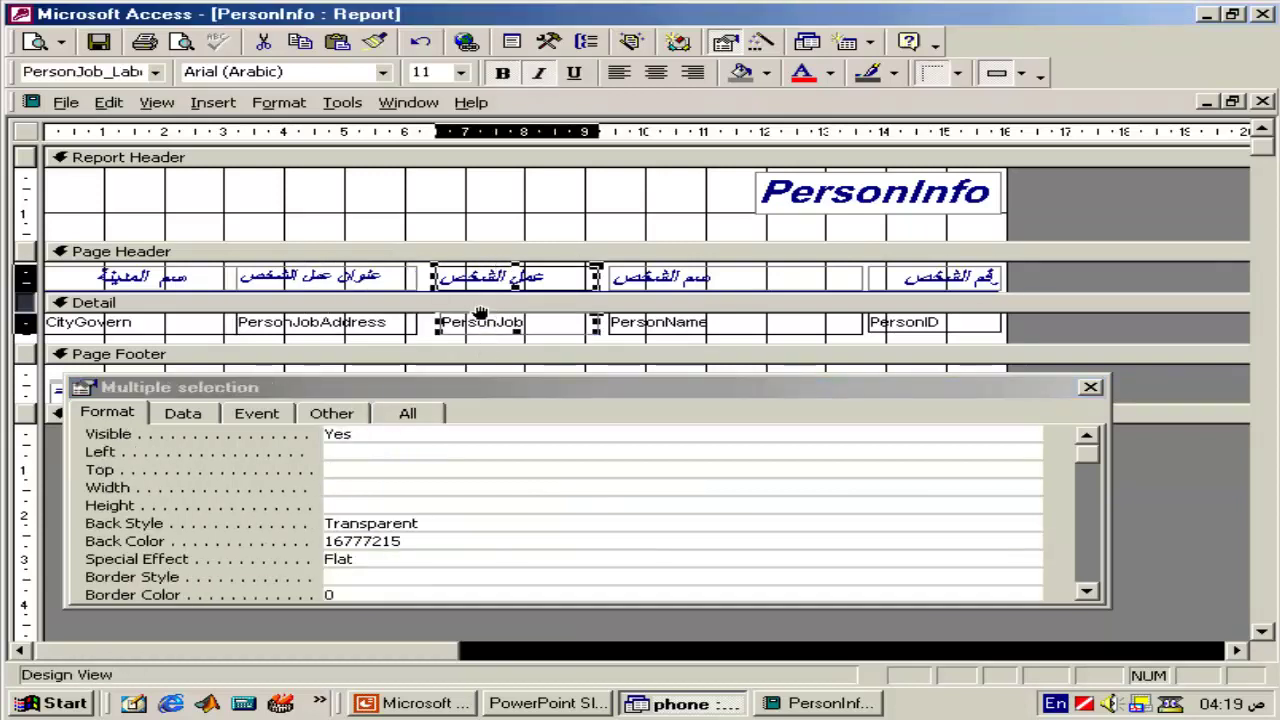
left_click(348, 451)
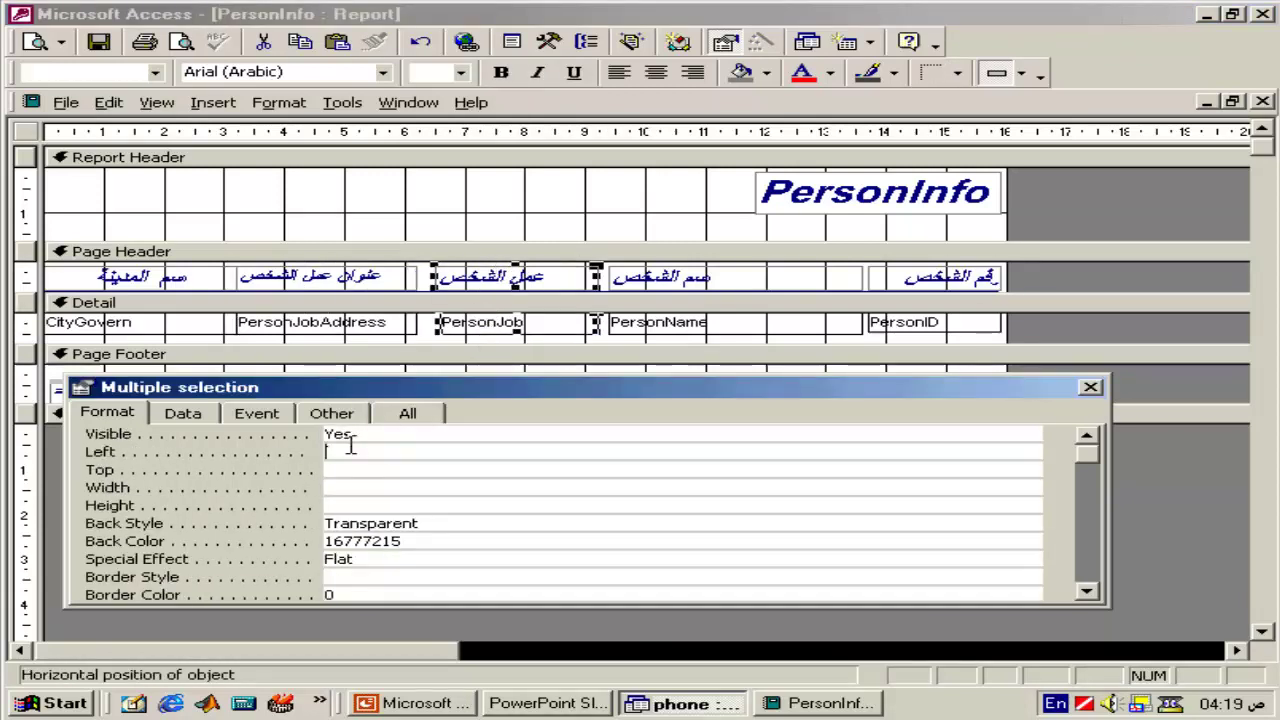
left_click(342, 334)
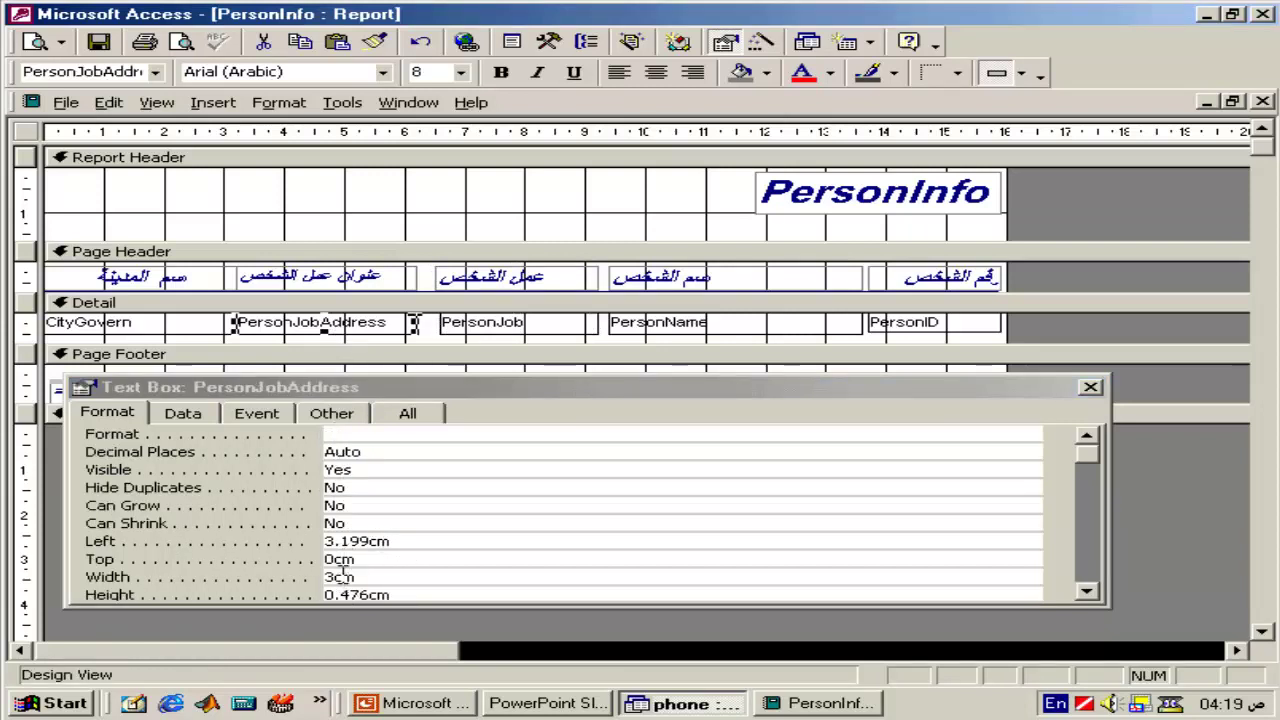
left_click(495, 277)
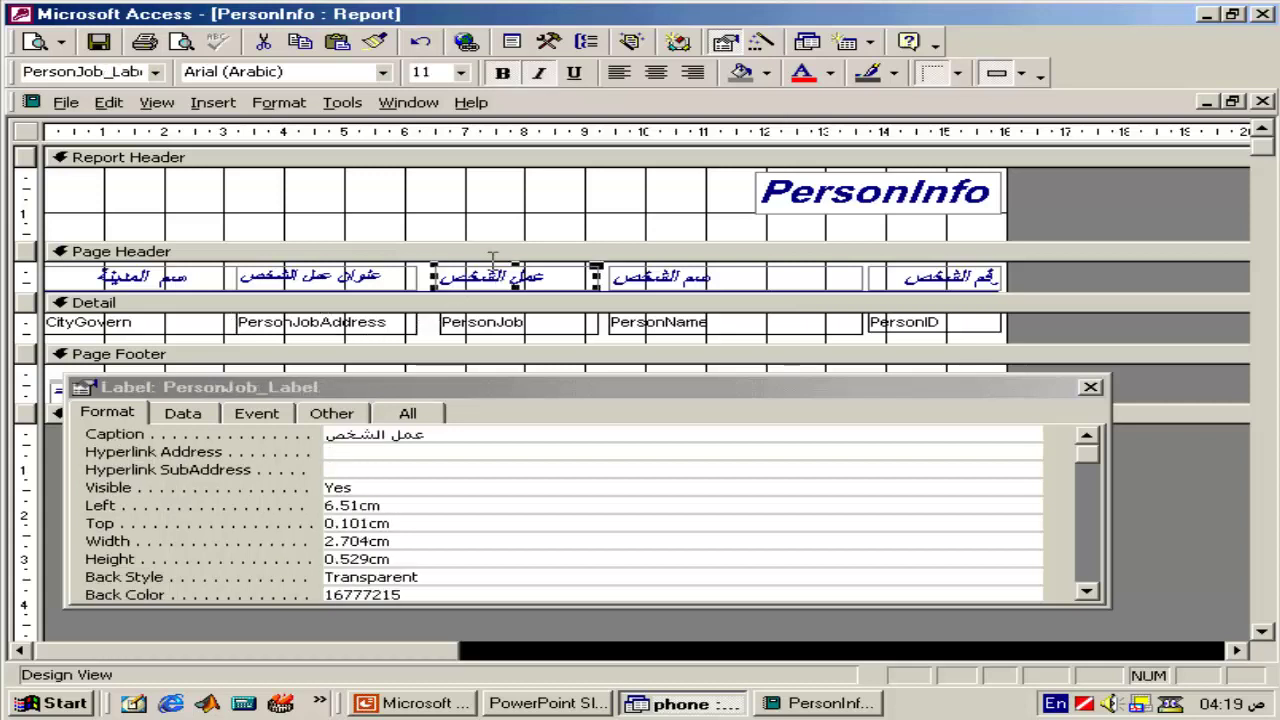
left_click(470, 327, "shift")
left_click(376, 452)
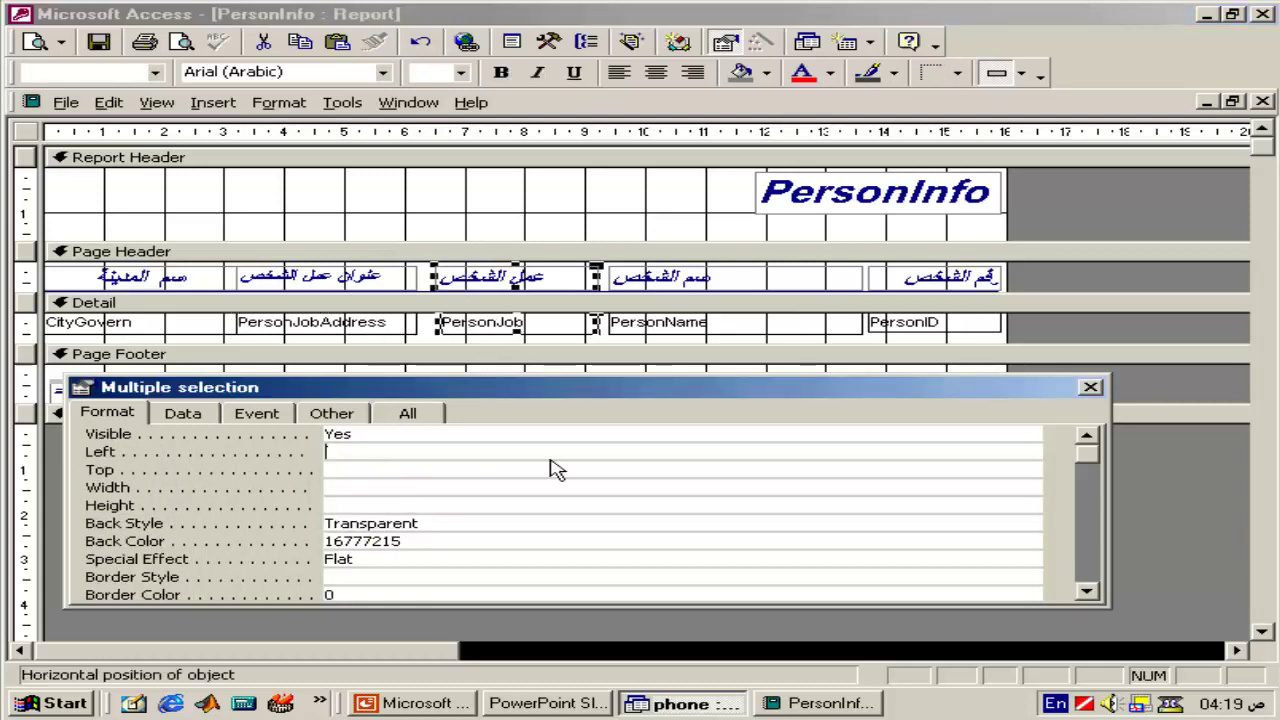
type("6.2")
key("Return")
key("Return")
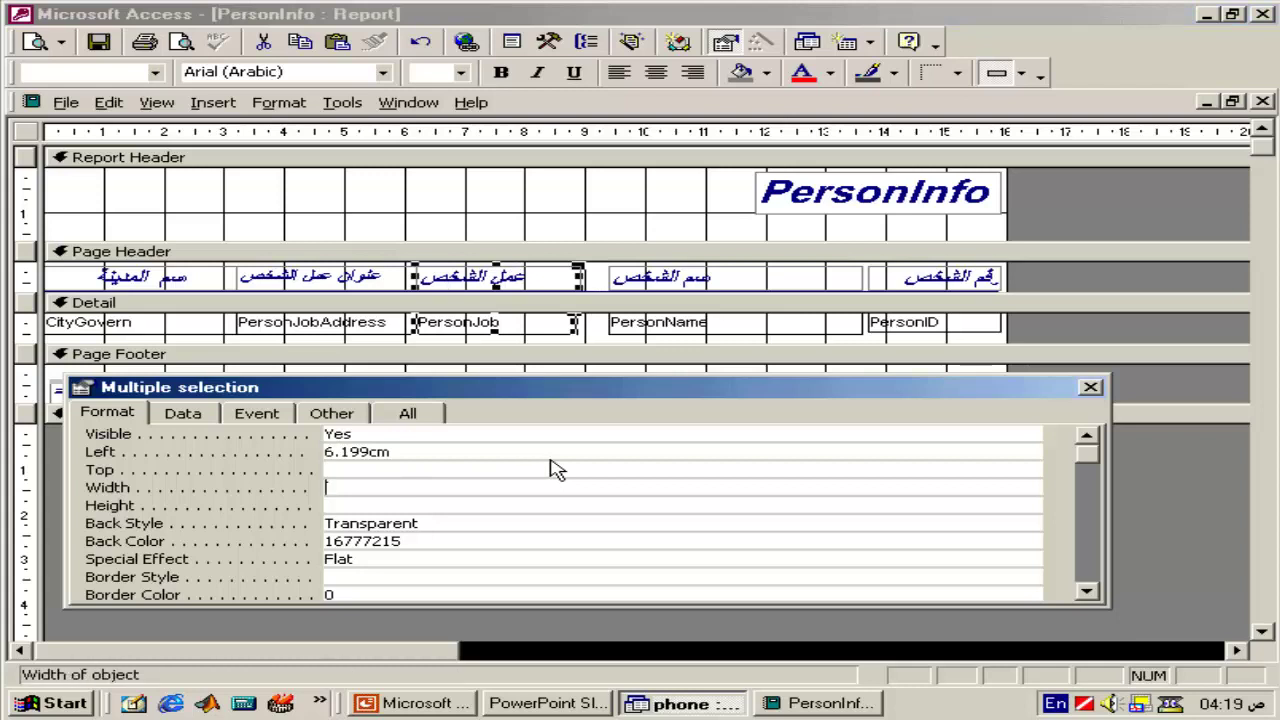
type("4")
type("5")
key("Return")
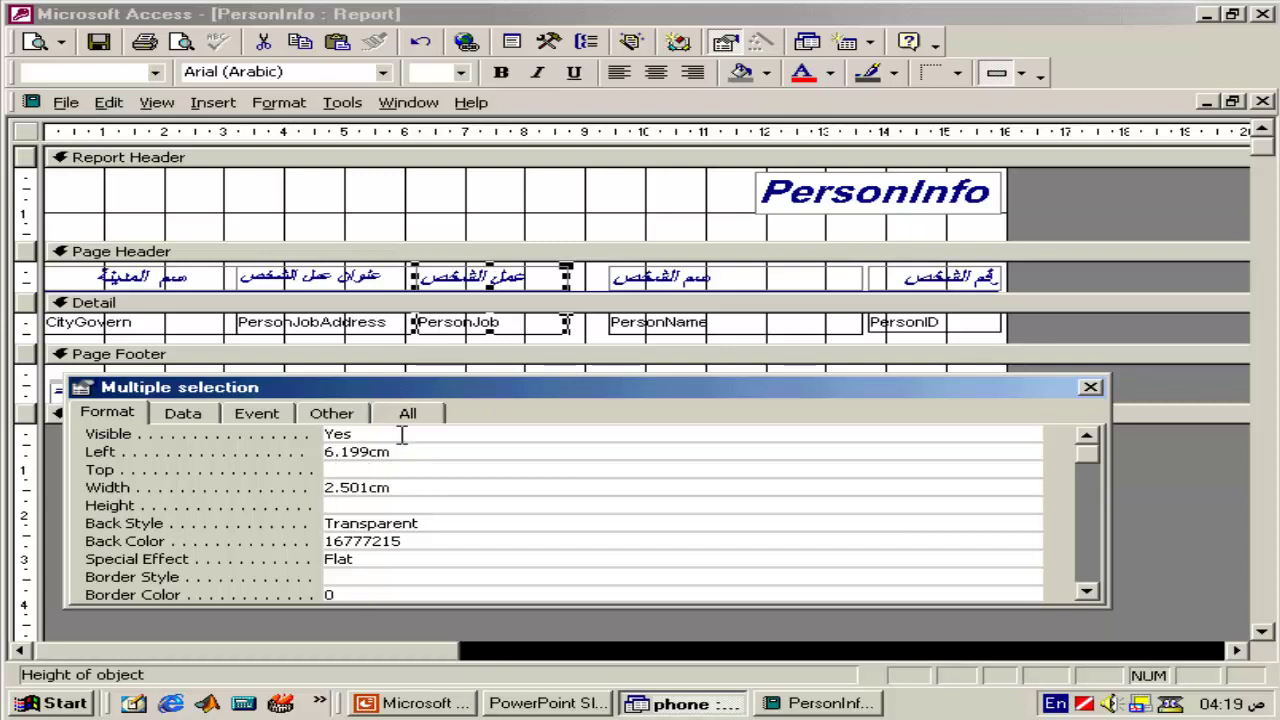
- Set the PersonName label and text box to Left 8.7cm and Width 5.3cm
left_click(648, 280)
left_click(645, 322, "shift")
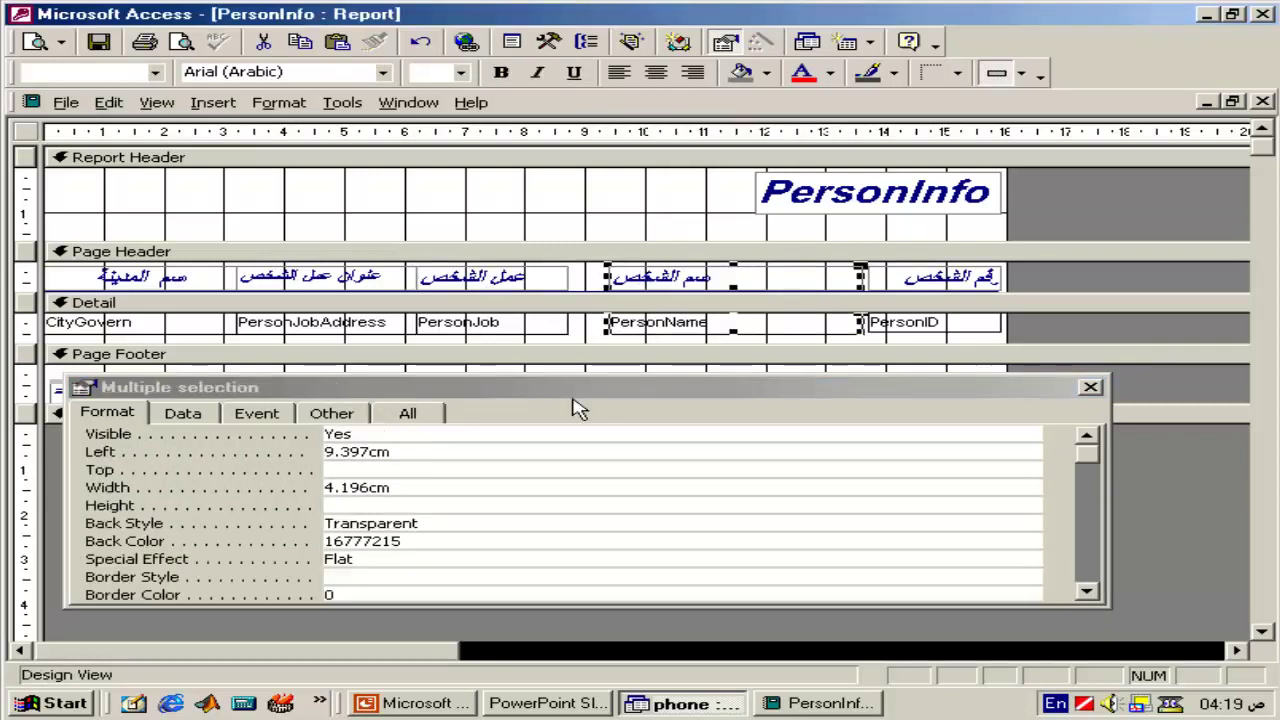
left_click(277, 452)
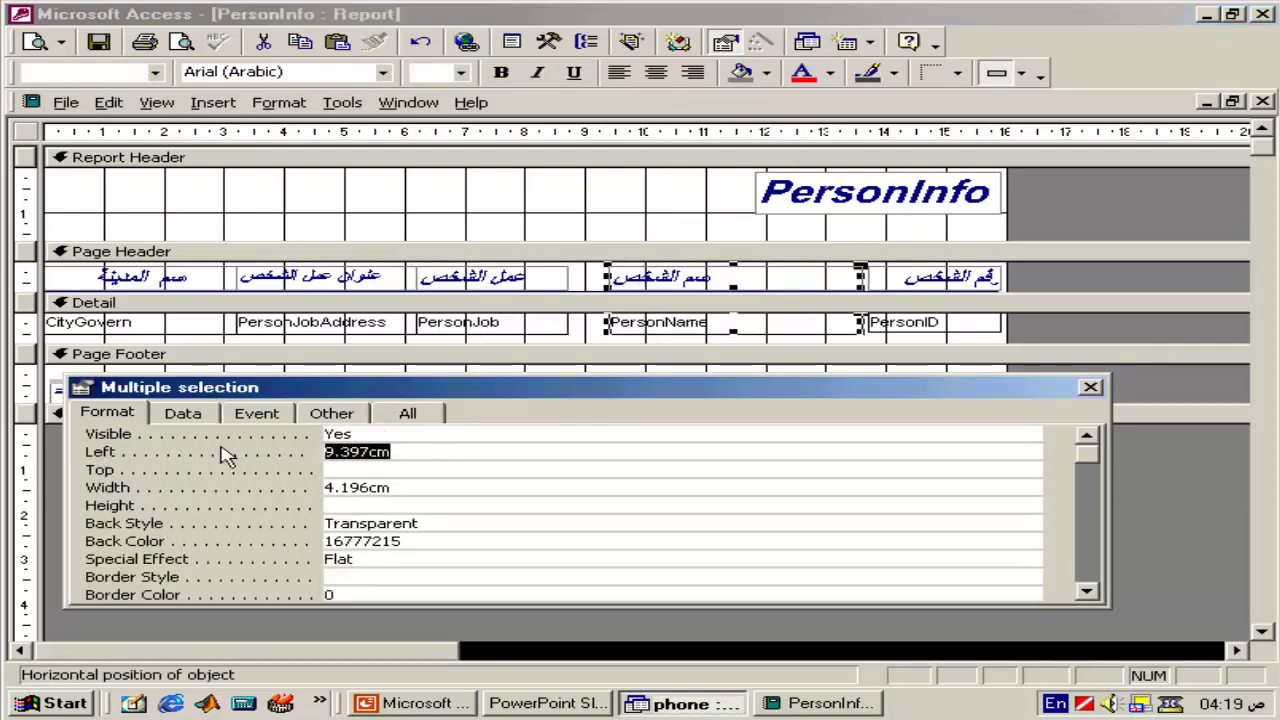
type("ع7")
key("Return")
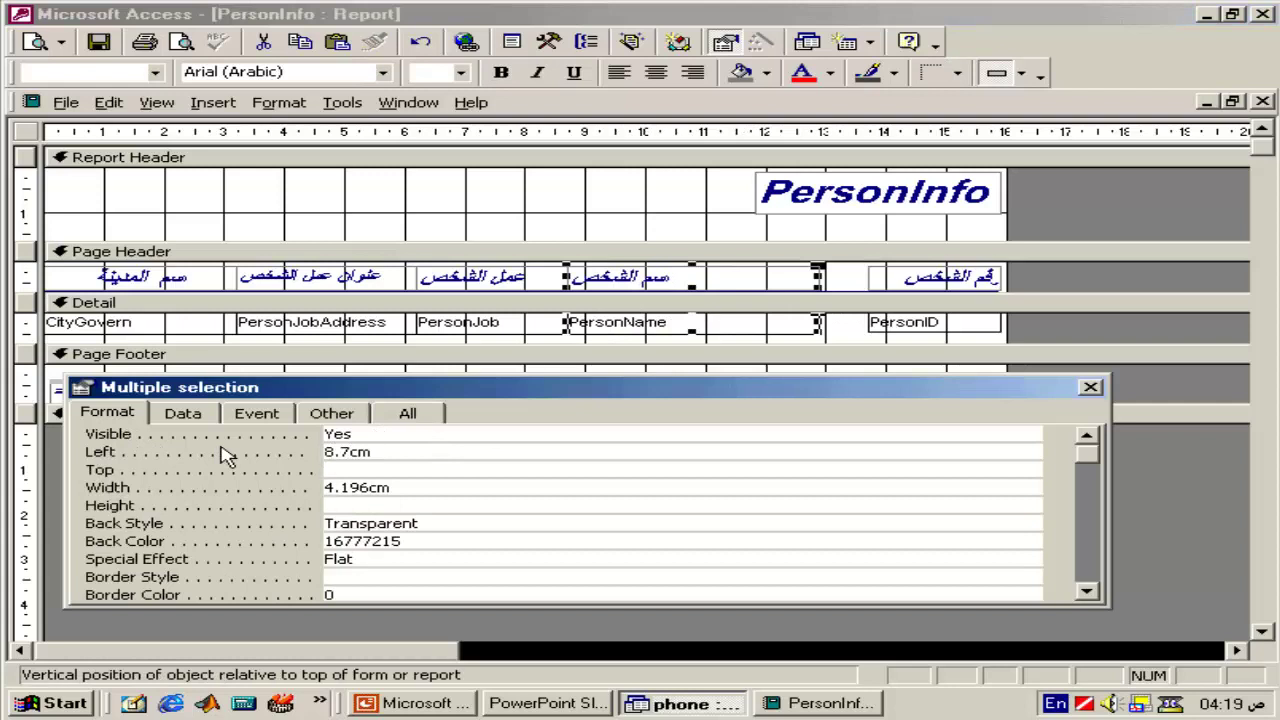
key("Return")
type("ع")
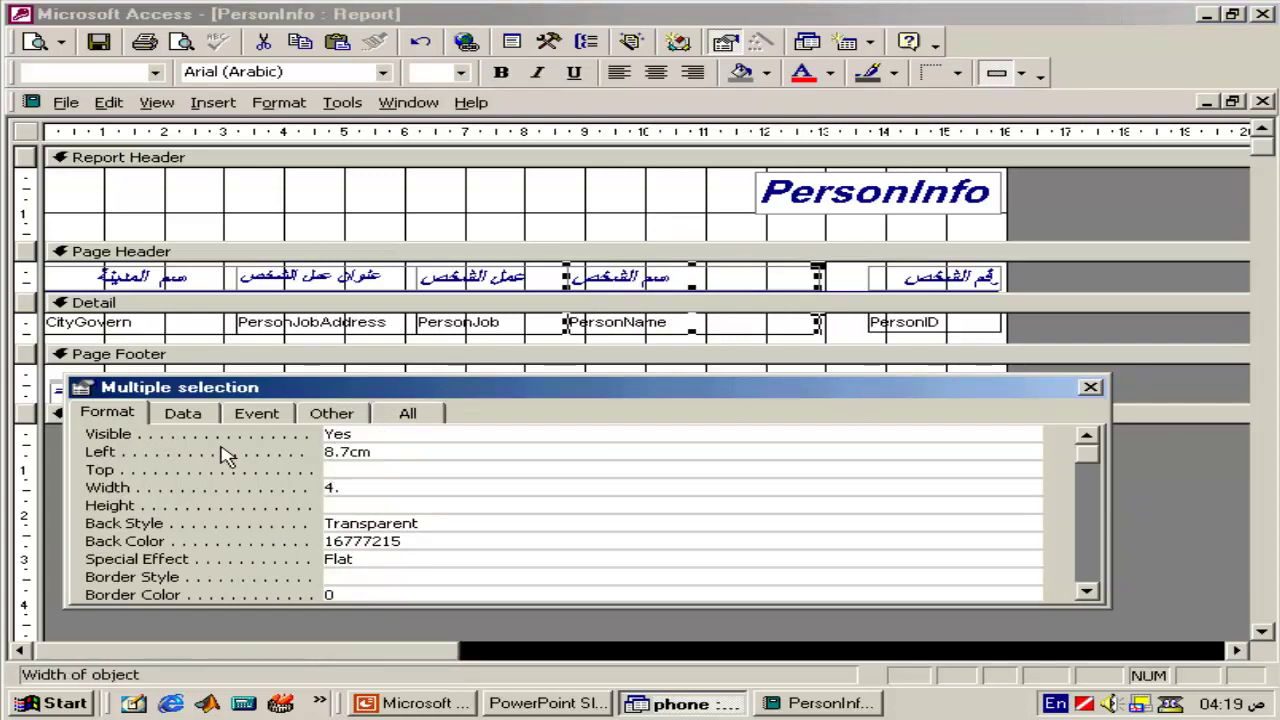
type("01")
key("Return")
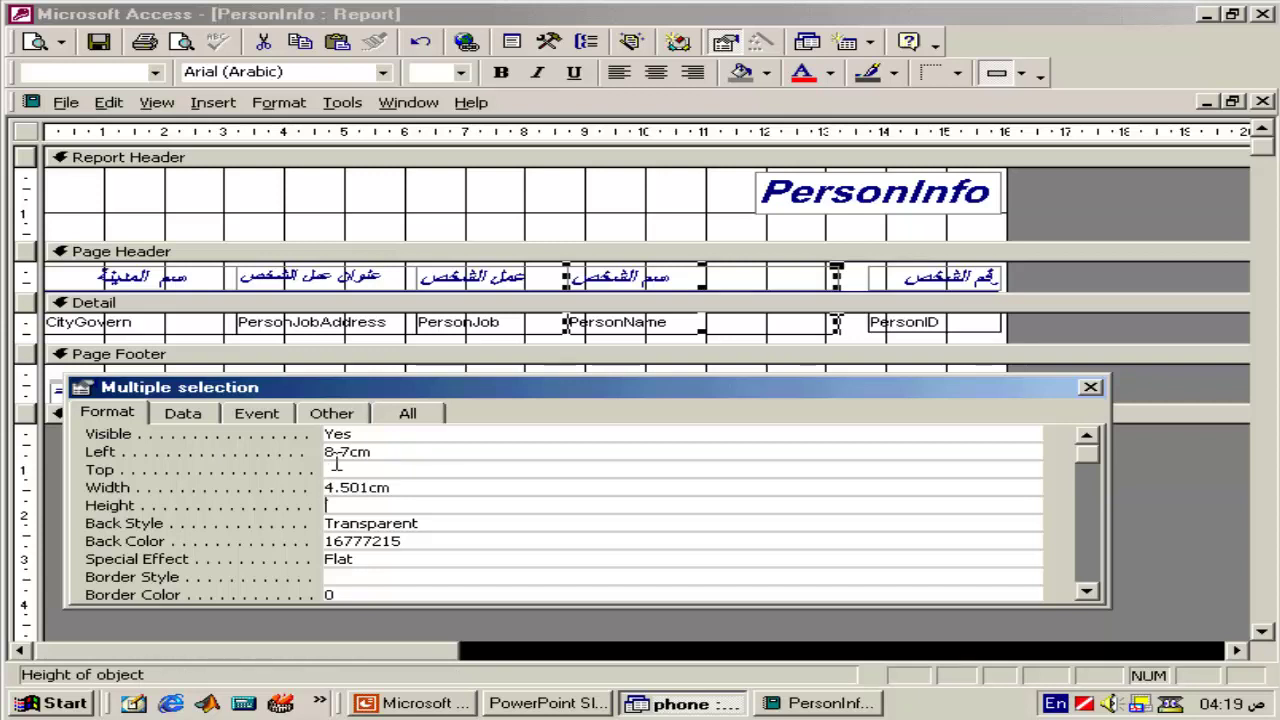
left_click(194, 484)
type("ع")
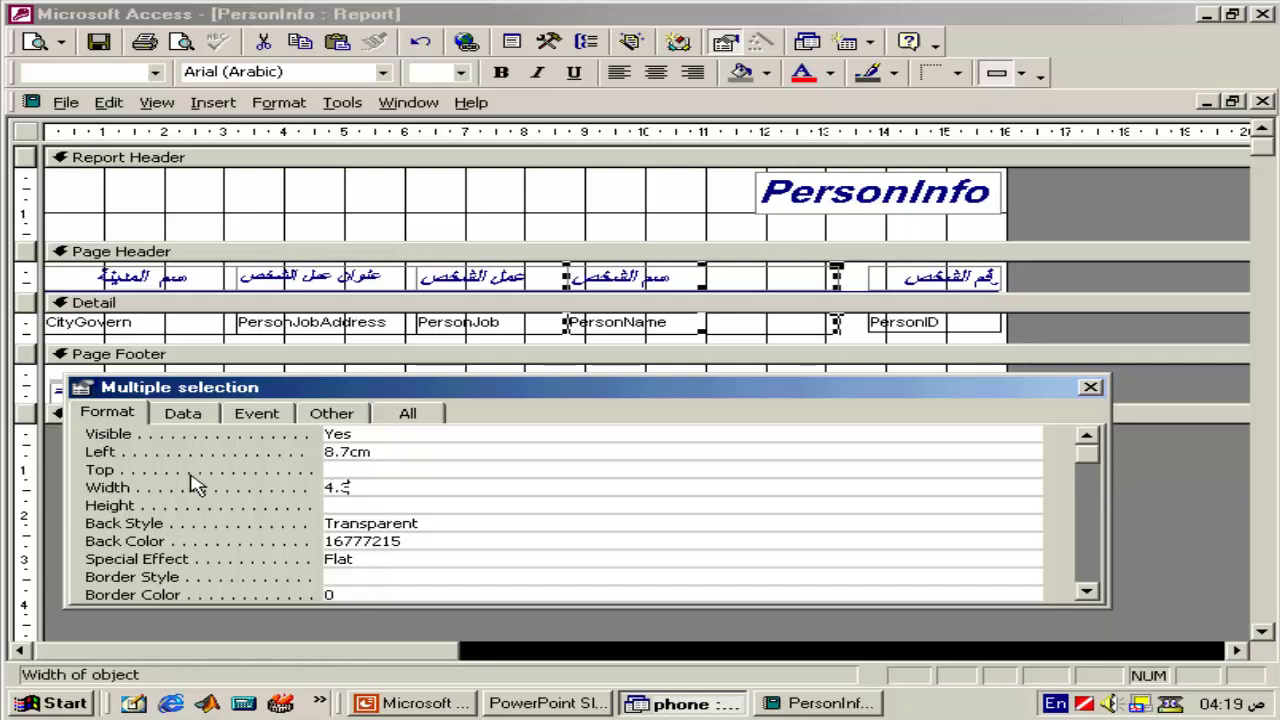
key("Return")
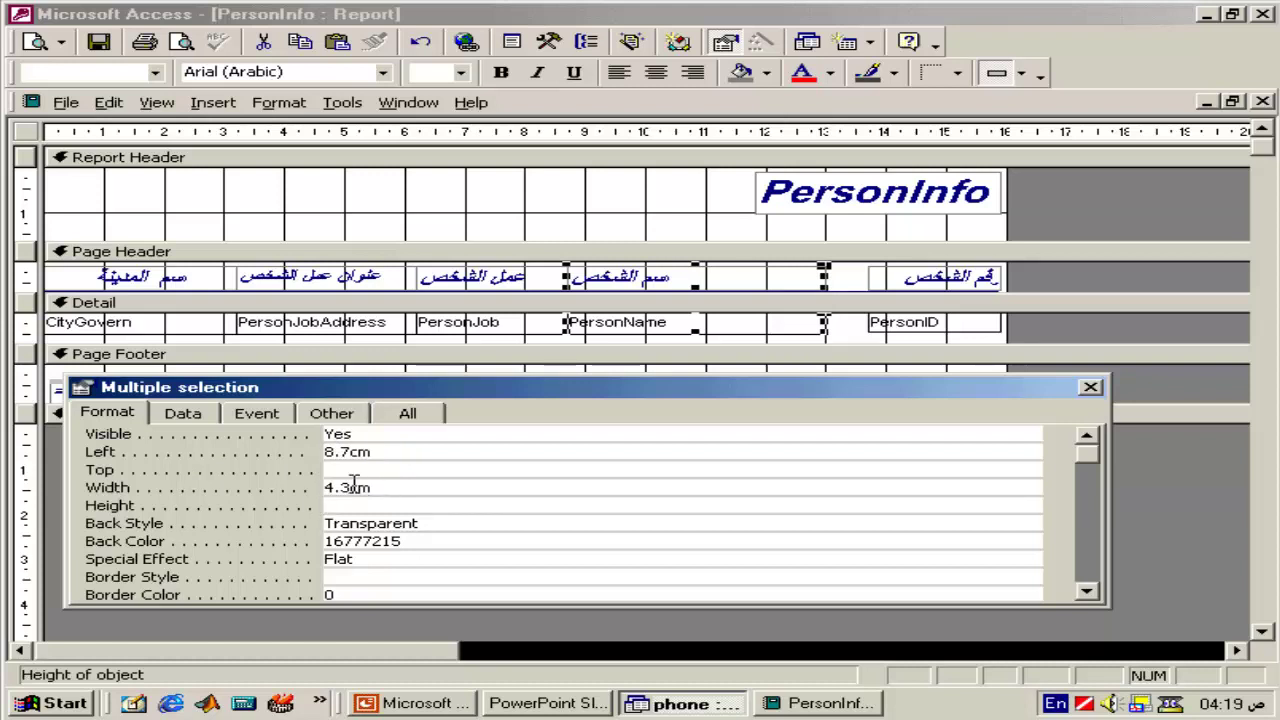
left_click(194, 484)
type("ع")
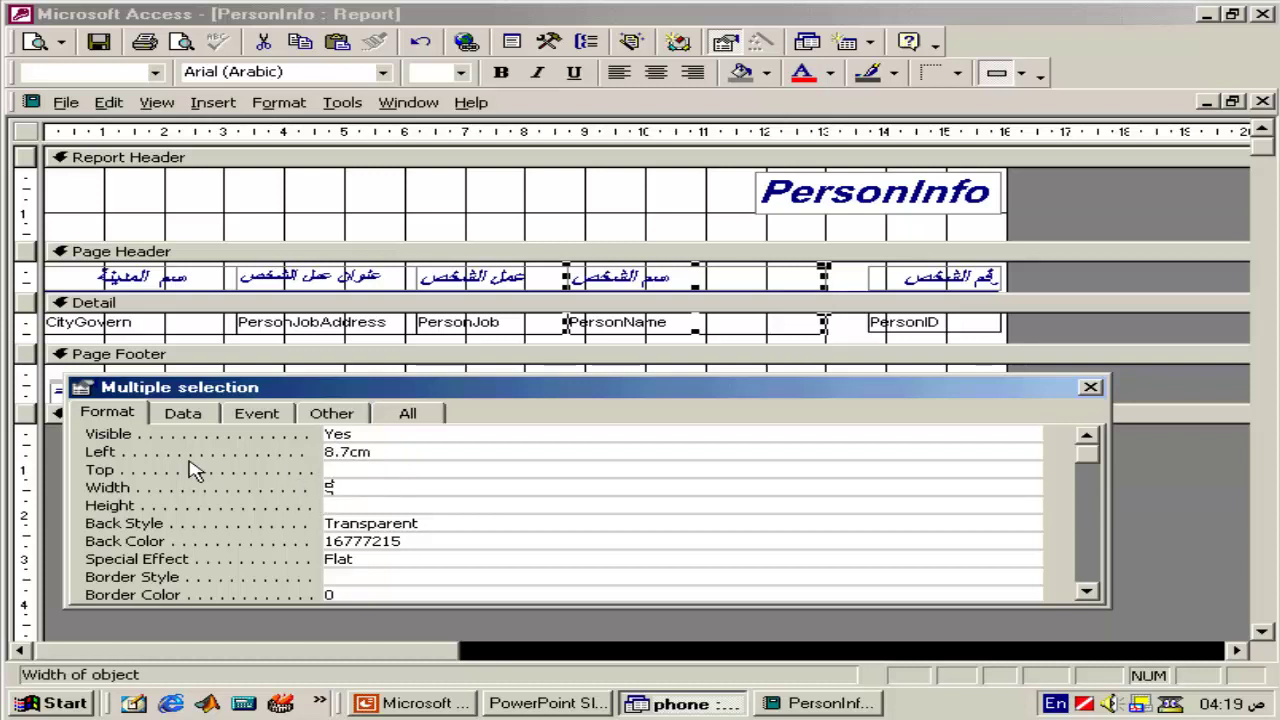
type(".3cm")
key("Return")
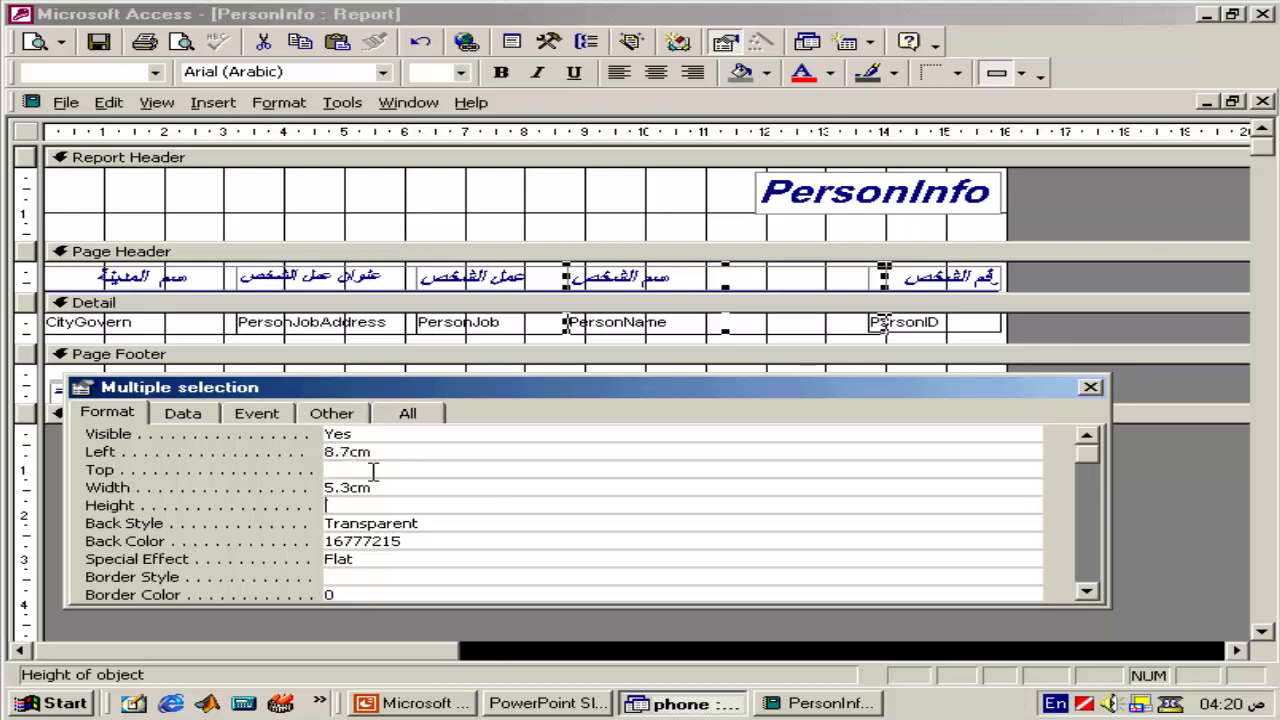
- Move the PersonID label and text box to Left 14cm and widen them
left_click(960, 285)
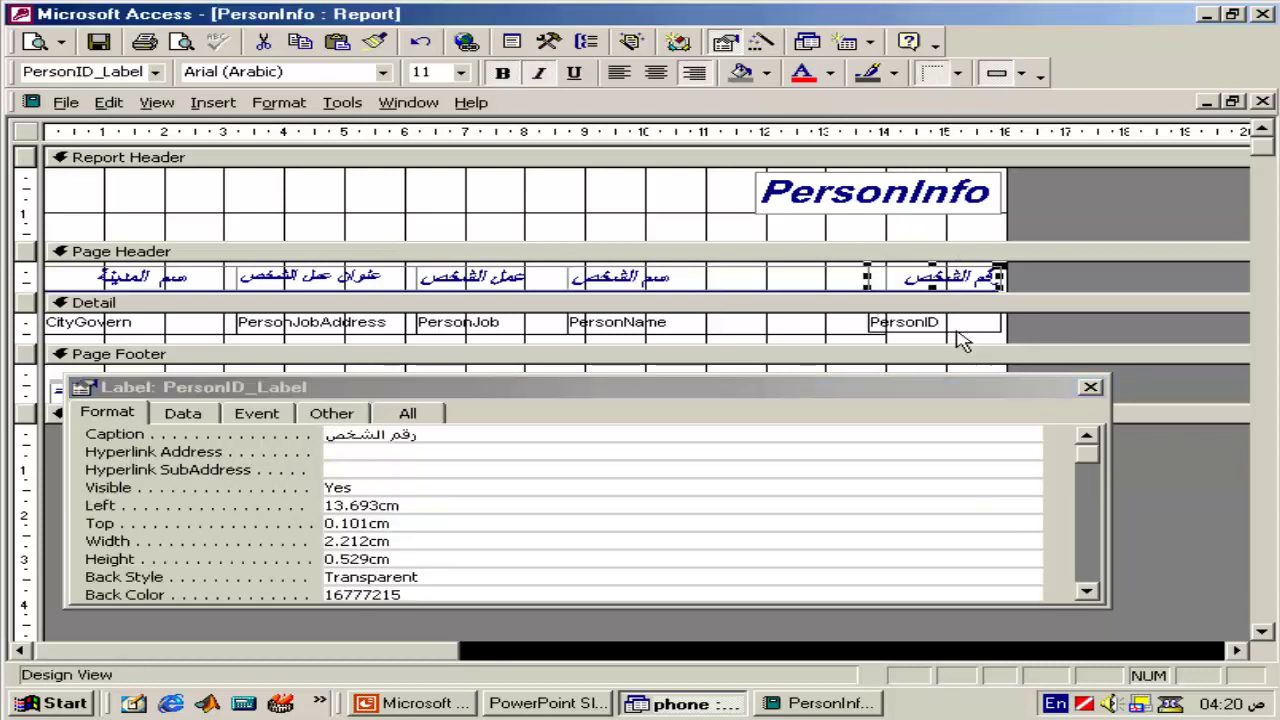
left_click(962, 325, "shift")
left_click(399, 452)
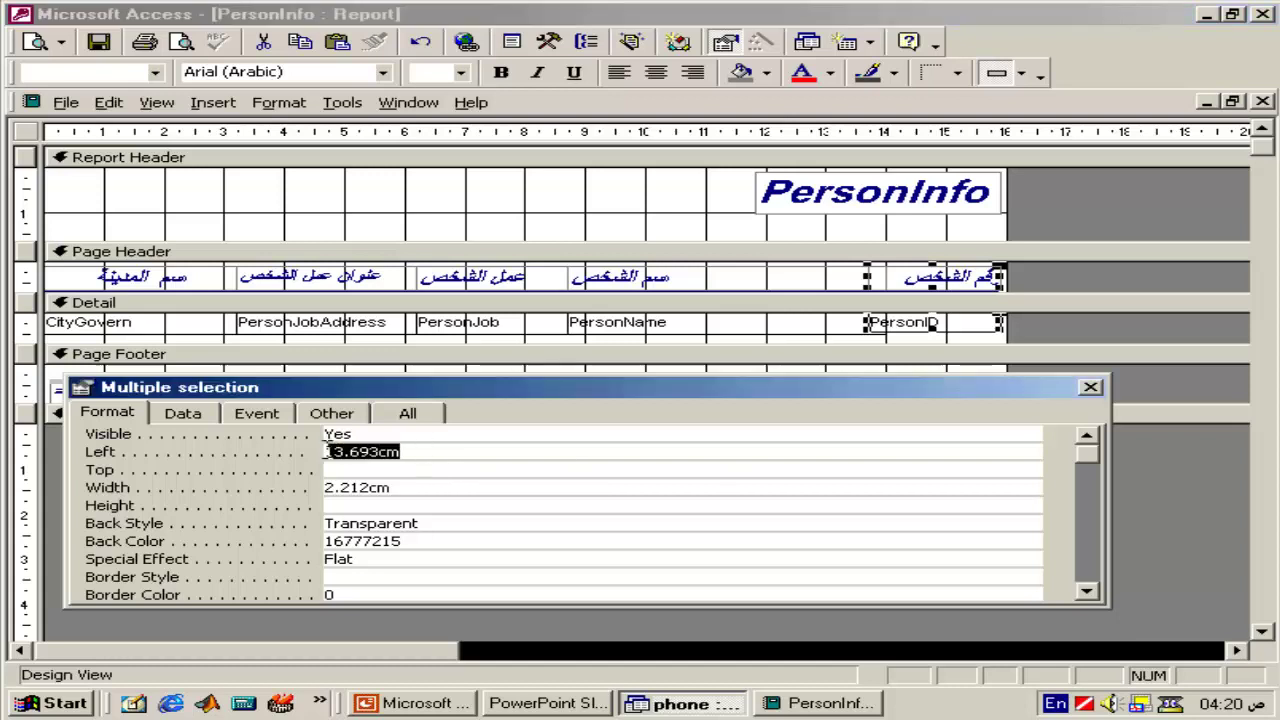
type("14")
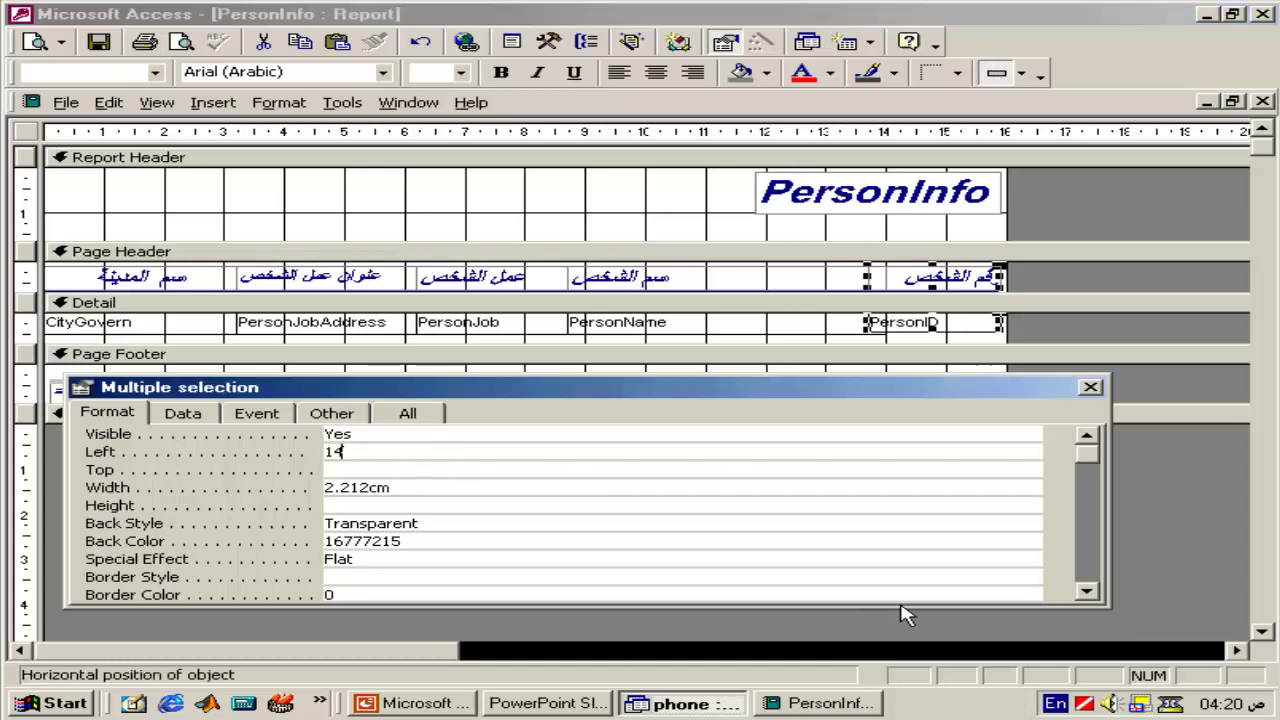
key("Return")
key("Return")
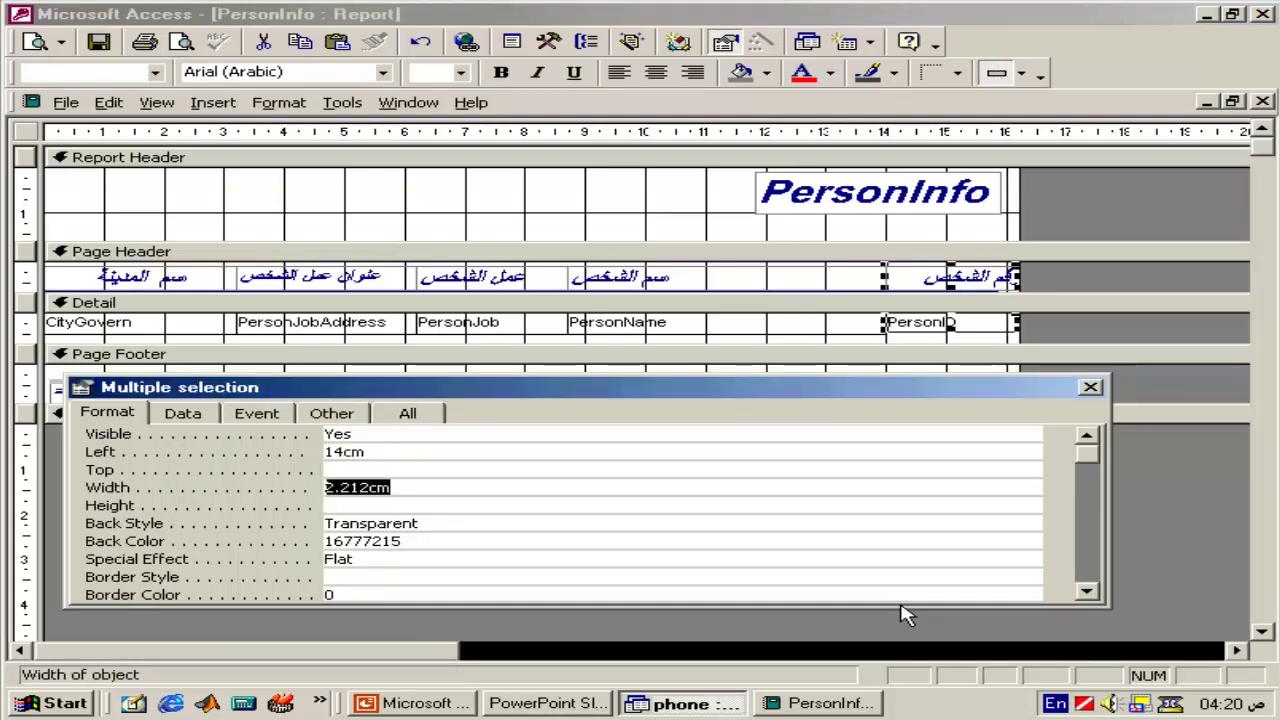
type("1")
key("Return")
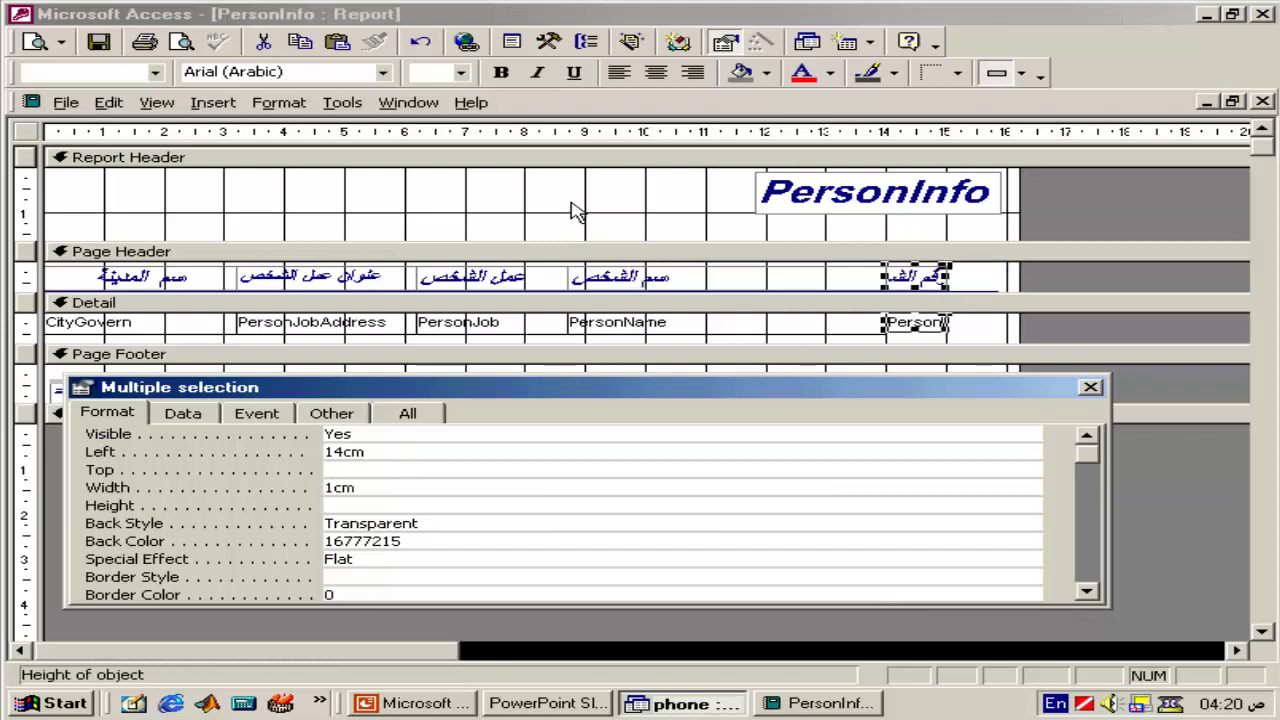
left_click(163, 487)
type("4")
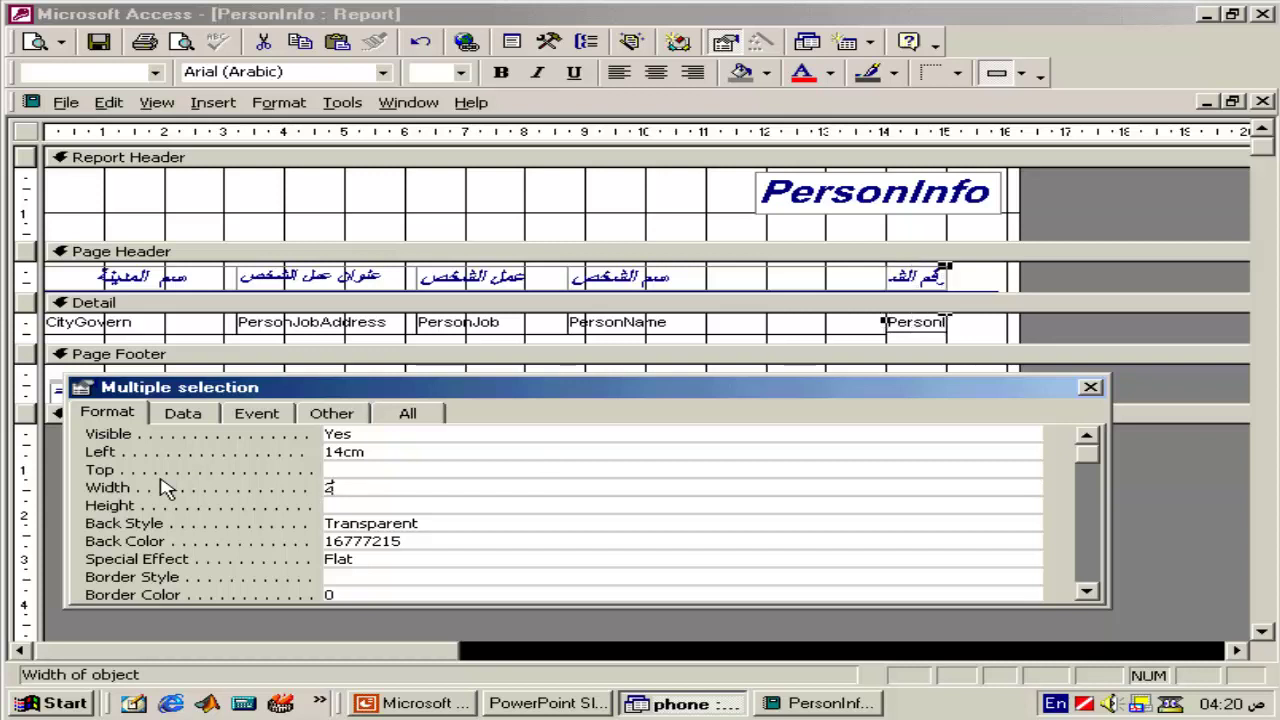
key("Return")
- Centre the text of the page-header column captions
left_click(300, 232)
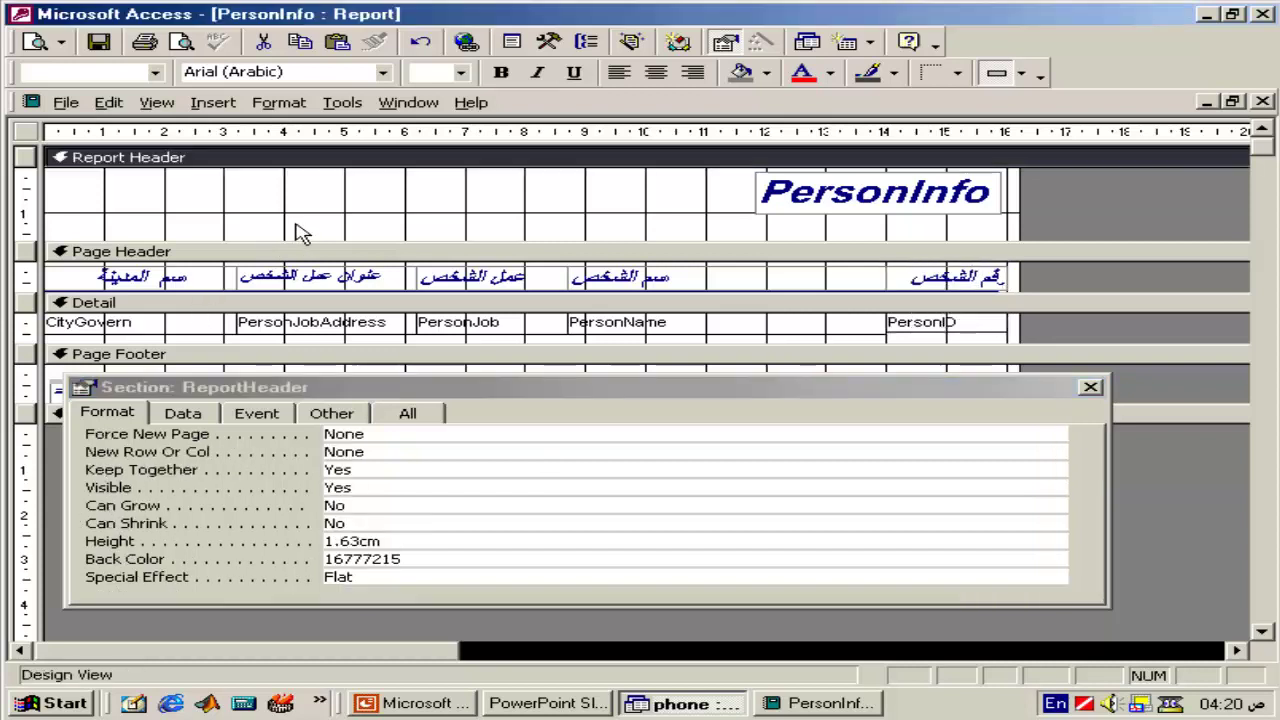
left_click_drag(1045, 265, 150, 285)
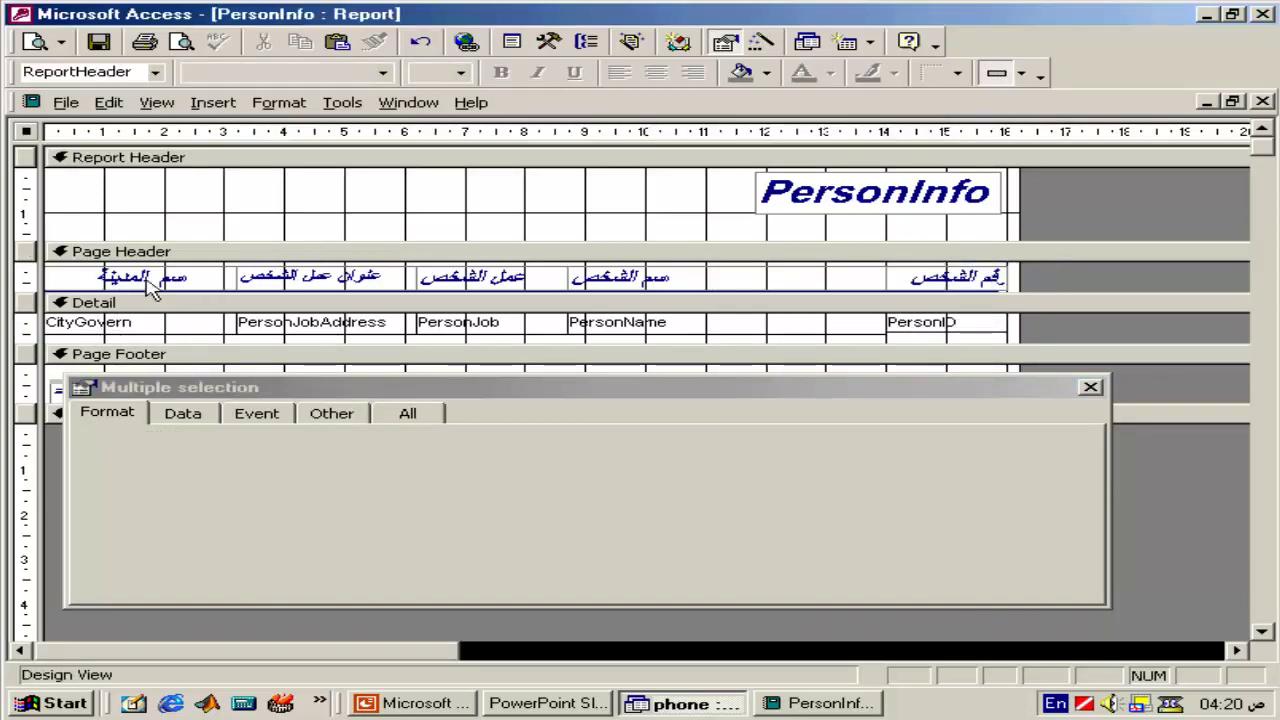
left_click(656, 74)
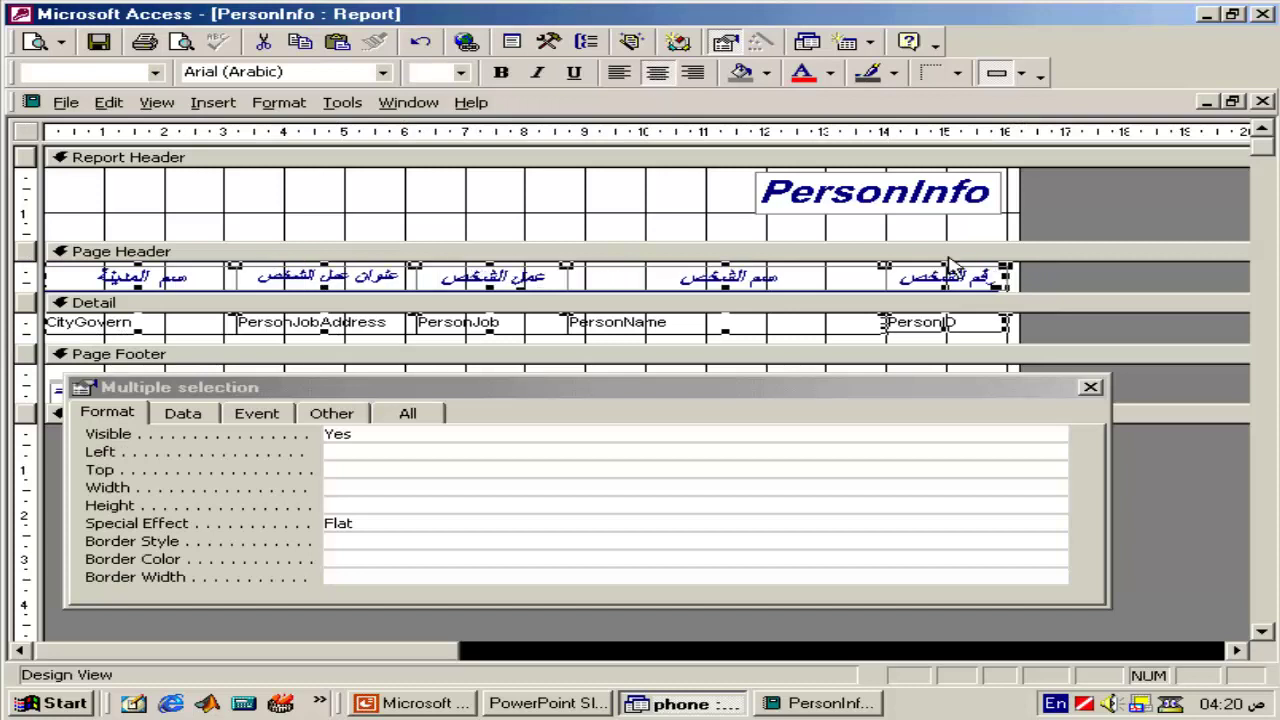
- Give all Detail row fields a 0.6cm height and close the property sheet
left_click(1080, 337)
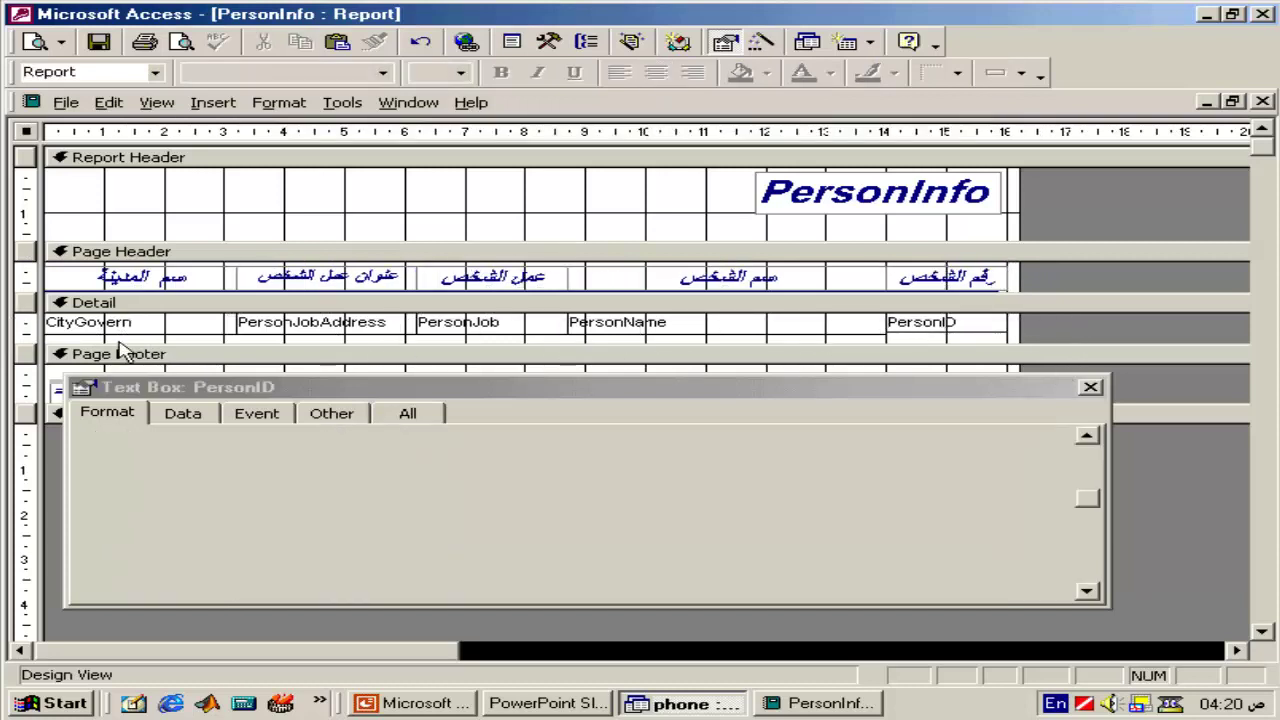
left_click_drag(1080, 337, 118, 350)
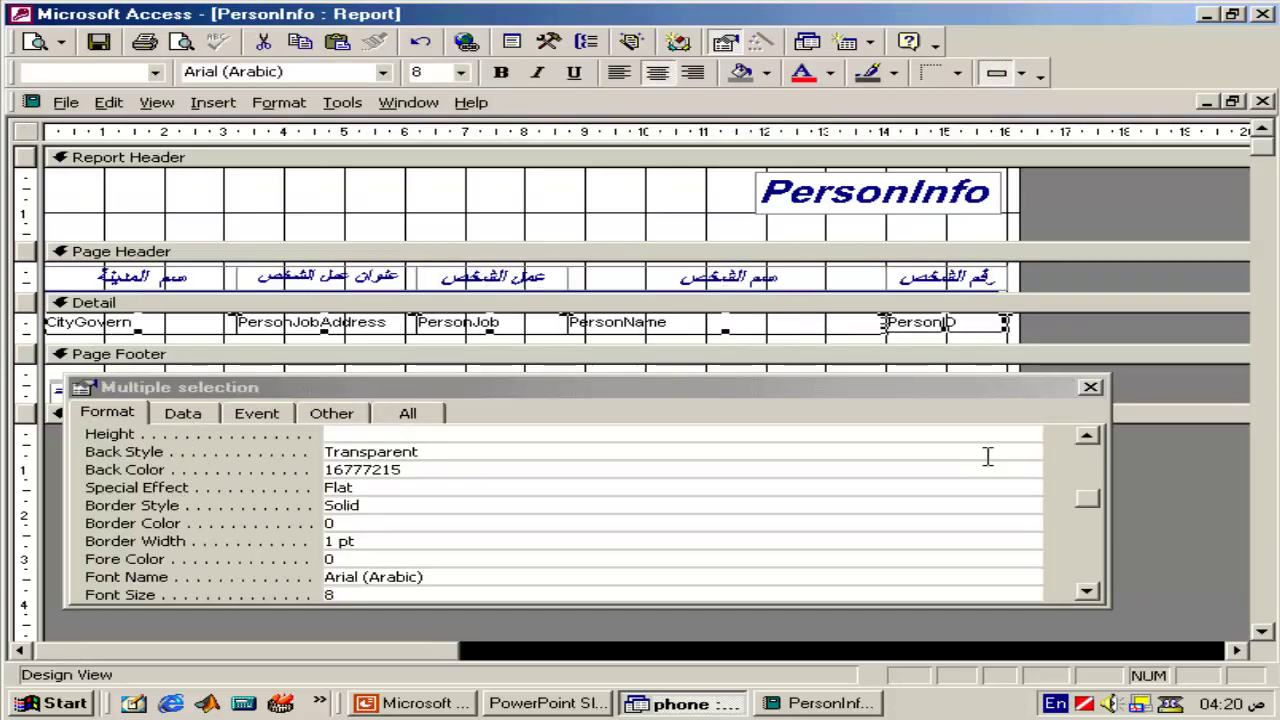
left_click(760, 431)
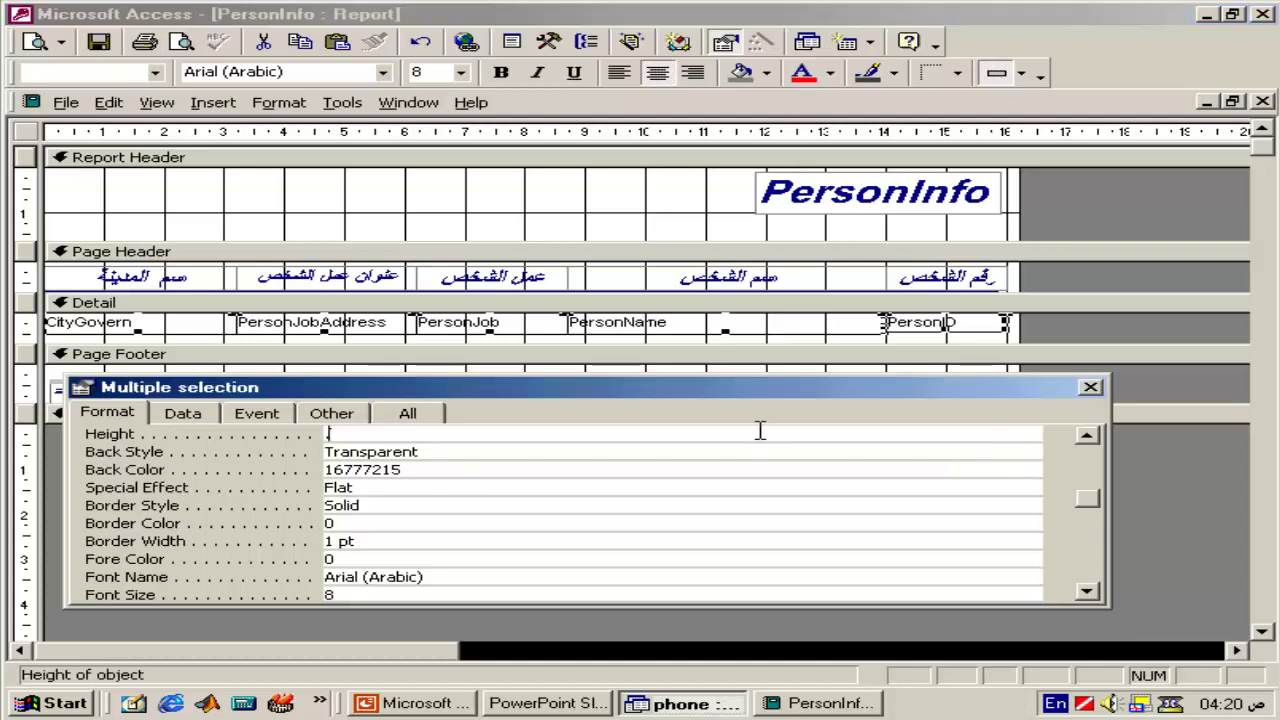
type("0.6")
key("Return")
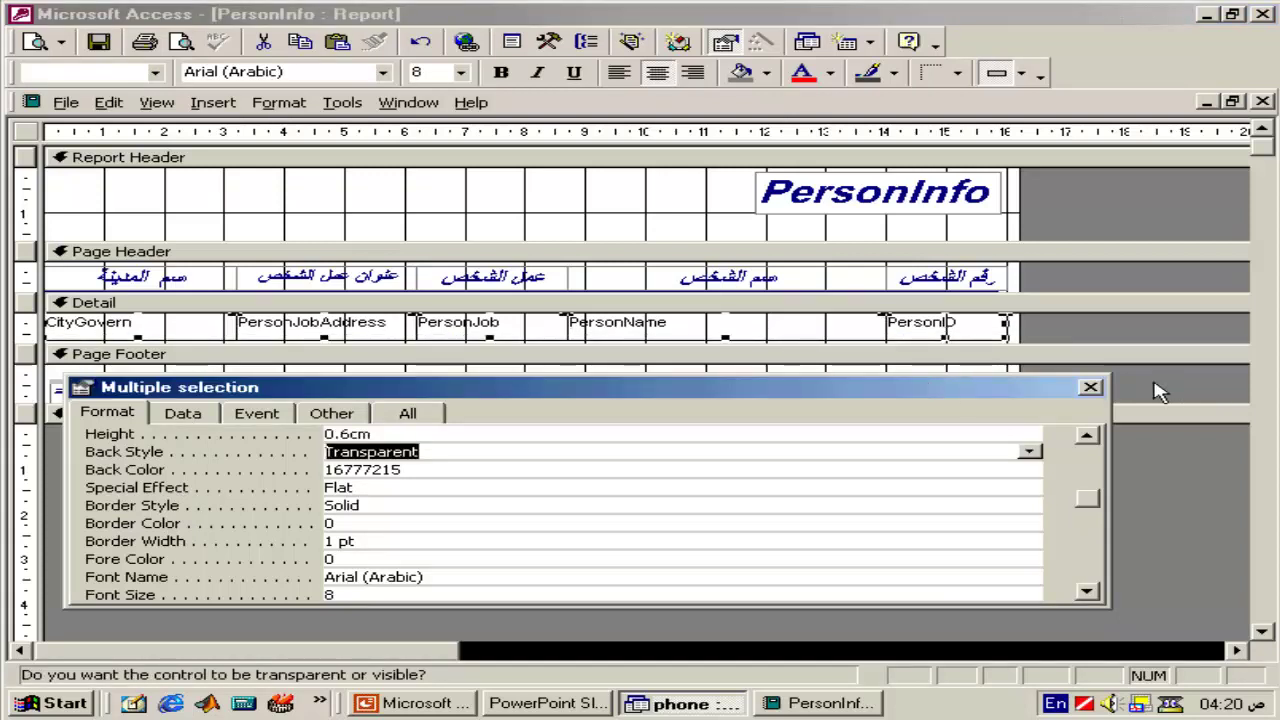
left_click(1091, 387)
left_click(1090, 345)
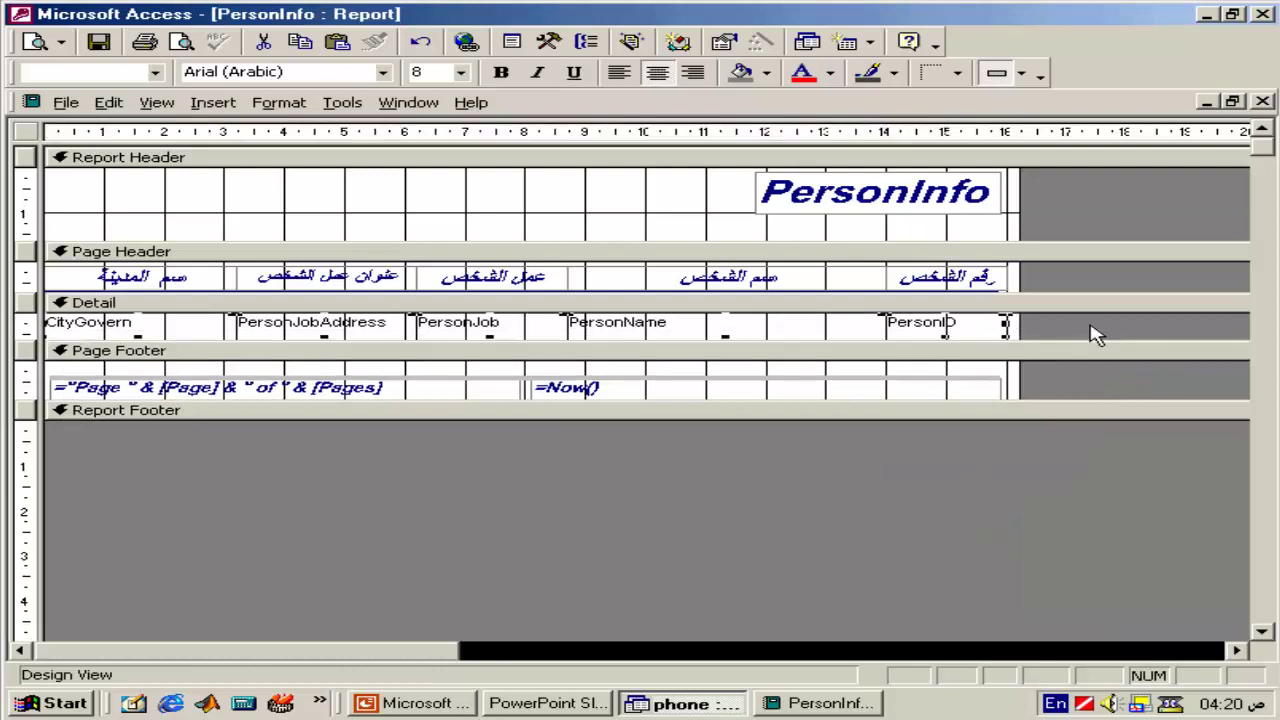
left_click(98, 42)
left_click(33, 42)
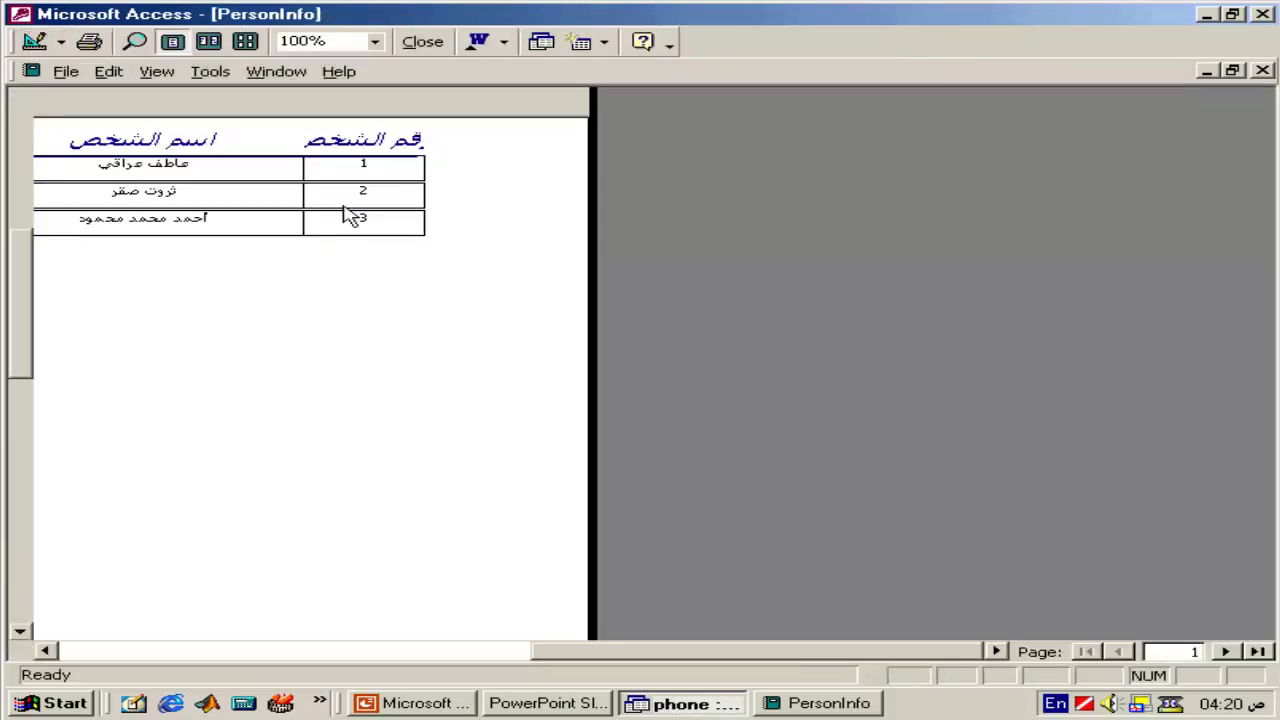
left_click(437, 200)
left_click(746, 180)
left_click(740, 185)
left_click(666, 229)
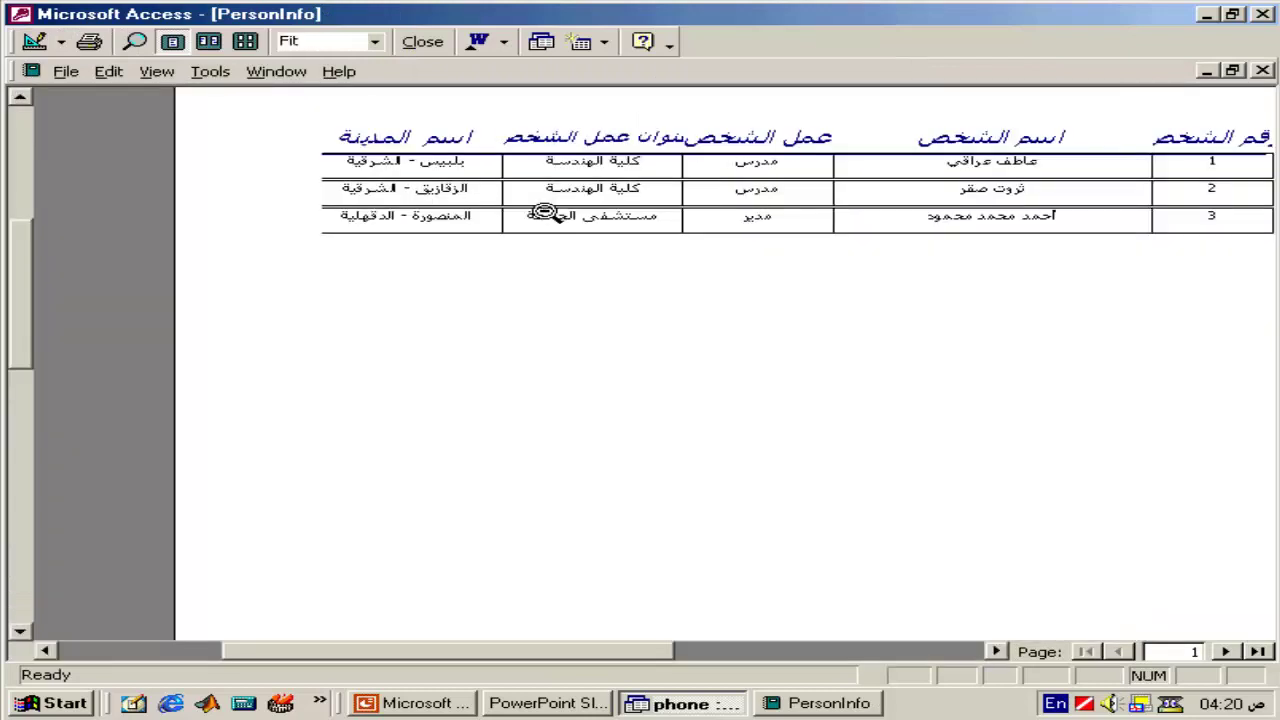
left_click(820, 166)
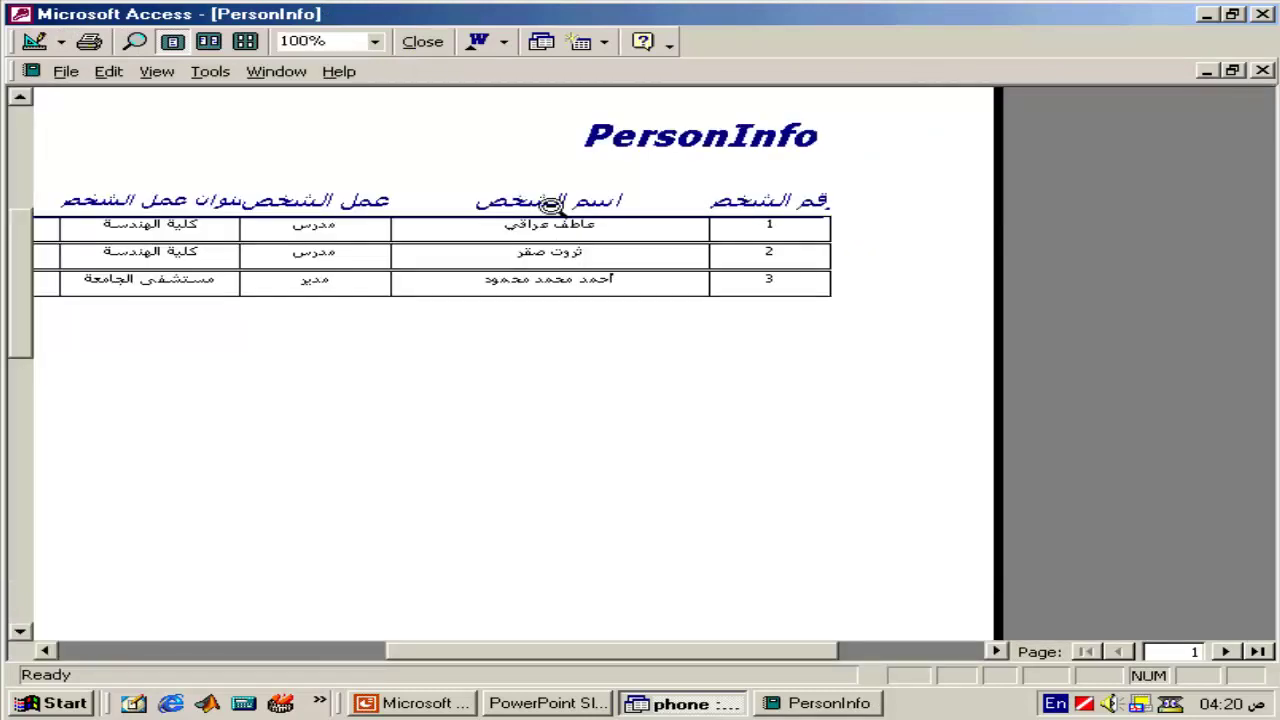
left_click(240, 256)
left_click(475, 214)
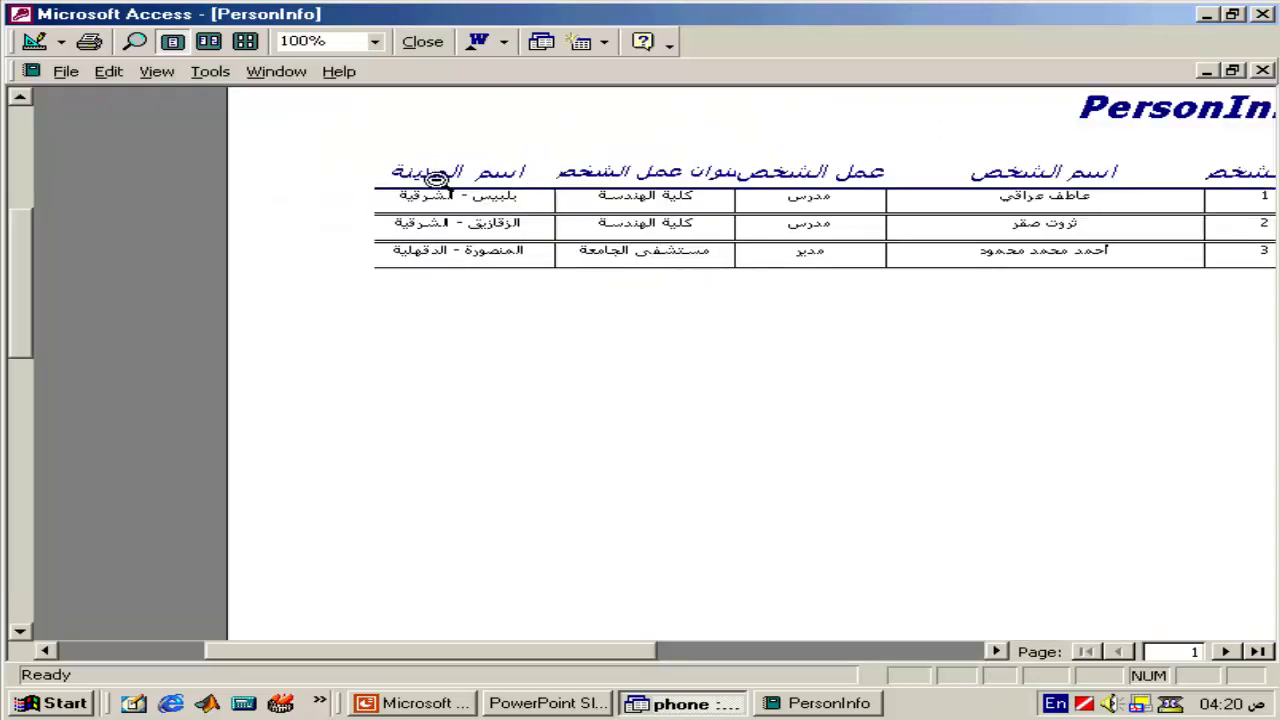
key("Escape")
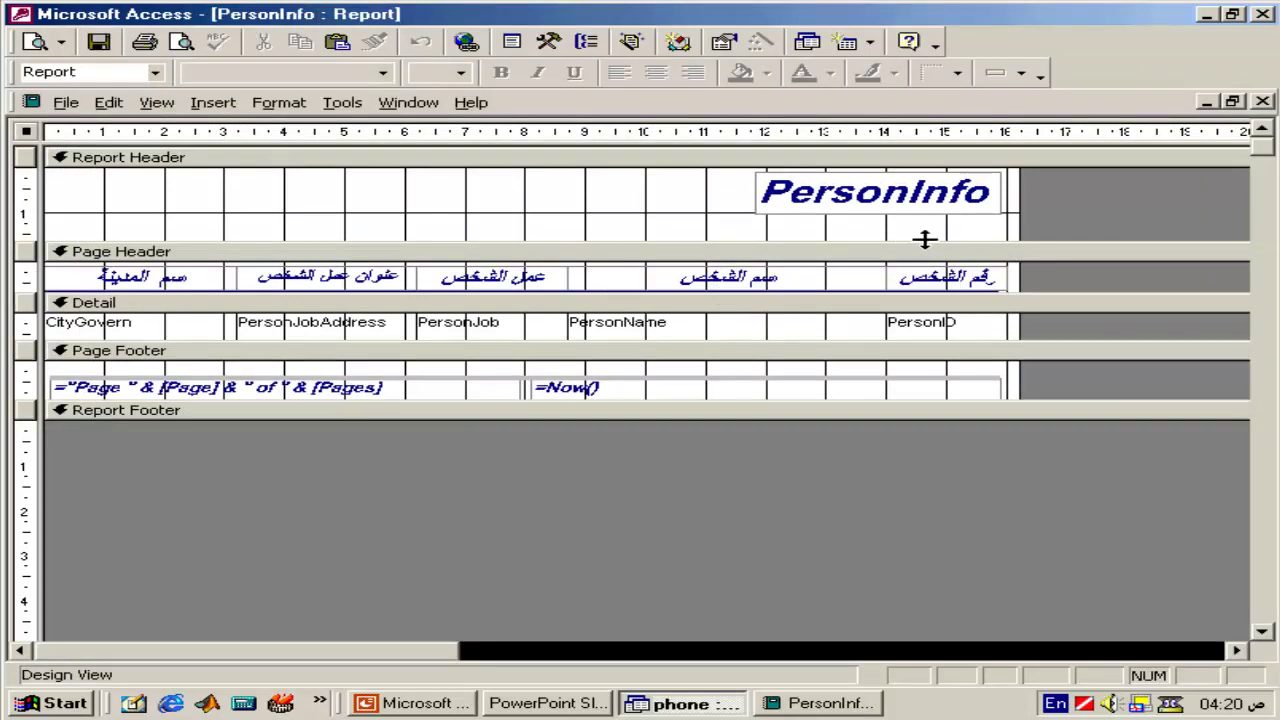
- Shift all report controls from header to page footer slightly to the right
left_click_drag(980, 240, 85, 405)
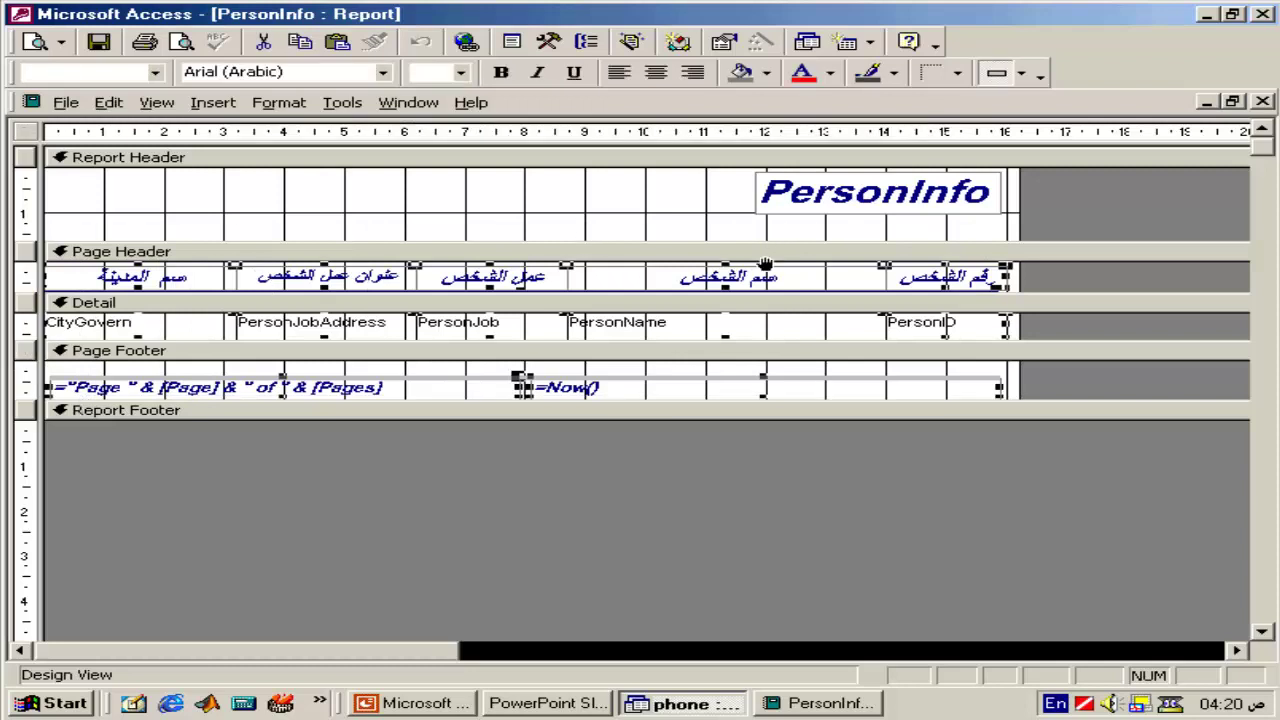
left_click_drag(764, 265, 776, 265)
left_click(625, 215)
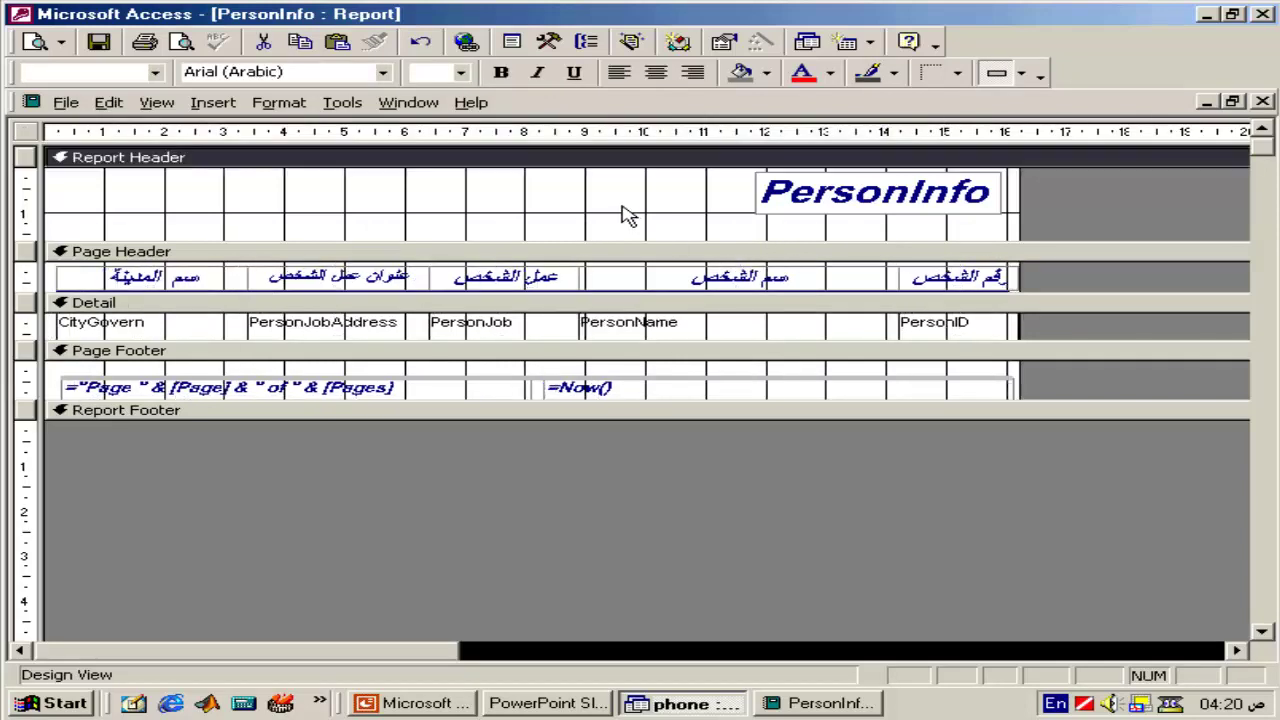
- Preview the printed report, zooming in on the table and back to the whole page
left_click(35, 41)
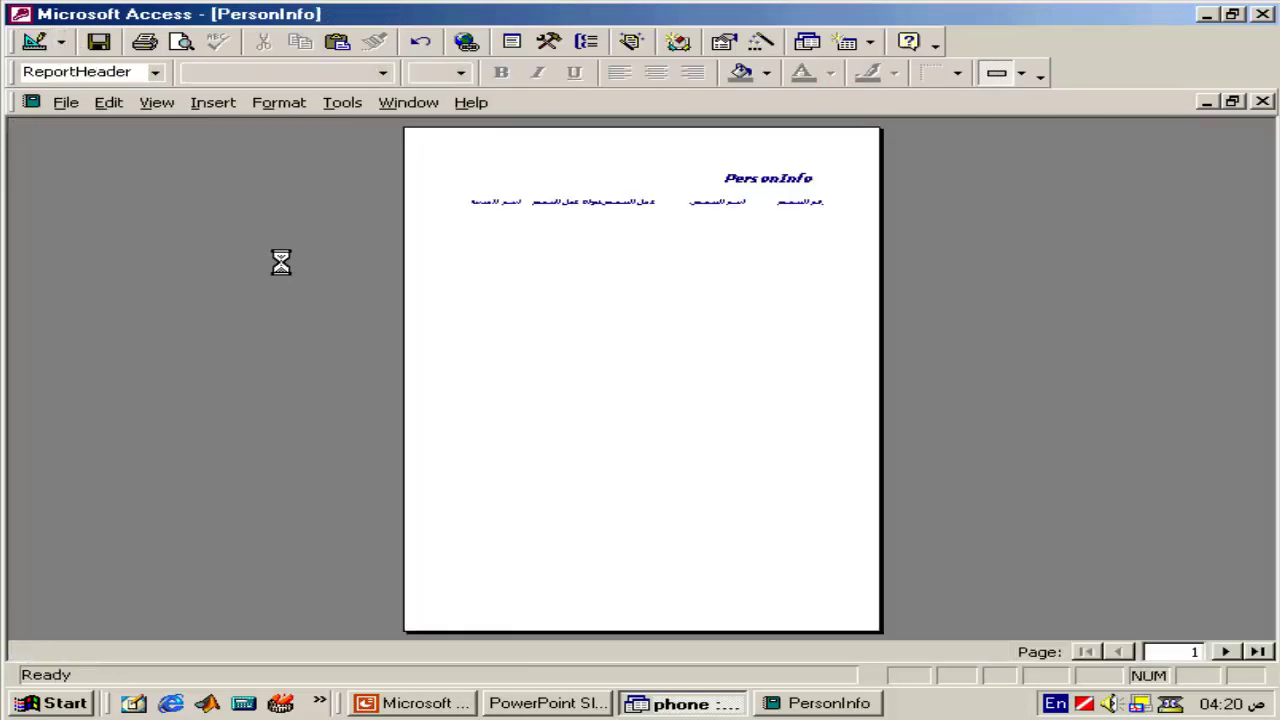
left_click(491, 252)
left_click(678, 144)
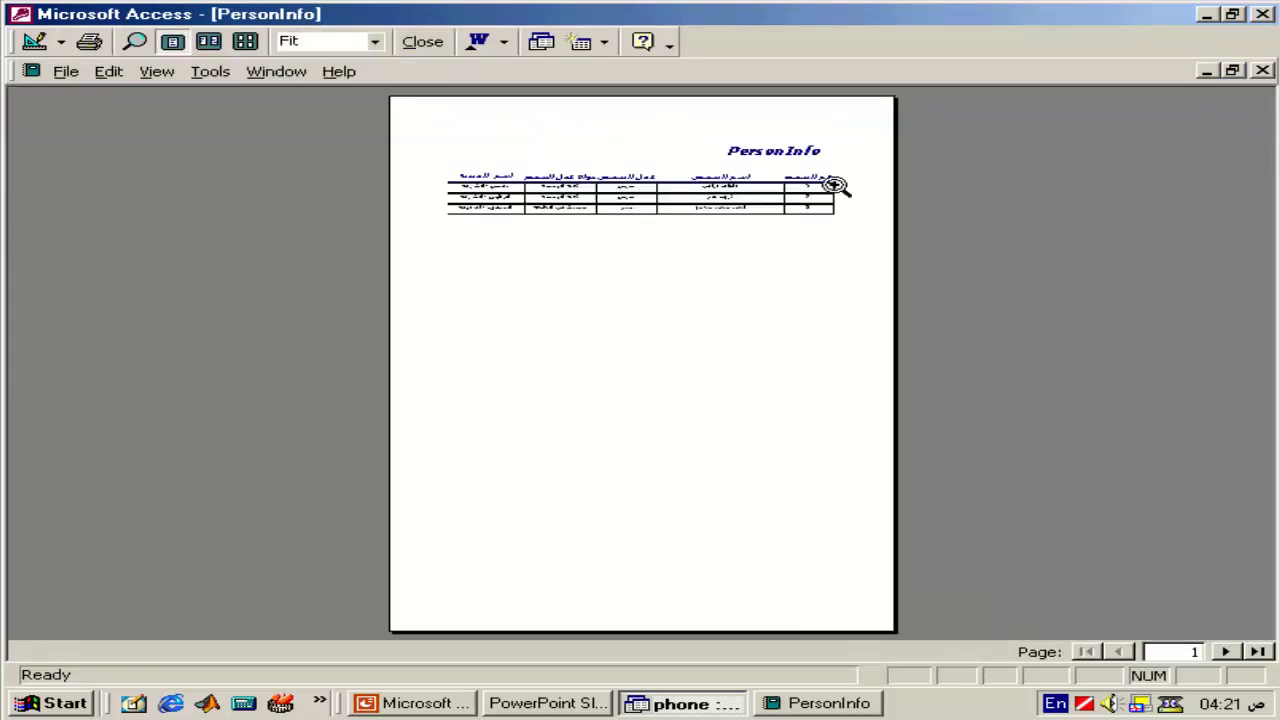
left_click(834, 186)
- Replace the PersonInfo title label's text with 'بيانات الأشخاص'
key("Escape")
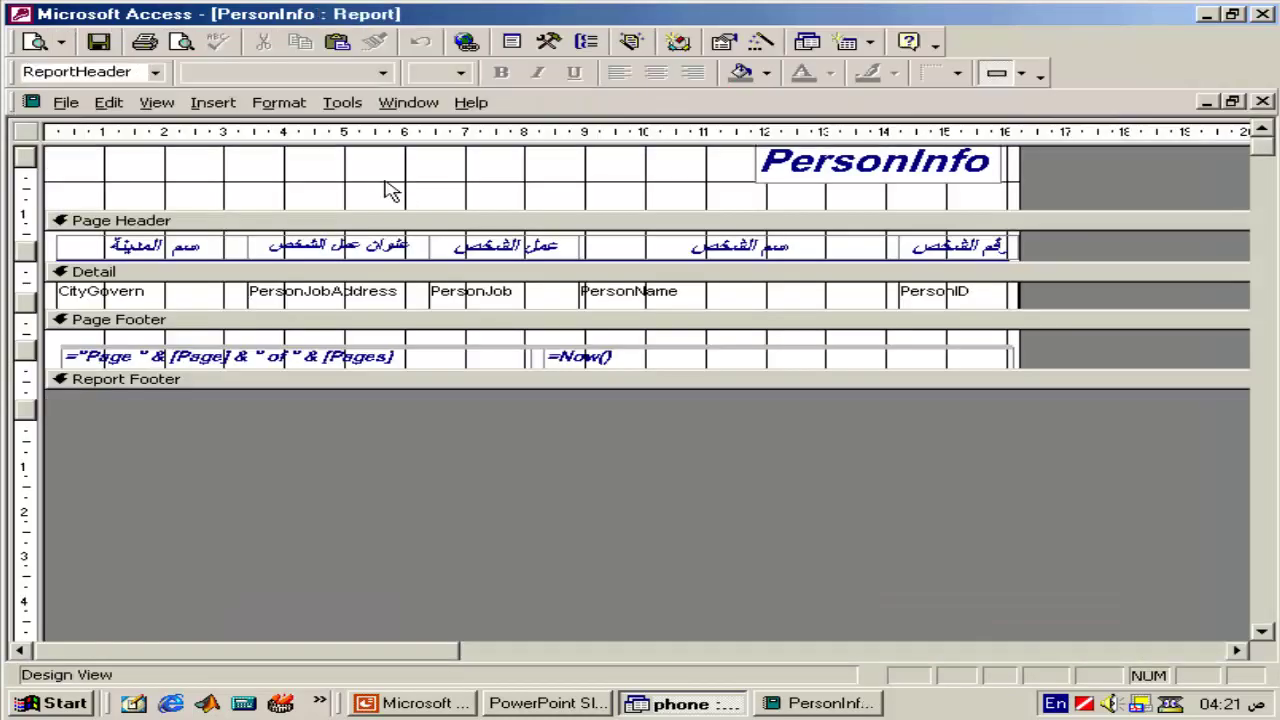
left_click(935, 192)
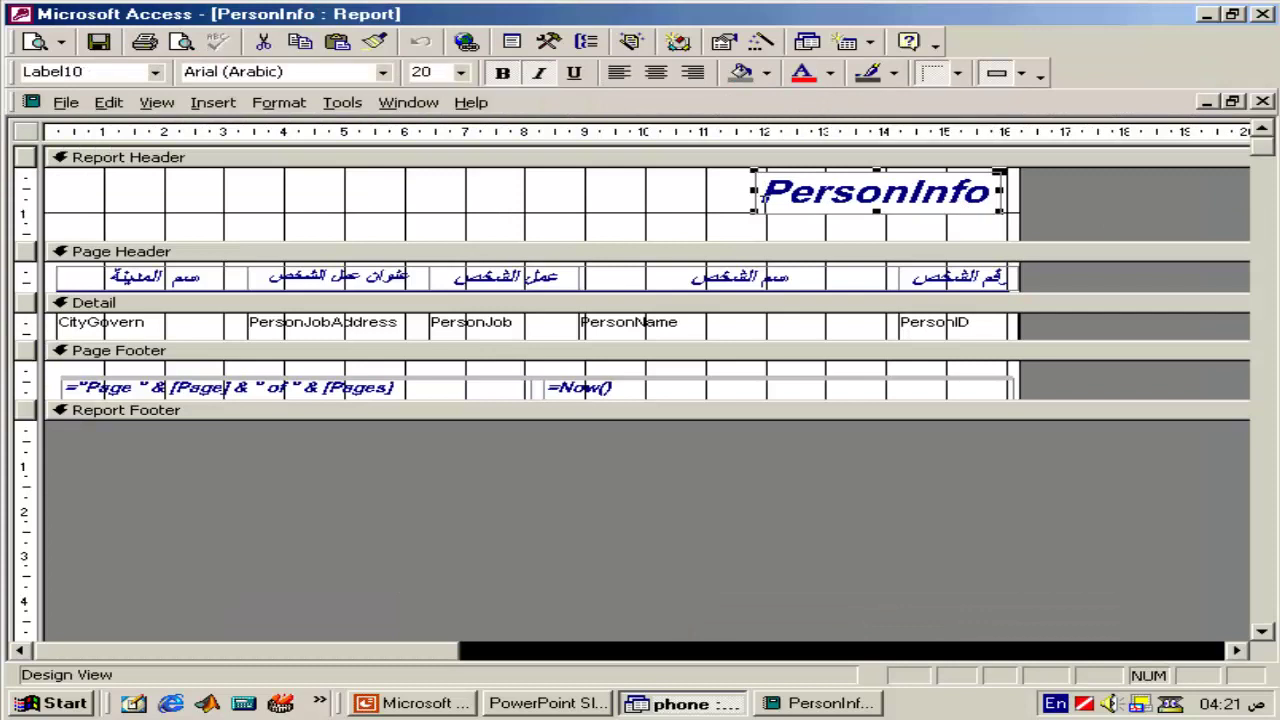
left_click_drag(748, 191, 443, 191)
left_click_drag(757, 191, 414, 191)
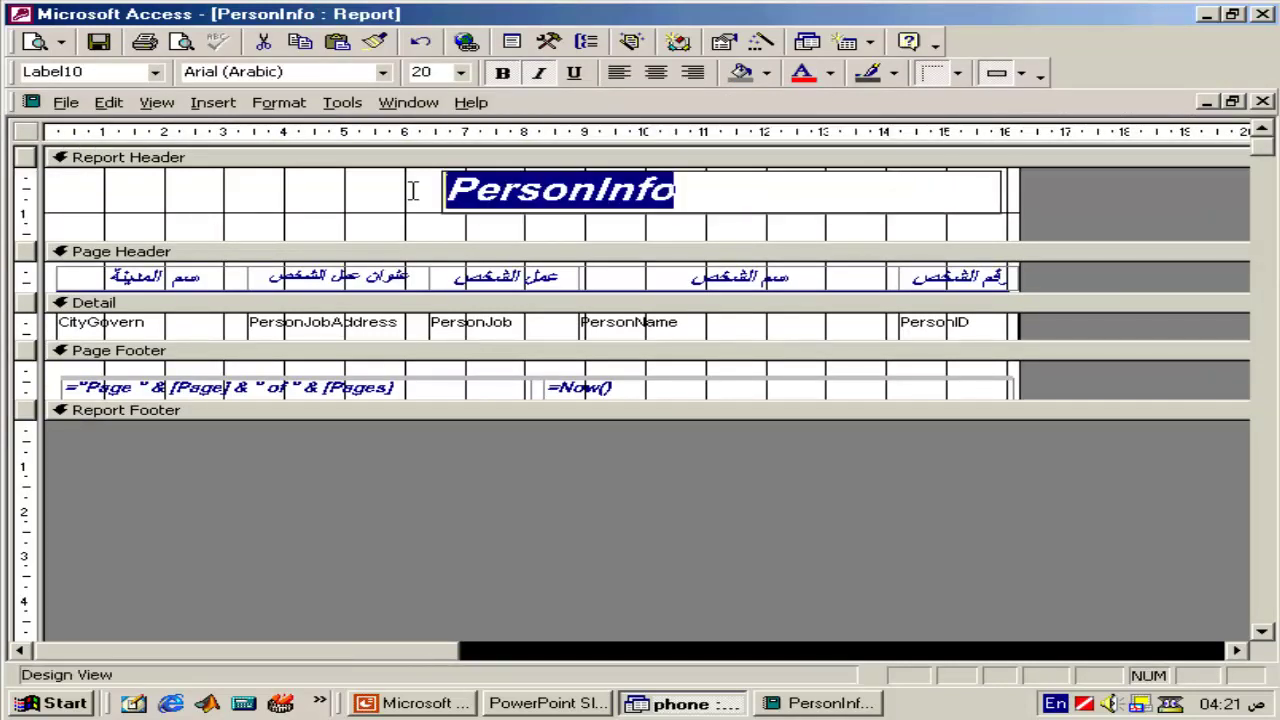
type("بيا")
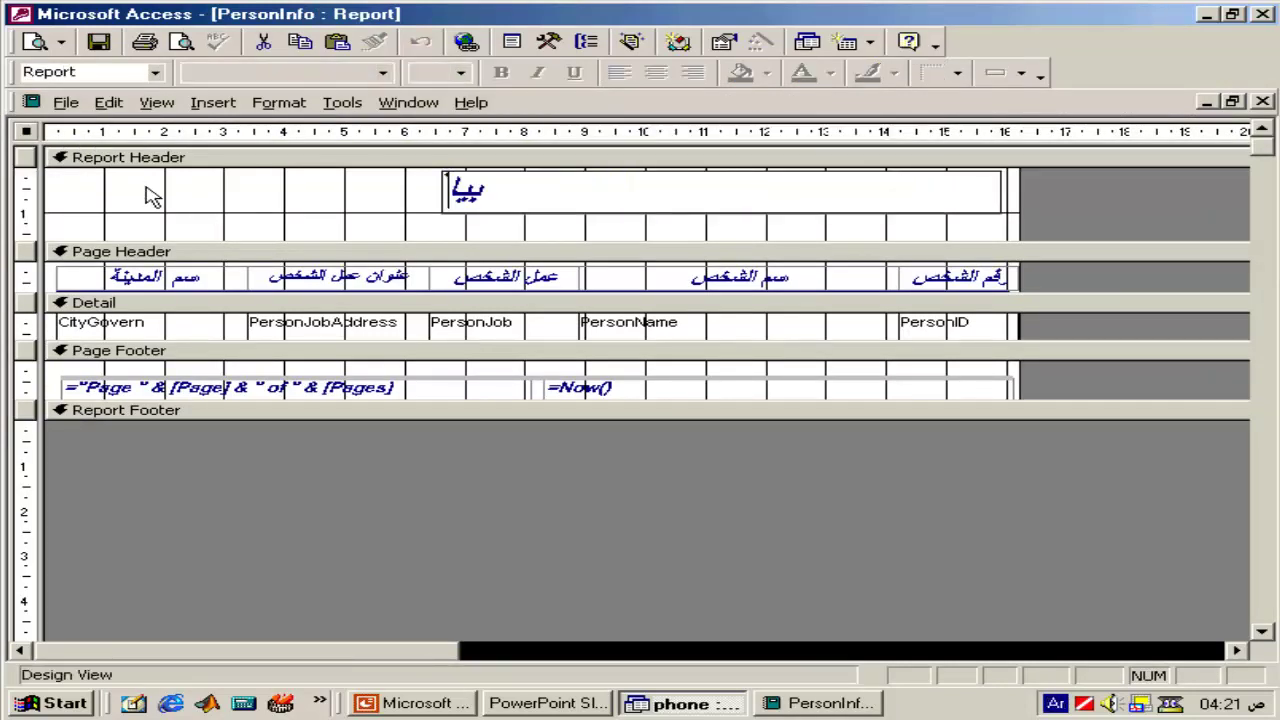
type("نات ا")
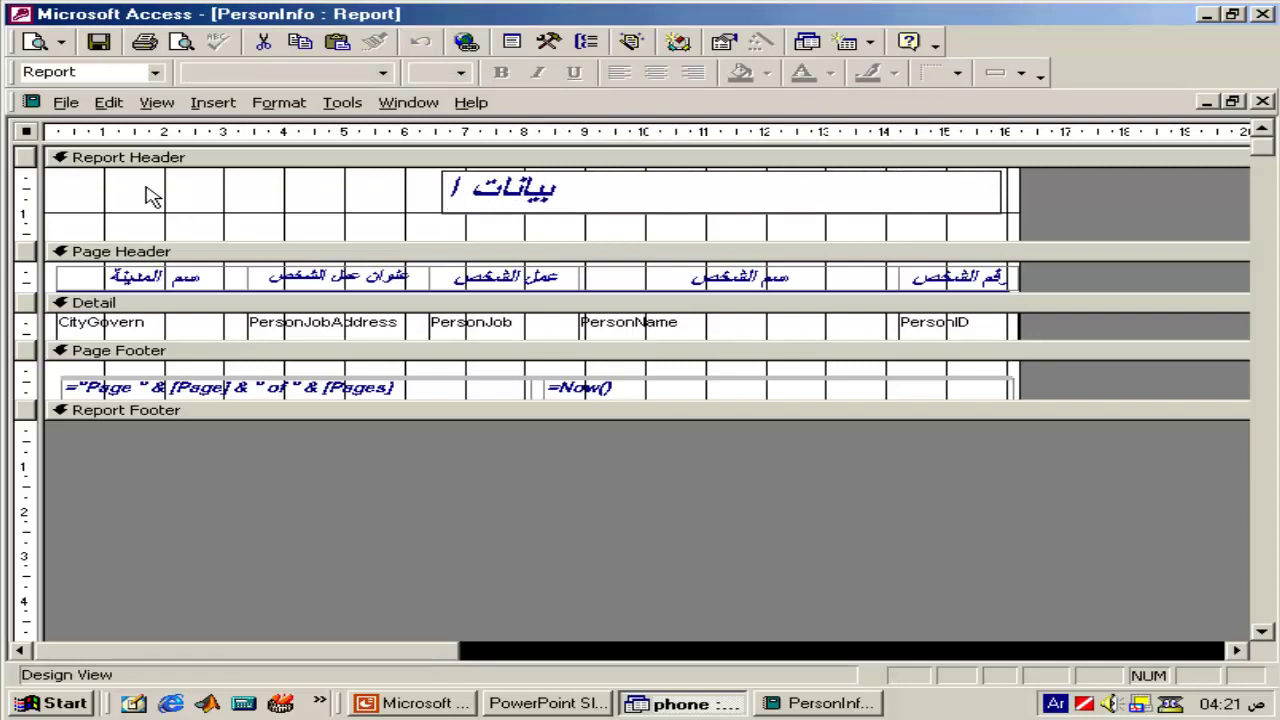
type("لأ")
key("BackSpace")
key("BackSpace")
type("لأش")
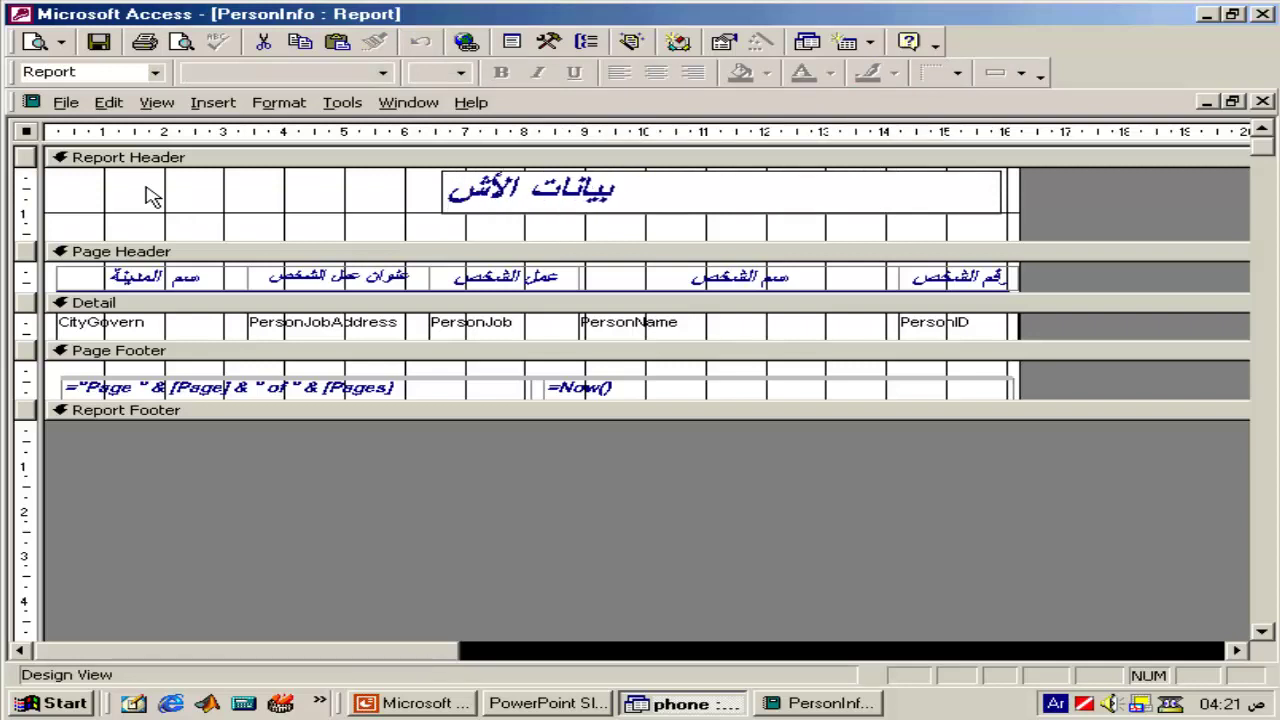
type("خاص")
key("Return")
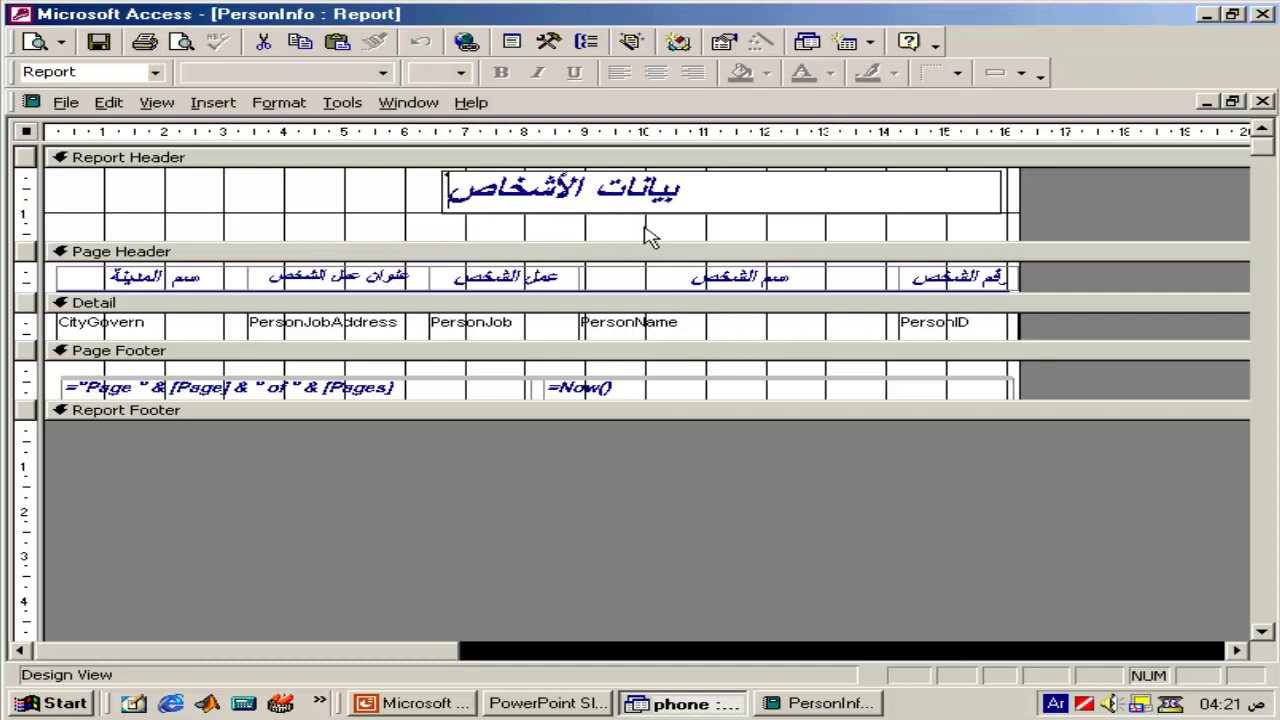
- Centre the title text and stretch its label across the full header width
left_click(1073, 213)
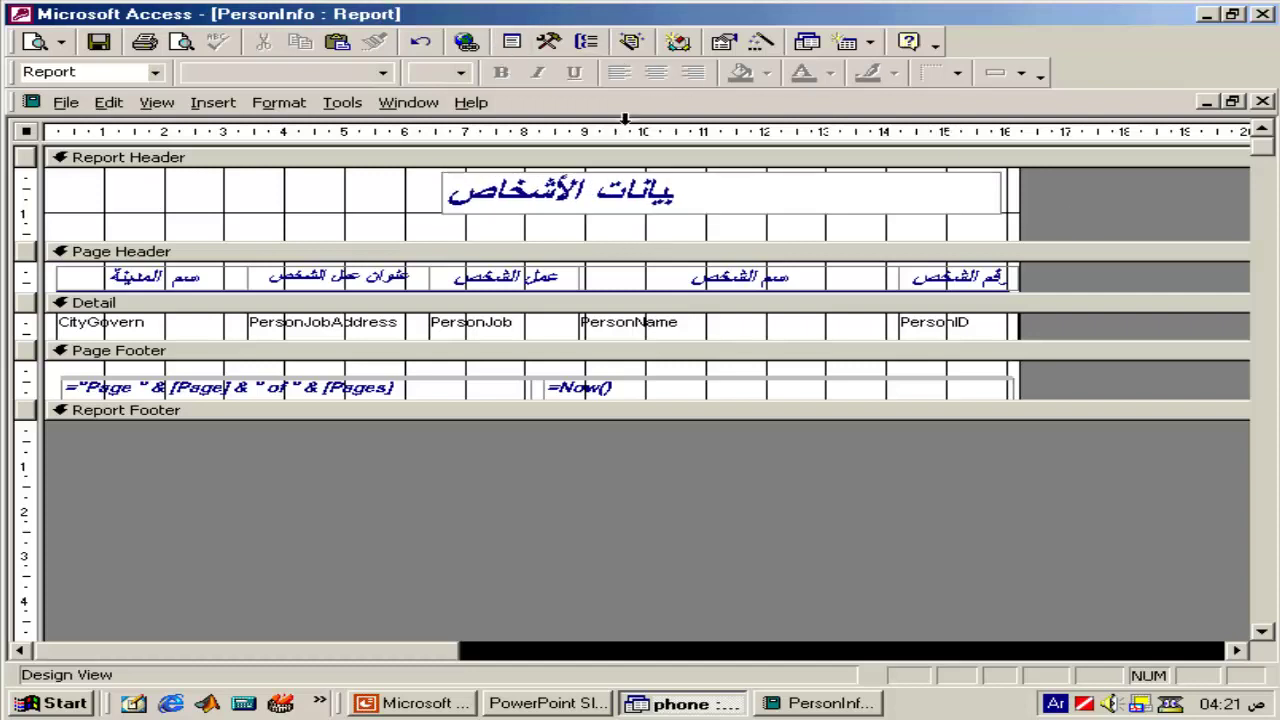
left_click(620, 215)
left_click(656, 72)
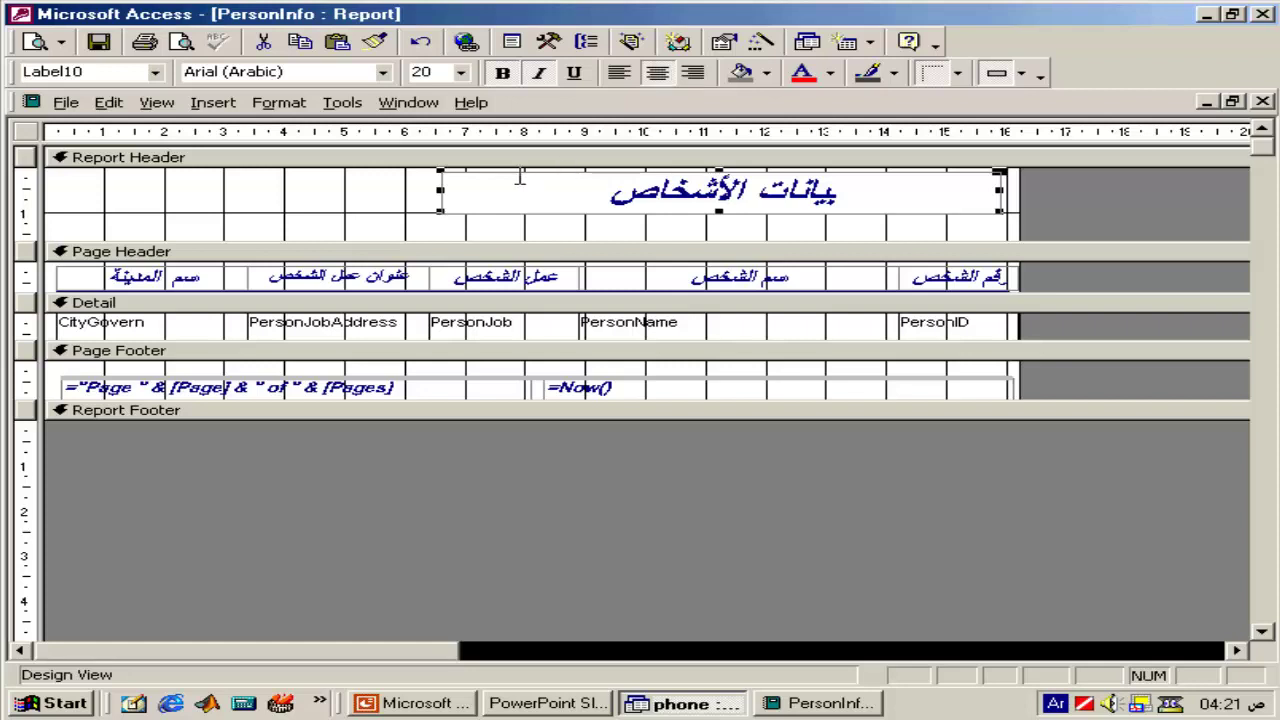
left_click_drag(438, 189, 45, 189)
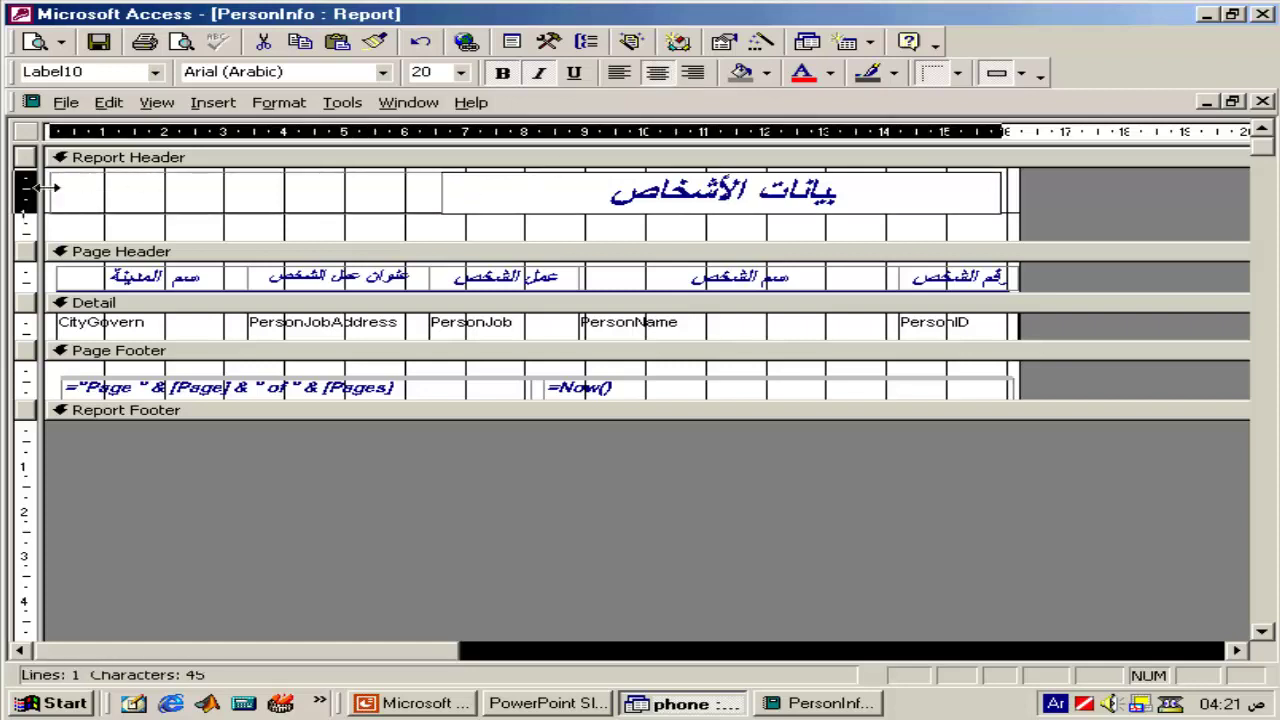
left_click(1148, 205)
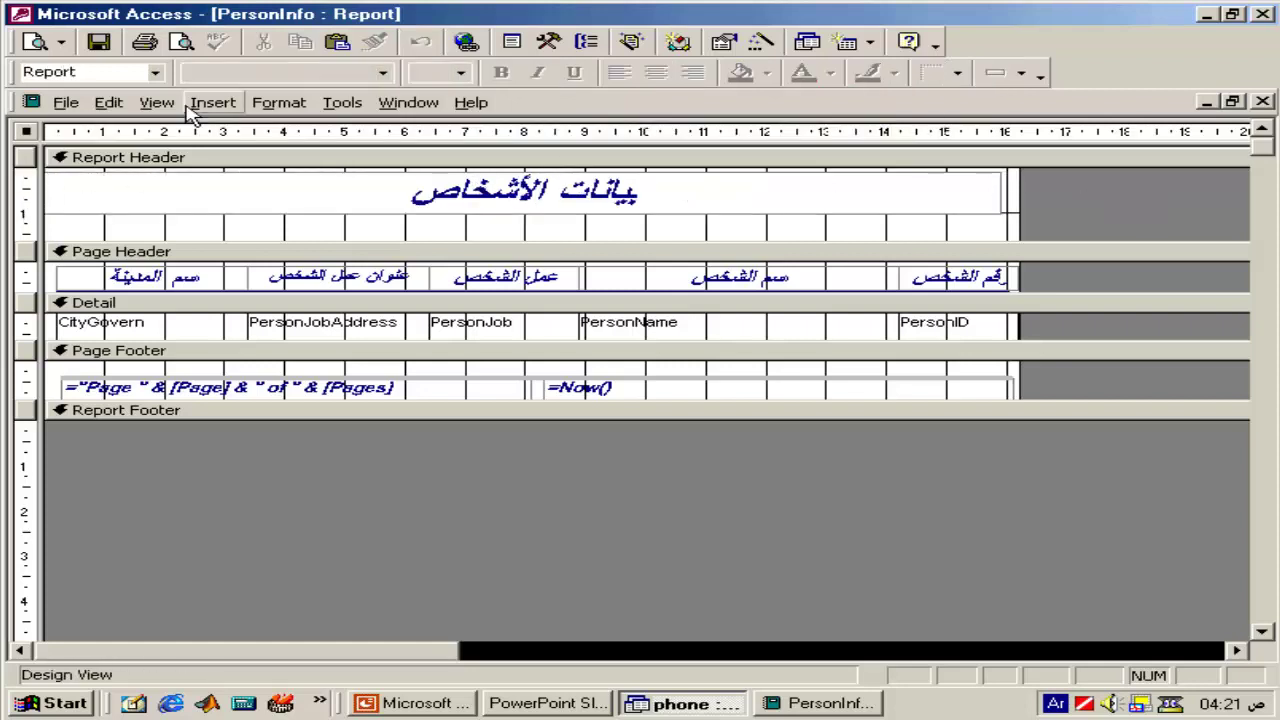
- Close the PersonInfo design and generate an AutoReport: Tabular report from PhoneTypeInfo
left_click(1263, 102)
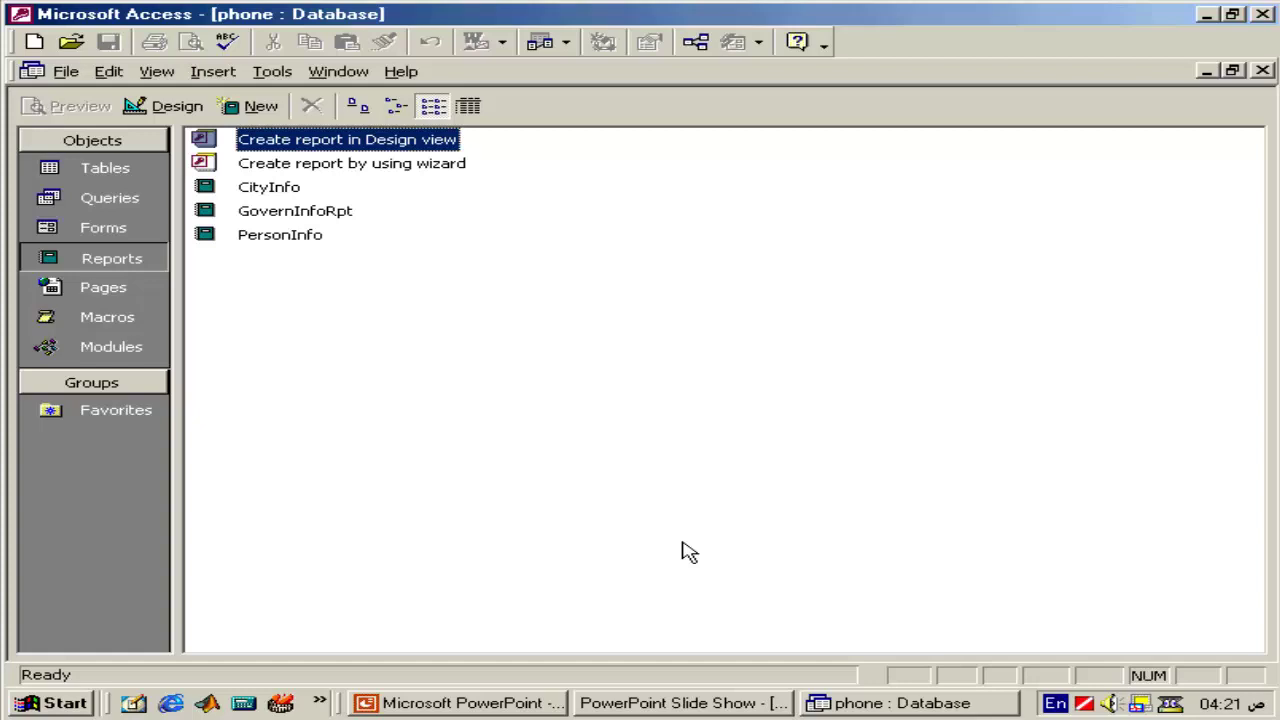
left_click(250, 106)
left_click(882, 360)
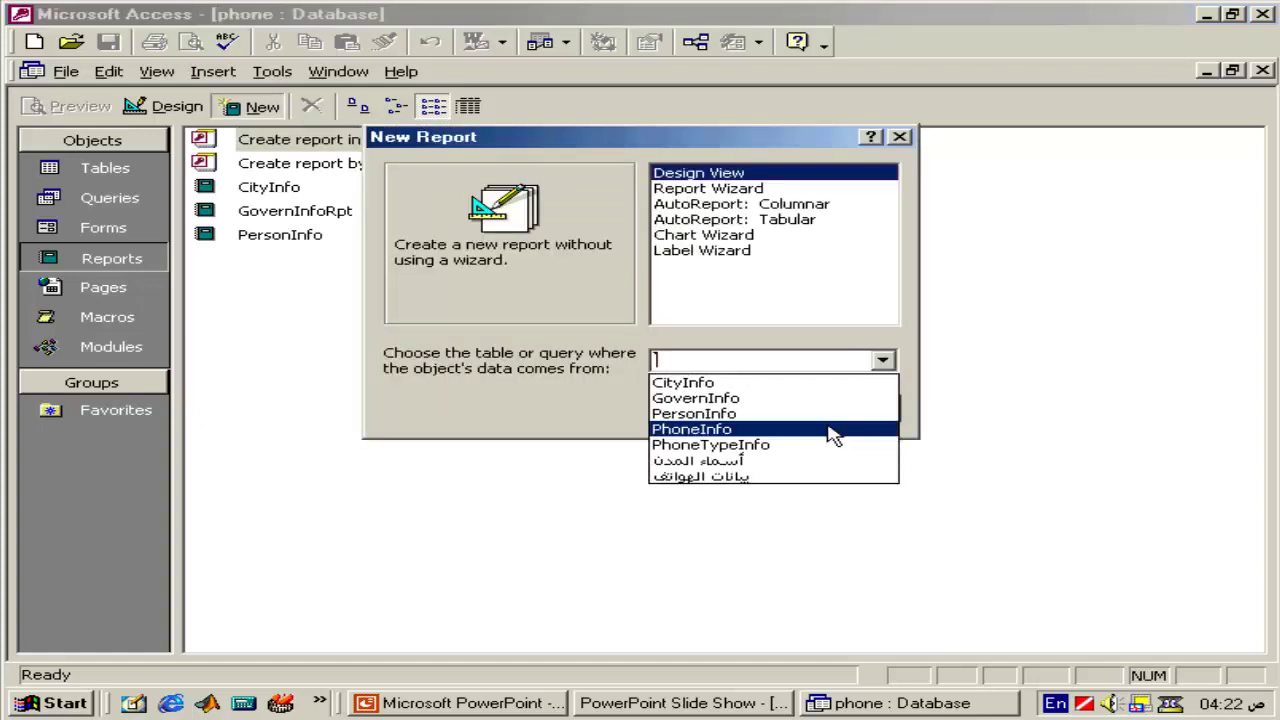
left_click(829, 446)
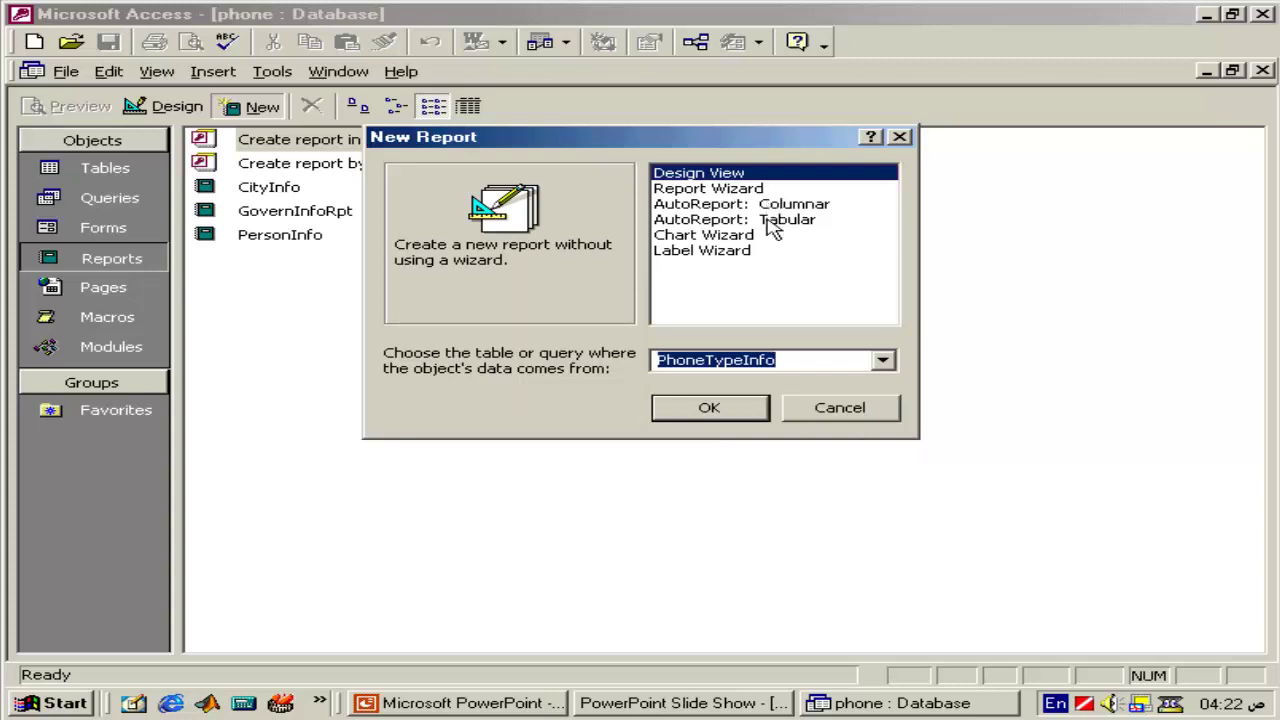
left_click(773, 222)
left_click(713, 403)
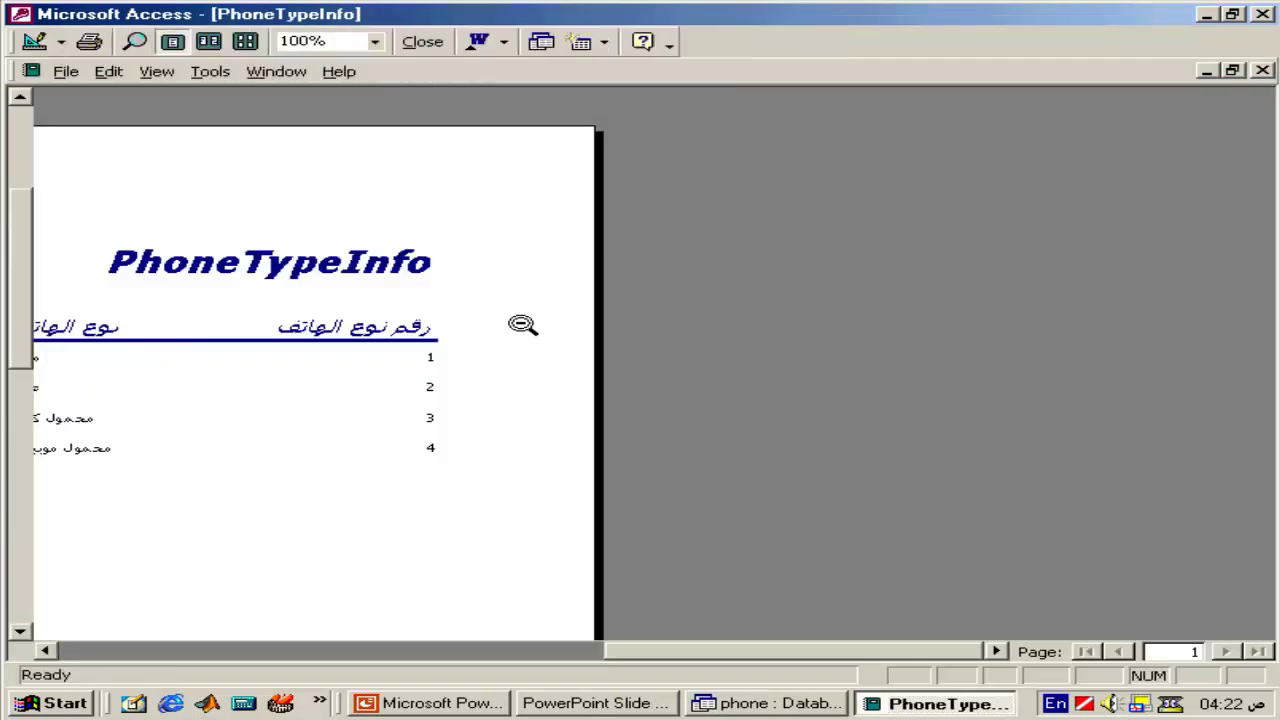
- Check the preview at different zooms, then close it and save the report as PhoneTypeInfo
left_click(396, 329)
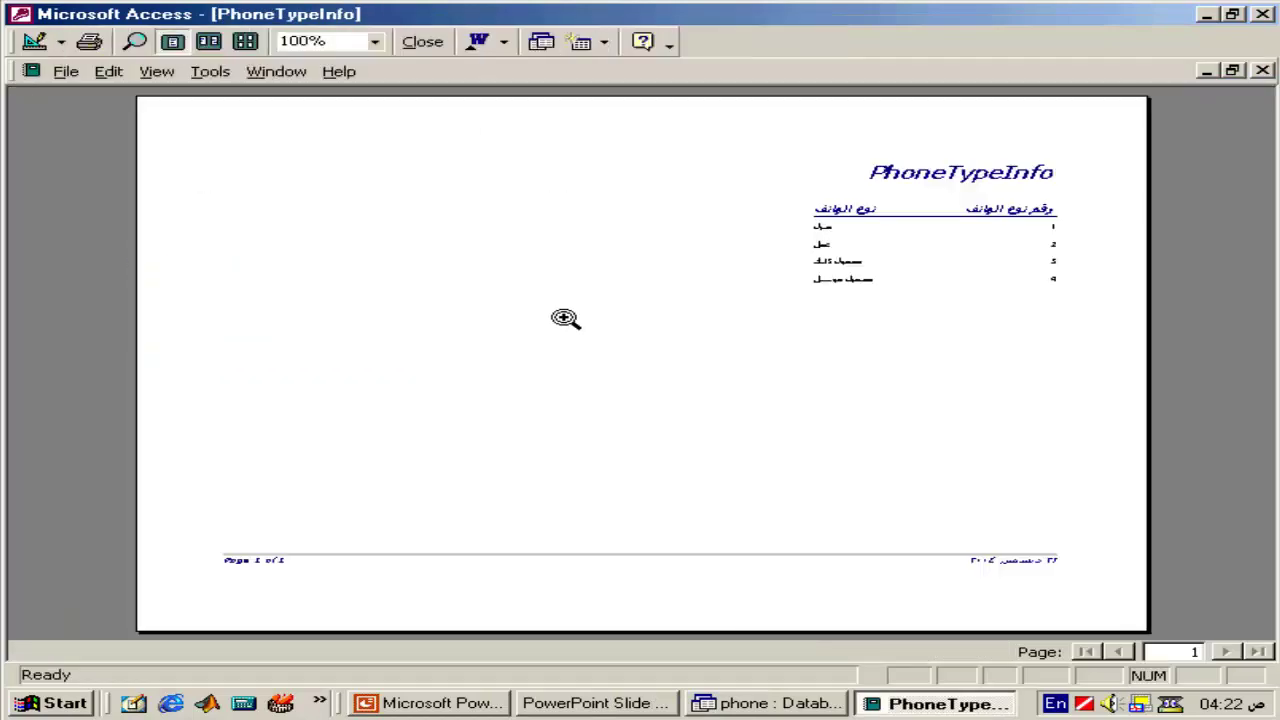
left_click(566, 317)
left_click(831, 257)
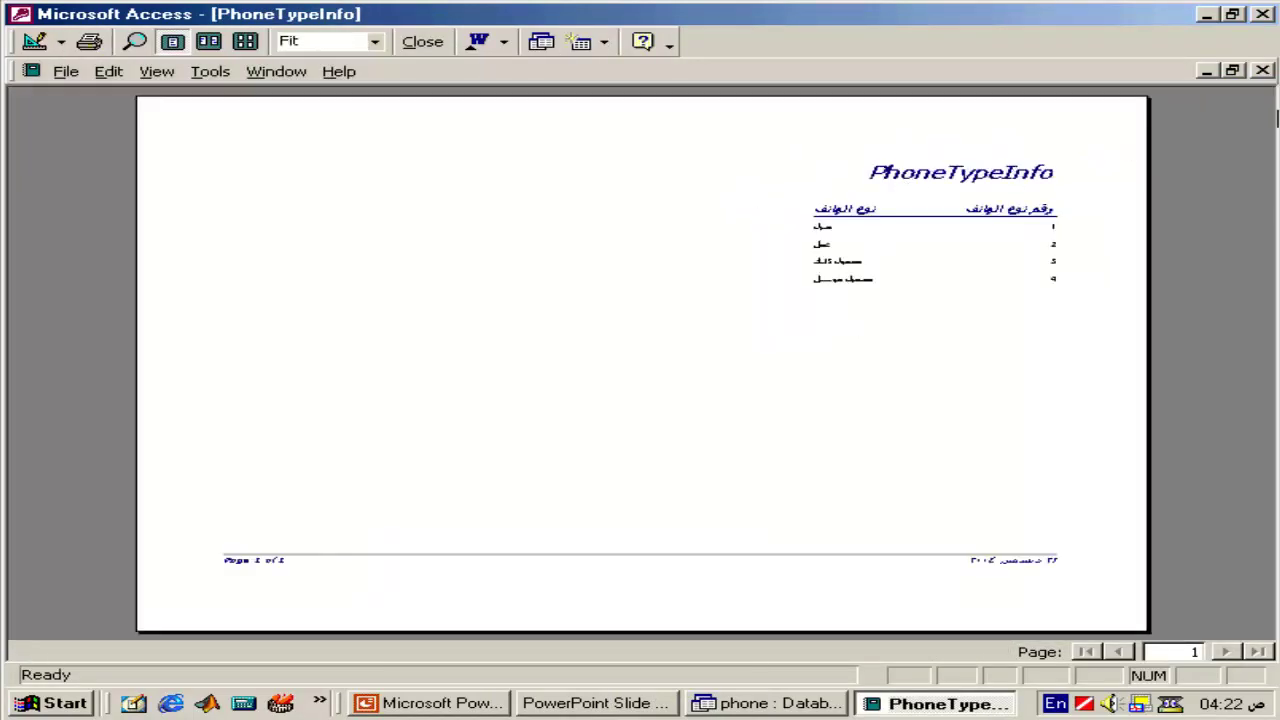
left_click(1263, 71)
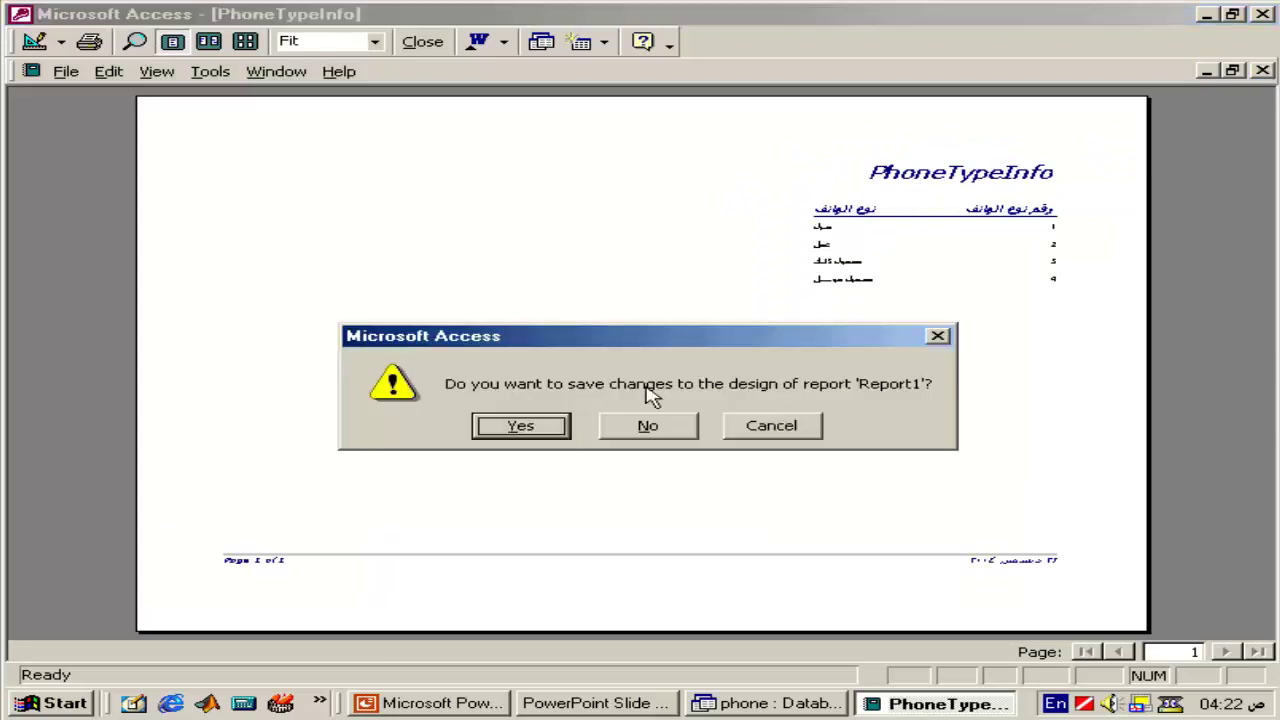
left_click(533, 440)
left_click(862, 245)
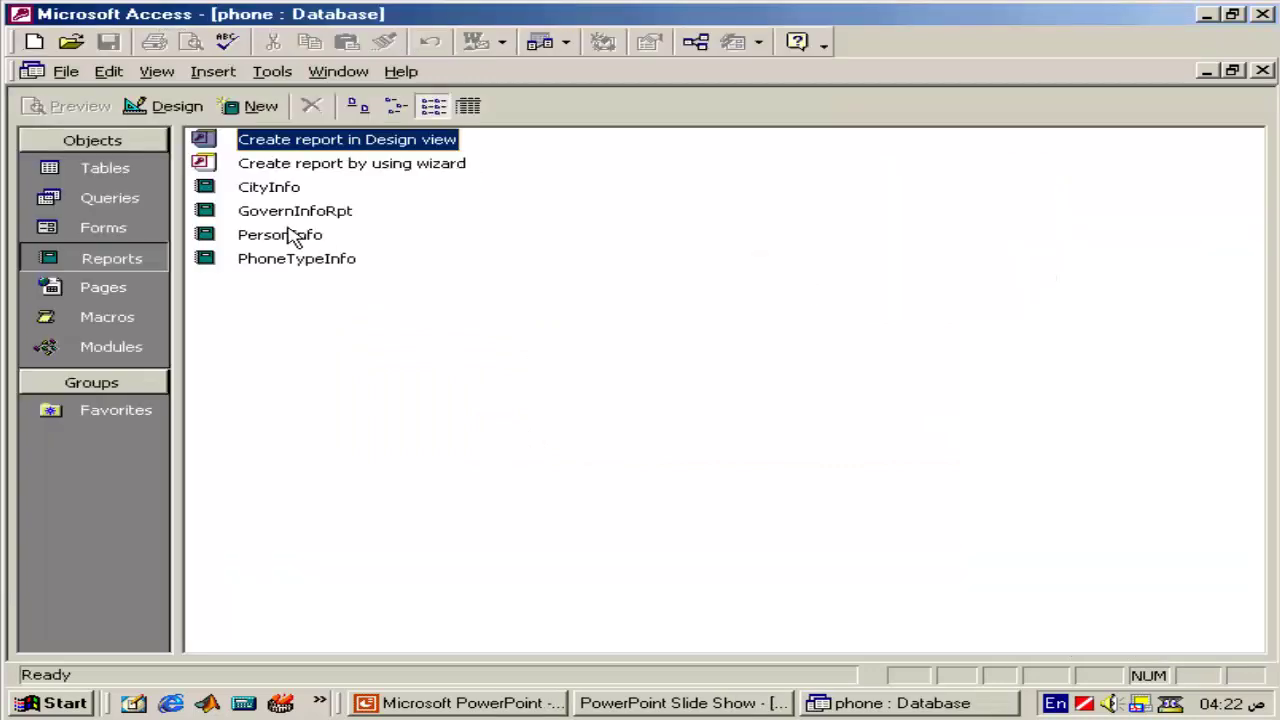
- Start the Report Wizard on PhoneInfo, add all four fields and skip grouping
left_click(255, 106)
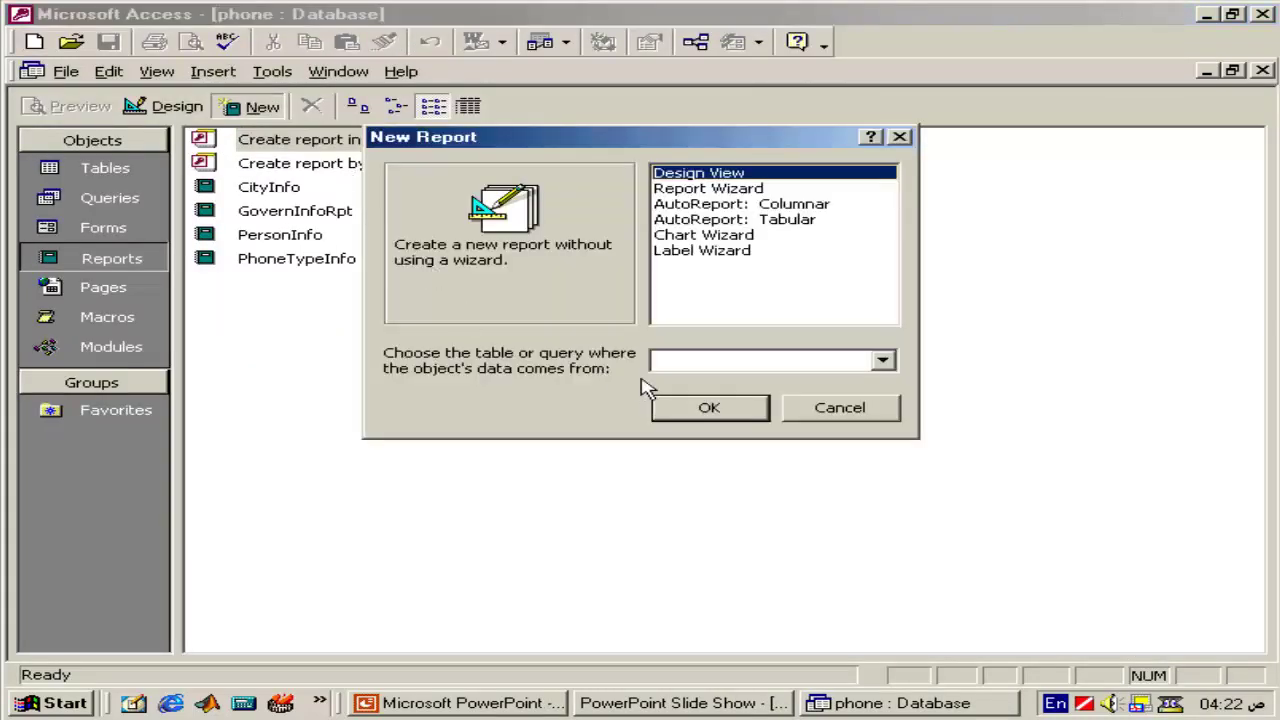
left_click(882, 360)
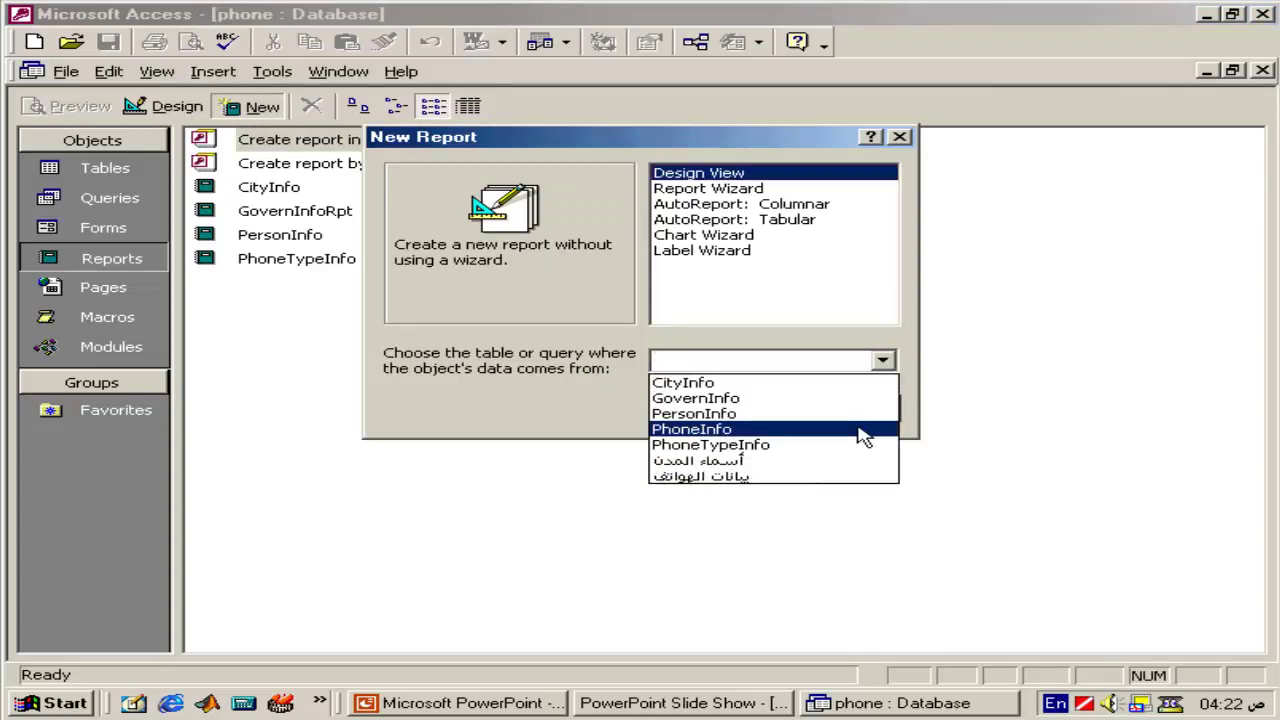
left_click(862, 437)
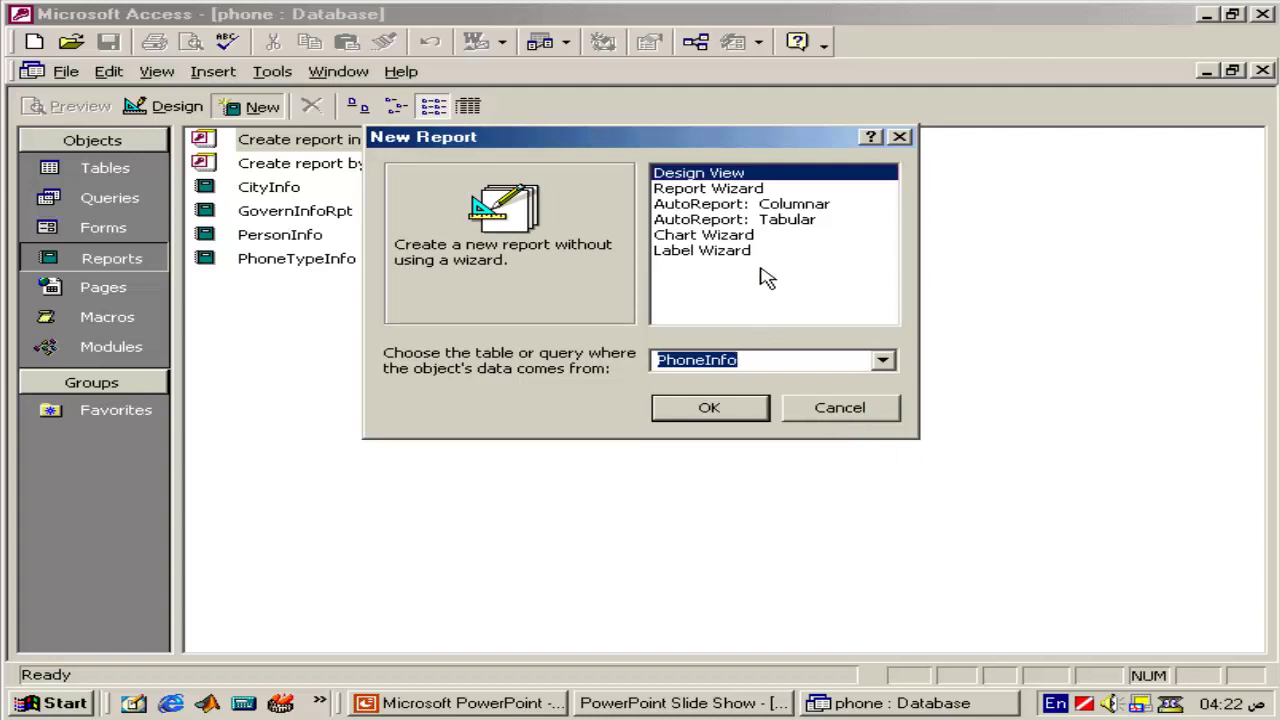
left_click(775, 188)
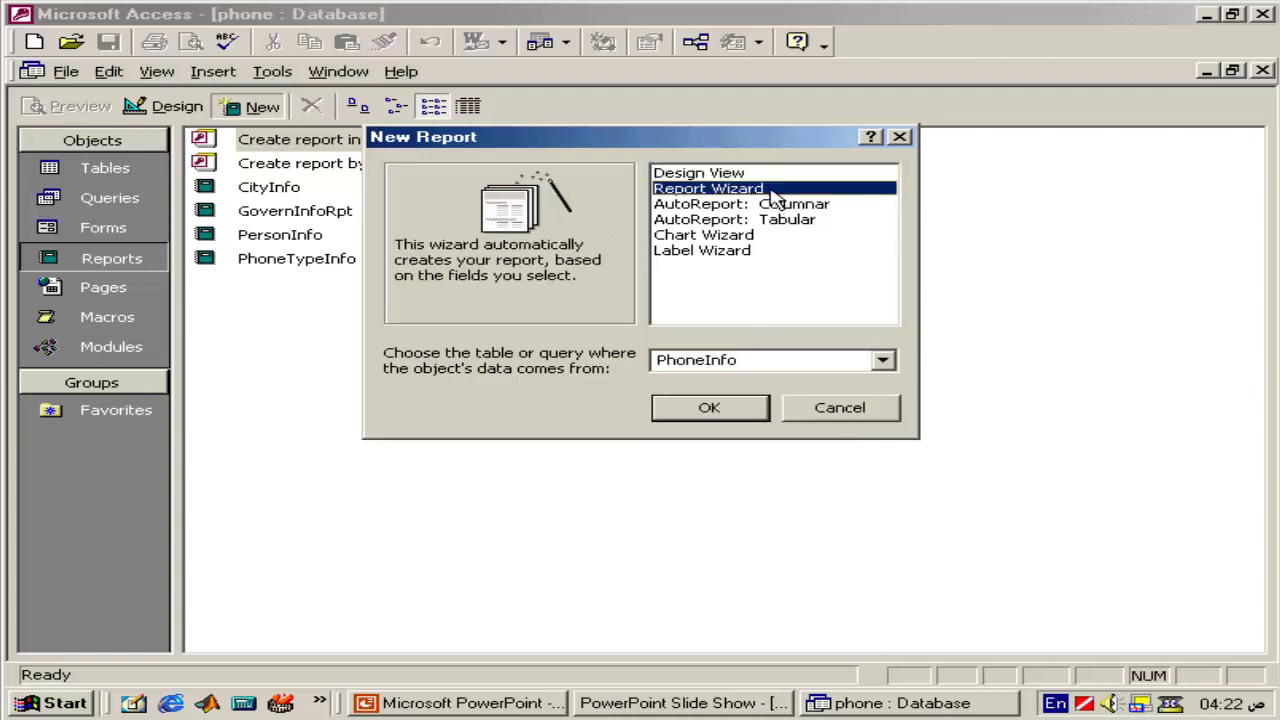
left_click(709, 407)
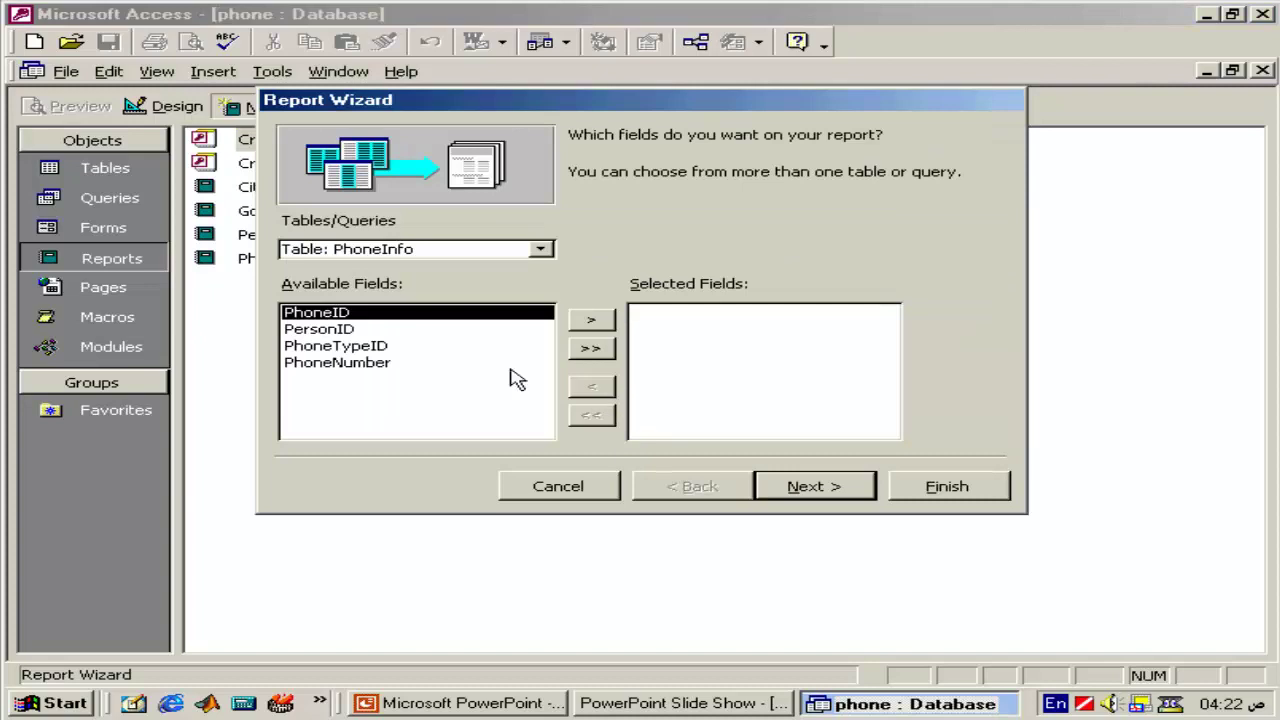
left_click(590, 348)
left_click(810, 488)
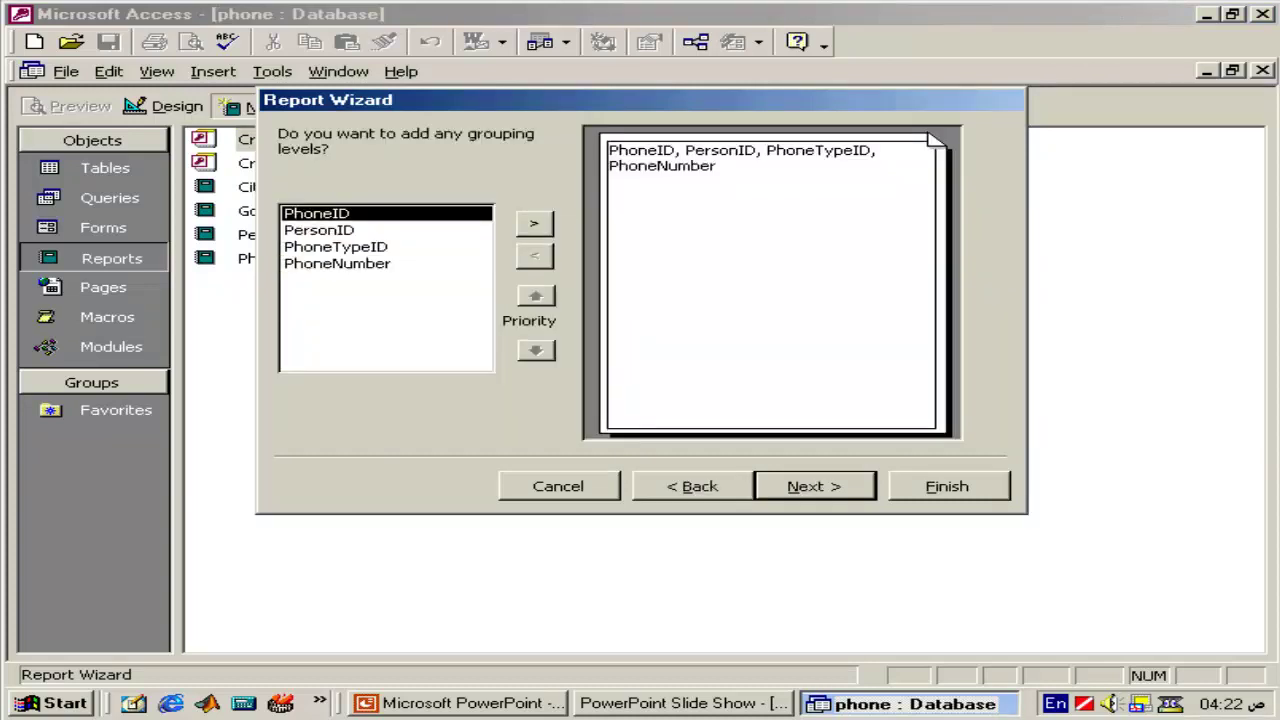
left_click(815, 490)
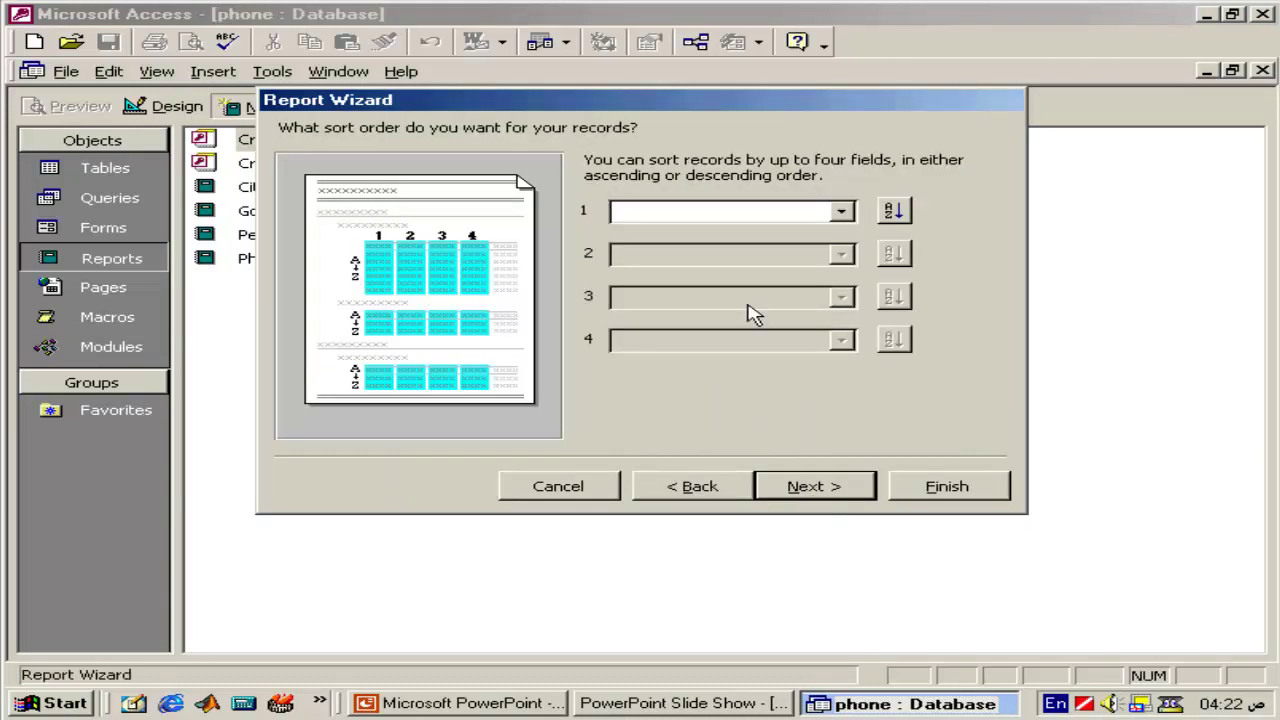
- Sort by PhoneID, choose landscape orientation, and advance to the title page
left_click(843, 210)
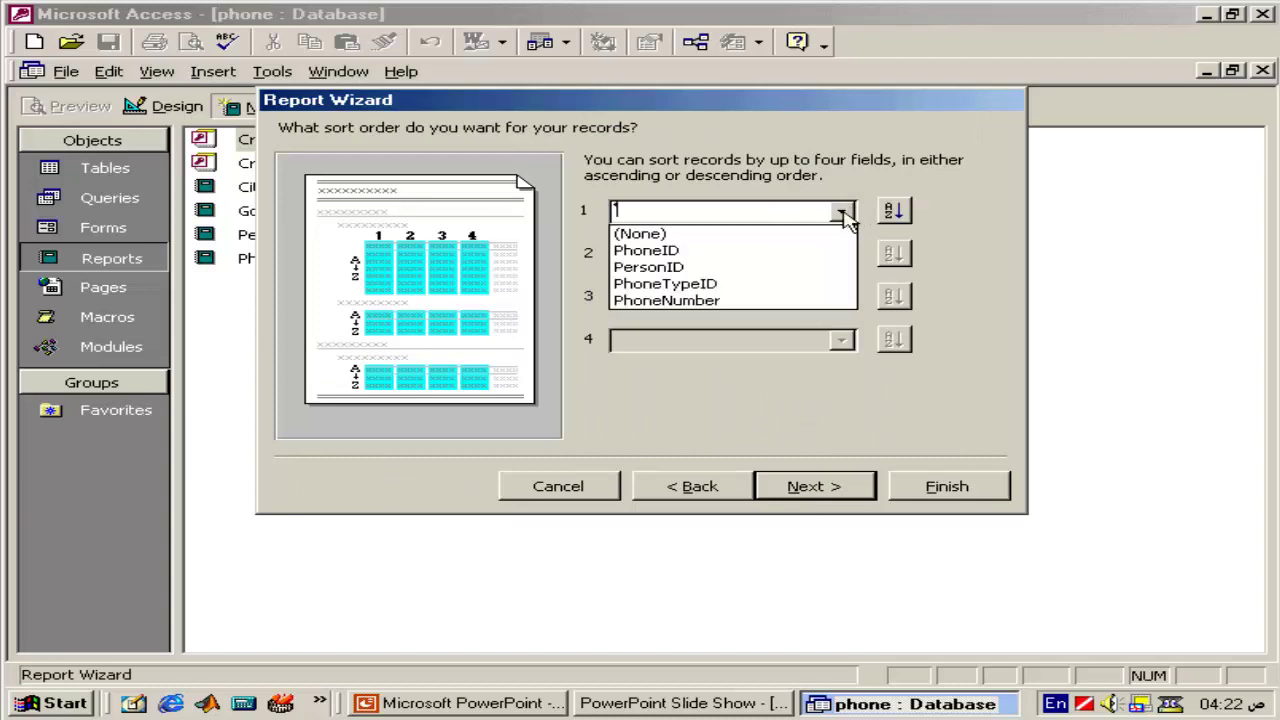
left_click(772, 250)
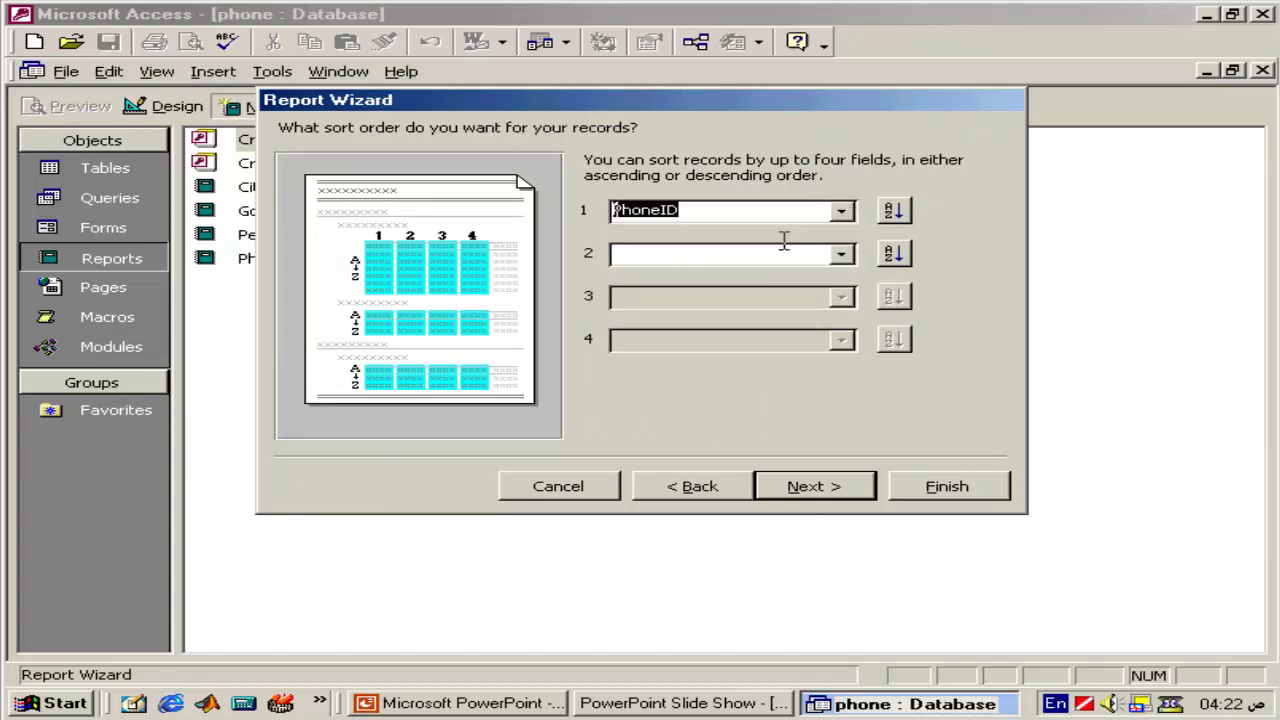
left_click(815, 492)
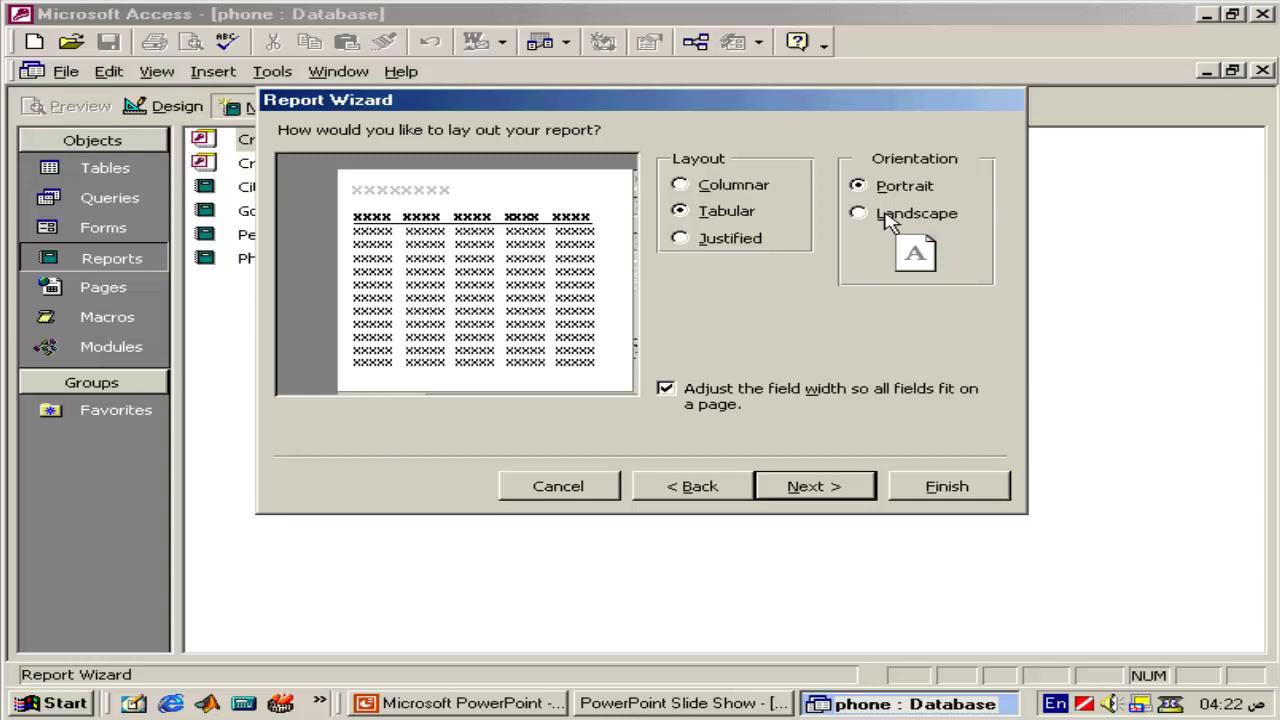
left_click(888, 222)
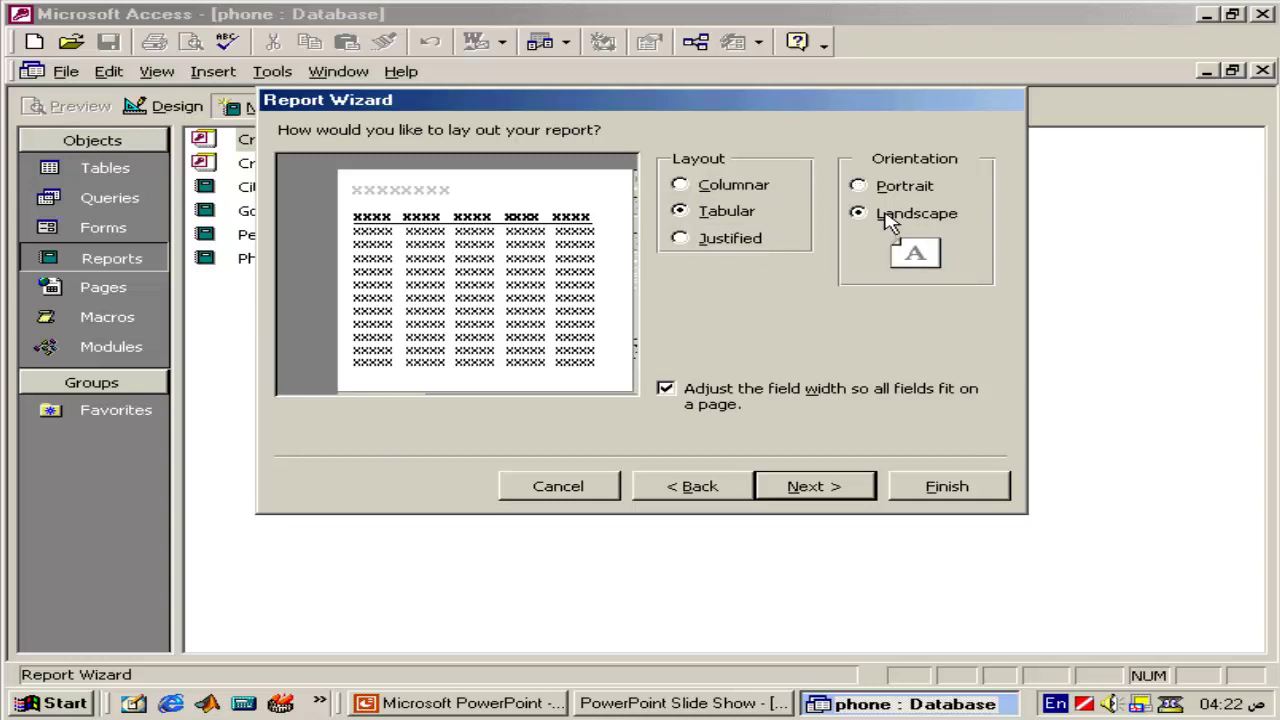
left_click(812, 488)
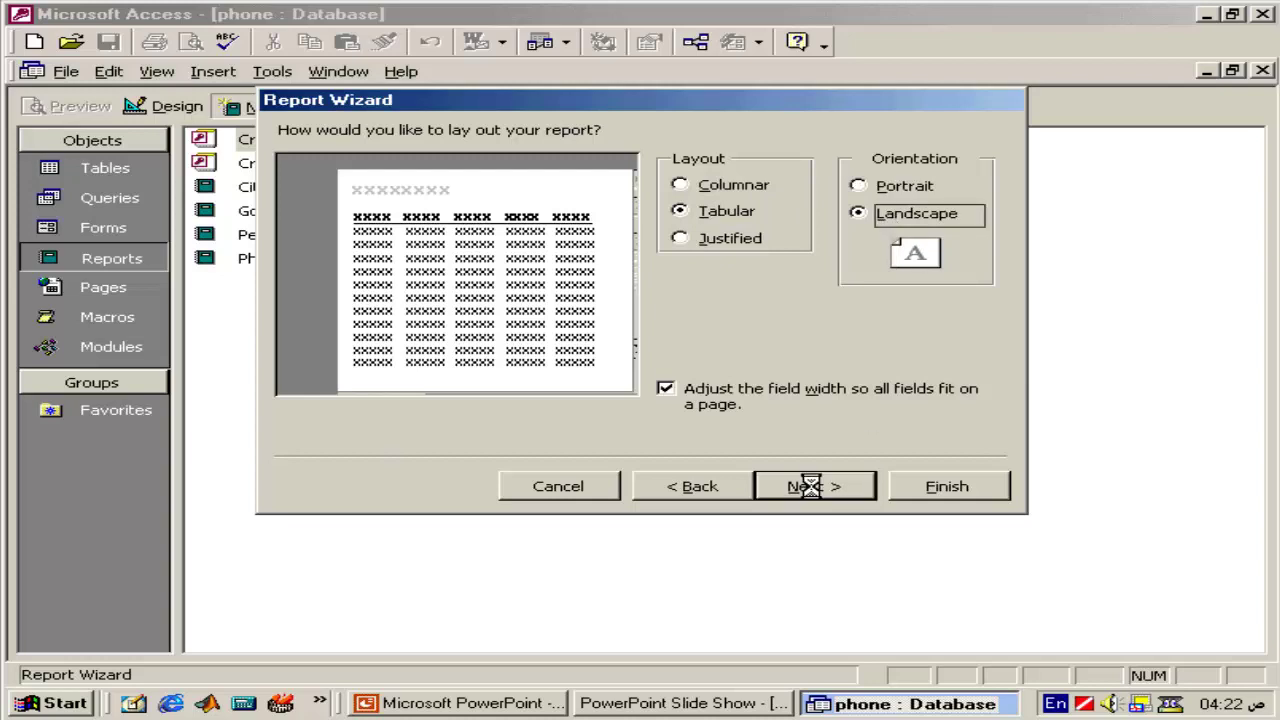
left_click(818, 490)
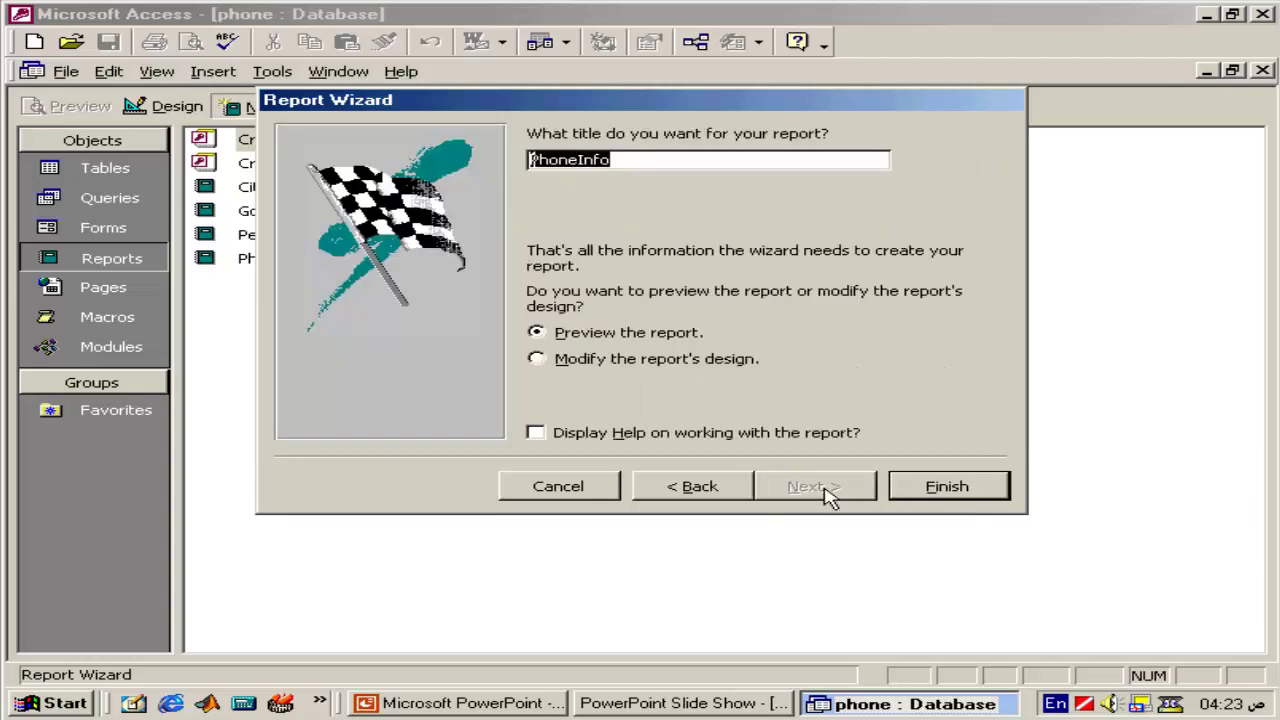
- Finish the wizard, inspect the eight-record PhoneInfo preview at several zooms, and switch to Design view
left_click(990, 486)
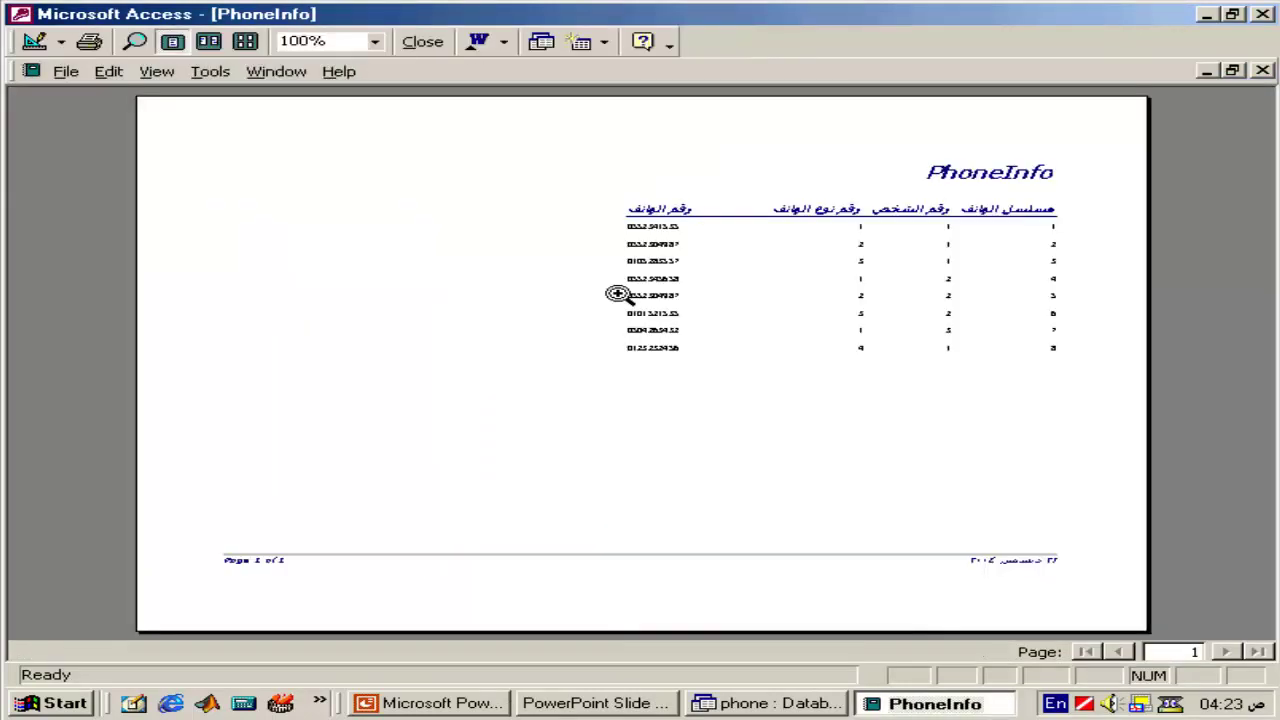
left_click(673, 292)
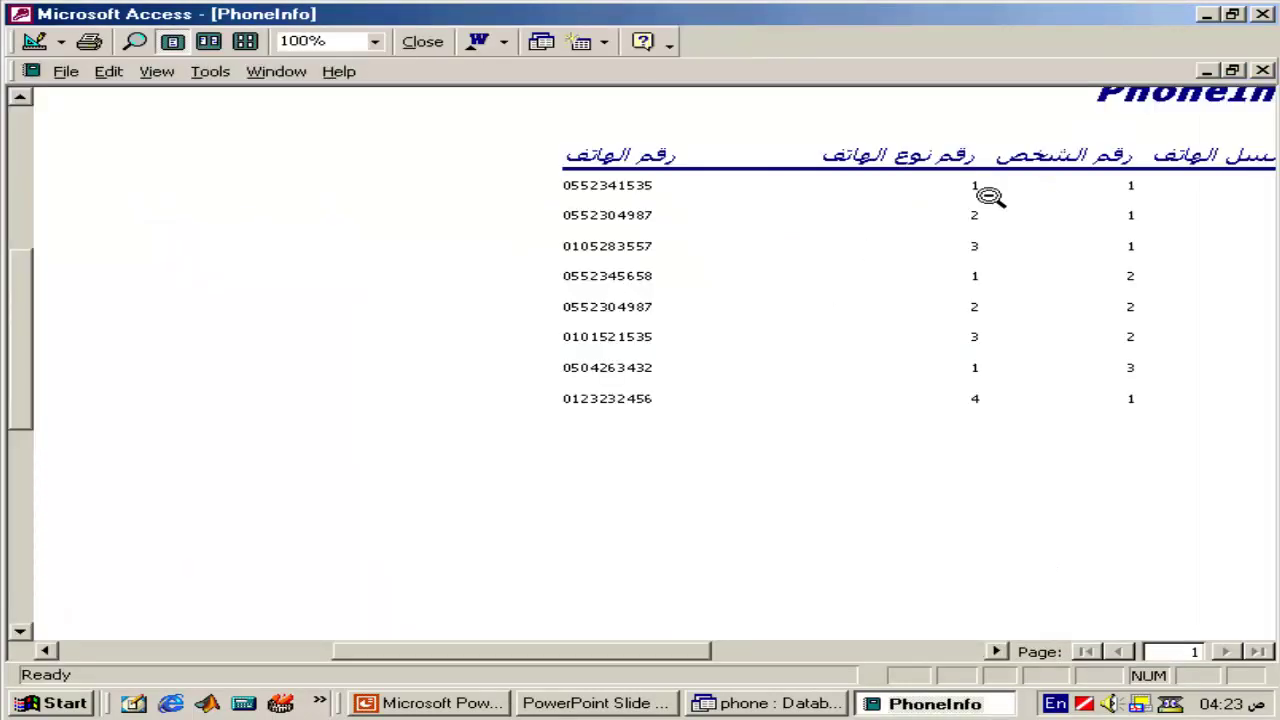
left_click(822, 187)
left_click(975, 210)
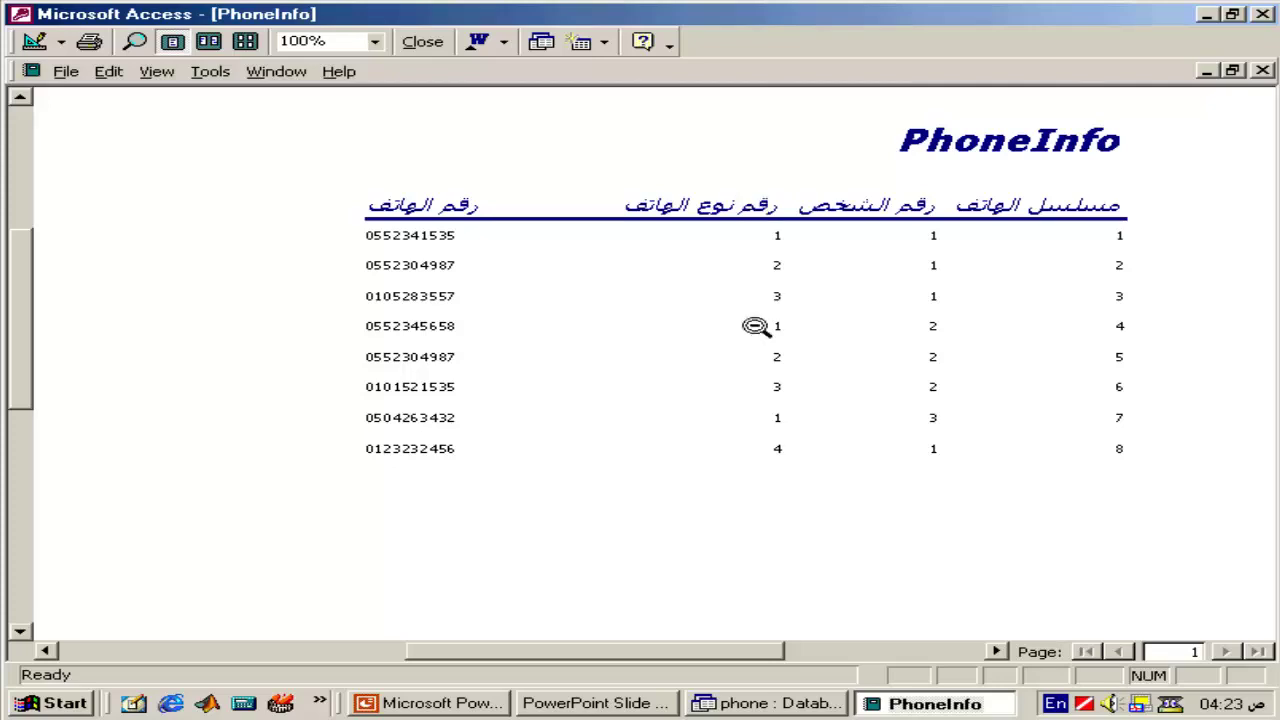
left_click(34, 42)
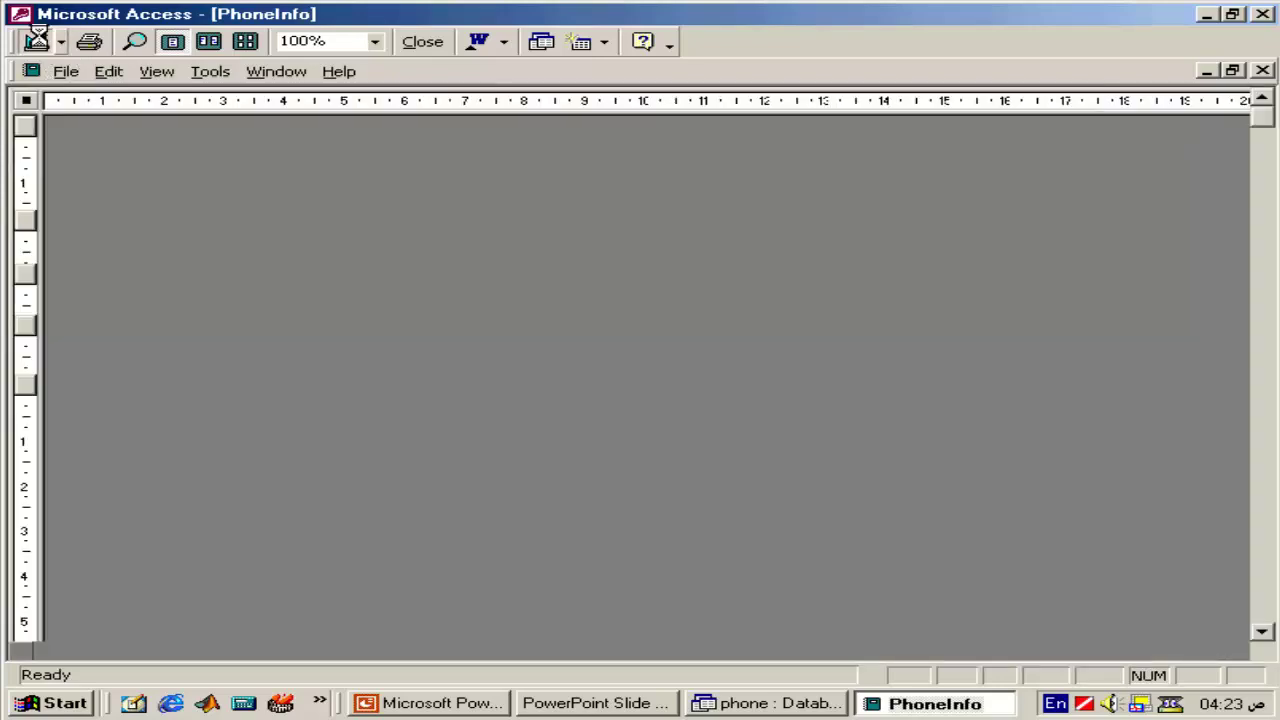
- Open the report's Properties and launch the Record Source builder from the Data tab
right_click(634, 500)
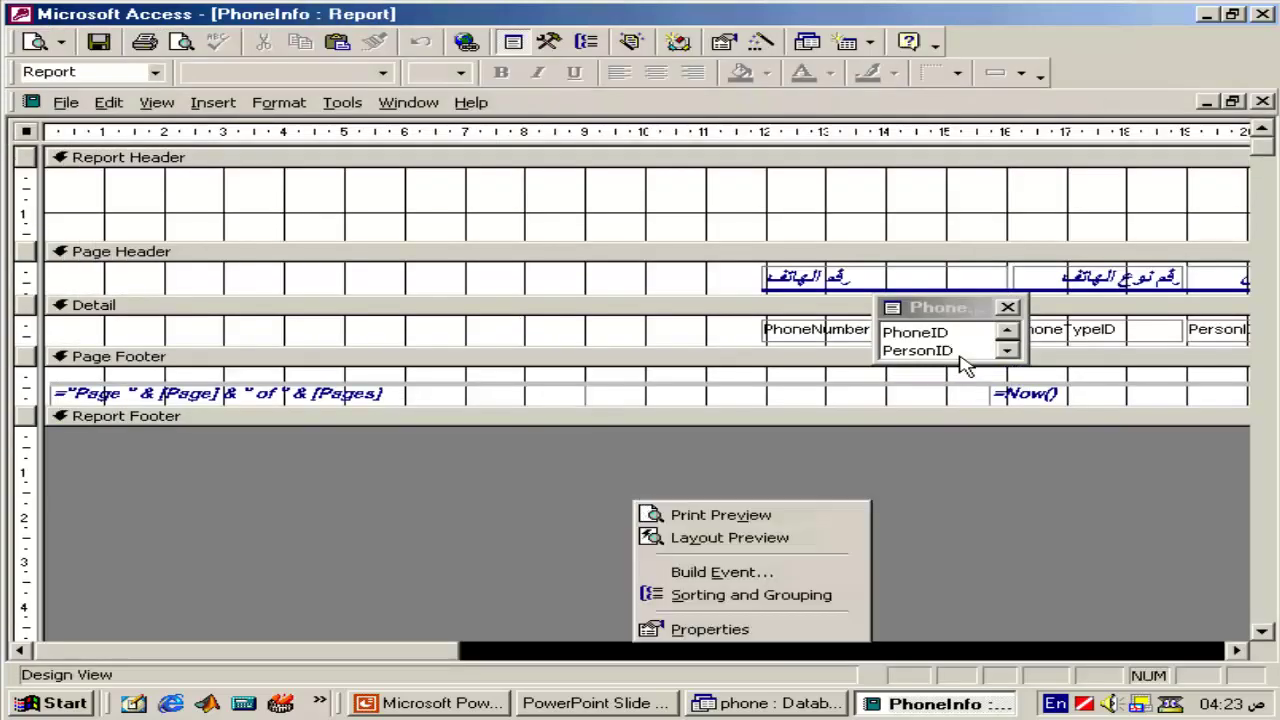
left_click(1008, 307)
right_click(634, 580)
left_click(712, 565)
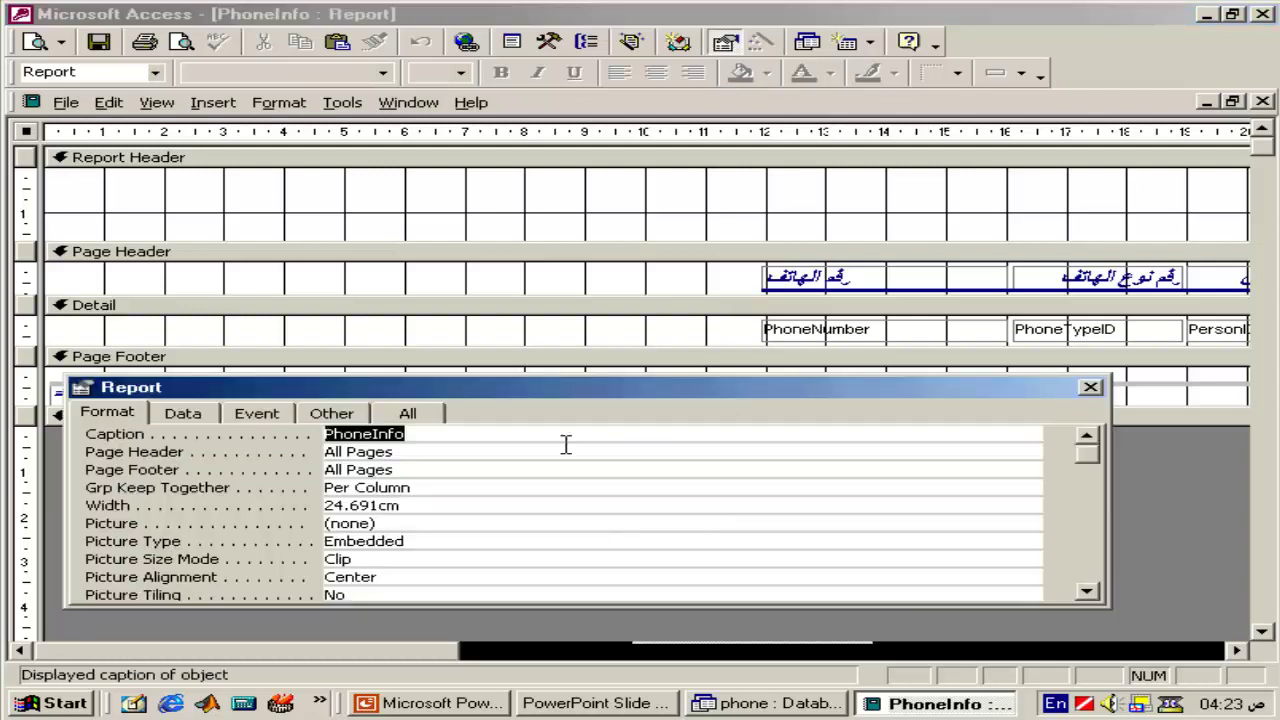
left_click(183, 413)
left_click(1081, 434)
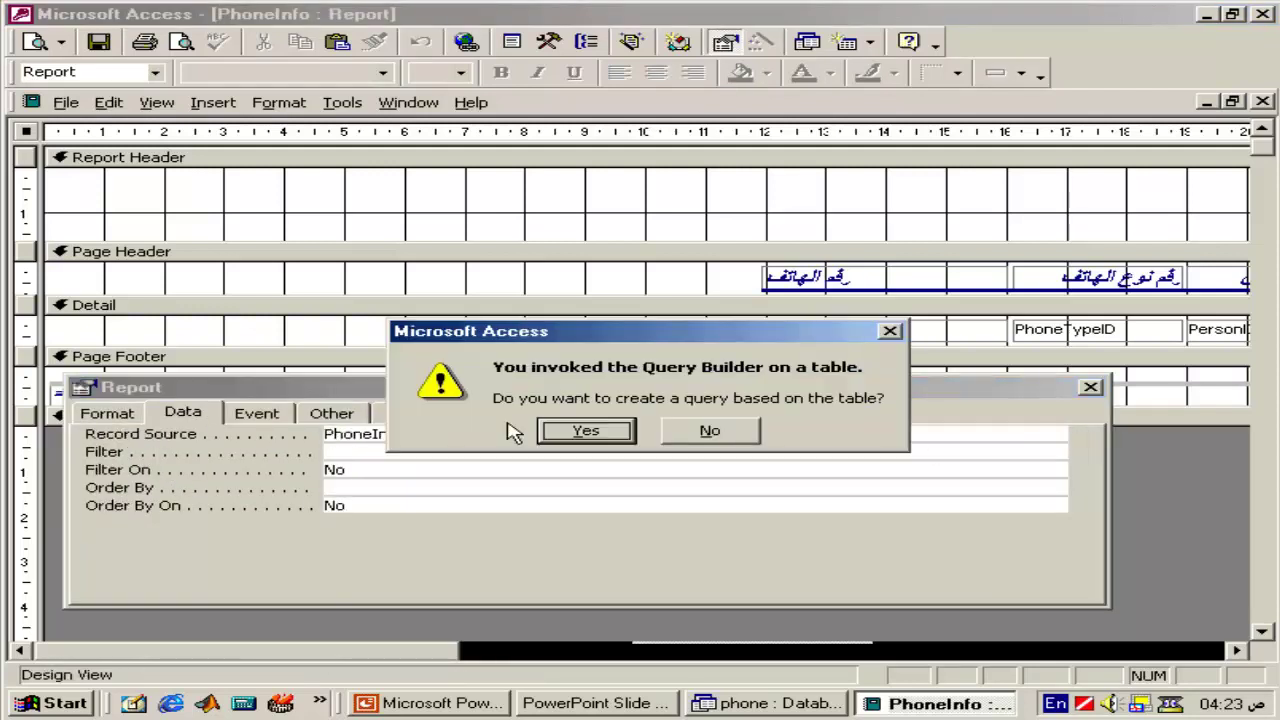
- Build a query on PhoneInfo and add the CityInfo, GovernInfo, PersonInfo and PhoneTypeInfo tables
left_click(566, 438)
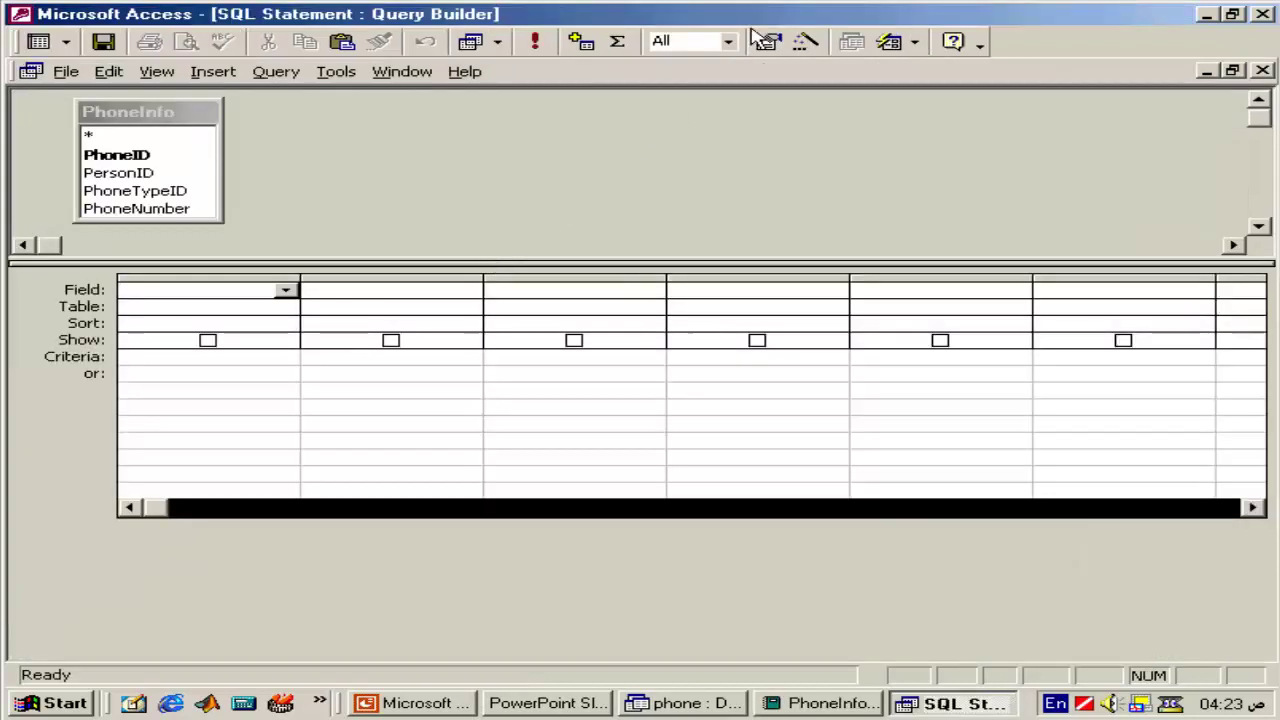
left_click(775, 45)
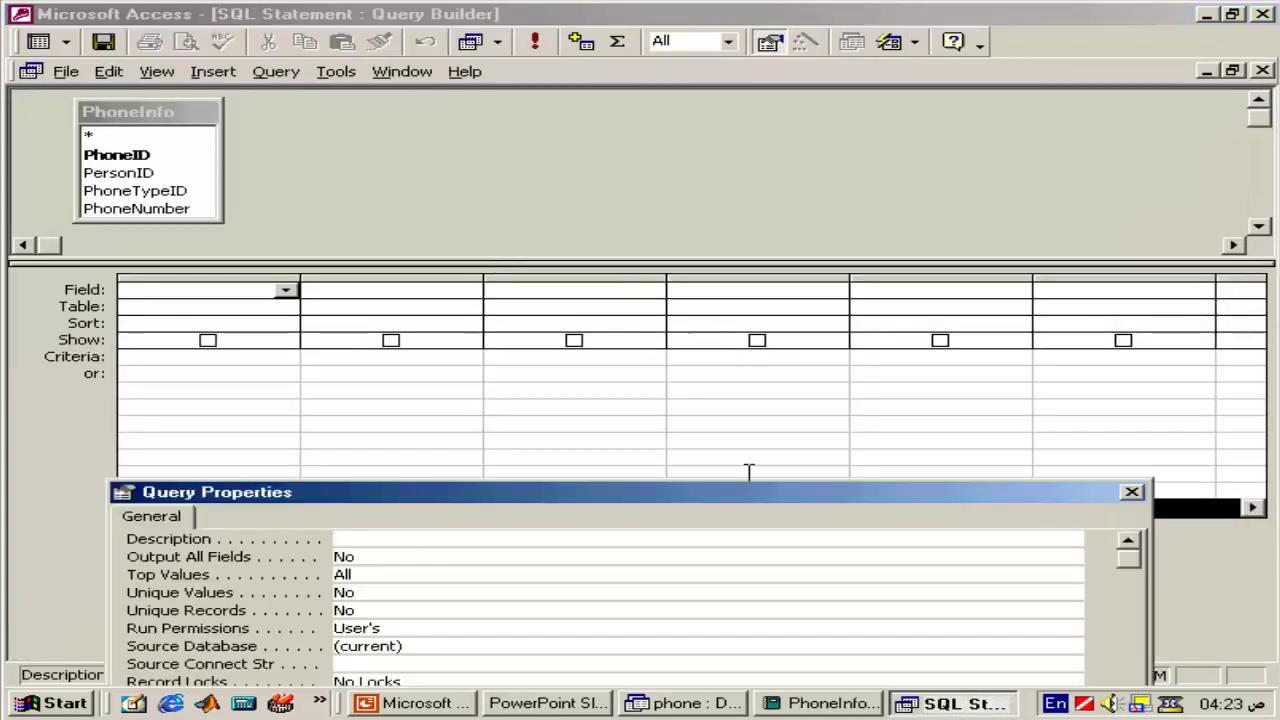
left_click(1130, 493)
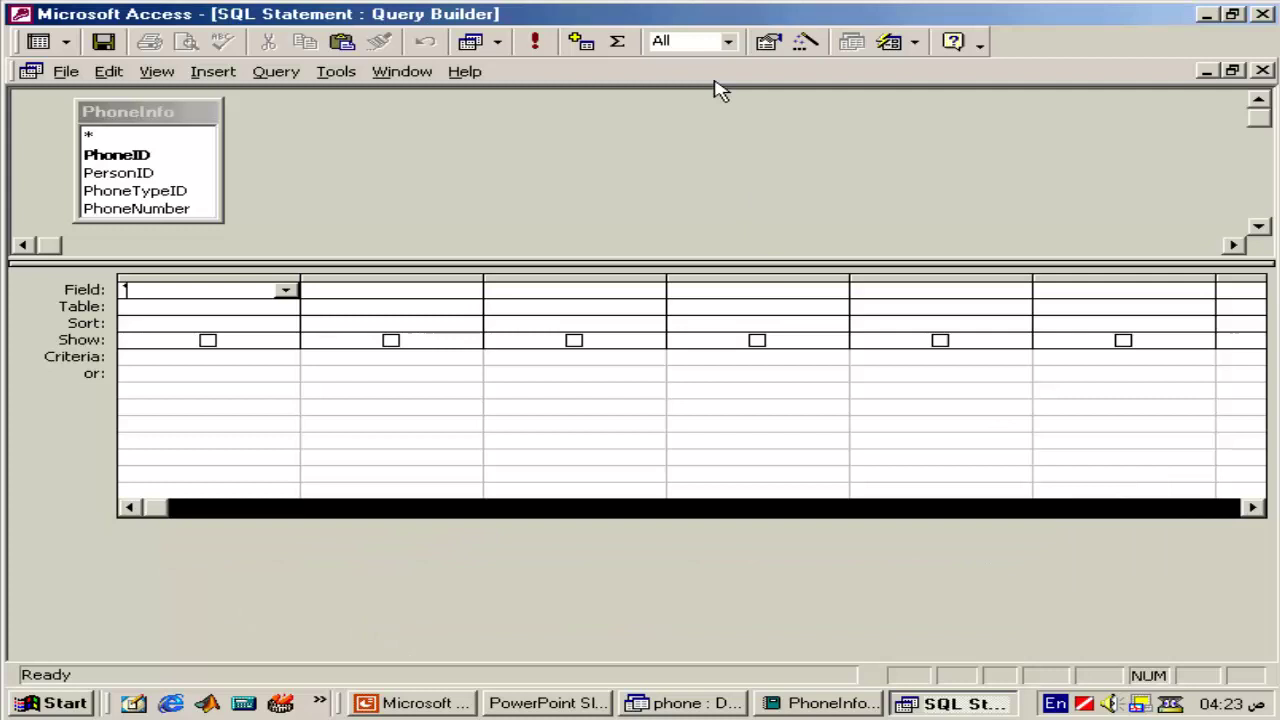
left_click(577, 50)
double_click(490, 362)
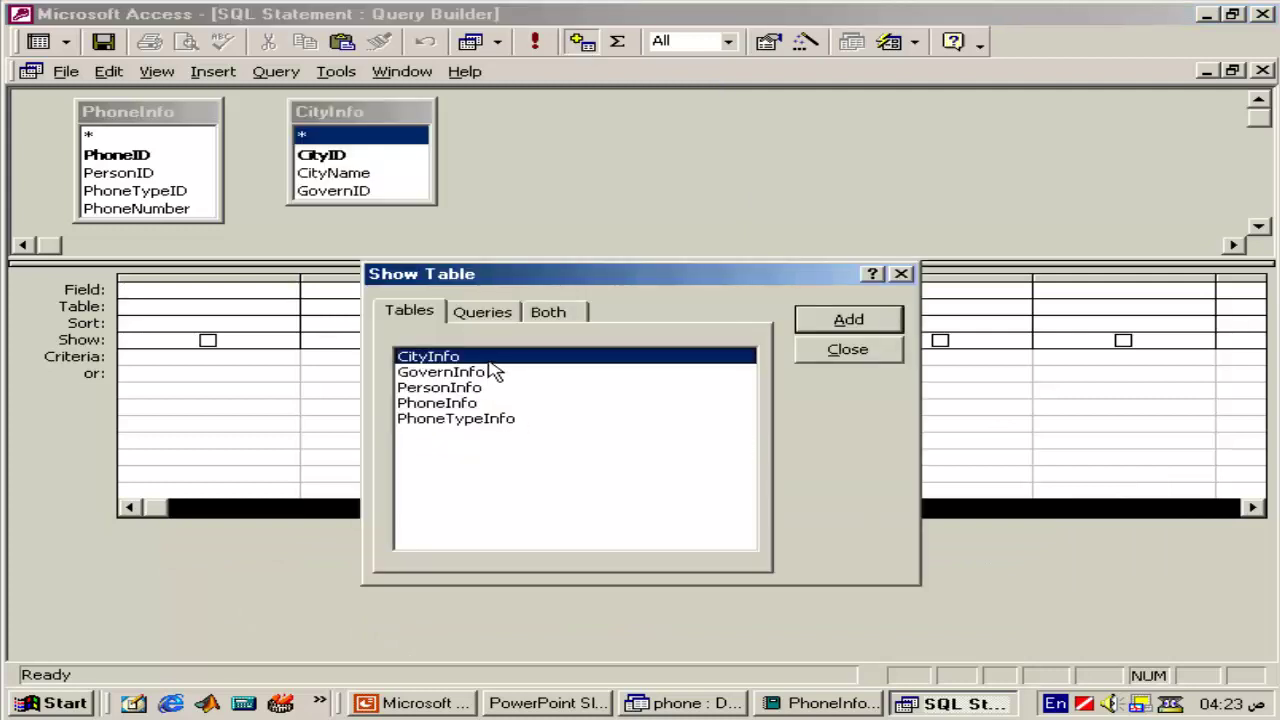
double_click(492, 371)
left_click(490, 389)
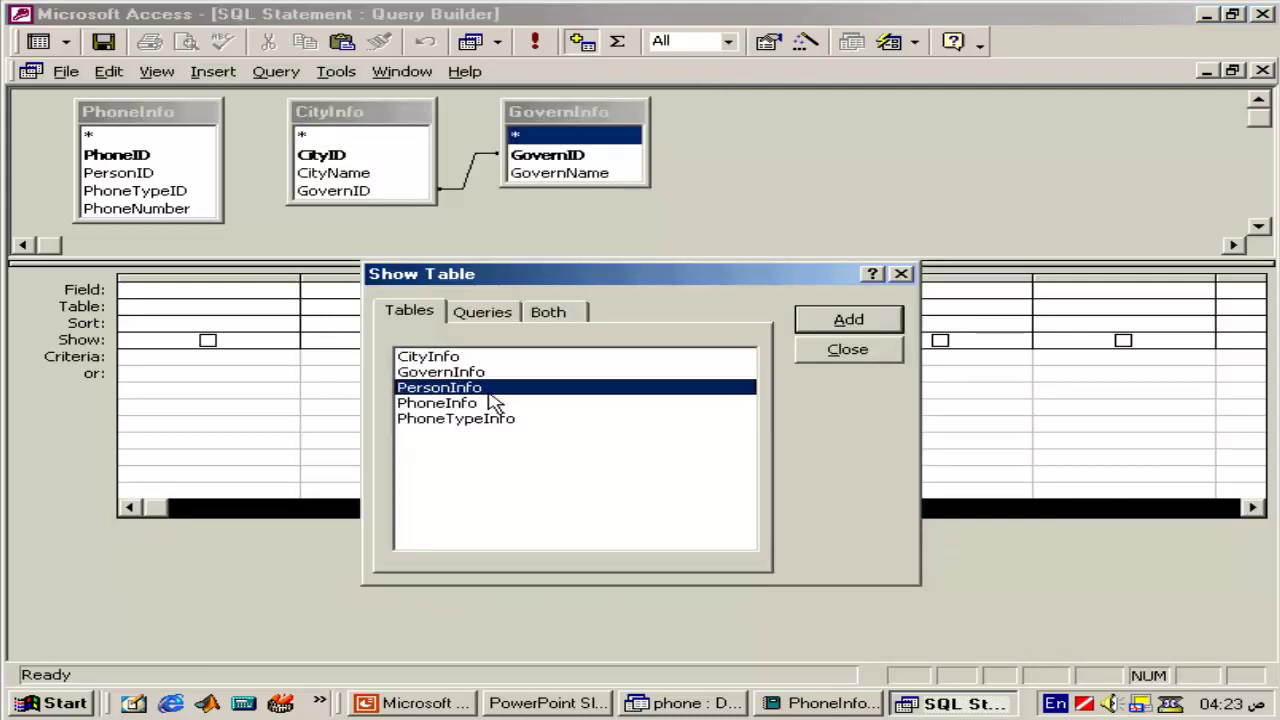
double_click(490, 418)
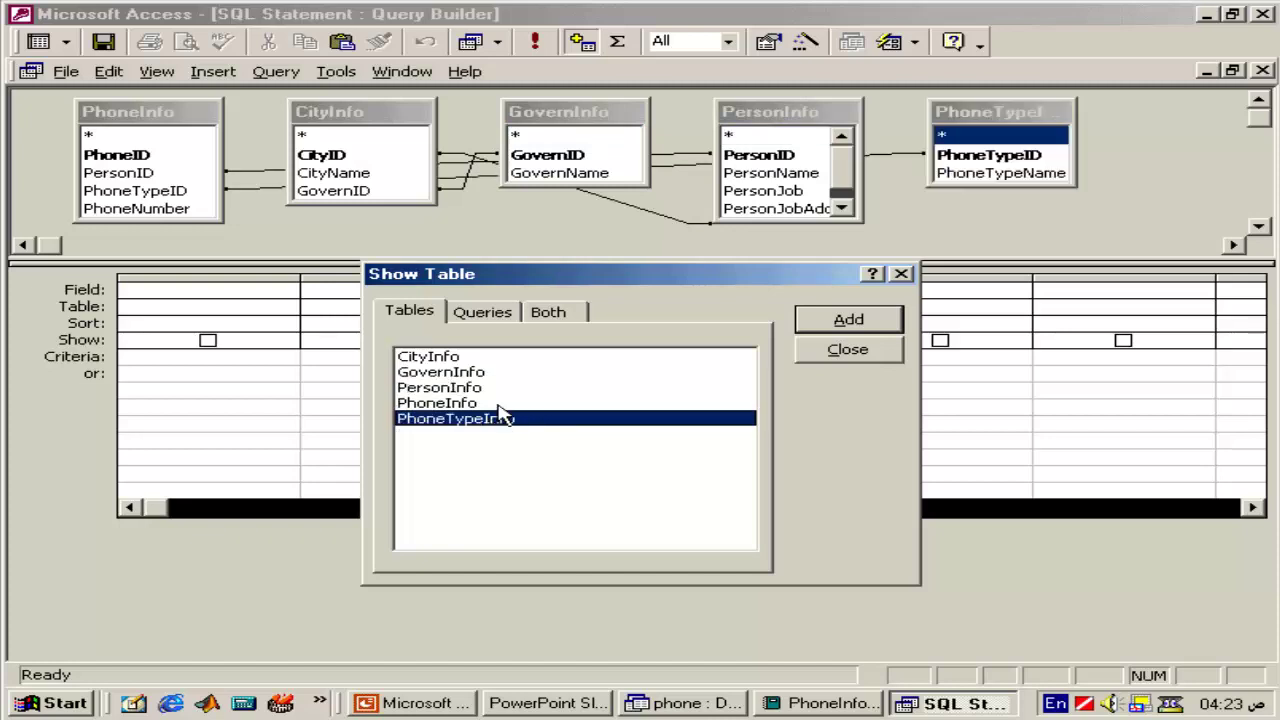
left_click(848, 352)
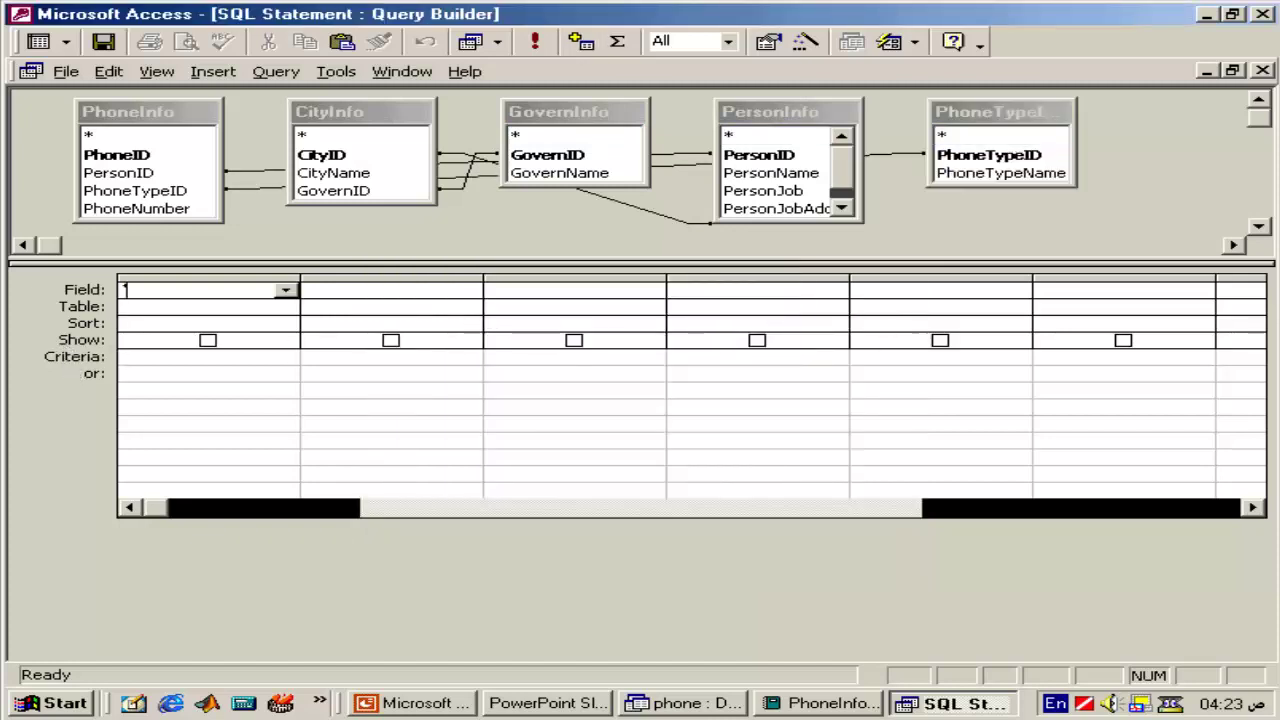
- Arrange the query tables left to right: GovernInfo, CityInfo, PersonInfo, PhoneInfo, PhoneTypeInfo
mouse_move(351, 123)
left_mouse_down()
mouse_move(123, 149)
mouse_move(395, 107)
left_mouse_up()
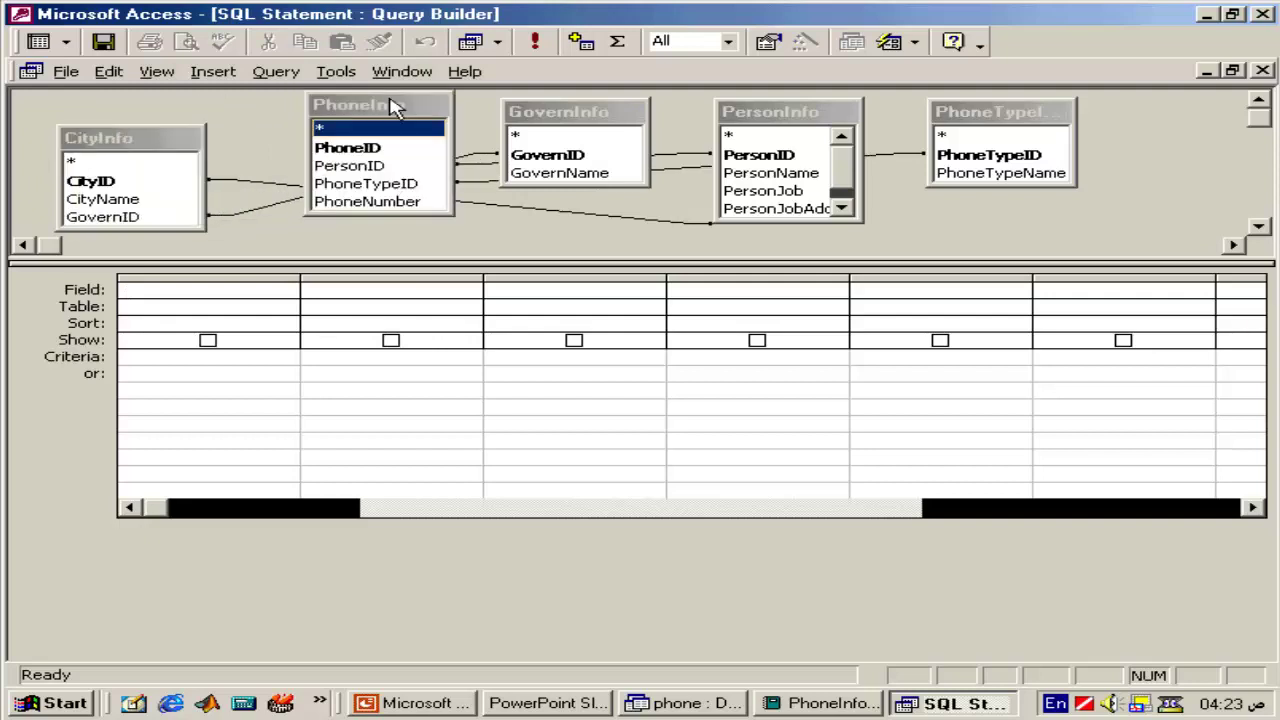
left_click_drag(395, 107, 1175, 150)
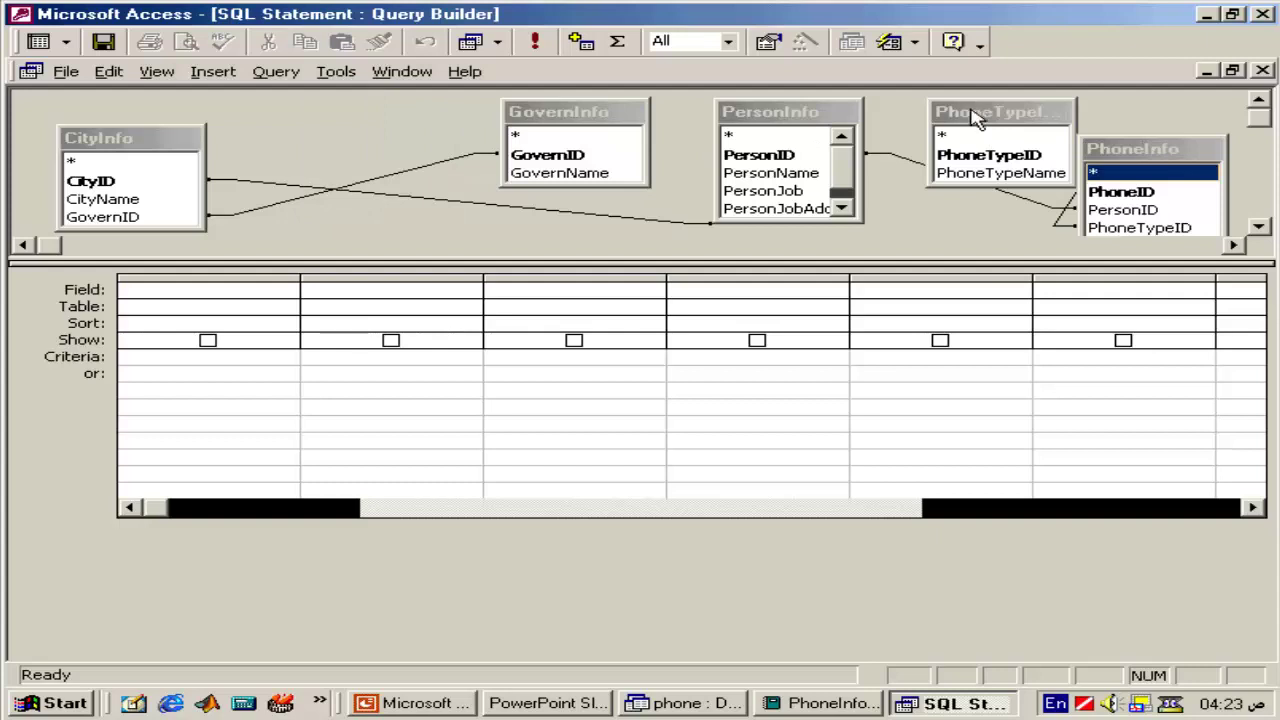
left_click_drag(971, 113, 1118, 129)
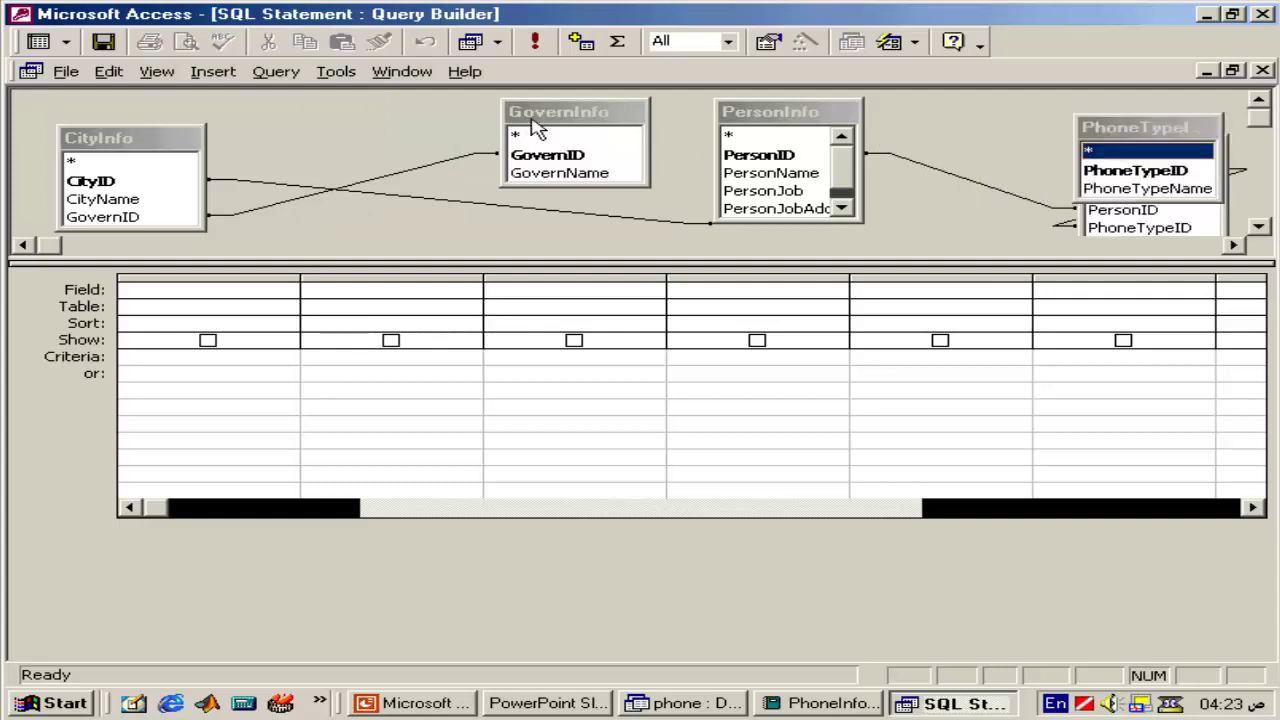
left_click_drag(531, 122, 266, 139)
left_click_drag(80, 143, 402, 137)
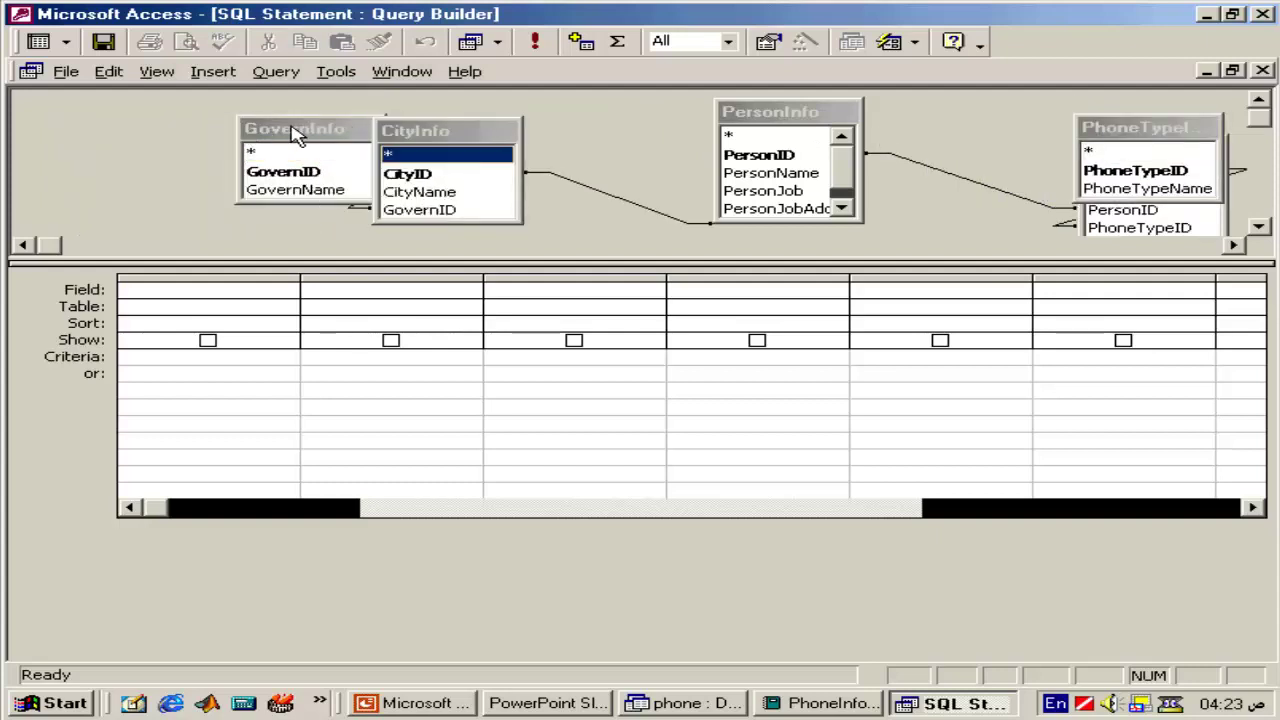
left_click_drag(300, 130, 121, 130)
left_click_drag(430, 136, 369, 127)
left_click_drag(762, 120, 573, 118)
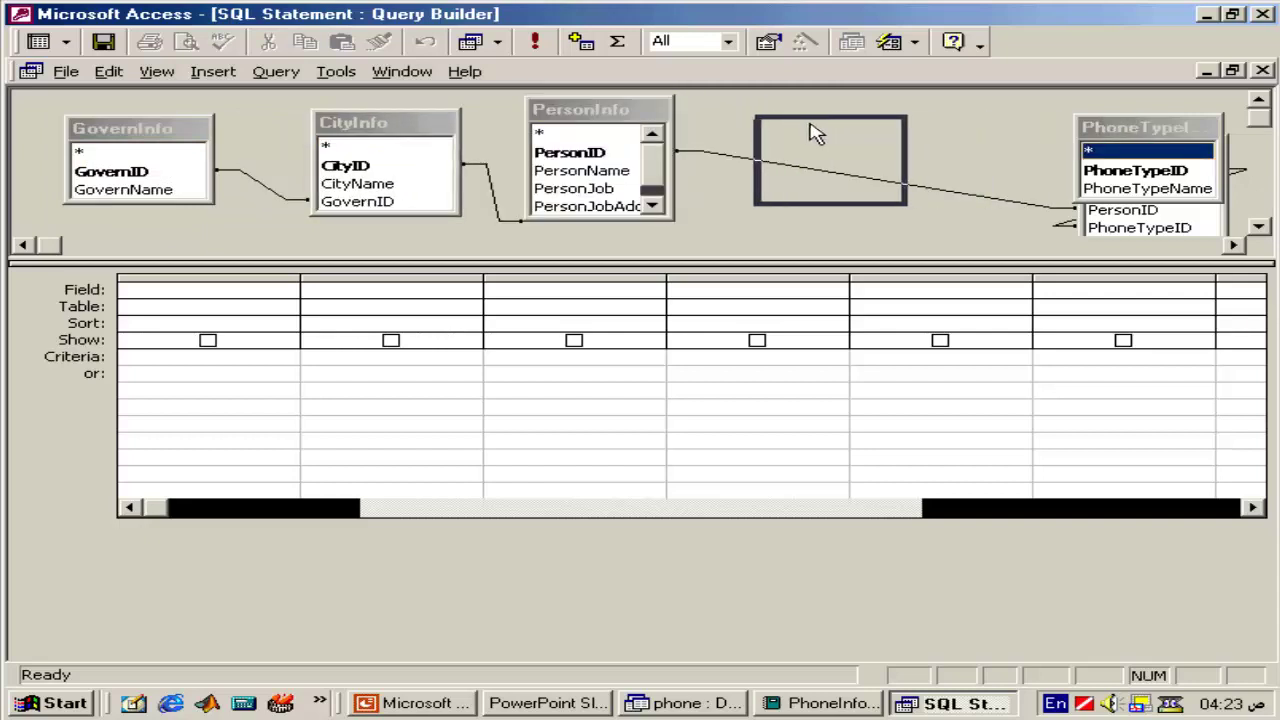
left_click_drag(1130, 130, 805, 131)
left_click_drag(891, 129, 1110, 132)
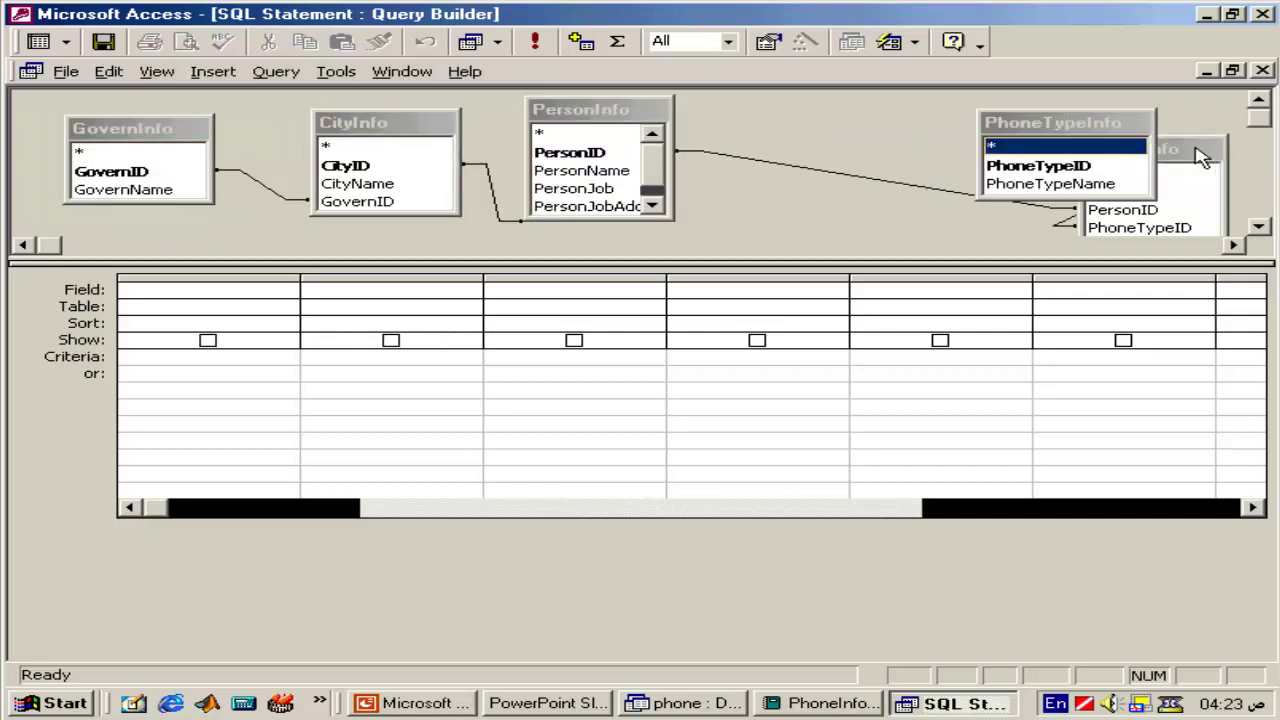
left_click_drag(1200, 152, 876, 125)
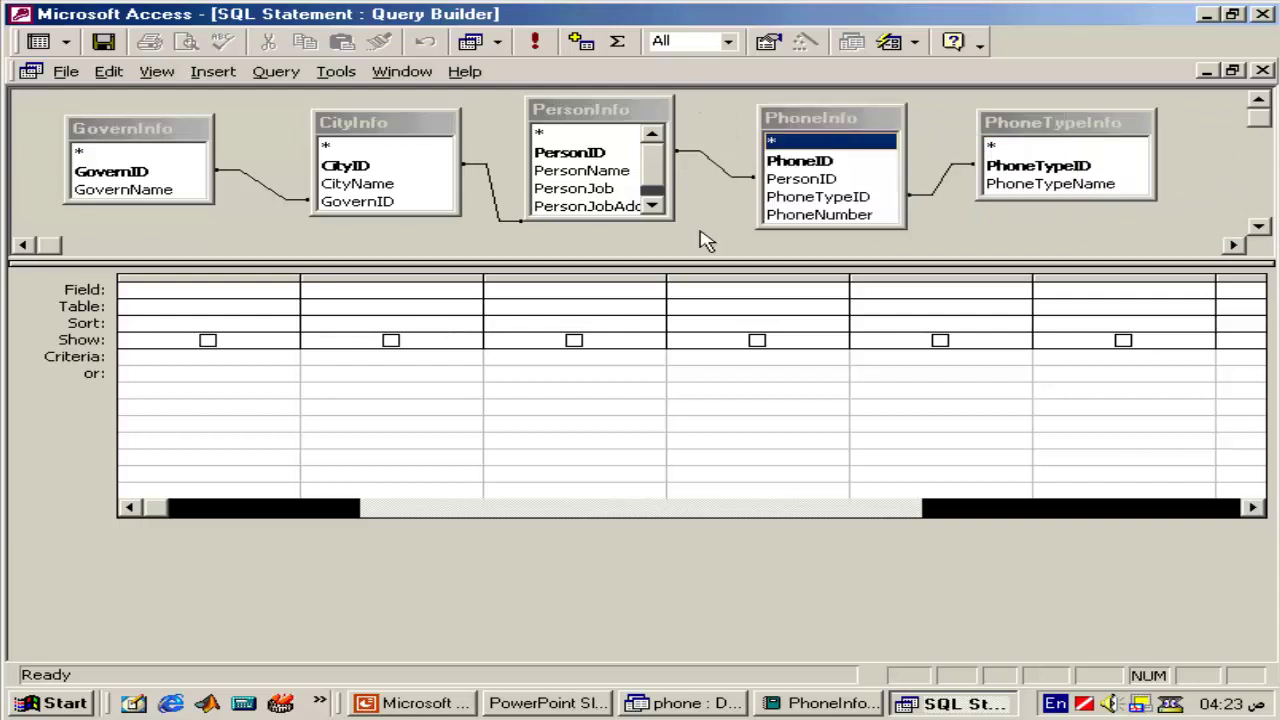
- Add PersonName, PersonJob, PersonJobAddress, CityInfo.GovernID and GovernInfo.GovernName to the query grid
double_click(600, 171)
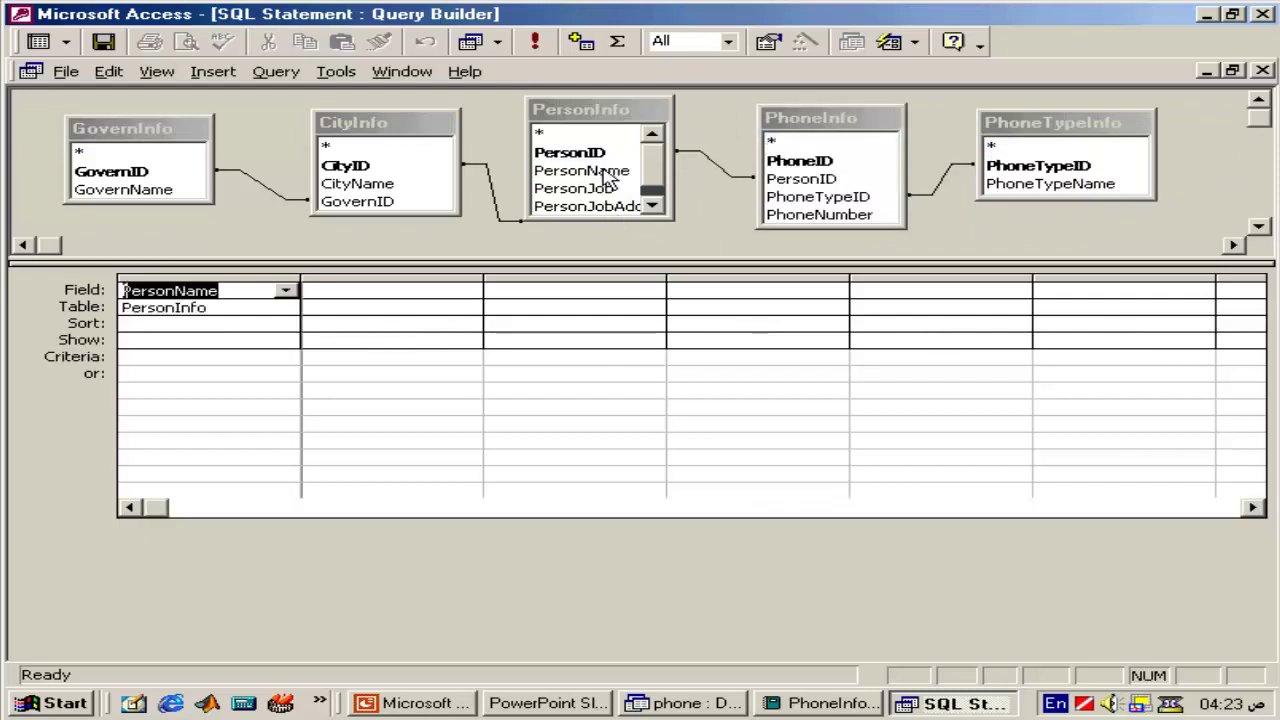
double_click(605, 190)
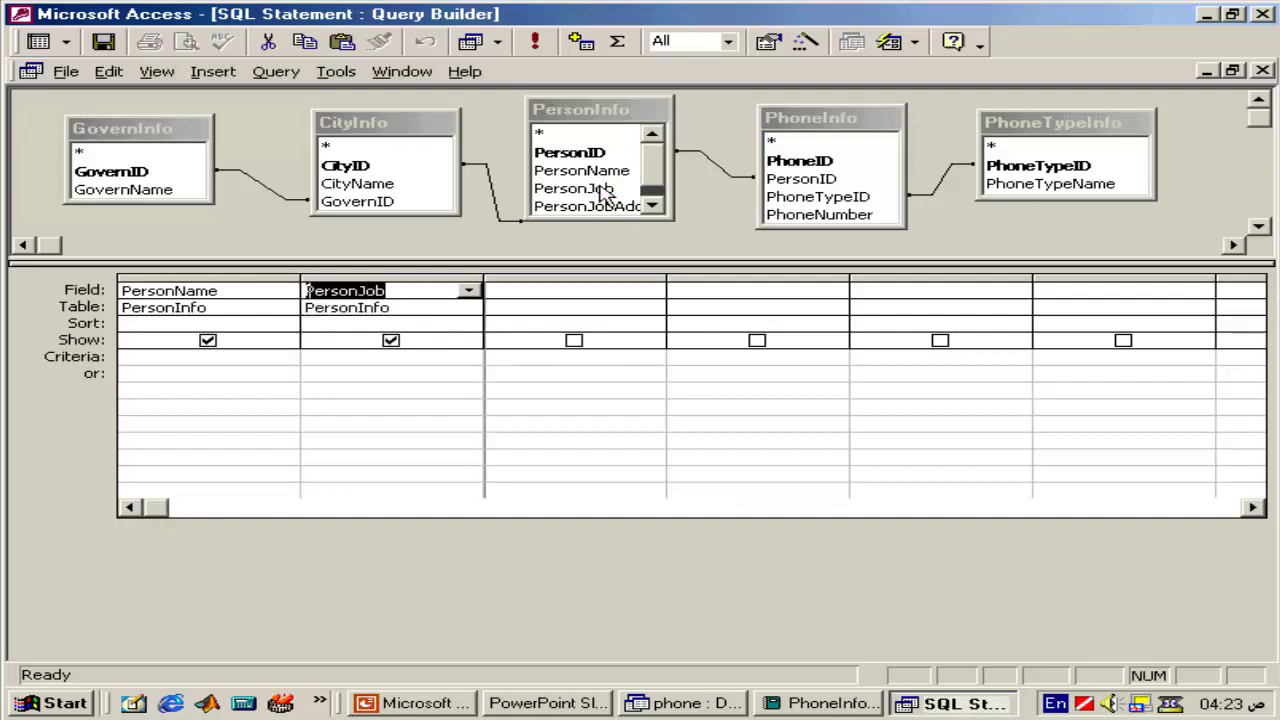
double_click(597, 207)
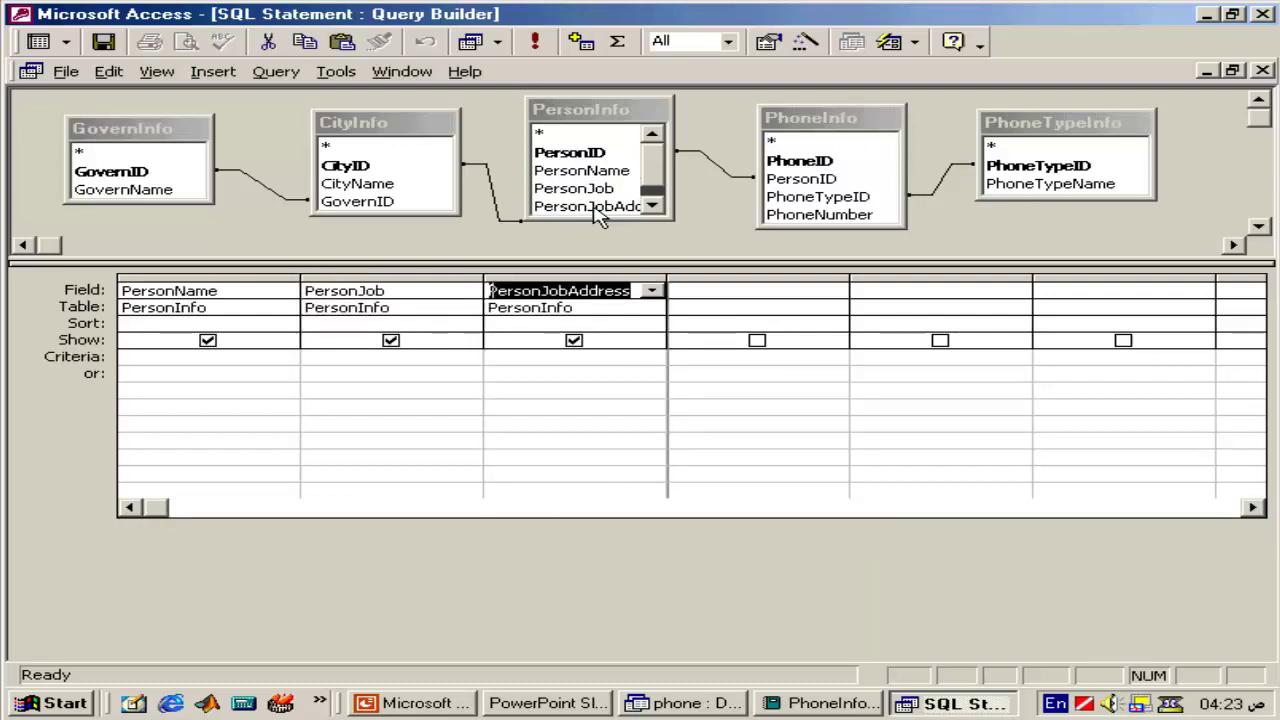
double_click(357, 201)
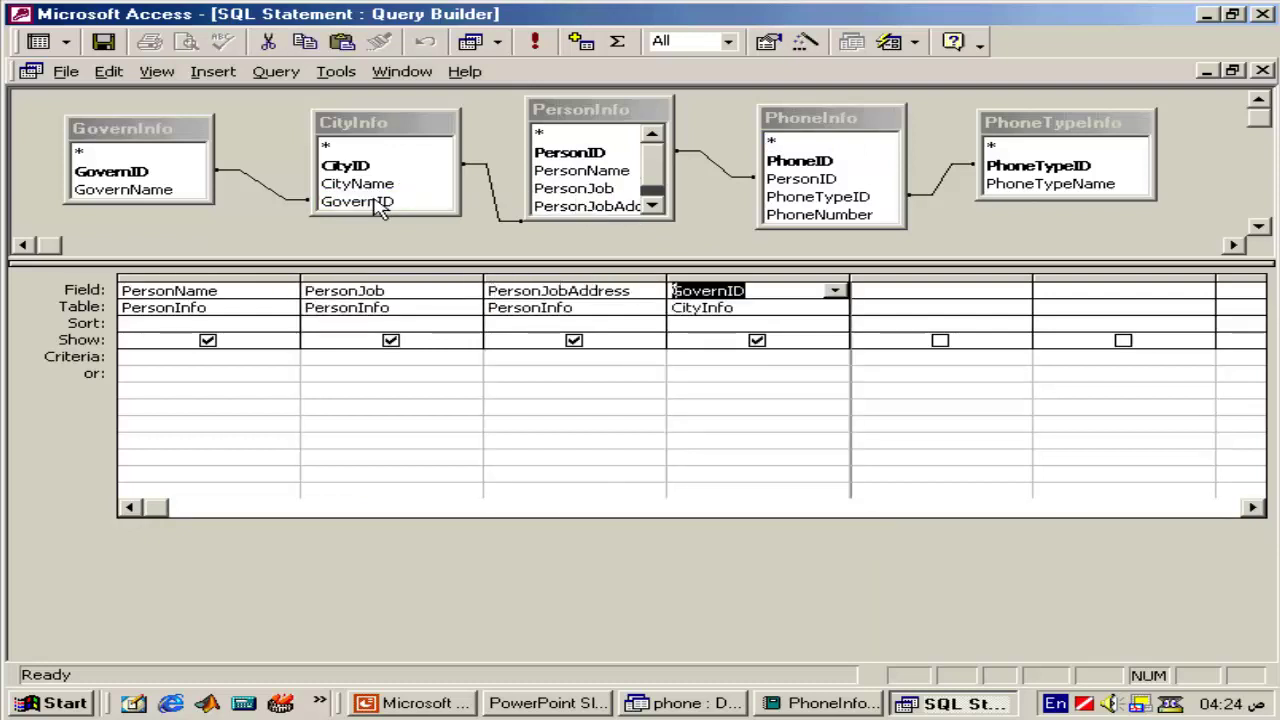
left_click(172, 190)
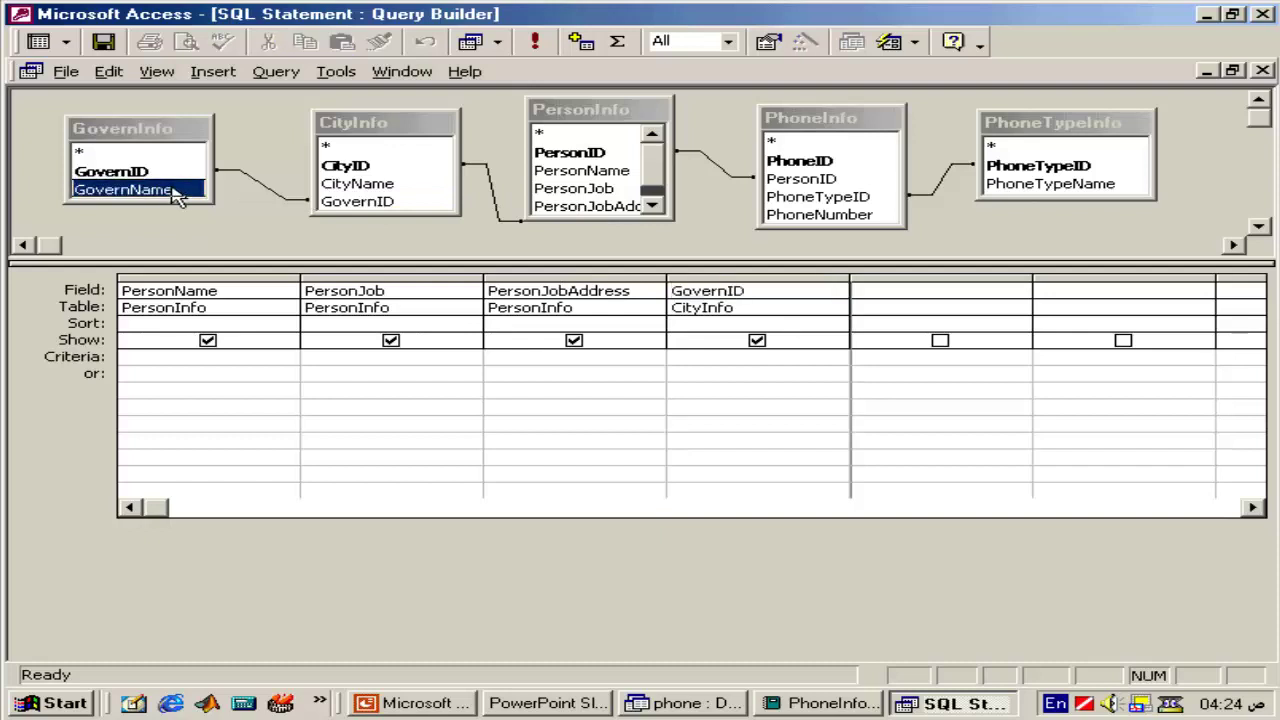
double_click(172, 190)
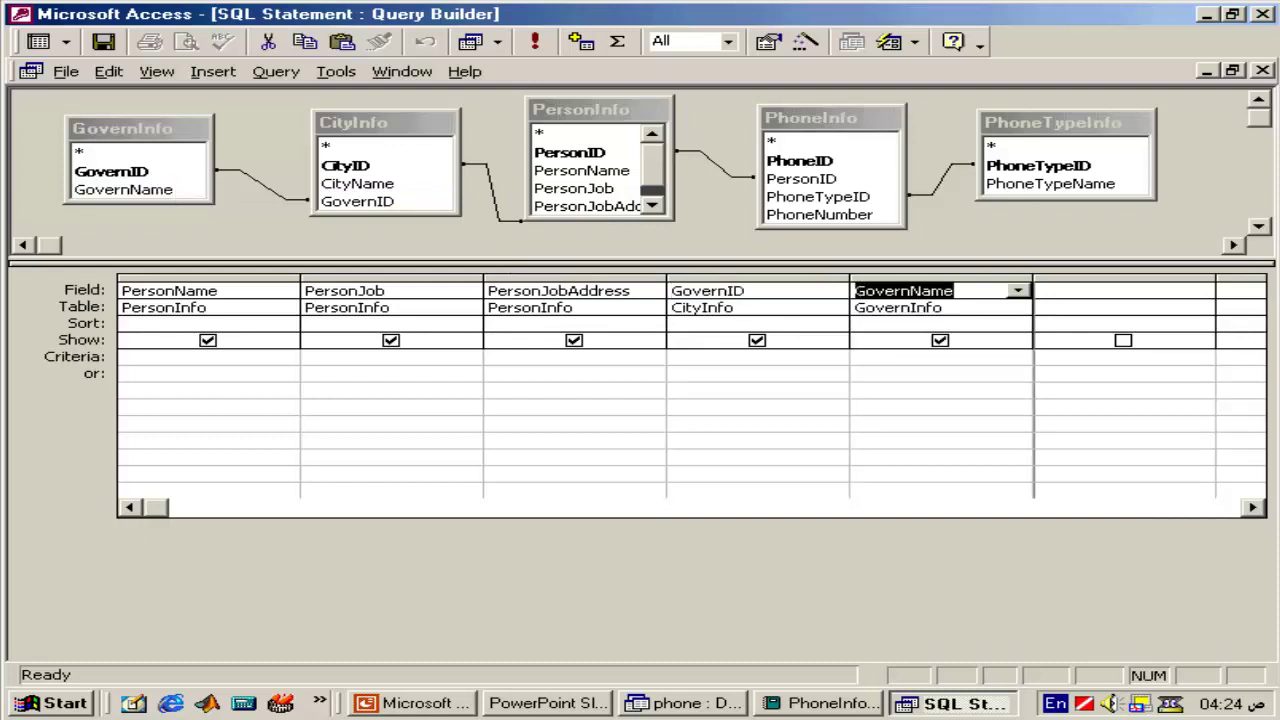
- Build the GovernID criterion [CityInfo]![CityName]+" - "+[GovernInfo]![GovernName] in the Expression Builder
right_click(725, 357)
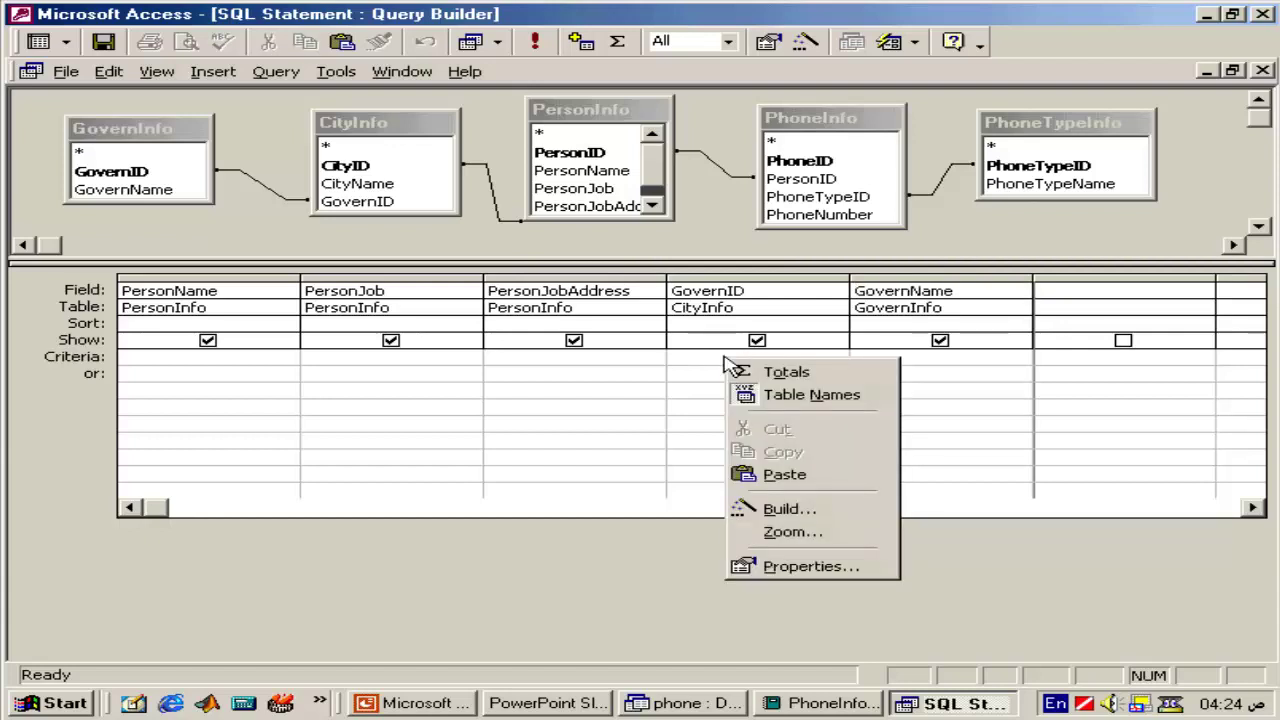
left_click(767, 511)
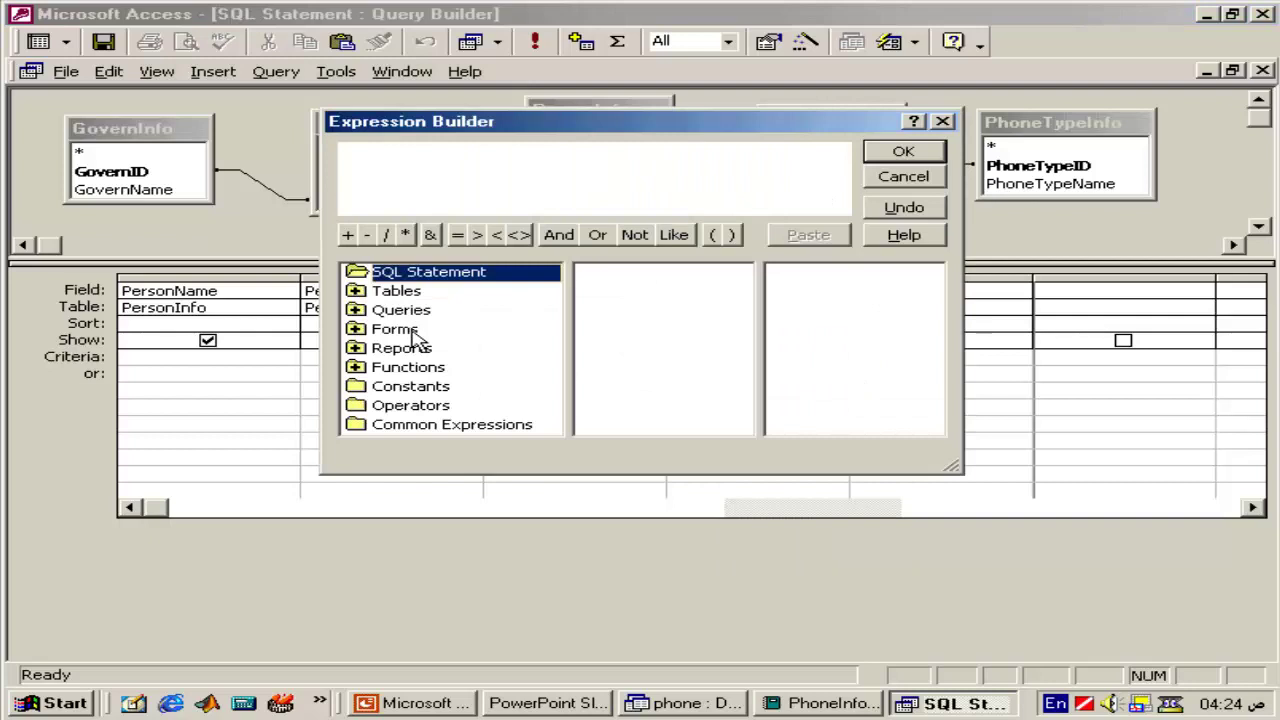
double_click(420, 290)
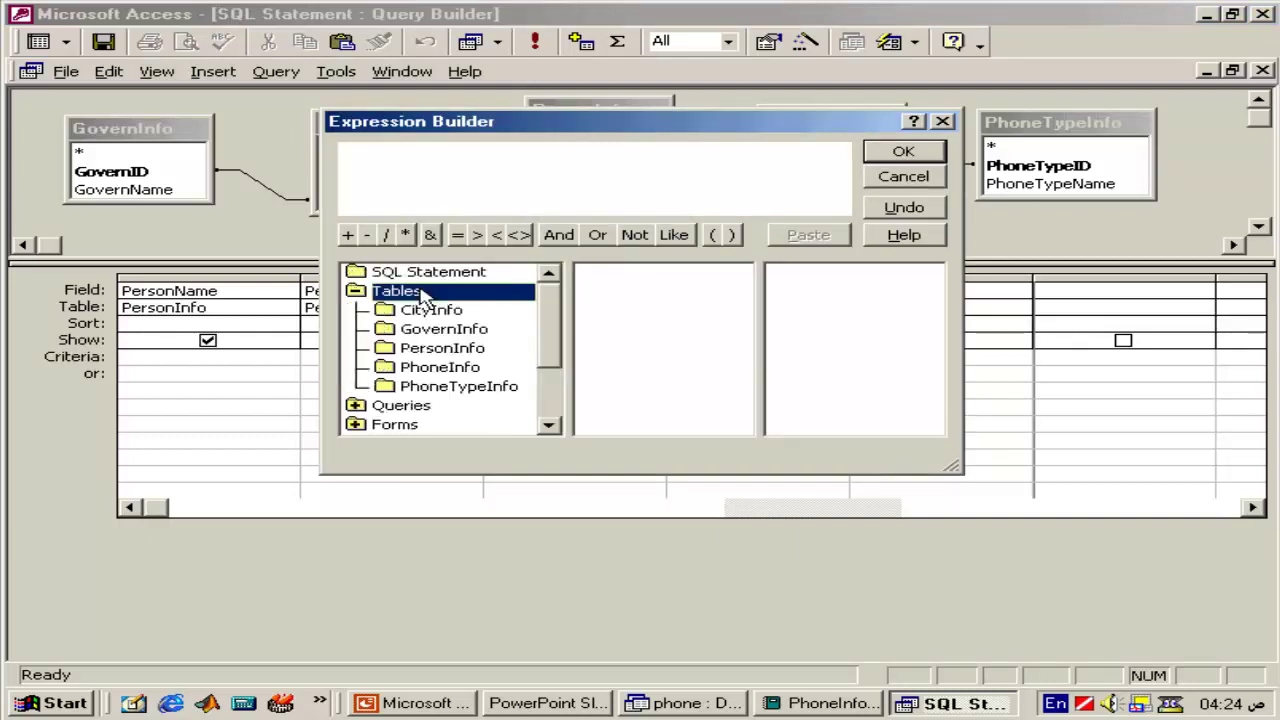
left_click(440, 310)
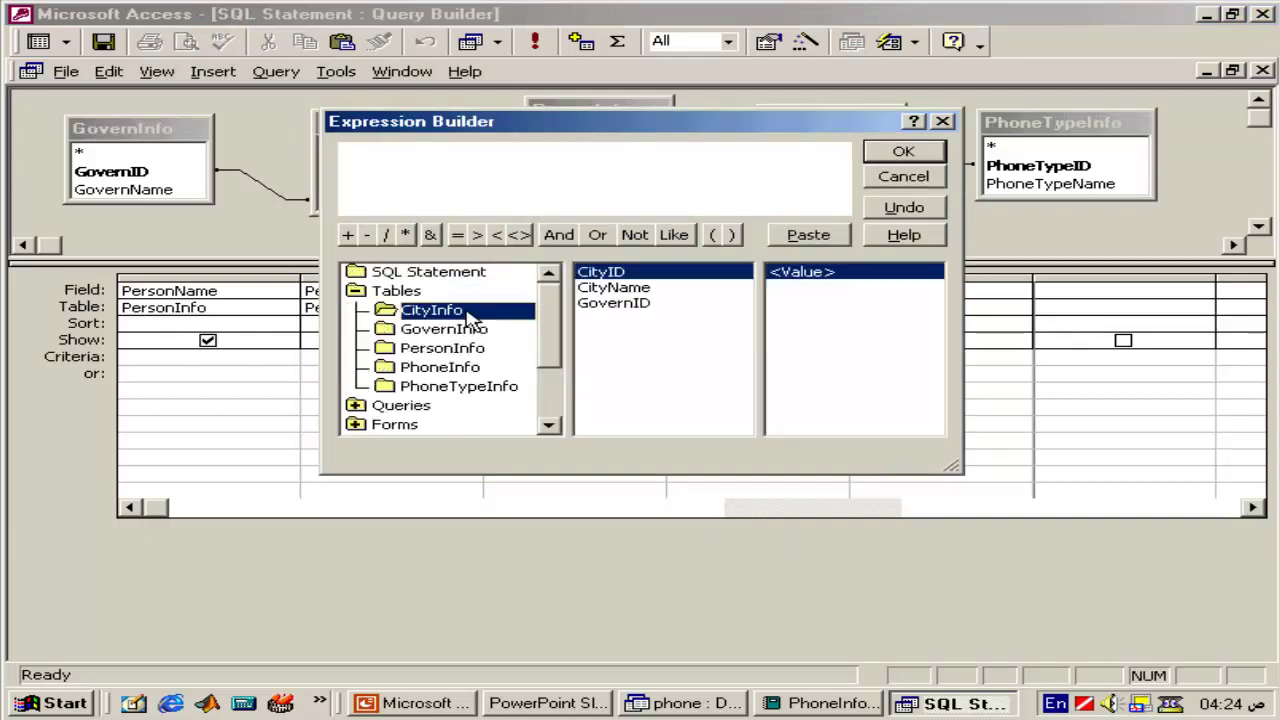
double_click(634, 288)
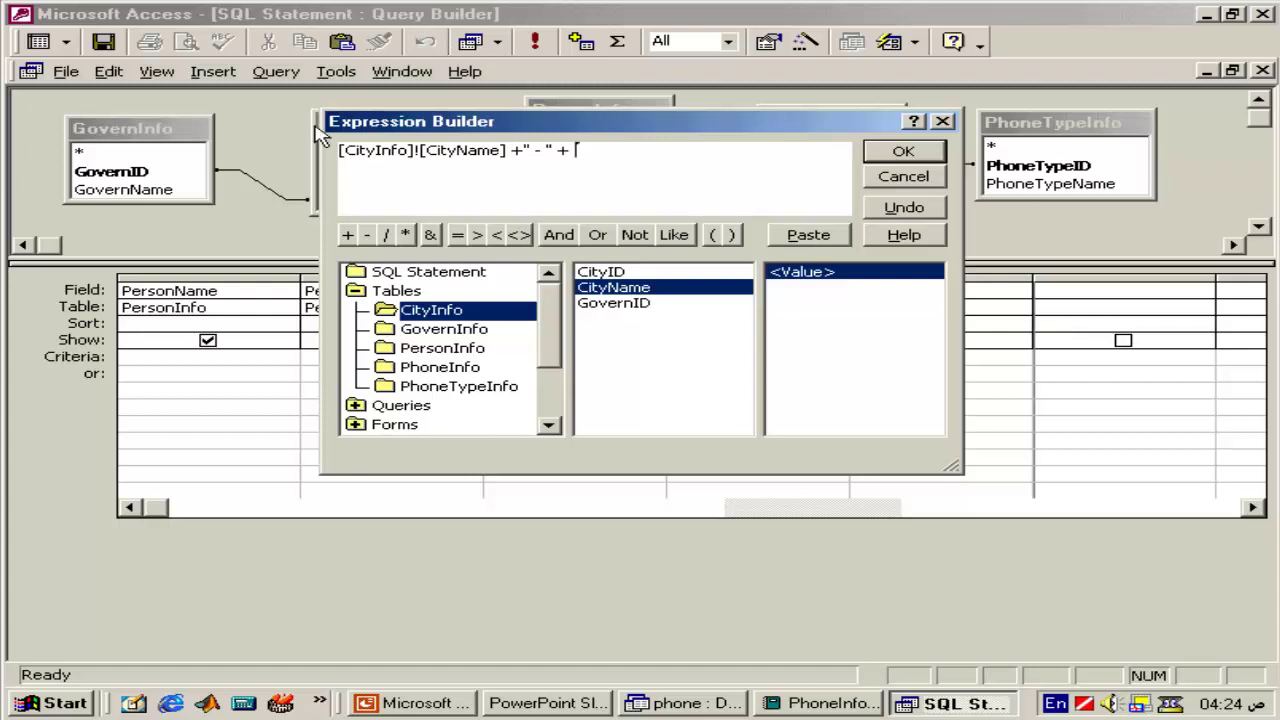
left_click(505, 338)
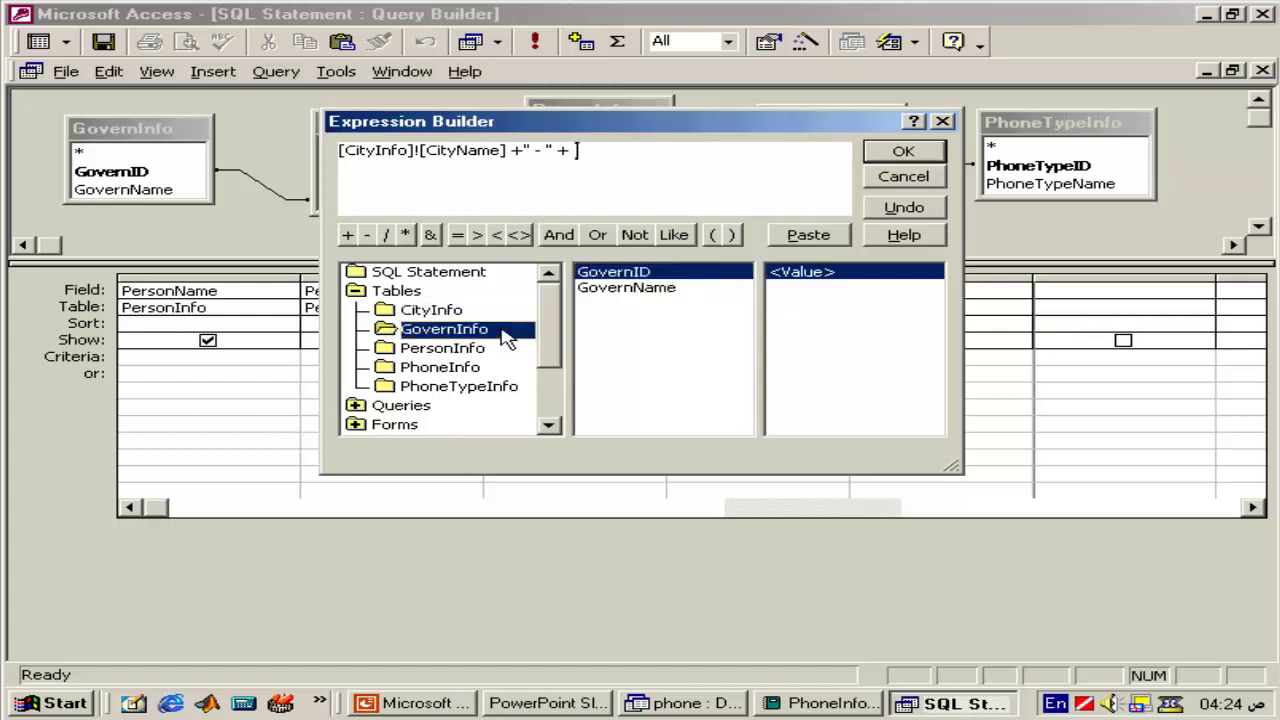
double_click(627, 290)
left_click(900, 152)
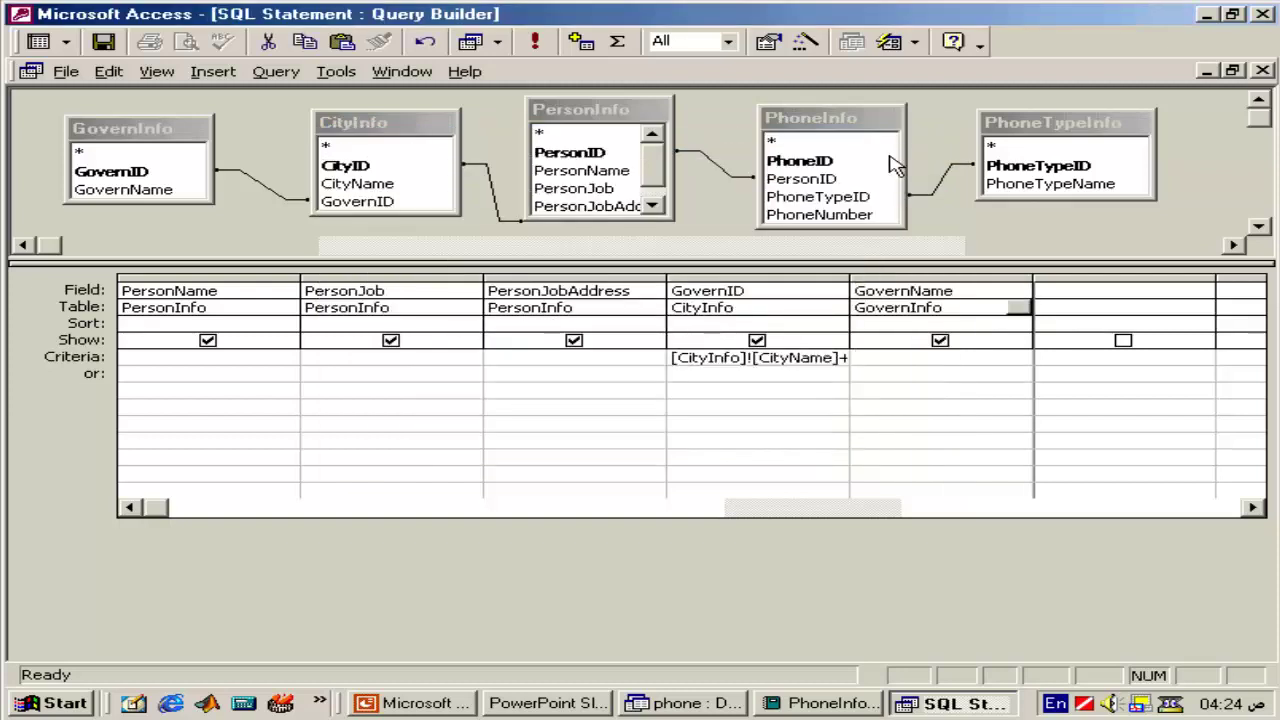
- Move the expression from the criteria into a new calculated field named CityGovern
key("Left")
key("Down")
key("Down")
key("Down")
key("Delete")
key("Up")
key("Up")
key("Up")
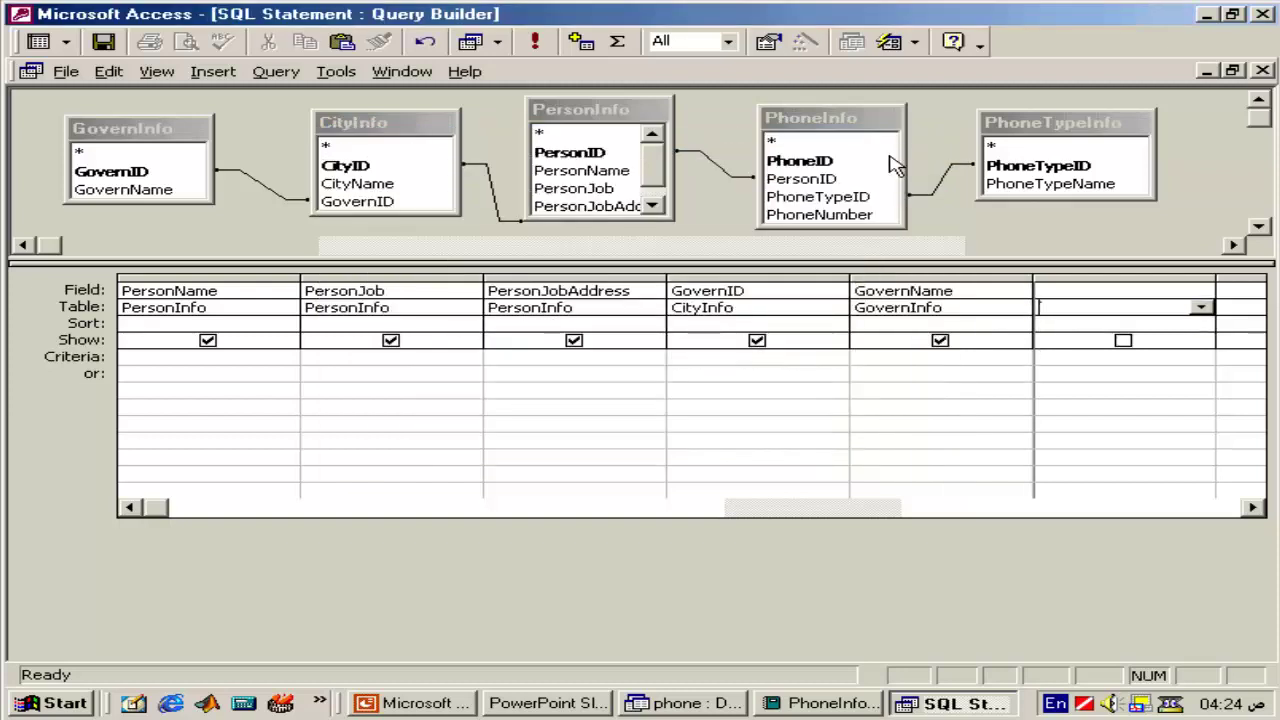
key("ctrl+v")
key("Home")
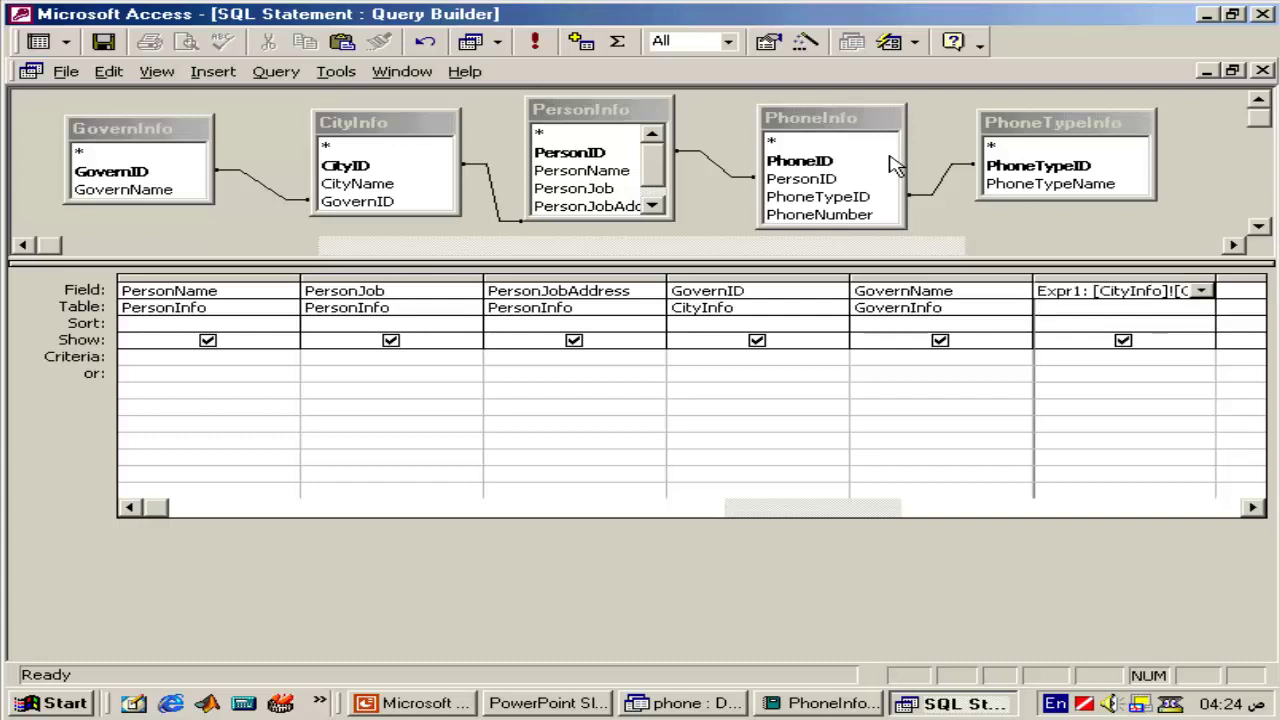
type("CityC")
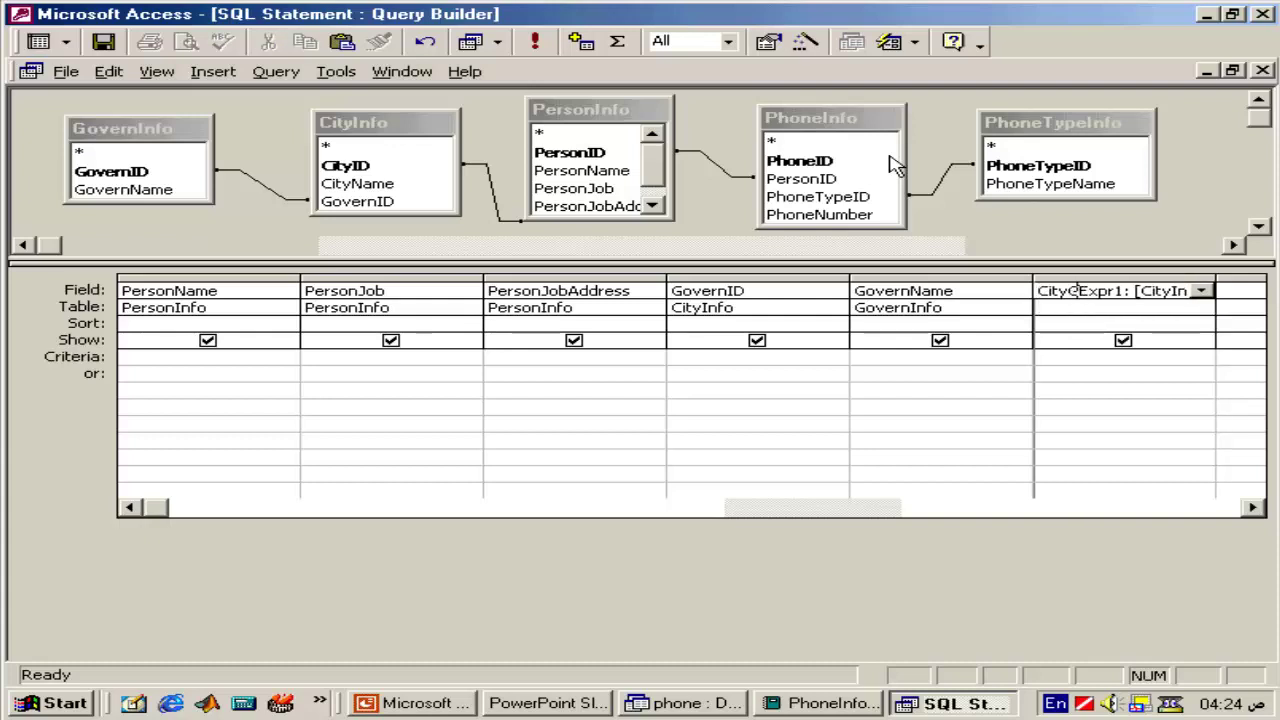
type("overn")
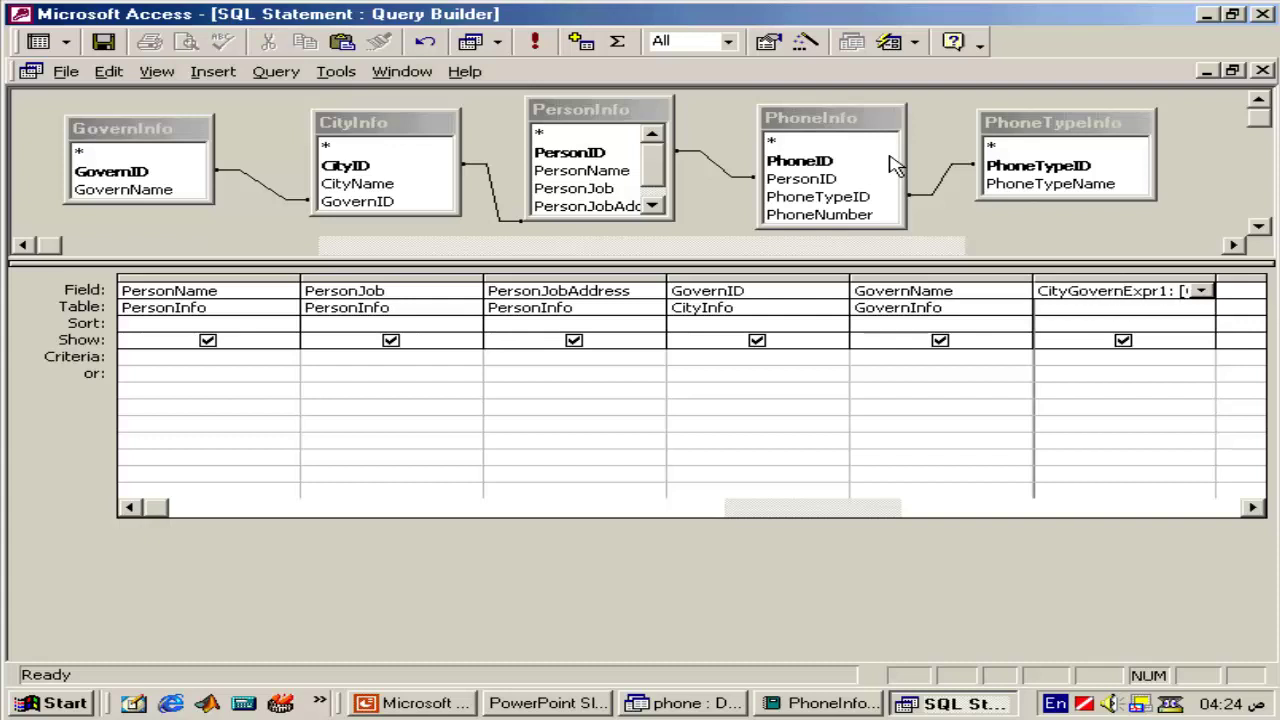
key("Delete")
key("Delete")
key("Delete")
key("Delete")
key("Delete")
key("Delete")
type(":")
key("Tab")
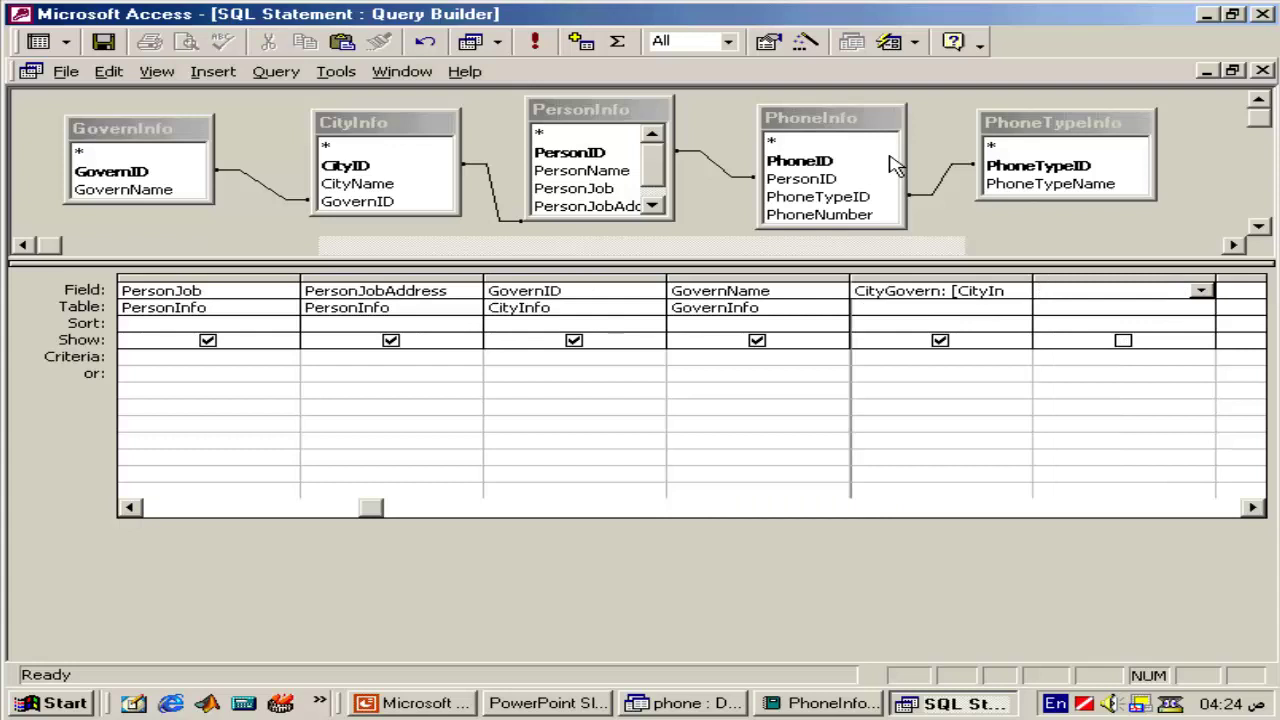
- Add PhoneTypeName and PhoneNumber to the grid, then close and save the query changes
double_click(1018, 186)
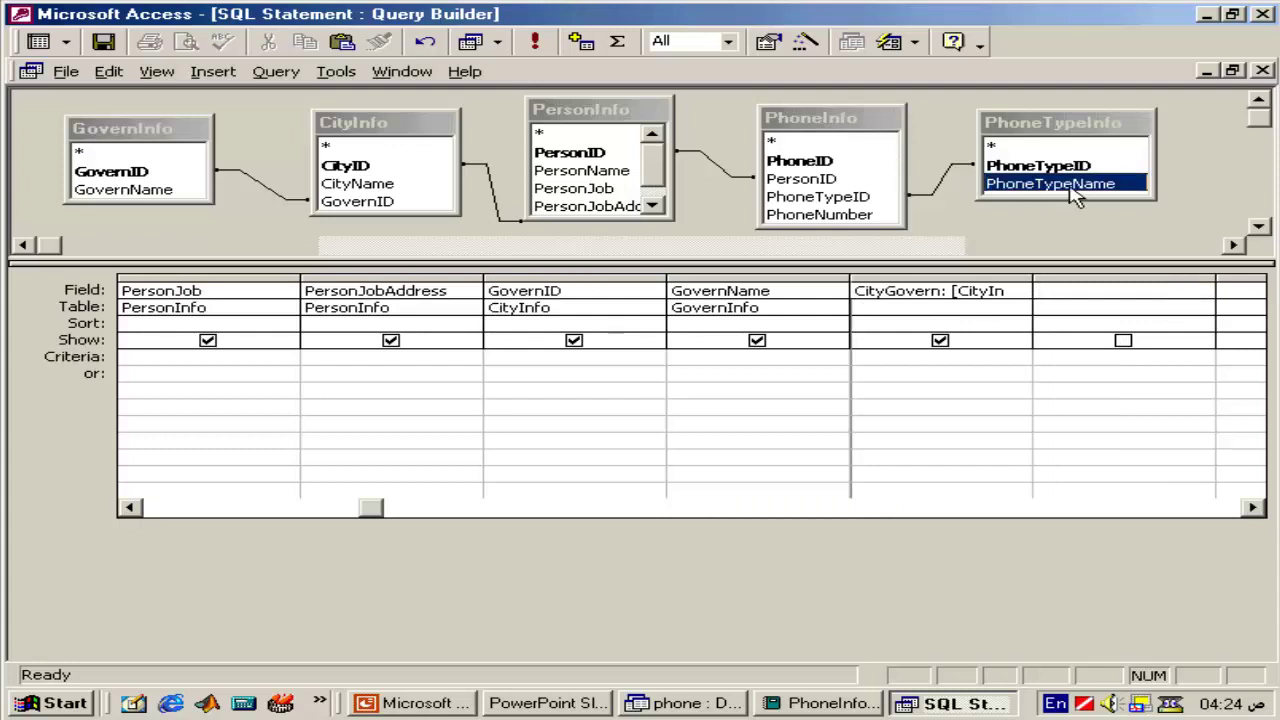
double_click(853, 215)
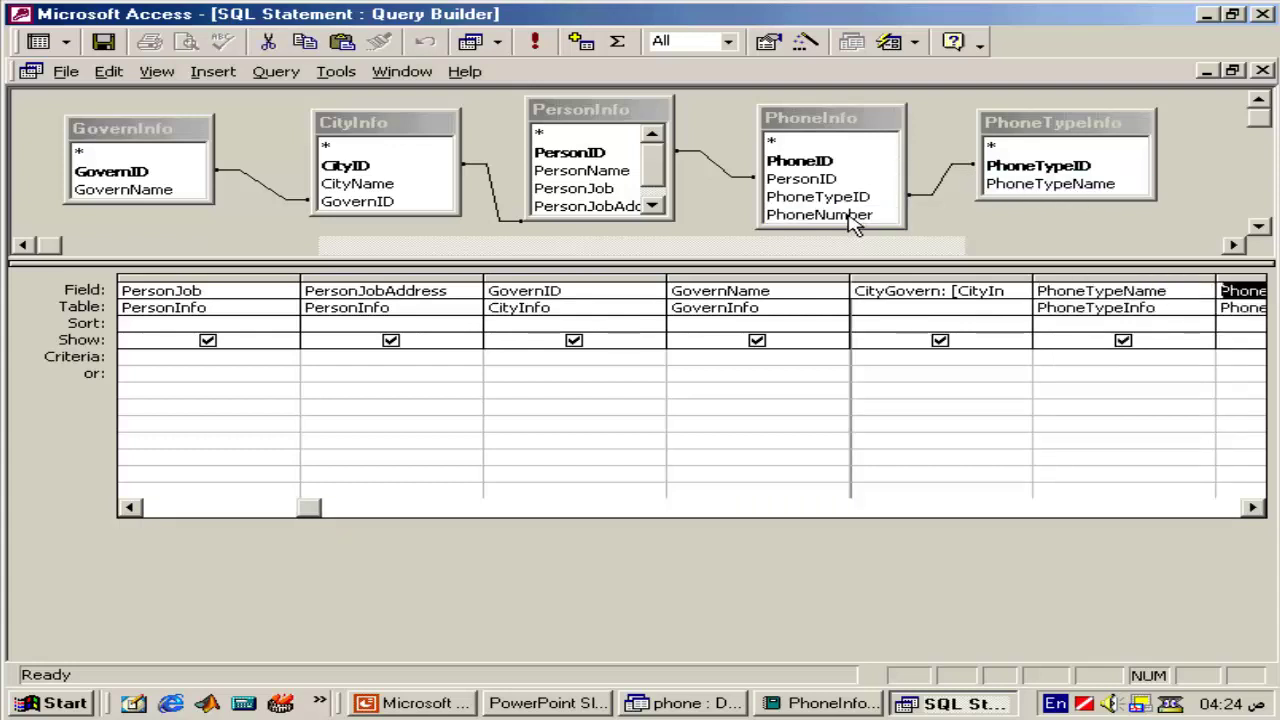
left_click(1263, 71)
left_click(520, 458)
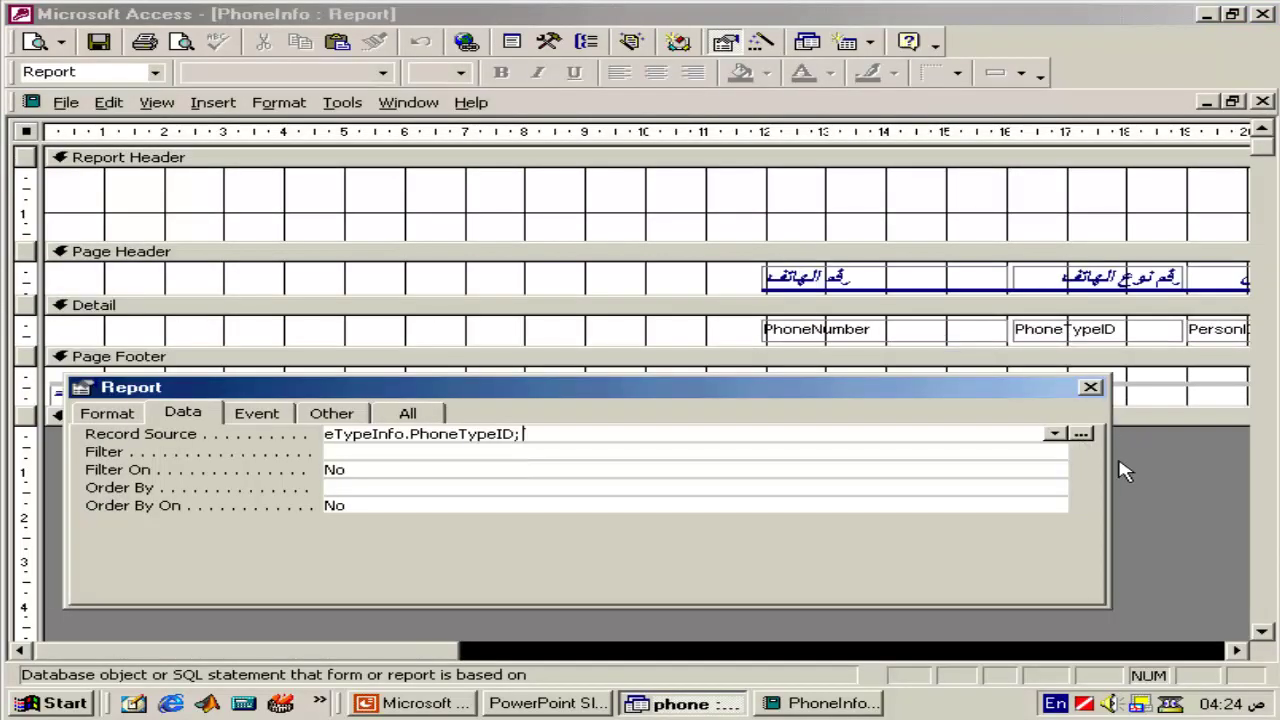
- Close the property sheet and move the phone number heading and PhoneNumber field to the left edge
key("Tab")
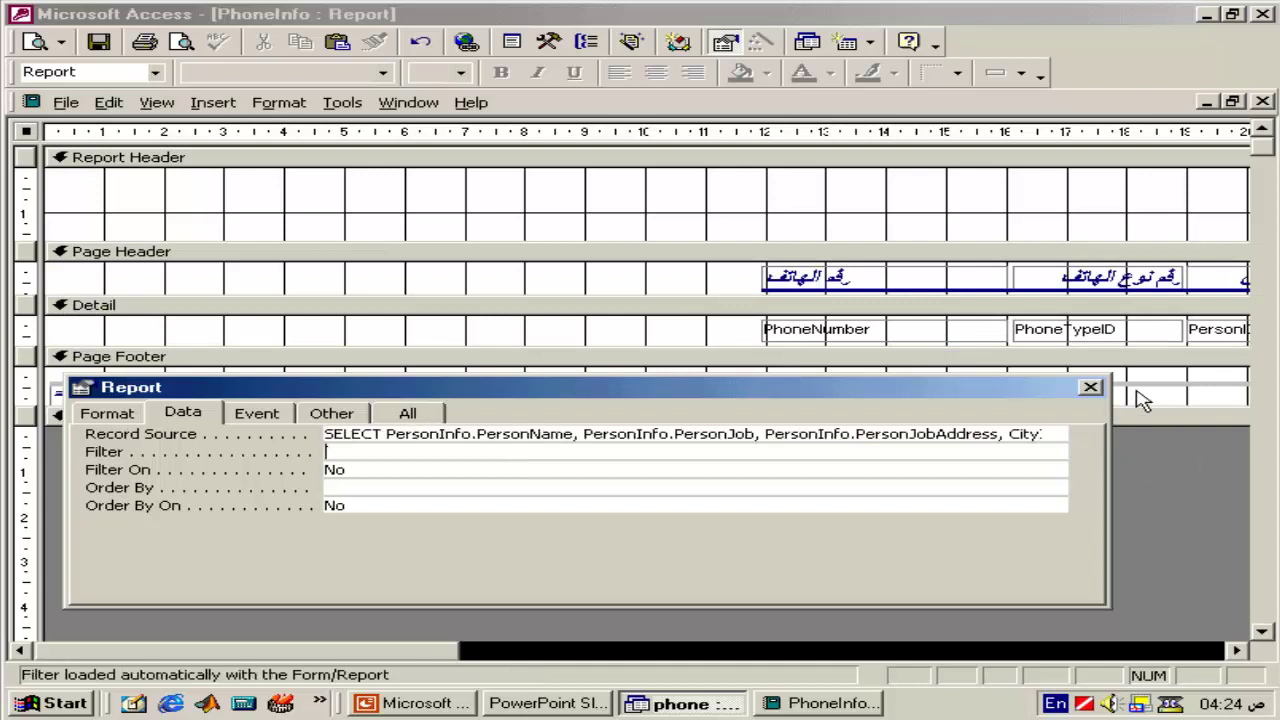
left_click(1091, 388)
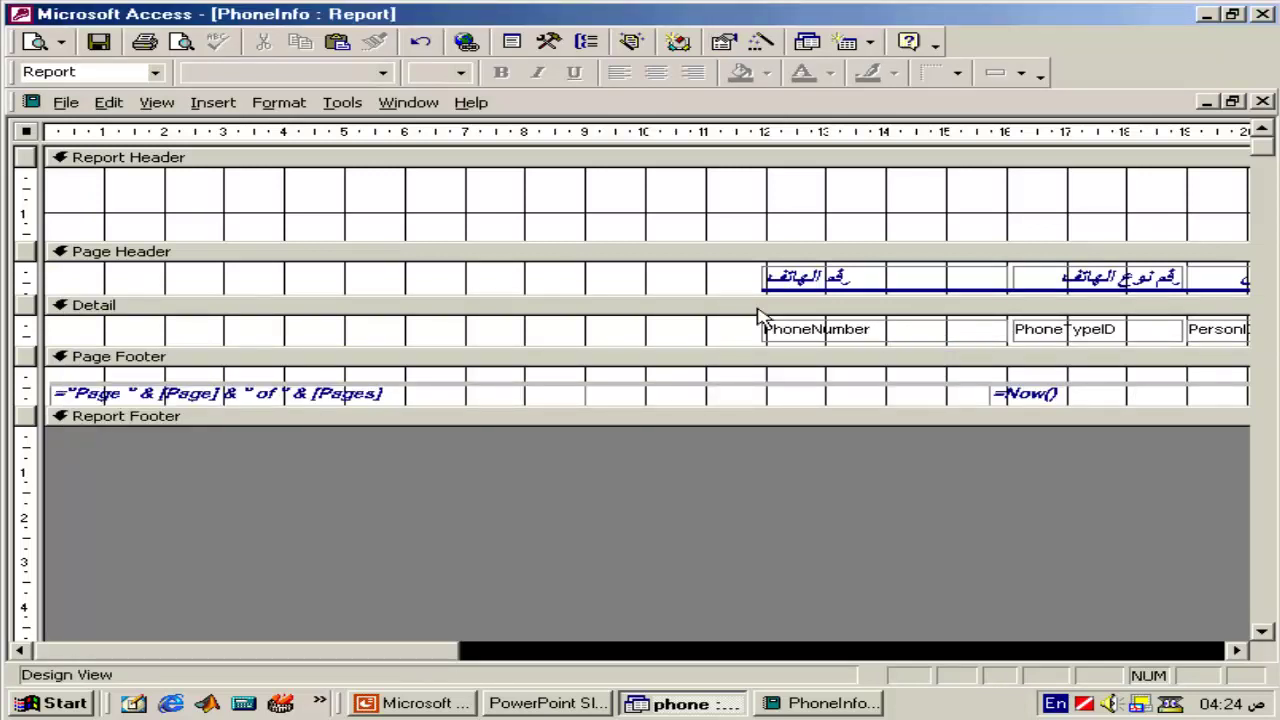
left_click_drag(733, 272, 838, 328)
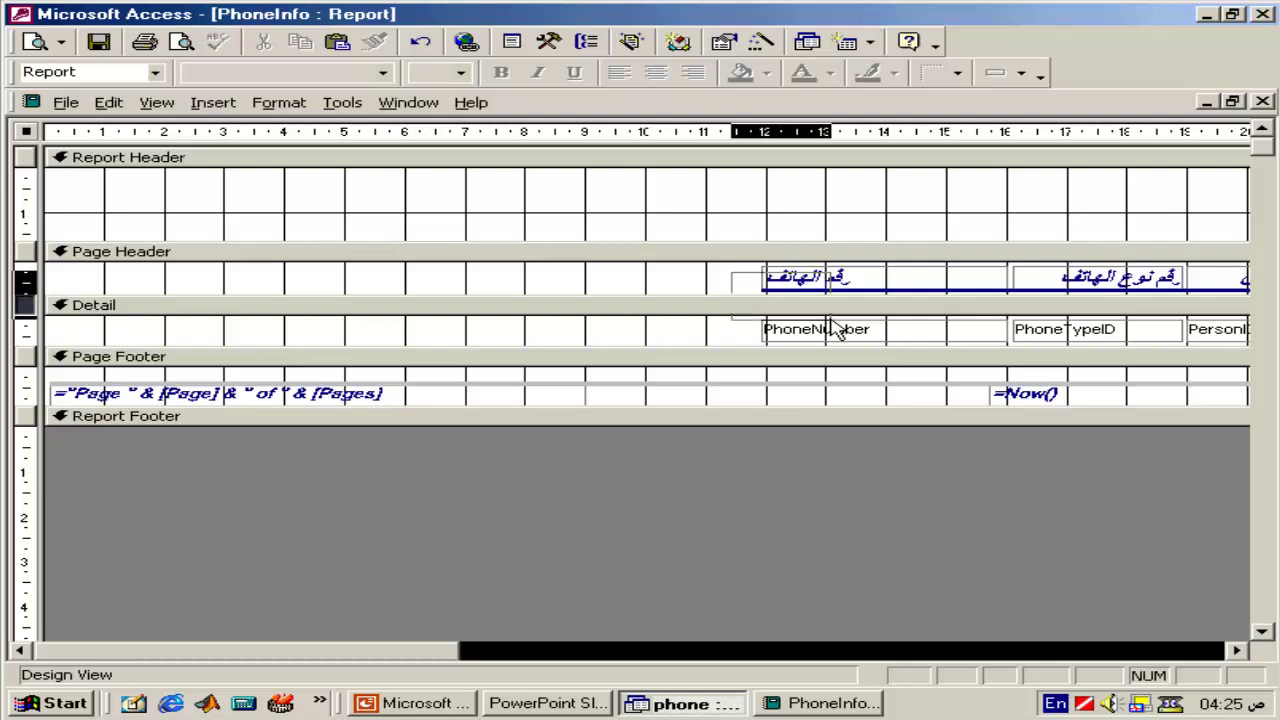
left_click_drag(798, 280, 44, 288)
left_click(999, 276)
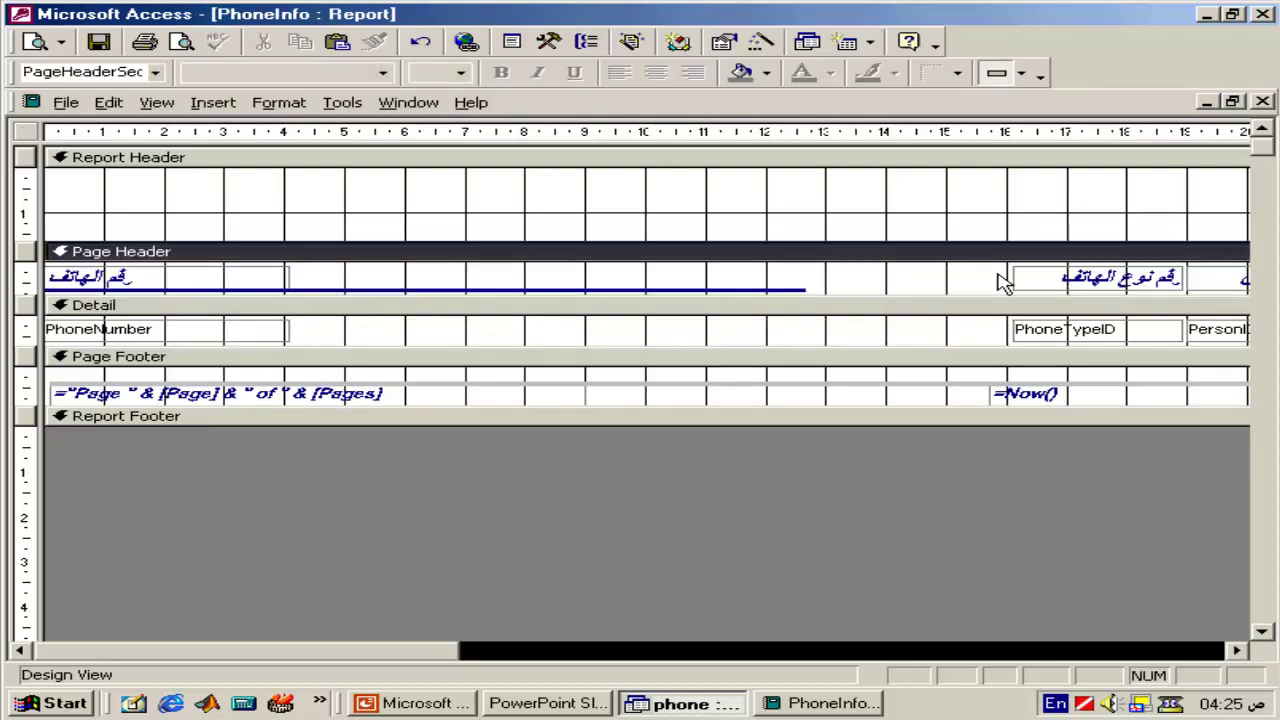
left_click(1033, 330)
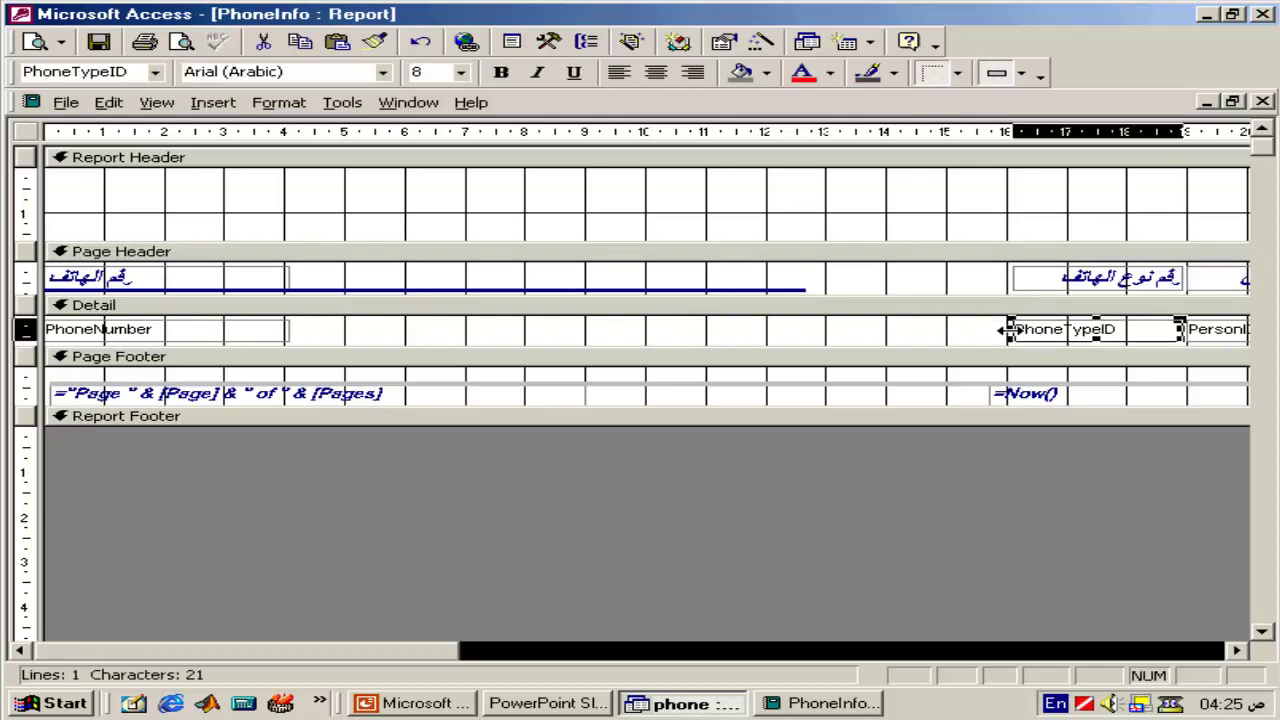
- Bind the PhoneTypeID box in the Detail section to the PhoneTypeName field
right_click(1030, 334)
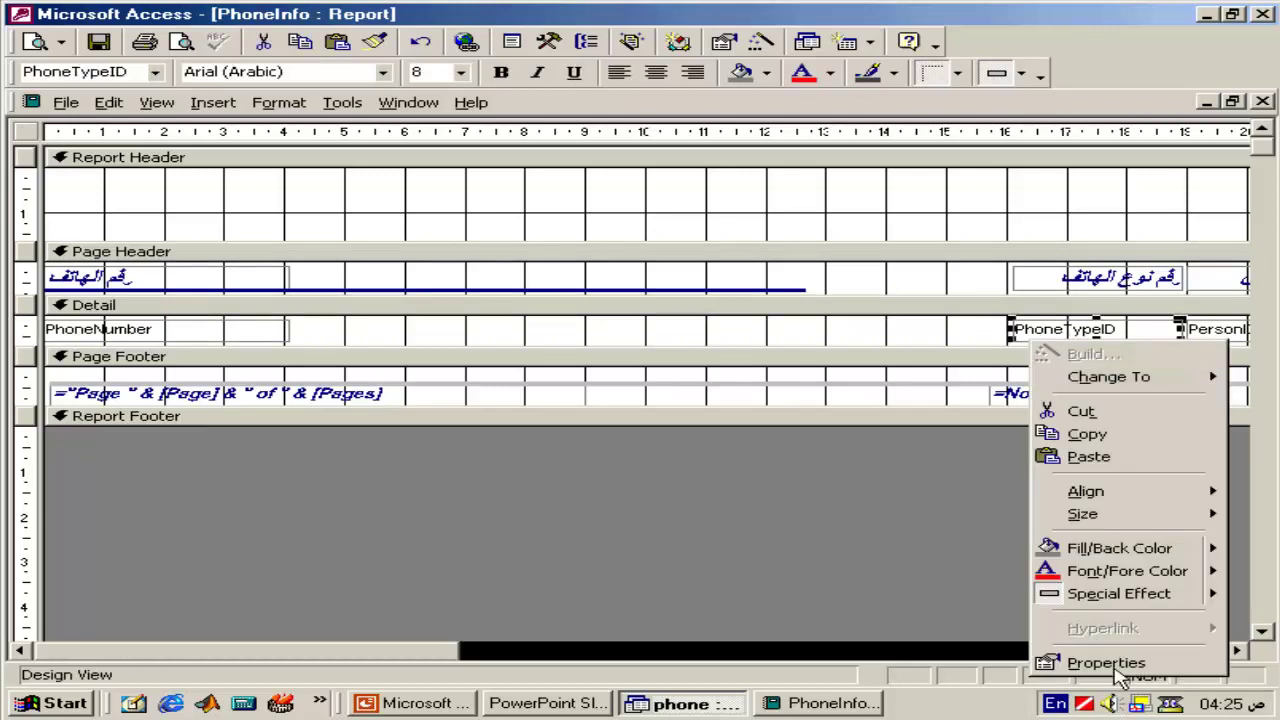
left_click(1105, 663)
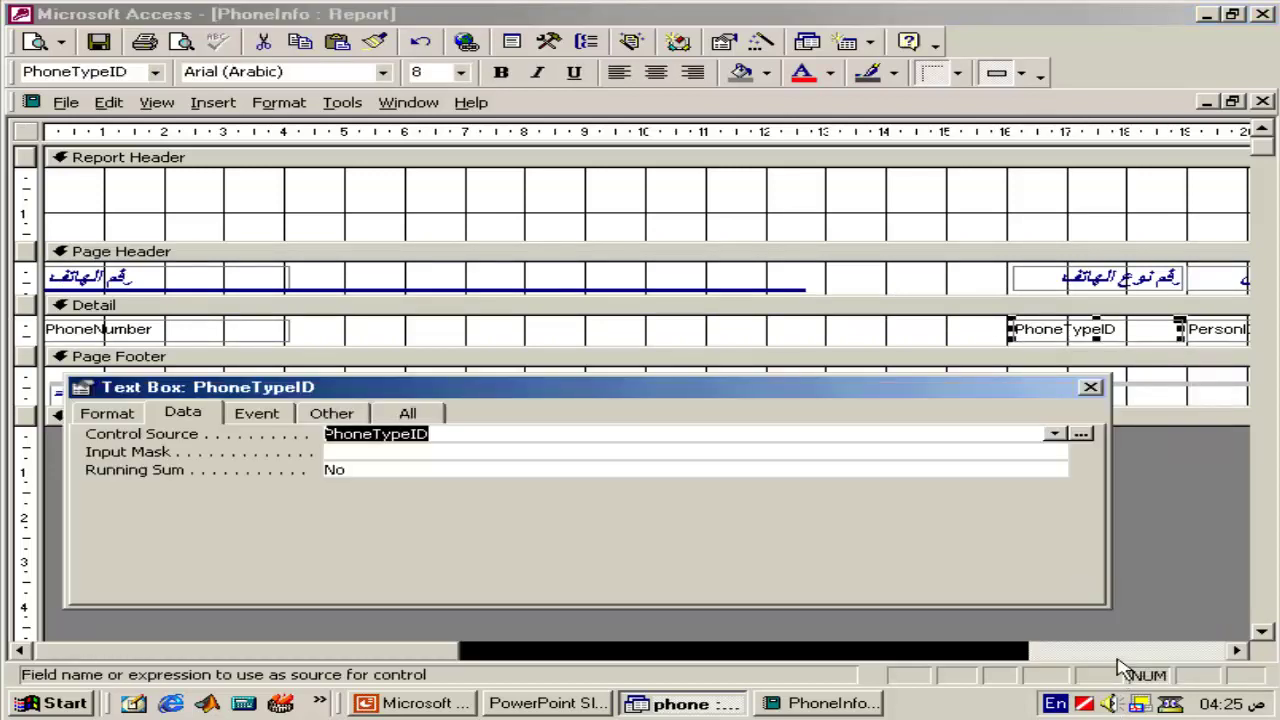
left_click(1056, 437)
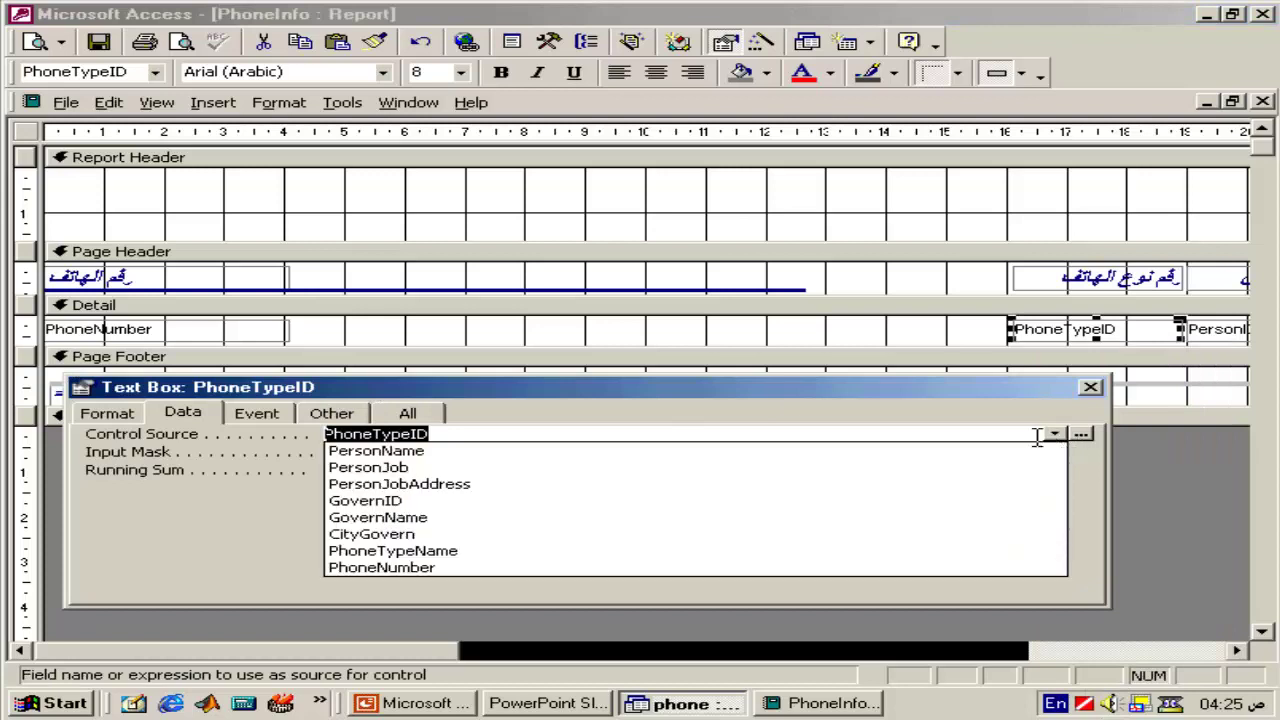
left_click(930, 551)
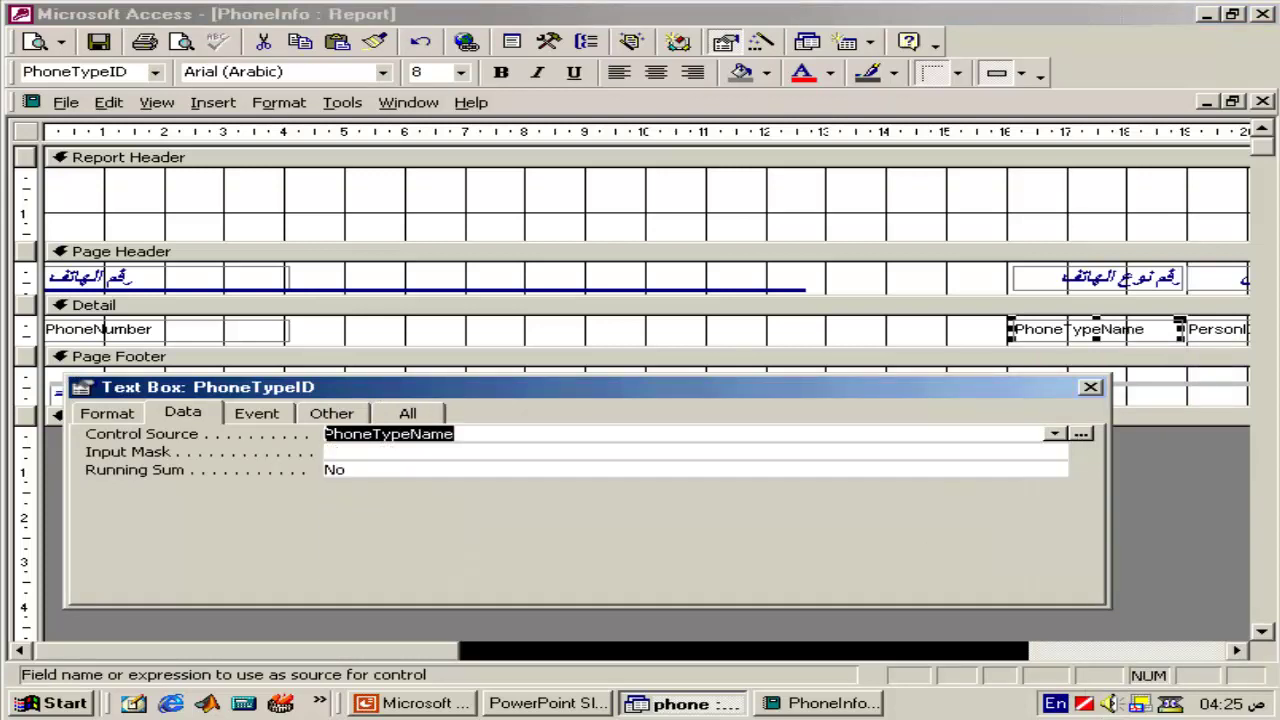
- Move the phone type heading and field beside PhoneNumber, then select the PersonID heading and field
left_click(1015, 280, "shift")
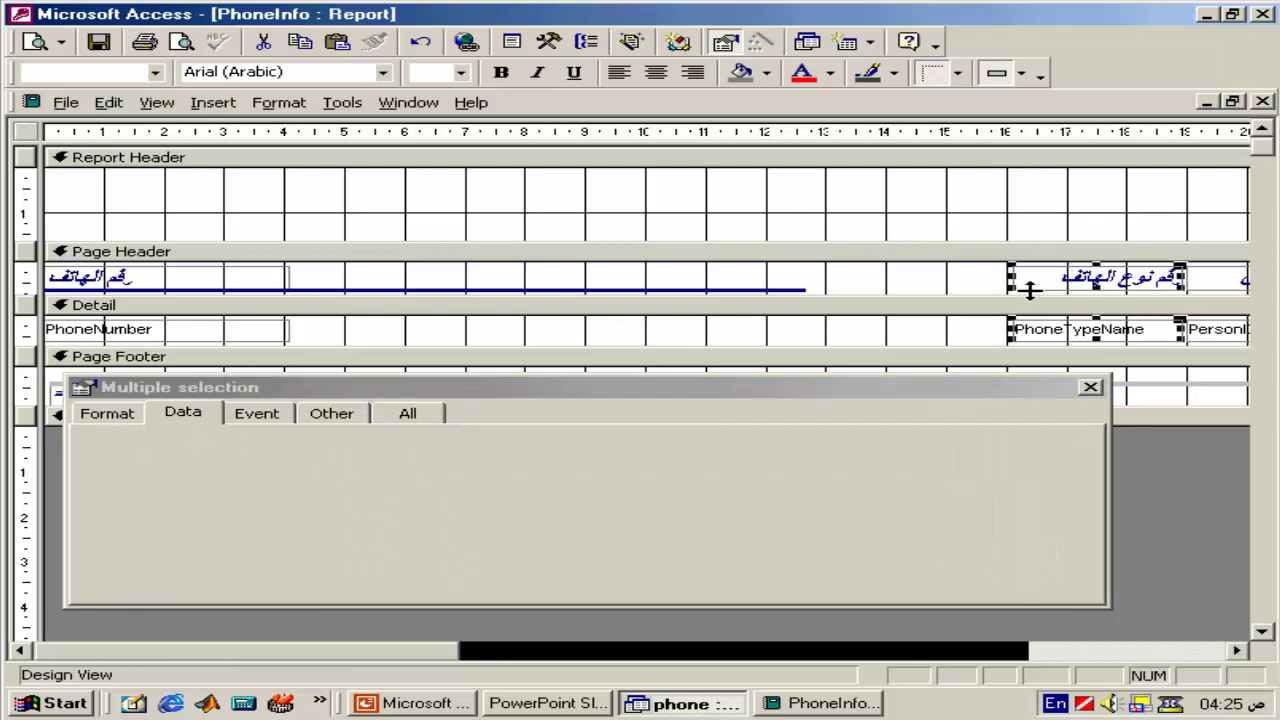
left_click_drag(1030, 288, 305, 288)
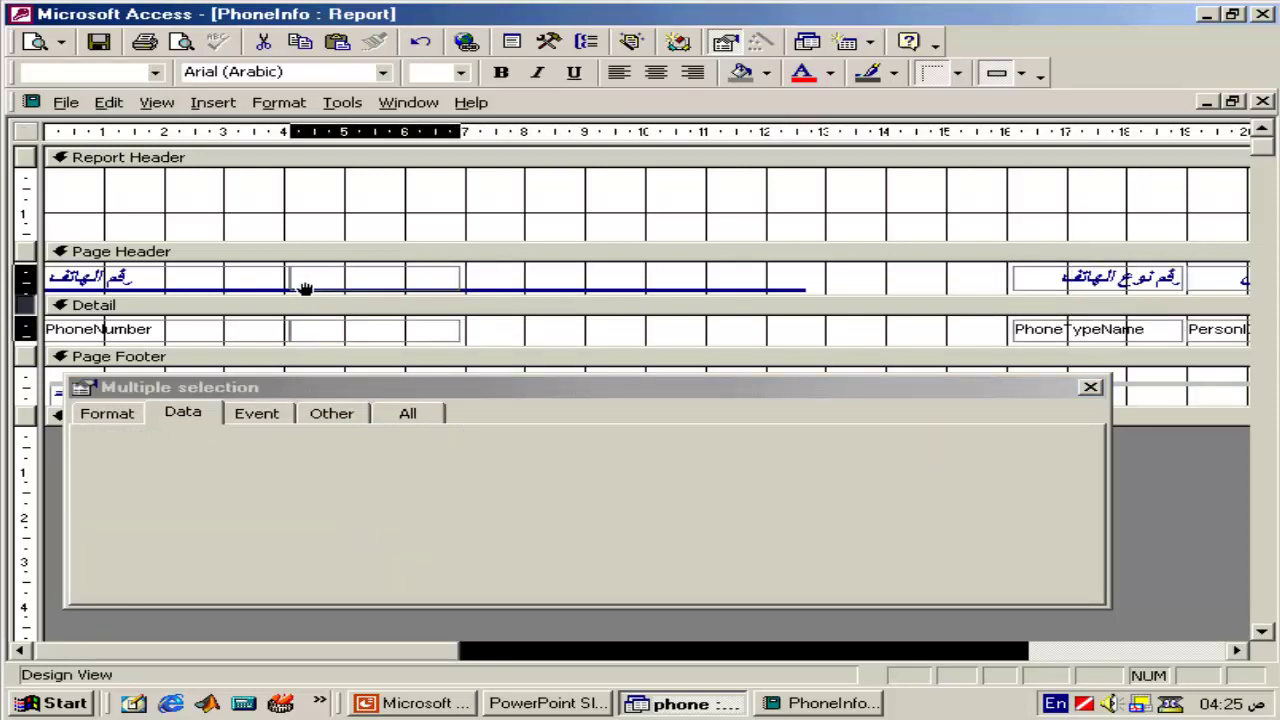
left_click(1237, 650)
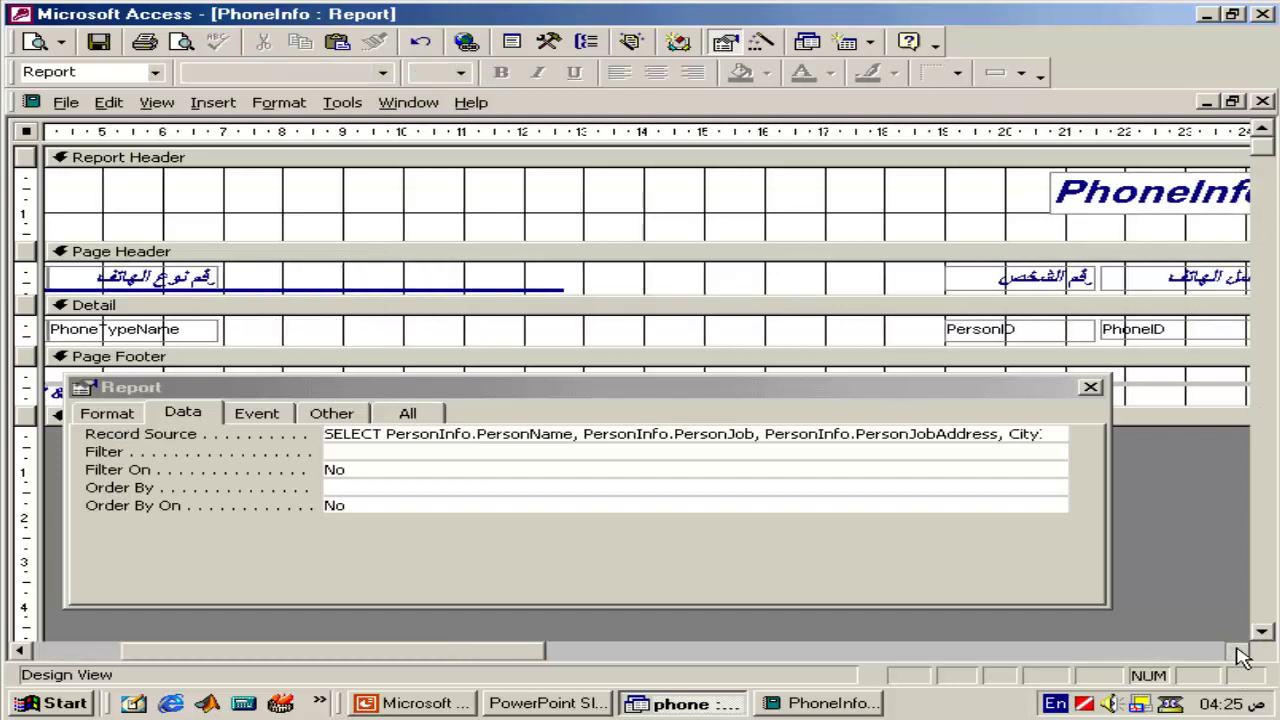
left_click_drag(762, 272, 968, 350)
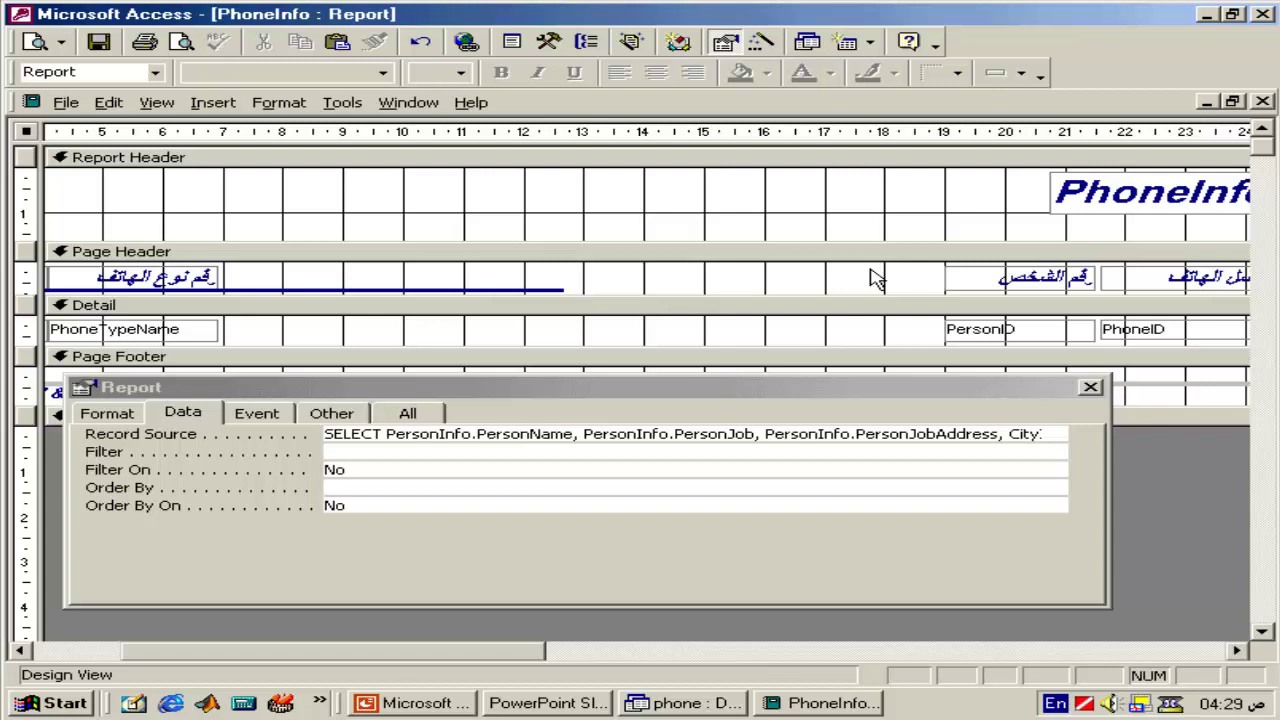
- Paste two copies of the PersonID heading and field, placing them after PhoneTypeName
left_click(860, 308)
left_click_drag(345, 652, 238, 652)
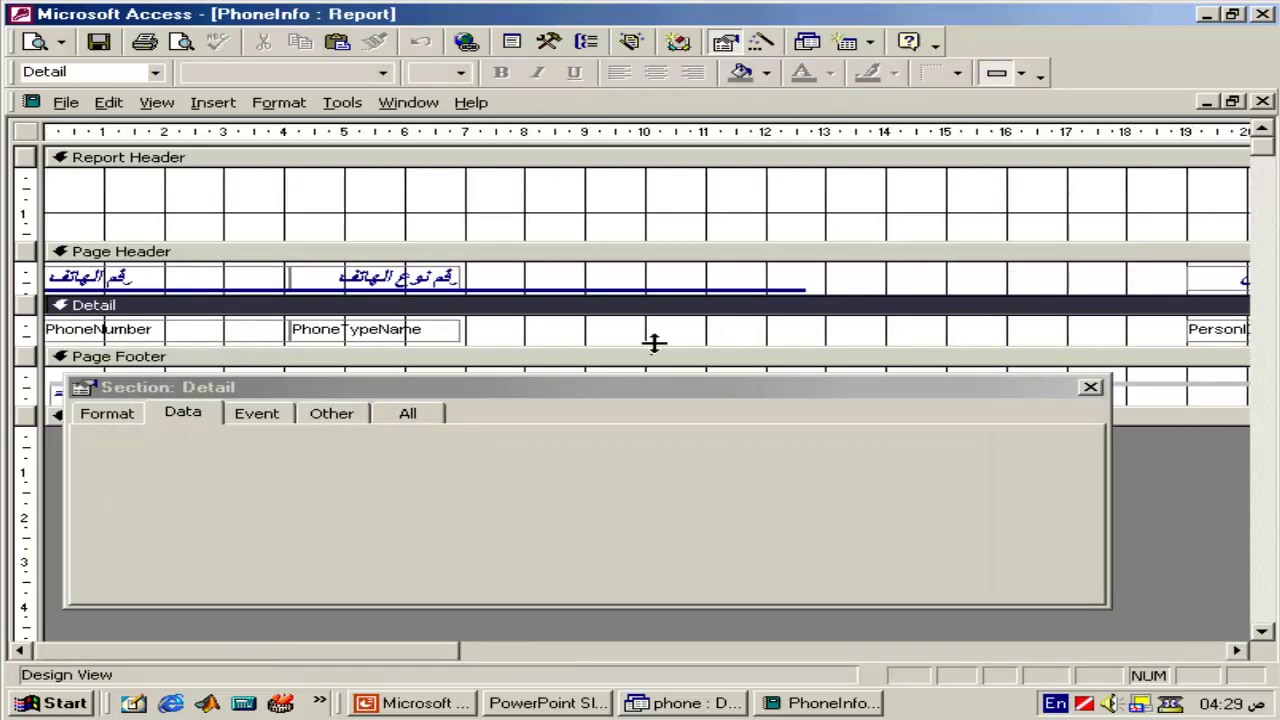
right_click(672, 336)
left_click(752, 405)
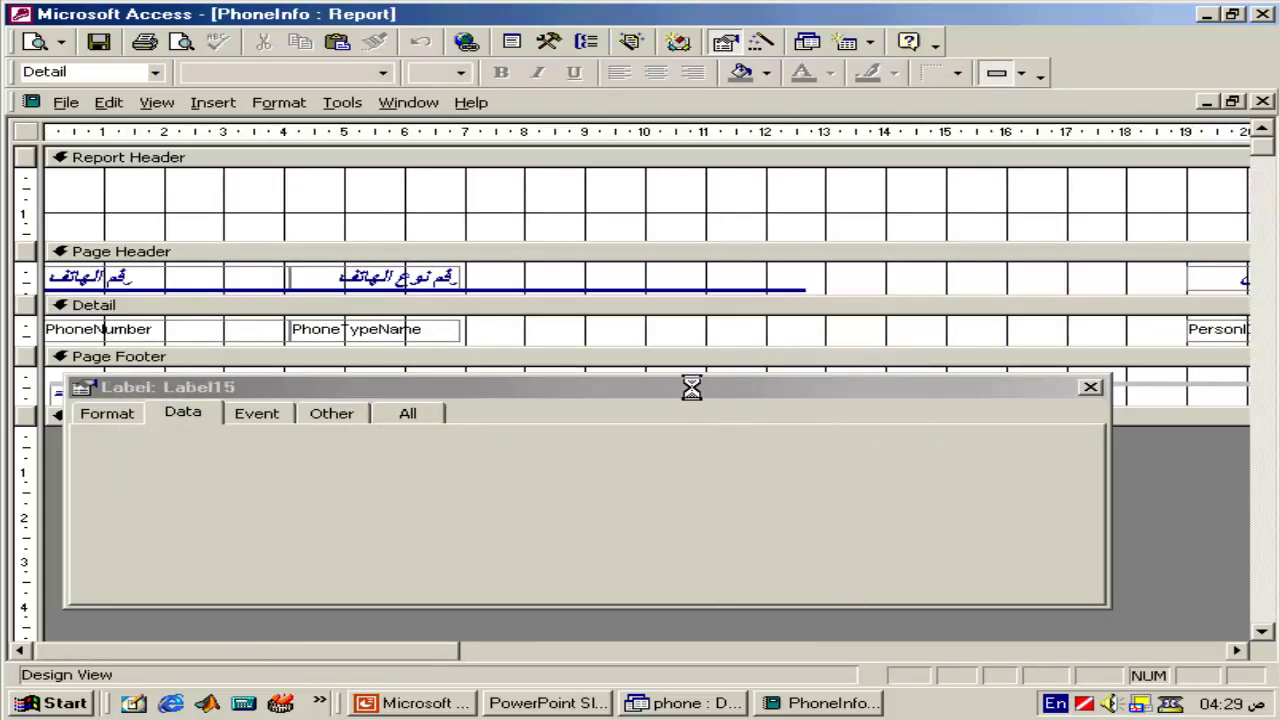
left_click_drag(179, 281, 597, 279)
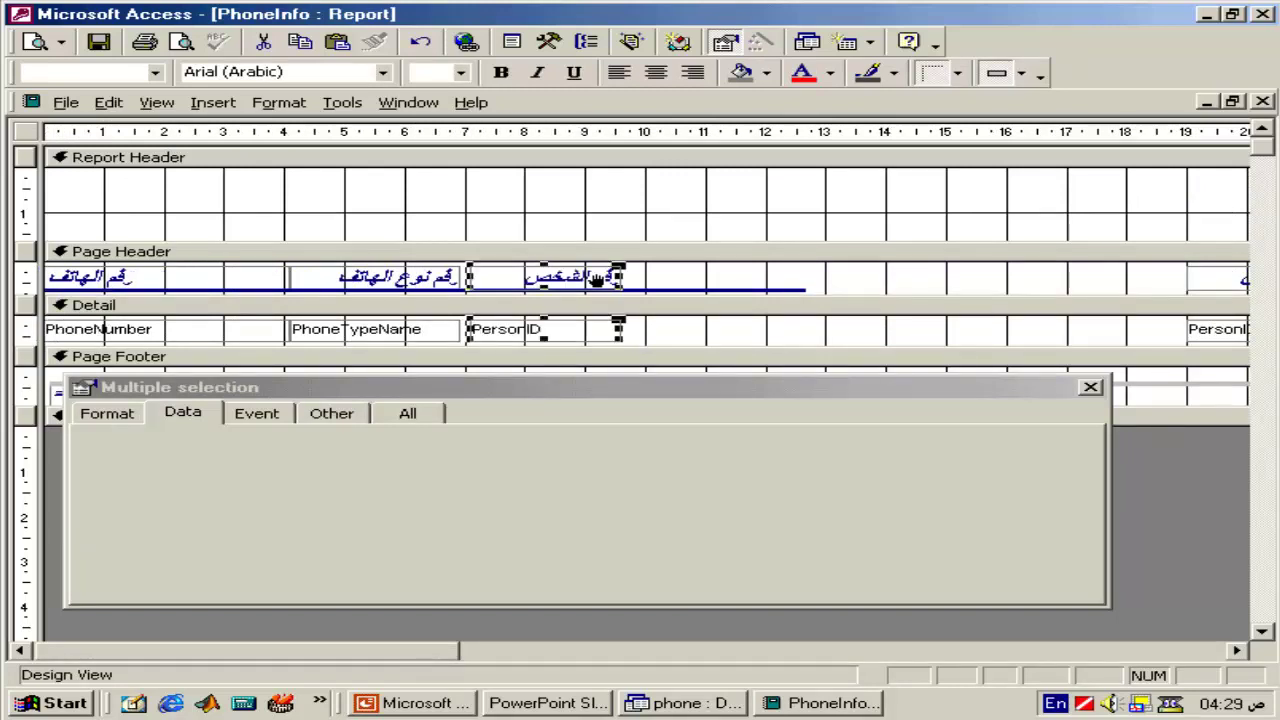
right_click(855, 283)
left_click(920, 345)
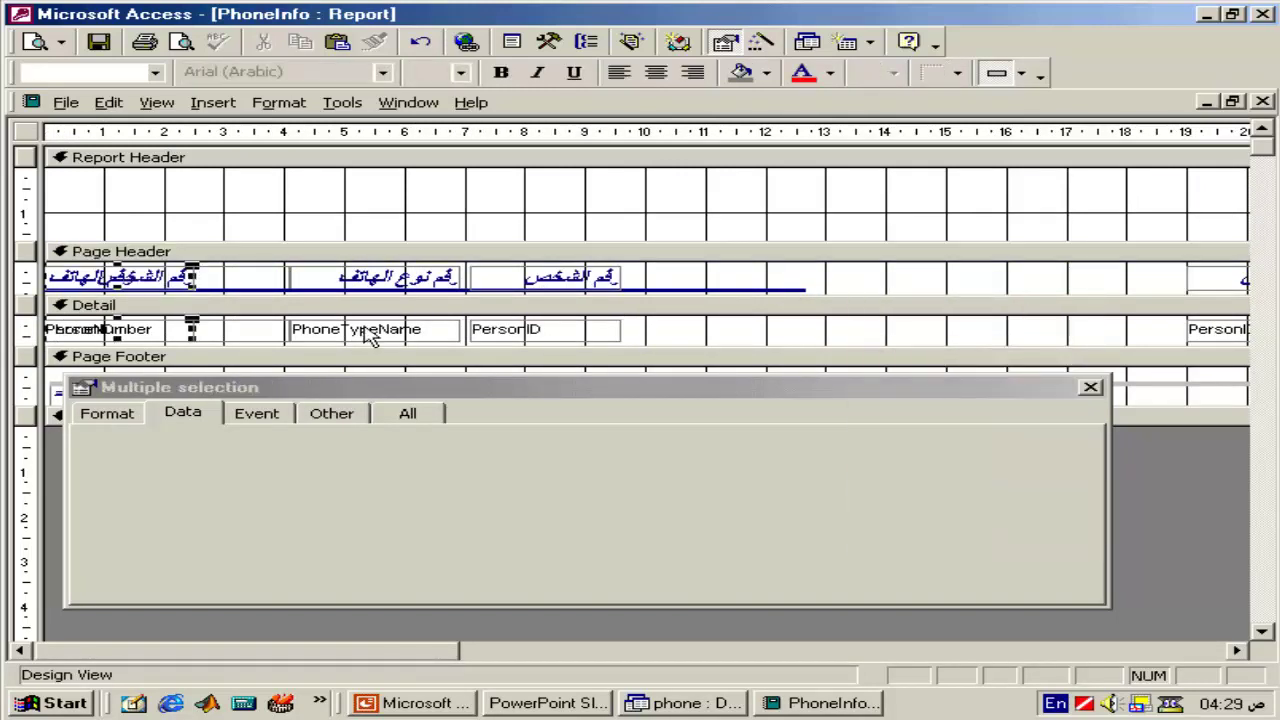
left_click_drag(162, 283, 762, 281)
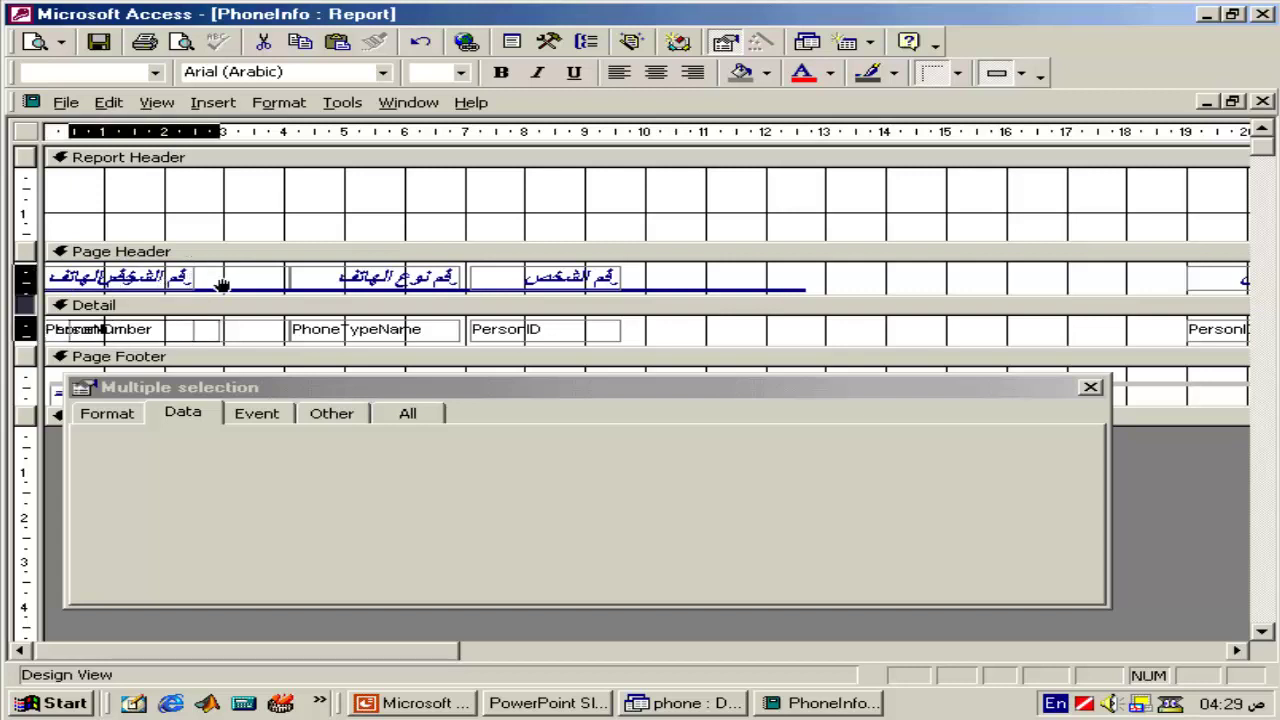
- Edit the text of the first pasted heading label, then bring the database window forward
left_click(590, 268)
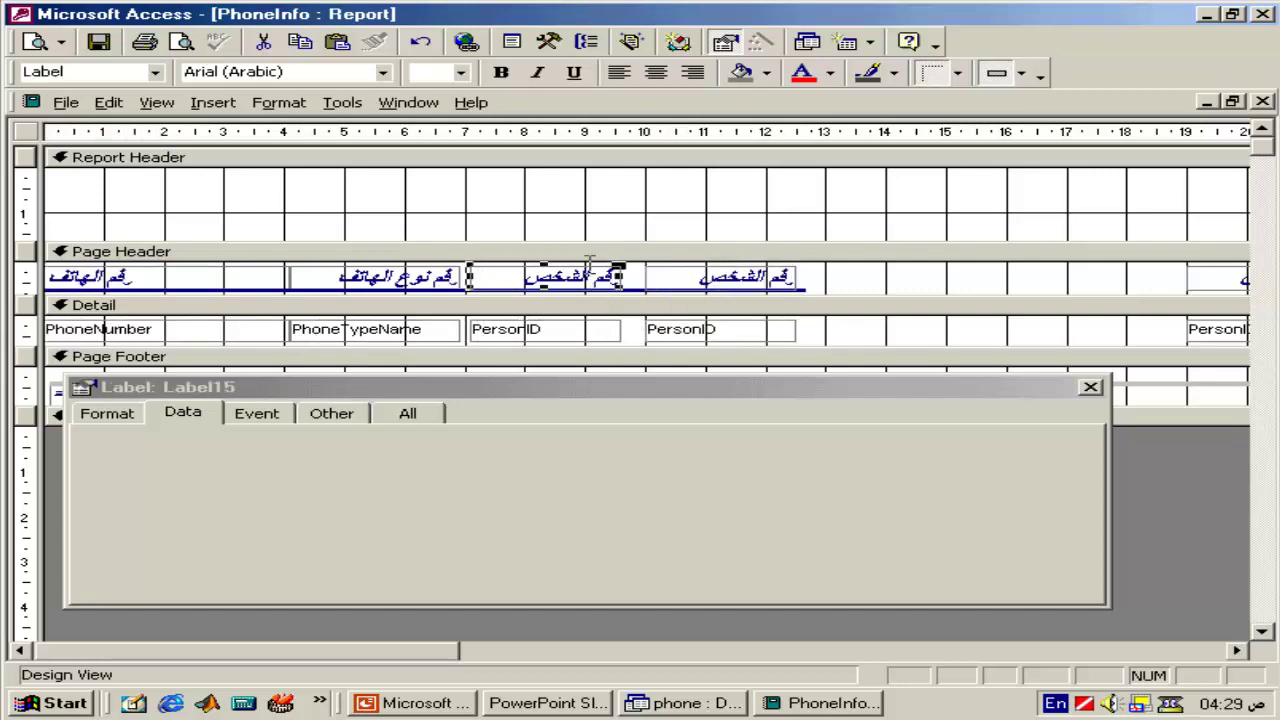
double_click(604, 275)
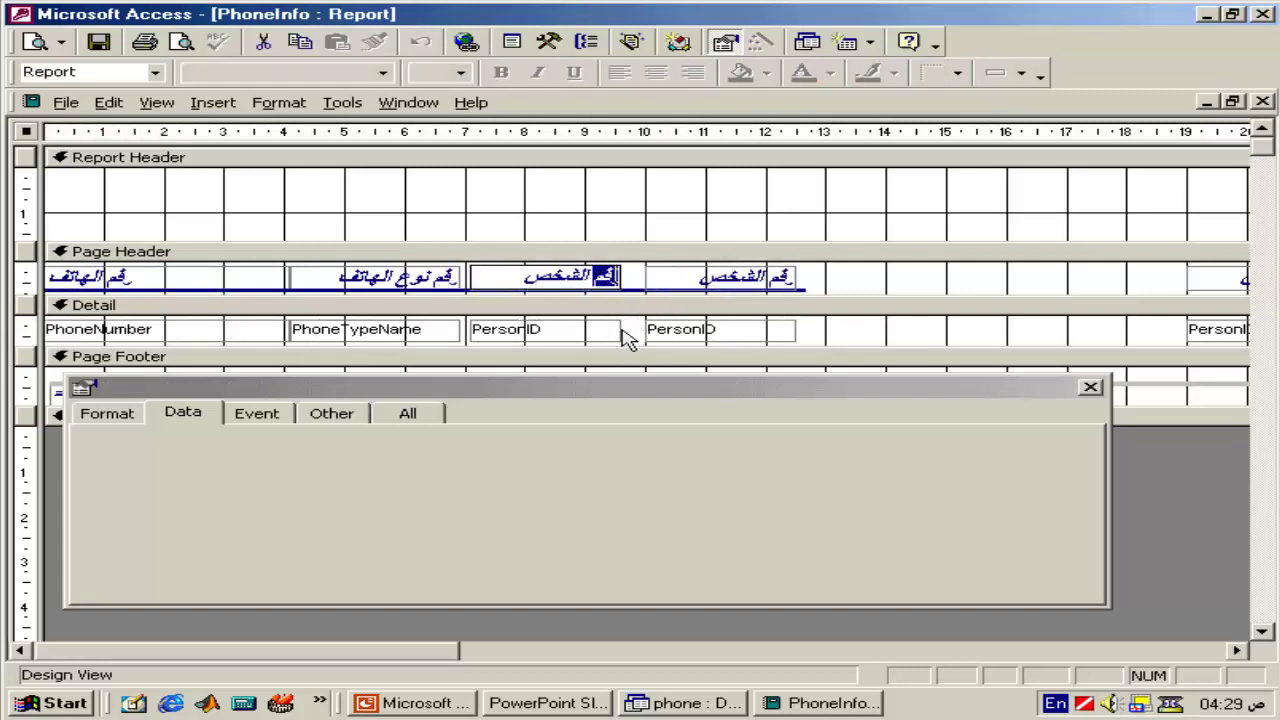
left_click(597, 202)
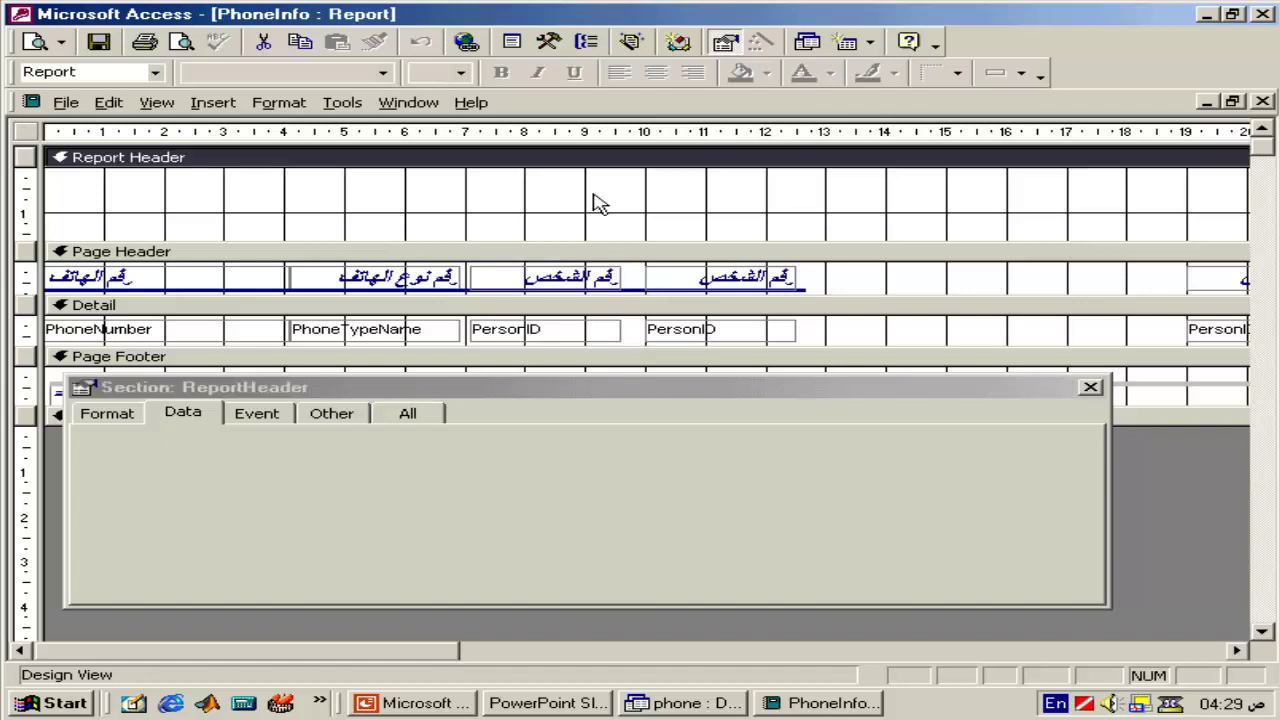
left_click(812, 44)
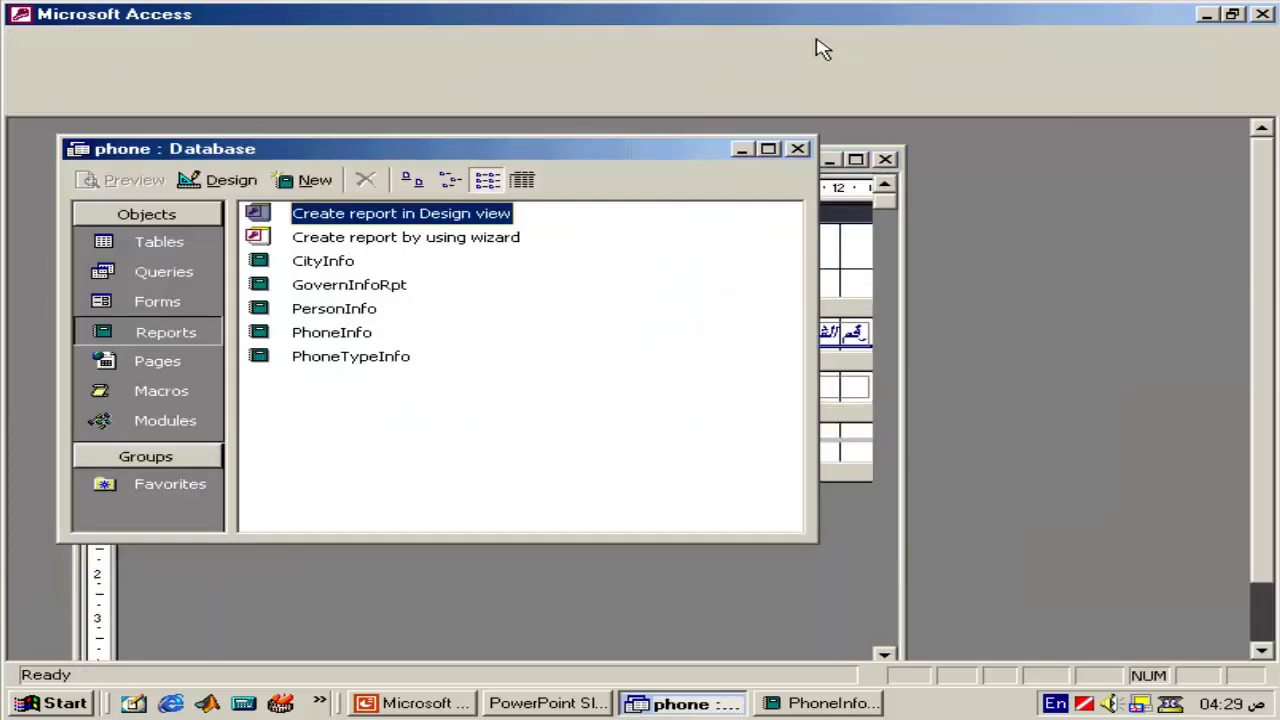
- Bring back the PhoneInfo report design, maximize it, and close its property sheet
left_click(830, 703)
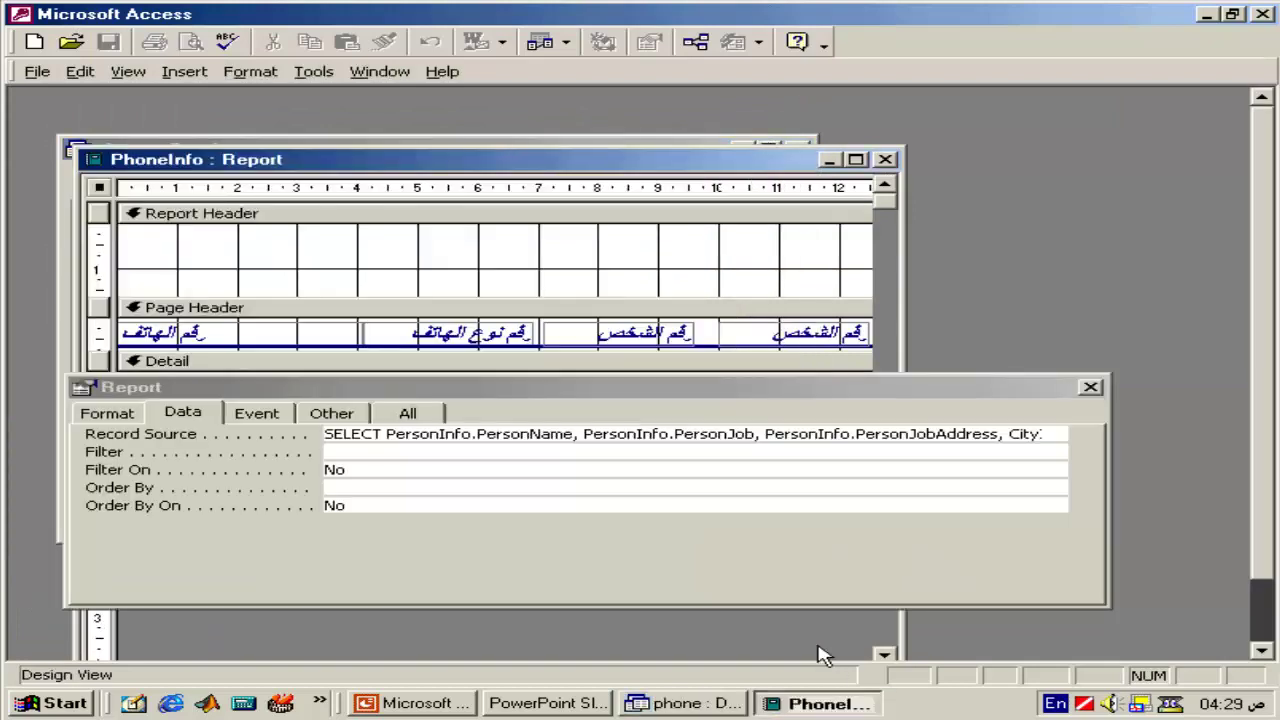
left_click(856, 159)
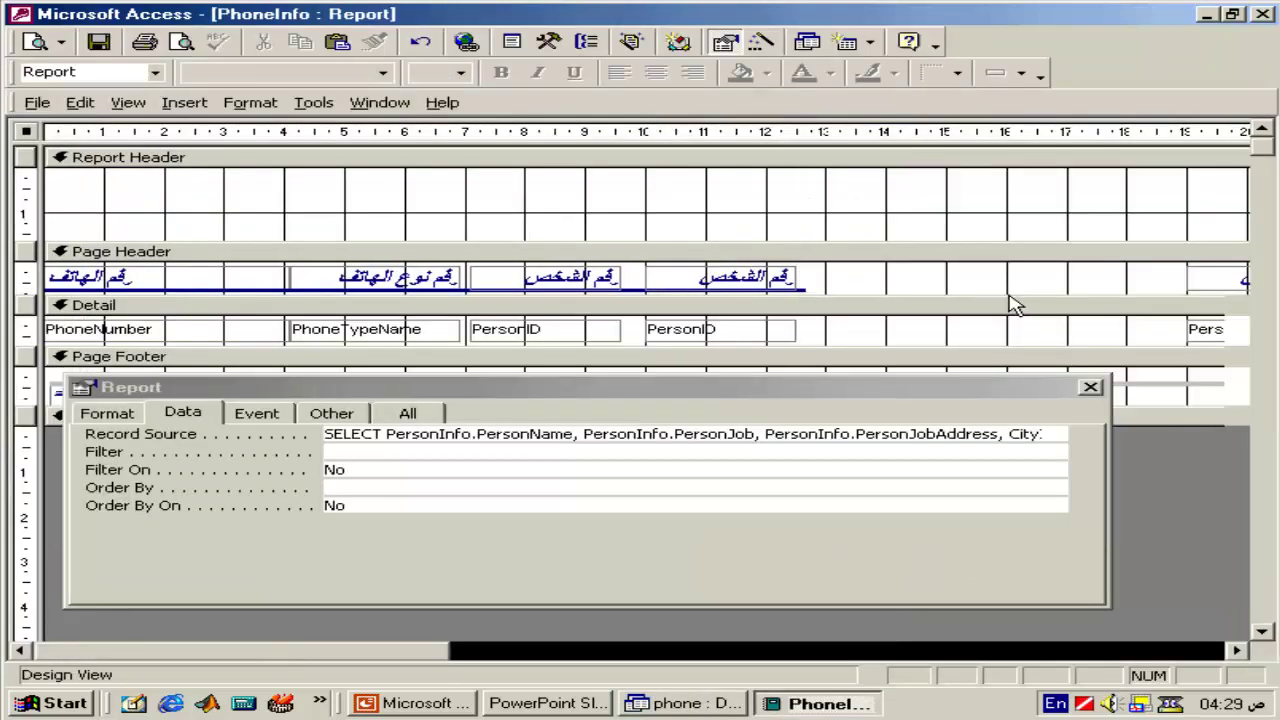
left_click(1091, 388)
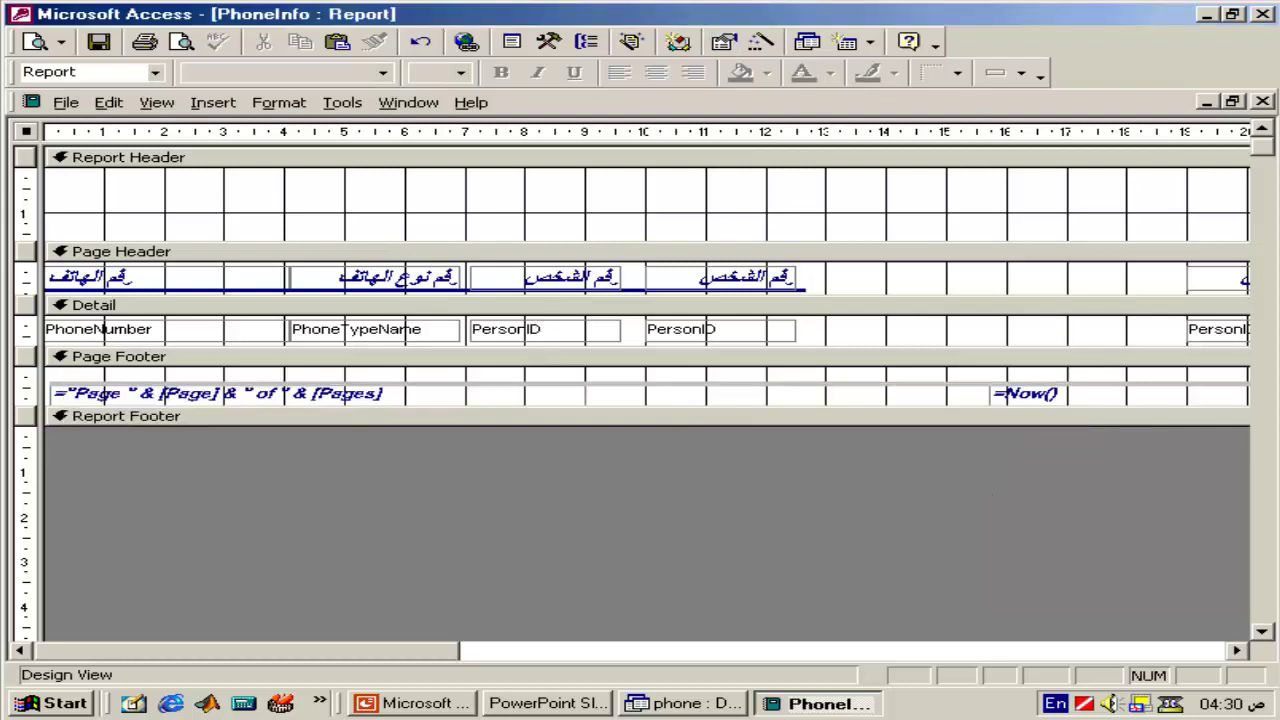
- Bind the first copied PersonID field to PersonJobAddress
right_click(553, 332)
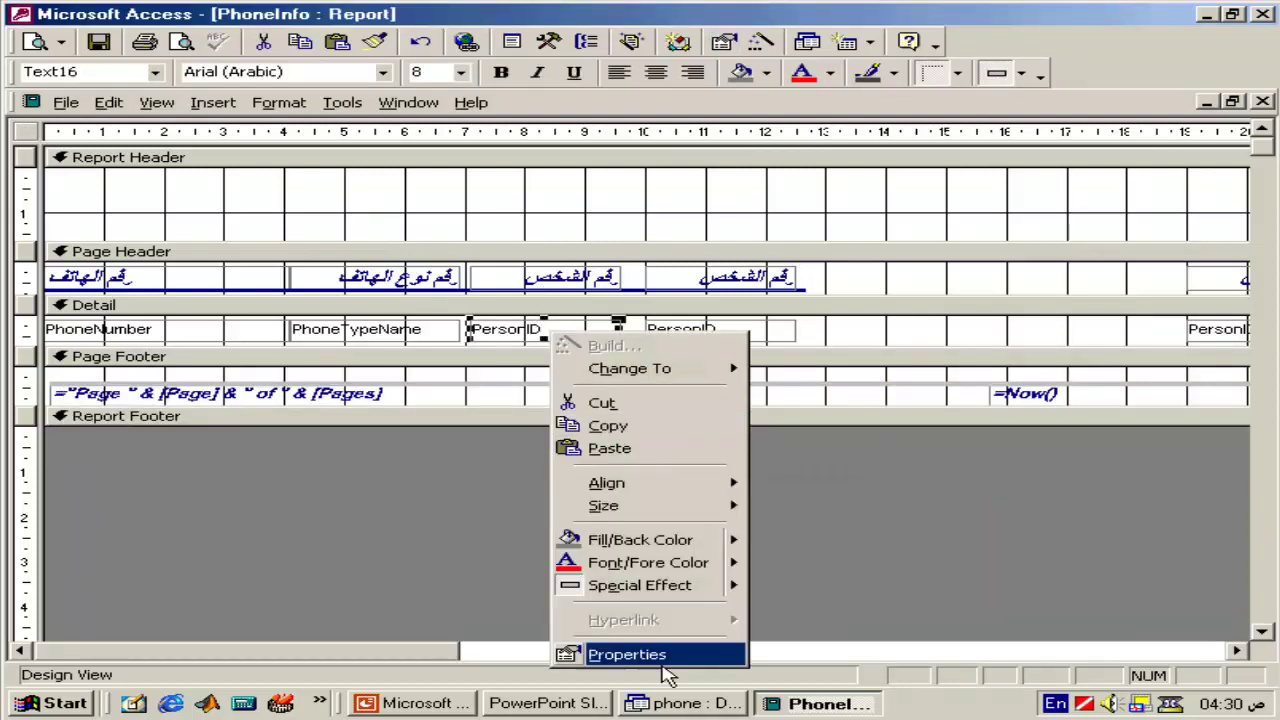
left_click(666, 658)
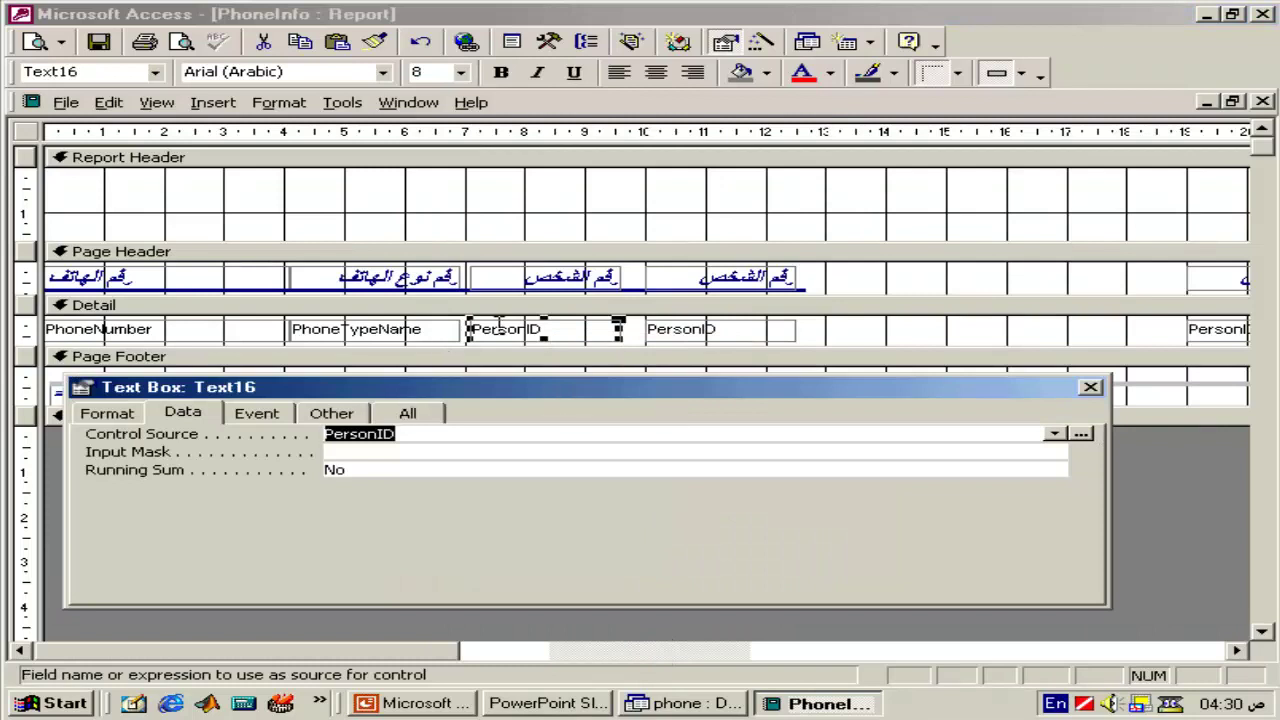
left_click(1055, 434)
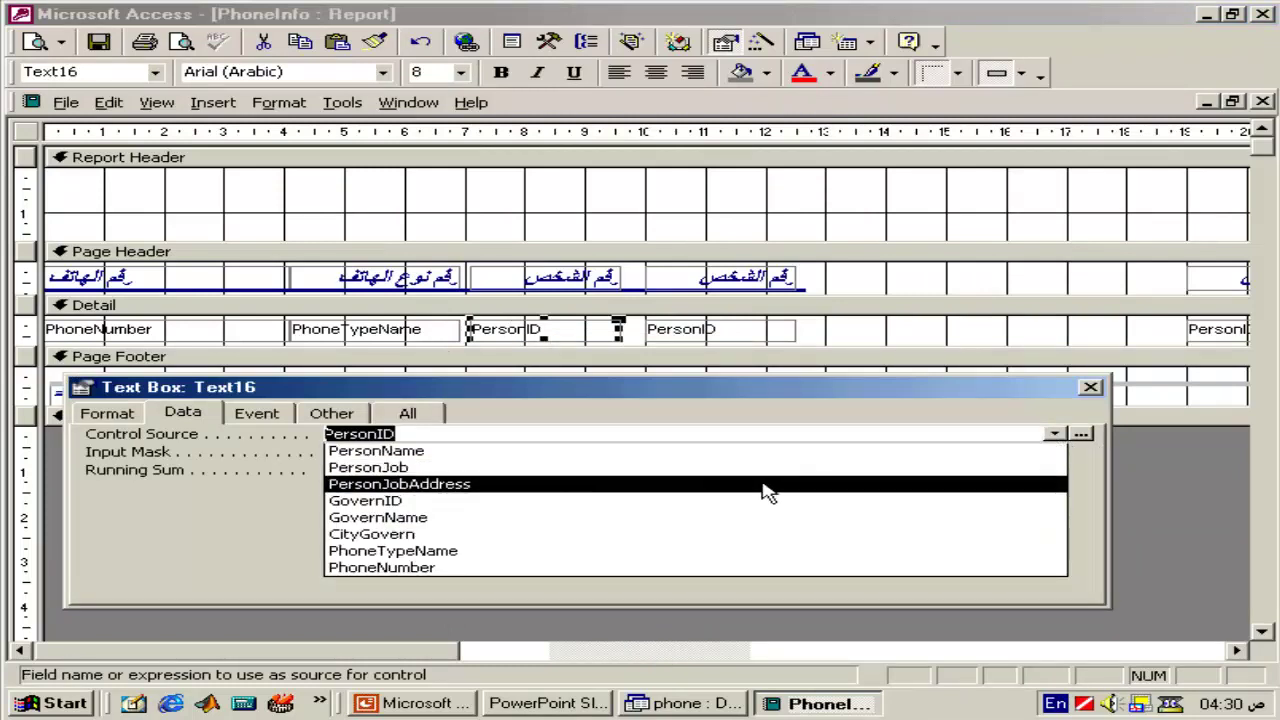
left_click(766, 484)
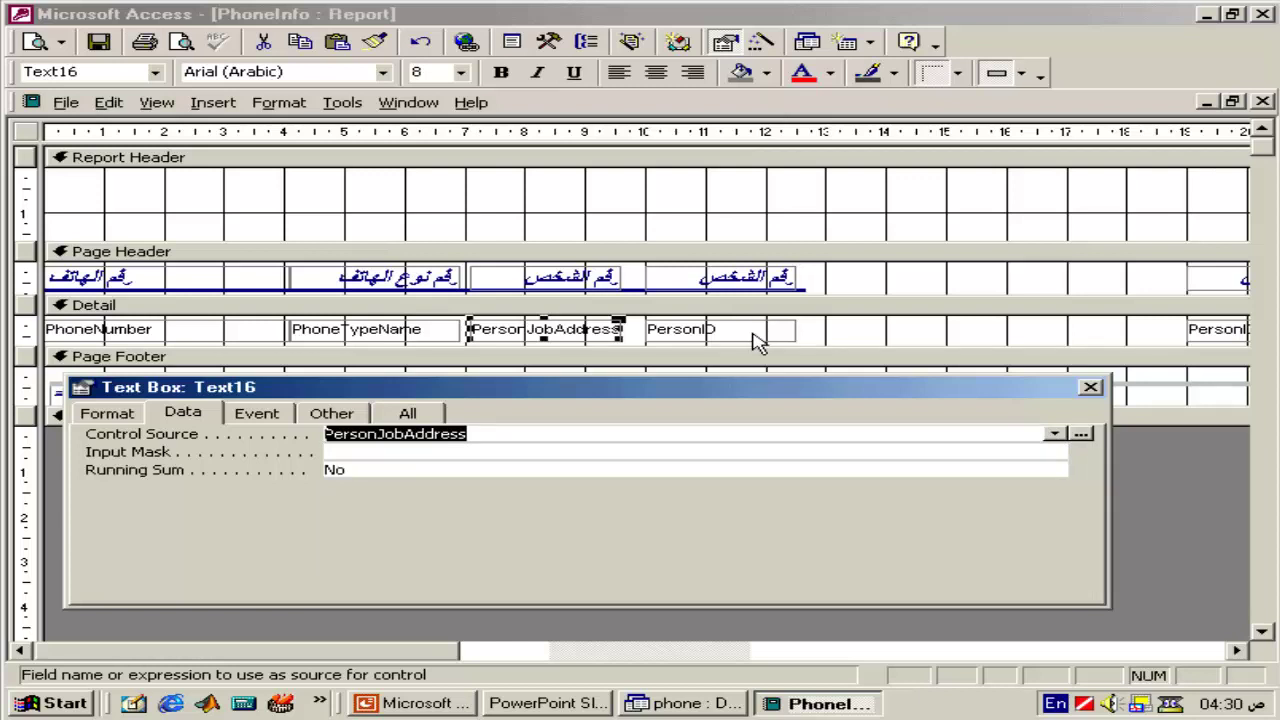
- Bind the second copied PersonID field to PersonJob
left_click(752, 328)
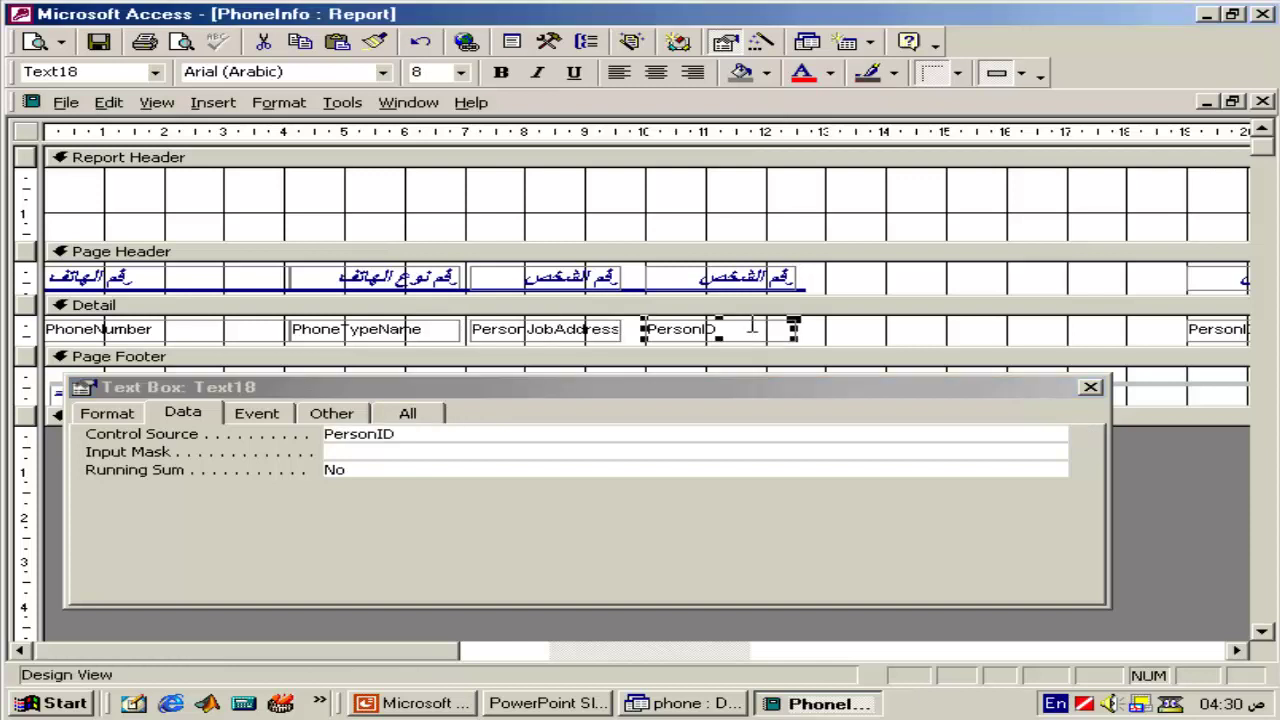
left_click(1064, 437)
left_click(1056, 434)
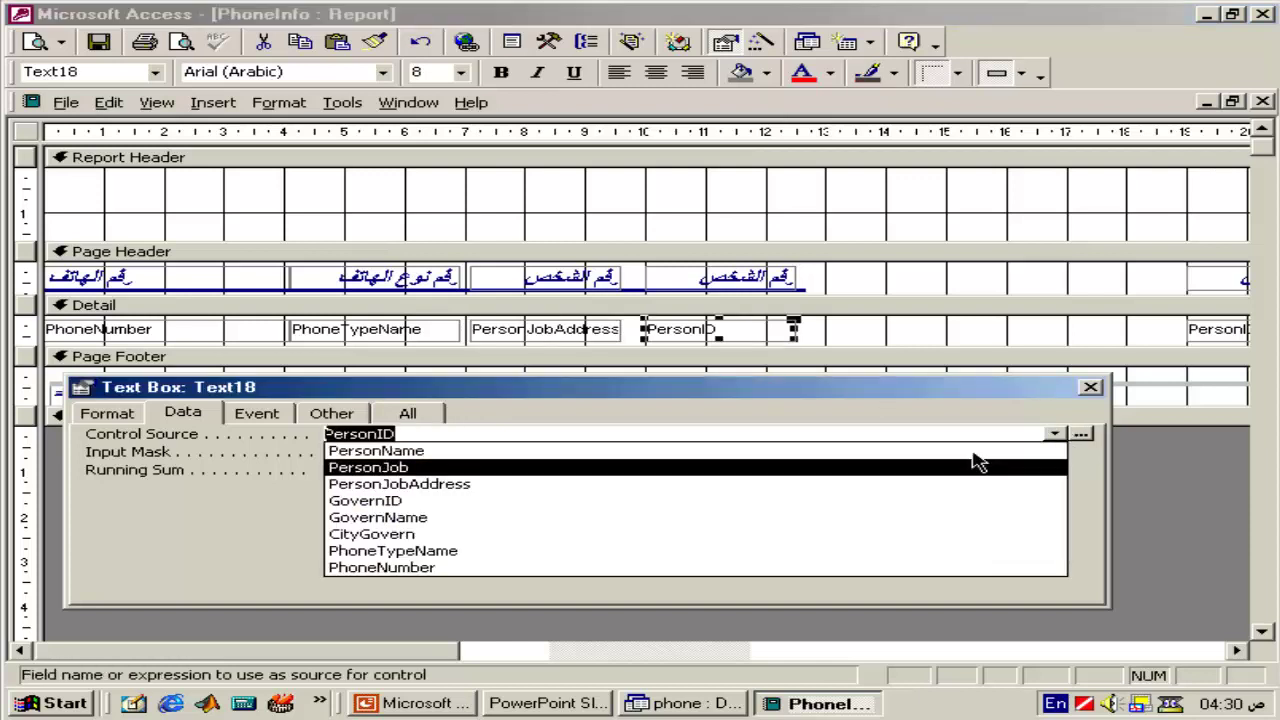
left_click(868, 478)
- Bind the far-right field to PersonName, close the property sheet, and preview the report
left_click(1196, 335)
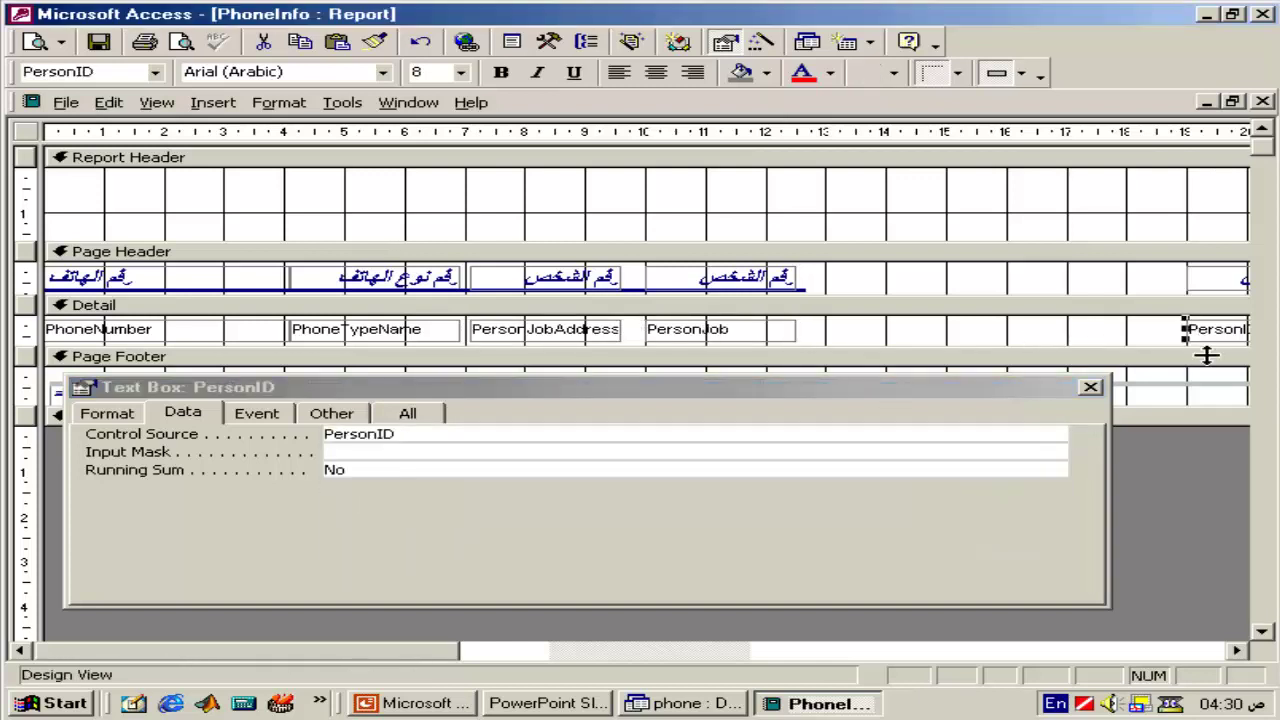
left_click(1055, 434)
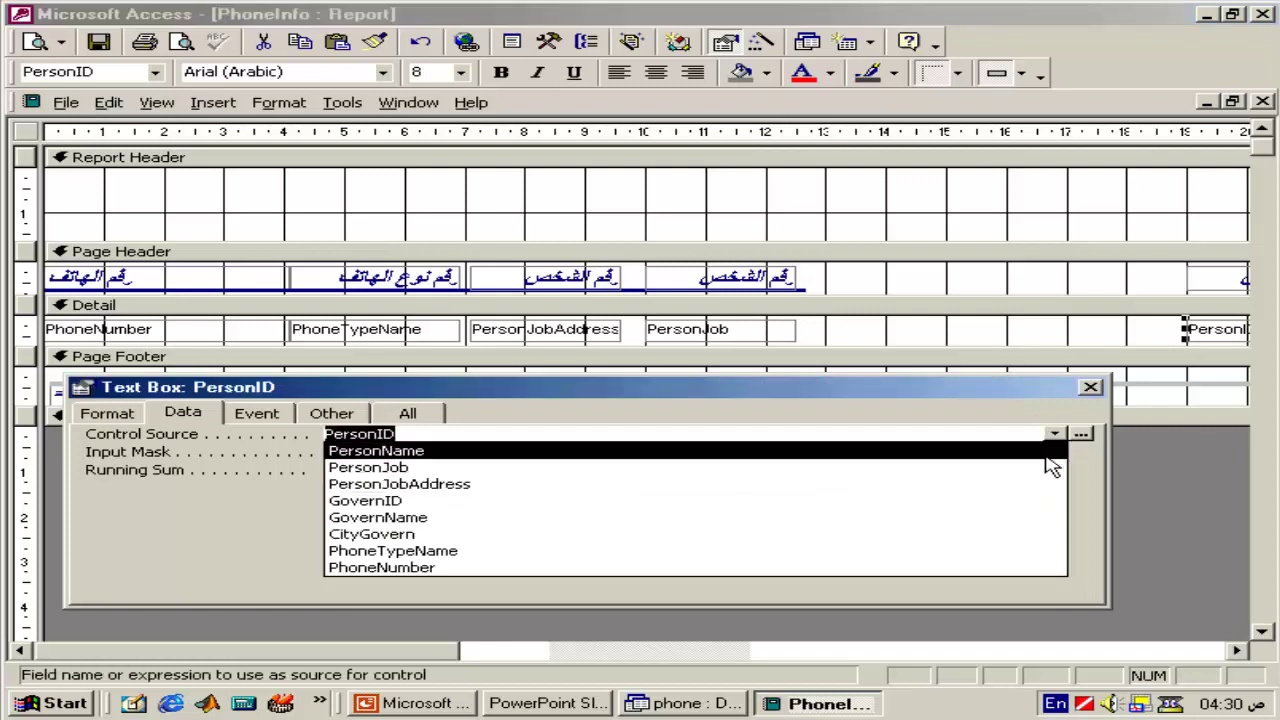
left_click(1015, 459)
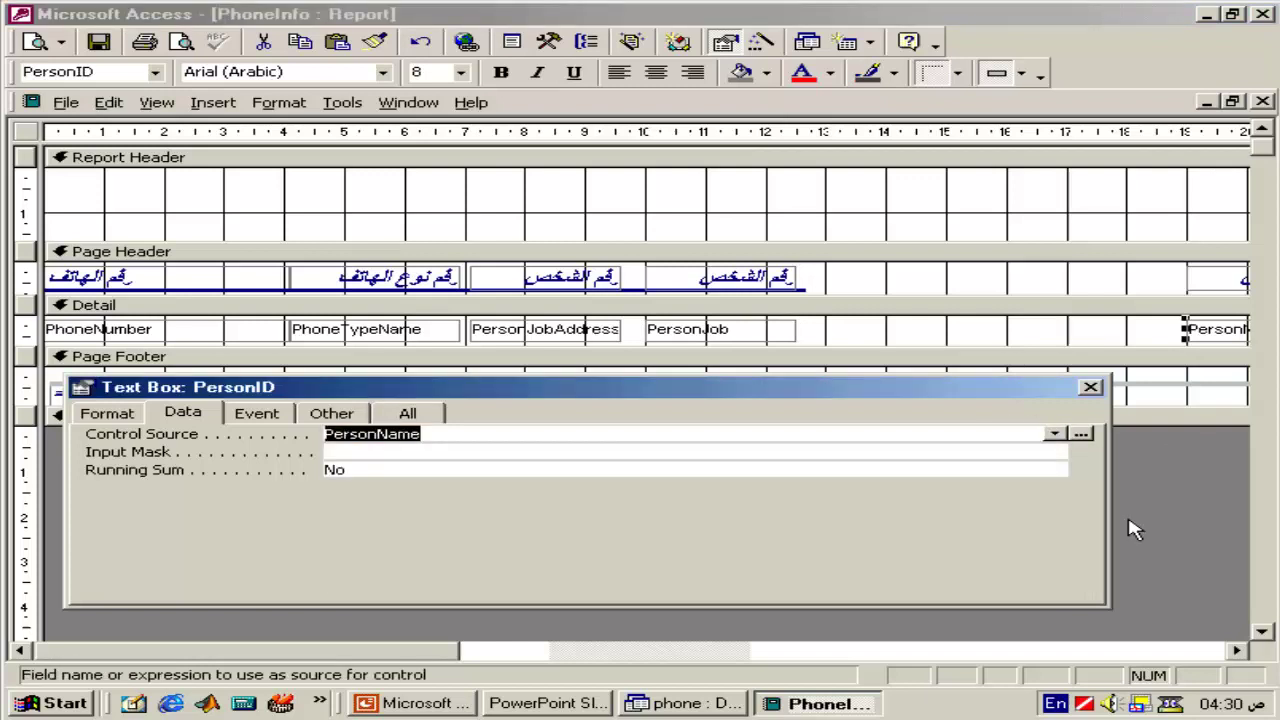
left_click(740, 160)
left_click(1090, 387)
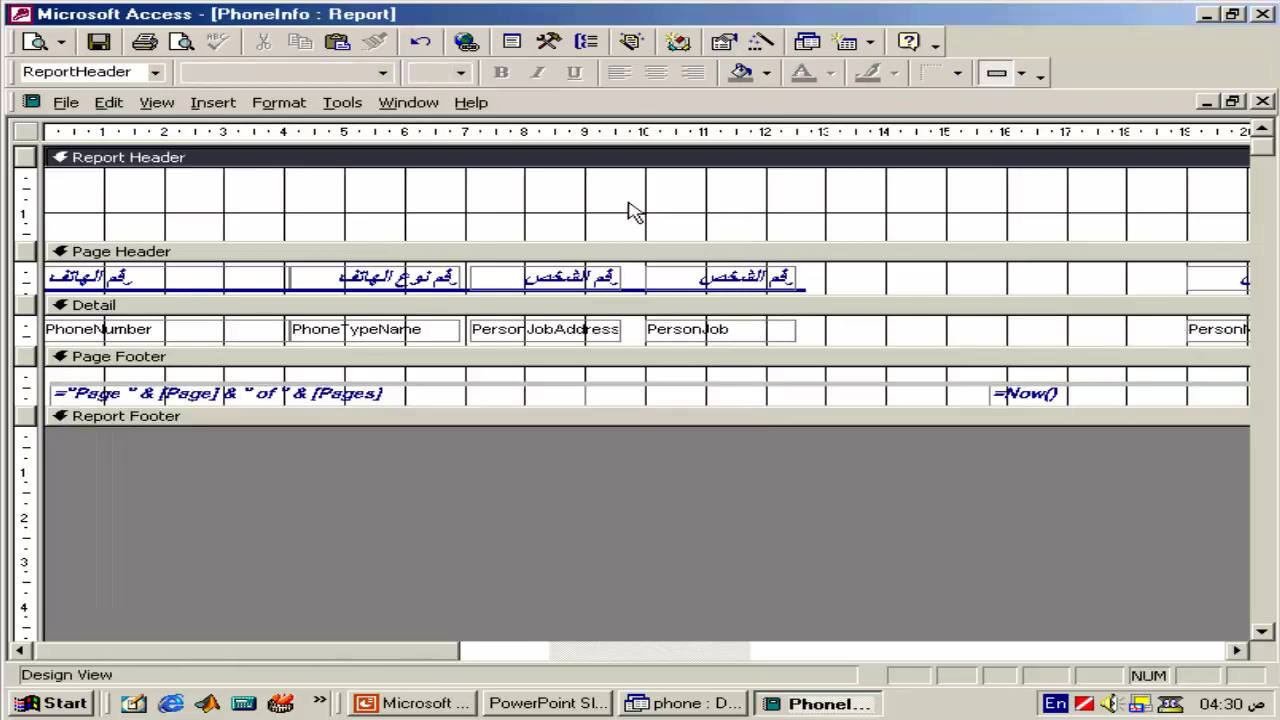
left_click(36, 44)
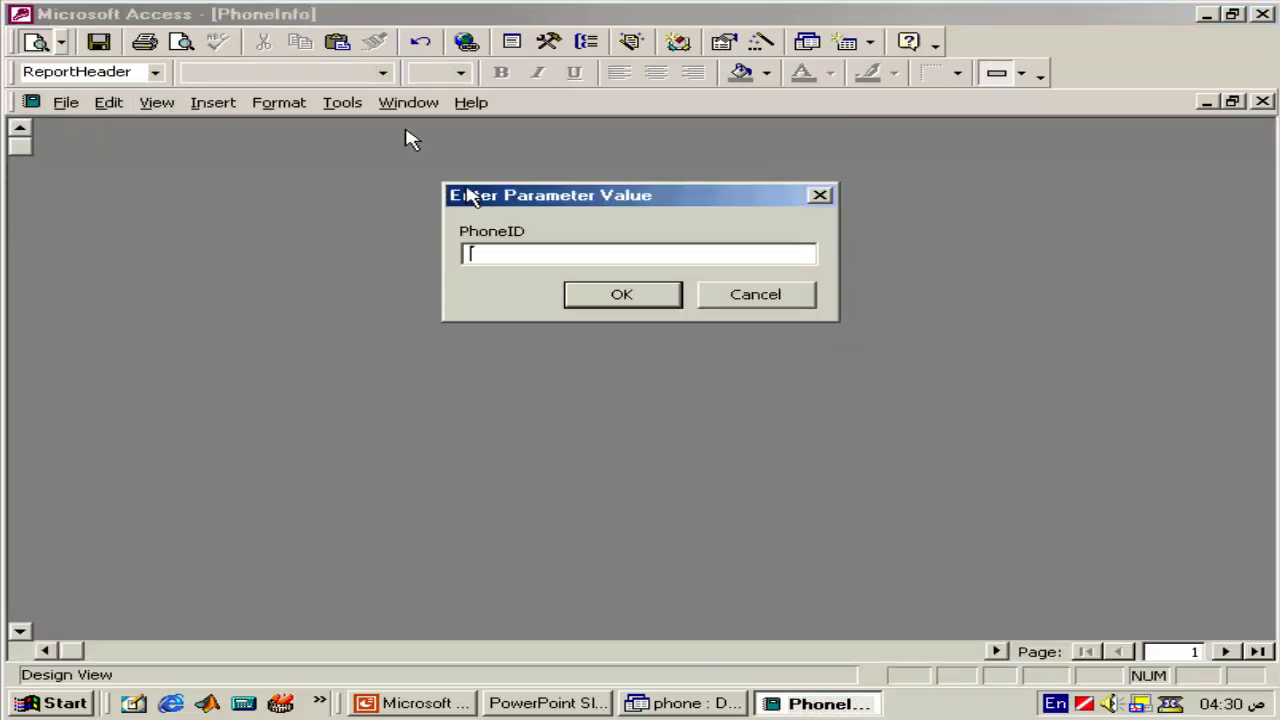
left_click(708, 308)
- Close the report's record source query builder, saving the changed SQL
right_click(690, 528)
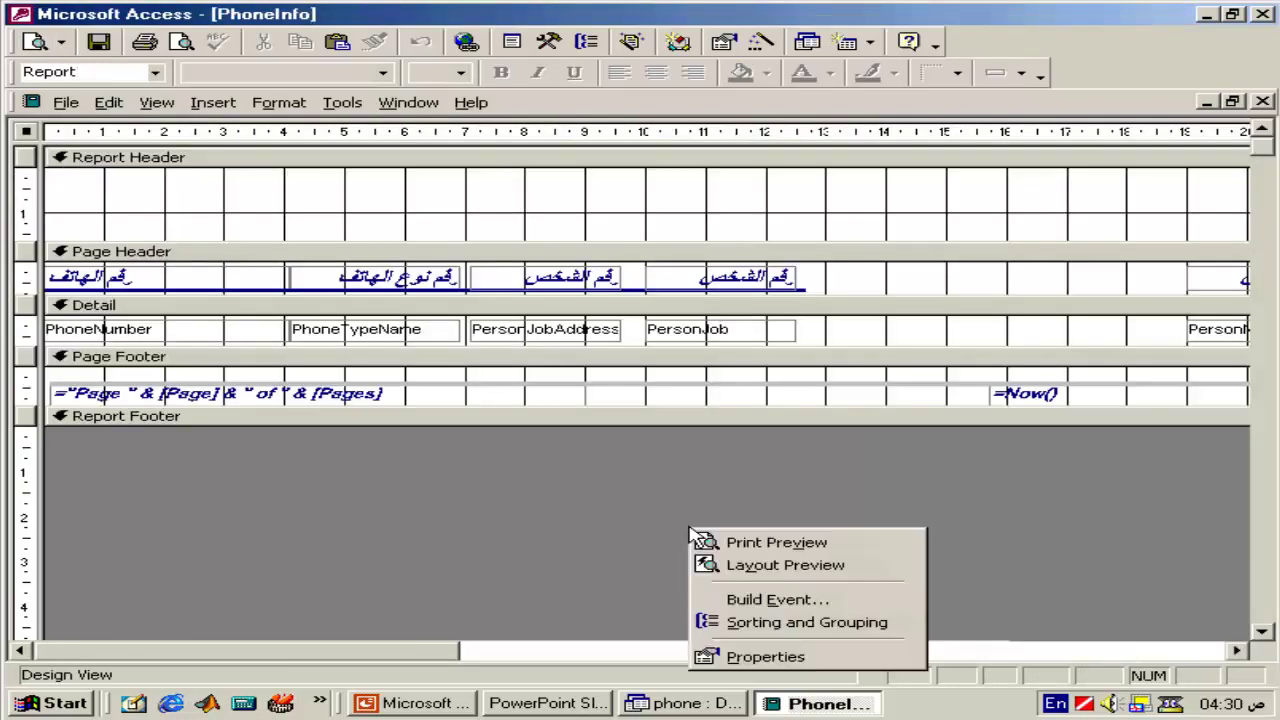
left_click(815, 658)
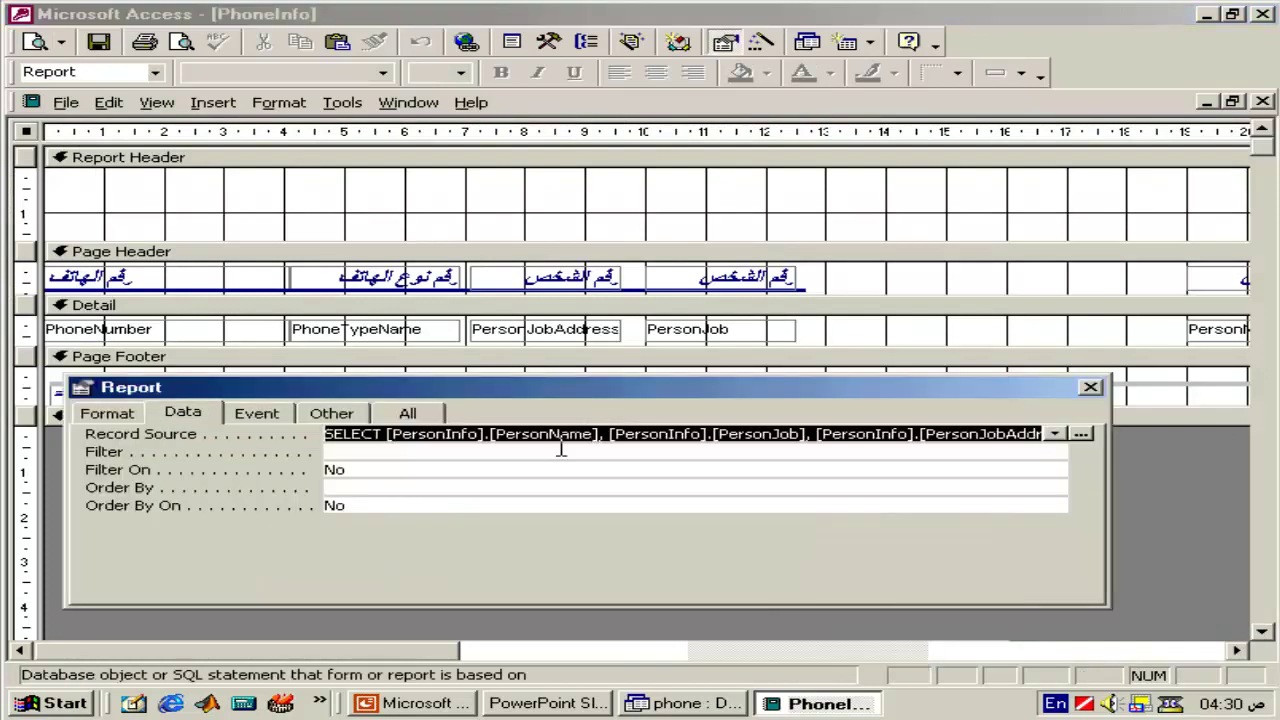
left_click(1088, 433)
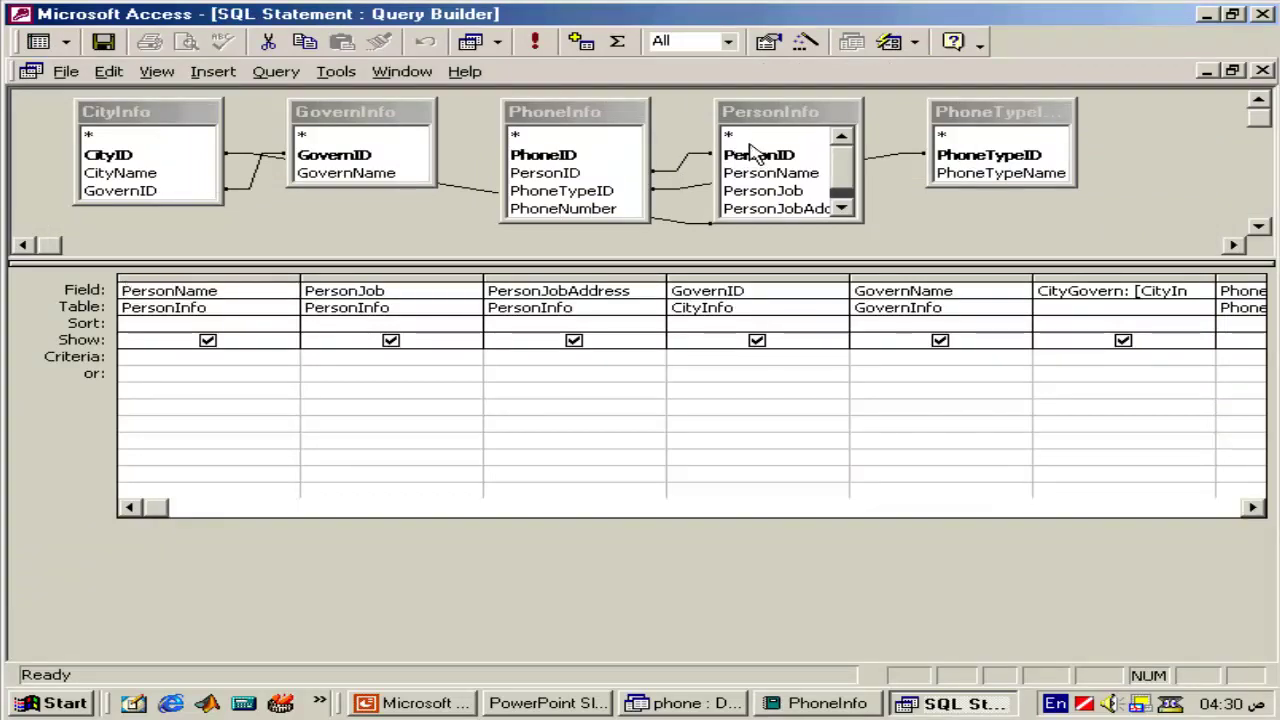
left_click(1263, 71)
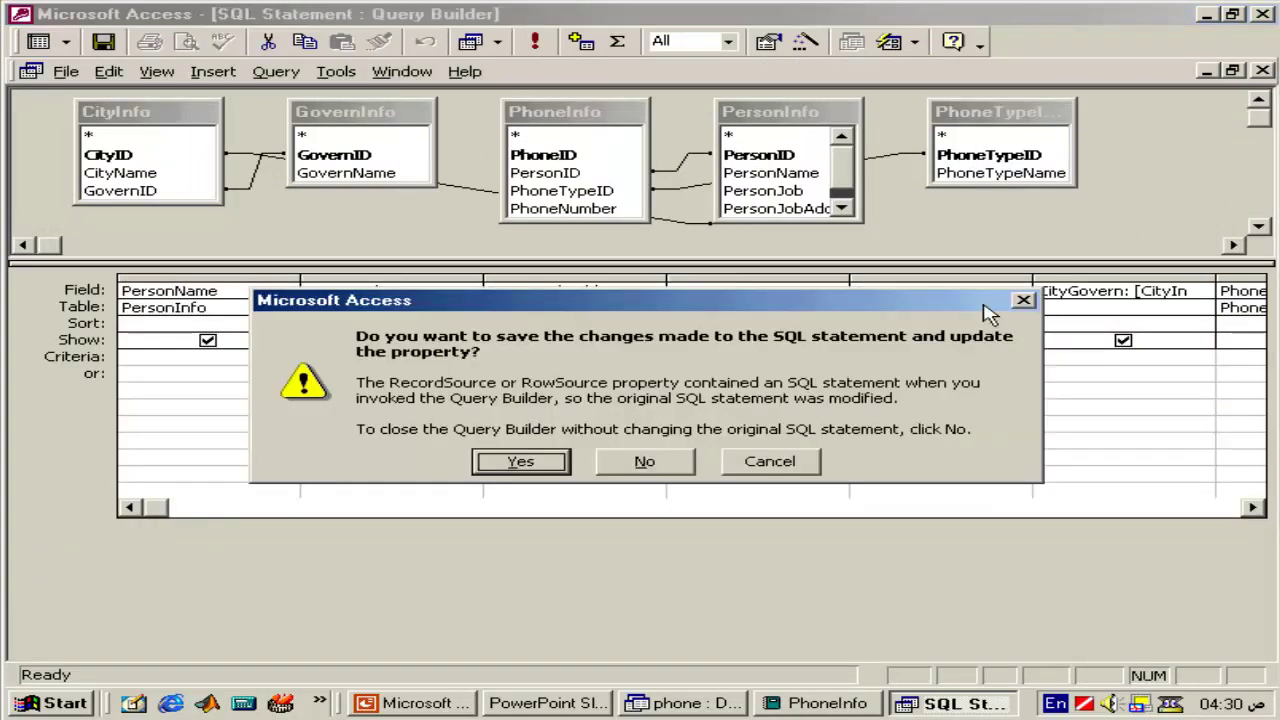
left_click(562, 464)
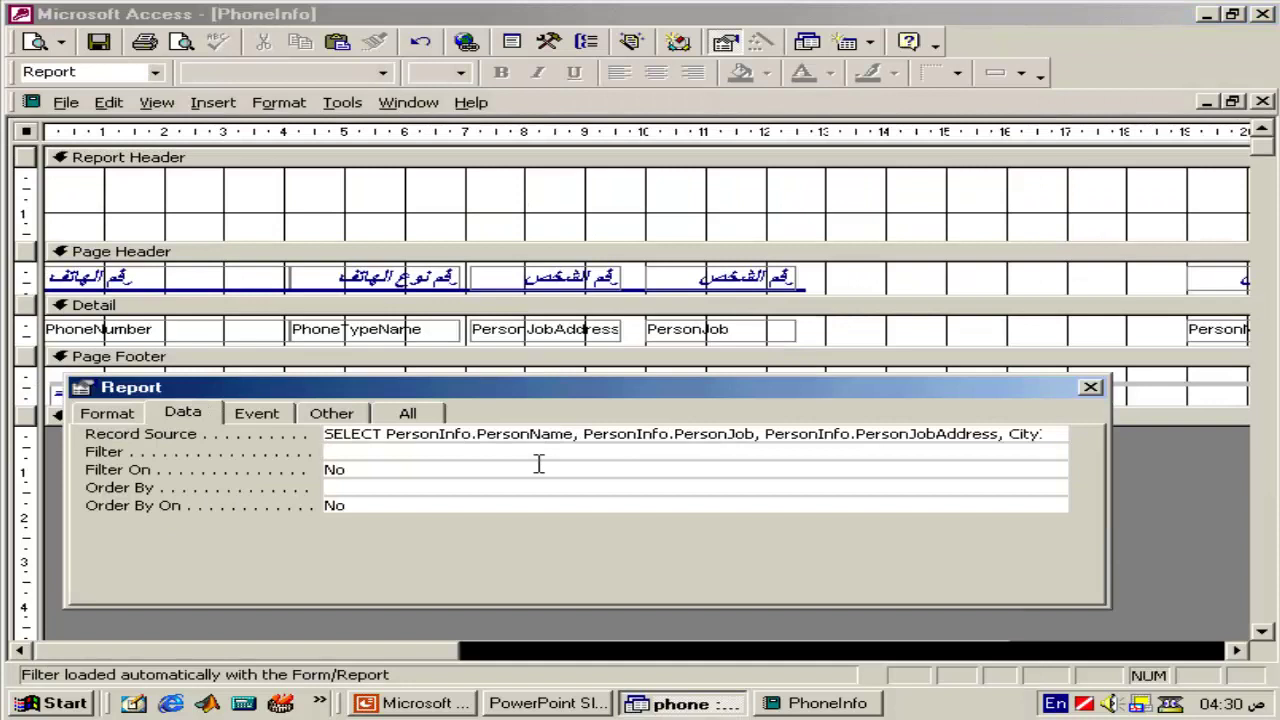
key("Down")
- Preview the report with no PhoneID value at full size, then return to Design View
left_click(35, 41)
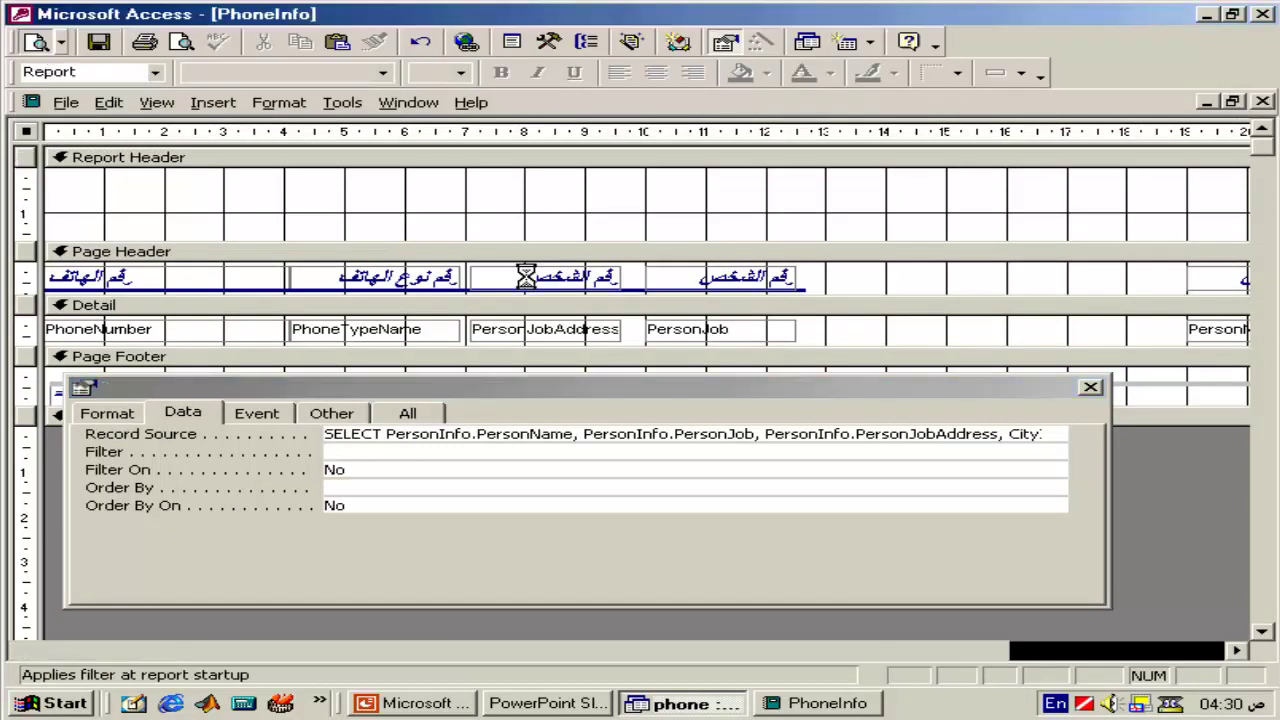
left_click(655, 294)
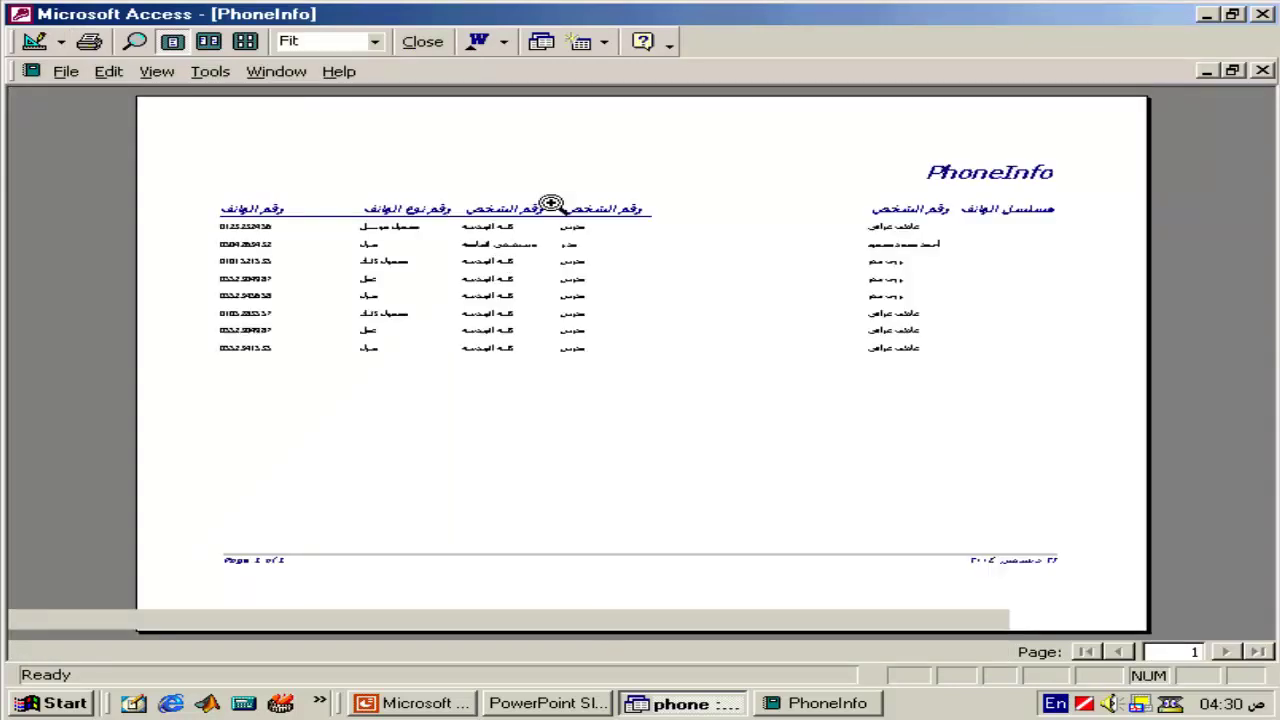
left_click(551, 203)
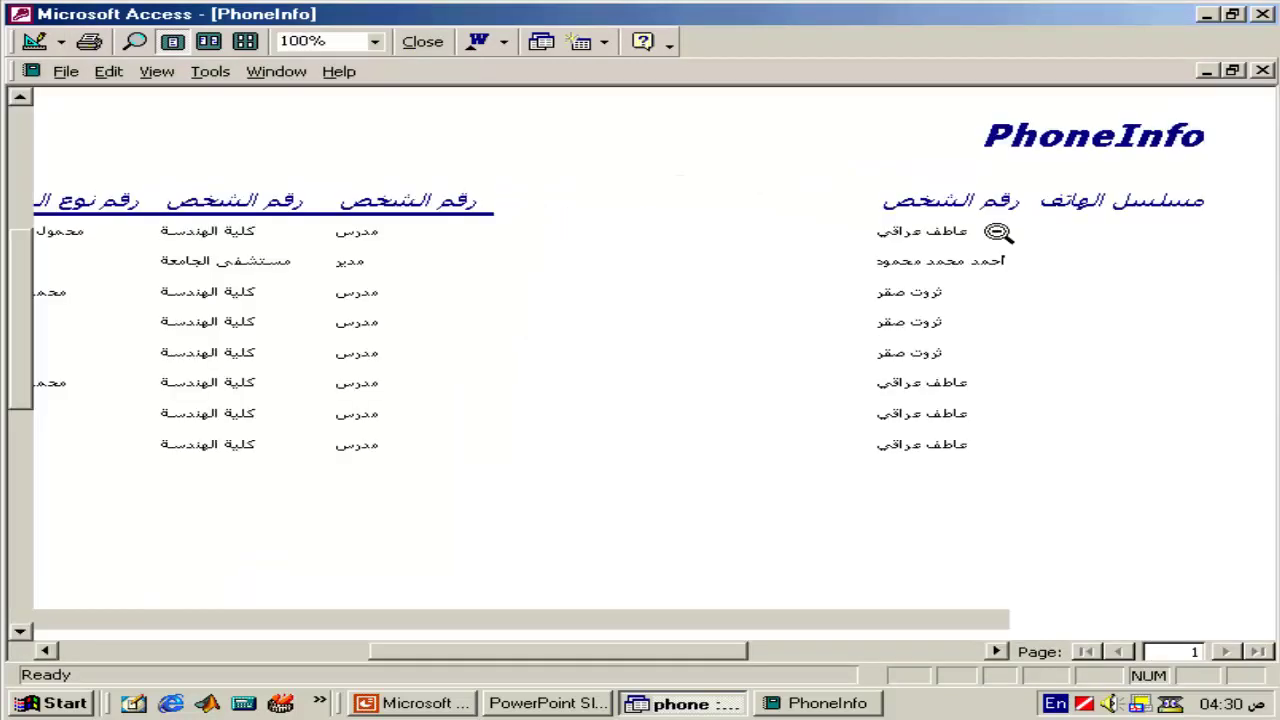
right_click(572, 265)
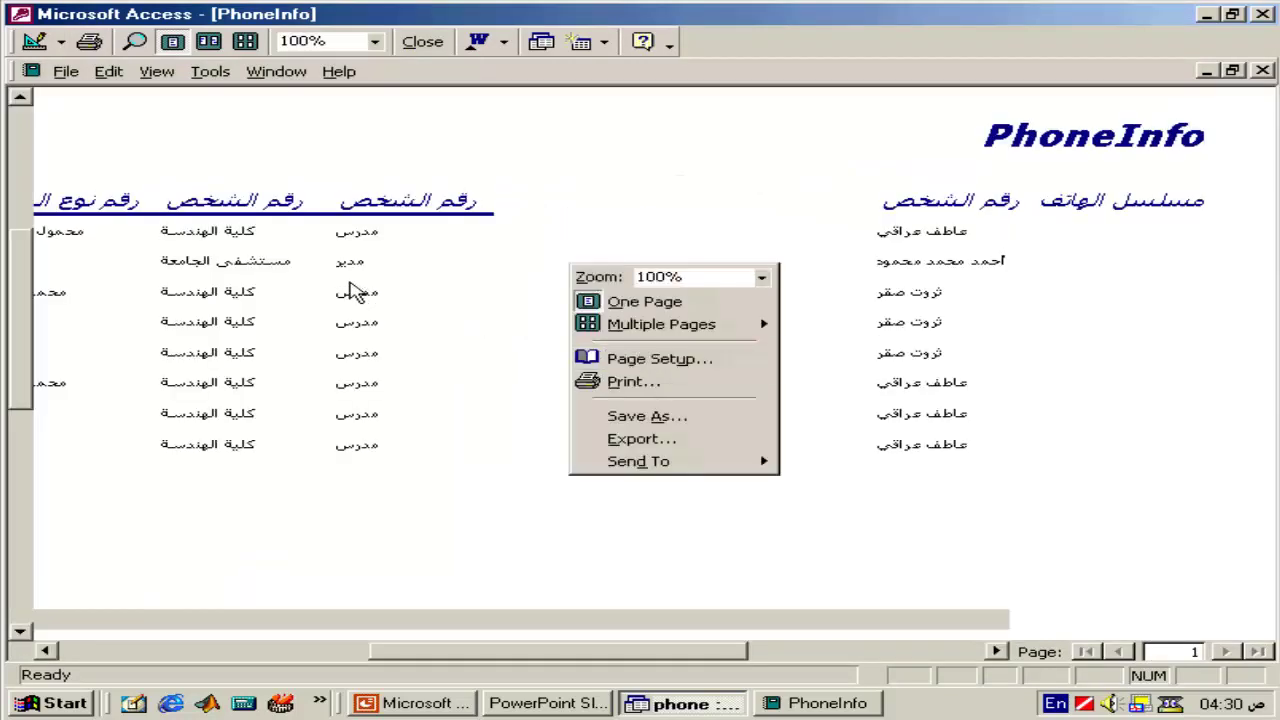
left_click(352, 288)
left_click(35, 41)
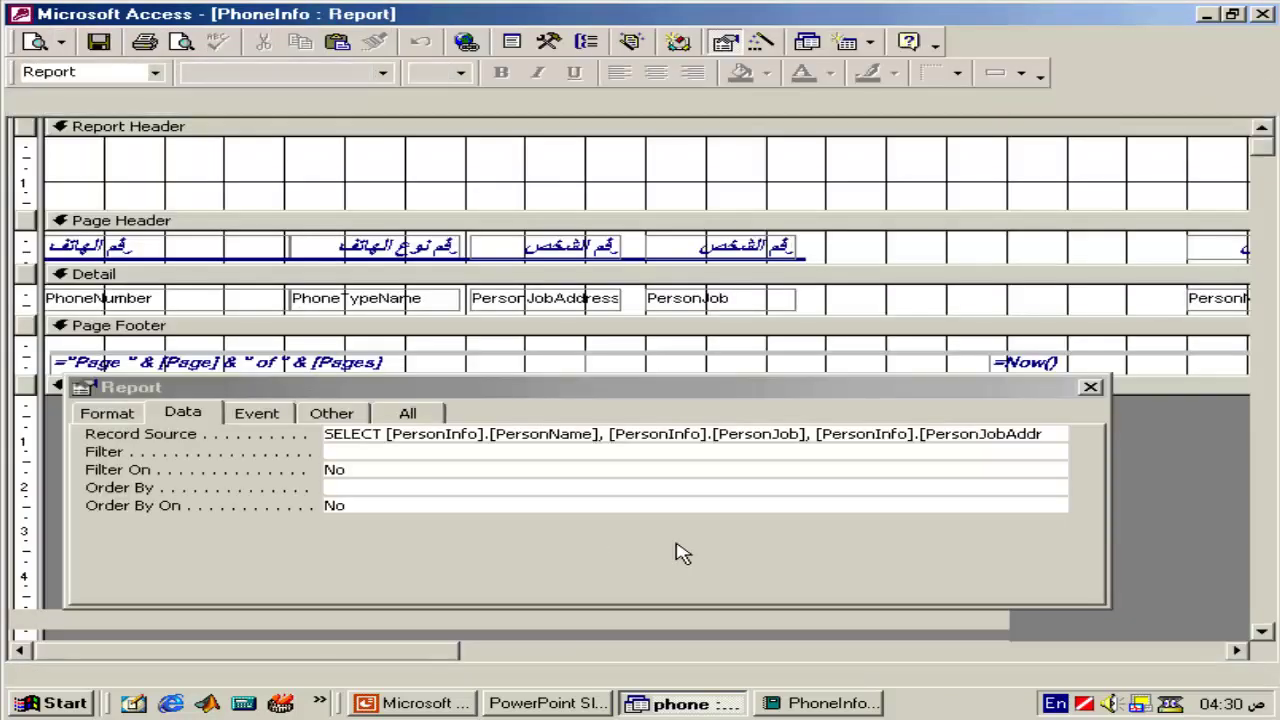
- Replace the PersonID column in the source query with PhoneID from PhoneInfo and save the SQL
left_click(1055, 434)
left_click(1079, 432)
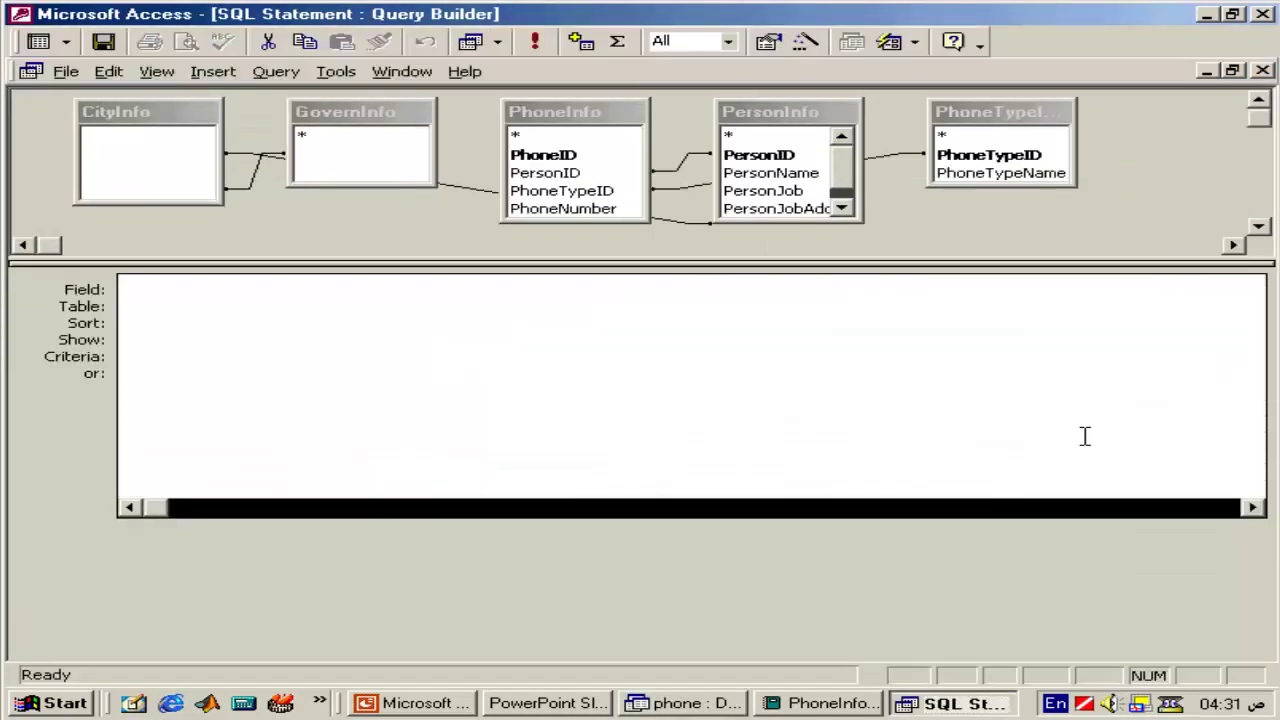
left_click(1253, 509)
left_click(1253, 509)
left_click(1253, 509)
left_click(1253, 509)
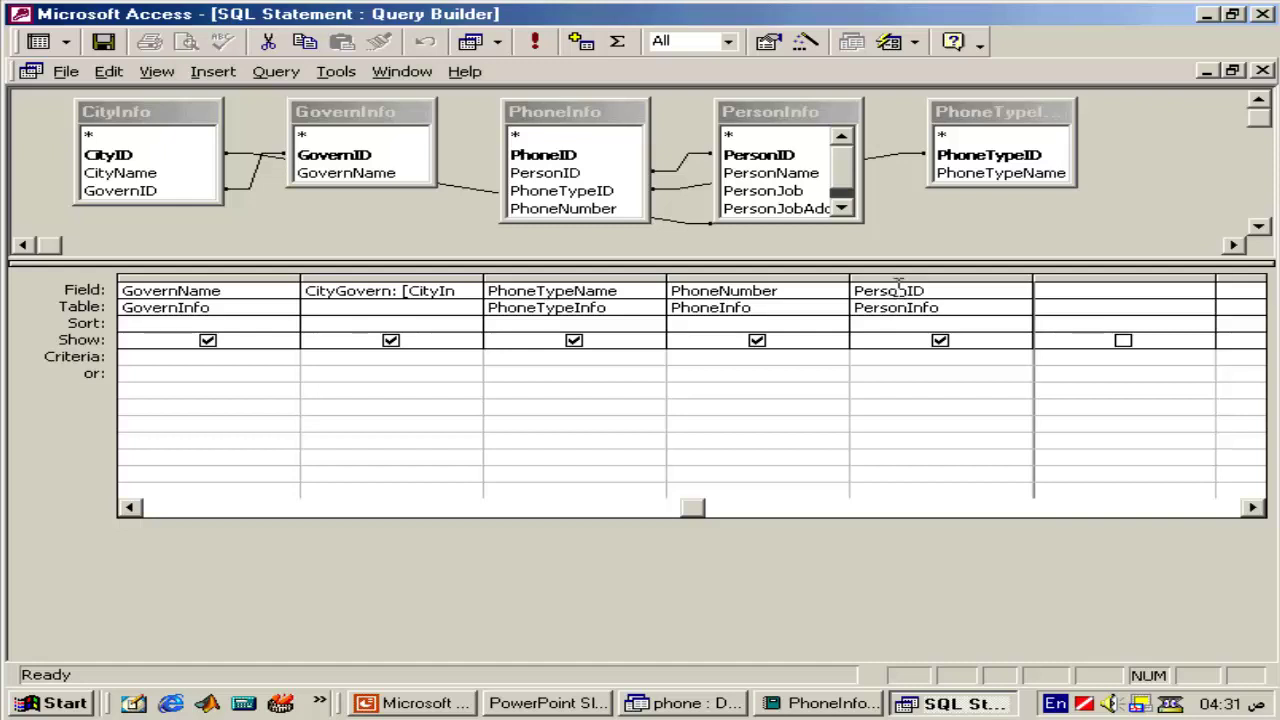
left_click(902, 280)
key("Delete")
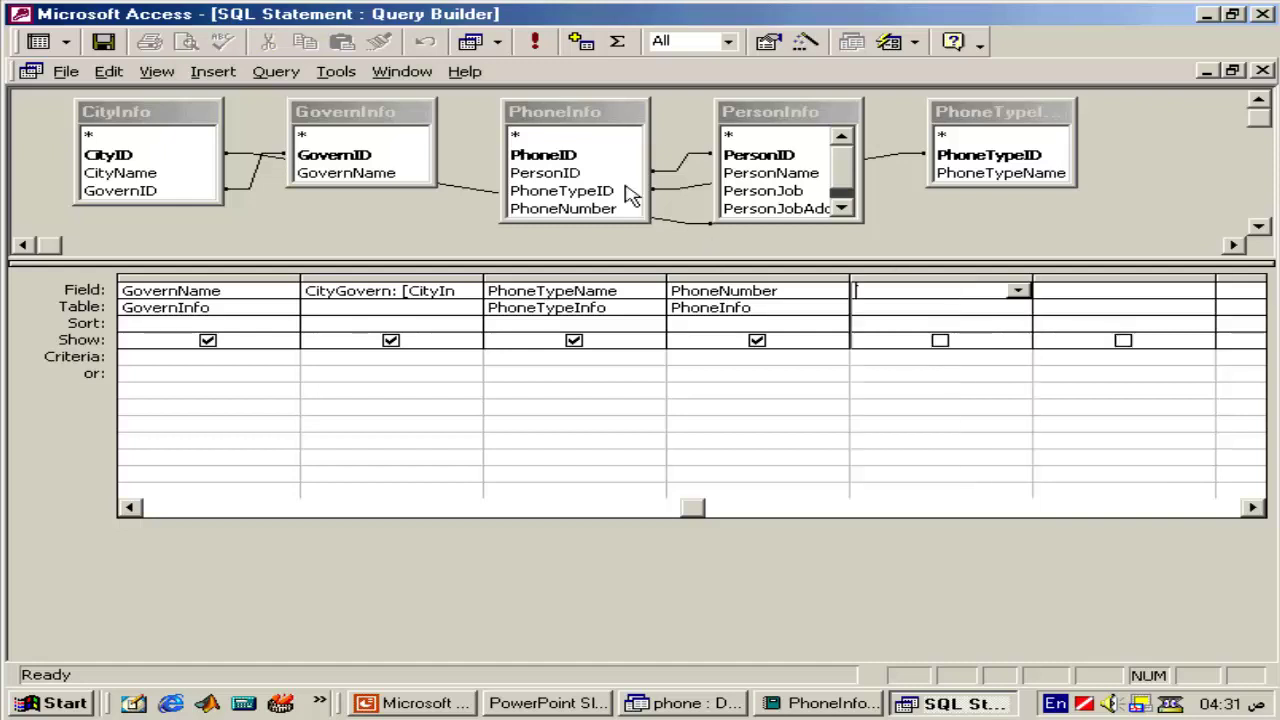
double_click(589, 160)
left_click(1263, 70)
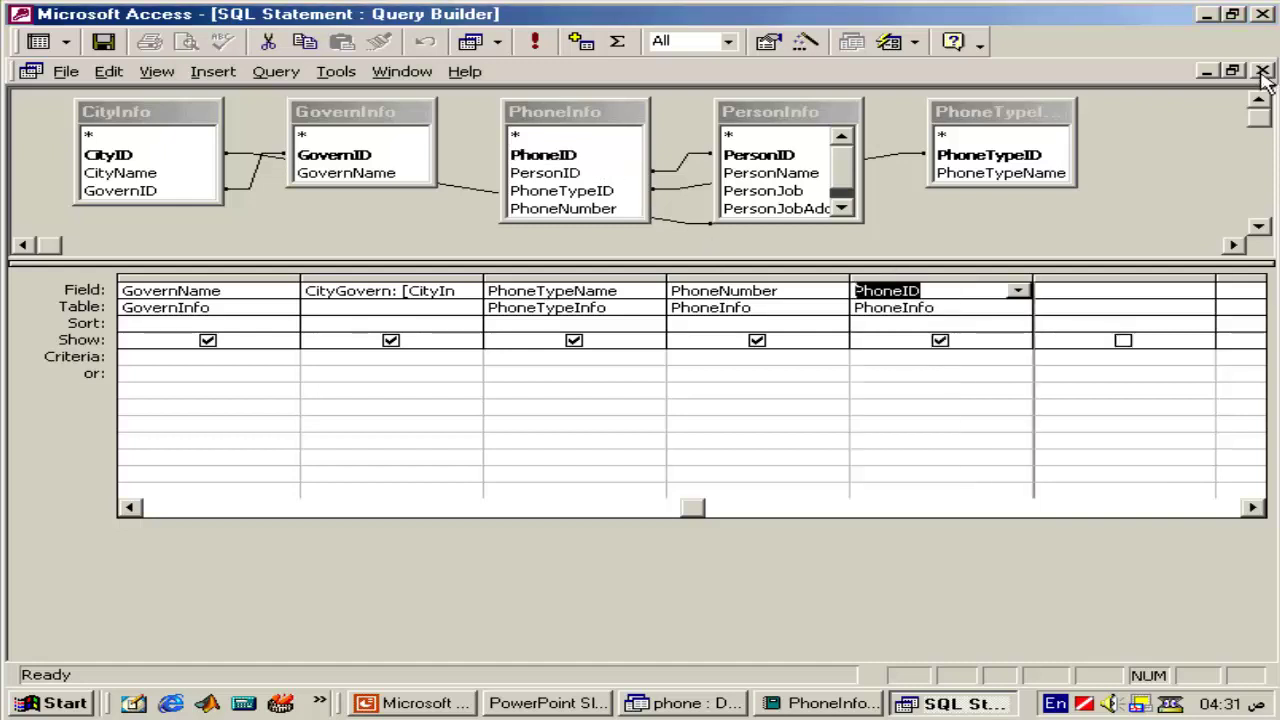
key("Return")
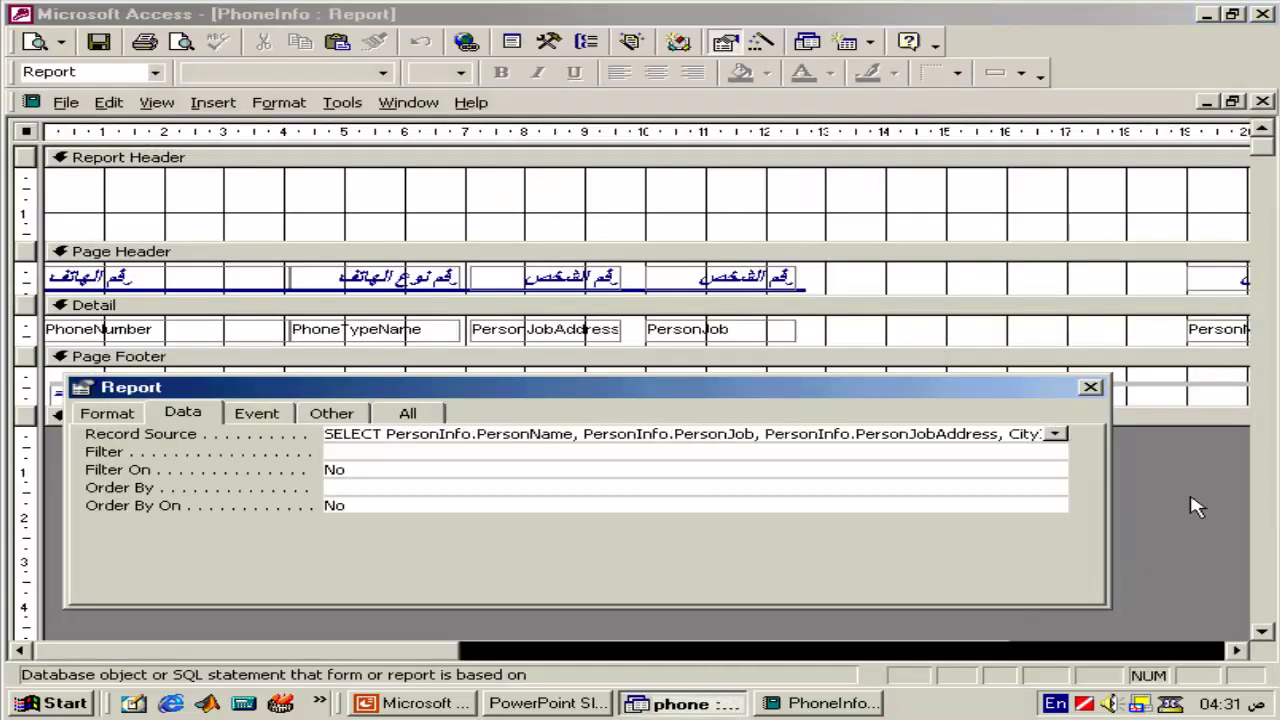
left_click(1195, 508)
left_click(1237, 650)
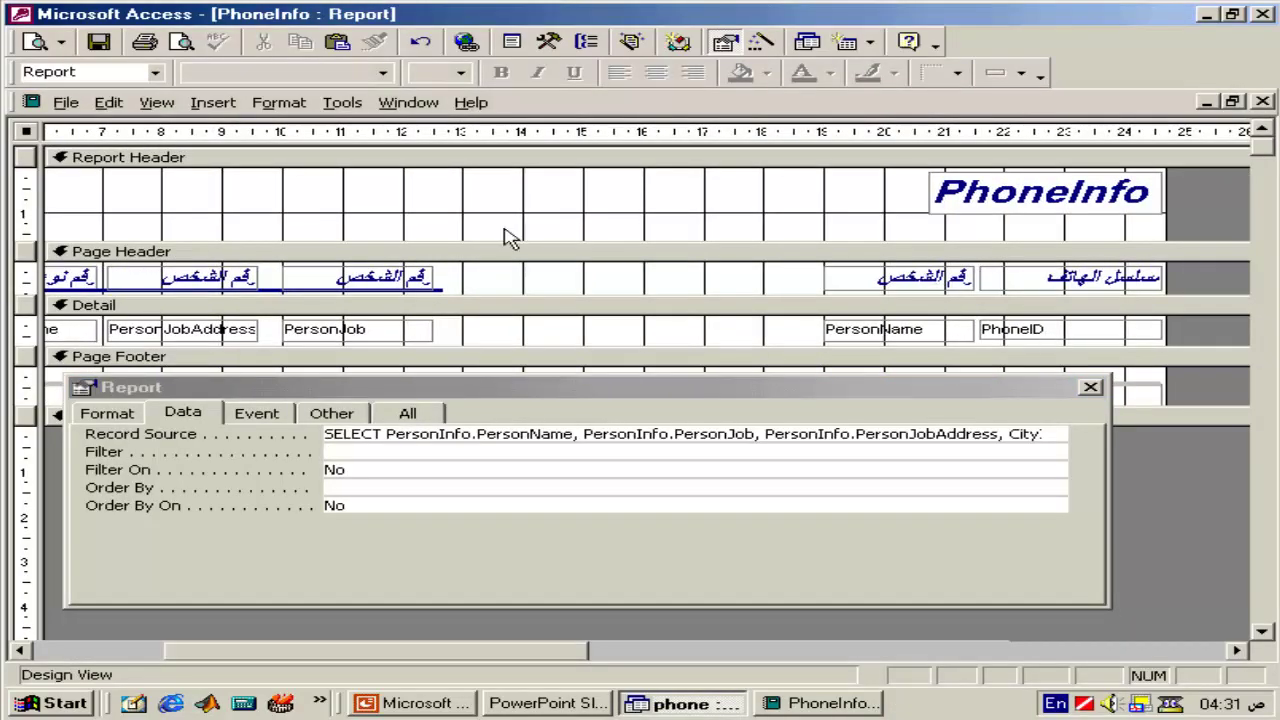
left_click(36, 41)
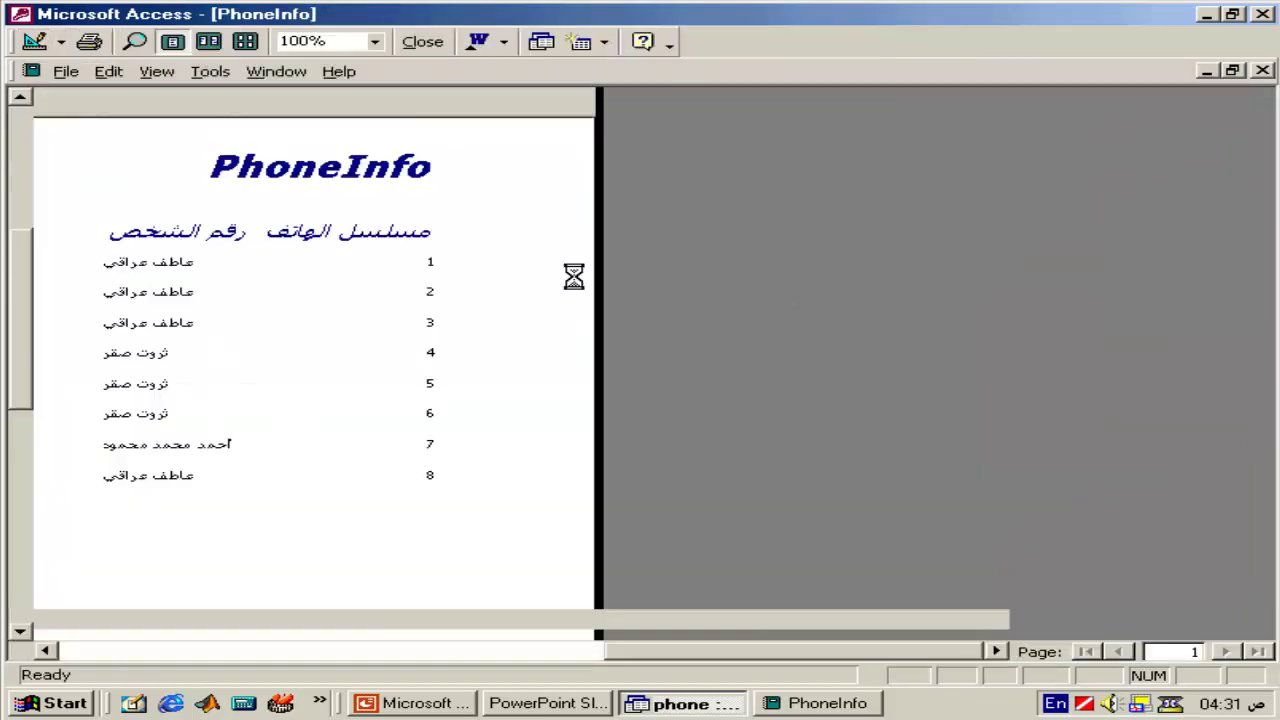
left_click(697, 228)
left_click(712, 228)
left_click(977, 245)
left_click(977, 245)
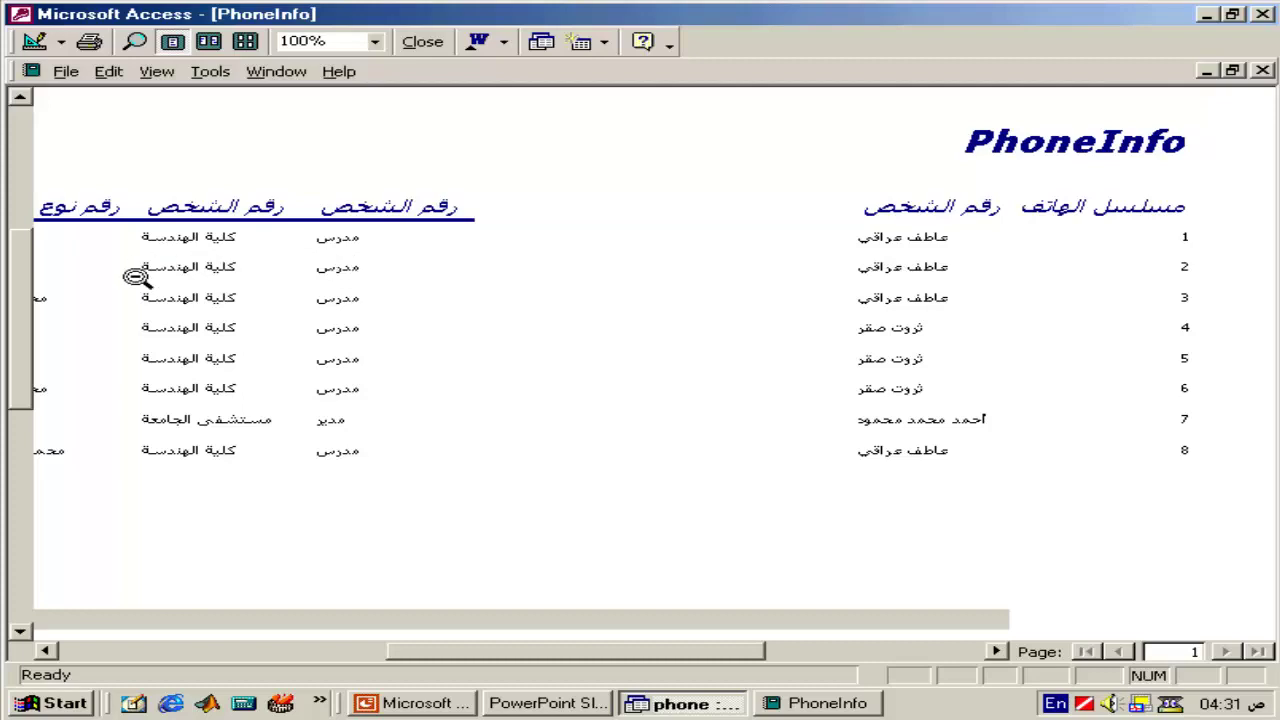
left_click(45, 651)
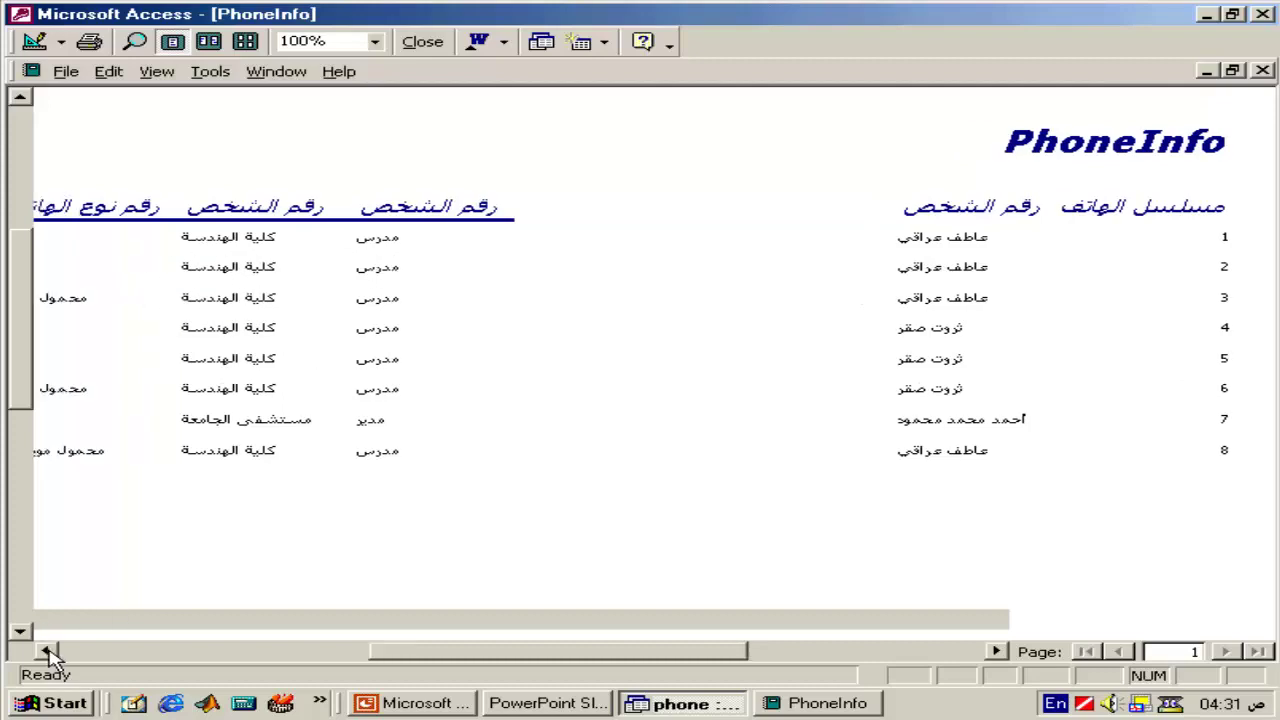
left_click(77, 651)
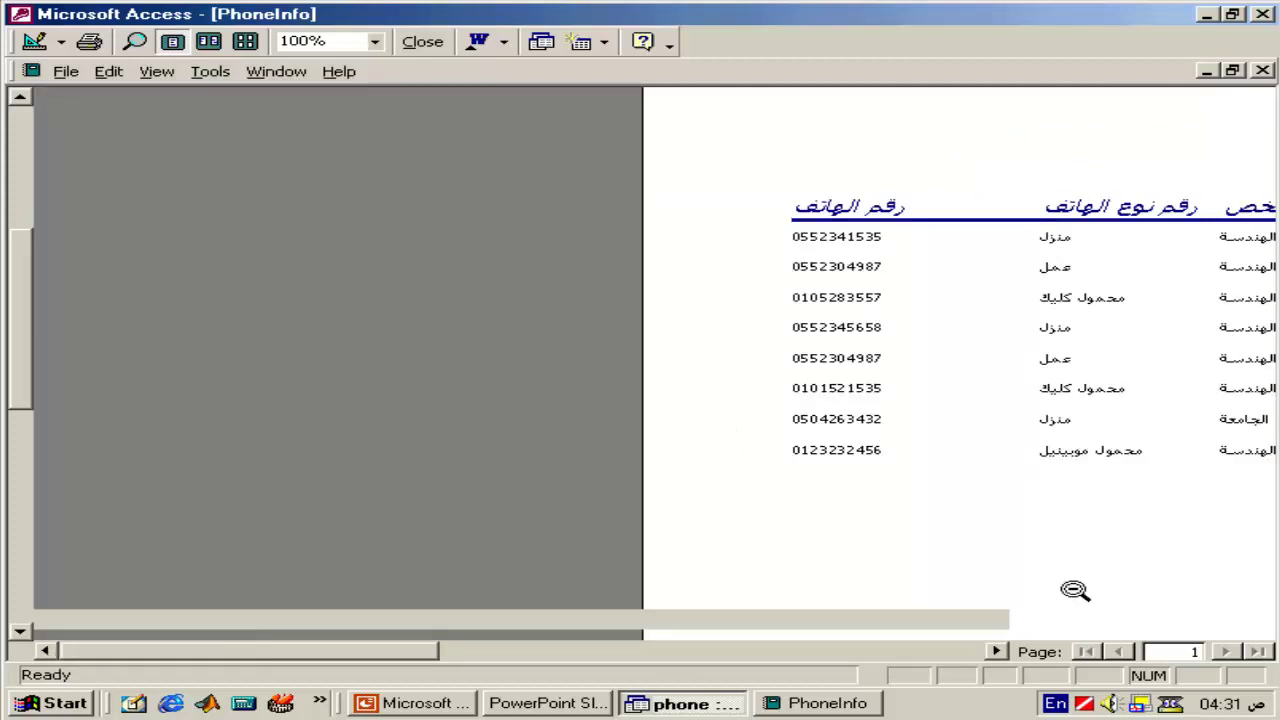
left_click(995, 655)
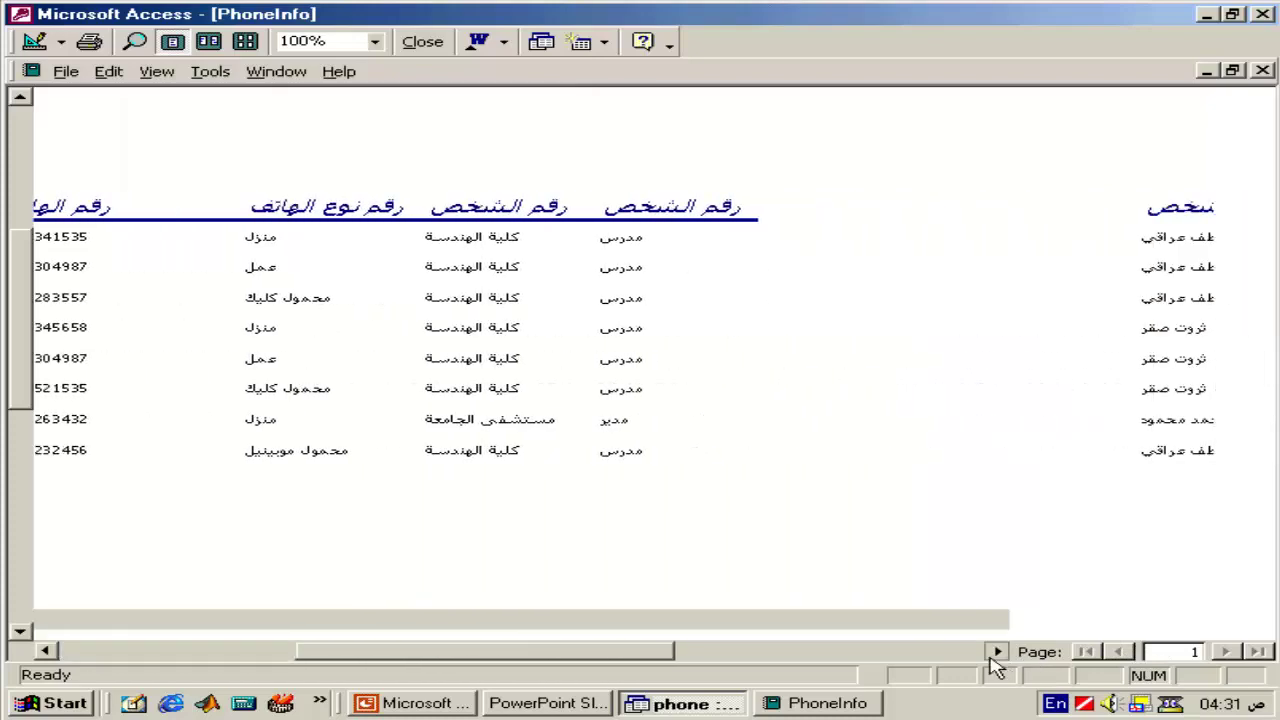
left_click(995, 655)
left_click(995, 655)
left_click(995, 655)
left_click(995, 655)
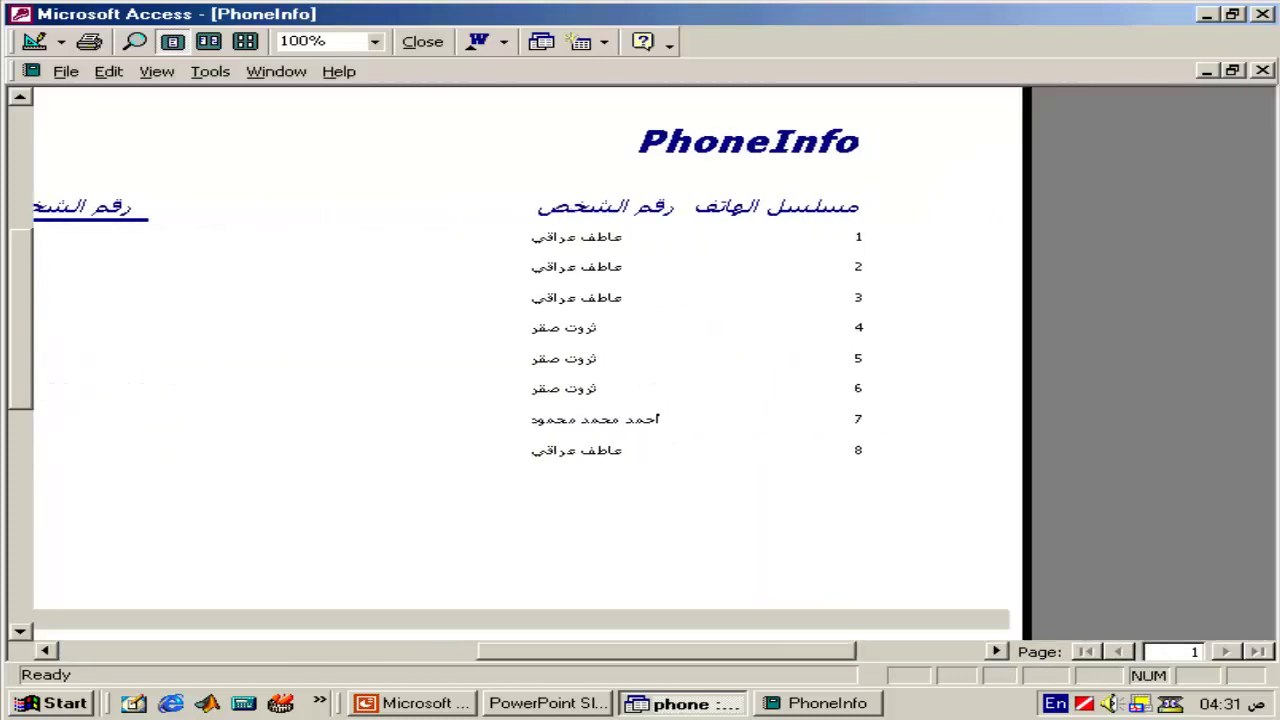
left_click(58, 47)
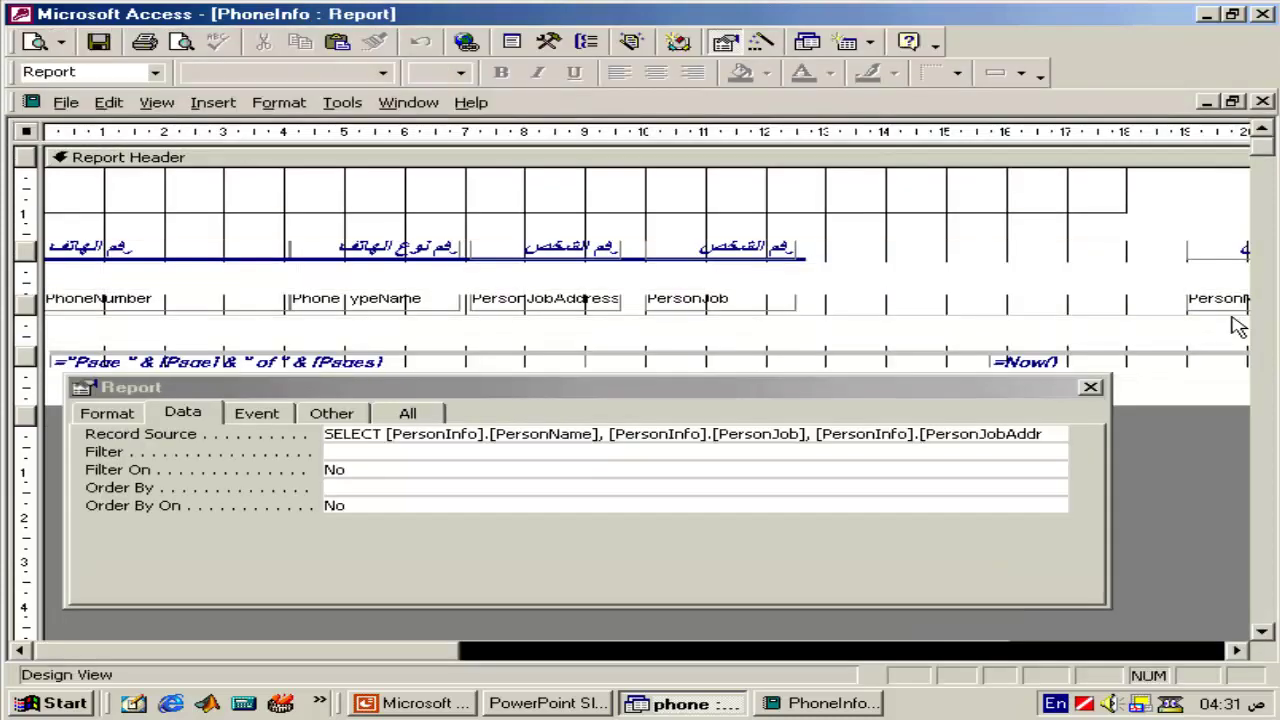
- Delete the PhoneID field and its column heading from the report
left_click(1238, 650)
left_click(1238, 650)
left_click(1238, 650)
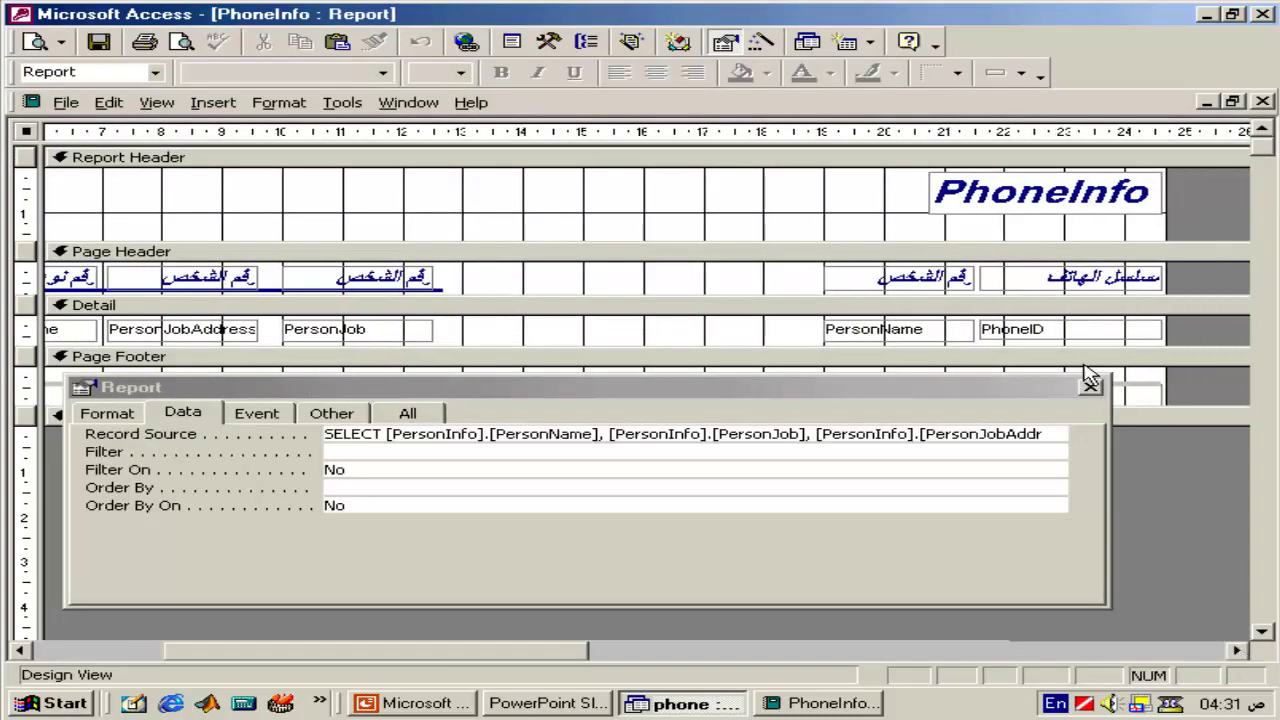
left_click(1063, 330)
left_click(1063, 285, "shift")
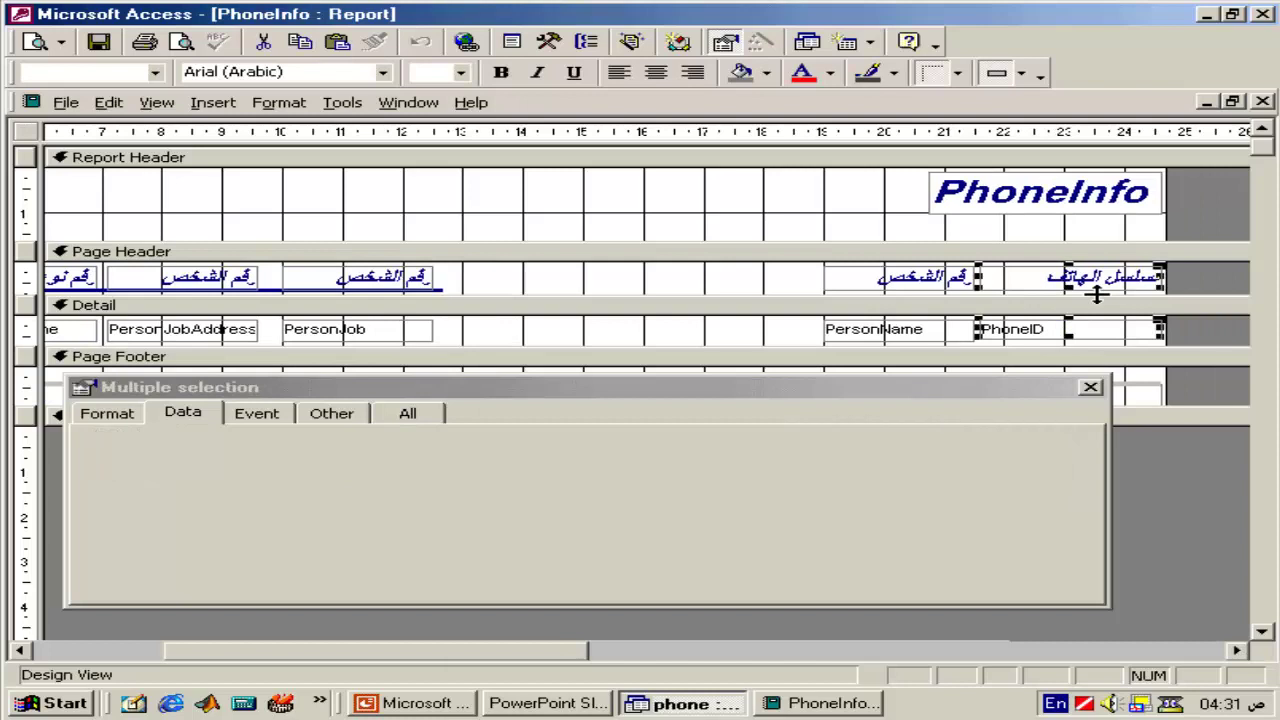
key("Delete")
- Move the PersonName column next to PersonJob and shift all columns toward the right
left_click_drag(1034, 271, 882, 320)
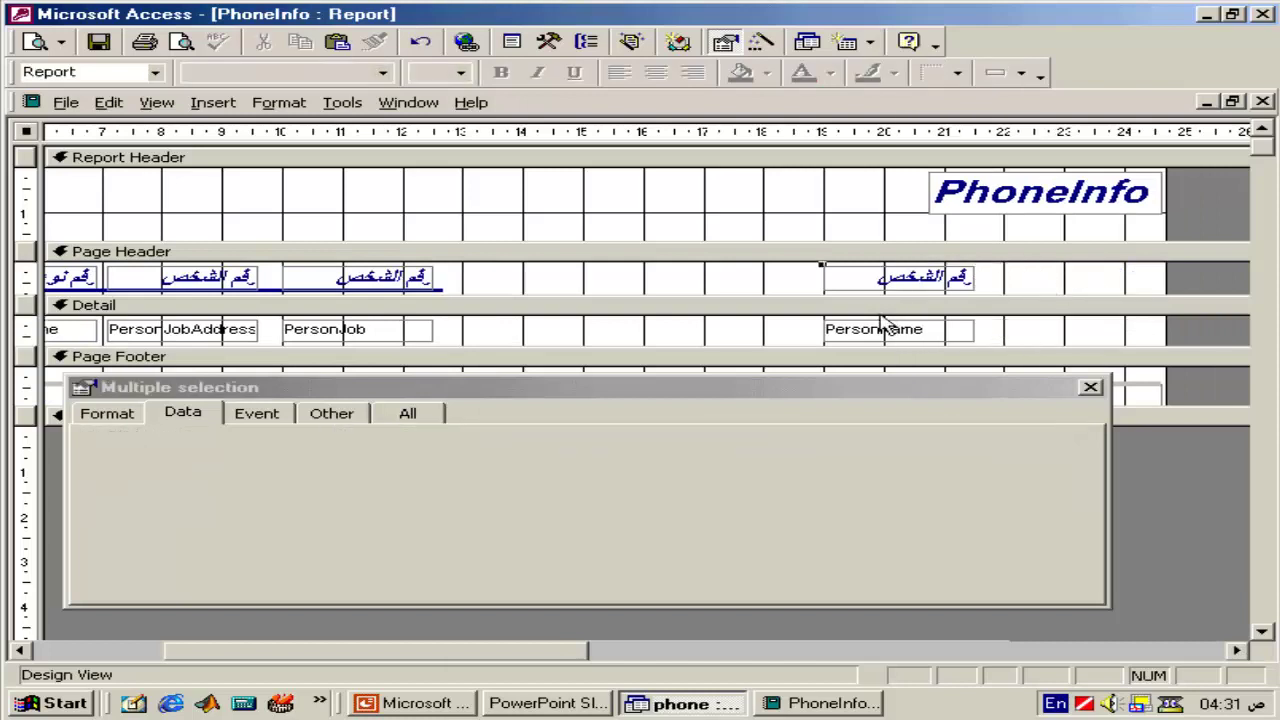
left_click_drag(874, 274, 489, 274)
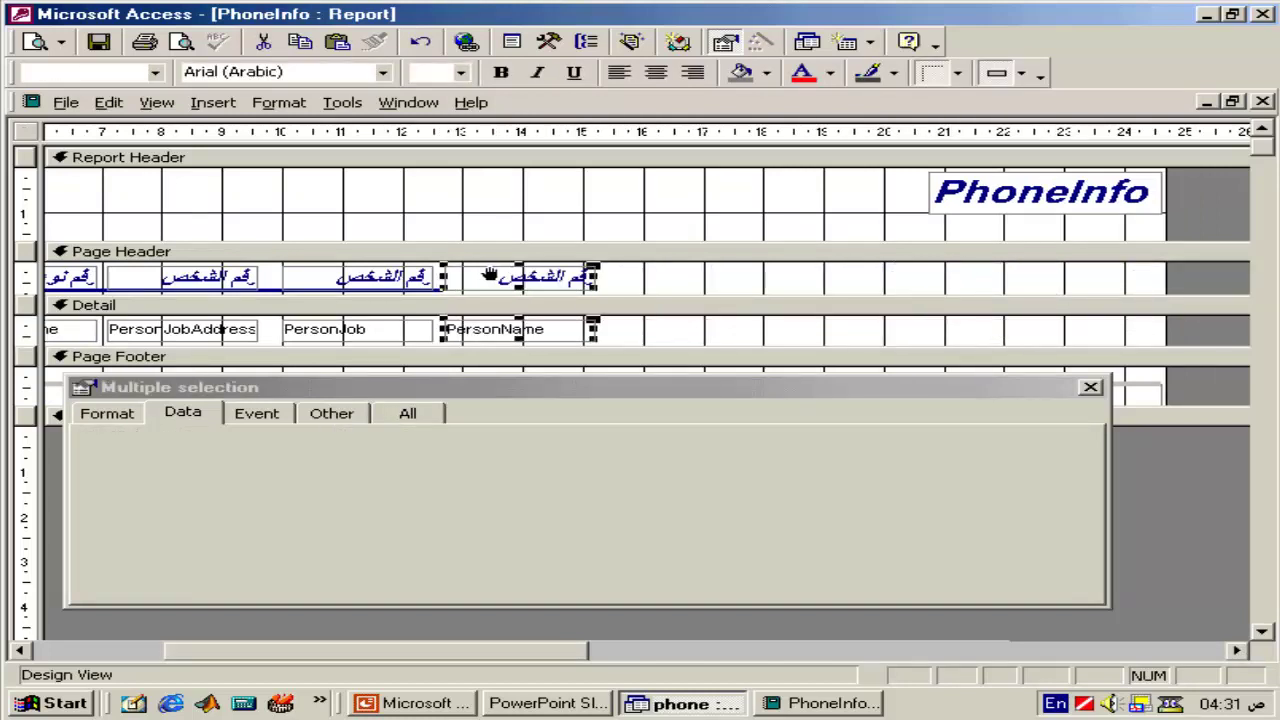
left_click_drag(660, 277, 14, 347)
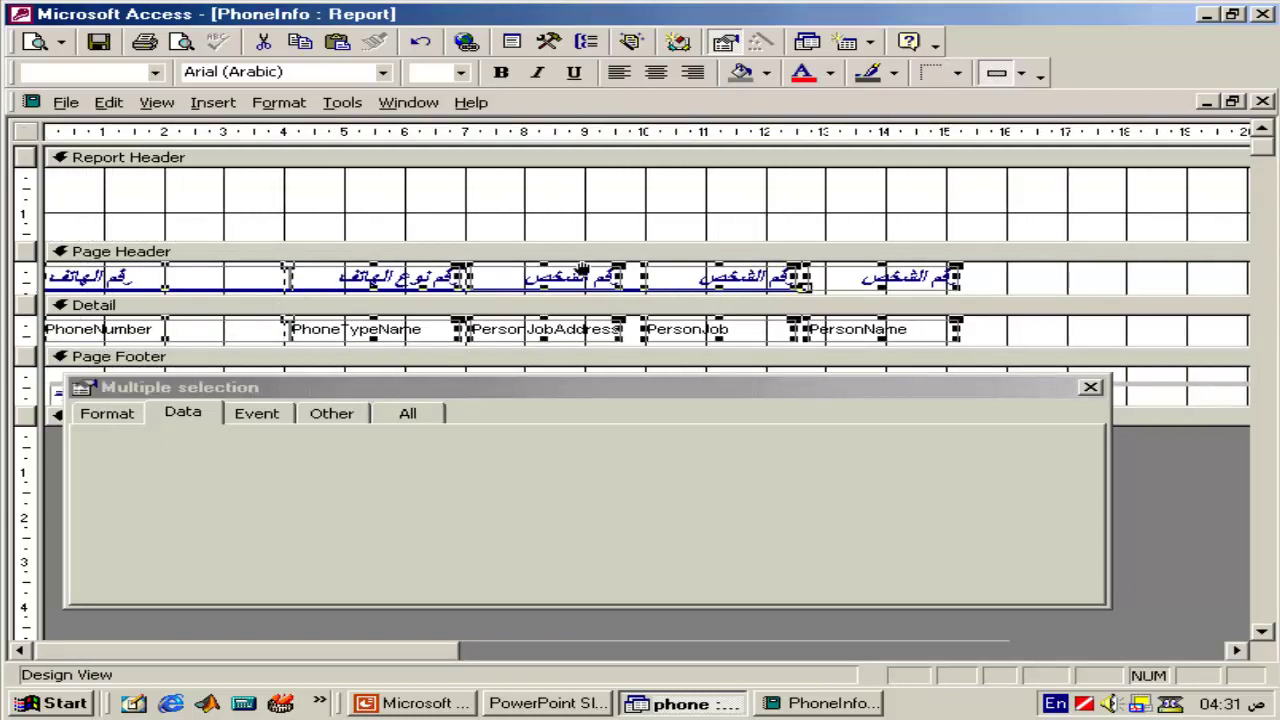
mouse_move(666, 284)
left_mouse_down()
mouse_move(1274, 278)
mouse_move(841, 268)
left_mouse_up()
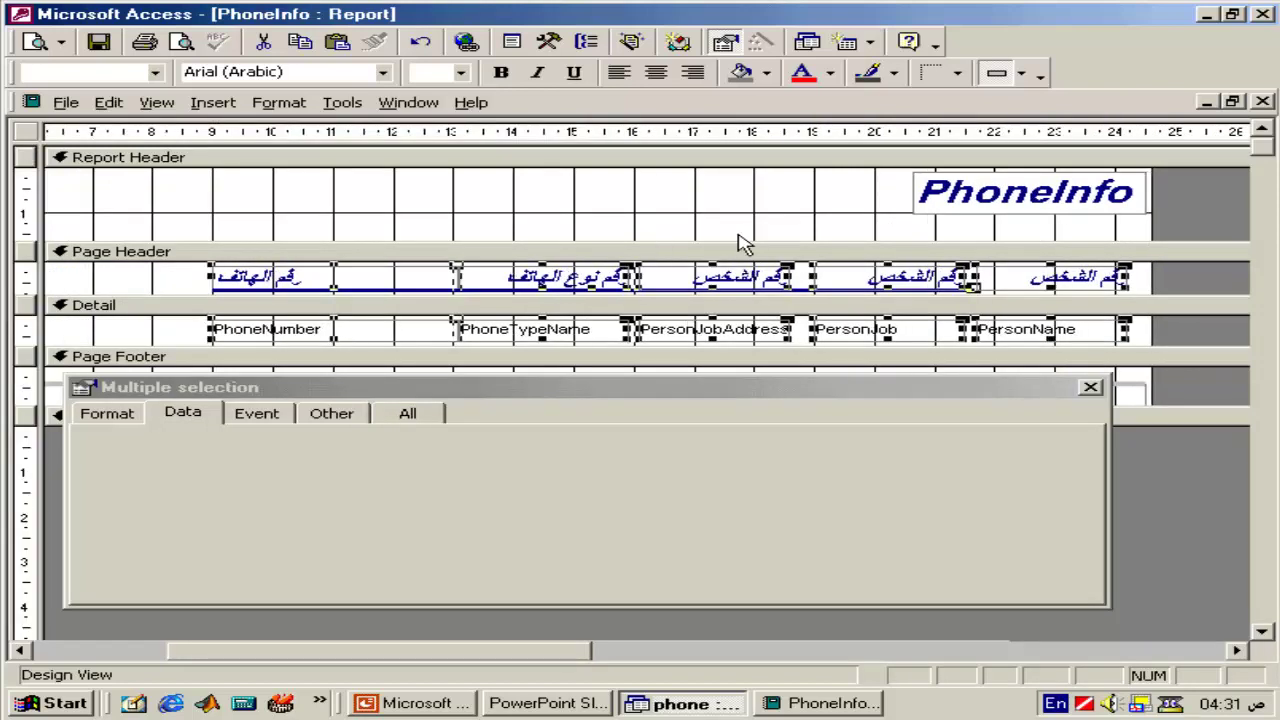
- Move the page-number footer box rightward and resize the page footer line
left_click(924, 208)
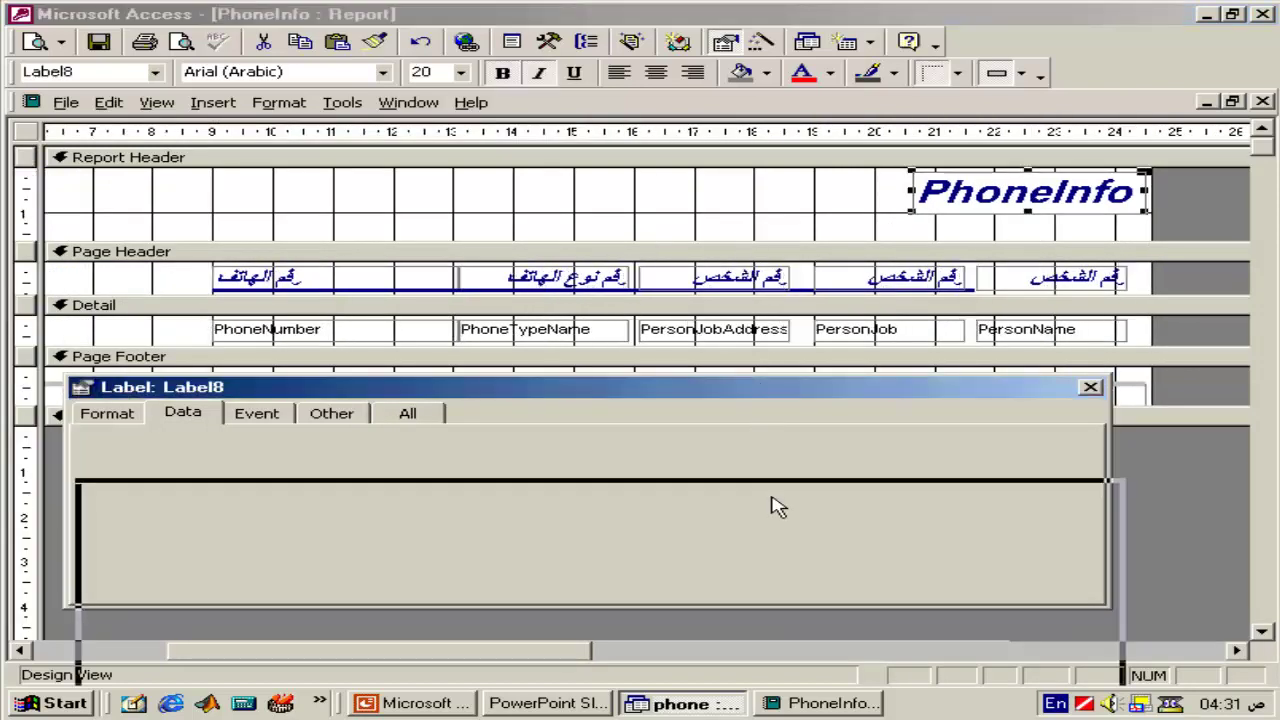
left_click_drag(760, 392, 773, 500)
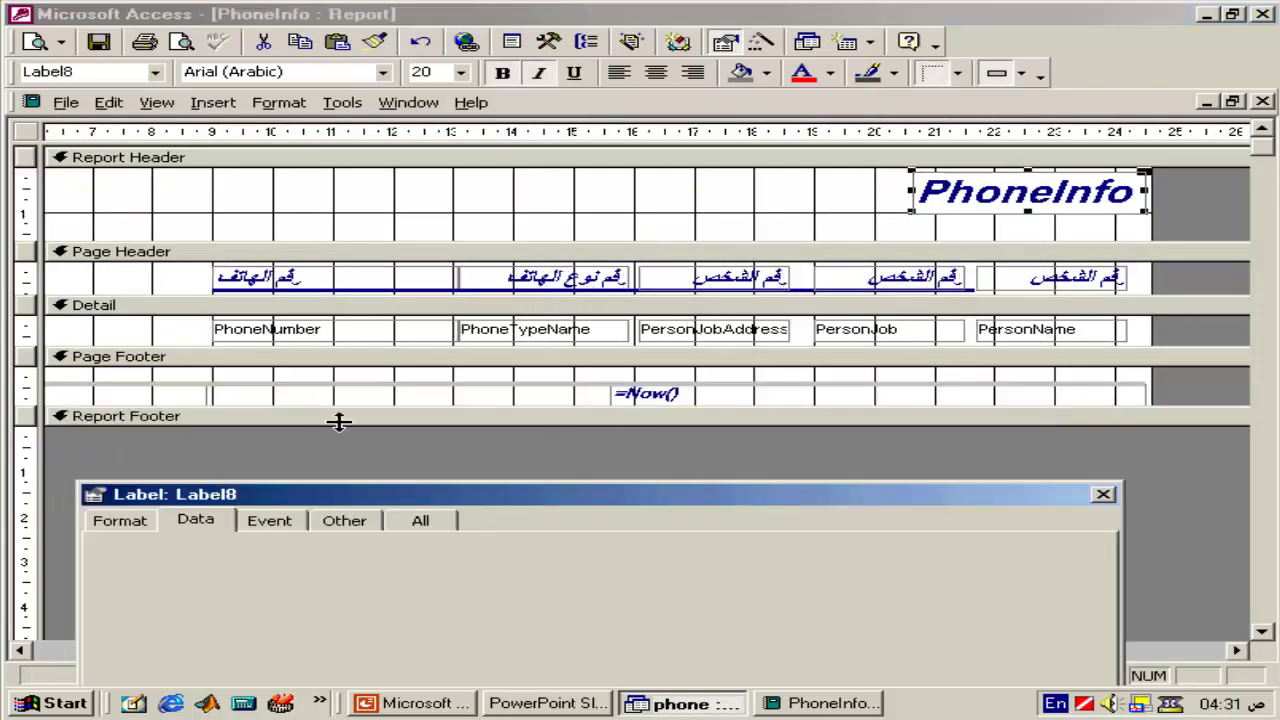
left_click(45, 650)
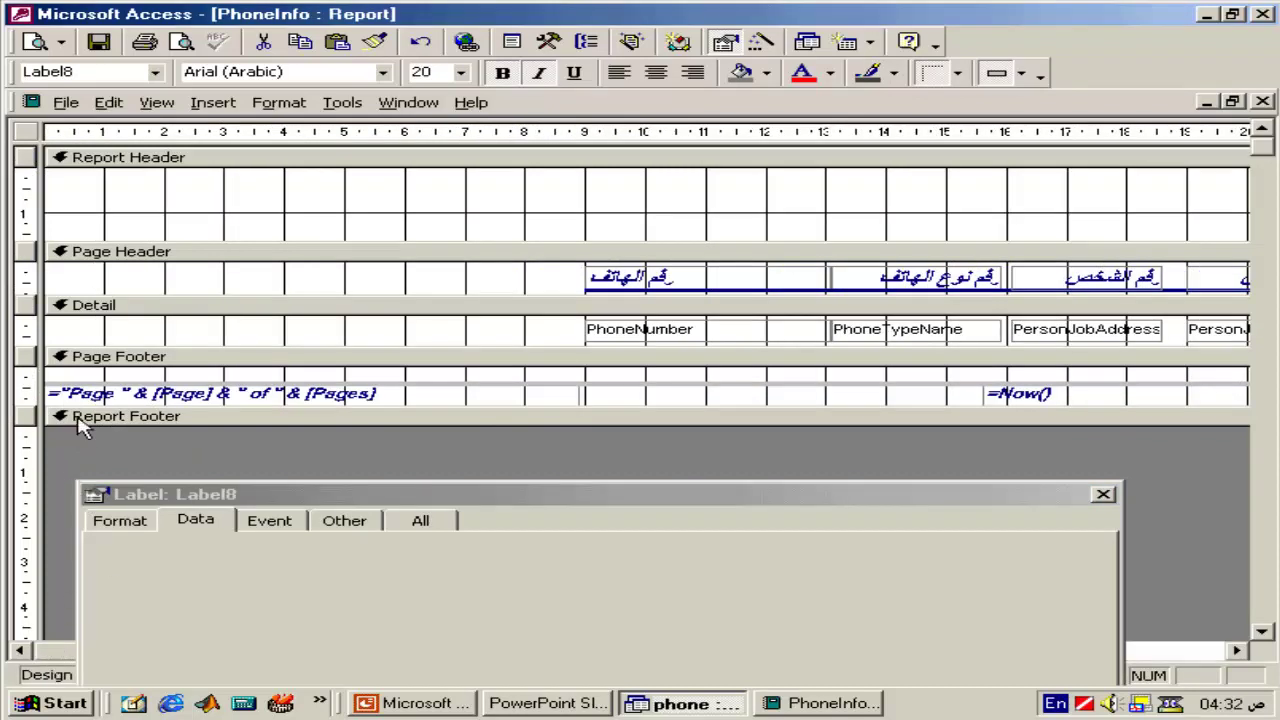
left_click_drag(85, 398, 378, 400)
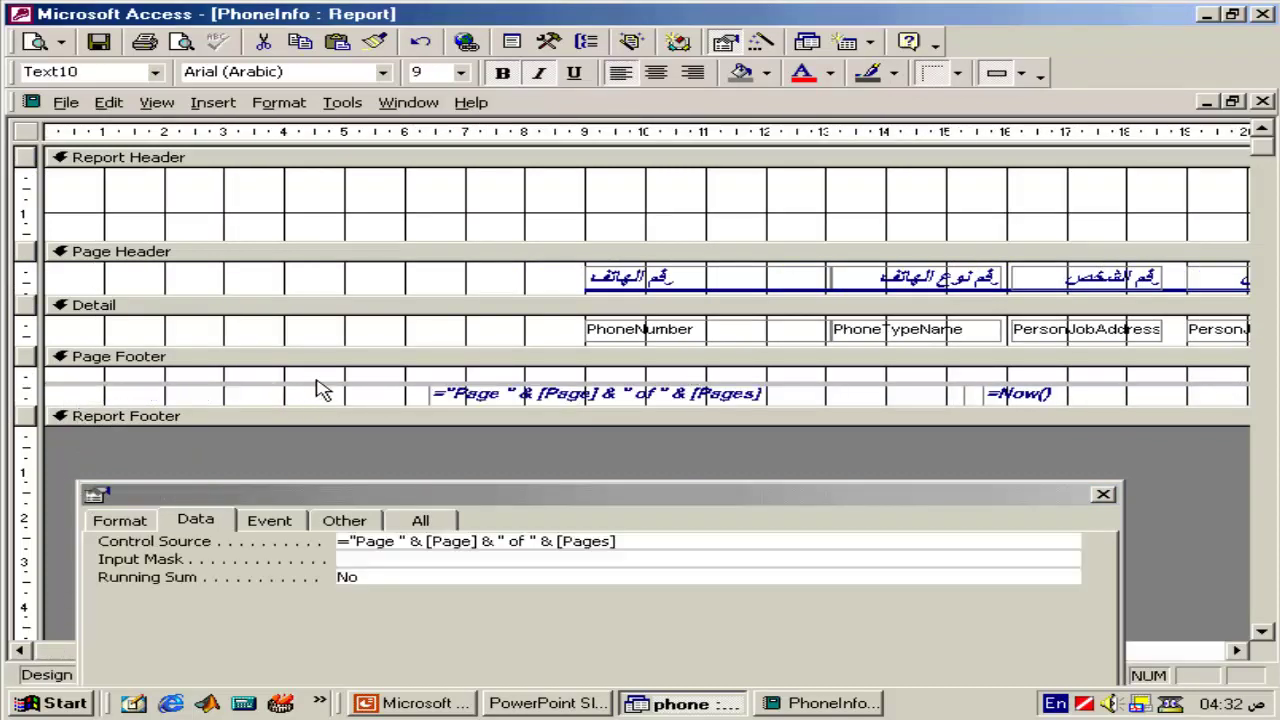
left_click(318, 382)
mouse_move(44, 379)
left_mouse_down()
mouse_move(50, 404)
mouse_move(388, 382)
left_mouse_up()
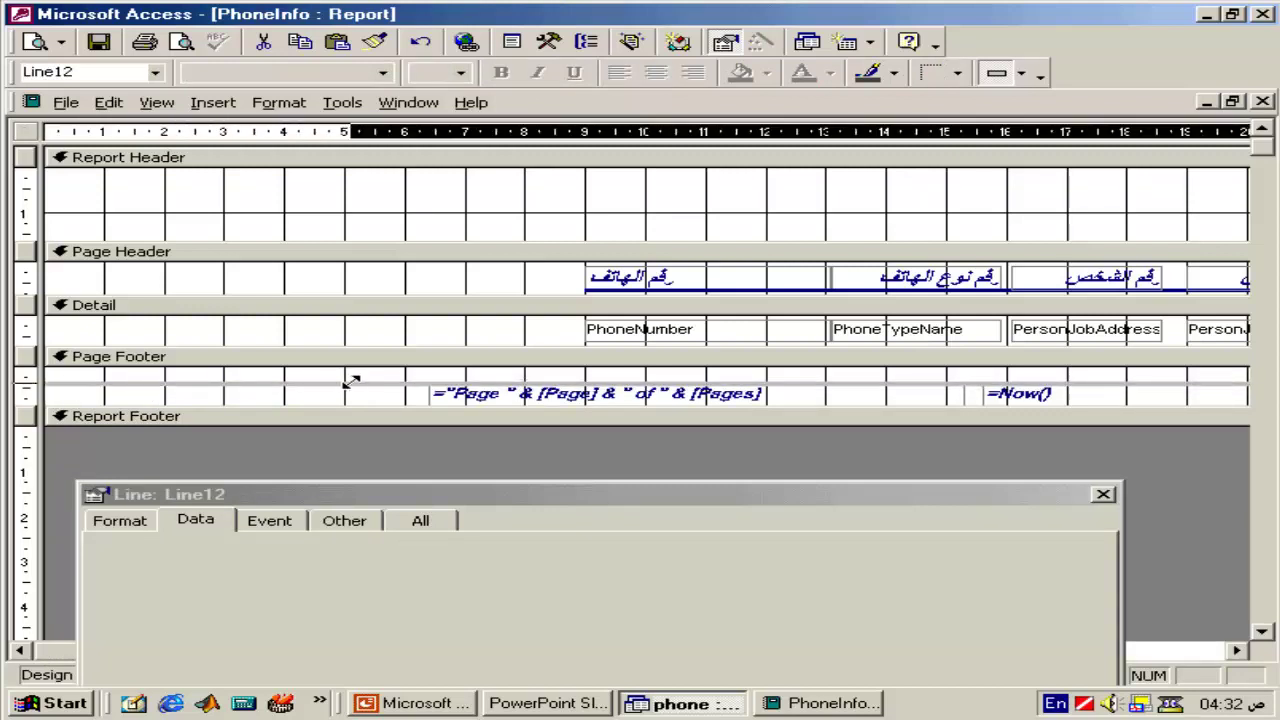
- Narrow the report to just past its fields and open its print preview
left_click(1195, 650)
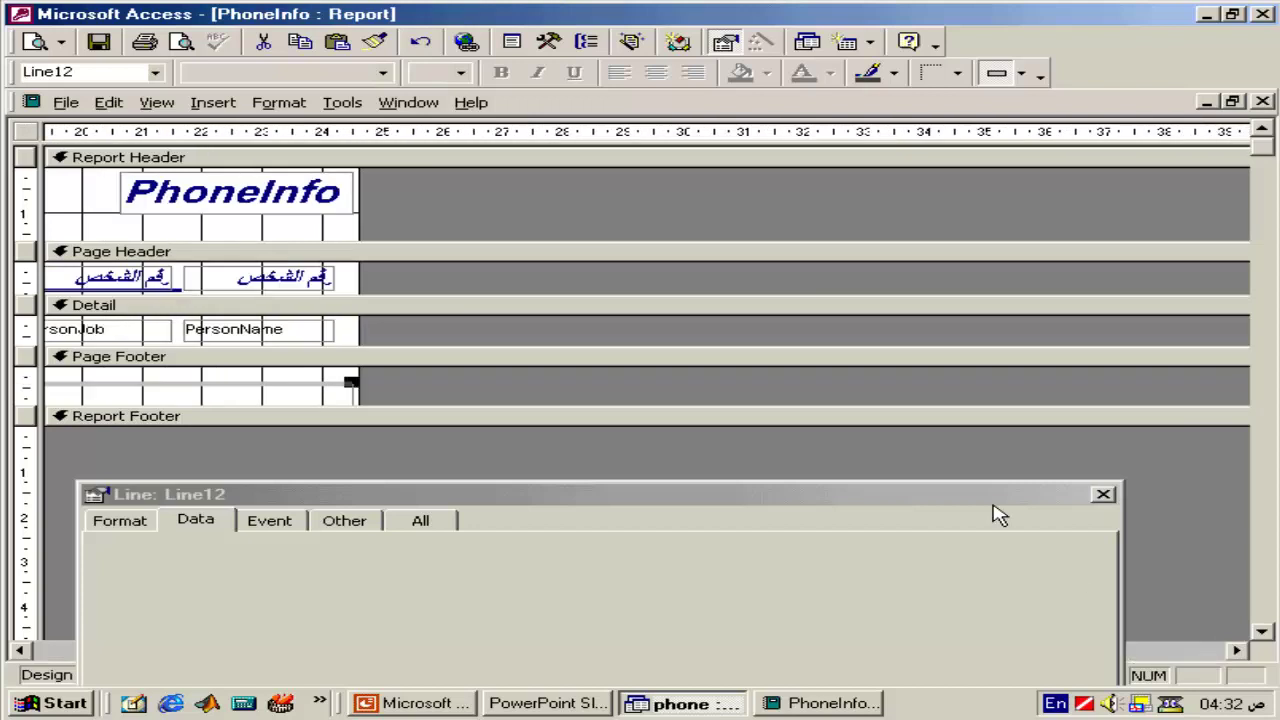
left_click_drag(358, 228, 124, 302)
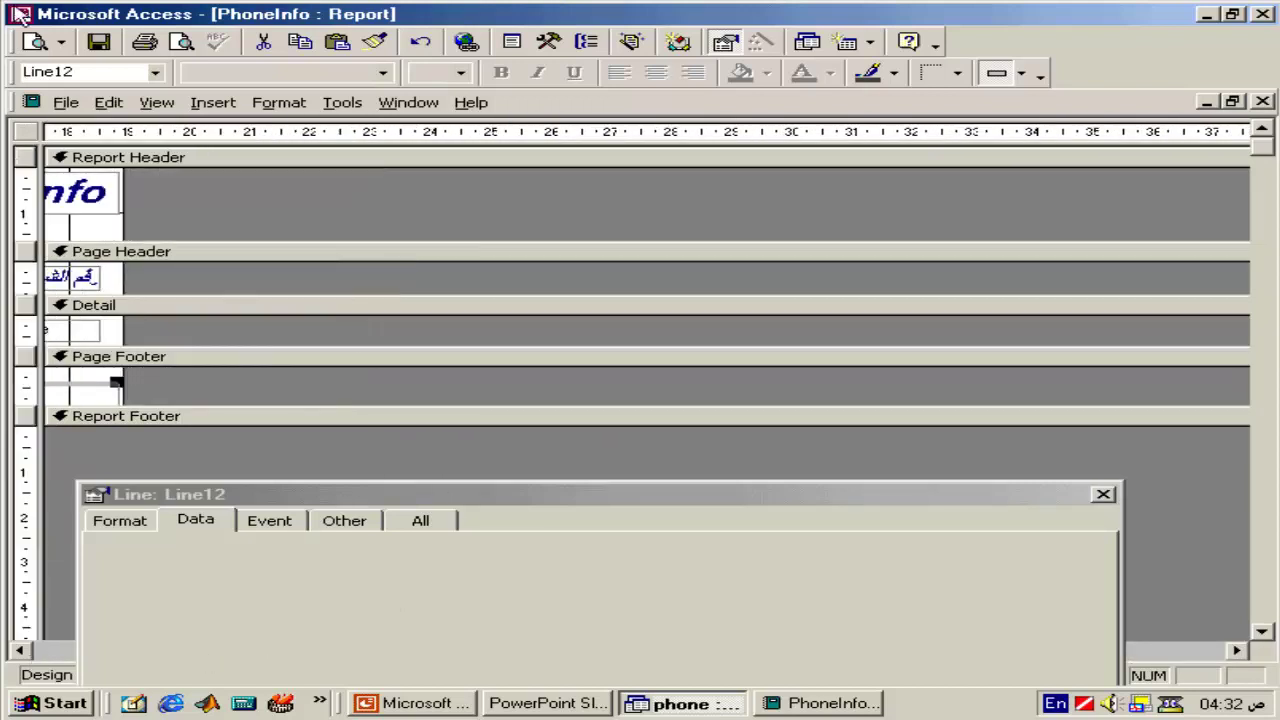
left_click(64, 44)
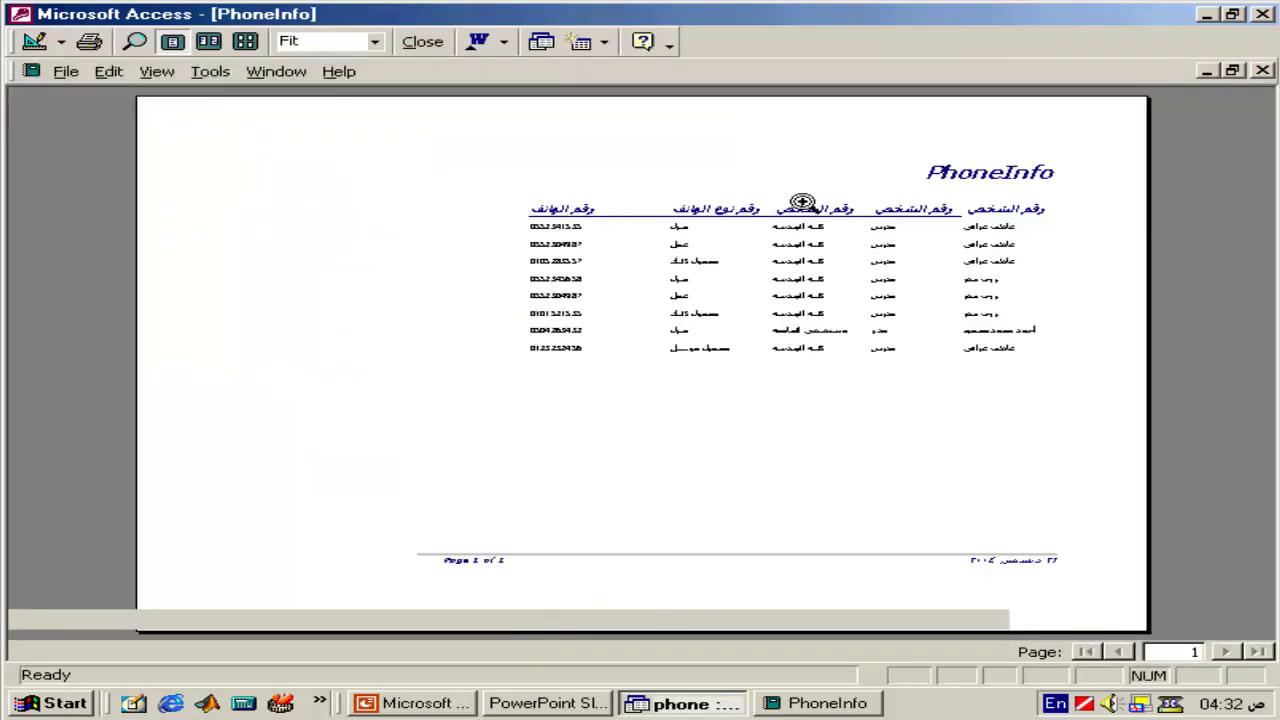
- View the print preview at 100% and return the report to Design View
left_click(802, 203)
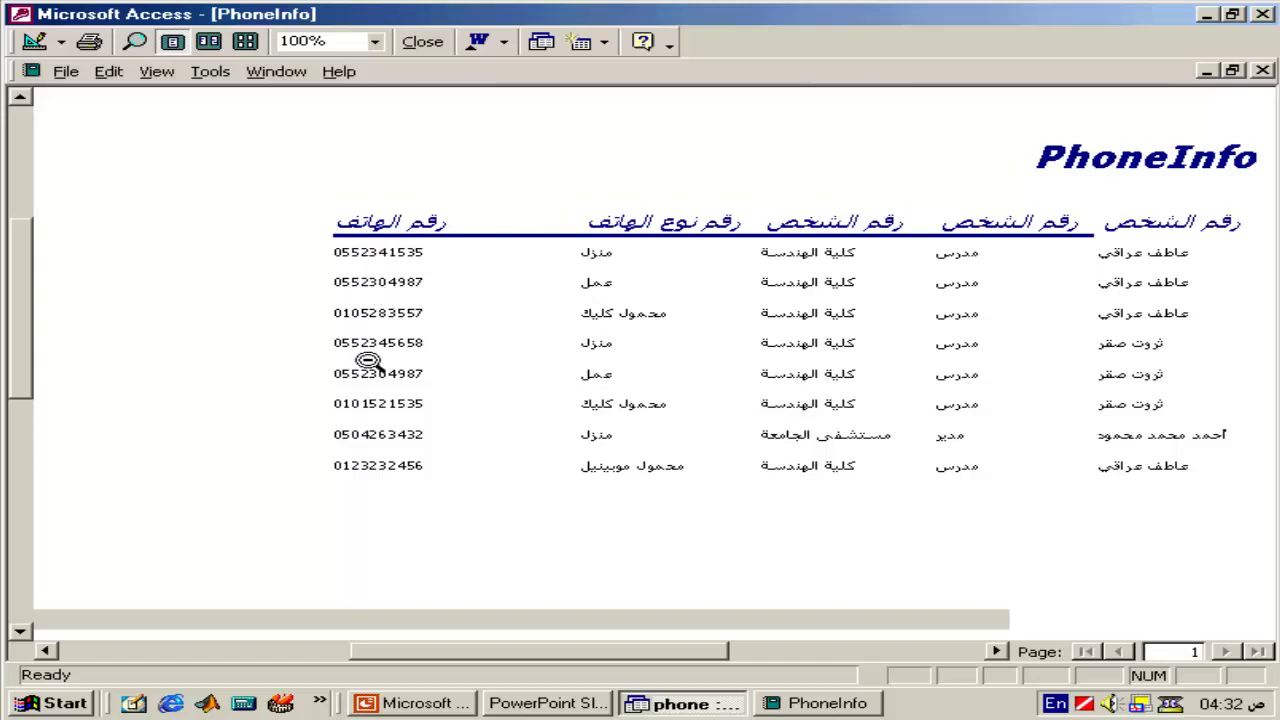
left_click(34, 44)
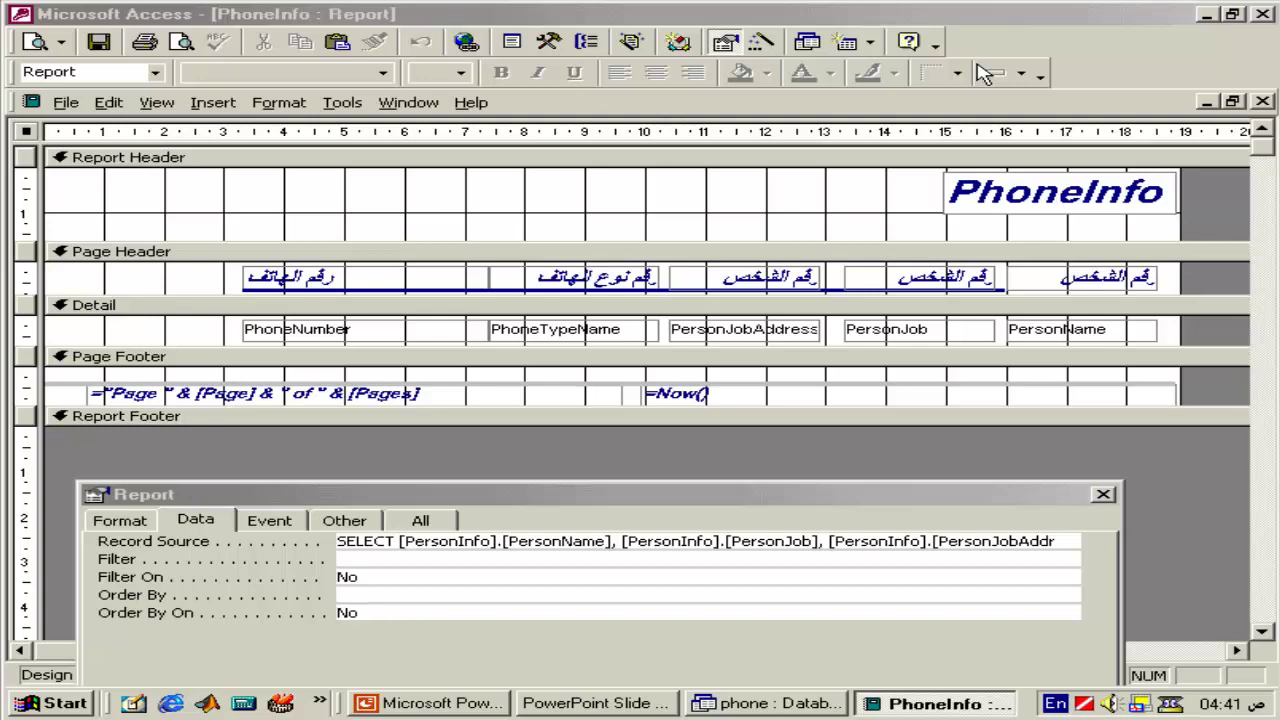
- Close the PhoneInfo report with Ctrl+W and open MainForm in Design View
key("ctrl+w")
left_click(104, 228)
right_click(274, 234)
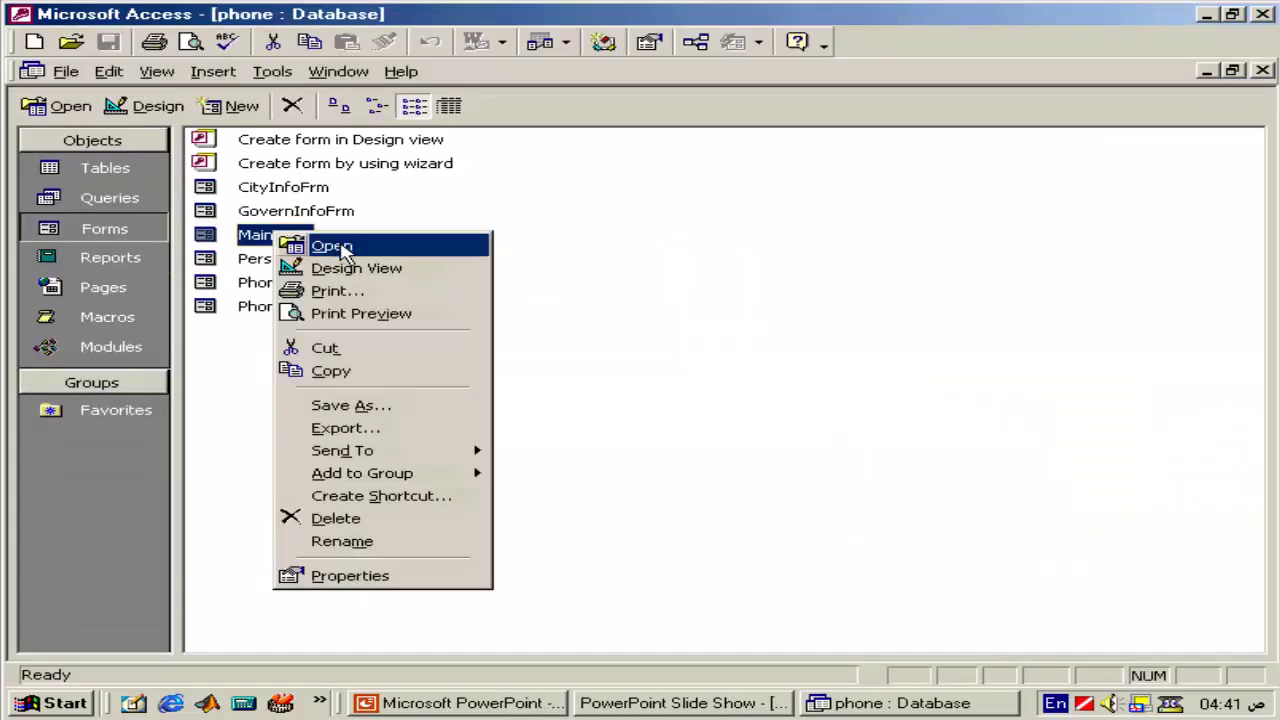
left_click(345, 268)
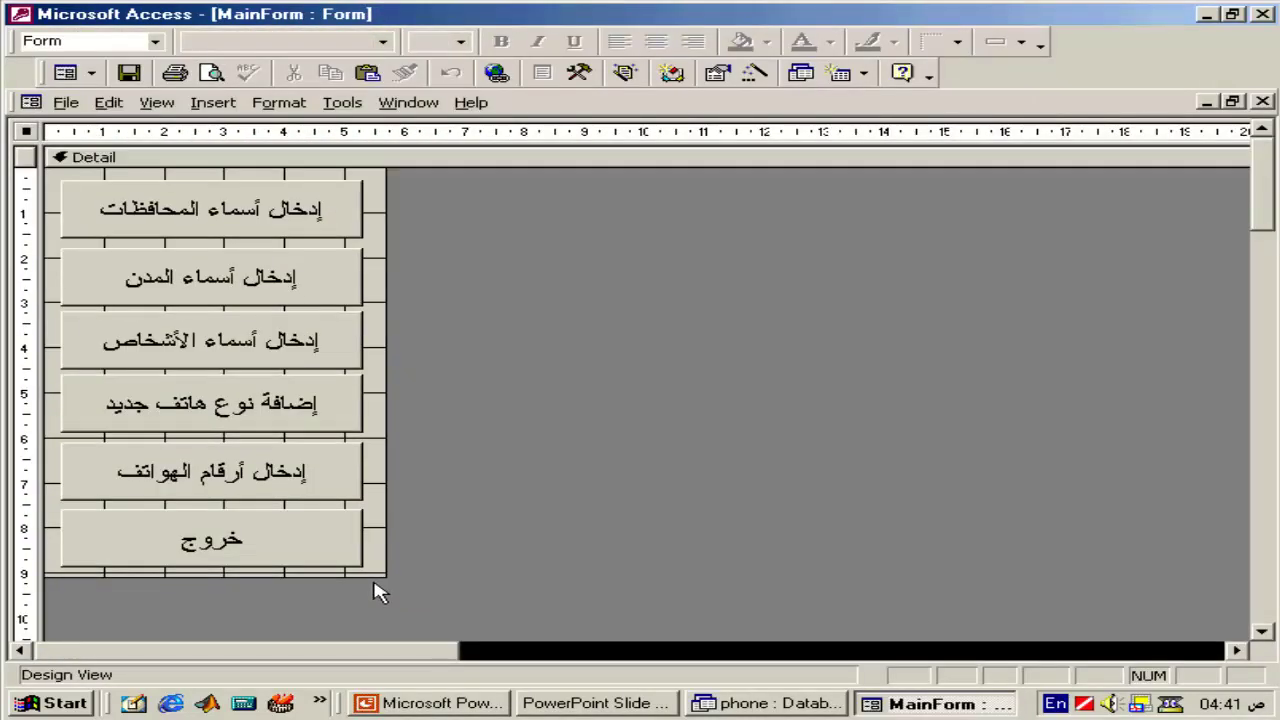
- Adjust the form's Detail bottom edge, then close MainForm without saving
left_click_drag(368, 577, 360, 583)
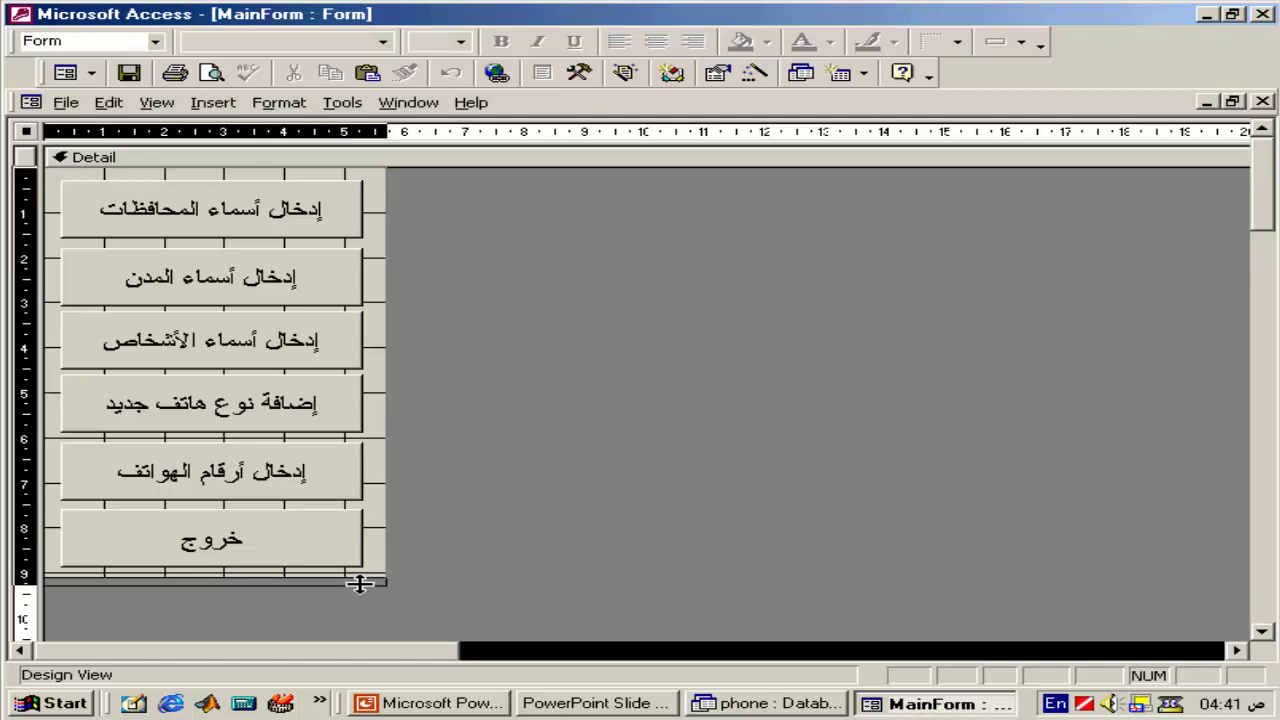
left_click_drag(360, 583, 360, 578)
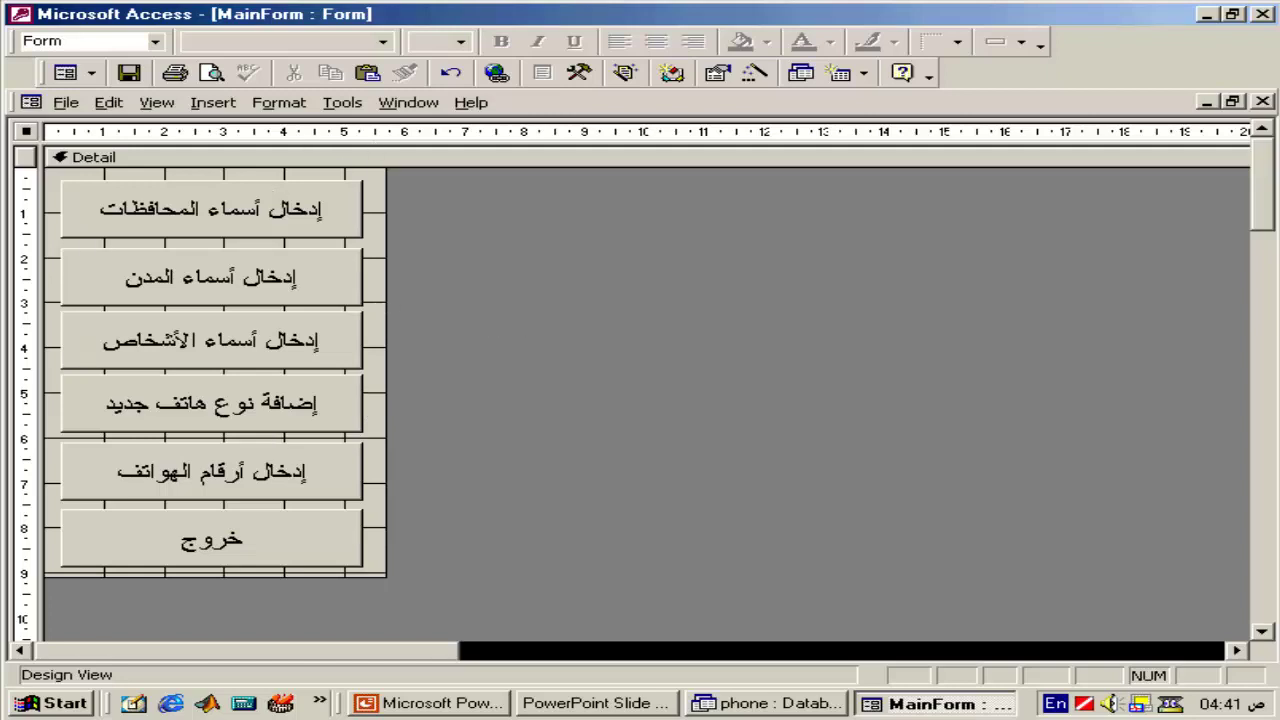
left_click(1262, 101)
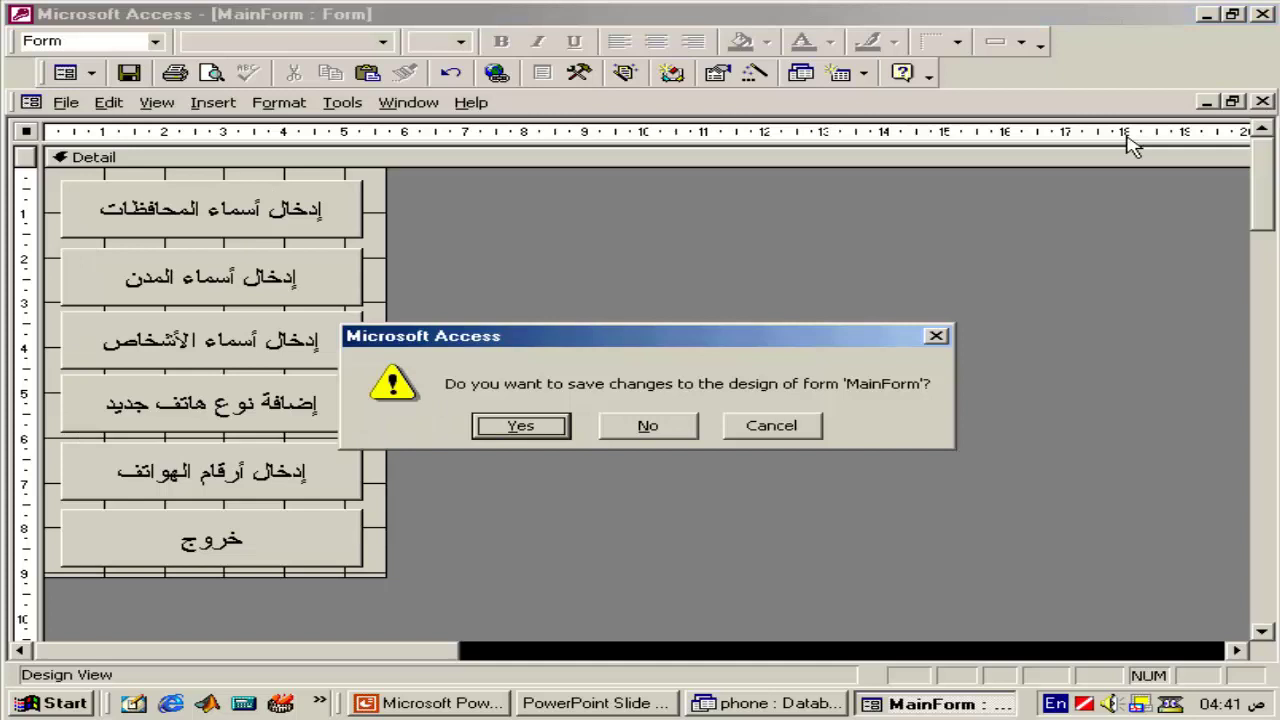
left_click(610, 428)
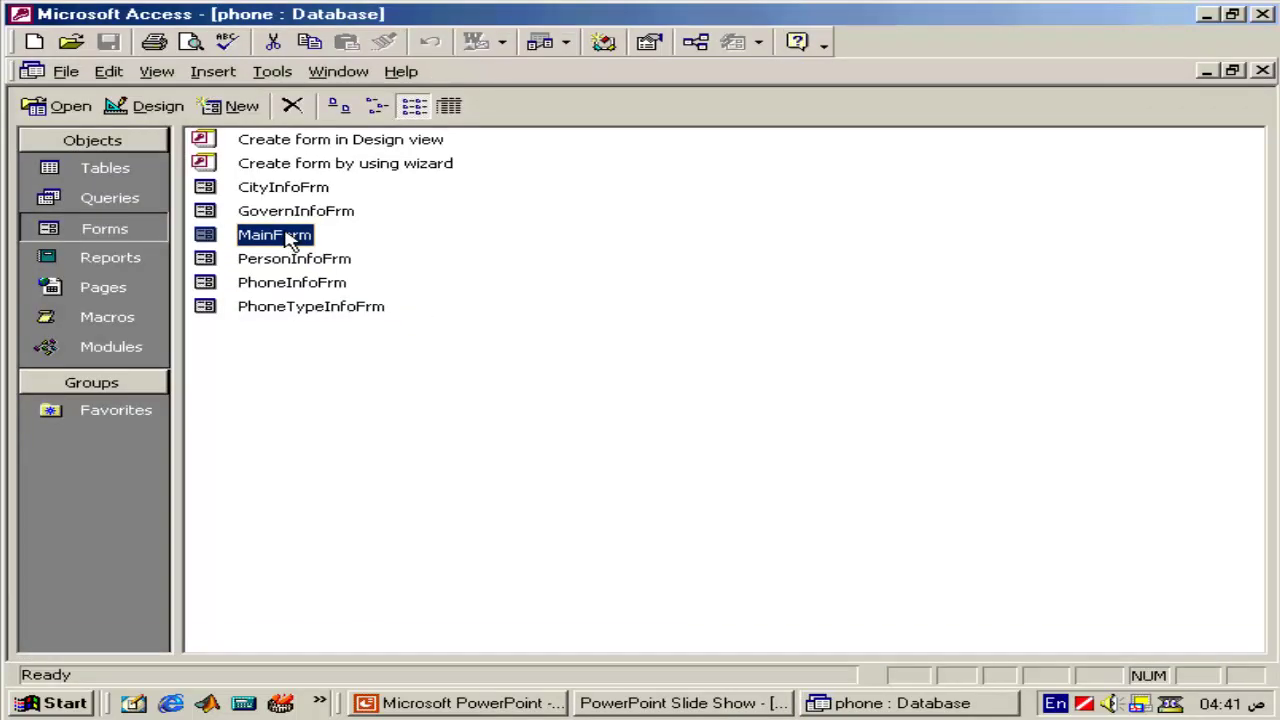
- Duplicate MainForm as 'ReportForm' in the Forms list and open it in Design View
right_click(290, 240)
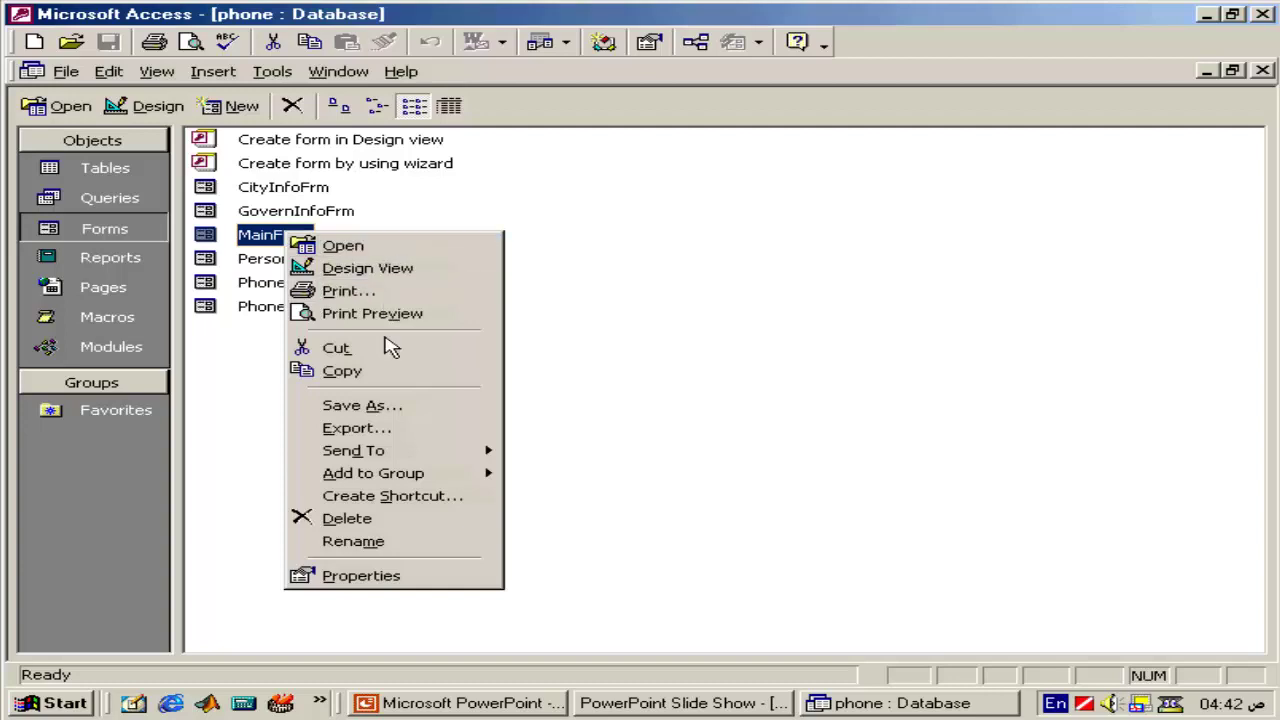
left_click(395, 371)
right_click(443, 341)
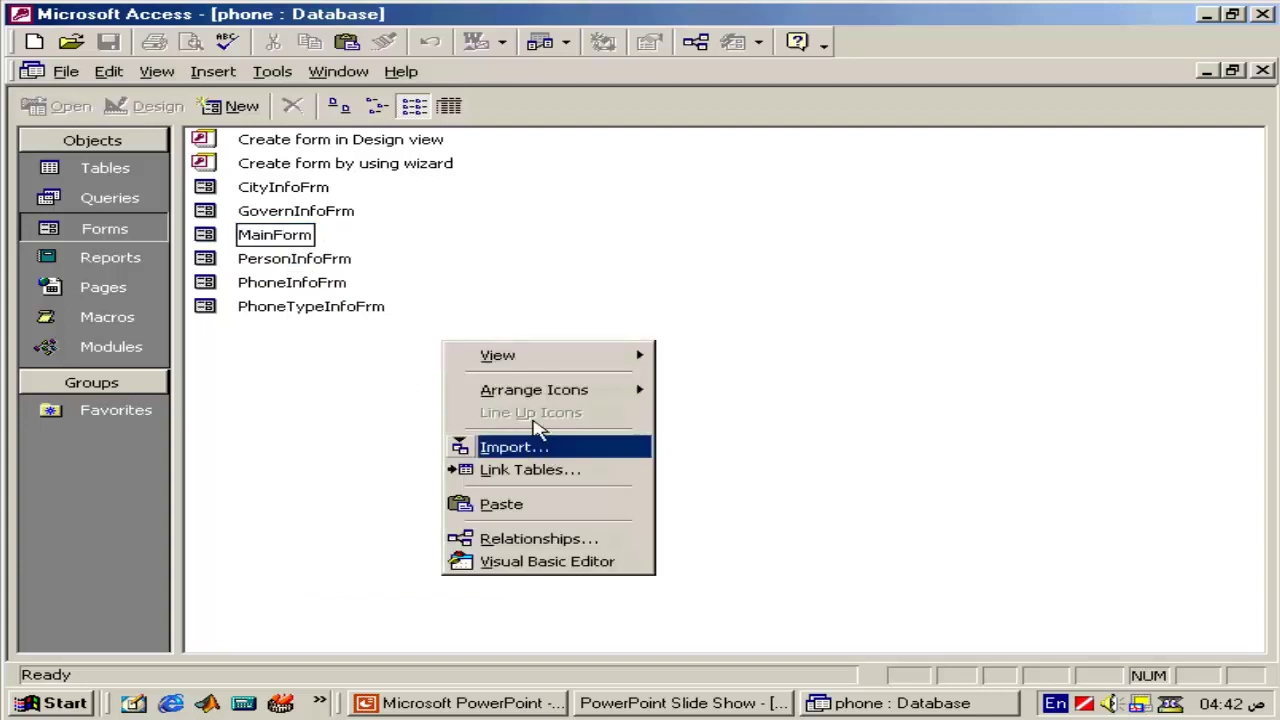
left_click(503, 504)
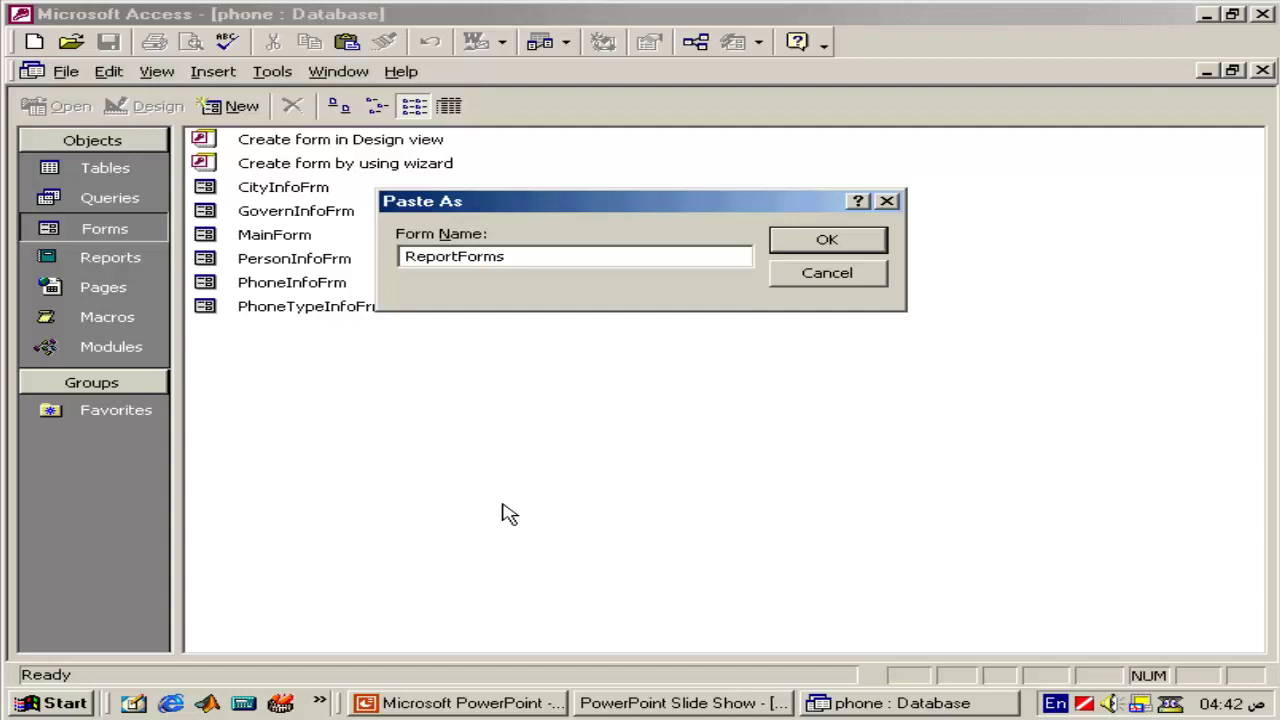
key("Return")
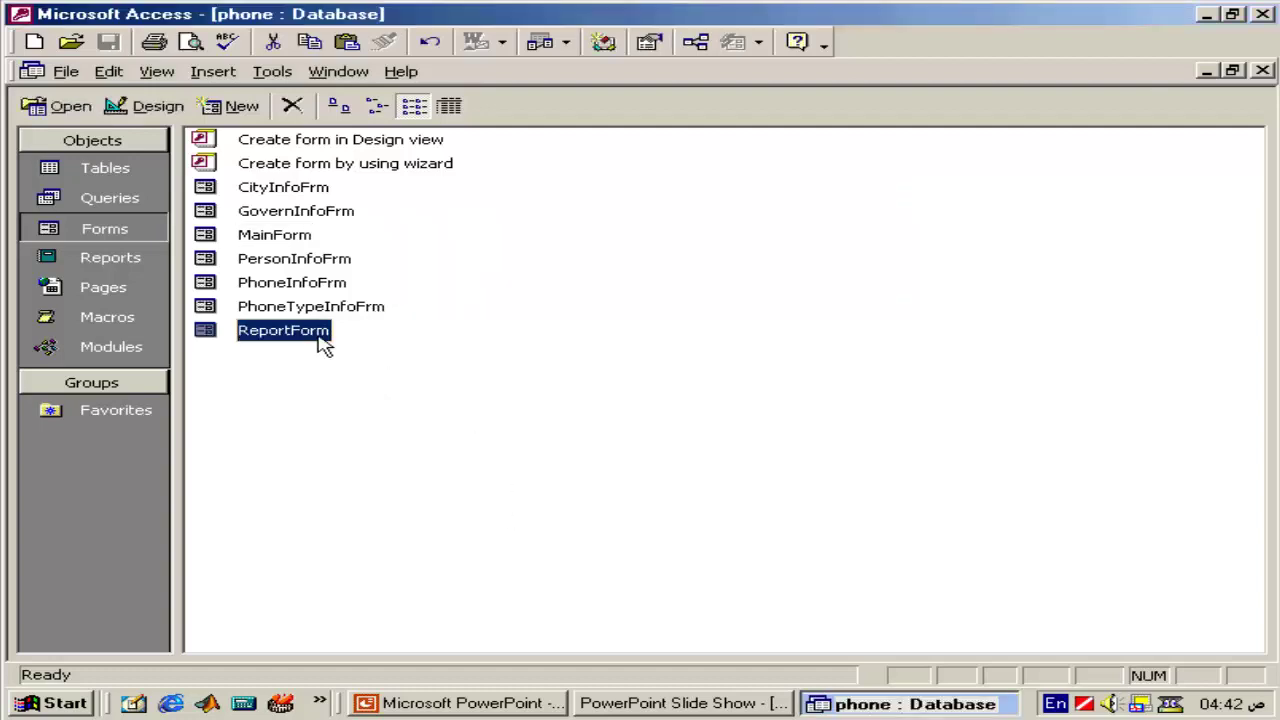
right_click(312, 336)
left_click(345, 364)
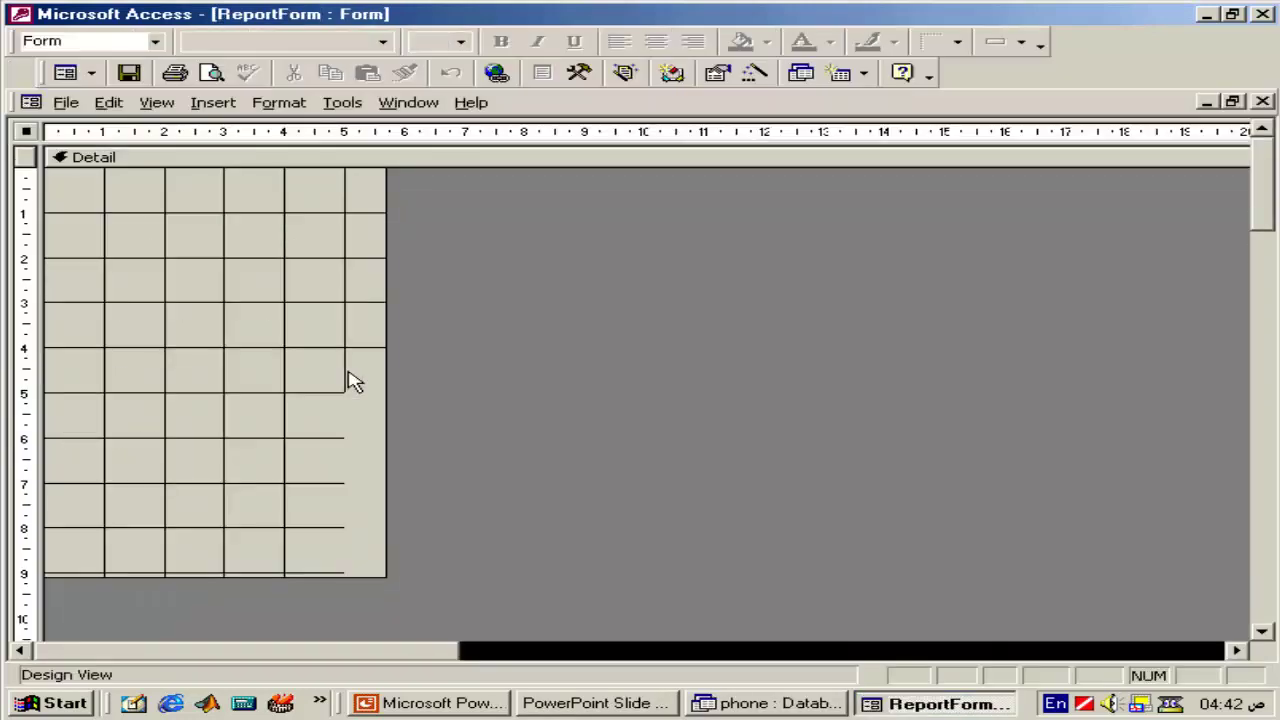
- Replace 'إدخال' with 'طباعة' in the first and second button captions
left_click(288, 212)
double_click(294, 208)
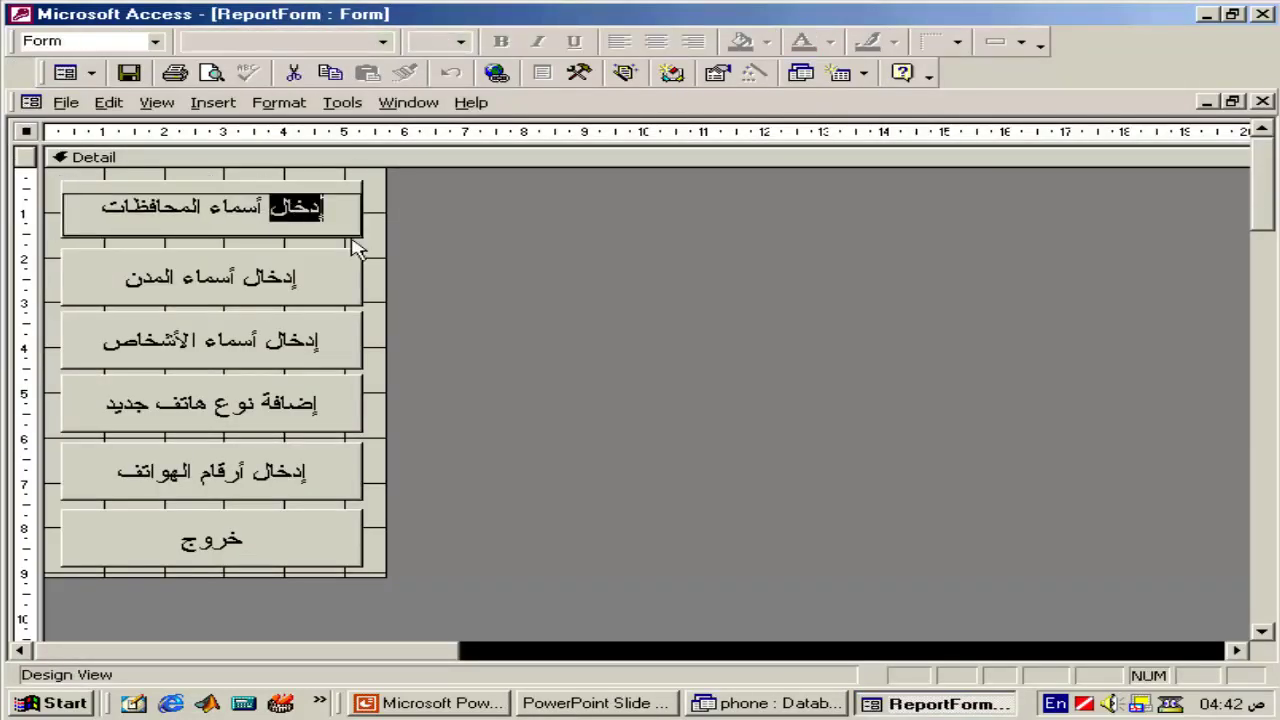
key("alt+shift")
type("ط")
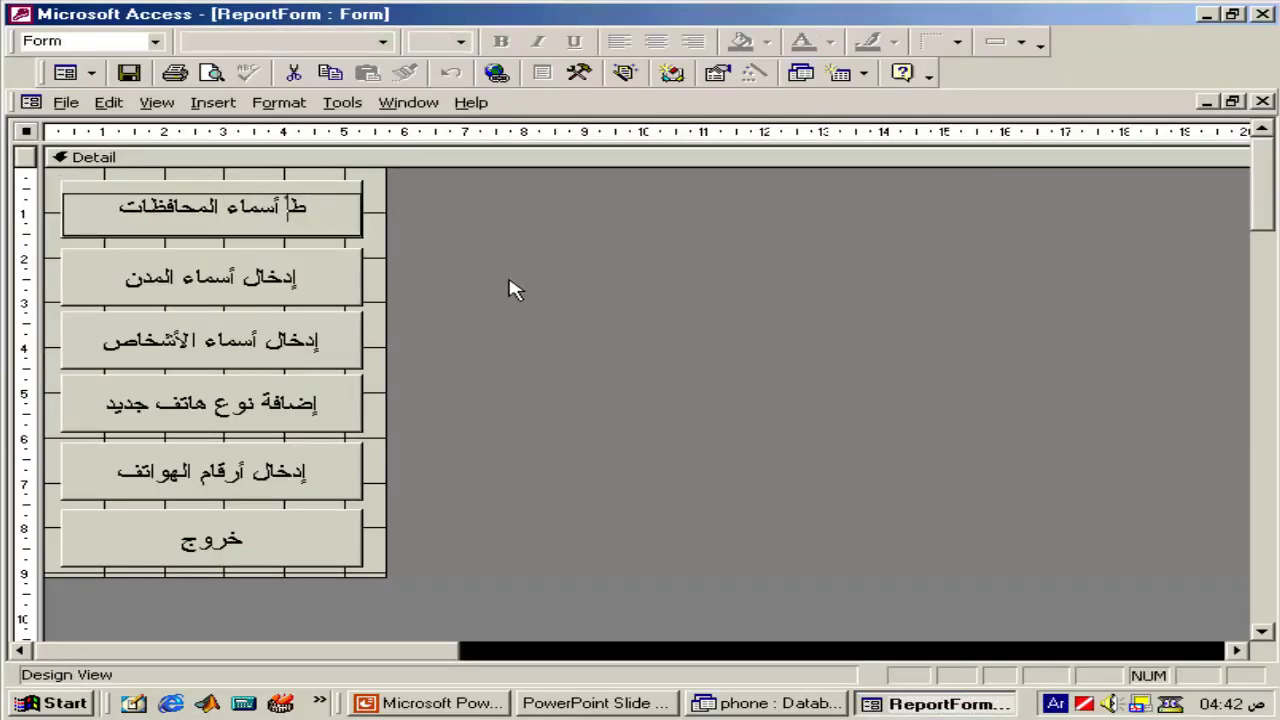
type("باعة")
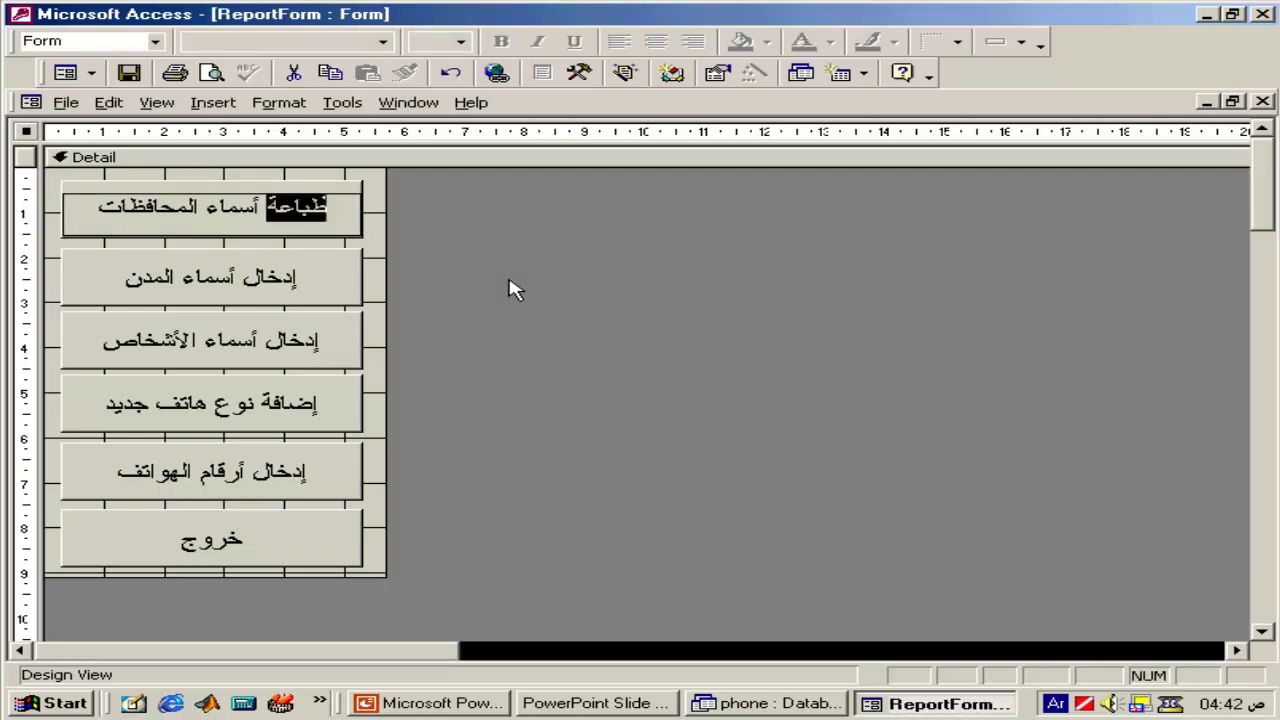
key("Return")
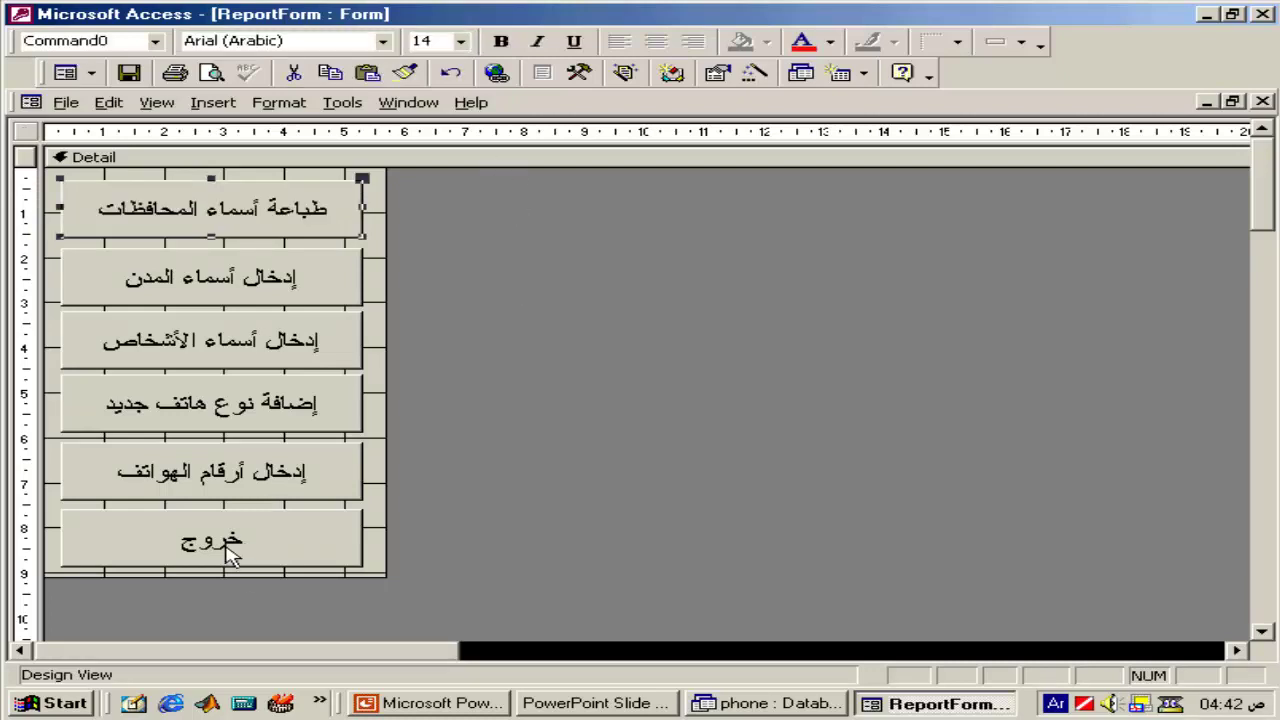
double_click(283, 272)
double_click(283, 272)
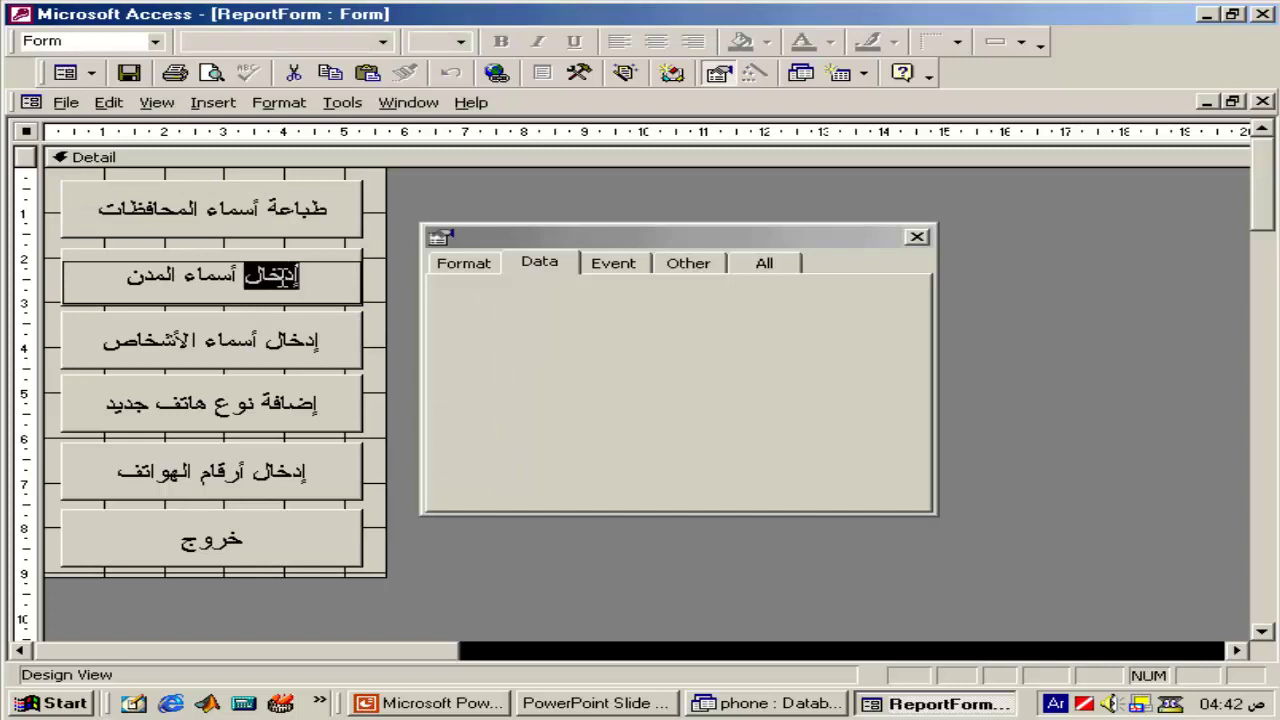
type("طباعة")
key("Return")
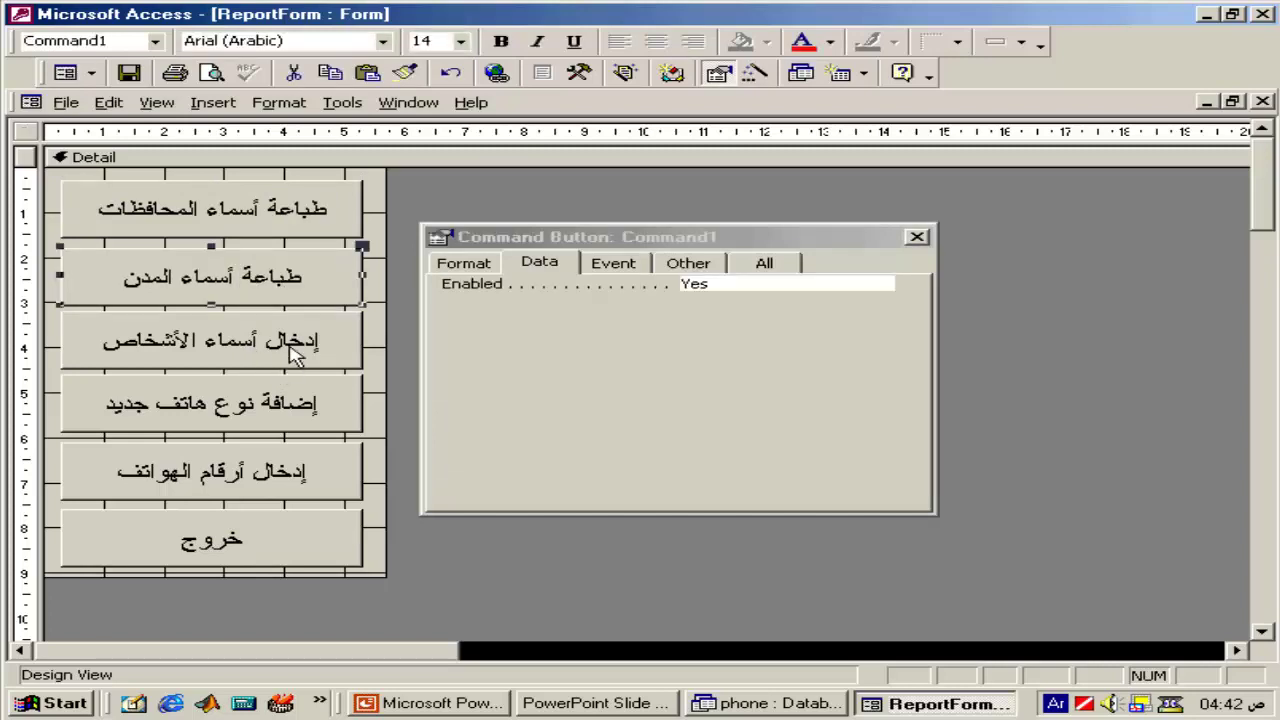
- Change the third button's 'إدخال' and the fourth button's 'إضافة' to 'طباعة'
left_click(295, 345)
double_click(295, 345)
type("طباعة")
key("Return")
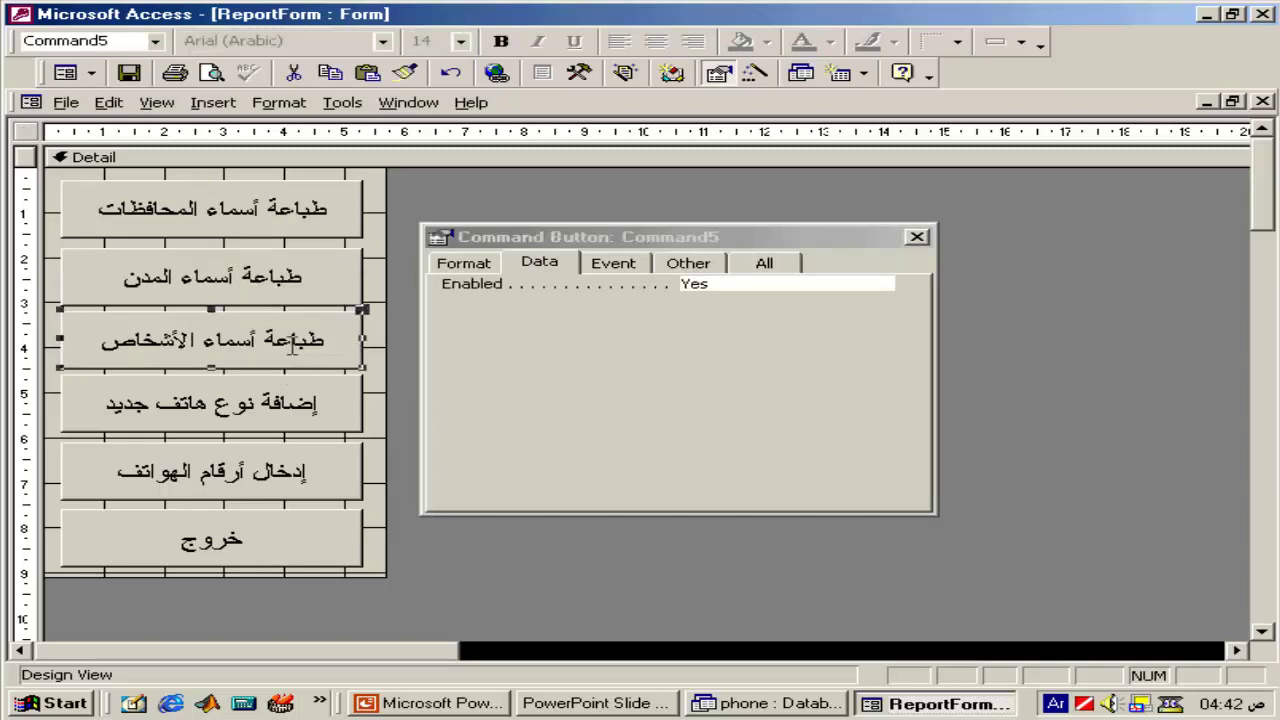
left_click(292, 420)
left_click(303, 395)
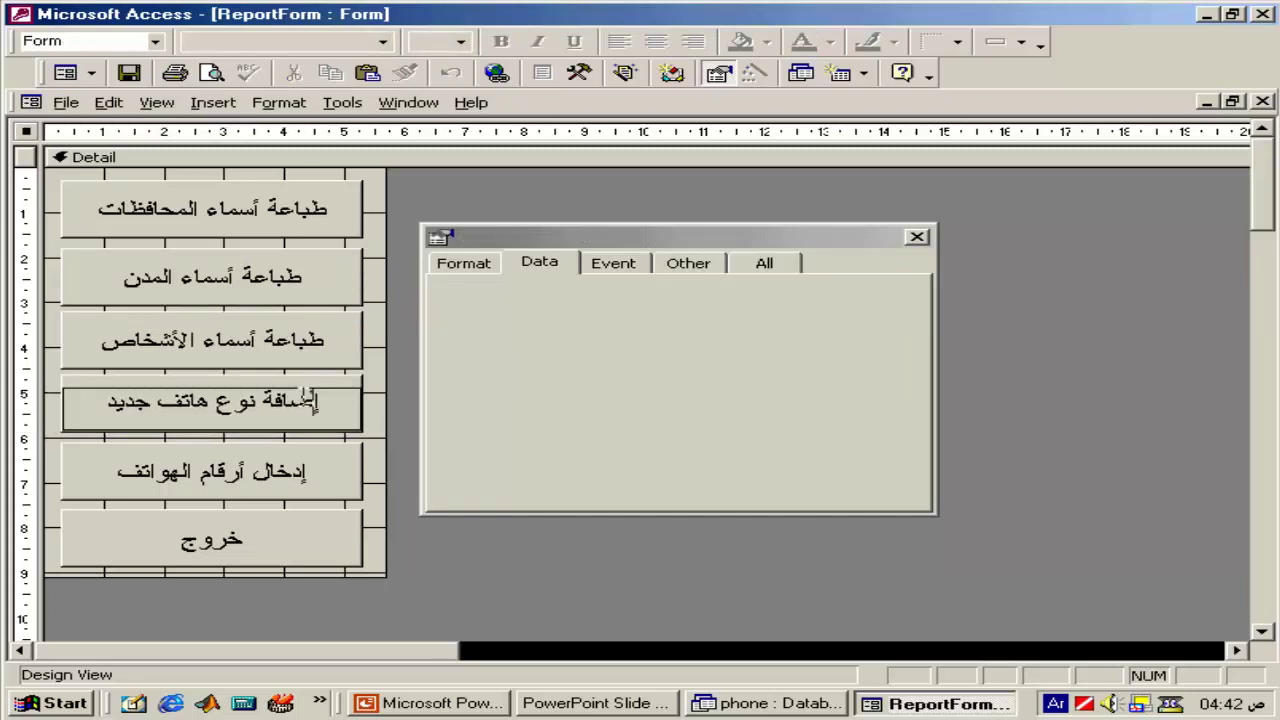
double_click(303, 396)
type("طباعة")
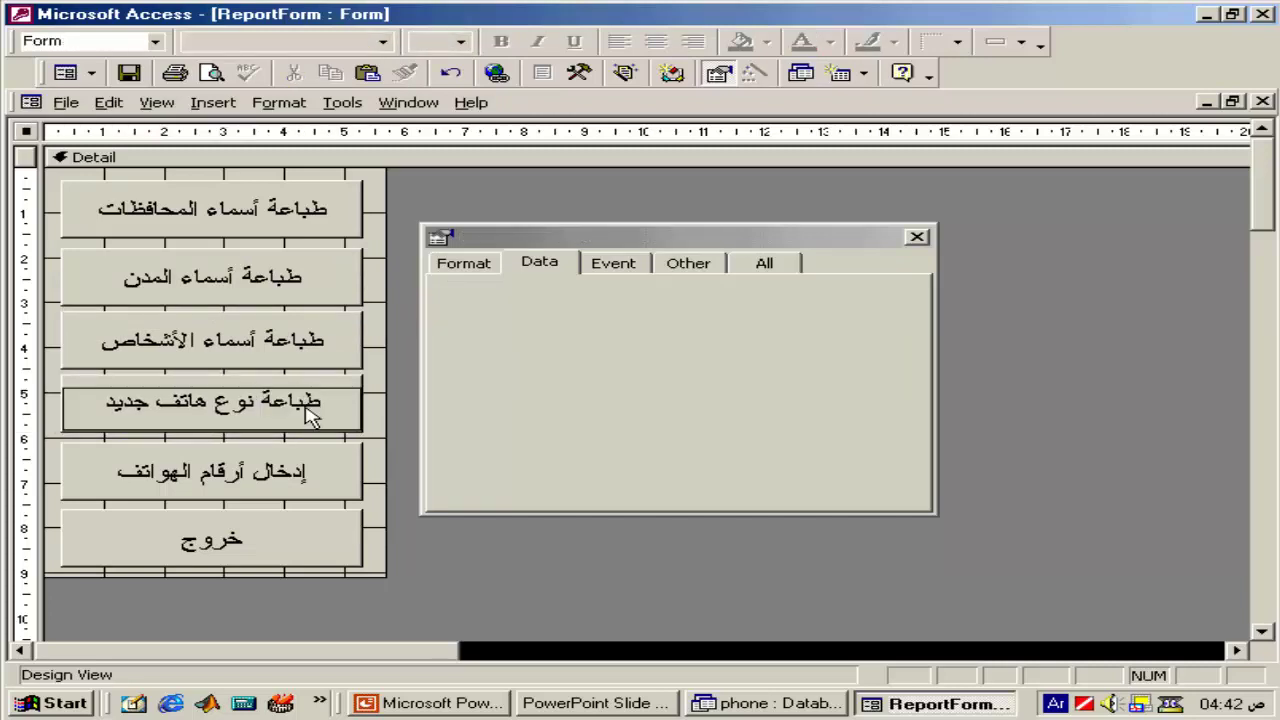
key("Return")
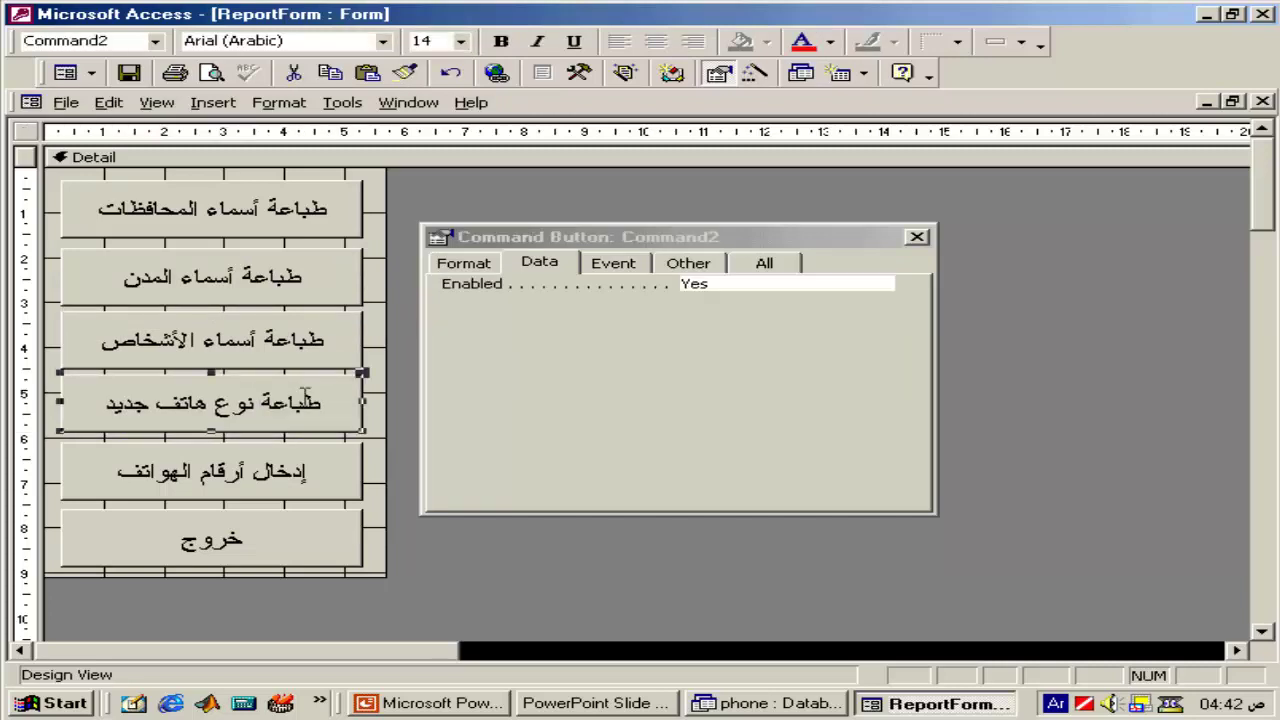
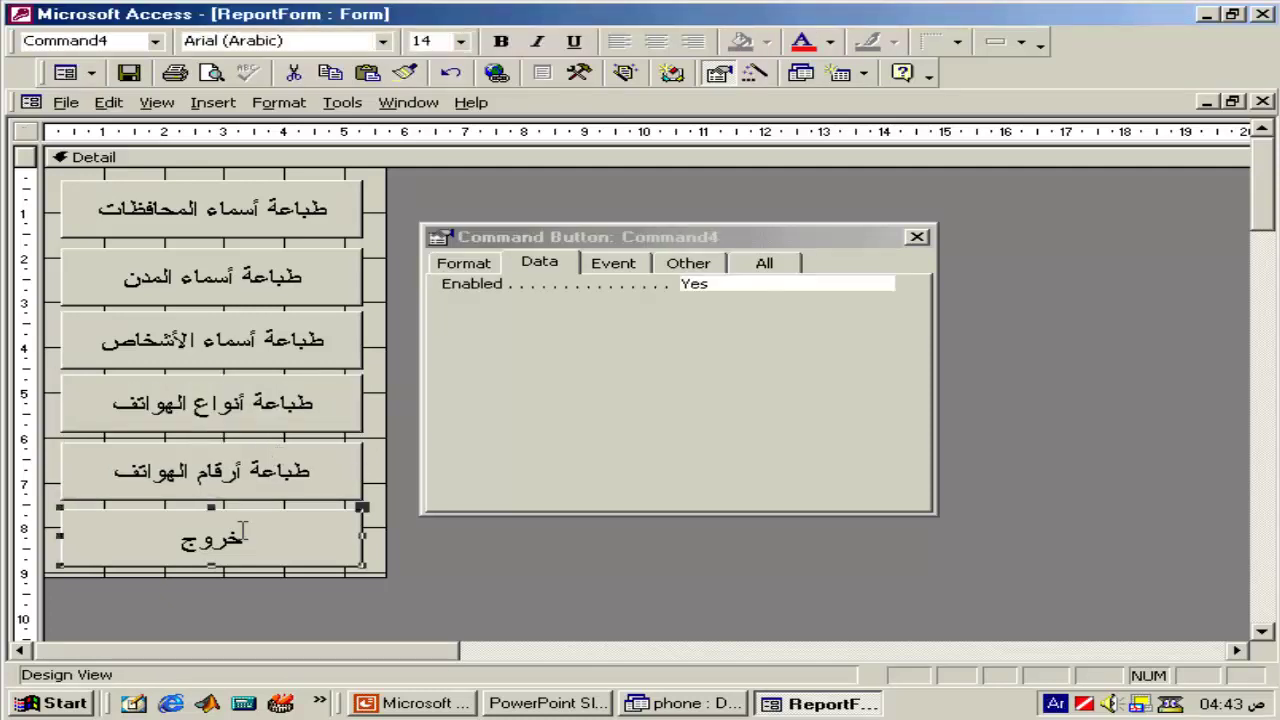
- Caption the last button رجوع, open the first button's On Click code, then return to the database
type("رج")
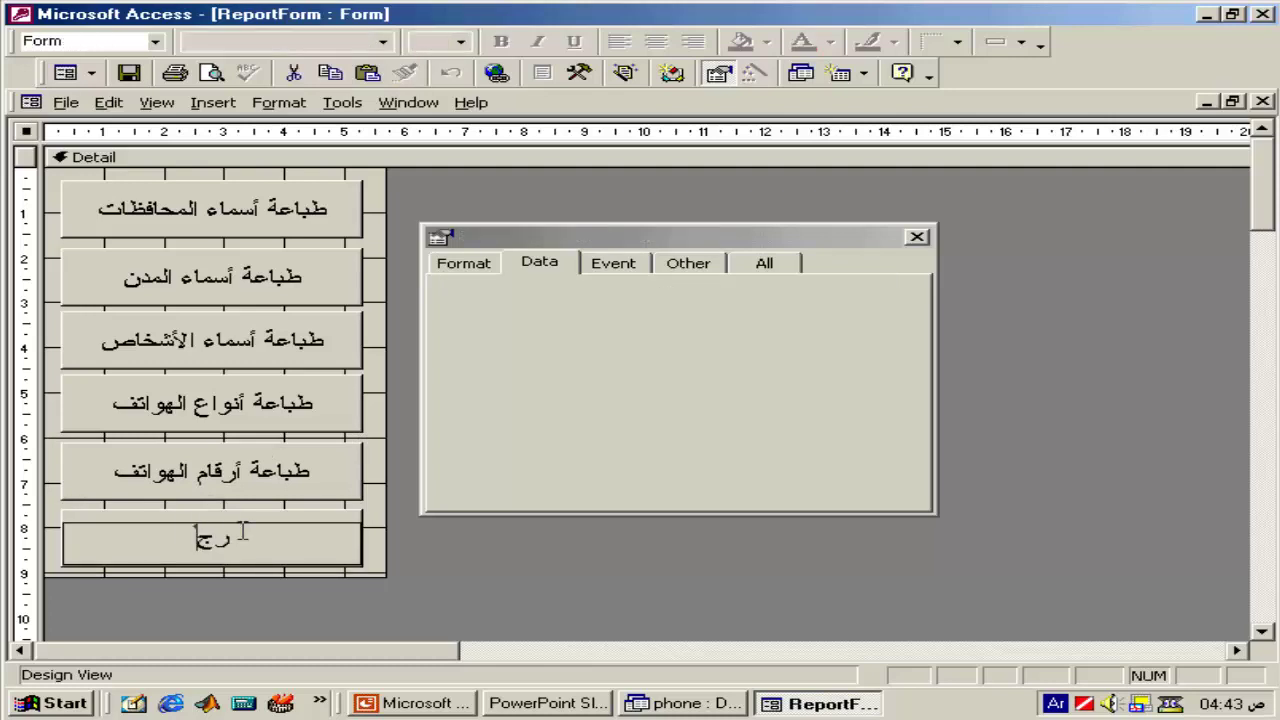
type("وع")
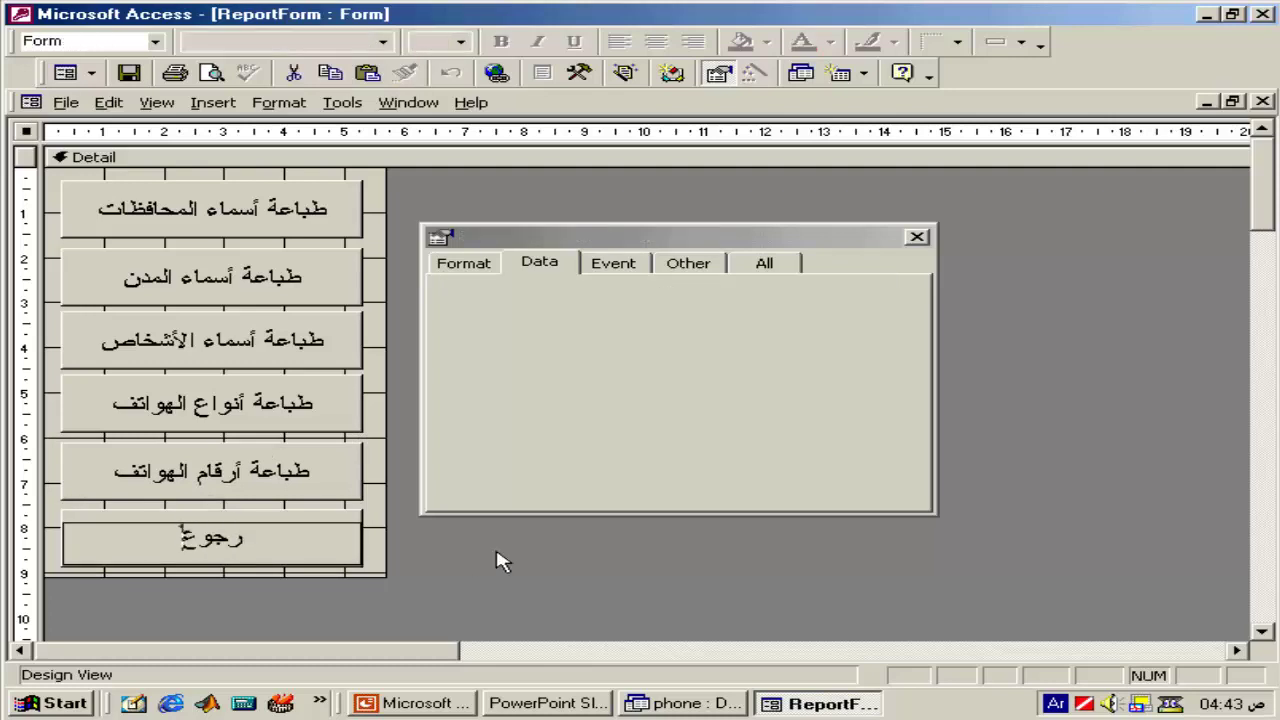
left_click(500, 558)
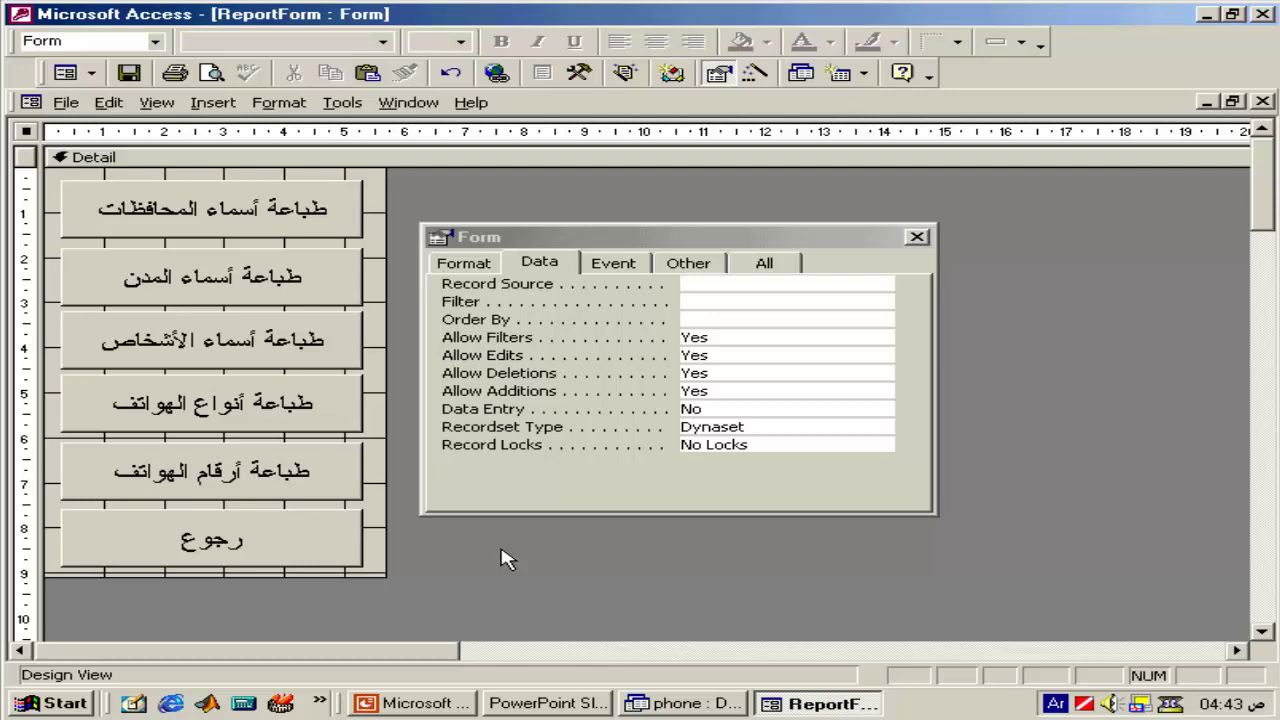
left_click(222, 208)
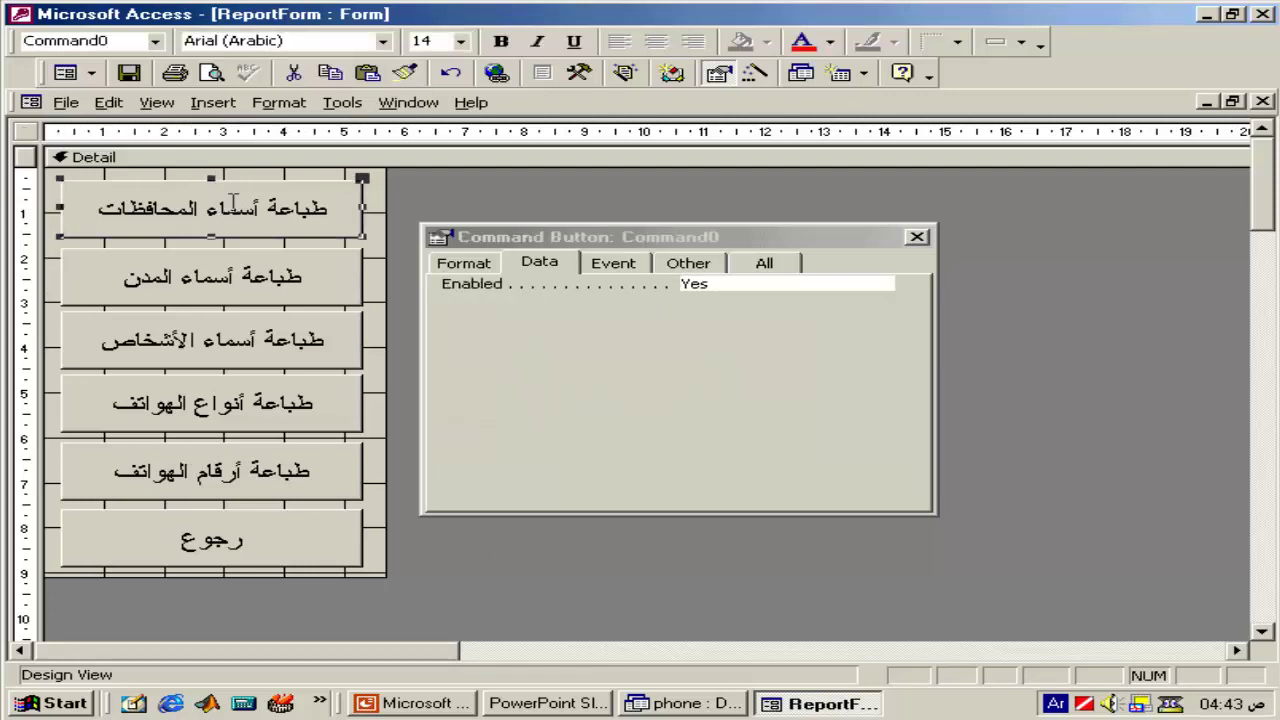
left_click(603, 266)
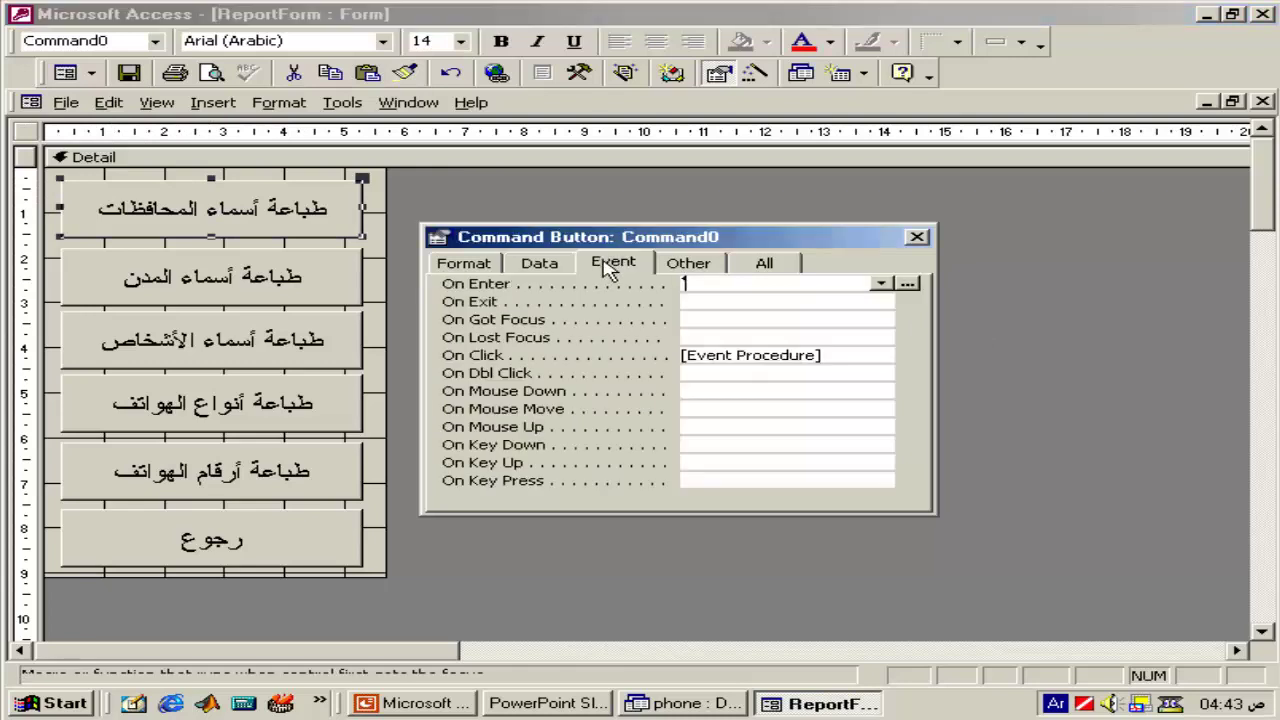
left_click(910, 358)
left_click(906, 356)
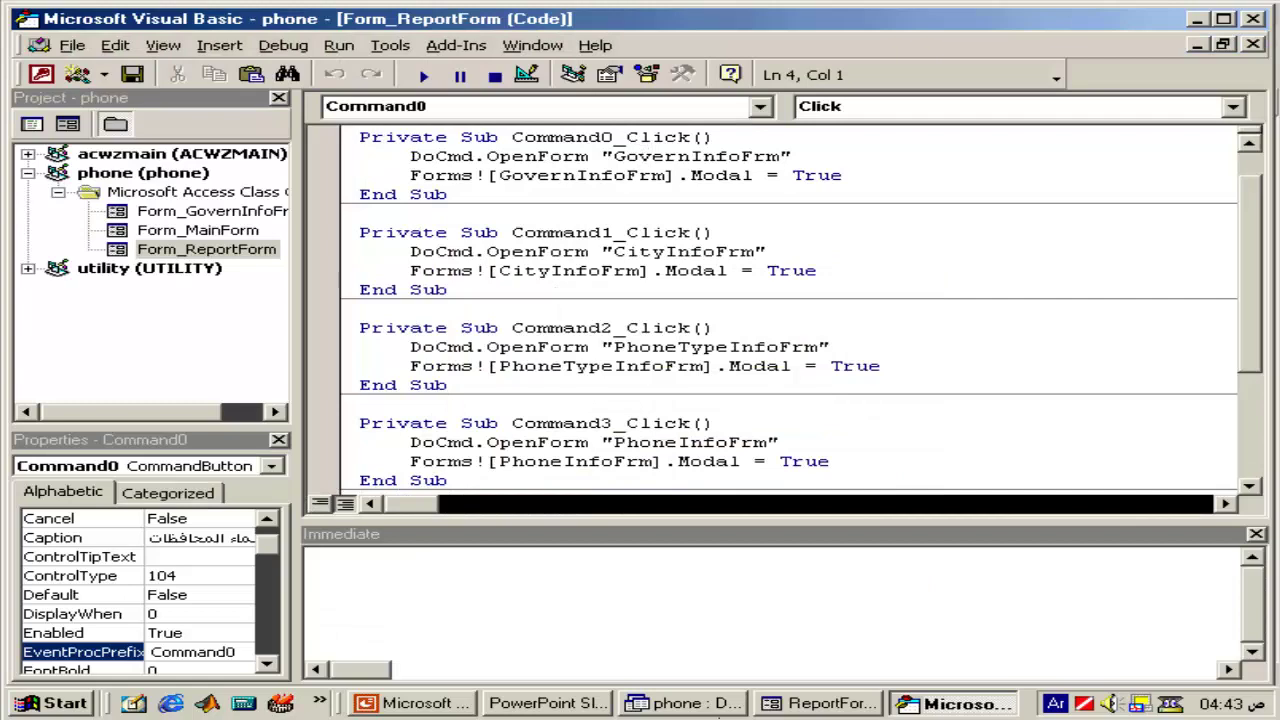
left_click(666, 704)
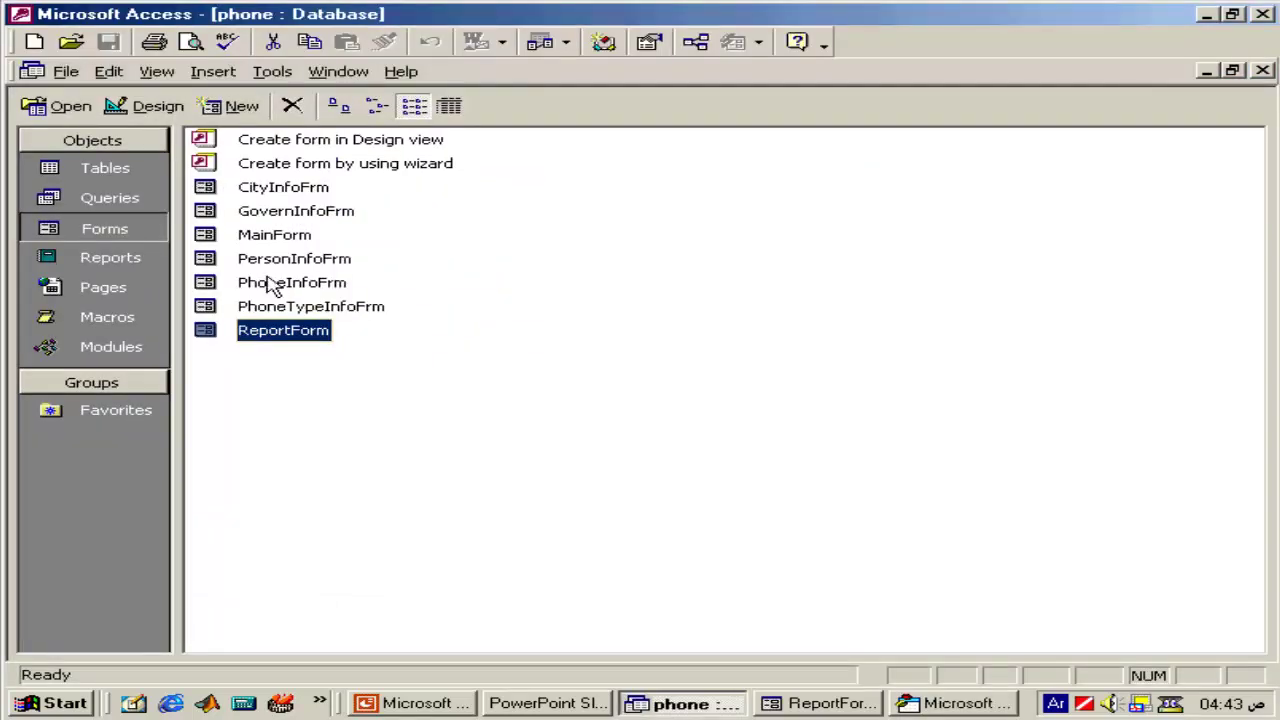
- In the Reports list, rename CityInfo to CityInfoRpt
left_click(108, 258)
left_click(294, 188)
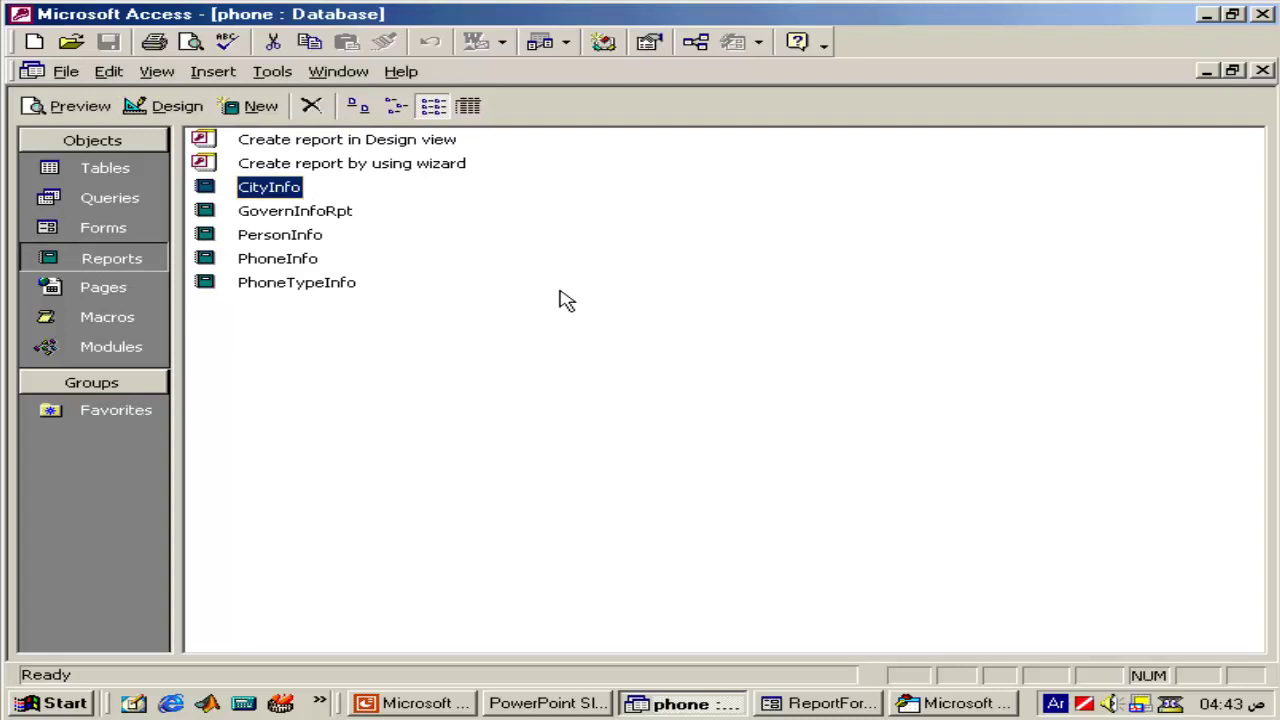
key("F2")
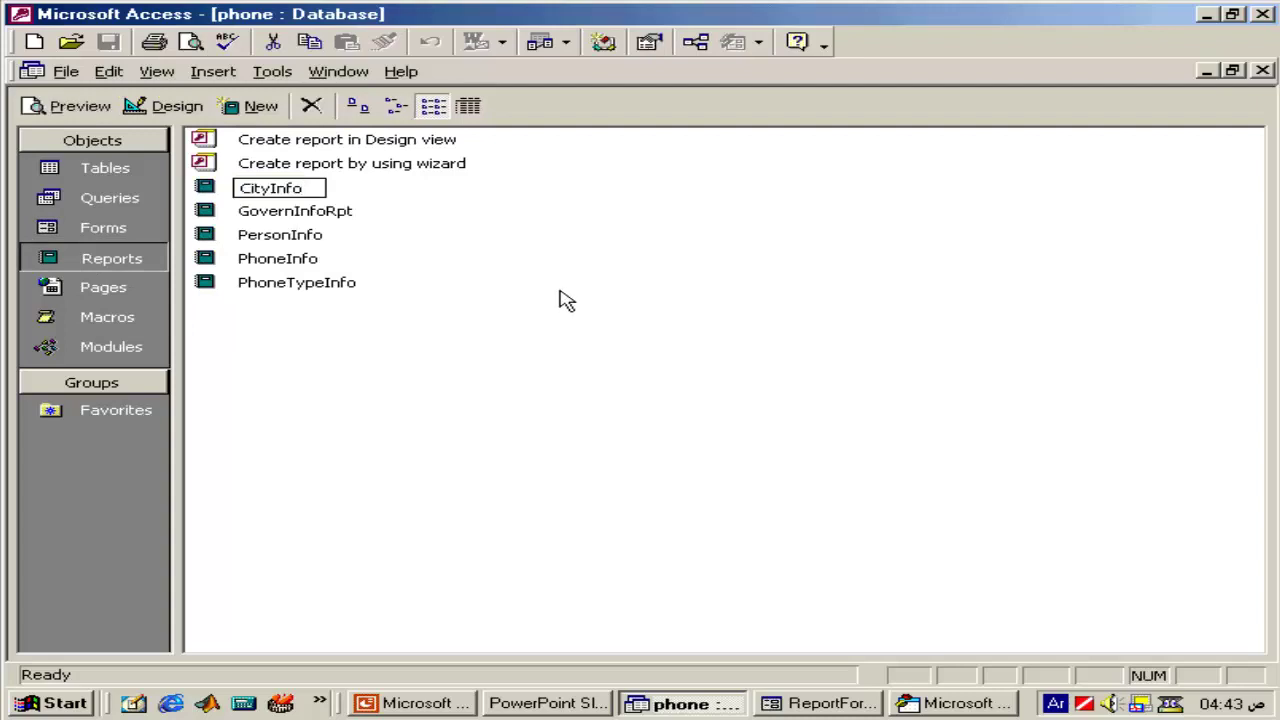
key("alt+shift")
key("t")
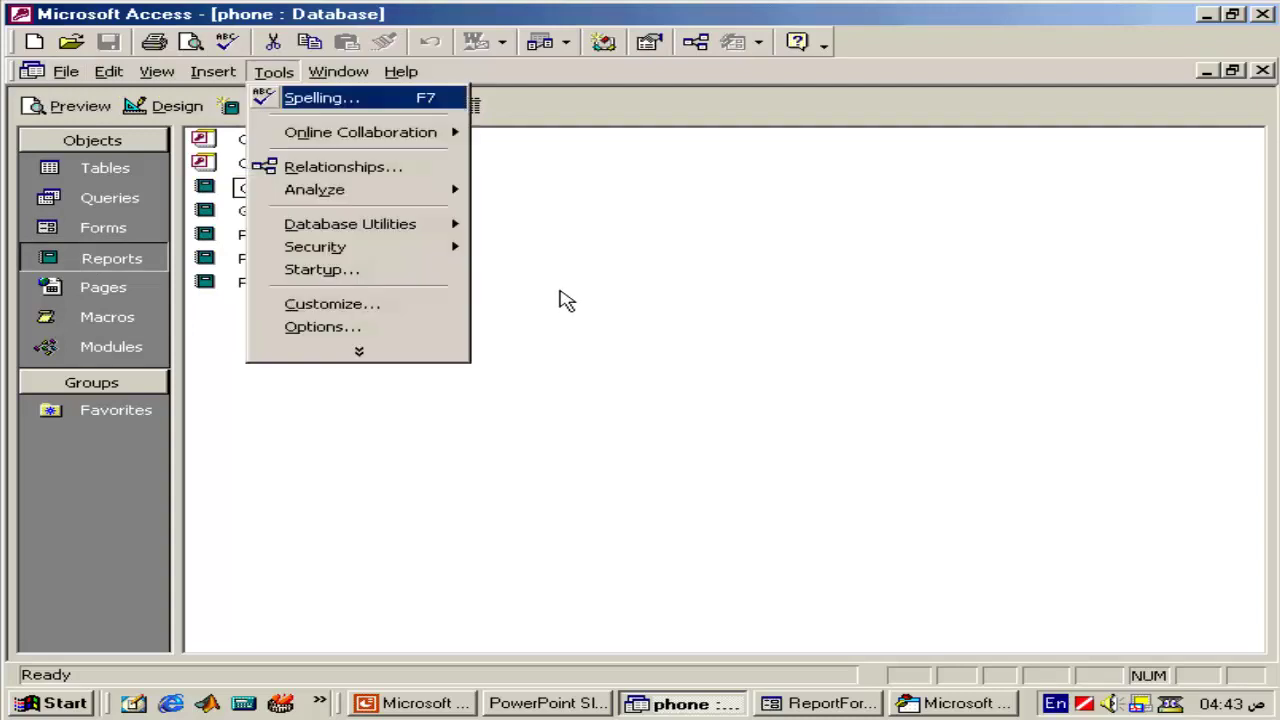
key("Escape")
key("Escape")
type("R")
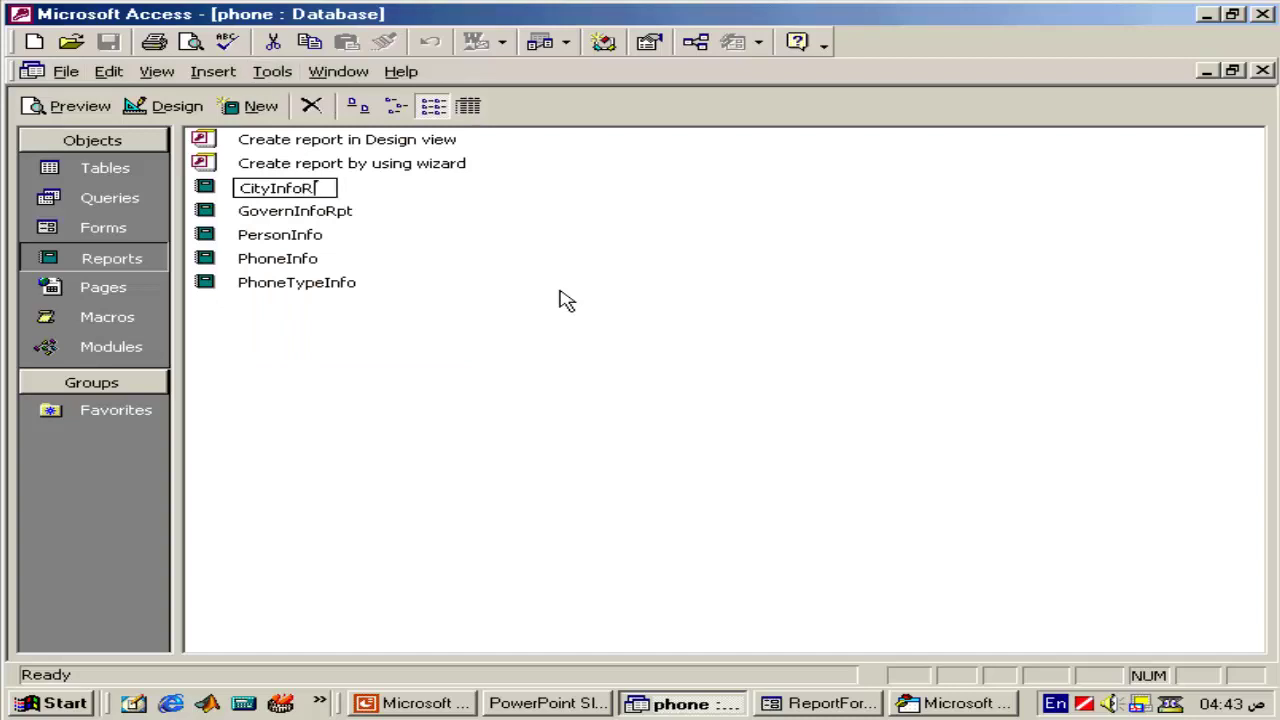
type("pt")
key("Return")
- Rename PersonInfo, PhoneInfo and PhoneTypeInfo to PersonInfoRpt, PhoneInfoRpt and PhoneTypeInfoRpt
key("Down")
key("Down")
key("F2")
key("End")
type("Rpt")
key("Return")
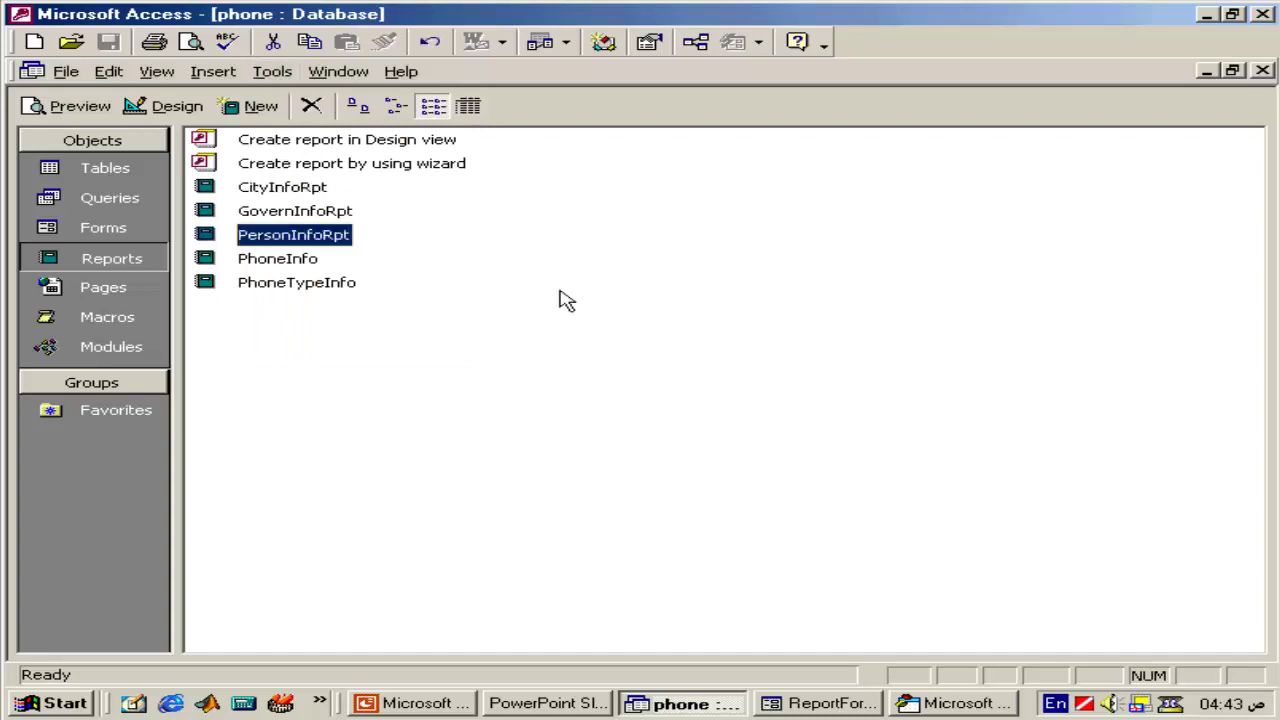
key("Down")
key("F2")
type("Rpt")
key("Return")
key("Down")
key("F2")
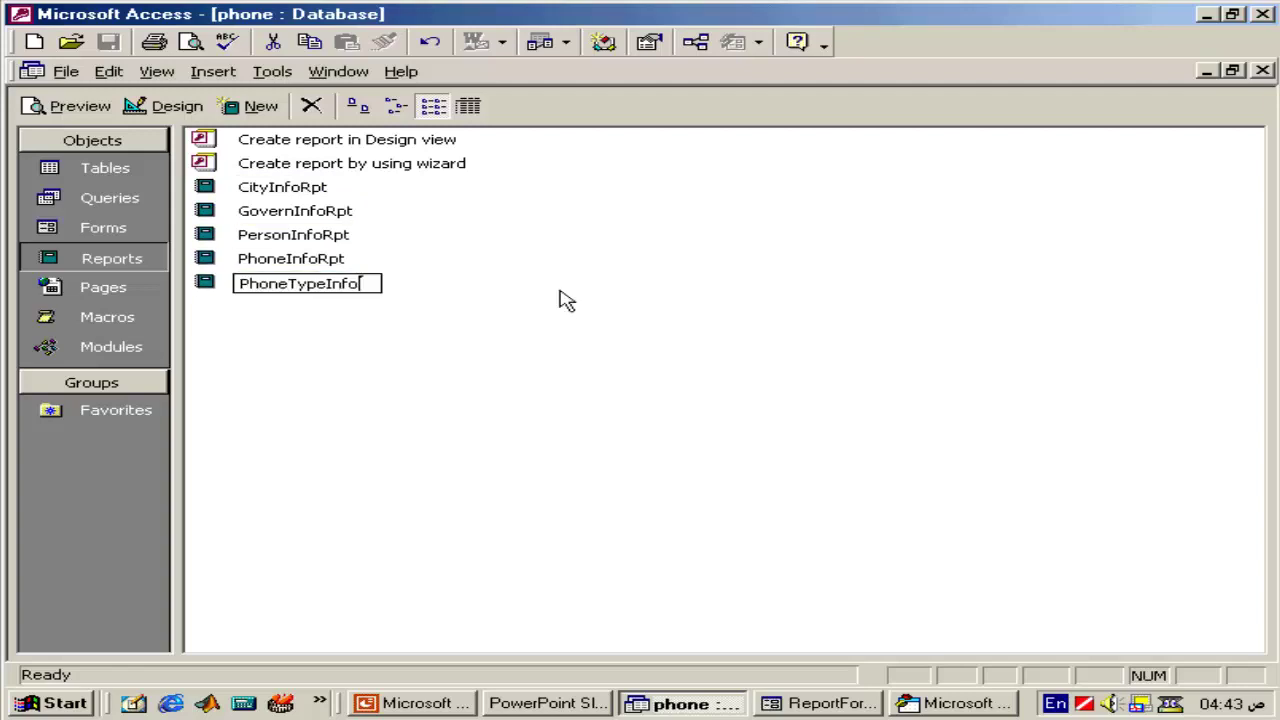
type("Rpt")
key("Return")
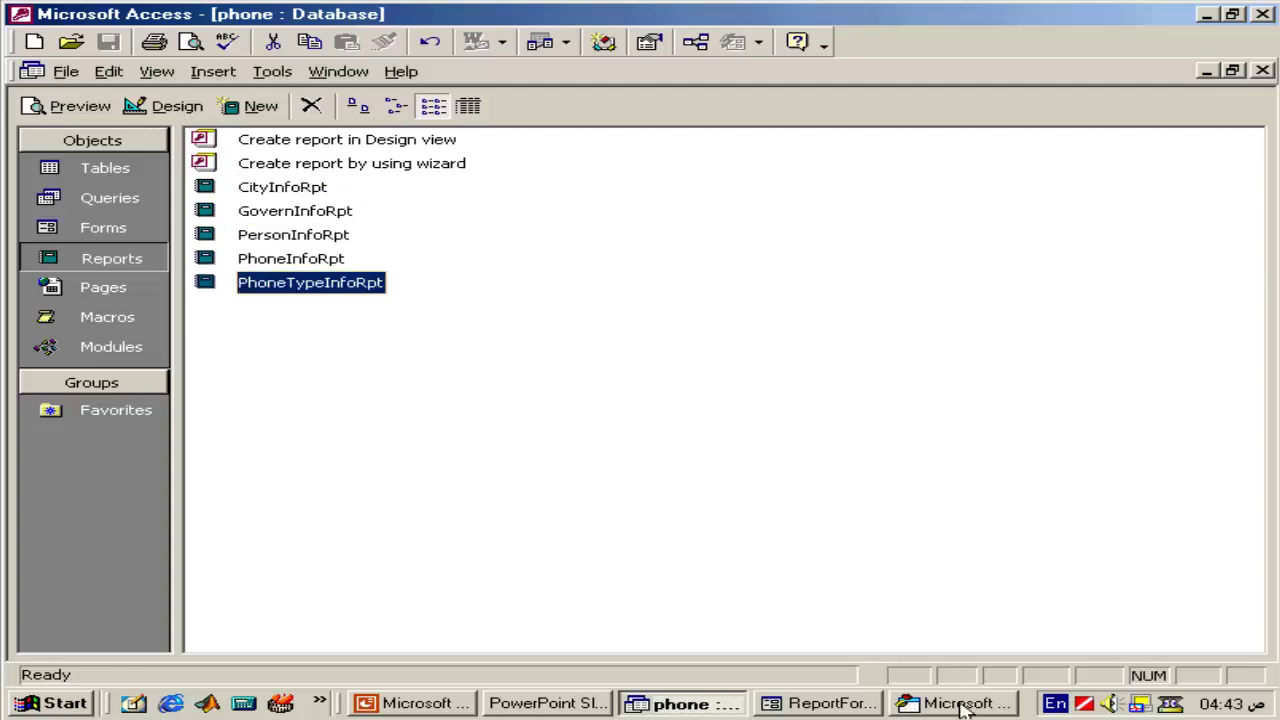
left_click(963, 706)
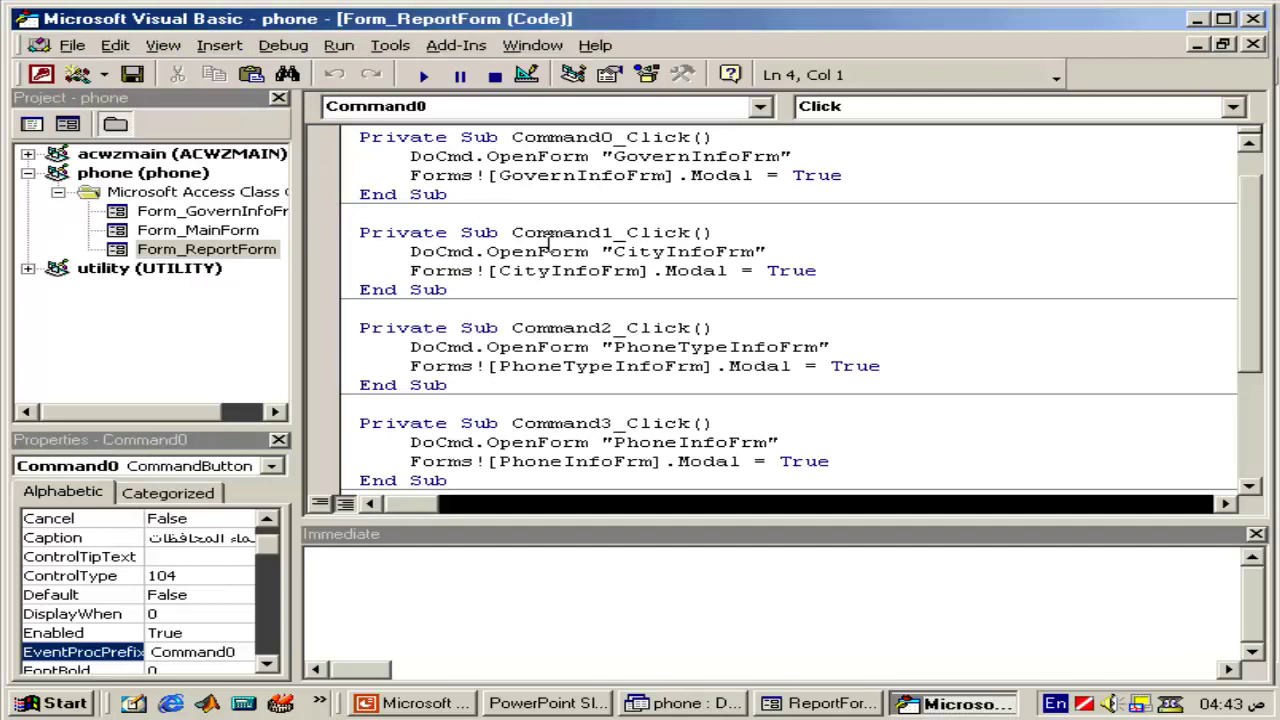
- Add a new DoCmd.OpenReport line at the top of Command0_Click
key("Return")
key("ctrl+shift+Right")
key("ctrl+c")
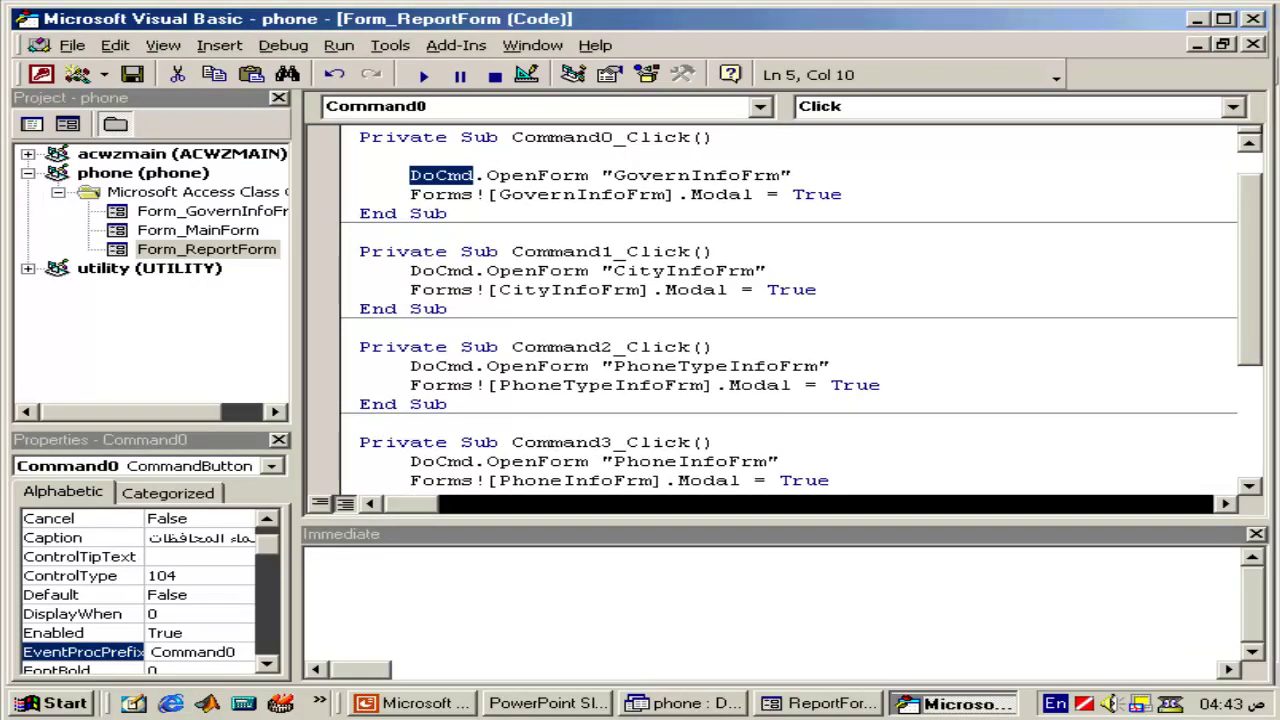
key("Up")
key("ctrl+v")
type(".")
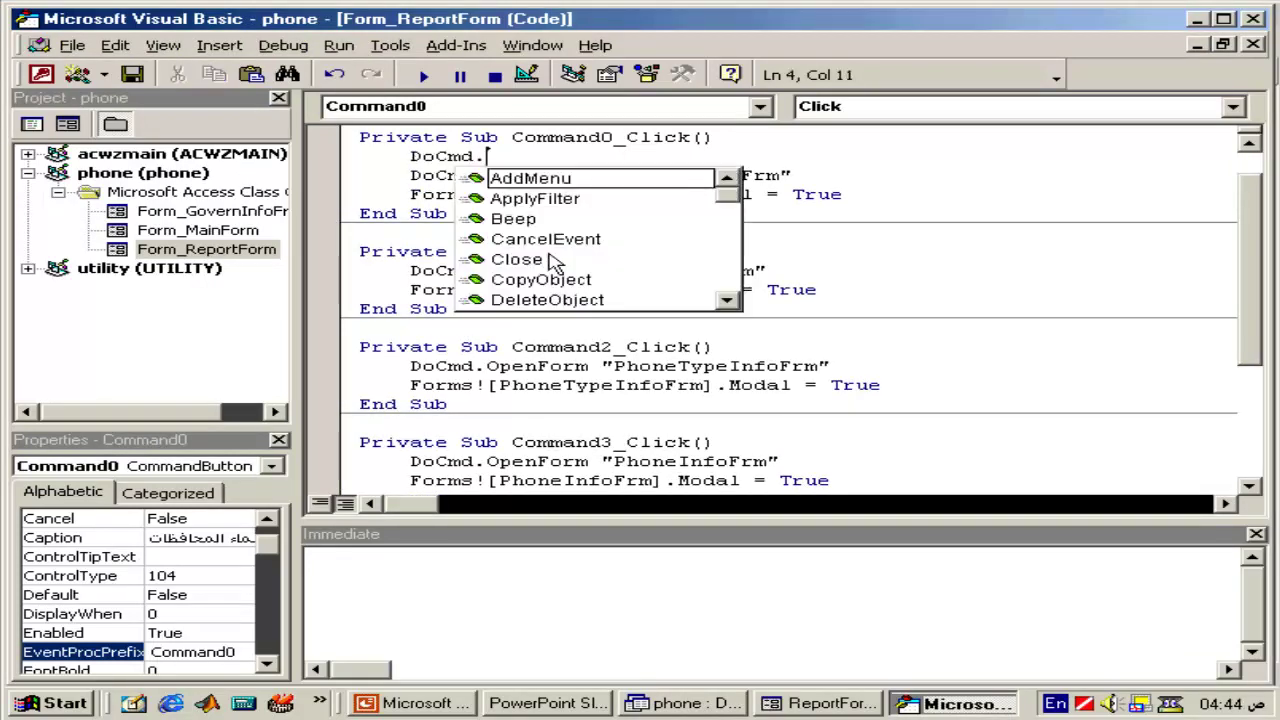
type("op")
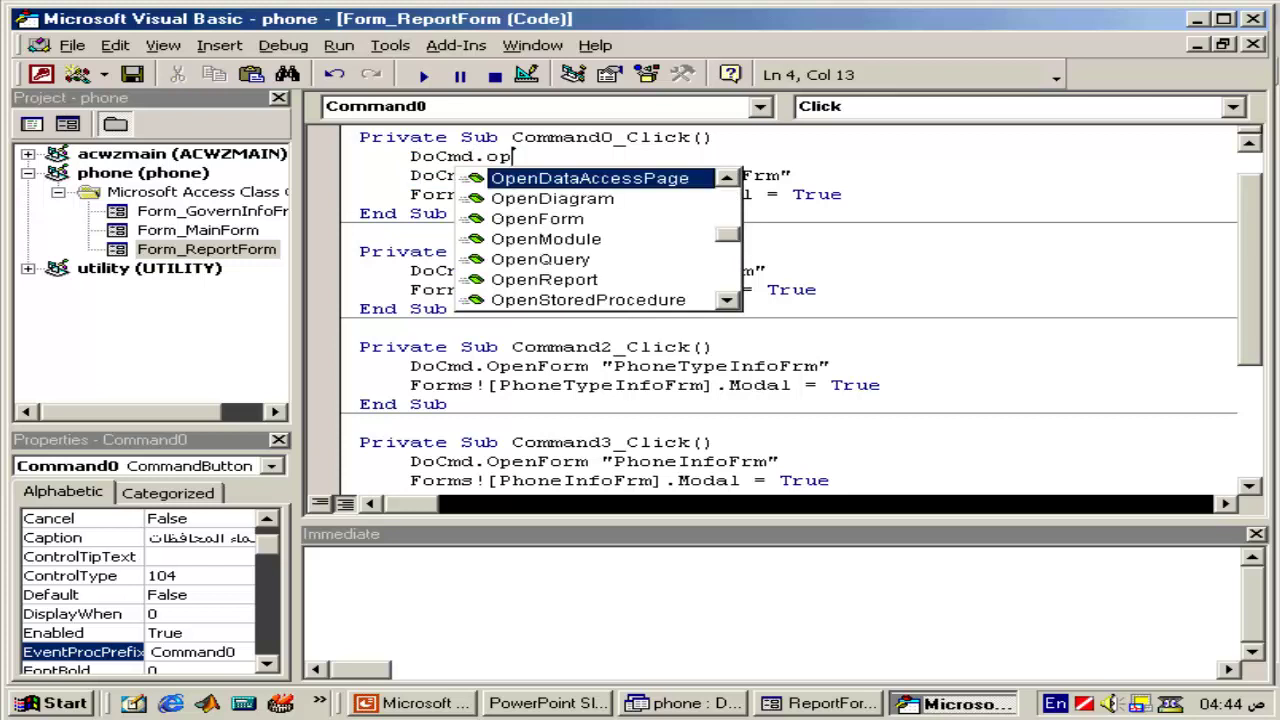
type("en")
key("Down")
key("Down")
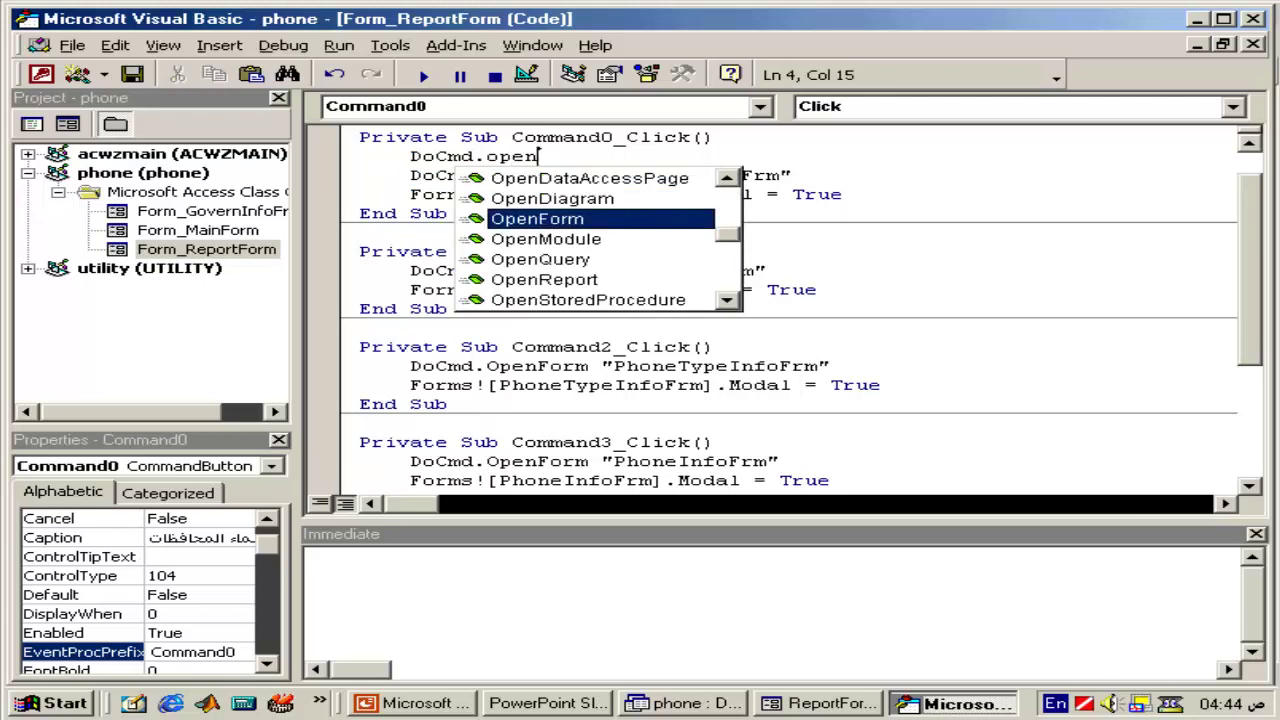
key("Down")
key("Down")
key("Down")
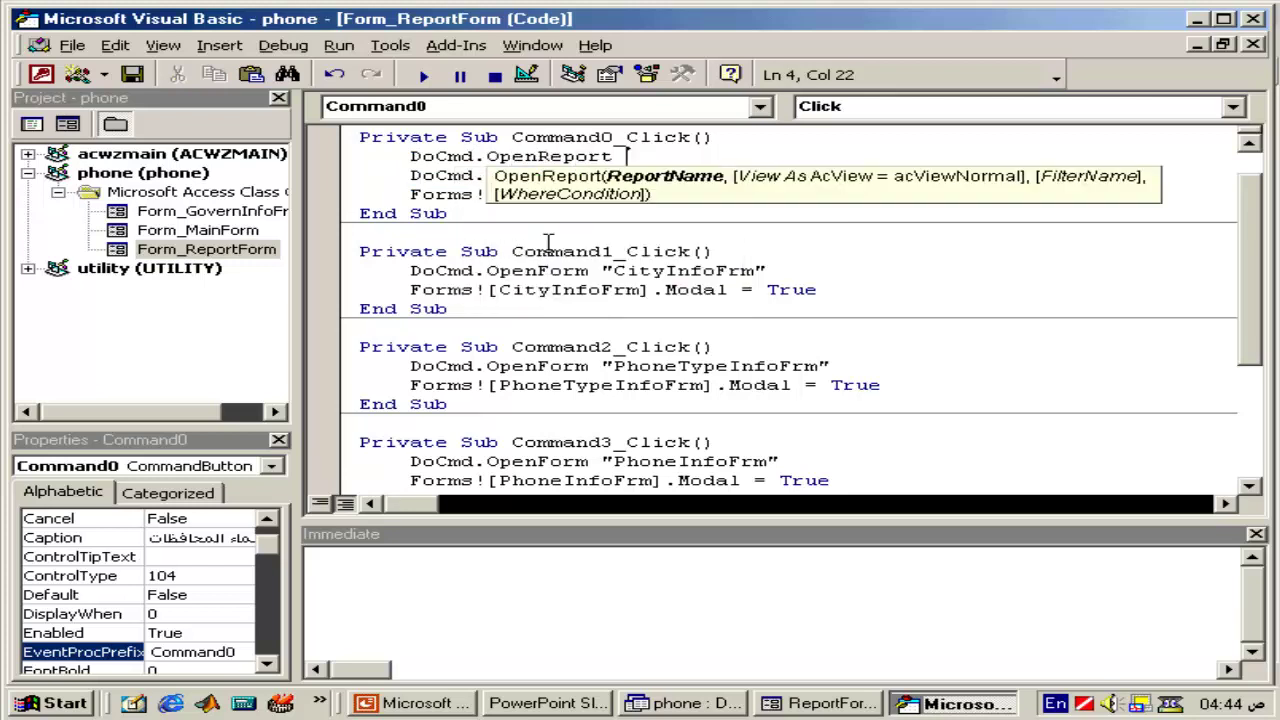
key("Escape")
- Give OpenReport the "GovernInfoRpt" argument, adapted from the copied GovernInfoFrm name
key("shift+End")
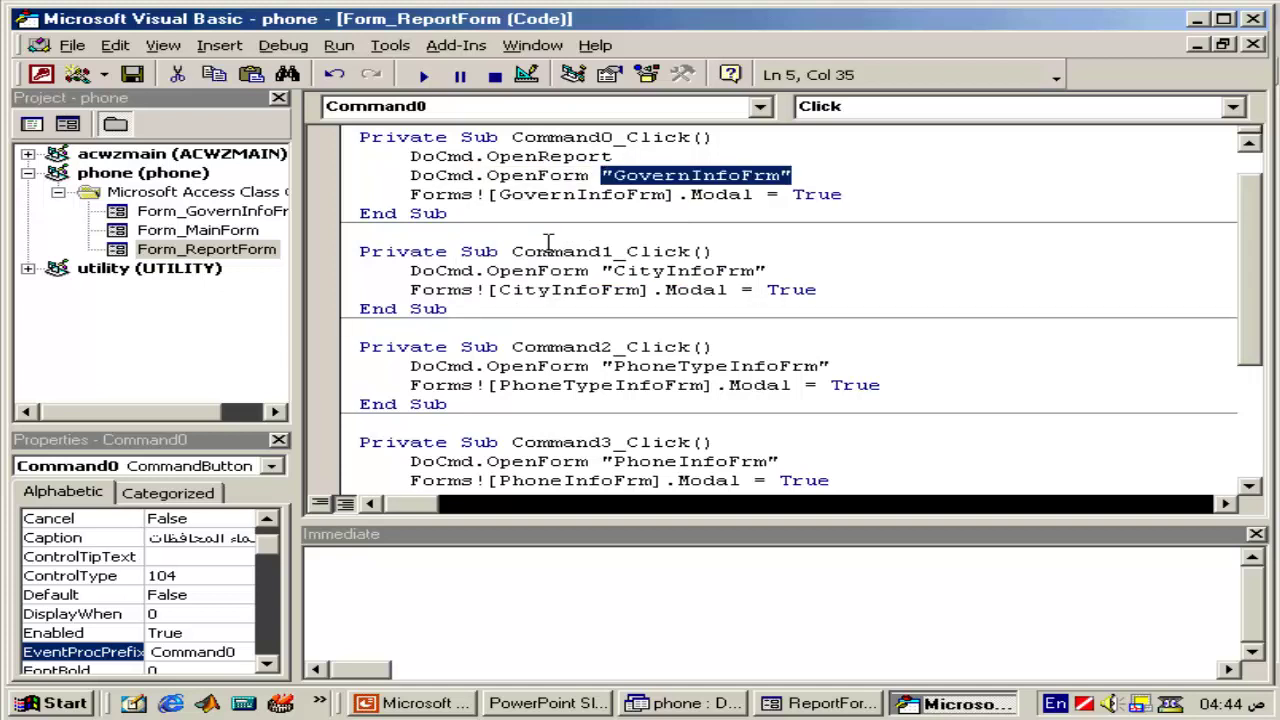
key("ctrl+c")
key("Up")
type("\"")
key("ctrl+v")
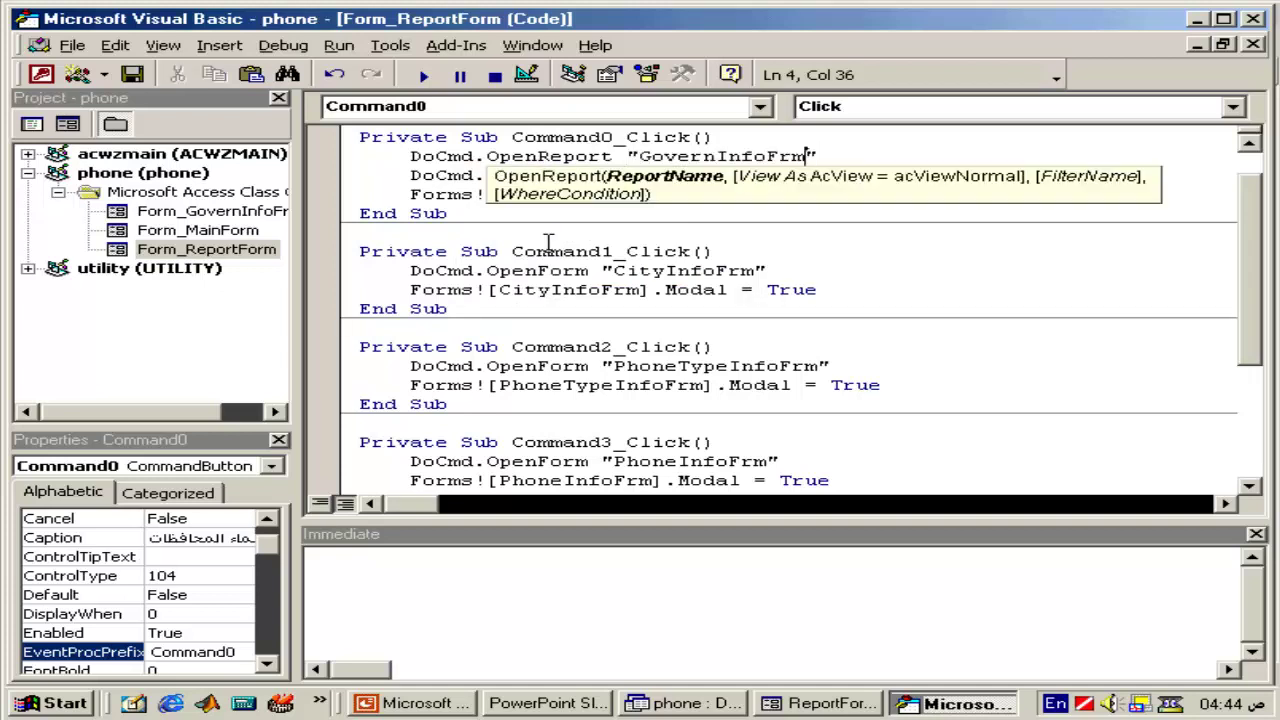
key("BackSpace")
key("BackSpace")
key("BackSpace")
type("Rpt")
key("Down")
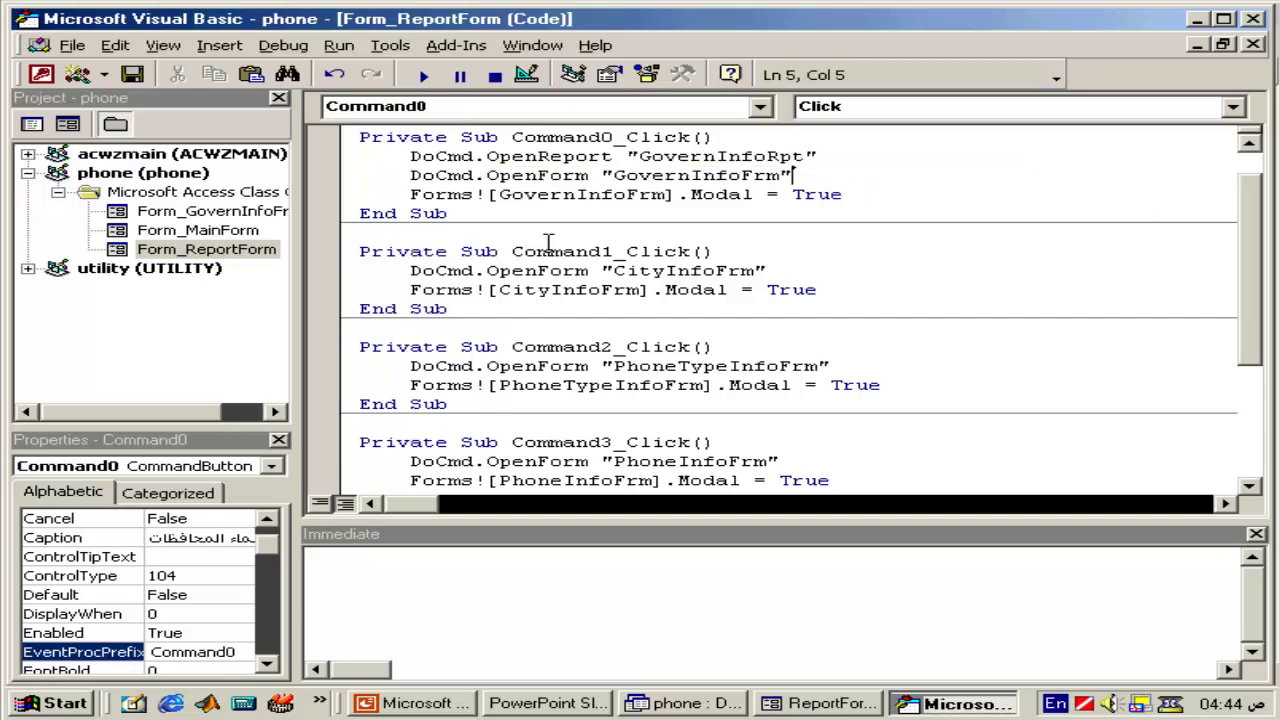
key("Up")
key("End")
left_click(468, 194)
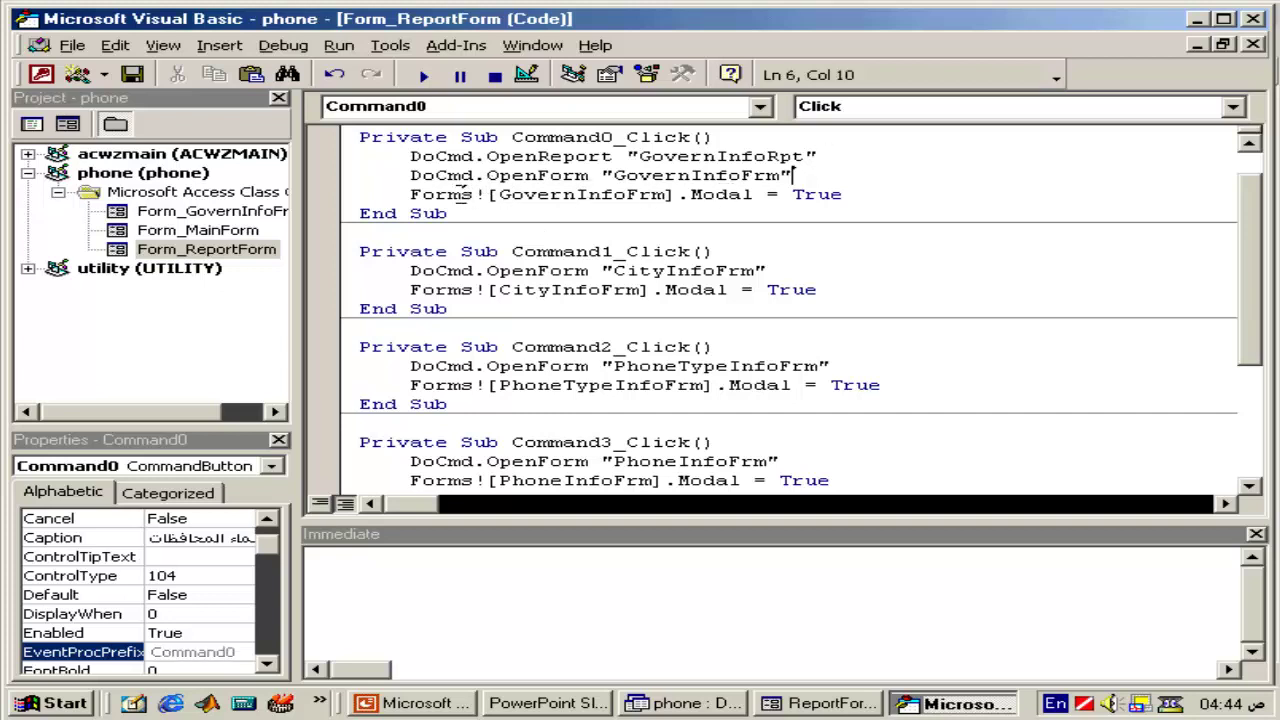
left_click_drag(465, 194, 410, 194)
- Create a blank design-view query with no tables and open the Expression Builder on a Field cell
left_click(686, 706)
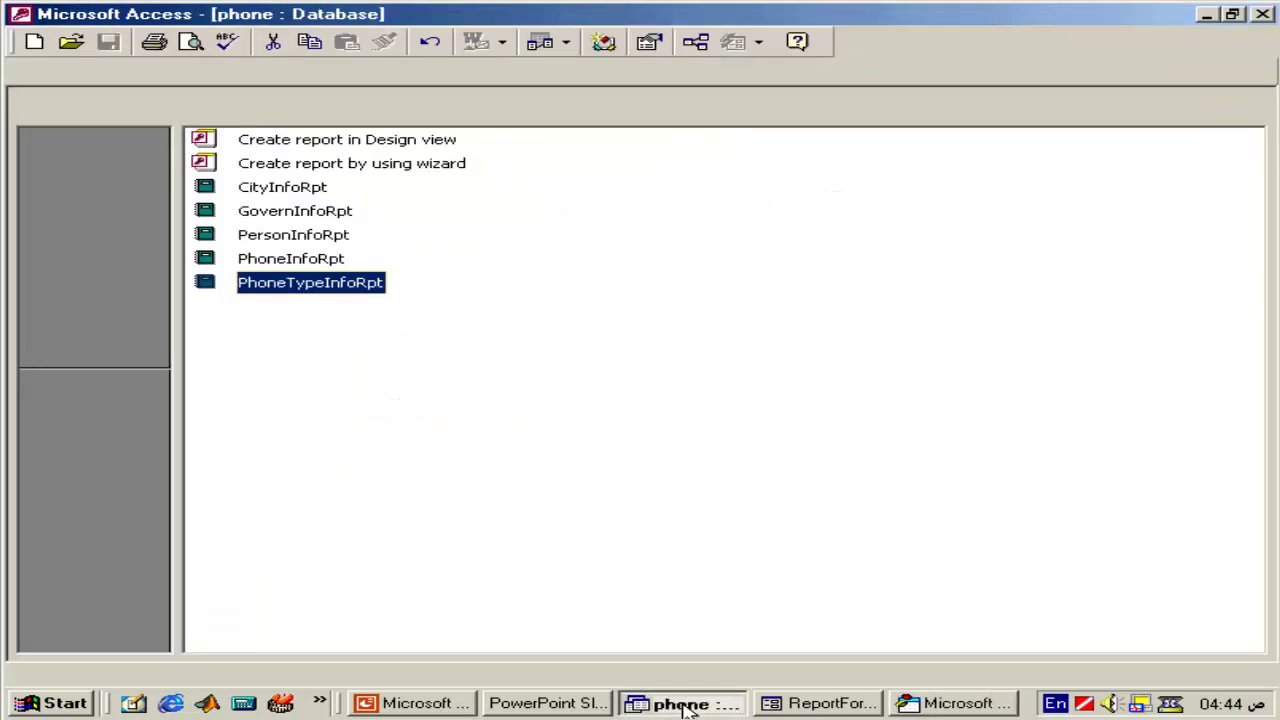
left_click(140, 199)
left_click(265, 107)
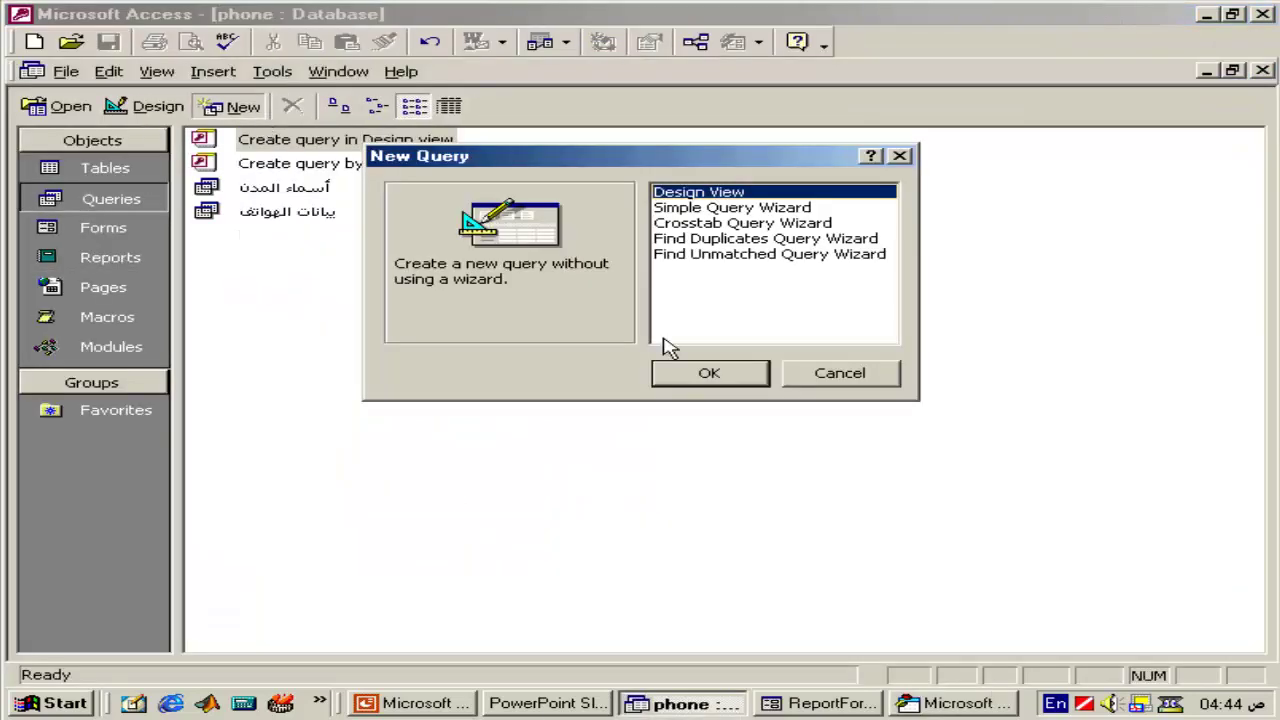
left_click(736, 384)
left_click(848, 349)
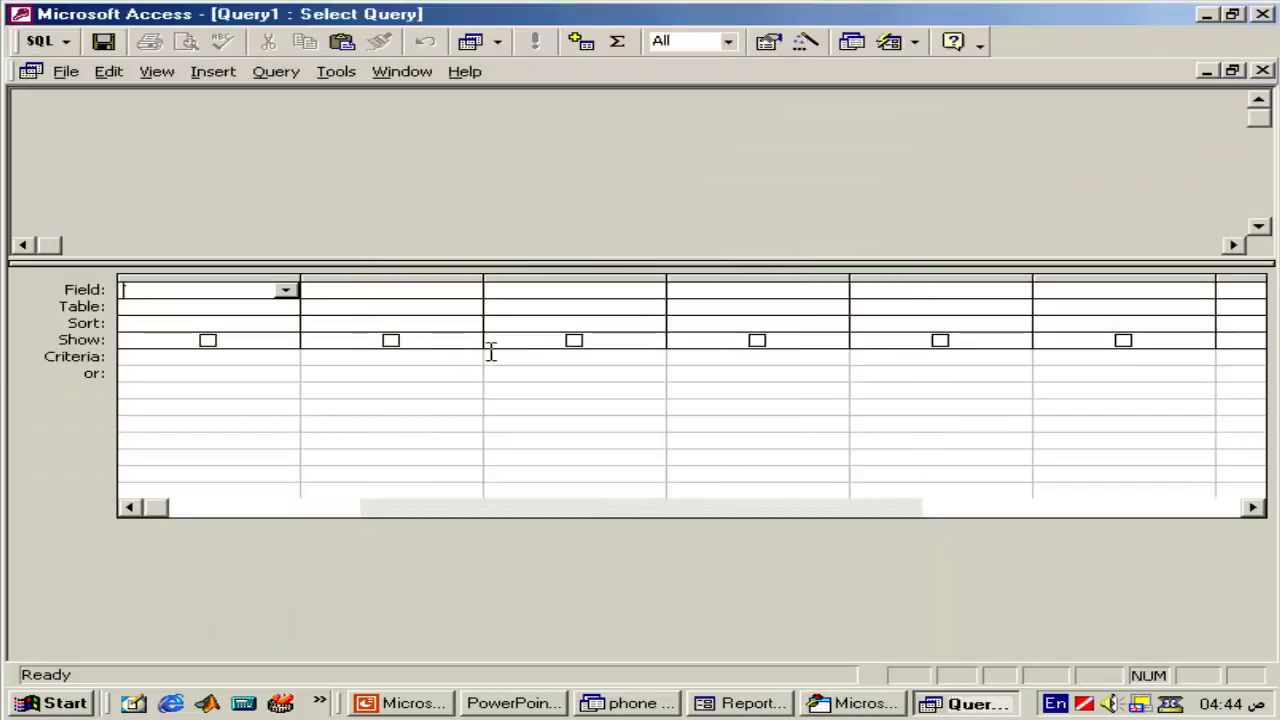
left_click(434, 289)
right_click(436, 291)
left_click(530, 451)
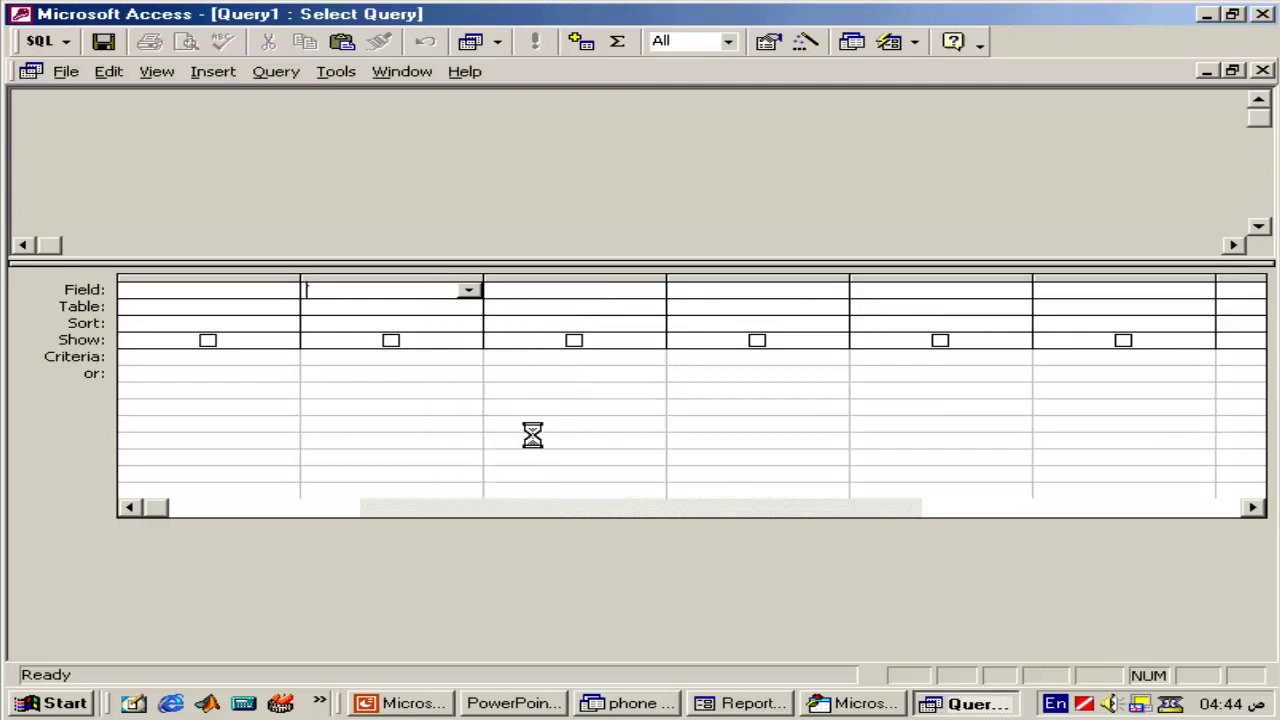
- Browse the GovernInfoRpt report's controls, then cancel the builder and close Query1
key("r")
key("Right")
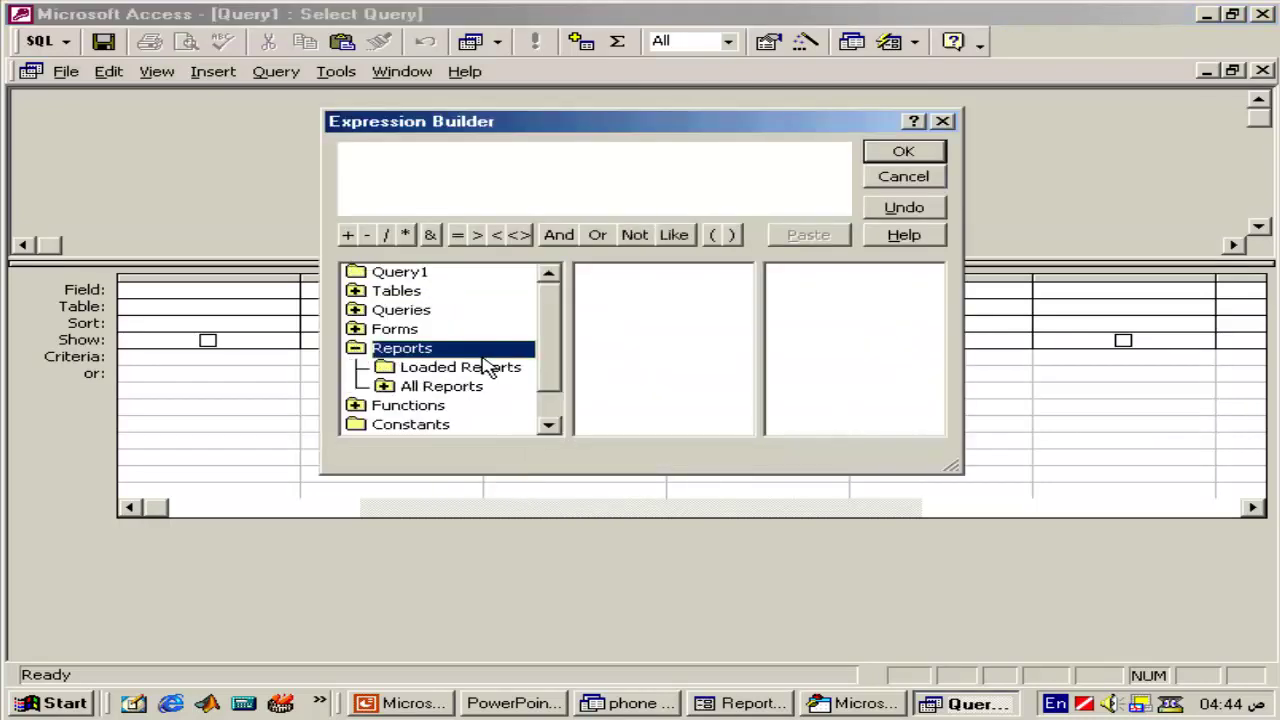
double_click(487, 390)
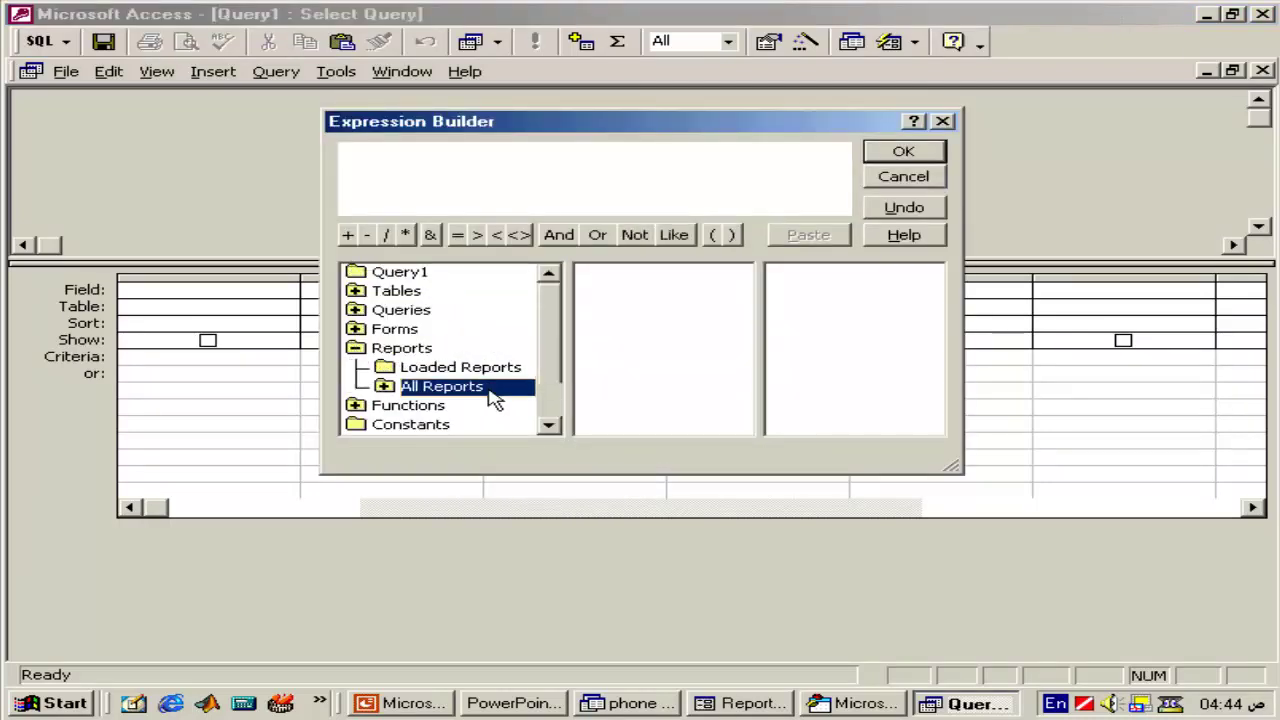
left_click(490, 407)
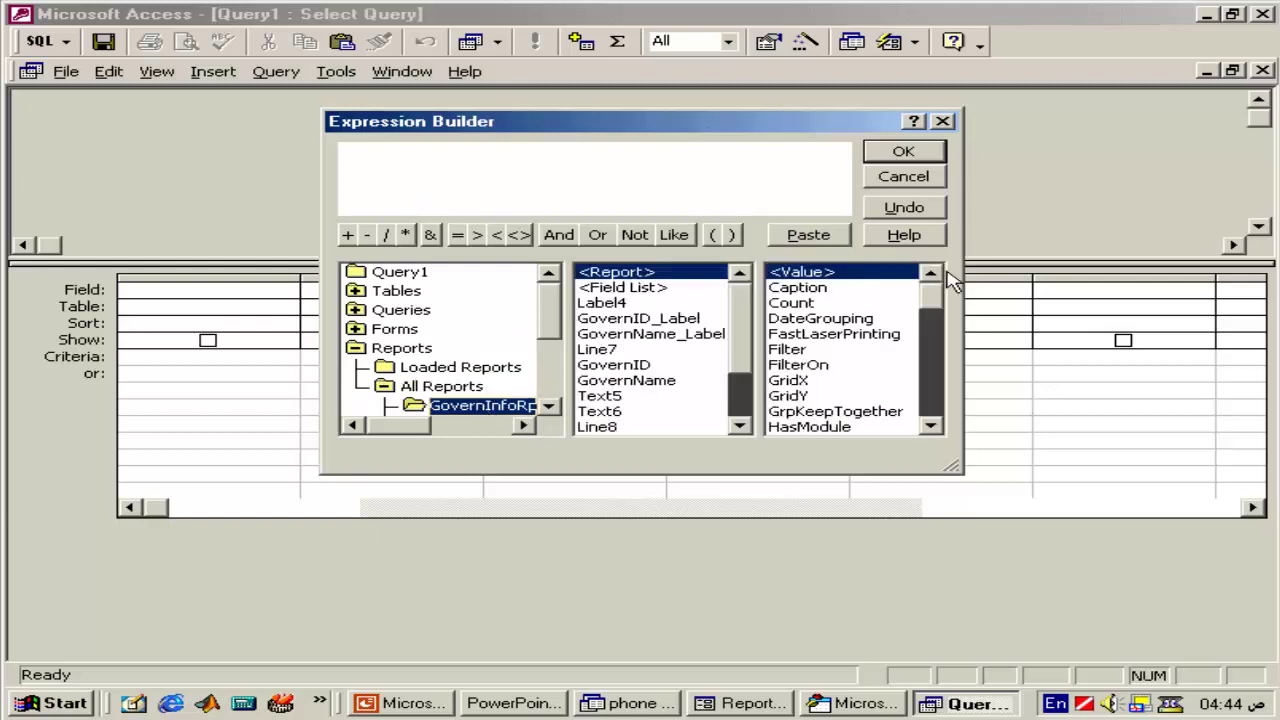
left_click_drag(930, 298, 951, 400)
left_click(912, 177)
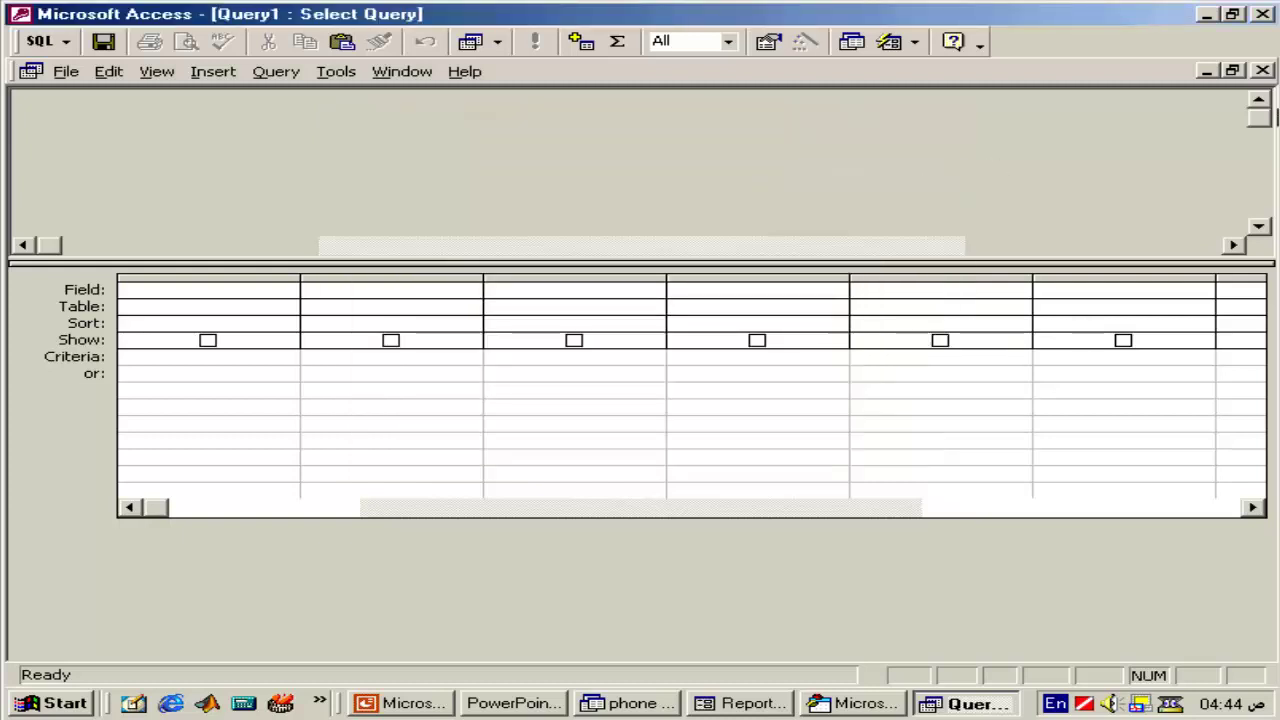
left_click(1263, 70)
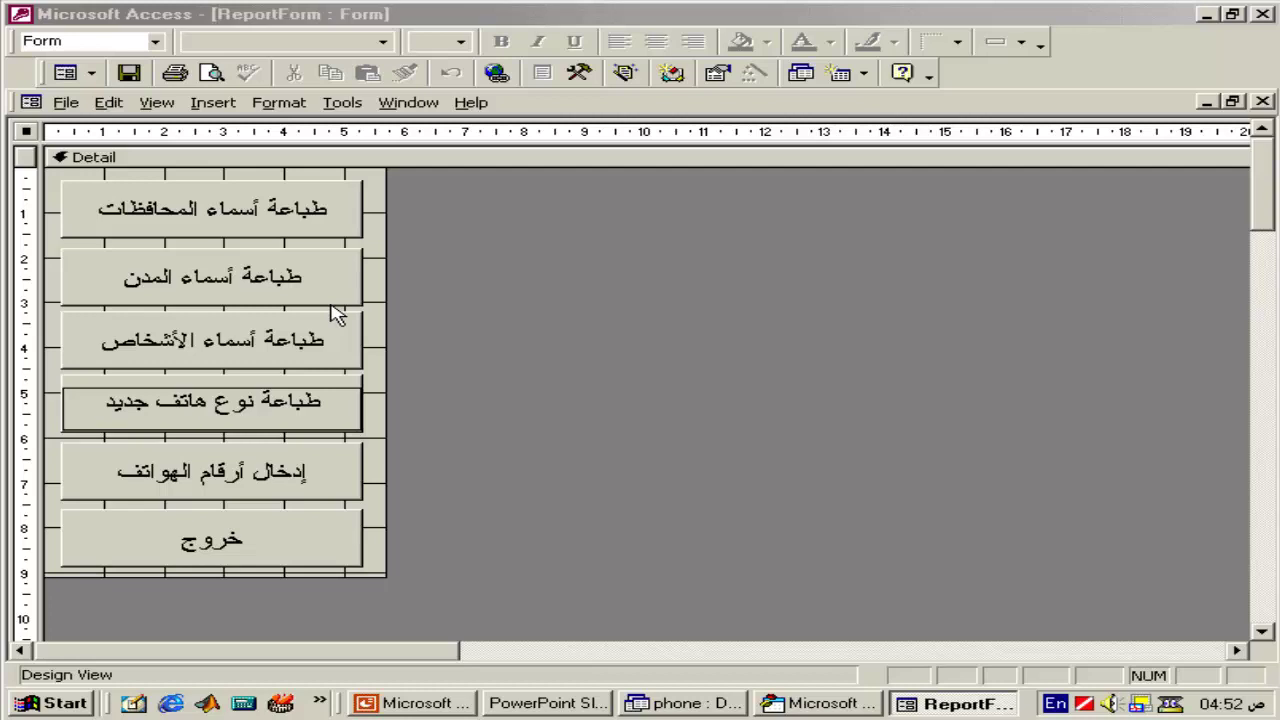
- Prefix the fifth button's caption with طباعة and change the خروج button's caption to رجوع
left_click(268, 478)
type("كش")
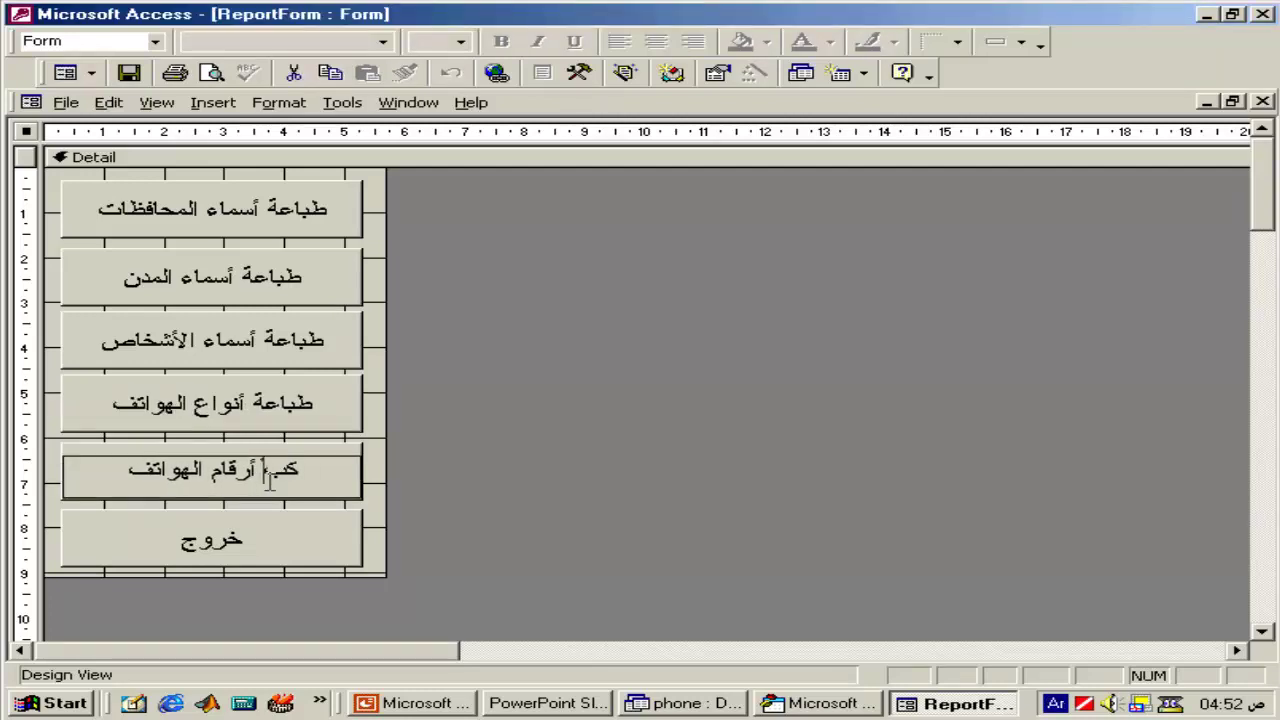
key("BackSpace")
type("طب")
type("اعة")
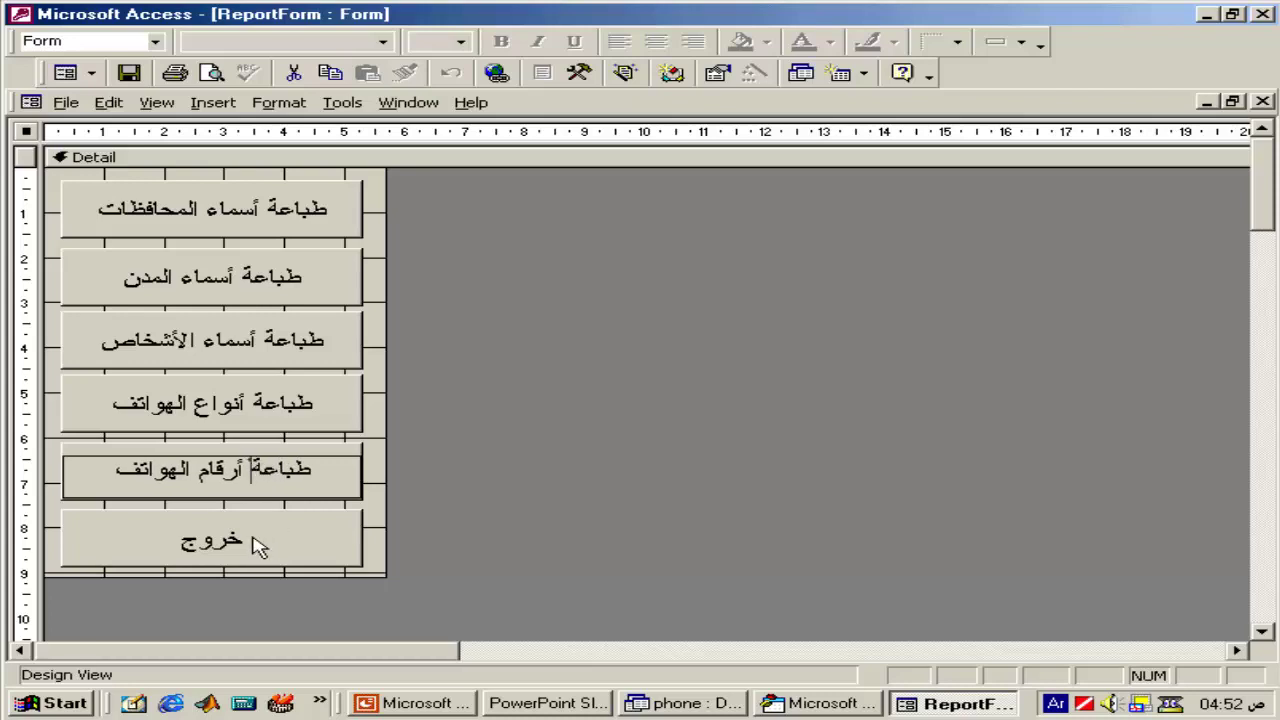
left_click(252, 540)
double_click(242, 538)
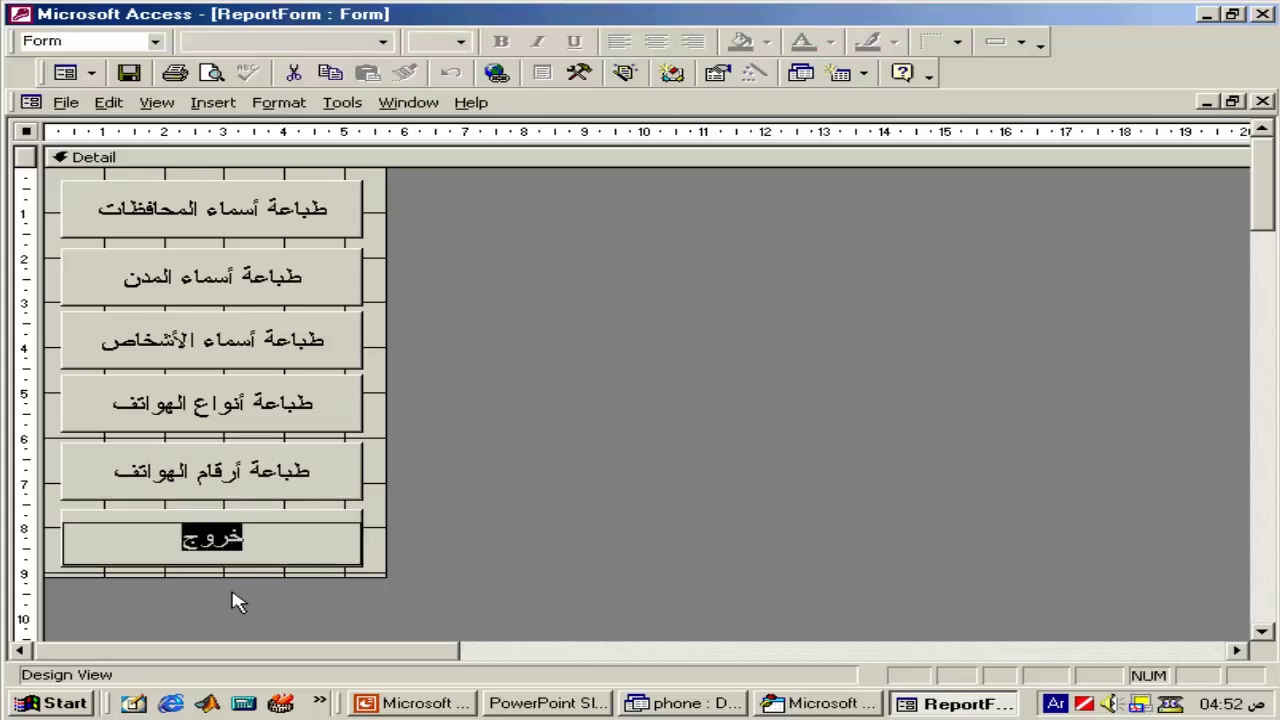
type("رجوع")
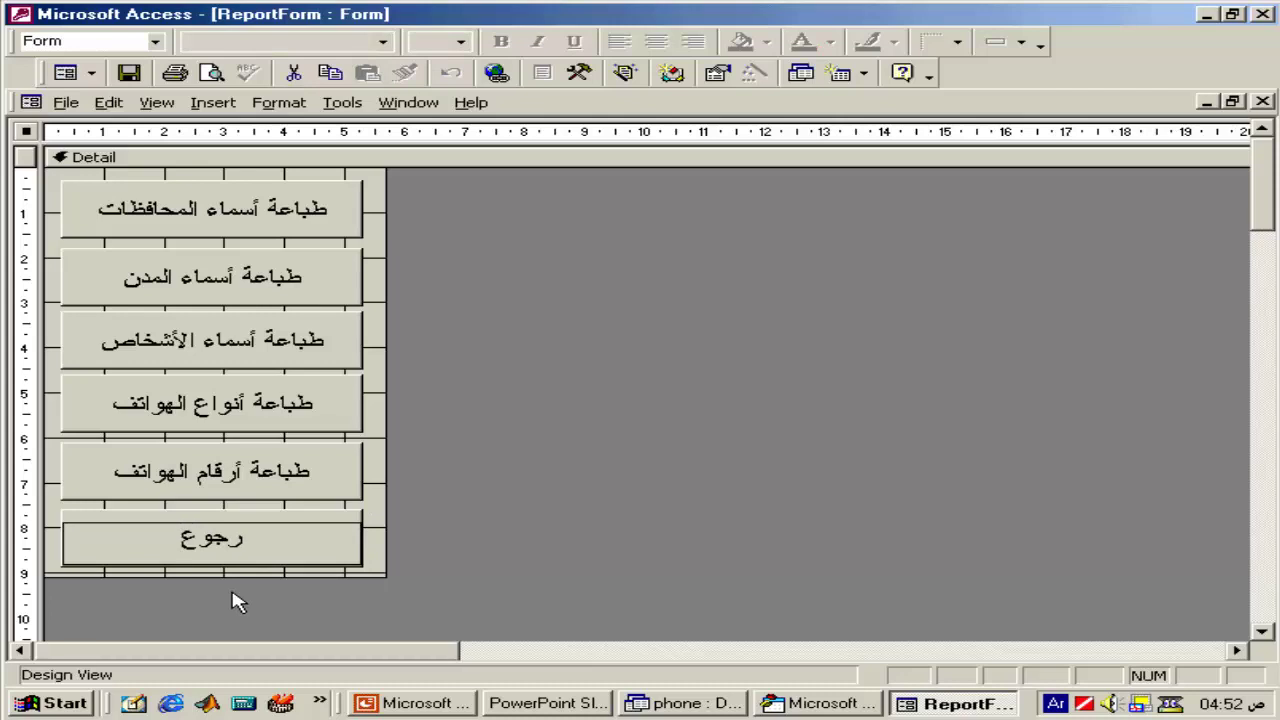
left_click(686, 455)
- Open the first button's On Click event code from its Properties sheet
left_click(270, 181)
right_click(270, 181)
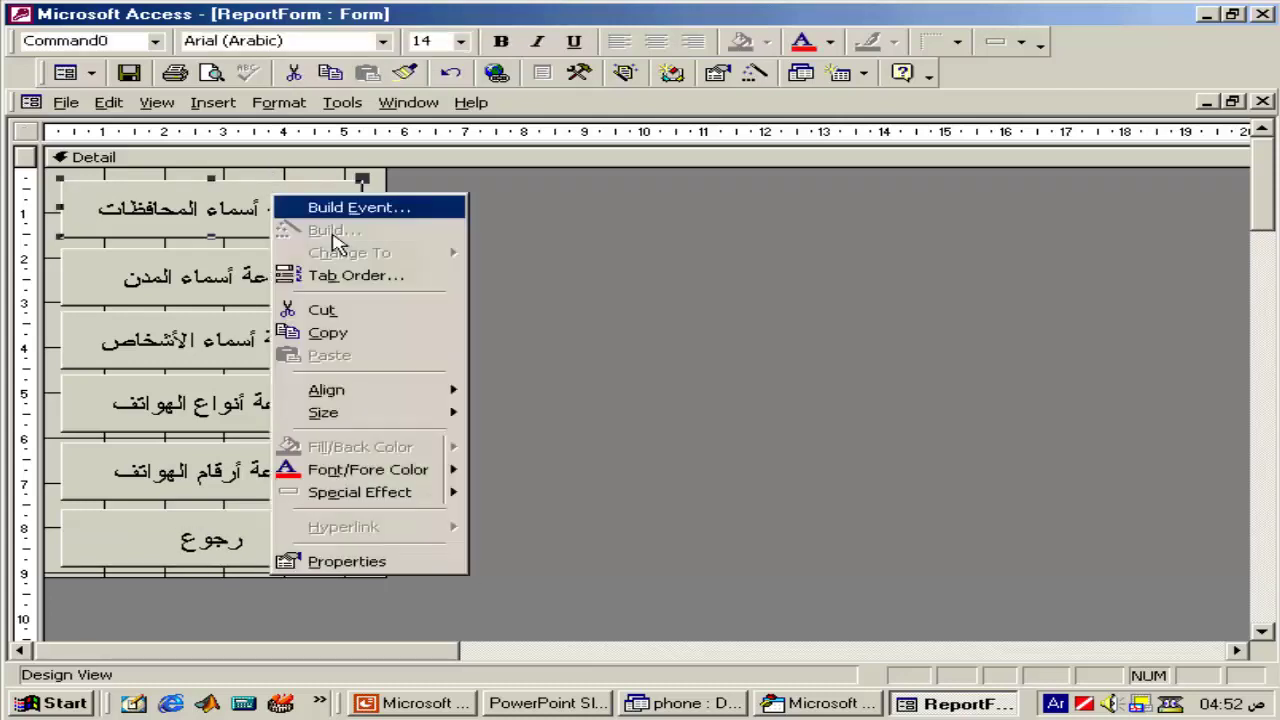
left_click(385, 566)
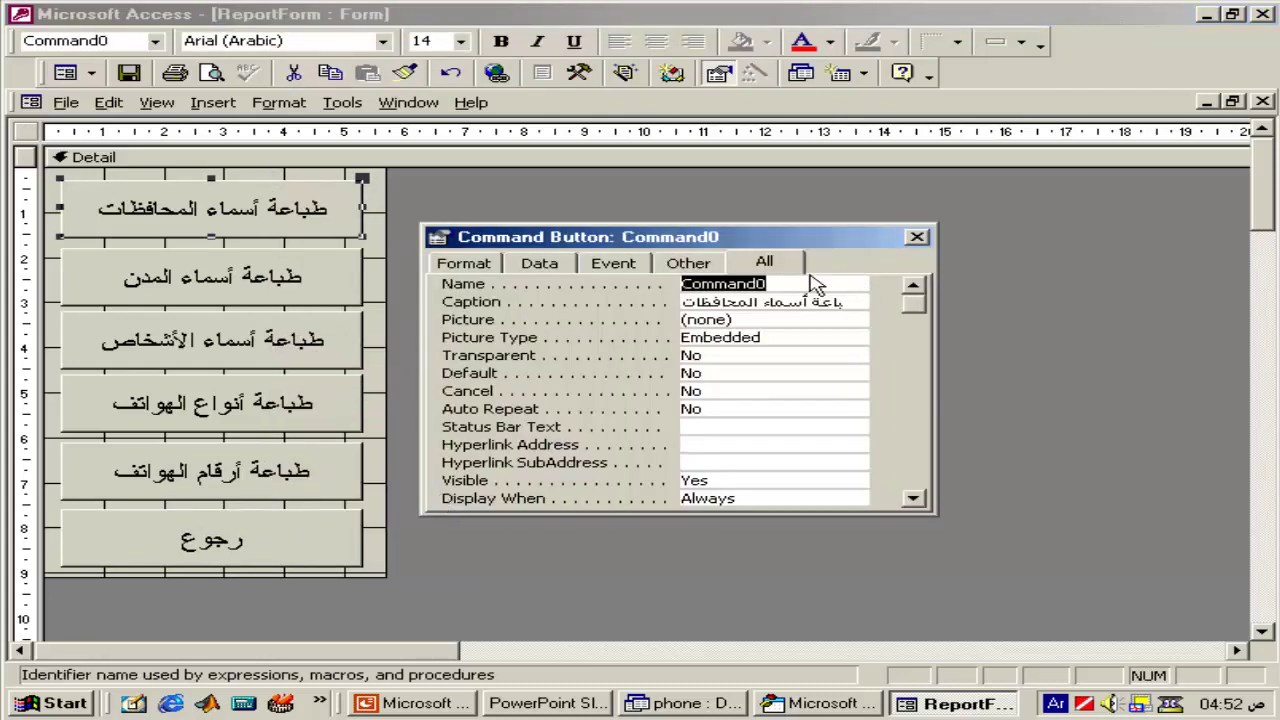
left_click(555, 263)
left_click(600, 263)
left_click(907, 355)
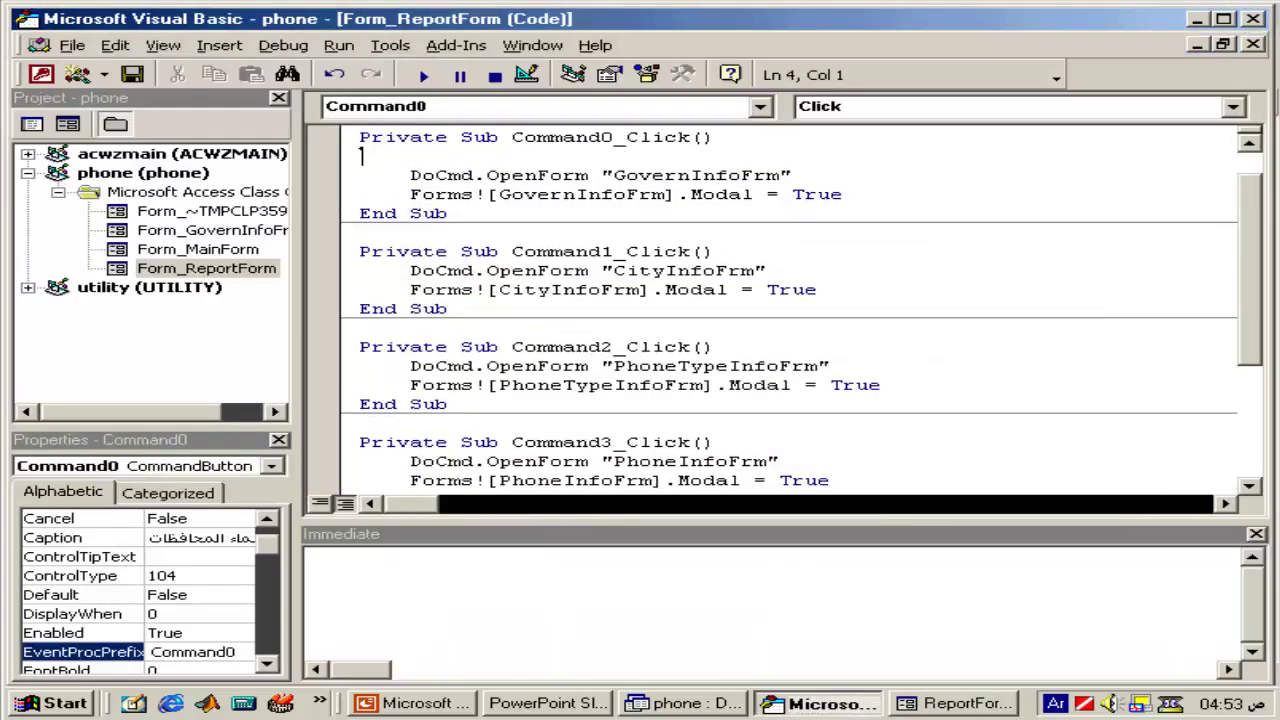
- Type docmd.op, pick OpenReport in Command0_Click, then undo those code edits
key("alt+shift")
key("Tab")
type("doc")
type("md.op")
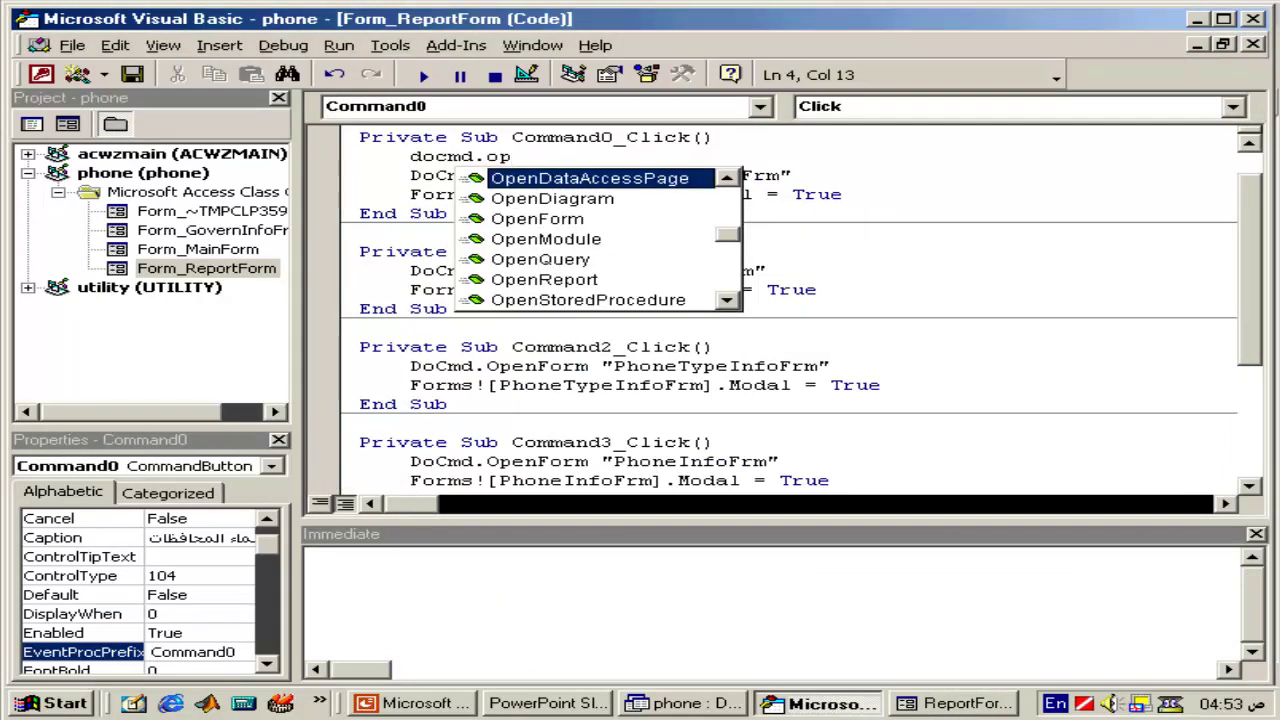
key("Down")
key("Down")
key("Down")
key("Down")
key("Down")
key("space")
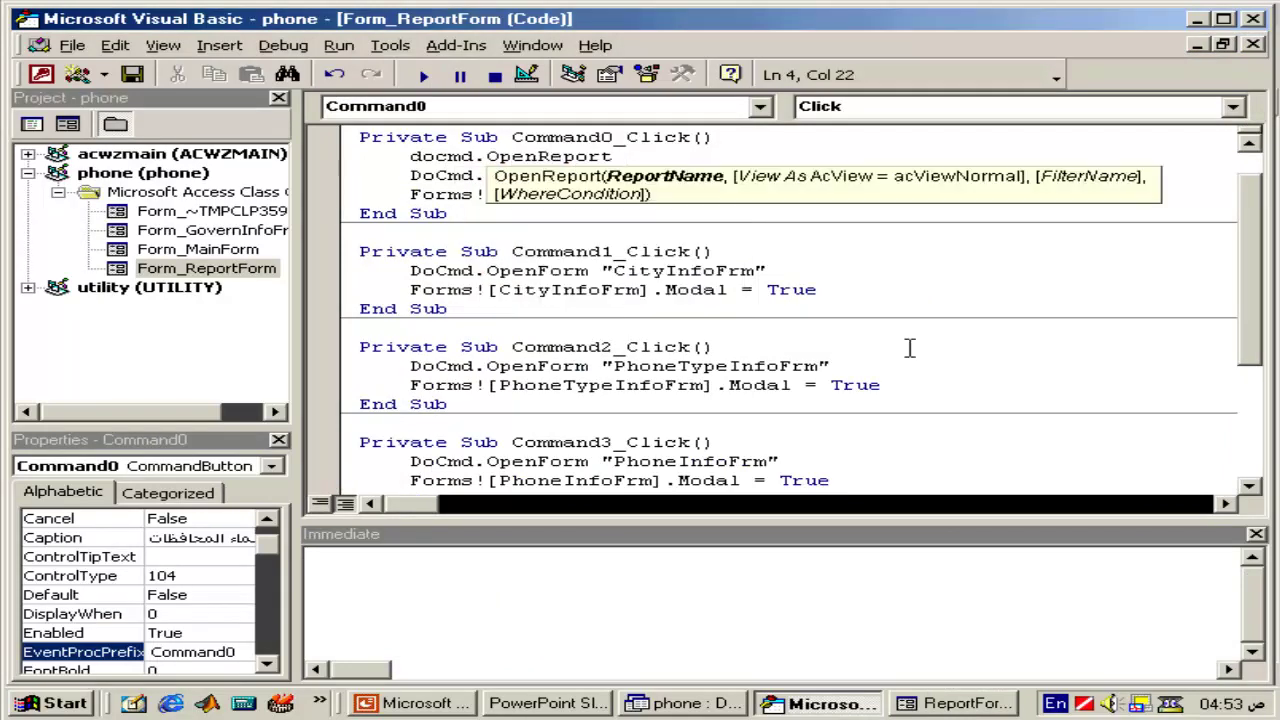
key("Down")
key("shift+End")
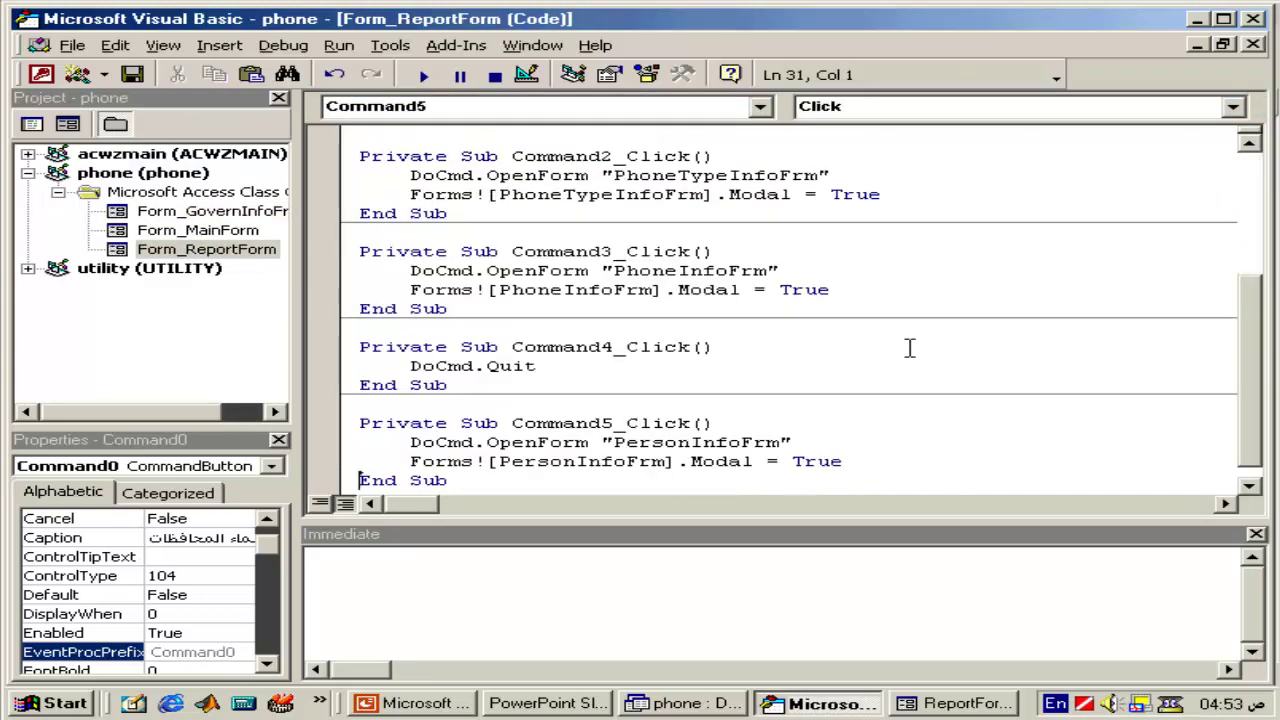
key("ctrl+z")
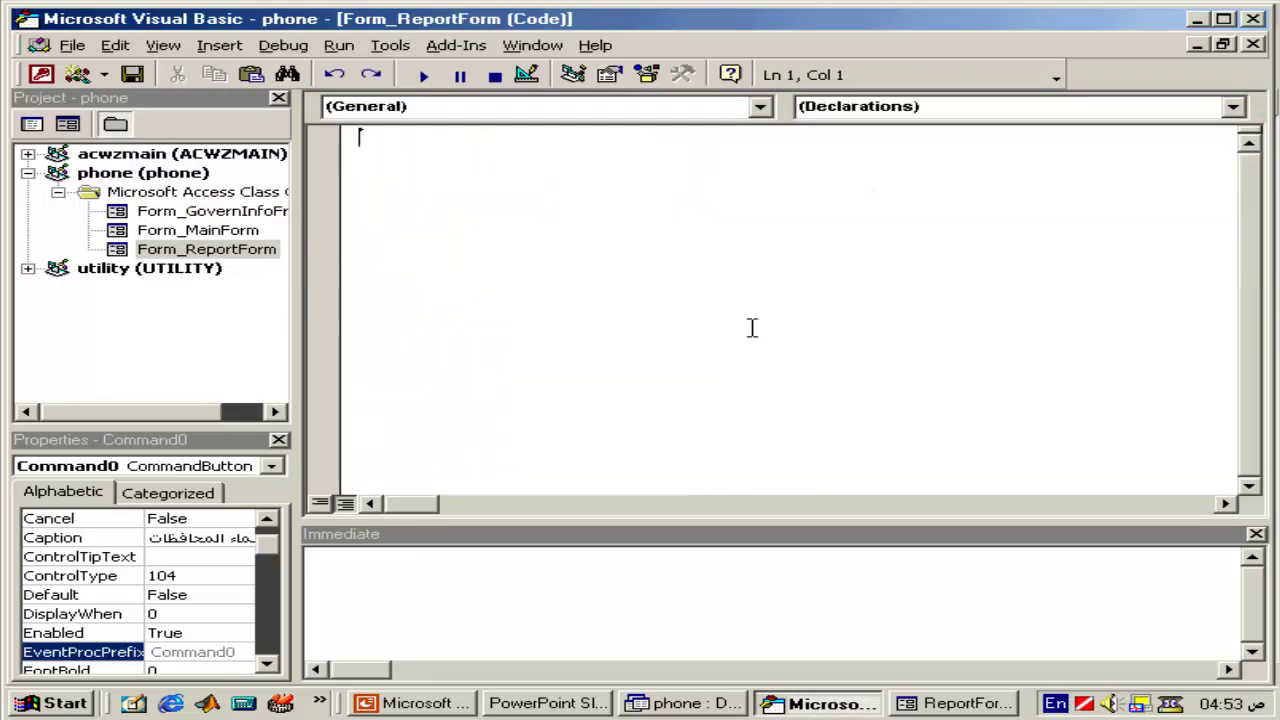
- View GovernInfoFrm's code, then build an On Click event procedure for ReportForm's first button
left_click(1252, 44)
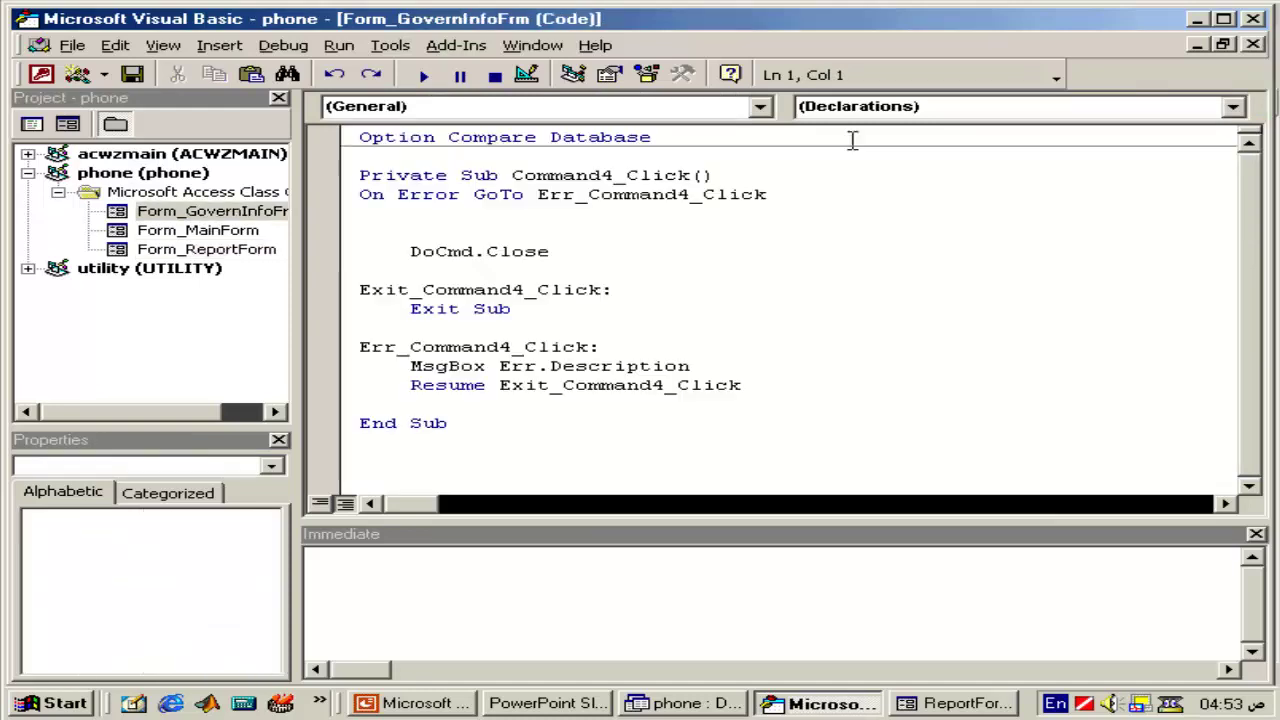
left_click(756, 153)
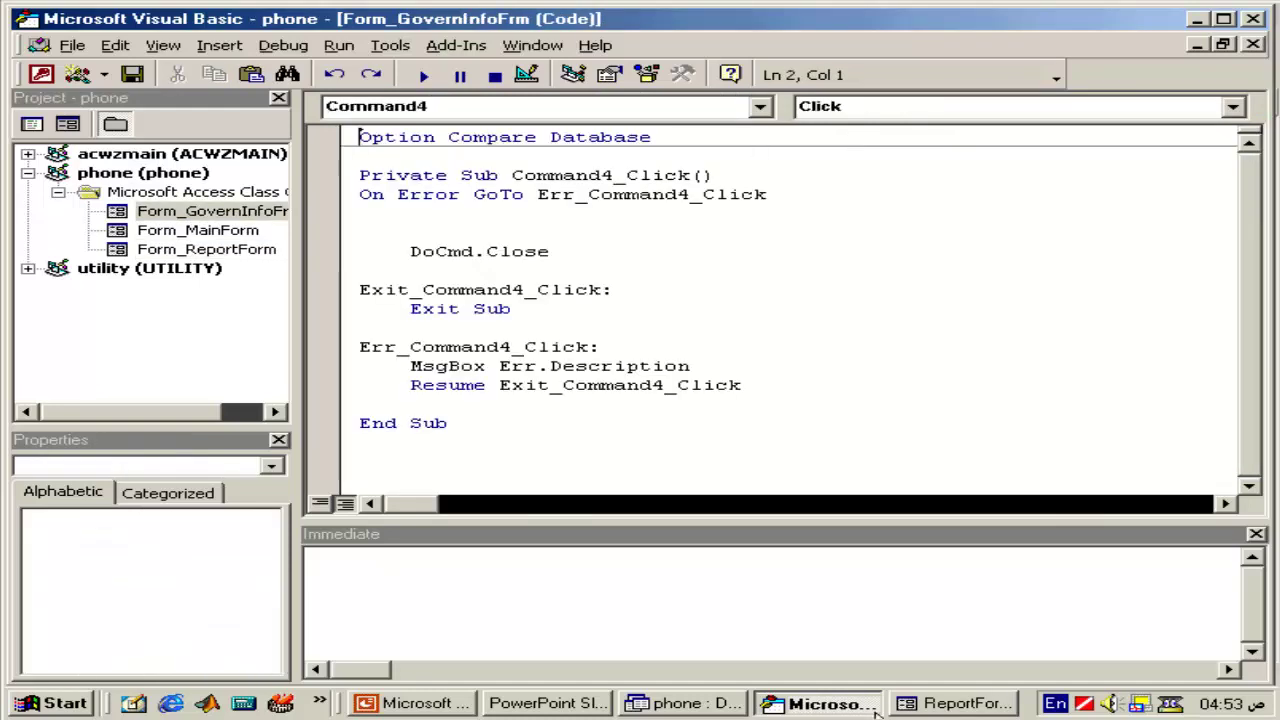
left_click(952, 705)
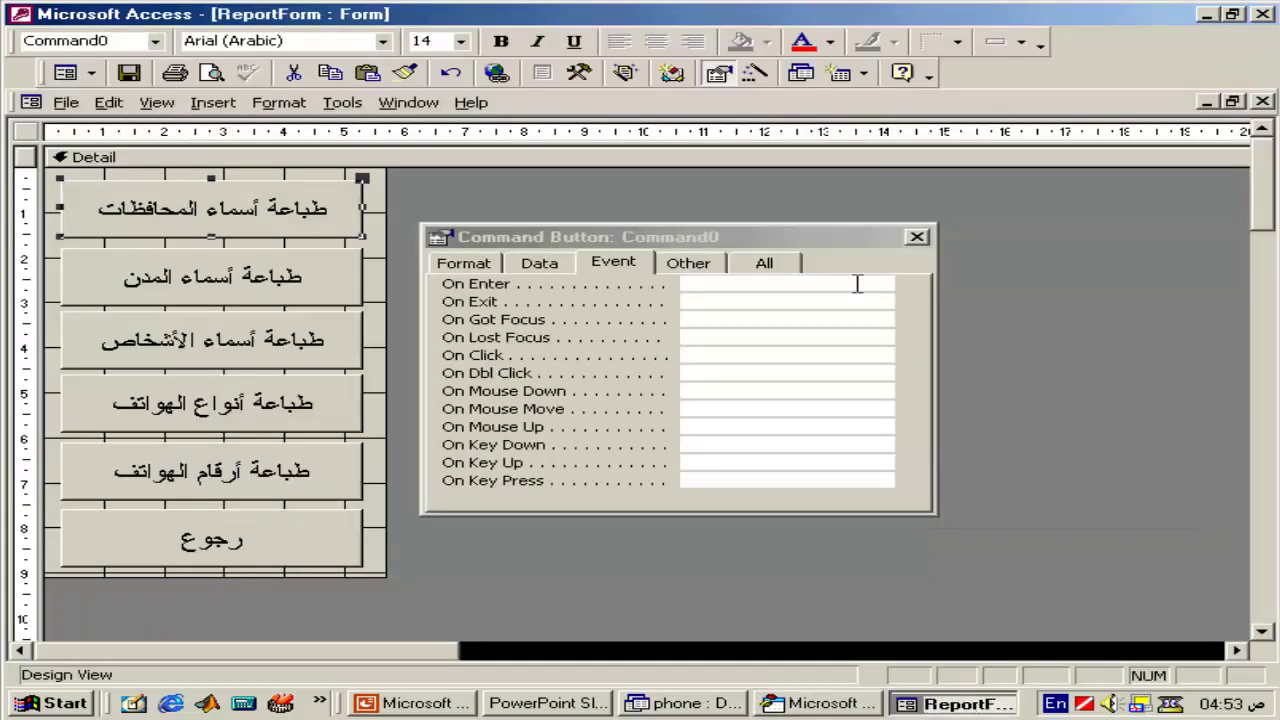
left_click(556, 266)
left_click(600, 268)
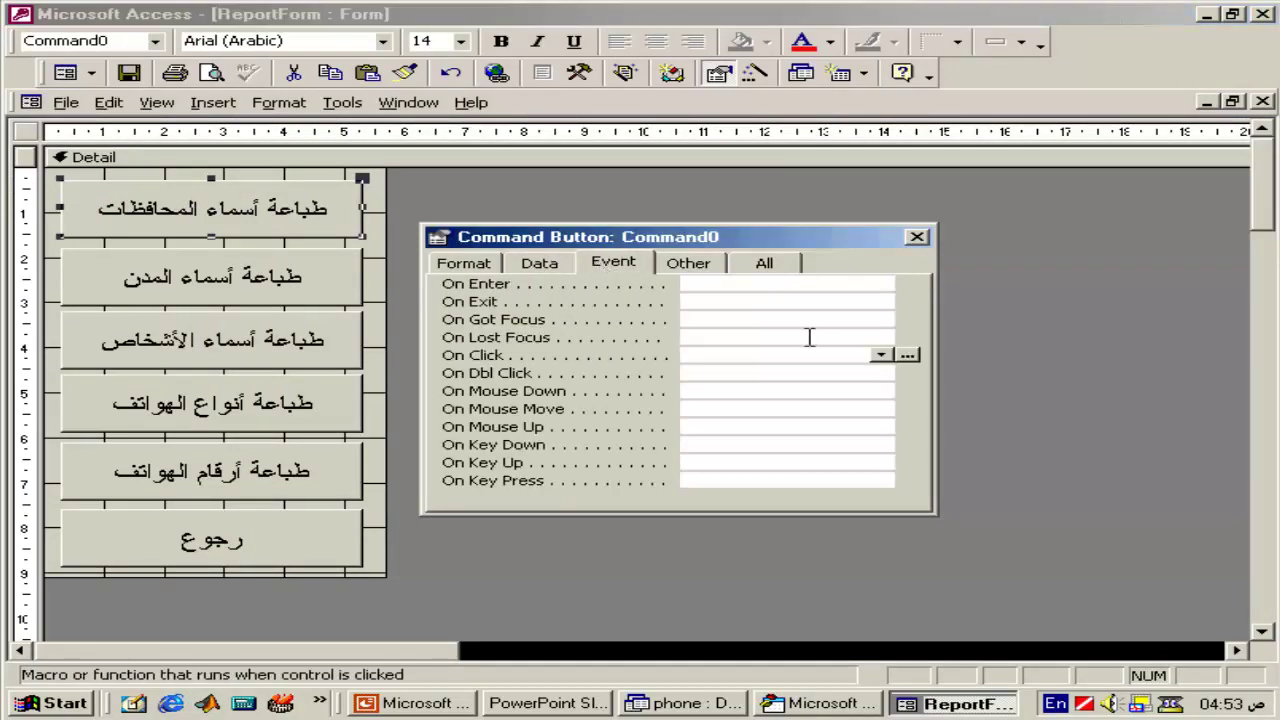
left_click(908, 355)
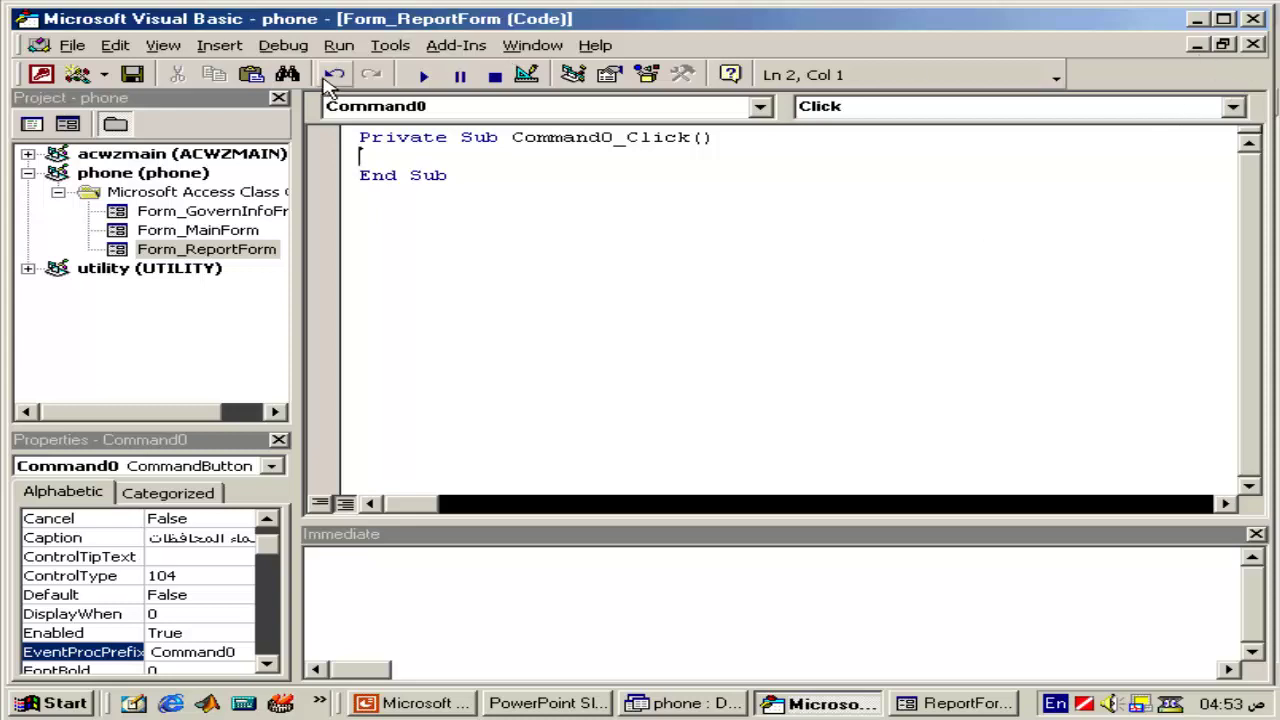
- Undo the empty click stub and reopen the existing Command0_Click code
left_click(333, 76)
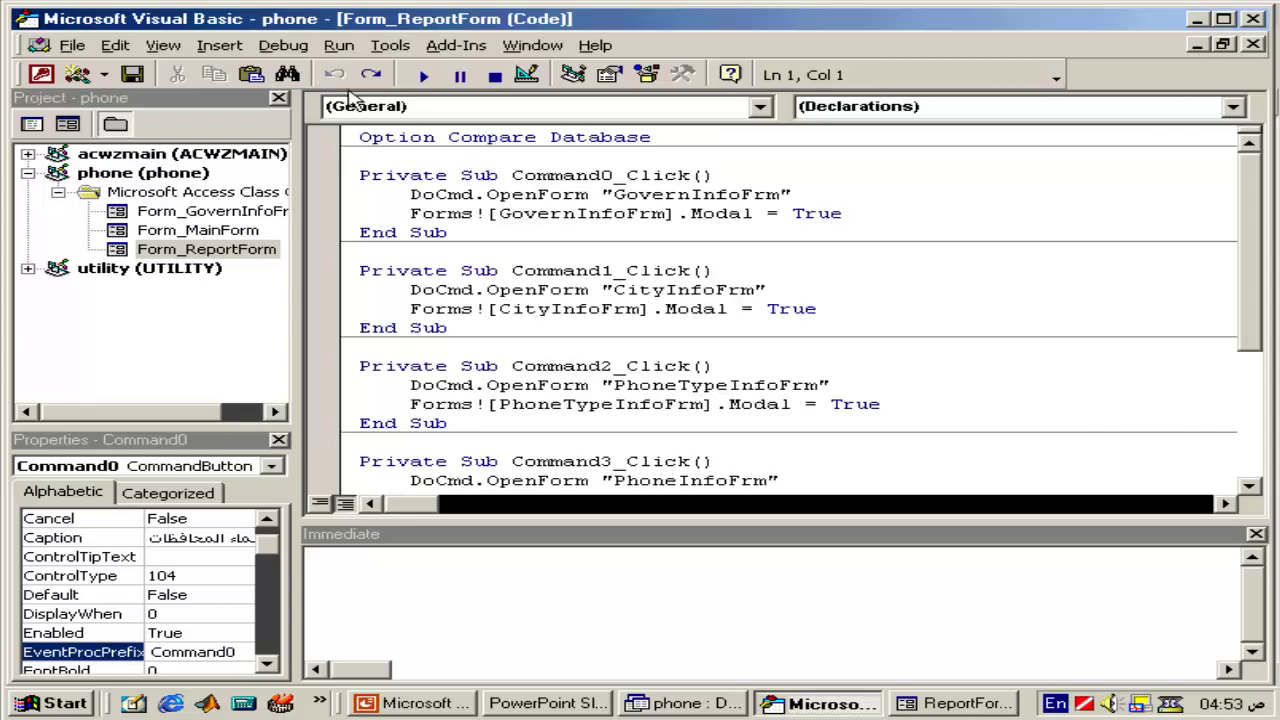
key("Down")
key("Down")
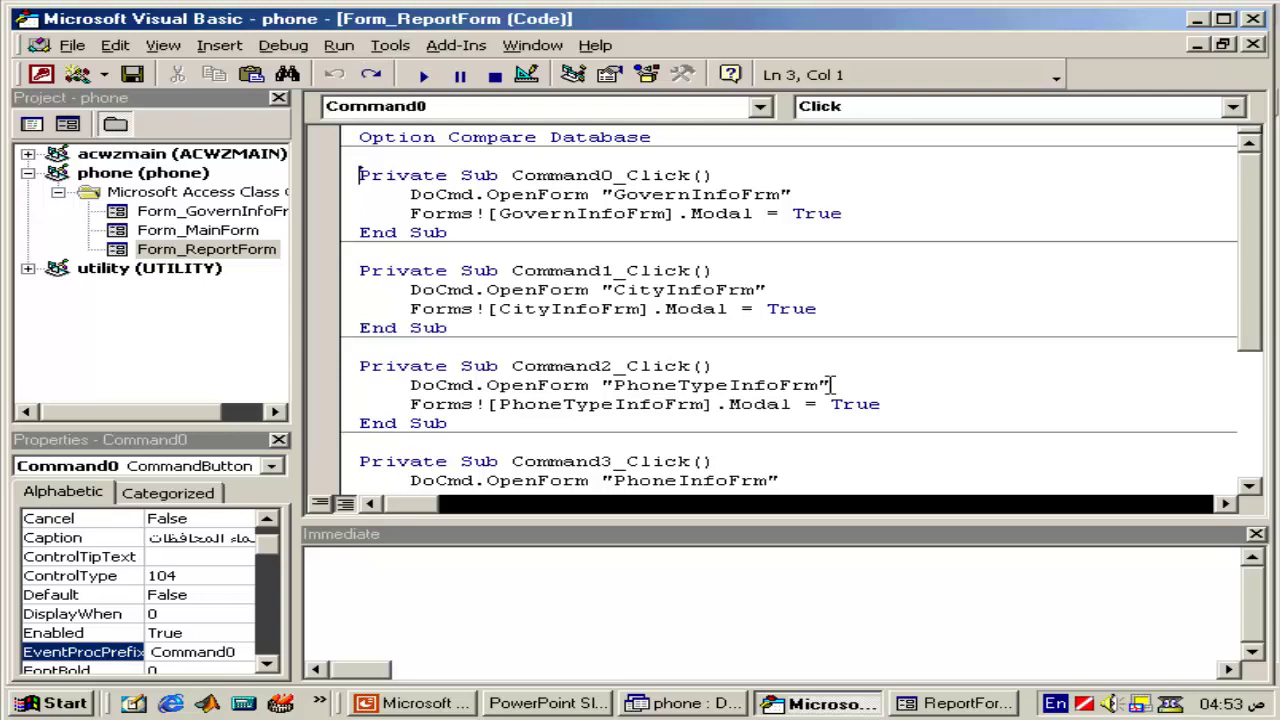
left_click(960, 707)
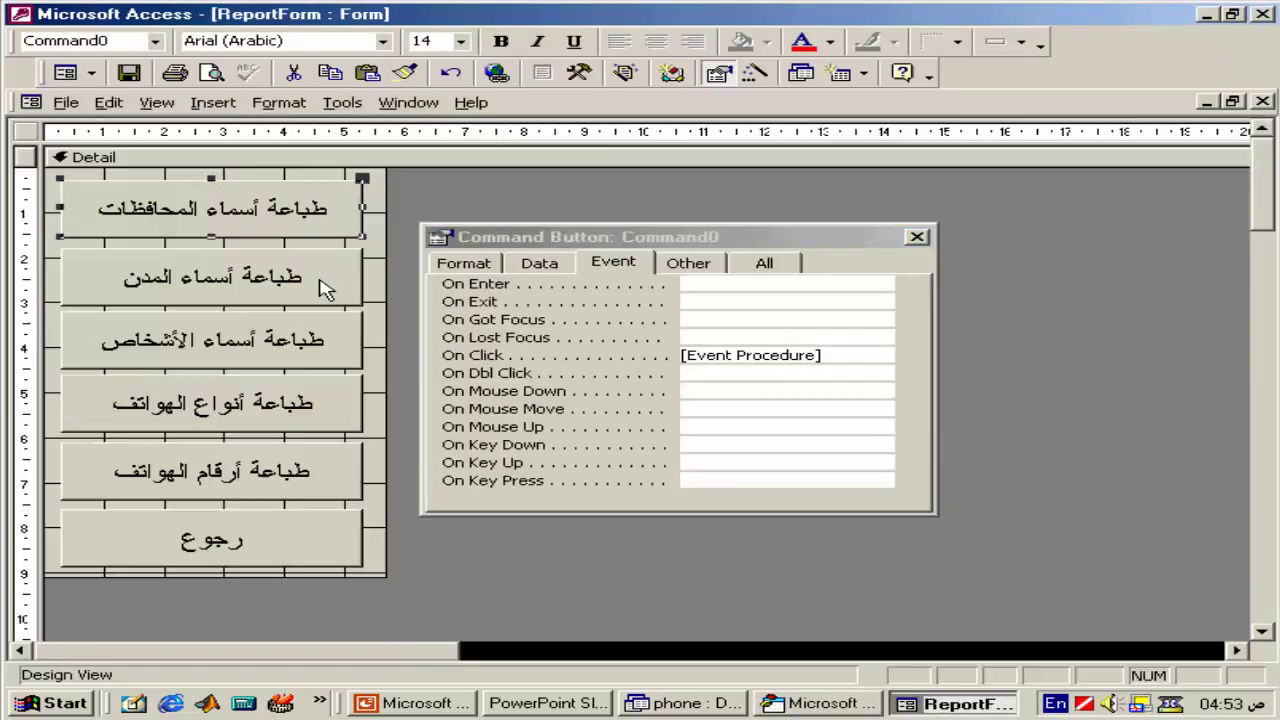
left_click(898, 355)
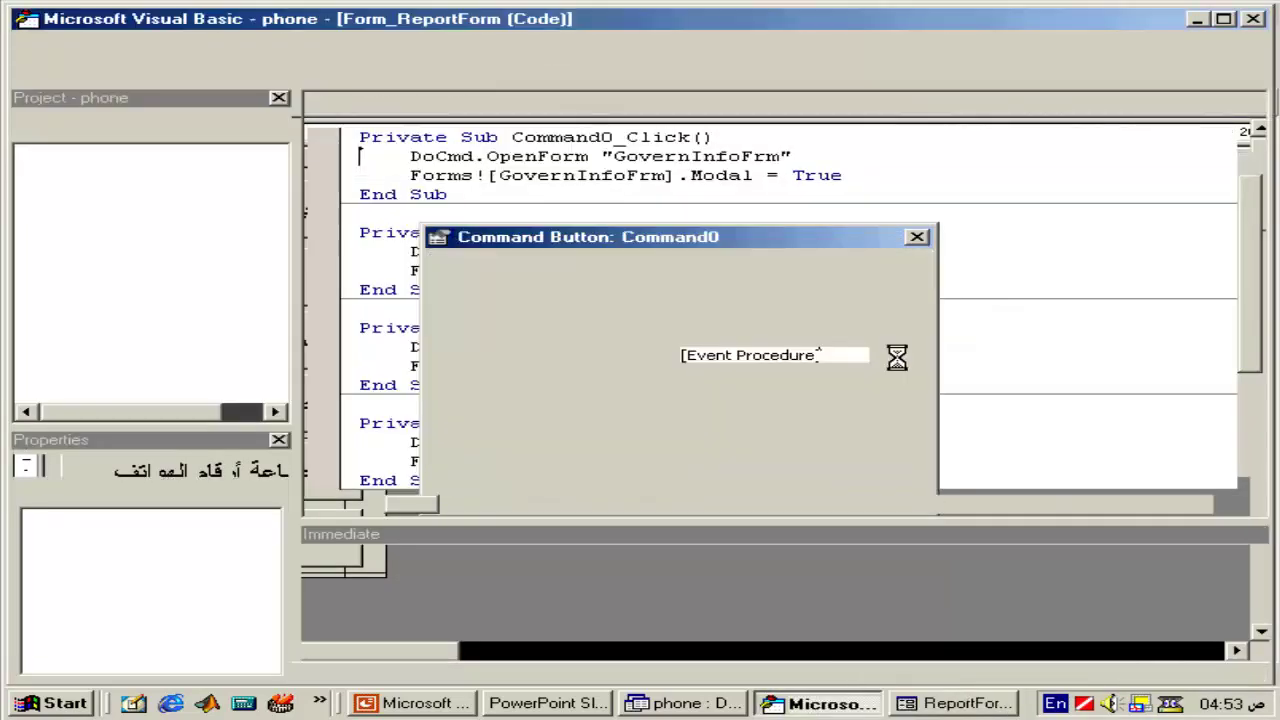
- Duplicate Command0_Click's OpenForm line and switch the copy to OpenReport
key("shift+Down")
key("ctrl+c")
key("Up")
key("Up")
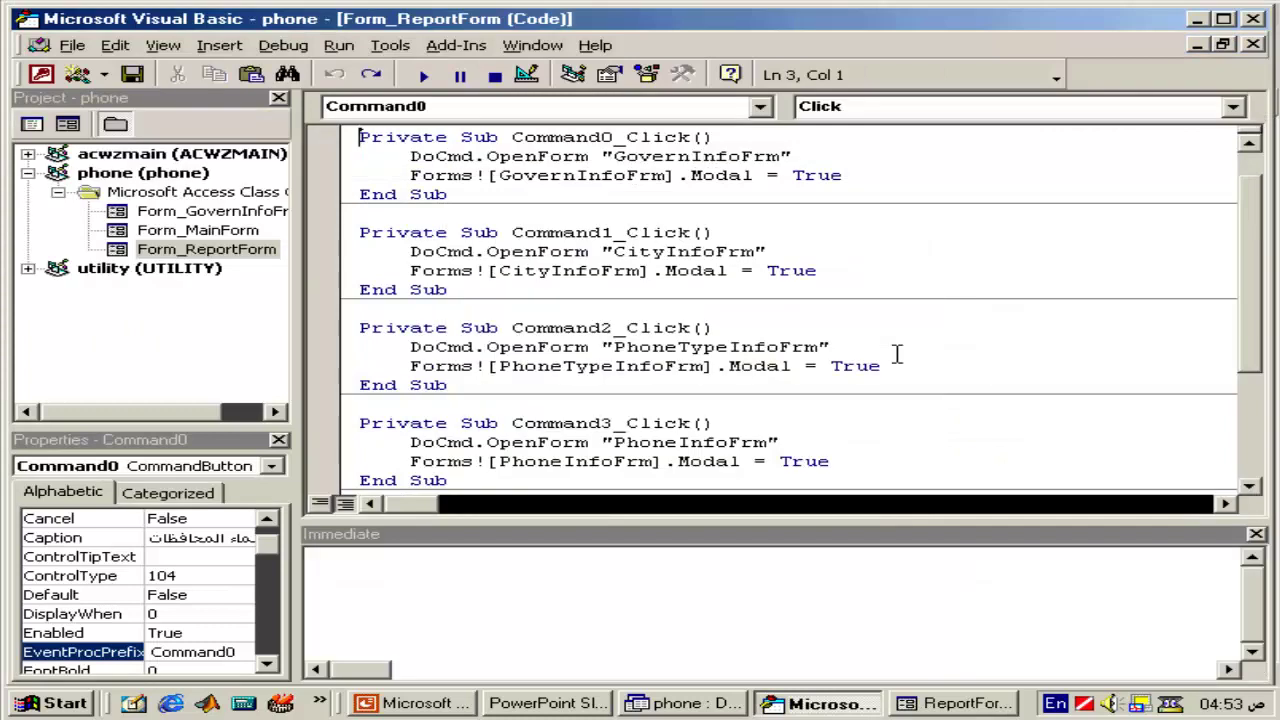
key("End")
key("Return")
key("ctrl+v")
key("Up")
key("ctrl+Right")
key("ctrl+Right")
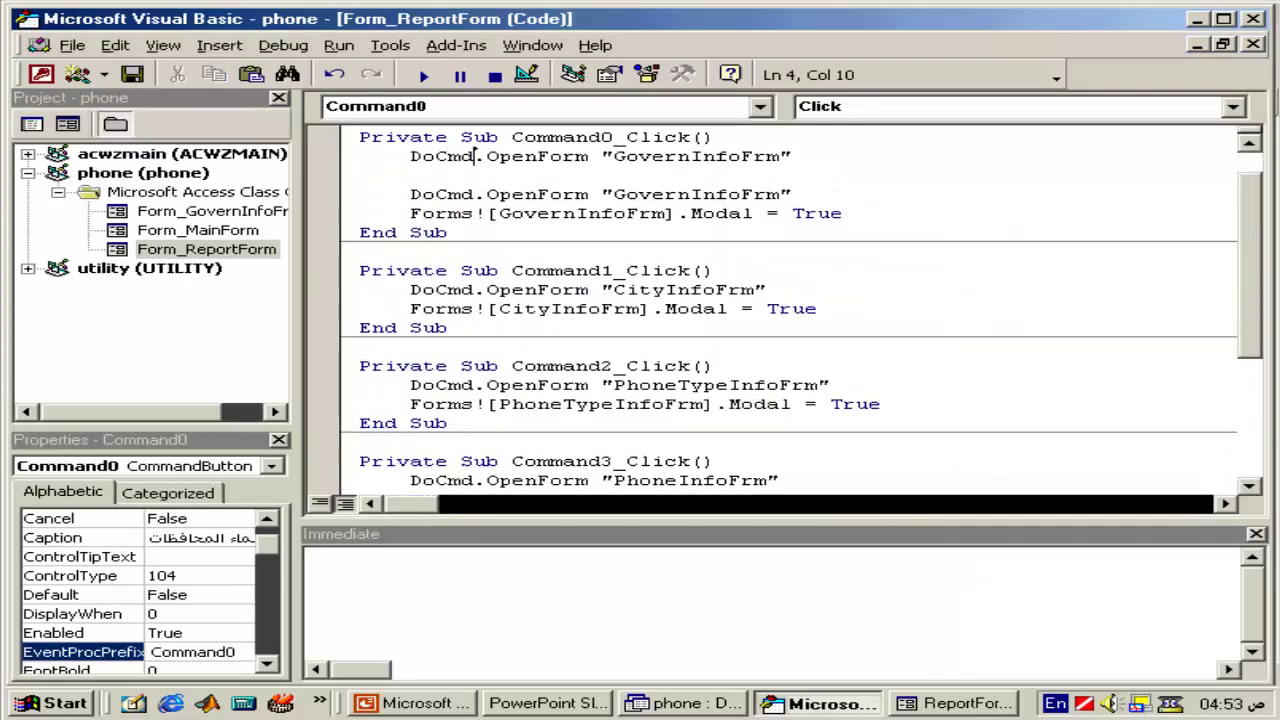
type(".op")
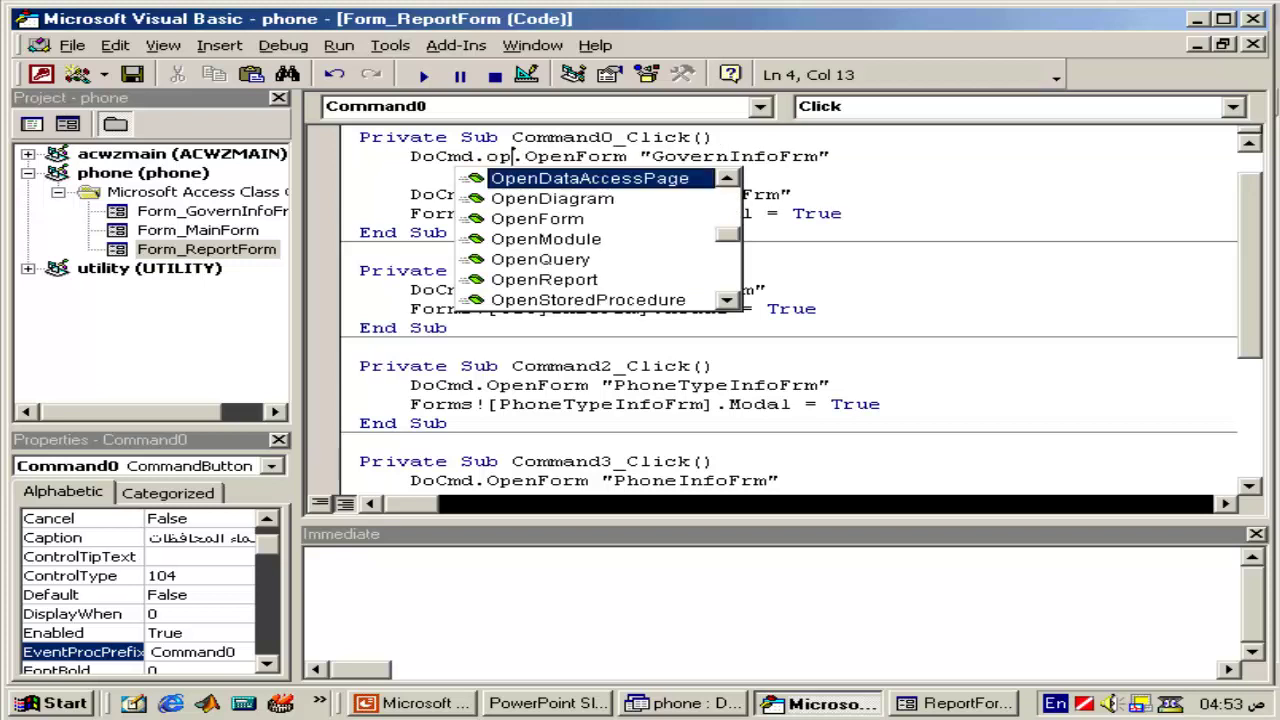
type("e")
key("BackSpace")
type("e")
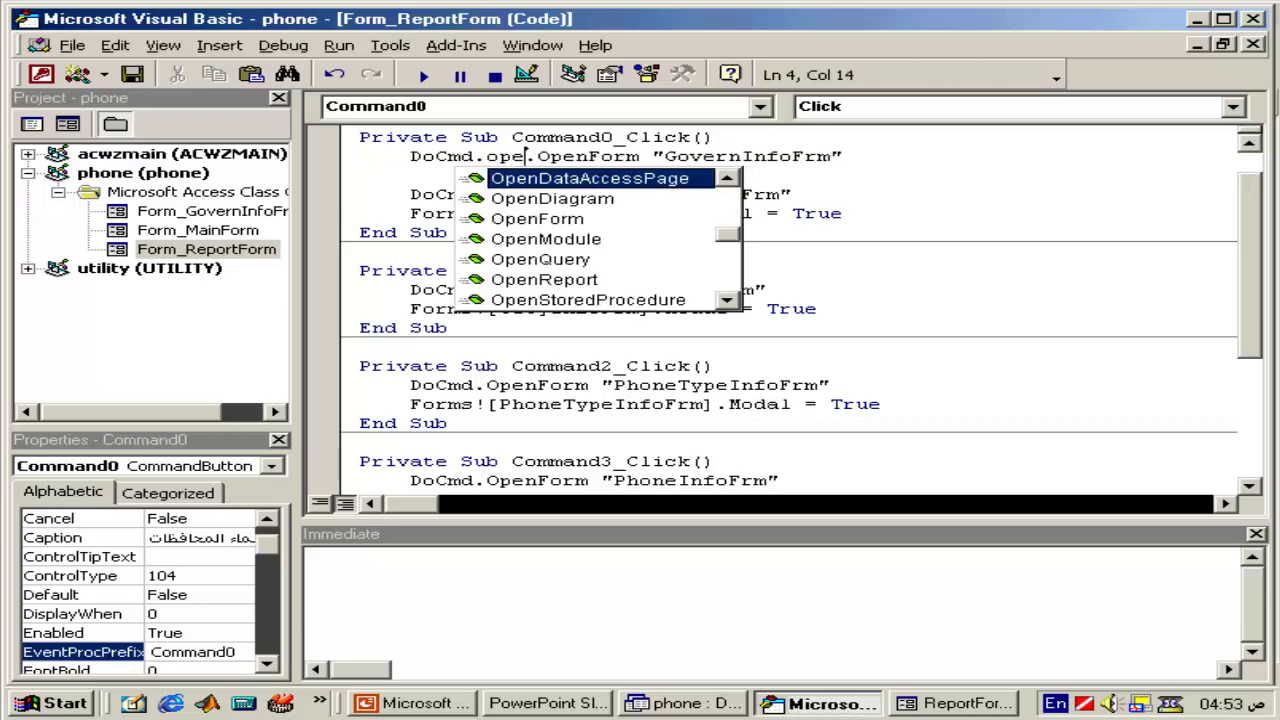
type("nre")
key("space")
- Delete the leftover .OpenForm text and change the argument to "GovernInfoRpt"
key("shift+Right")
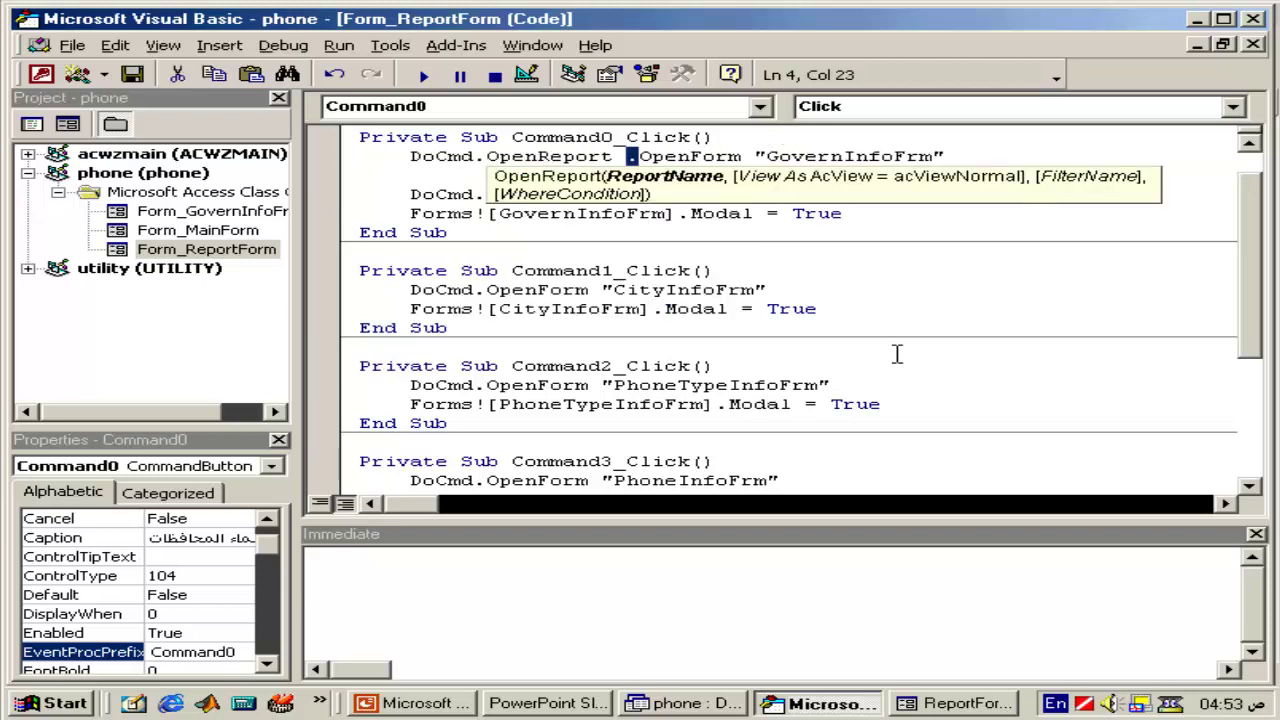
key("shift+ctrl+Right")
key("Delete")
key("End")
key("BackSpace")
key("BackSpace")
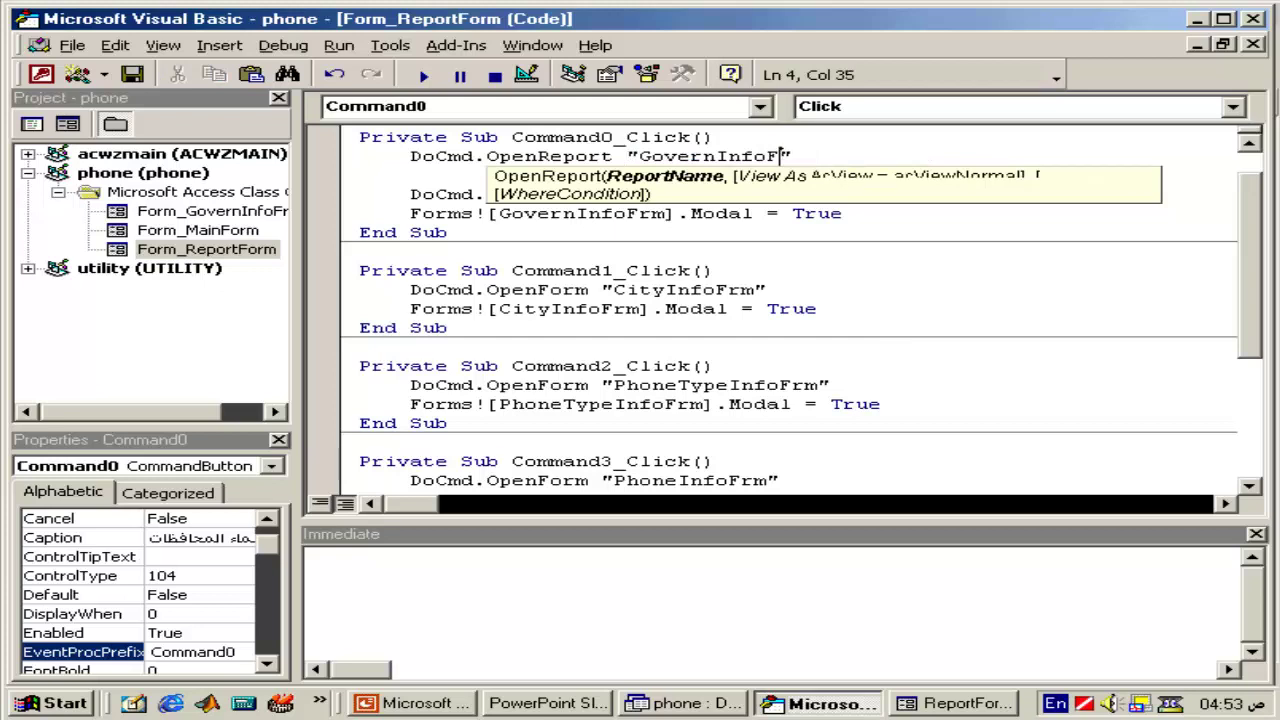
key("BackSpace")
type("R")
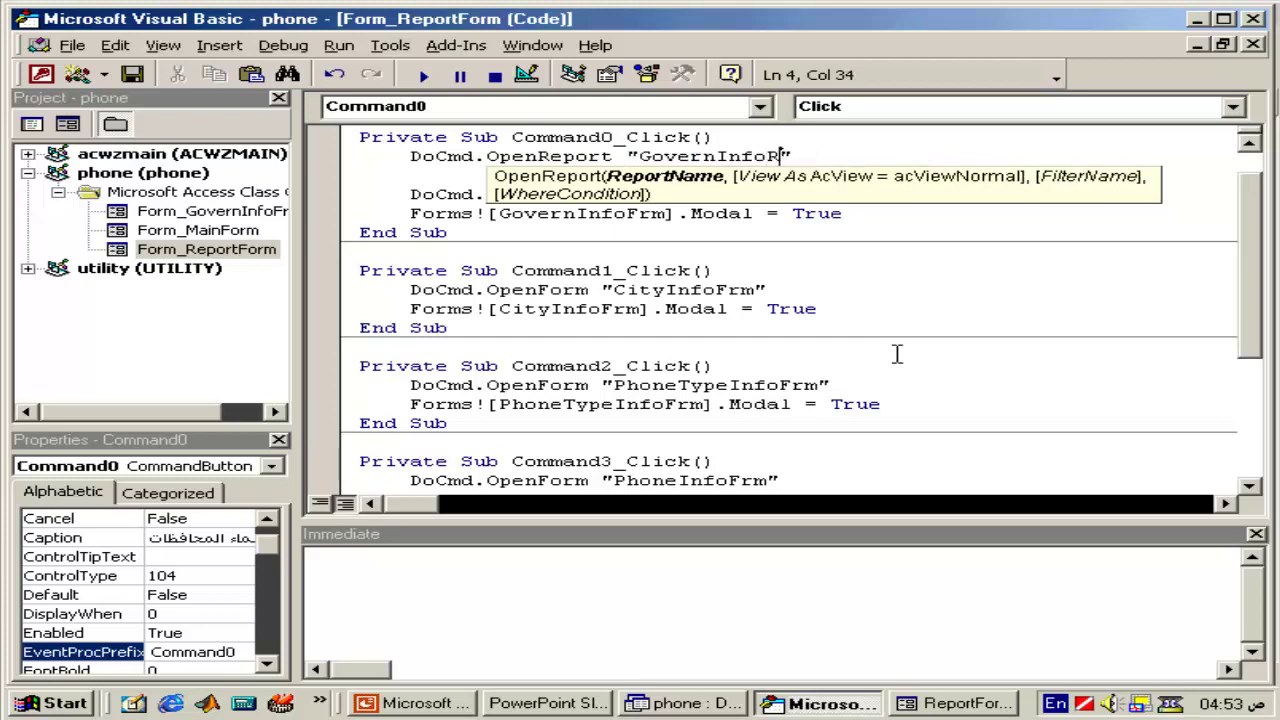
type("pt")
key("Return")
- Delete Command0_Click's OpenForm and Modal lines, leaving only the OpenReport call
key("shift+Down")
key("shift+Down")
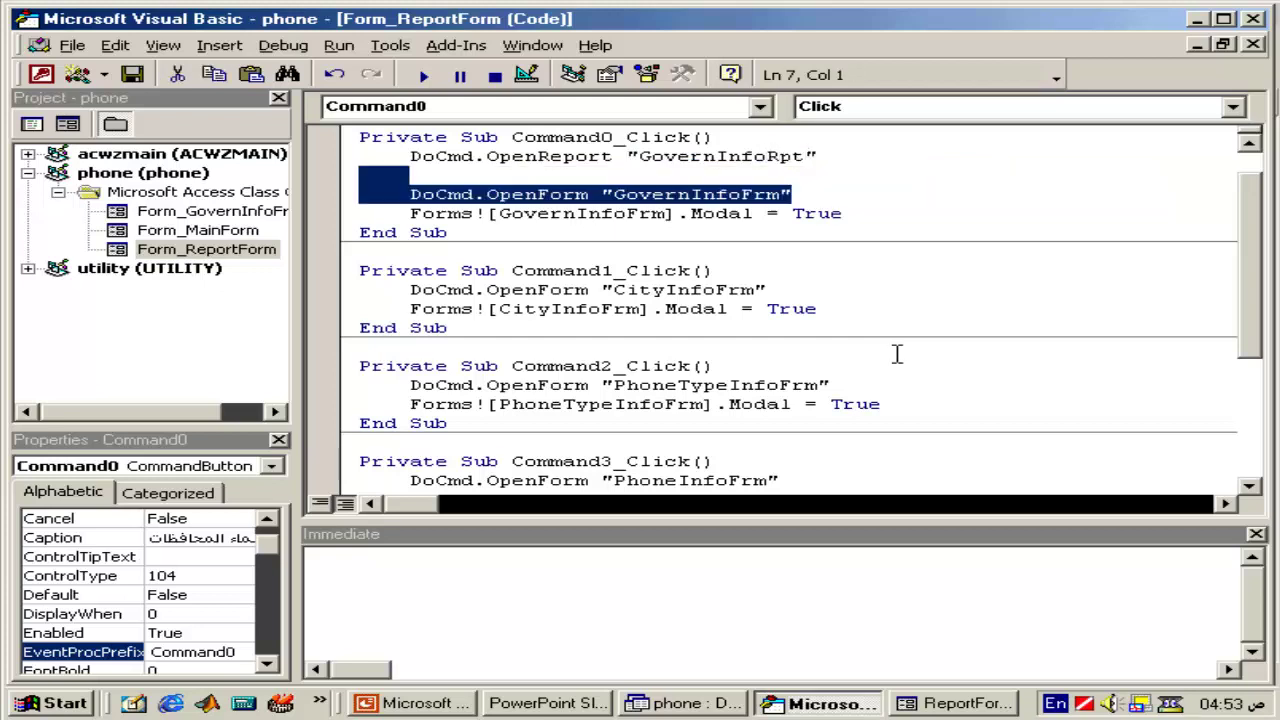
key("shift+Down")
key("Delete")
key("Up")
key("Up")
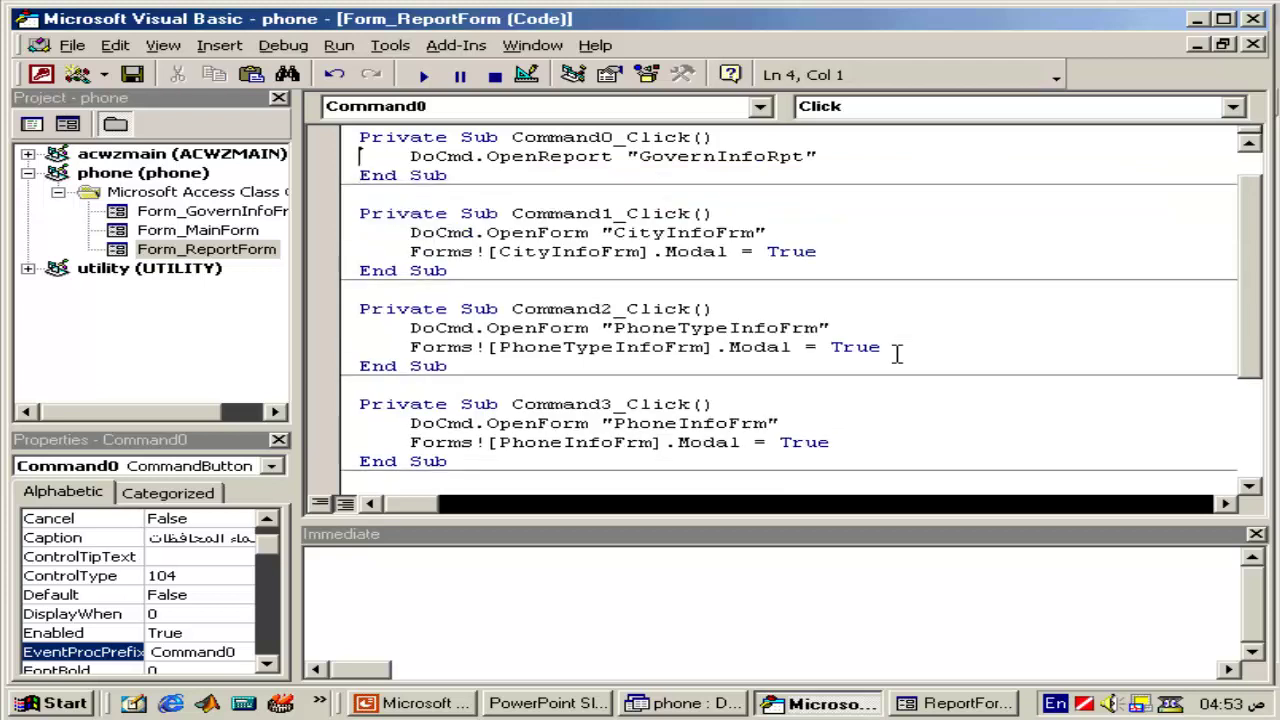
key("shift+Down")
- Paste the GovernInfoRpt OpenReport line into Command1, Command2 and Command3 click procedures
key("ctrl+c")
key("Down")
key("Down")
key("Down")
key("ctrl+v")
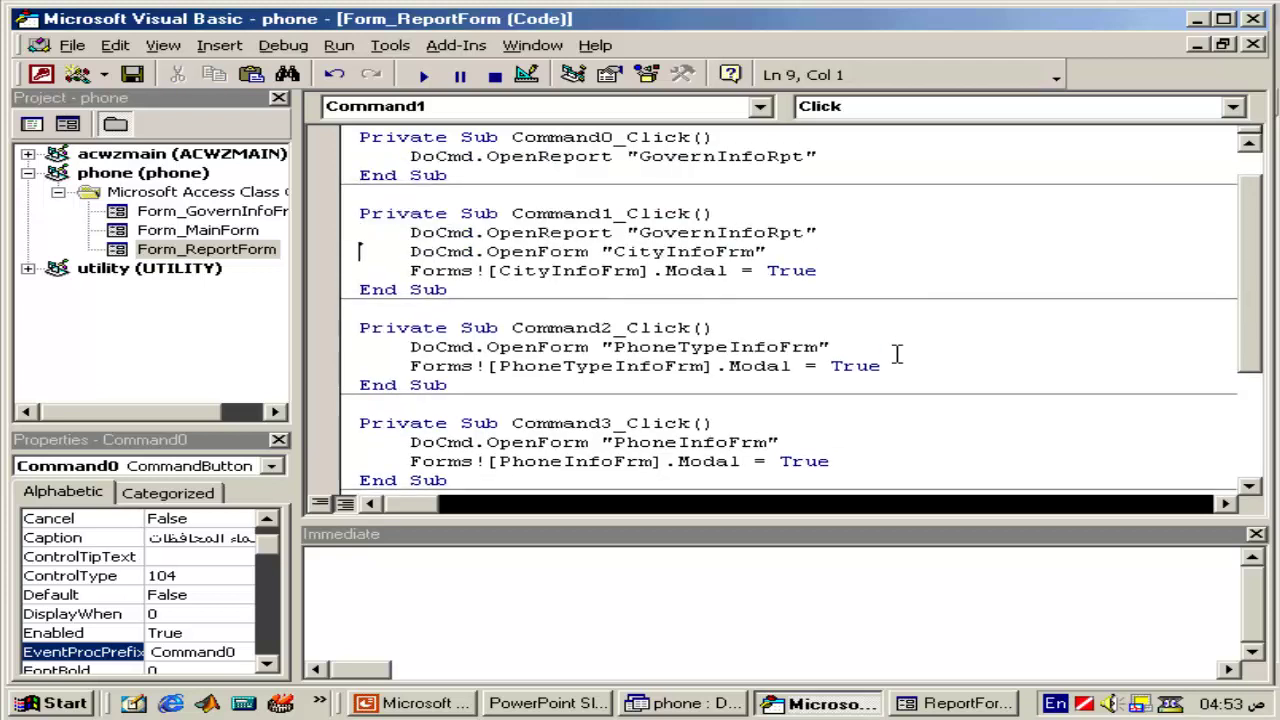
key("ctrl+v")
key("Down")
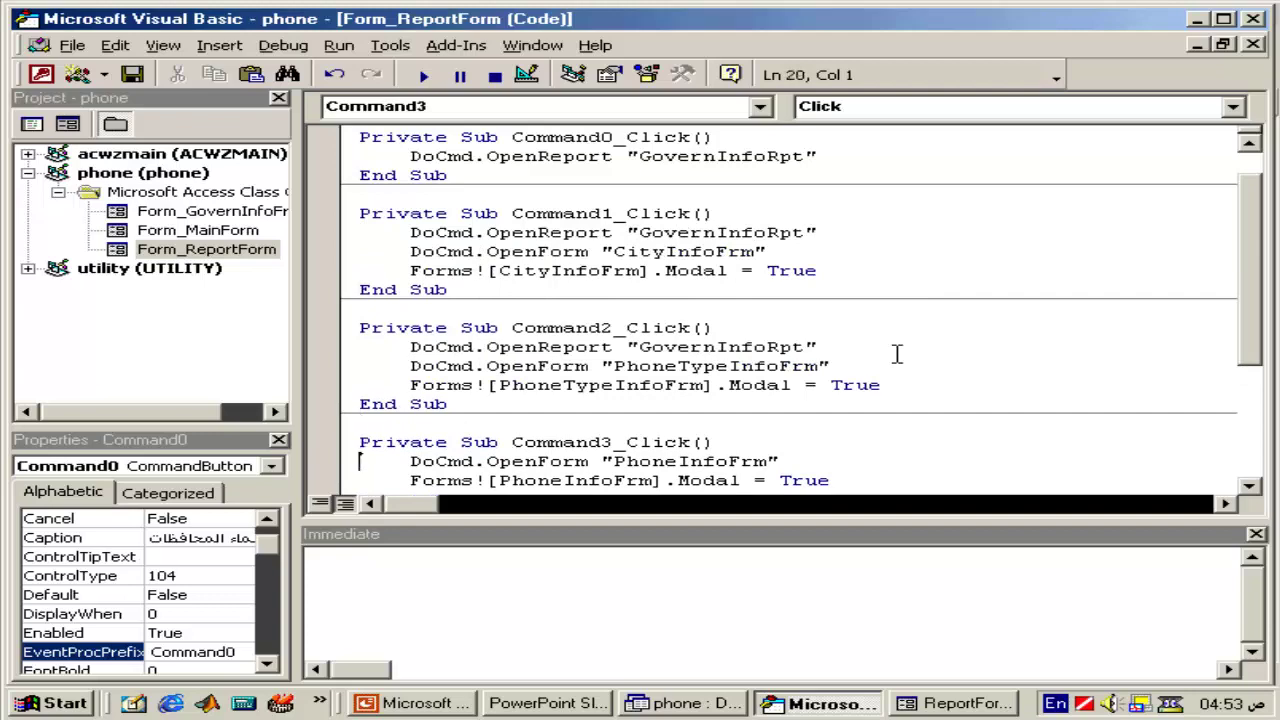
key("ctrl+v")
- Remove the report line from Command4, add it to Command5, and cut Command5's PersonInfoFrm OpenForm line
key("Down")
key("Down")
key("Down")
key("Down")
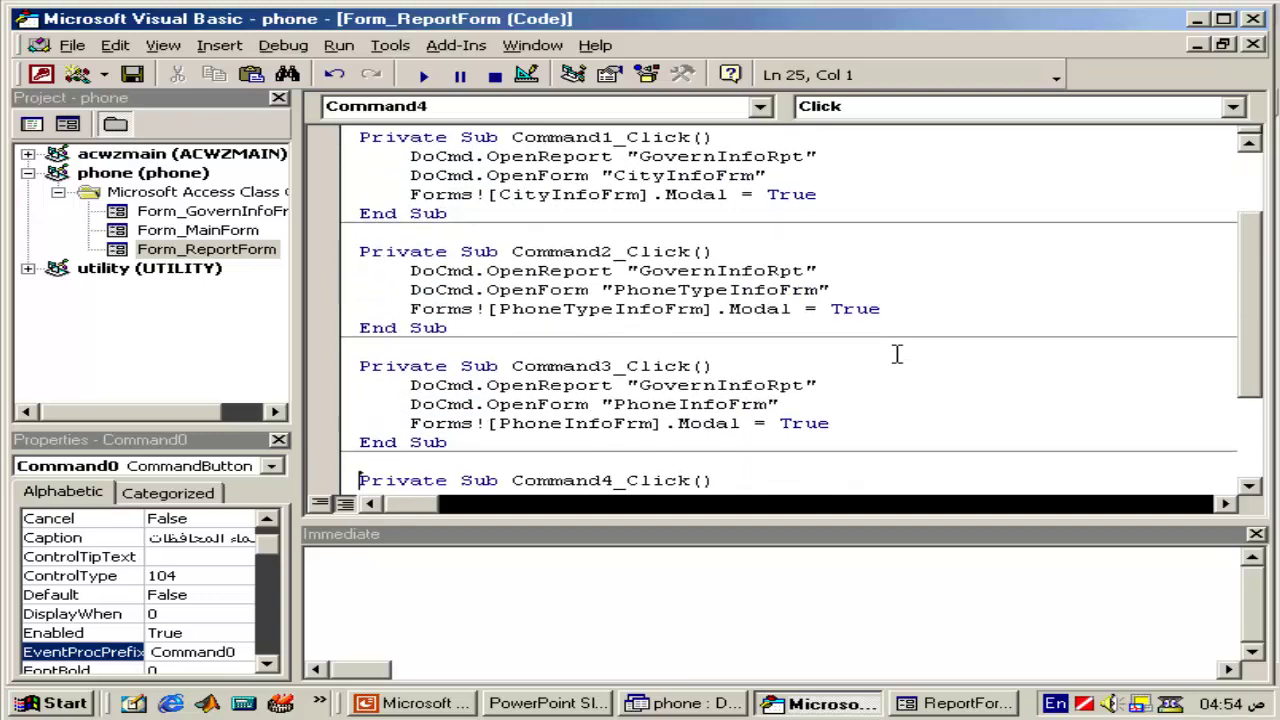
key("Down")
key("ctrl+v")
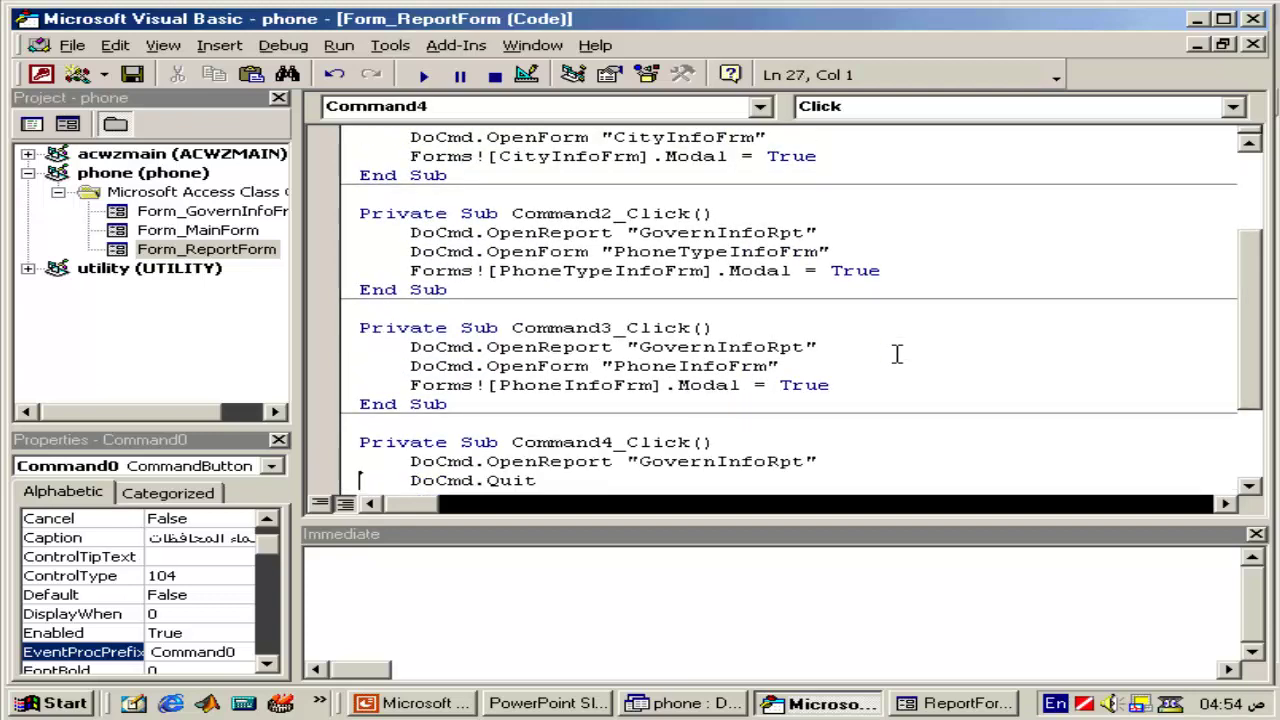
key("Down")
key("Down")
key("Up")
key("Up")
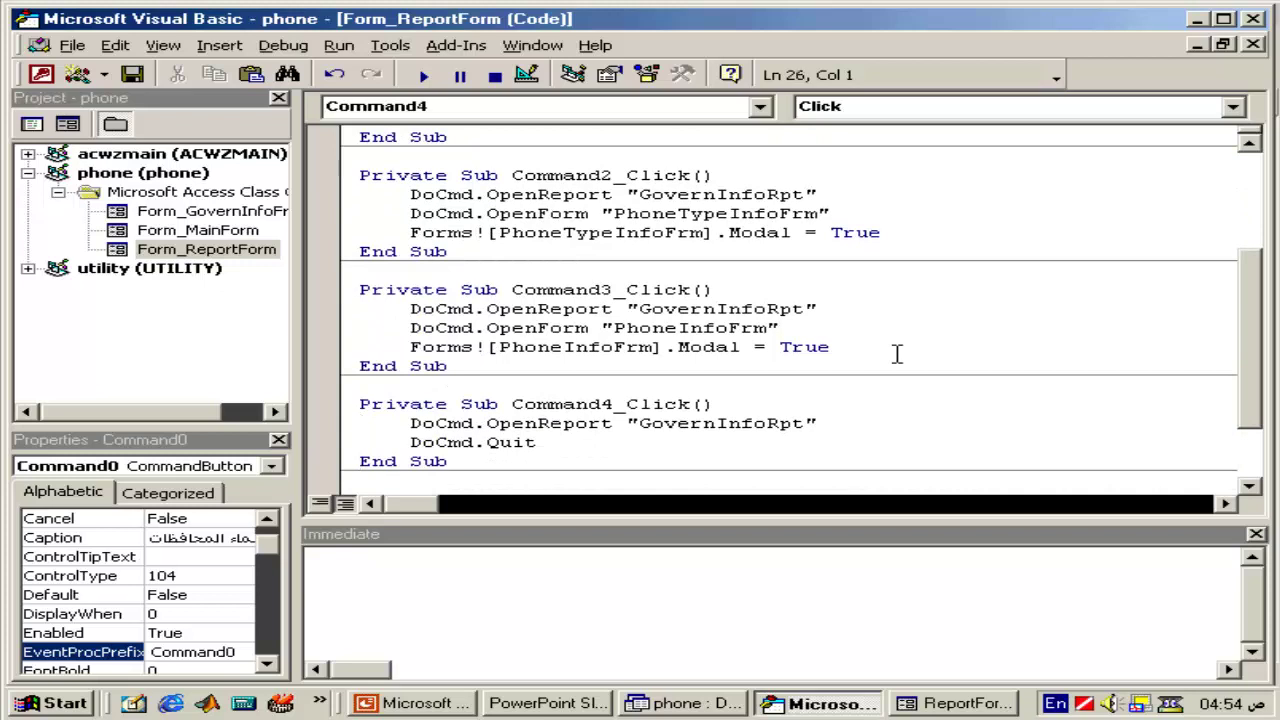
key("ctrl+y")
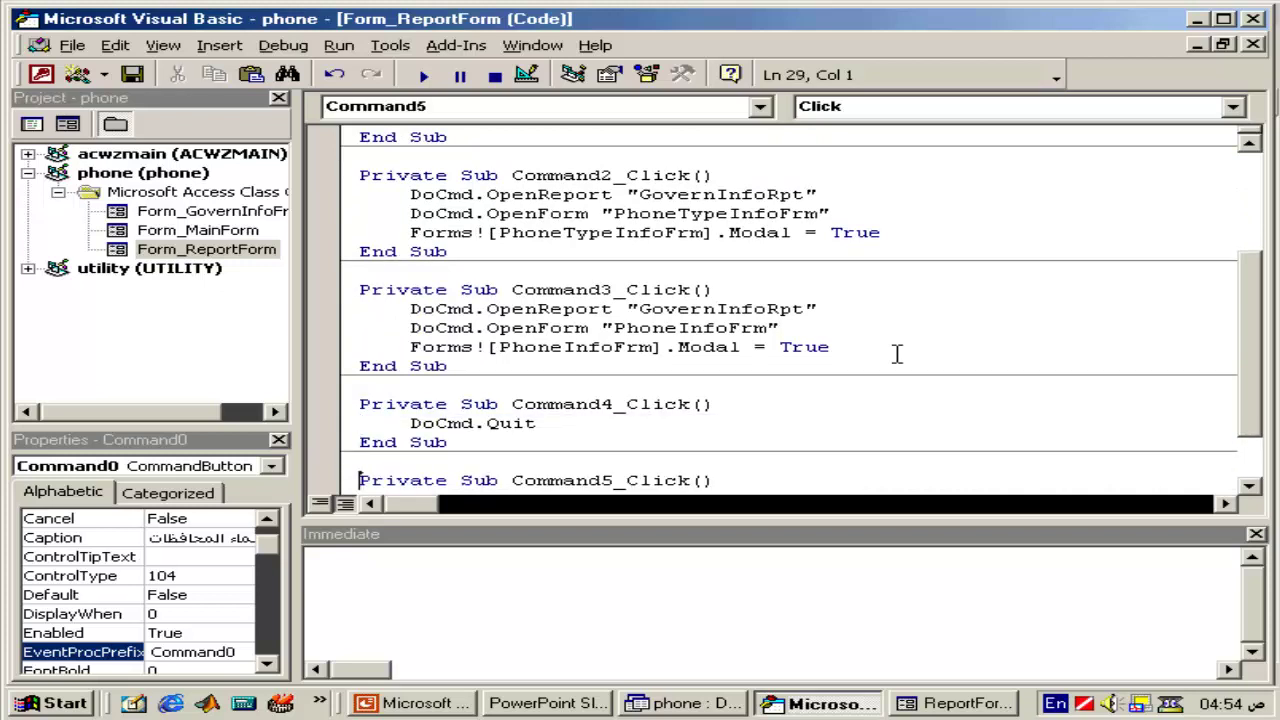
key("Down")
key("Down")
key("Down")
key("ctrl+v")
key("Down")
key("Down")
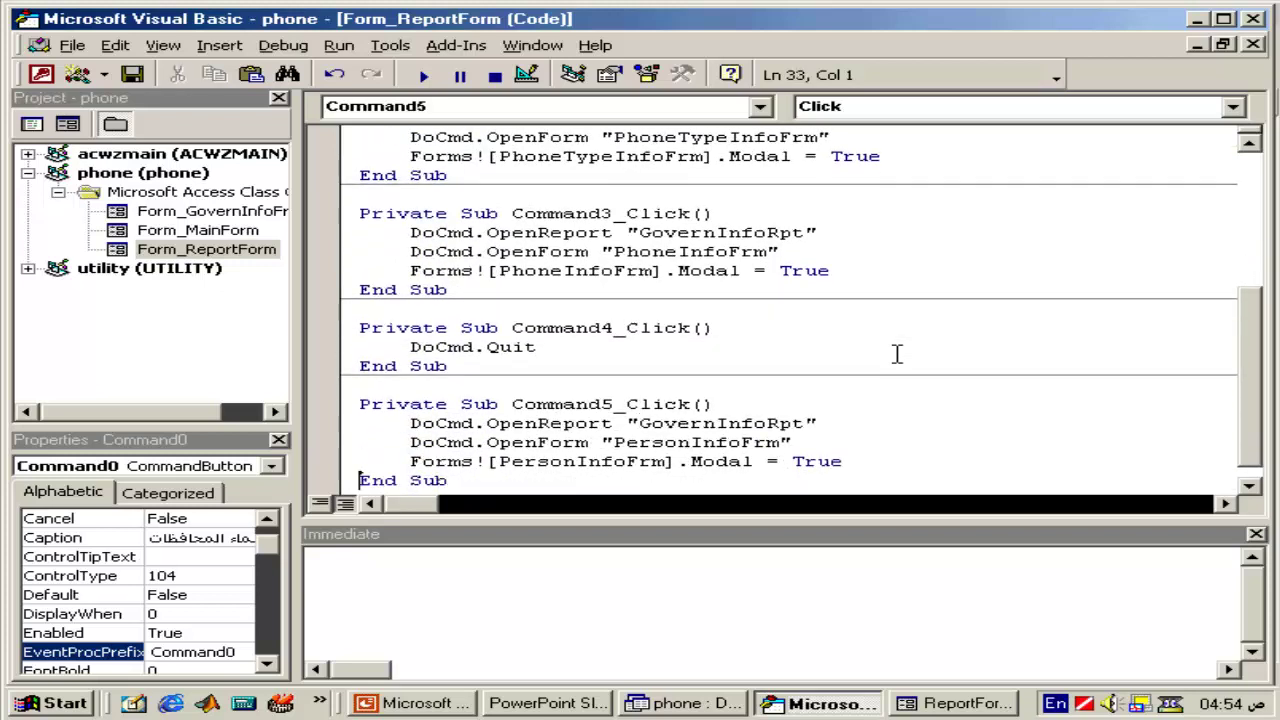
key("ctrl+y")
- In Command4_Click, comment out DoCmd.Quit and add DoCmd.OpenForm "MainForm" above it
key("Up")
key("Up")
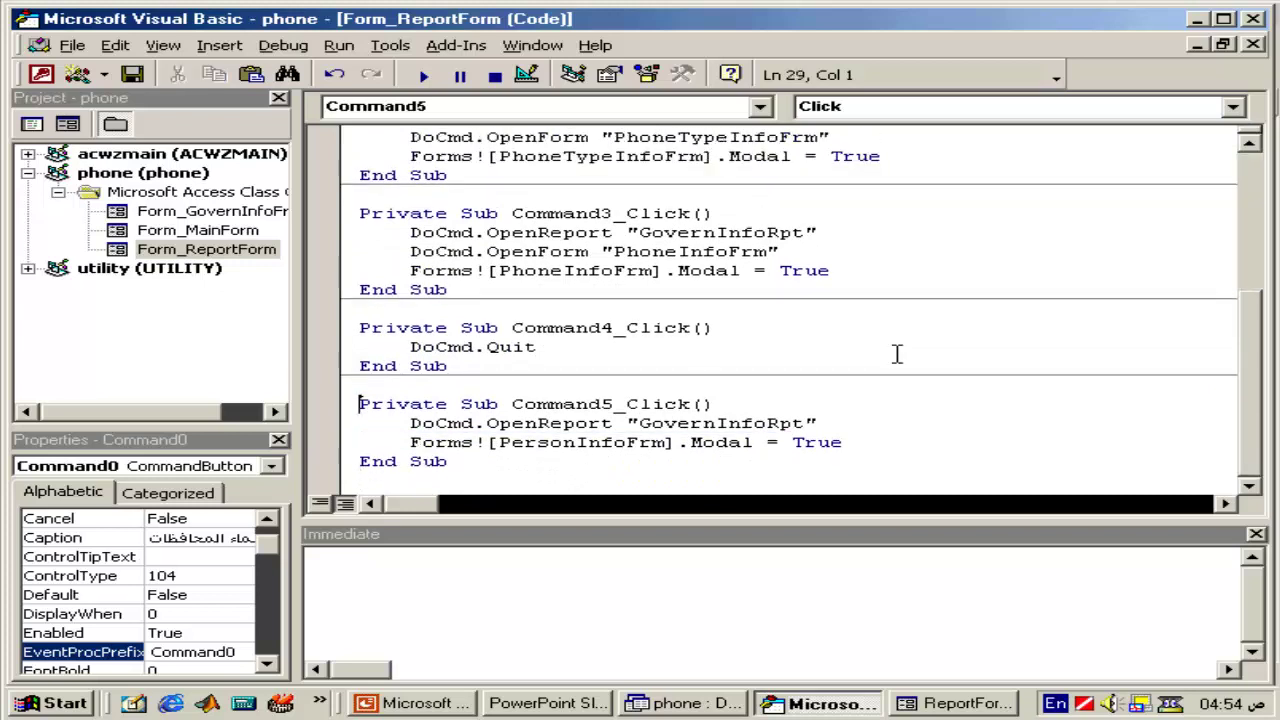
key("Up")
key("Up")
key("Up")
key("ctrl+Right")
type("'")
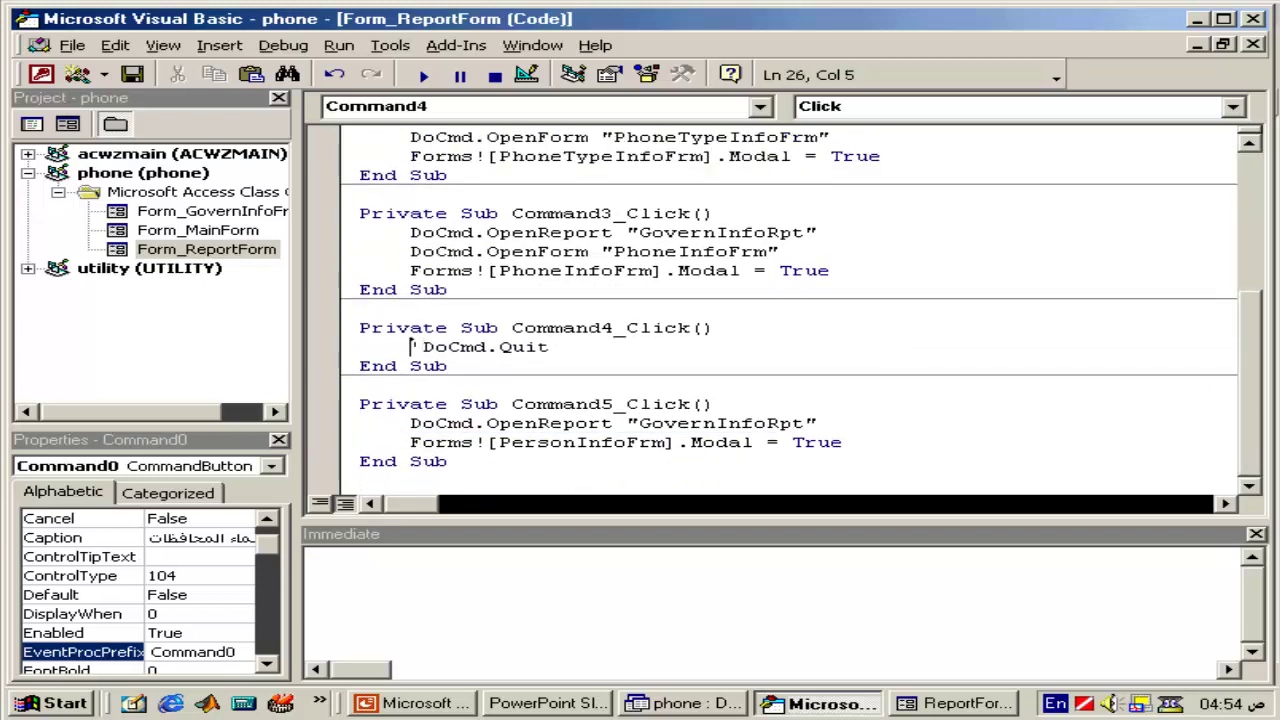
key("Return")
key("Up")
key("ctrl+v")
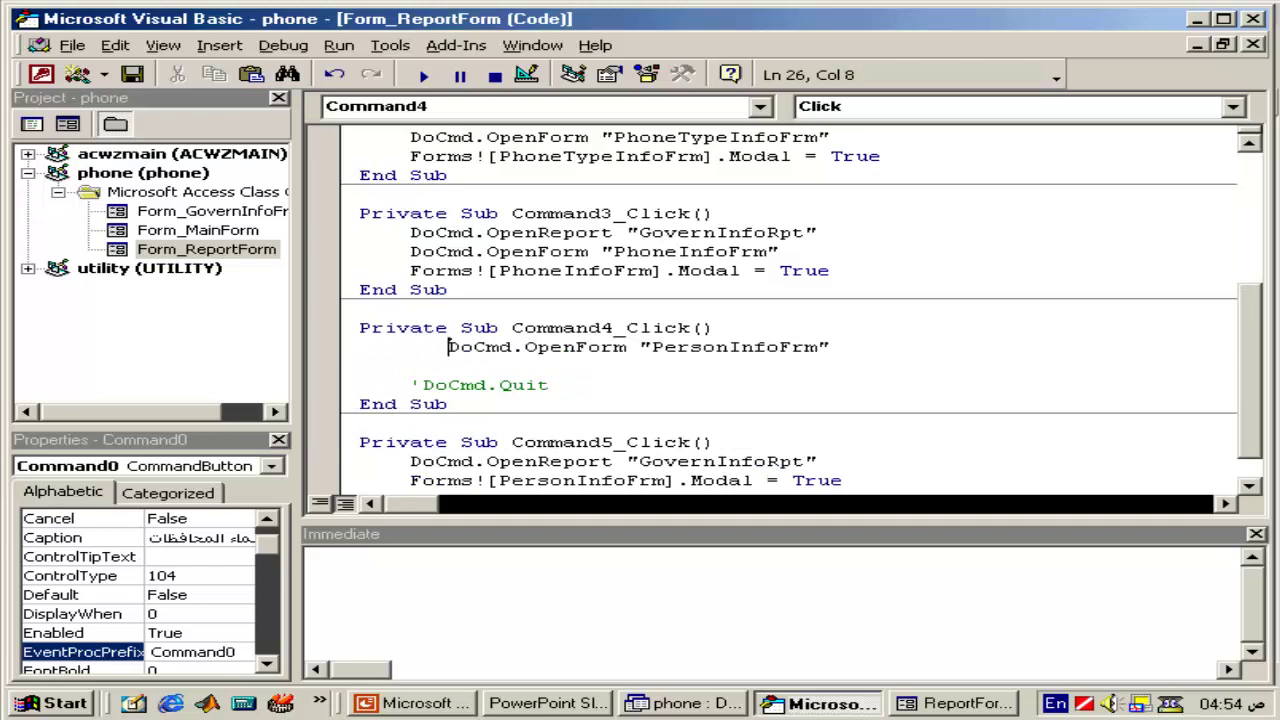
key("BackSpace")
key("BackSpace")
key("BackSpace")
key("ctrl+Right")
key("ctrl+Right")
key("ctrl+Right")
type("MainF")
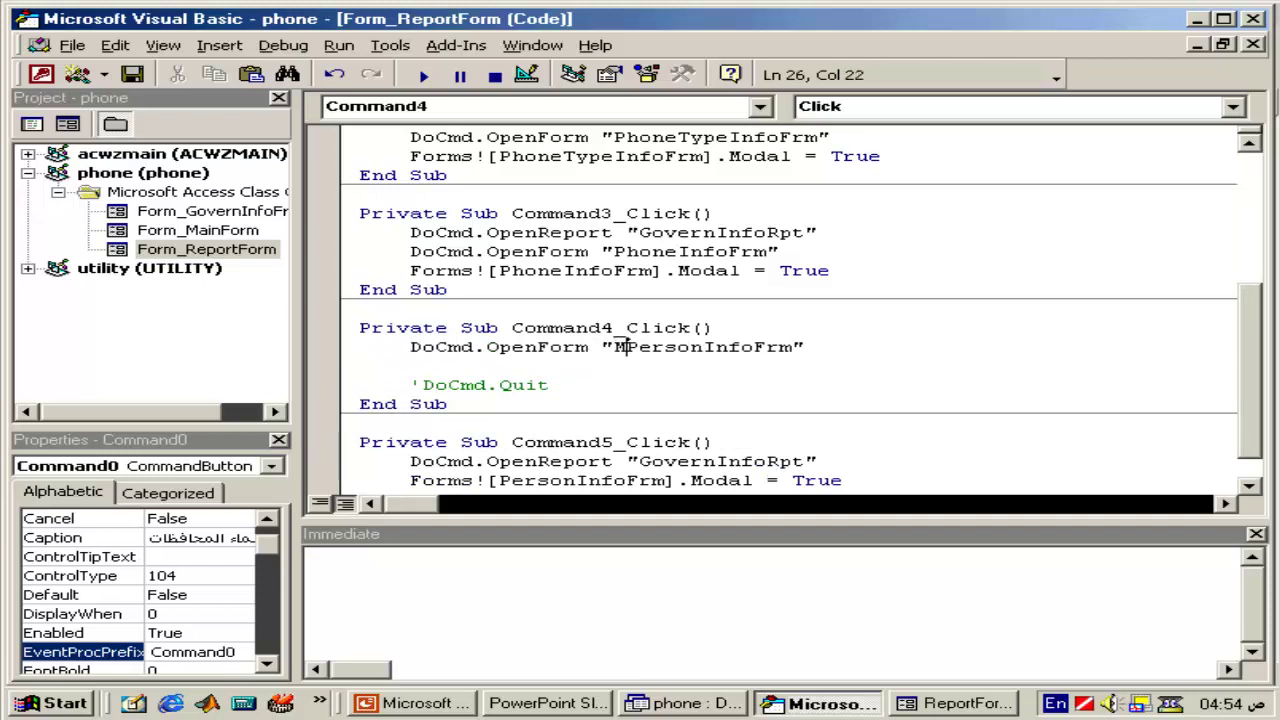
type("orm")
key("Delete")
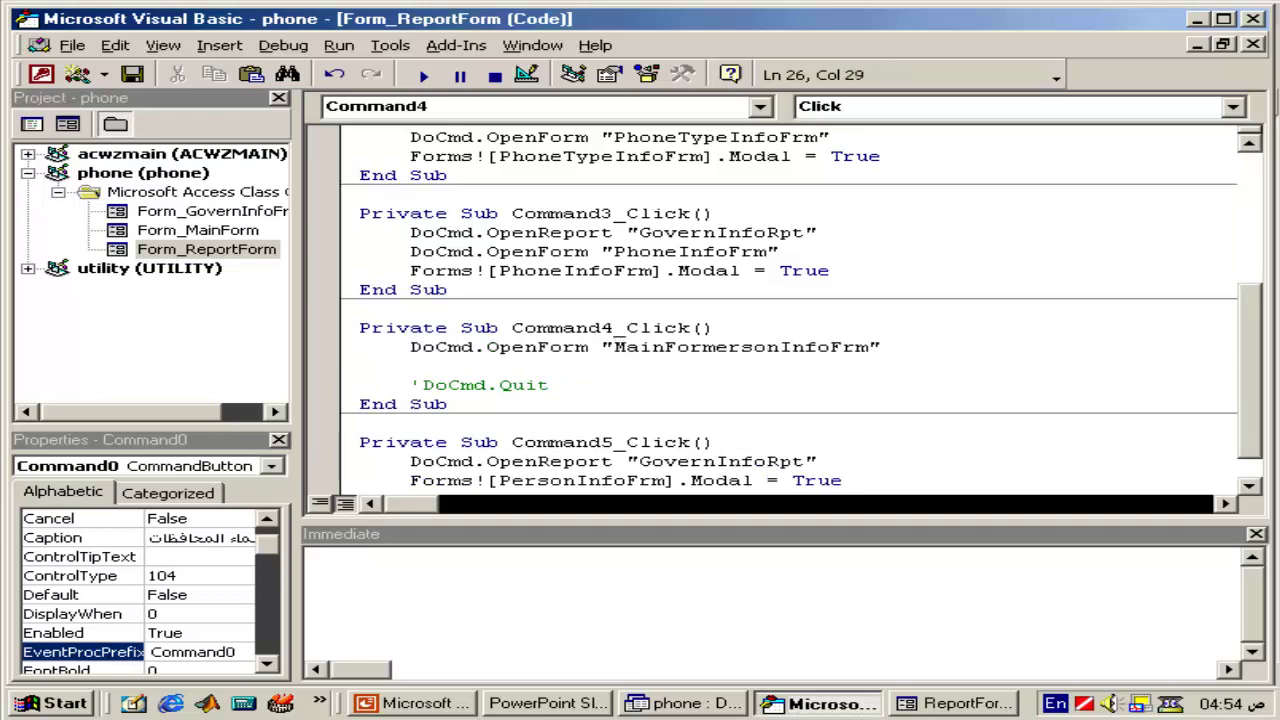
key("Delete")
key("Delete")
key("Delete")
key("Delete")
key("Delete")
key("Delete")
key("Delete")
key("Delete")
key("Delete")
key("Delete")
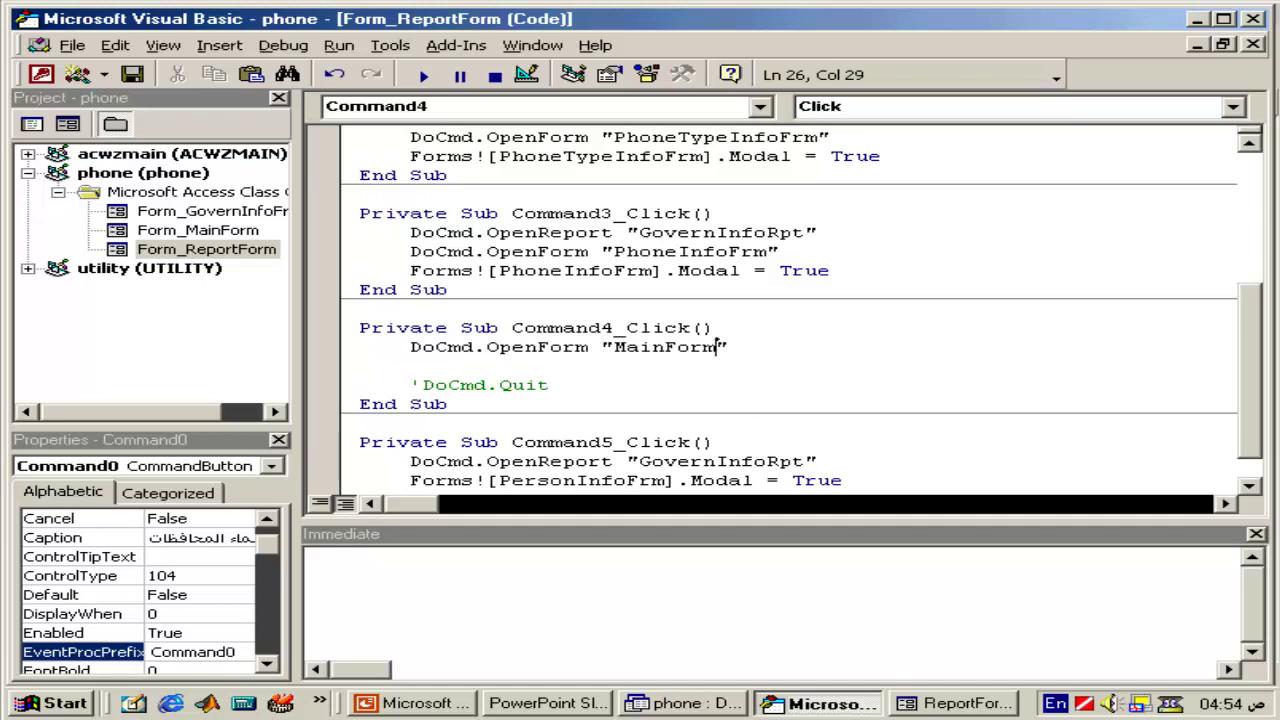
- Copy the Forms Modal = True line from Command5_Click into Command4_Click
left_click(360, 422)
key("Home")
key("shift+End")
key("ctrl+c")
key("Up")
key("Up")
key("Up")
key("Up")
key("Up")
key("Up")
key("ctrl+v")
key("ctrl+z")
key("Tab")
key("ctrl+v")
key("Home")
- Change the pasted Modal line's form name from PersonInfoFrm to MainForm
left_click(397, 384)
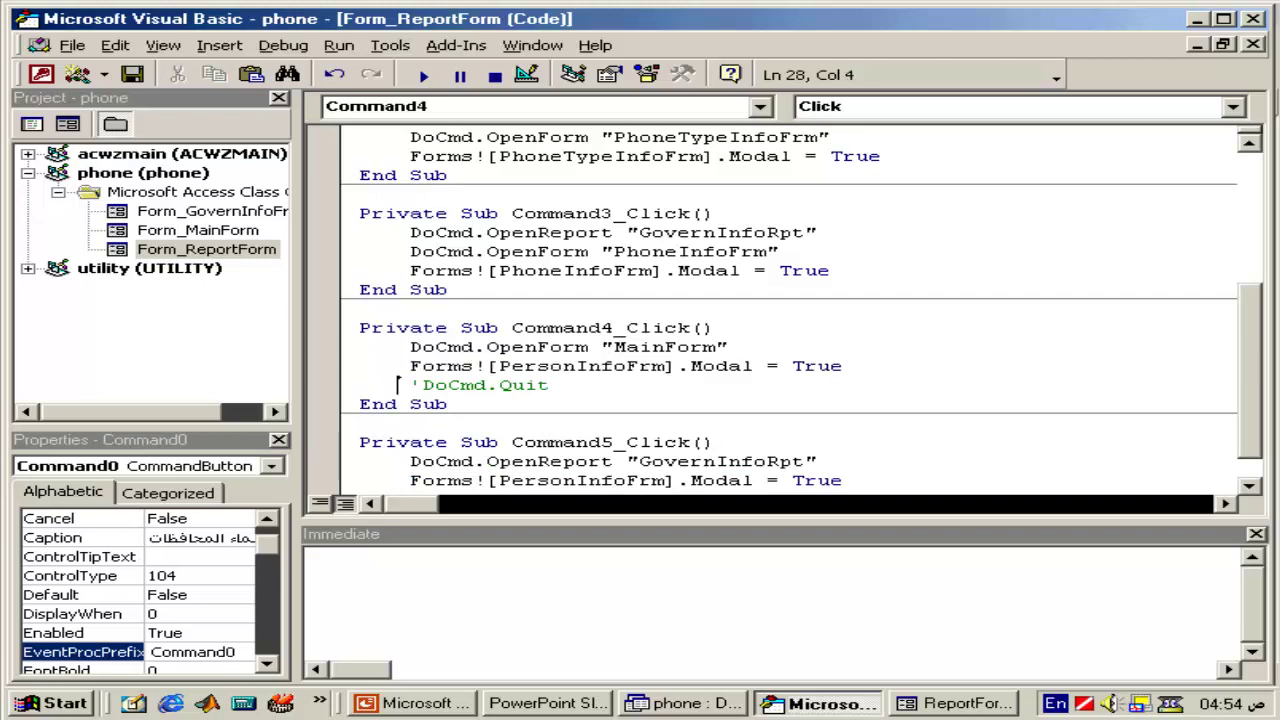
left_click(714, 346)
double_click(664, 346)
left_click(612, 346)
left_click(498, 366)
left_click_drag(498, 366, 666, 366)
key("ctrl+v")
- Copy 'PersonInfo' from the form name in Command5_Click for reuse
left_click(452, 404)
left_click(590, 461)
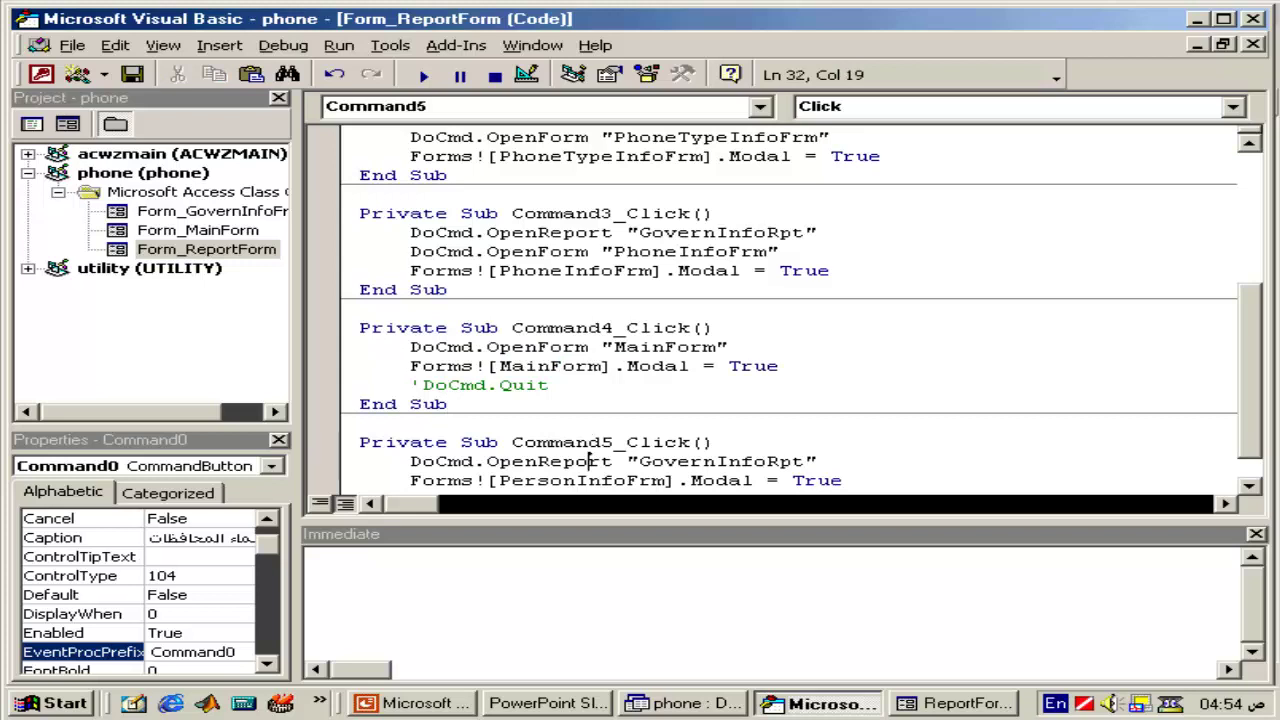
key("Down")
key("Down")
key("Up")
key("Up")
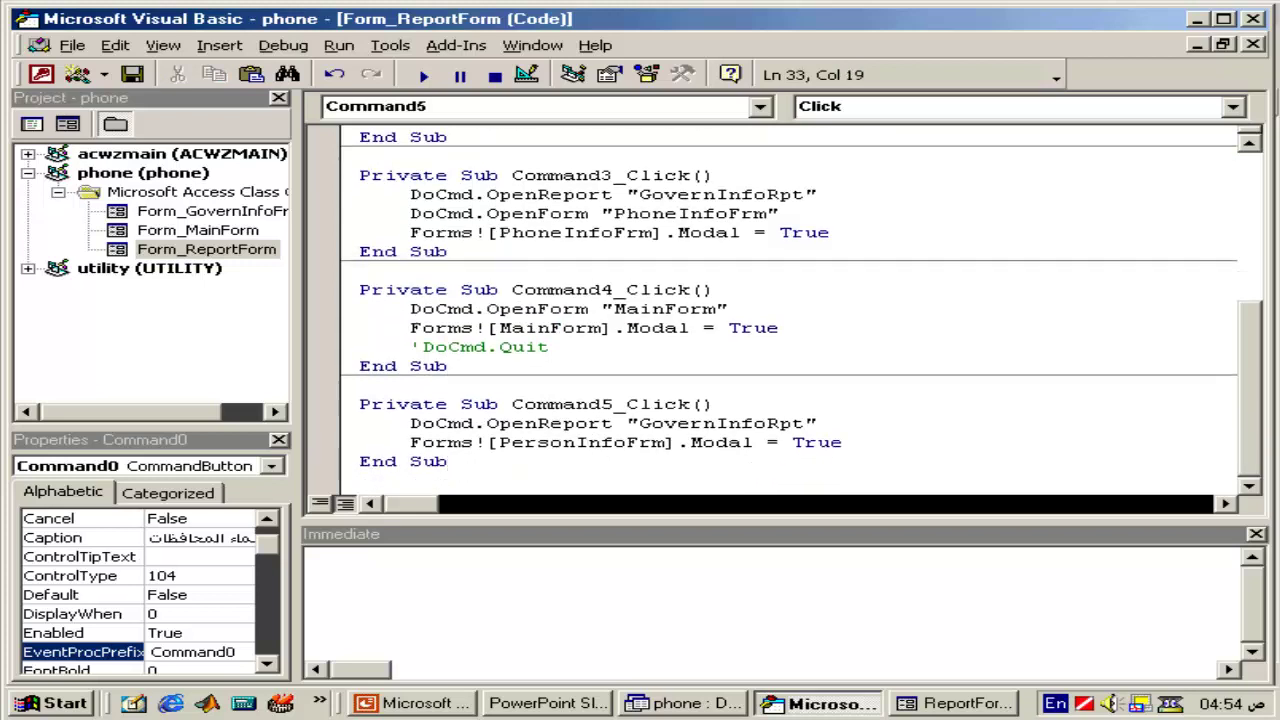
left_click_drag(498, 442, 766, 423)
- Make Command5_Click open PersonInfoRpt and delete its Modal line
left_click(614, 423)
key("ctrl+v")
key("Down")
key("Home")
key("shift+End")
key("Delete")
key("shift+Home")
key("Delete")
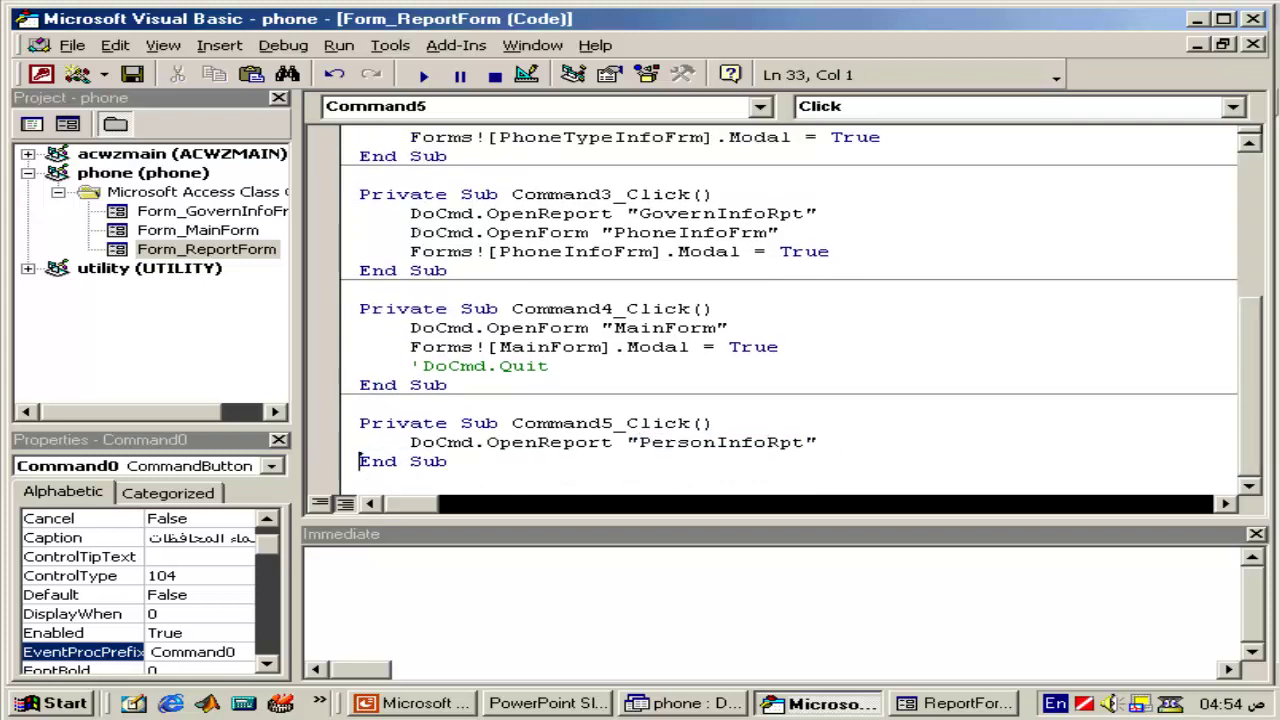
- Change Command3_Click's report from GovernInfoRpt to PhoneInfoRpt
key("Up")
key("Up")
key("Up")
key("Up")
key("Up")
key("Up")
key("End")
key("Left")
key("Left")
key("Left")
key("Left")
key("ctrl+shift+Left")
key("ctrl+c")
key("Up")
key("shift+Right")
key("shift+Right")
key("shift+Right")
key("ctrl+v")
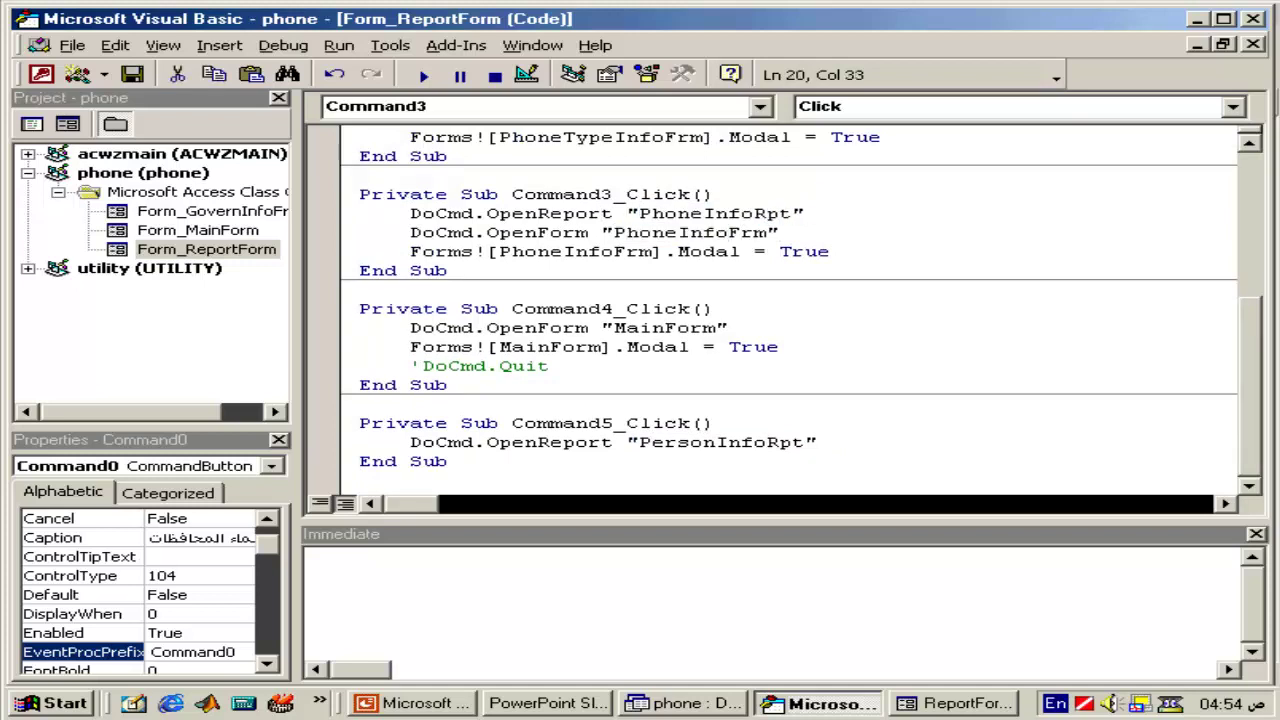
- Delete Command3_Click's OpenForm and Modal lines and fix the End Sub indentation
key("Down")
key("shift+Down")
key("shift+Down")
key("shift+Left")
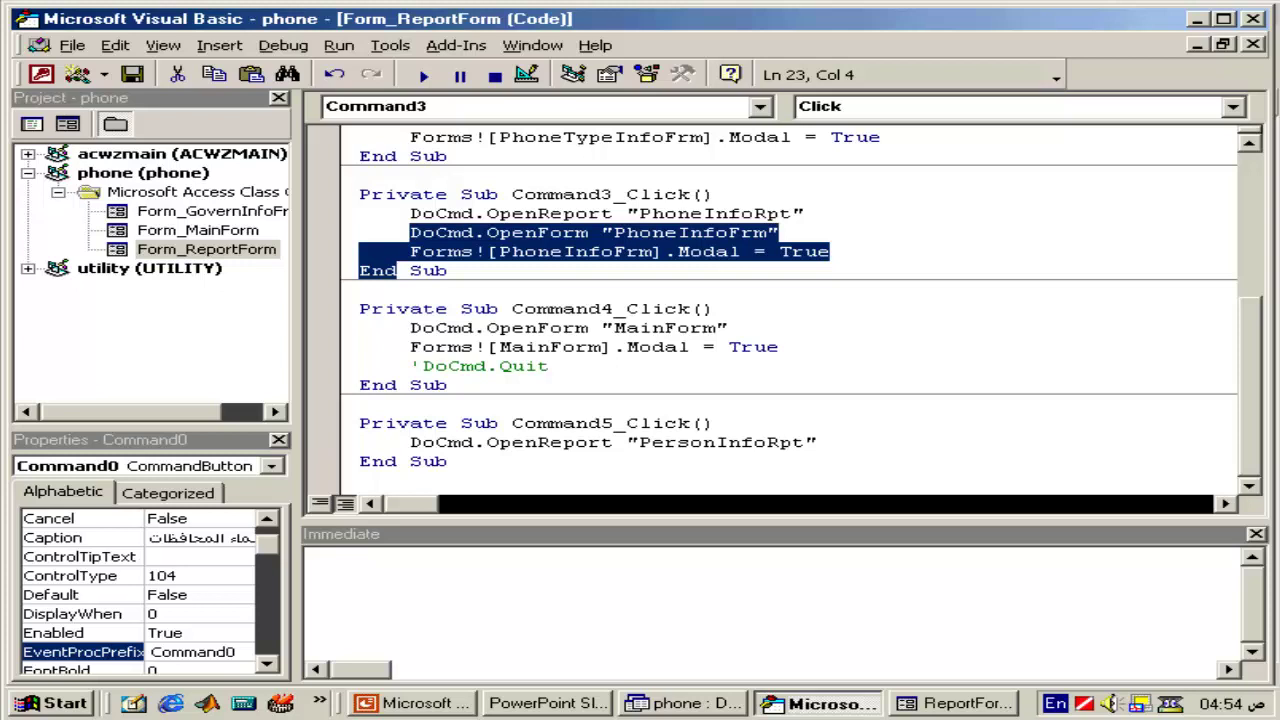
key("shift+Left")
key("shift+Left")
key("shift+Left")
scroll(788, 309, "up", 1)
key("Delete")
left_click(397, 213)
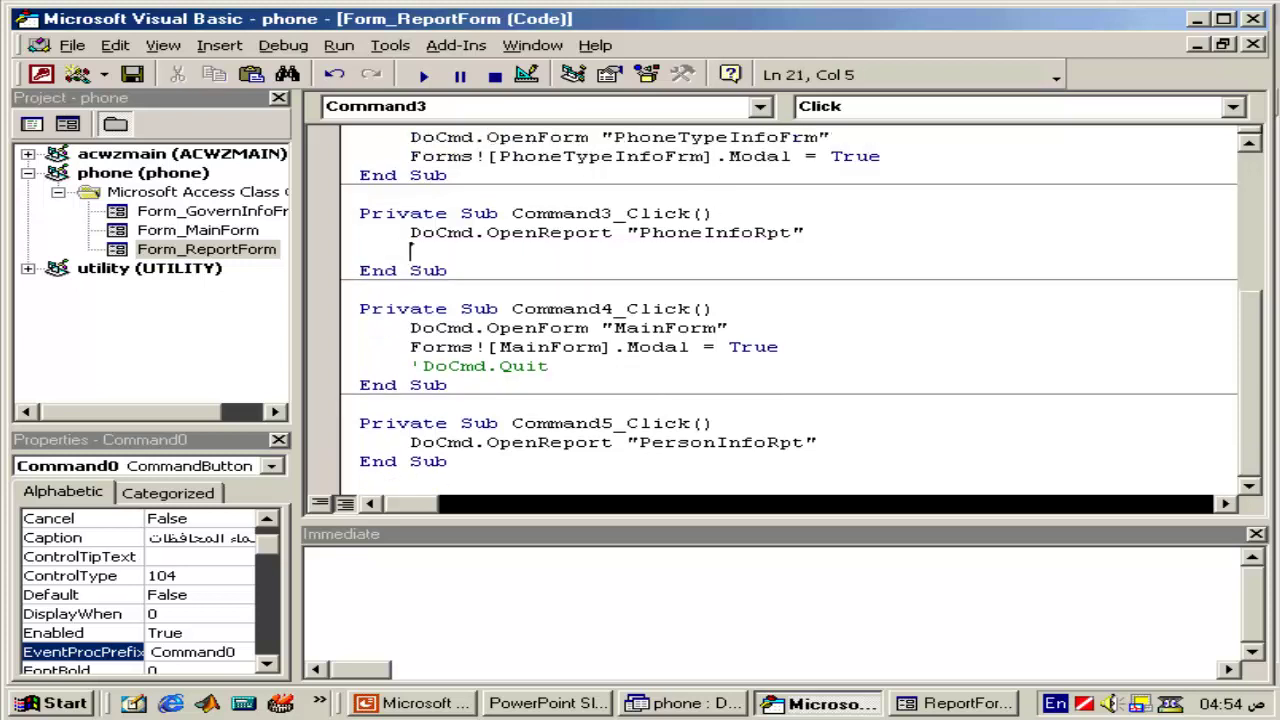
key("Delete")
key("shift+Tab")
key("Down")
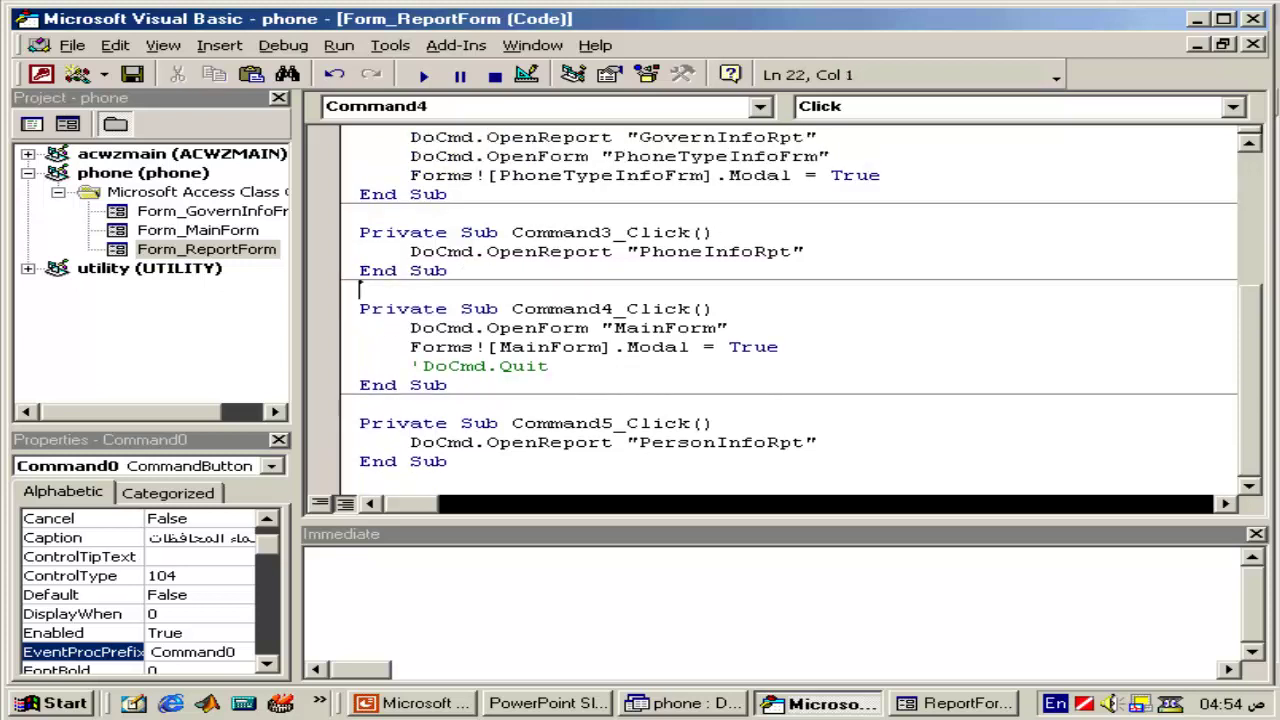
- Make Command2_Click open PhoneTypeInfoRpt and remove its OpenForm and Modal lines
key("Up")
key("Up")
key("Up")
key("Up")
key("Up")
key("Up")
key("Up")
key("Up")
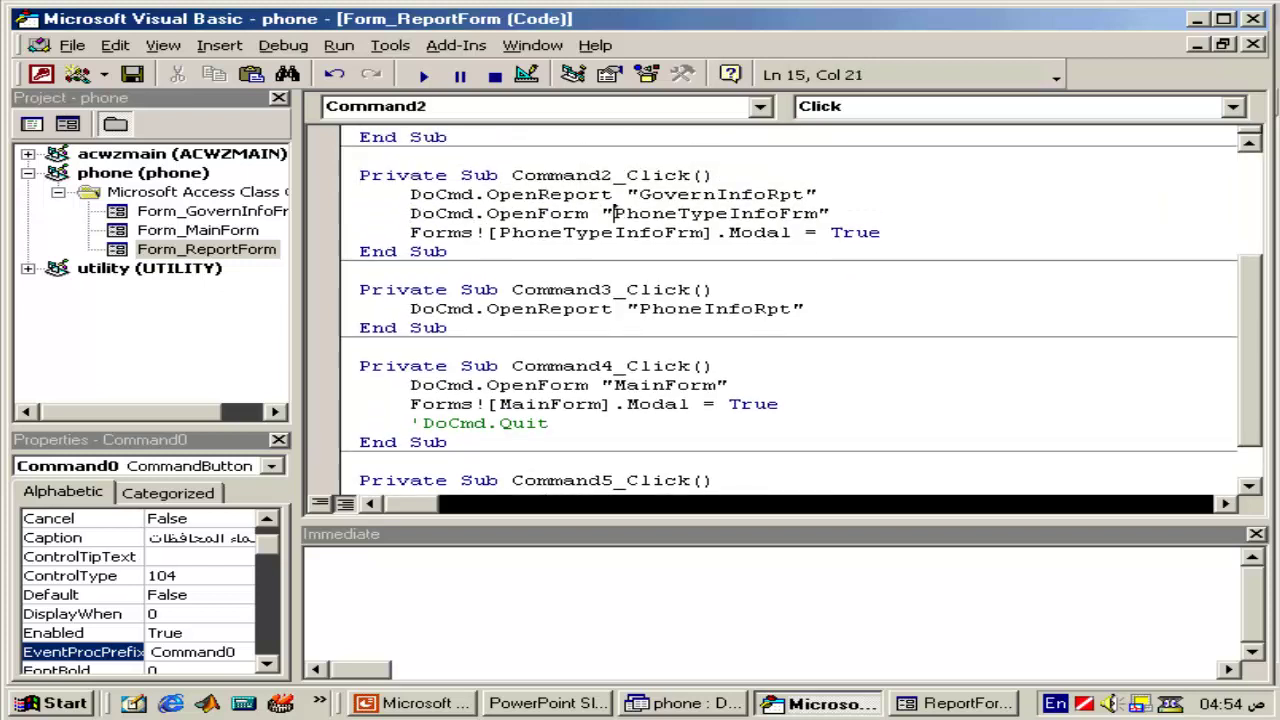
key("ctrl+shift+Right")
key("shift+Left")
key("shift+Left")
key("shift+Left")
key("Up")
key("ctrl+shift+Left")
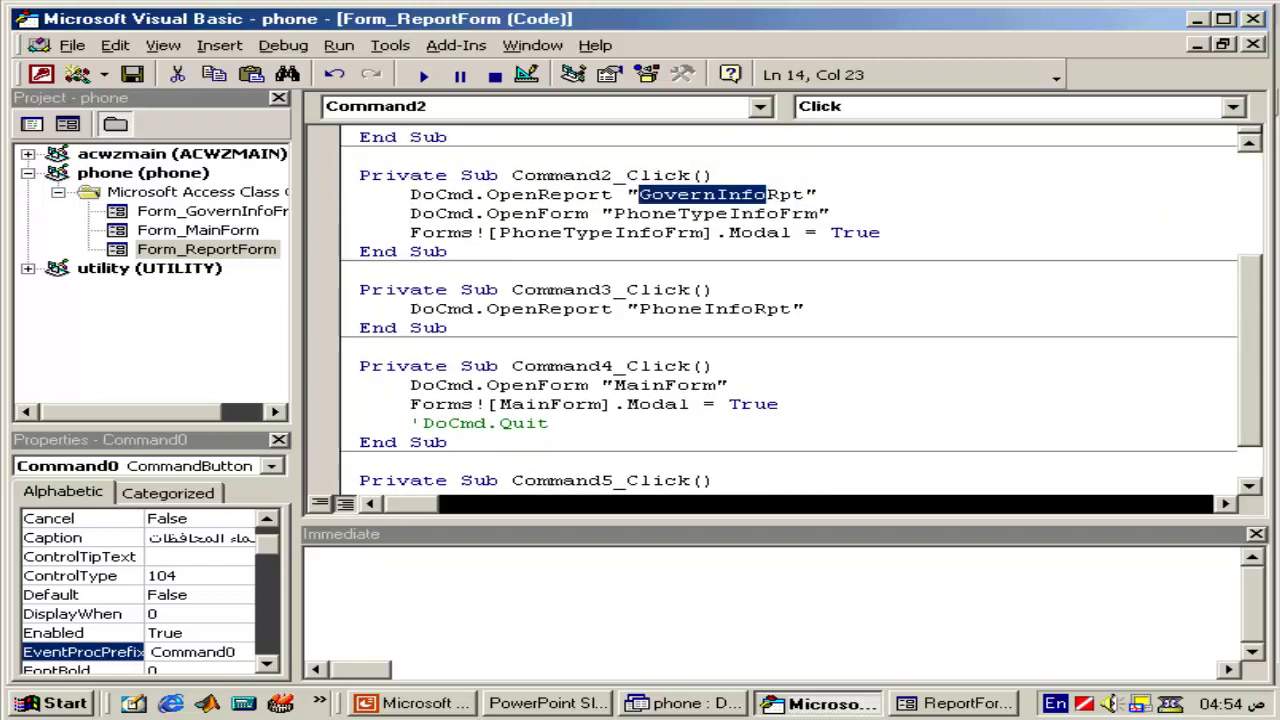
key("ctrl+v")
key("Down")
key("Home")
key("Home")
key("shift+Down")
key("shift+Down")
key("Delete")
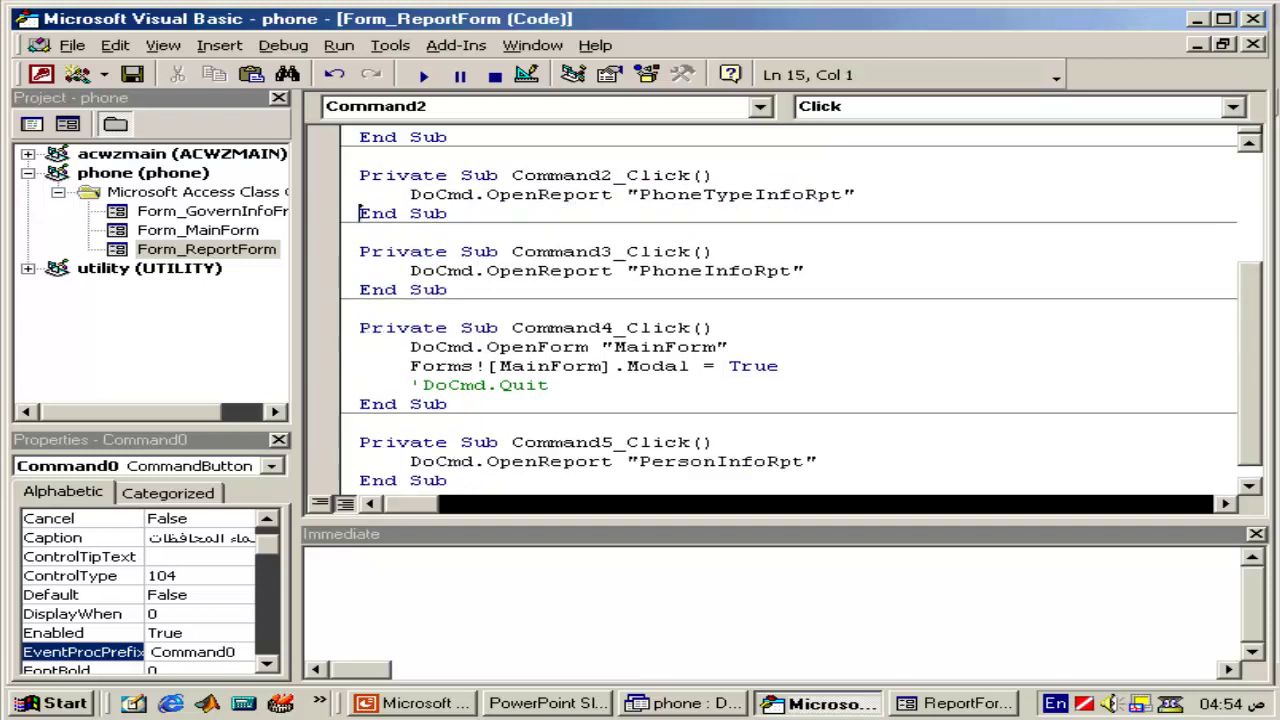
- Make Command1_Click open CityInfoRpt and remove its OpenForm and Modal lines
key("Up")
key("Up")
key("Up")
key("Up")
key("Up")
key("Up")
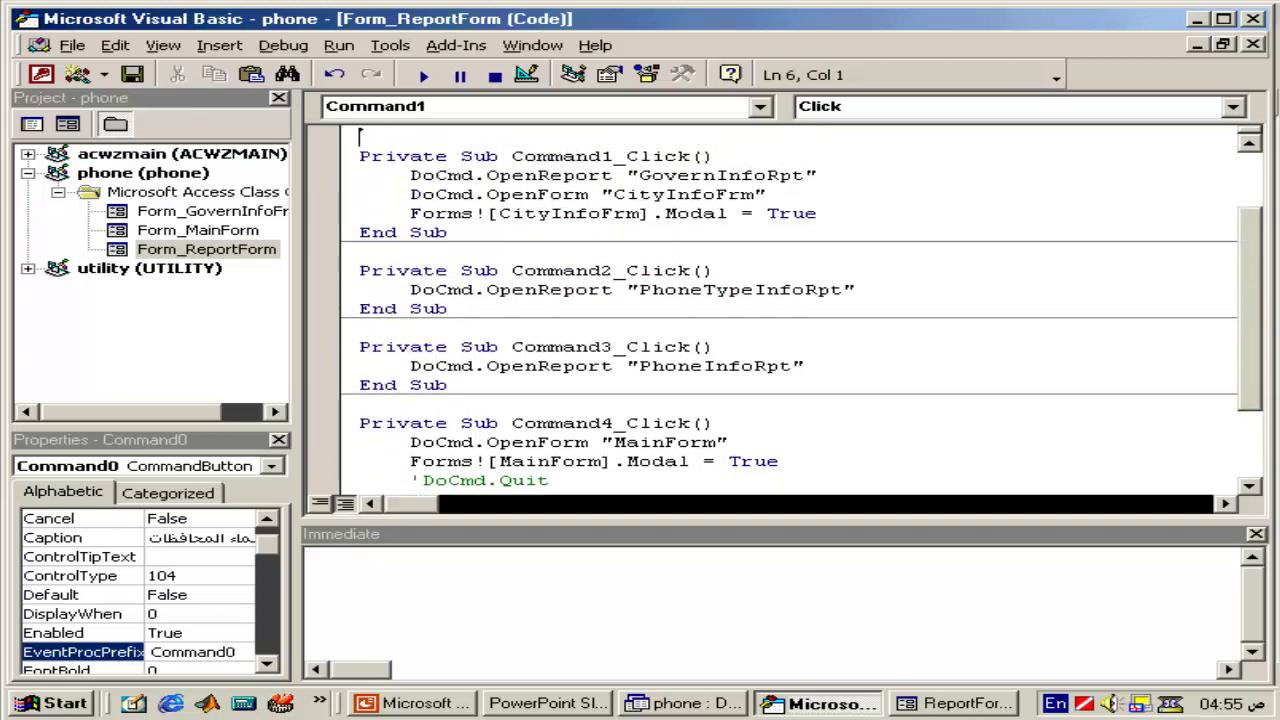
key("Down")
key("Down")
key("shift+Right")
key("shift+Right")
key("shift+Right")
key("shift+Right")
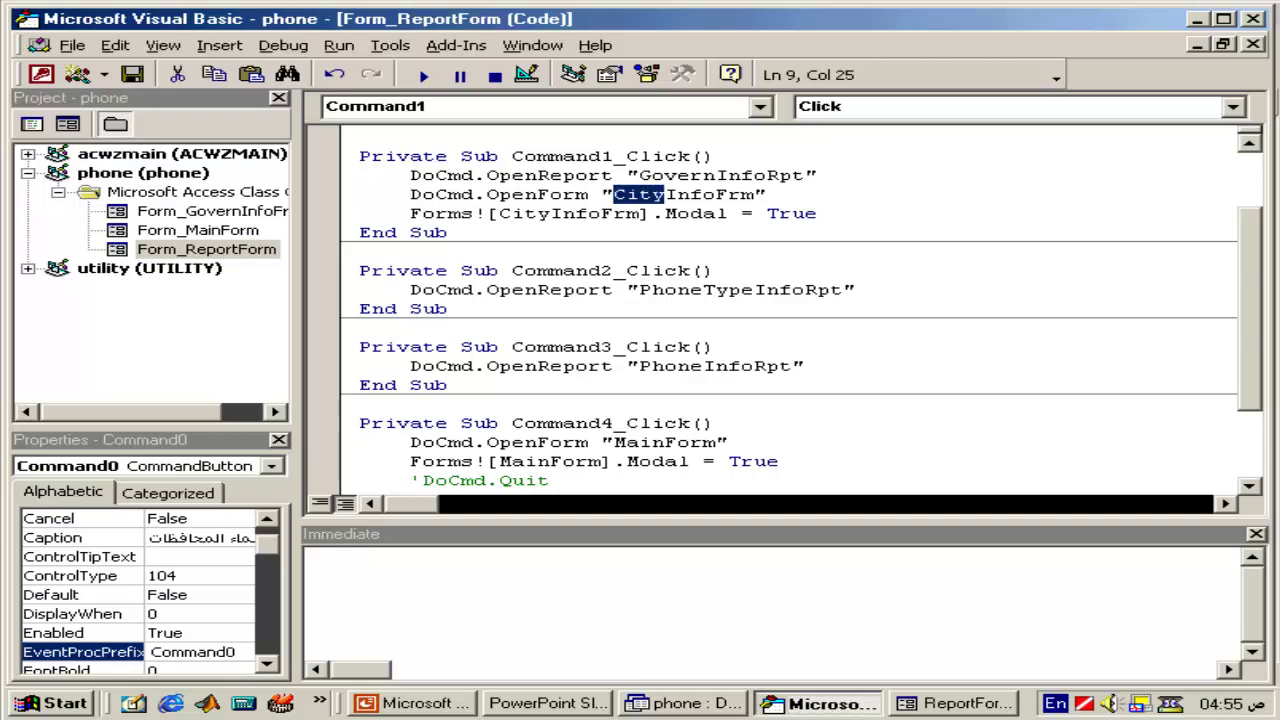
key("shift+Right")
key("shift+Right")
key("shift+Right")
key("shift+Right")
key("Up")
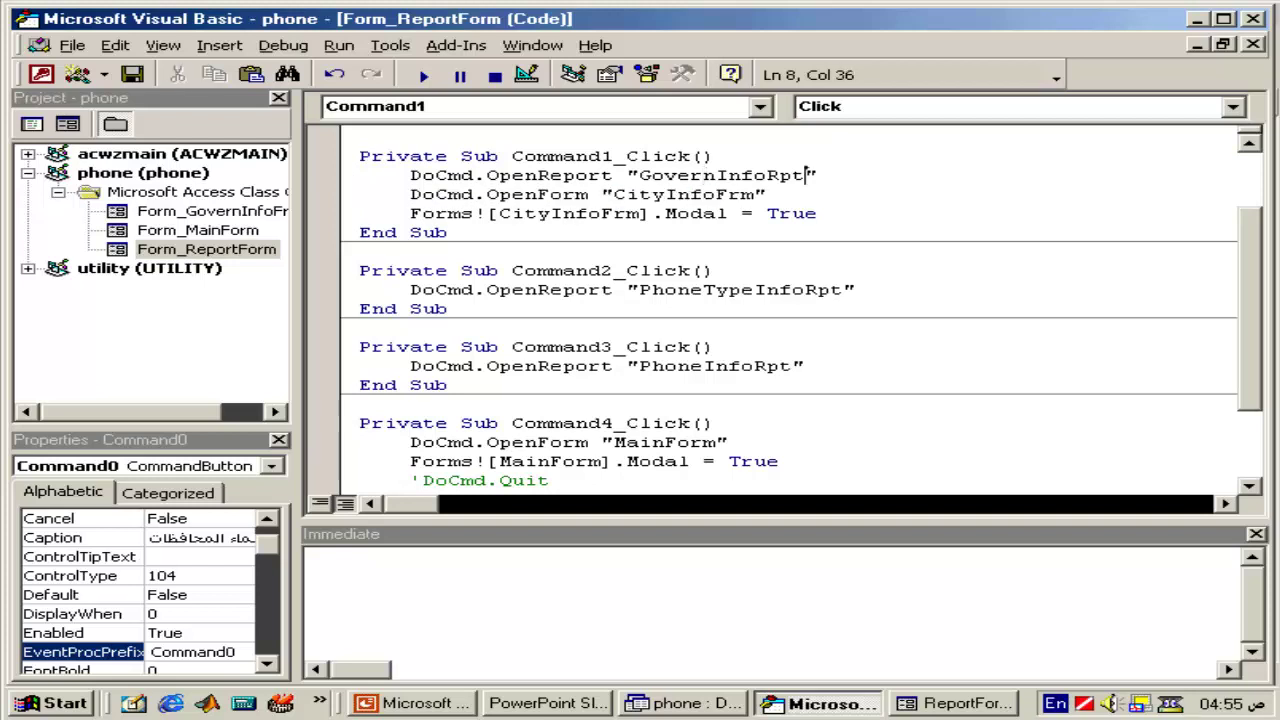
key("shift+Left")
key("shift+Left")
key("shift+Left")
key("ctrl+v")
key("Down")
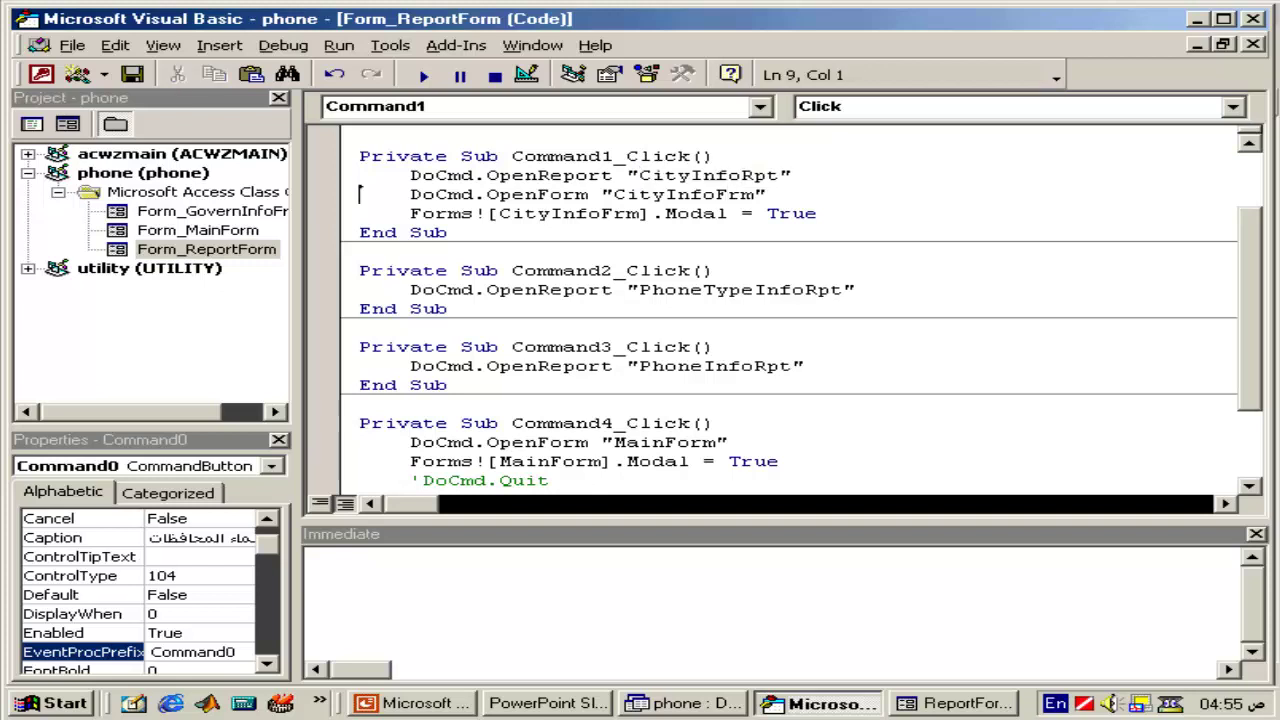
key("shift+Down")
key("shift+Down")
key("Delete")
key("Up")
key("Up")
key("Up")
key("Up")
key("Up")
key("Up")
key("Up")
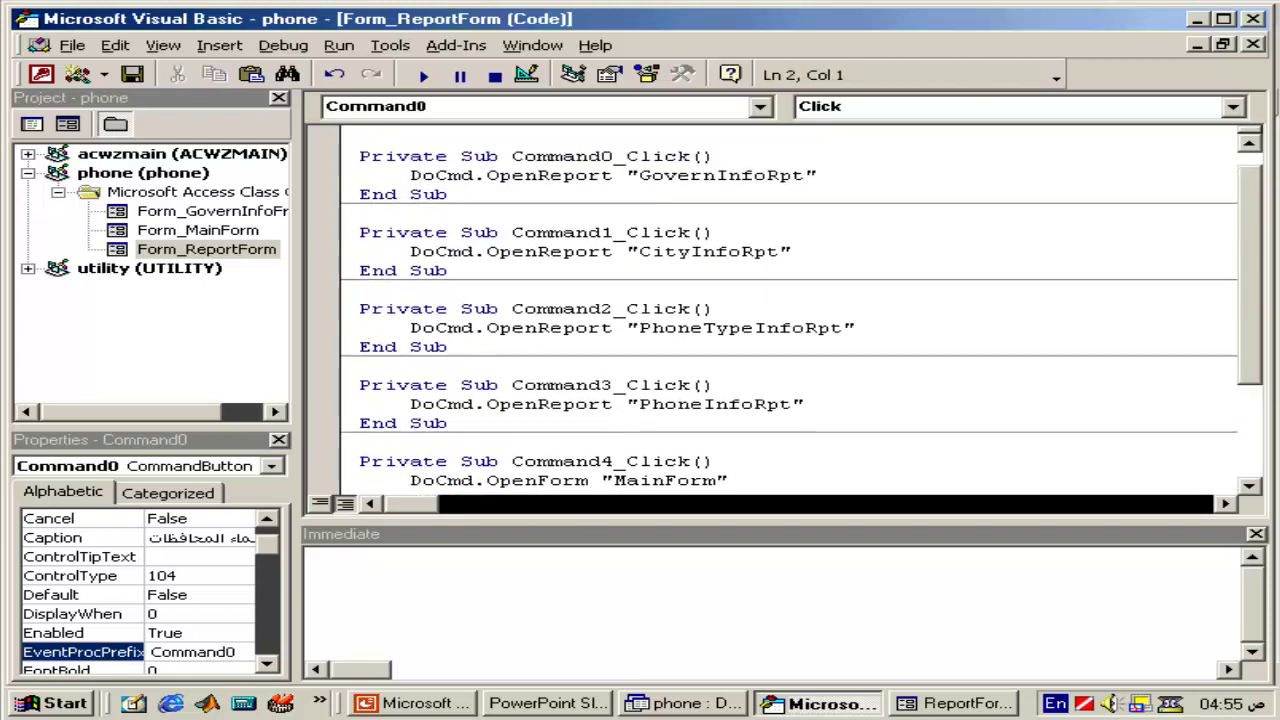
key("Up")
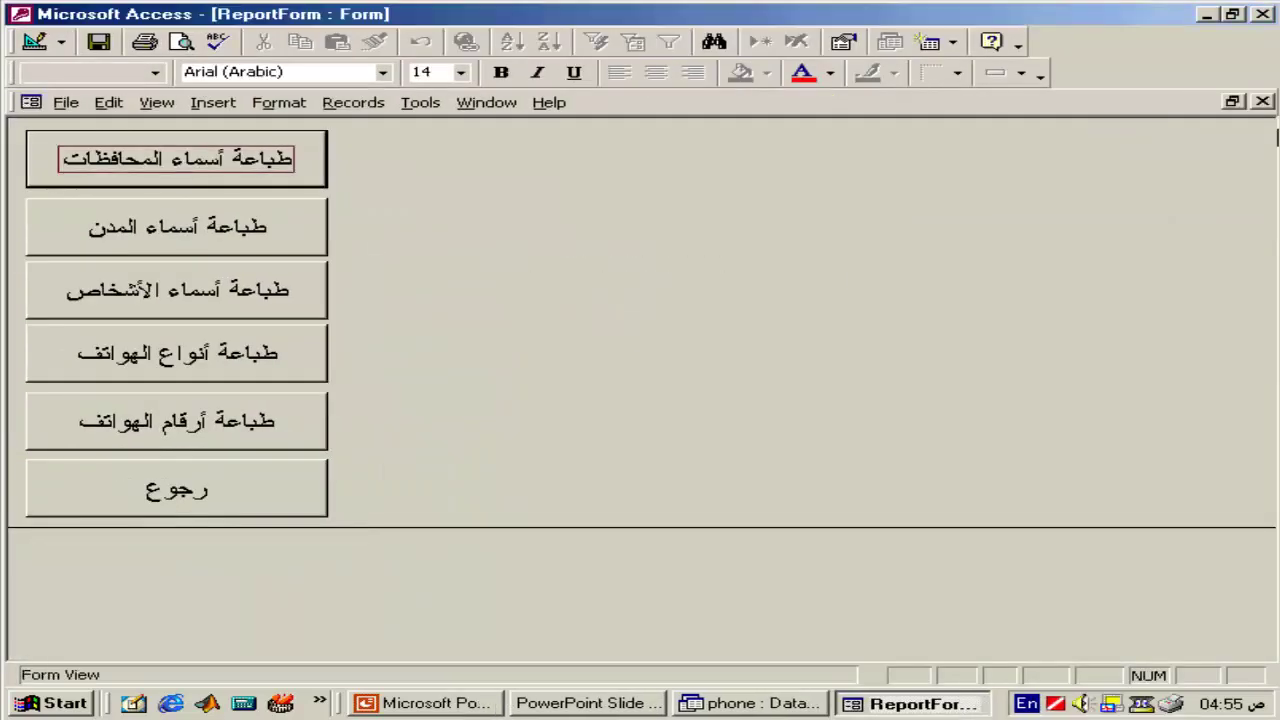
- Close ReportForm and cancel the GovernInfoRpt job in the printer queue
left_click(1260, 102)
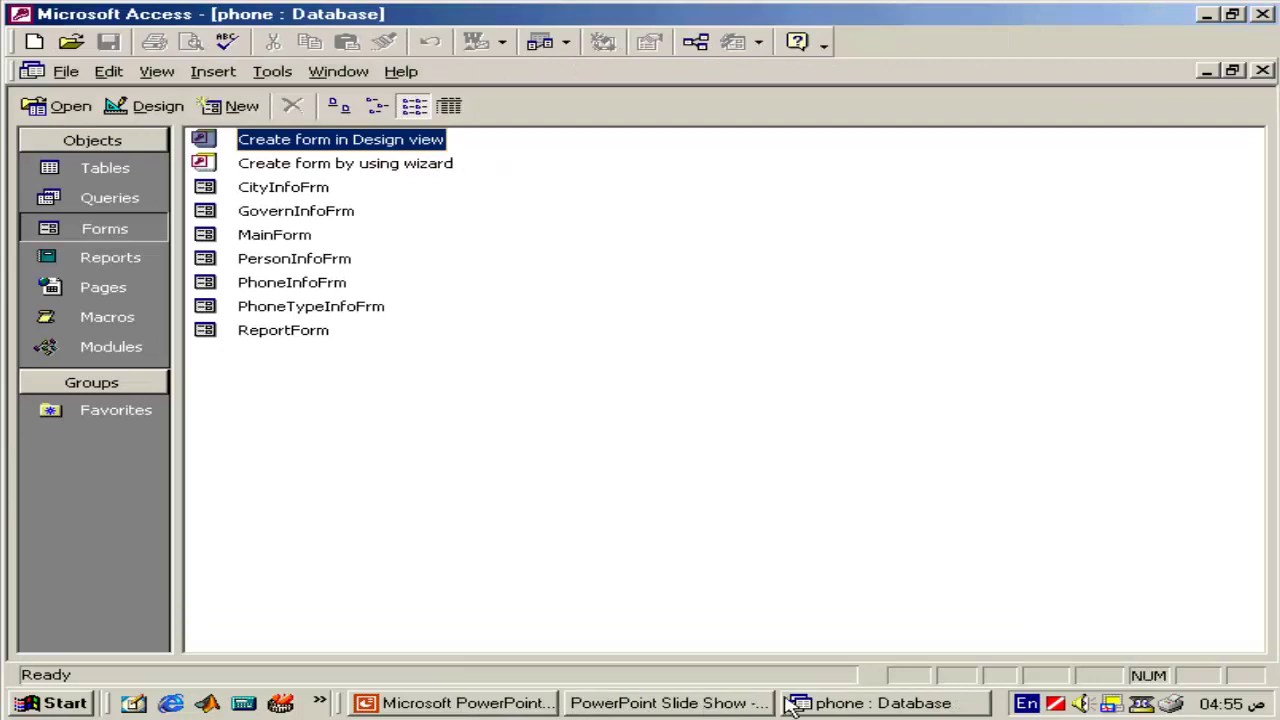
left_click(848, 704)
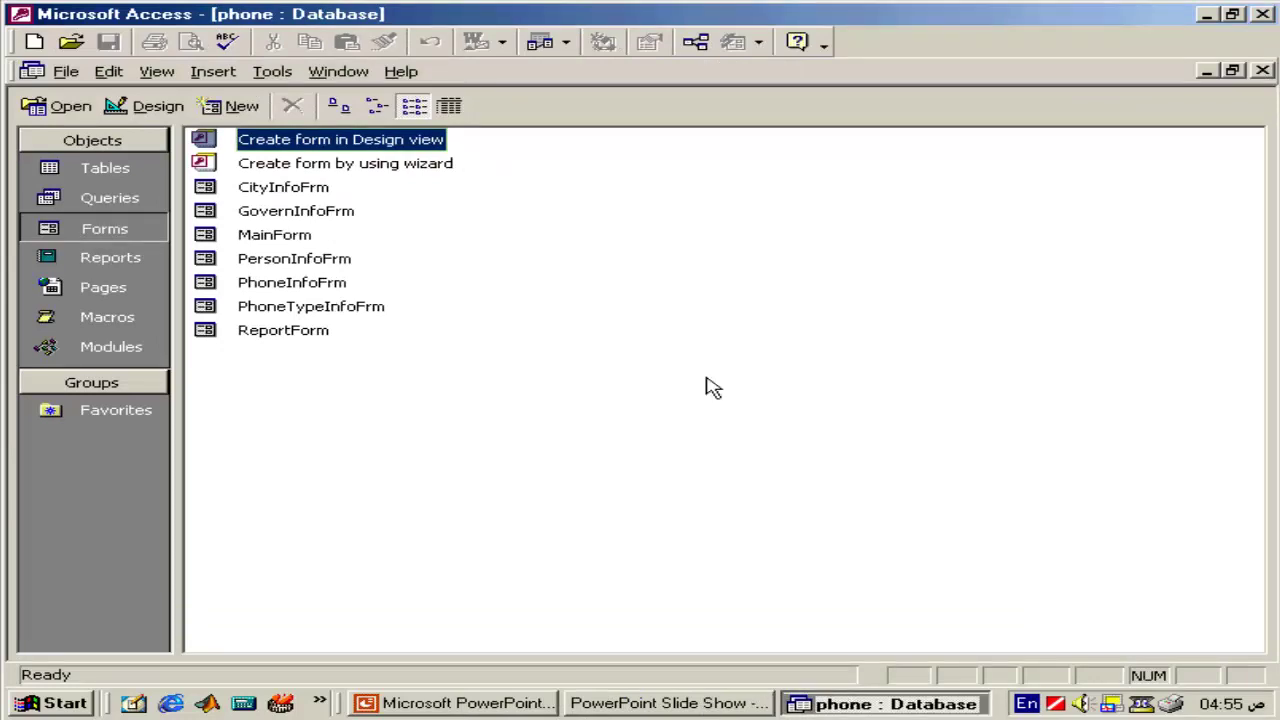
double_click(1172, 705)
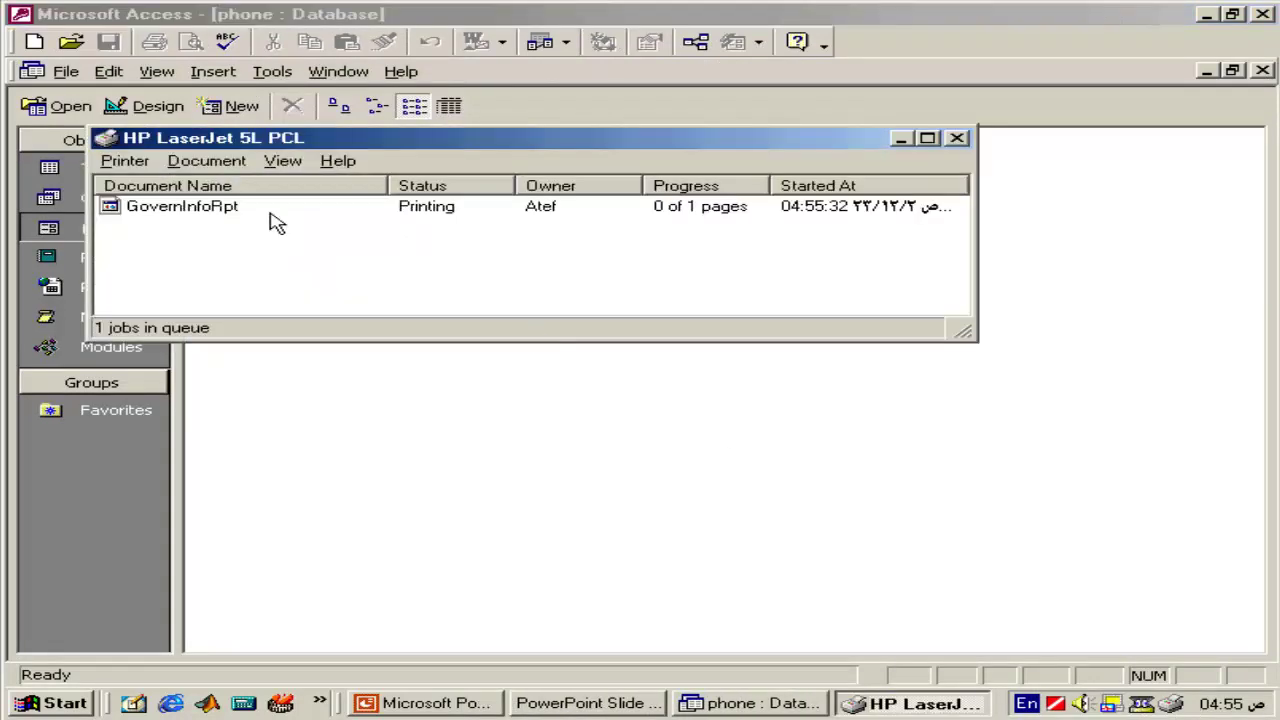
left_click(205, 211)
right_click(200, 210)
left_click(242, 234)
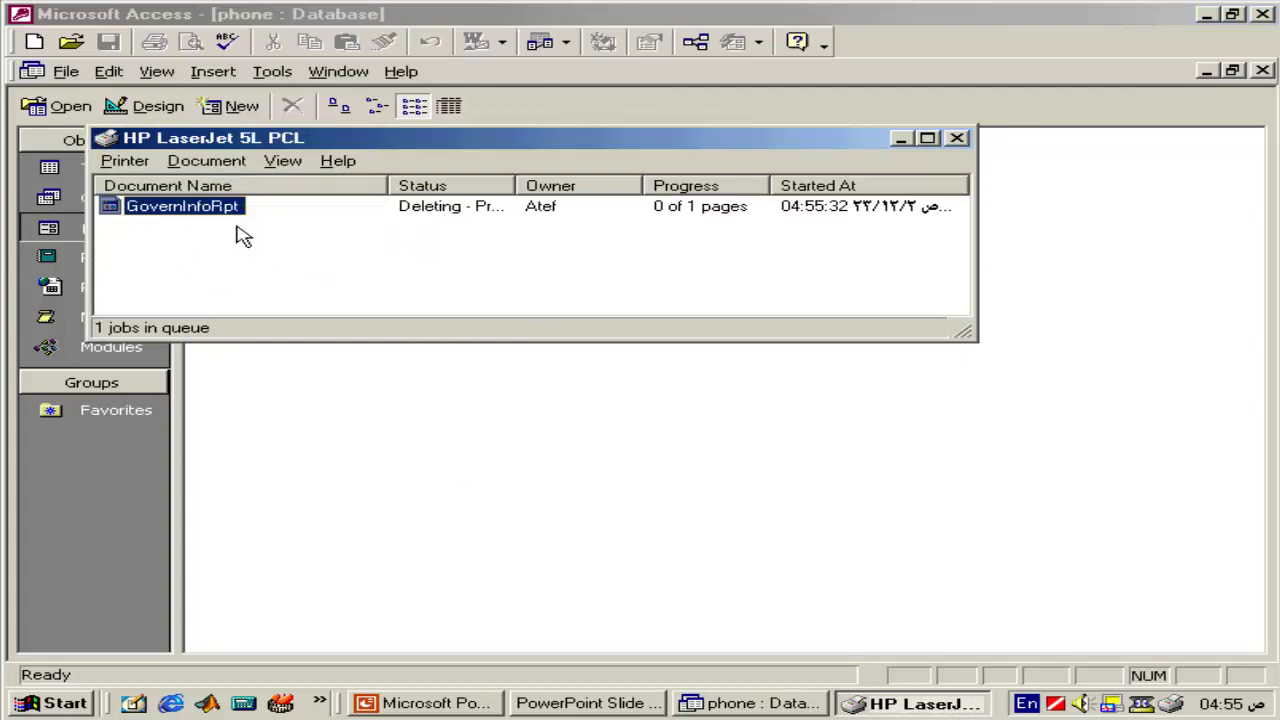
- Reopen ReportForm in Design view from the database window
left_click(752, 706)
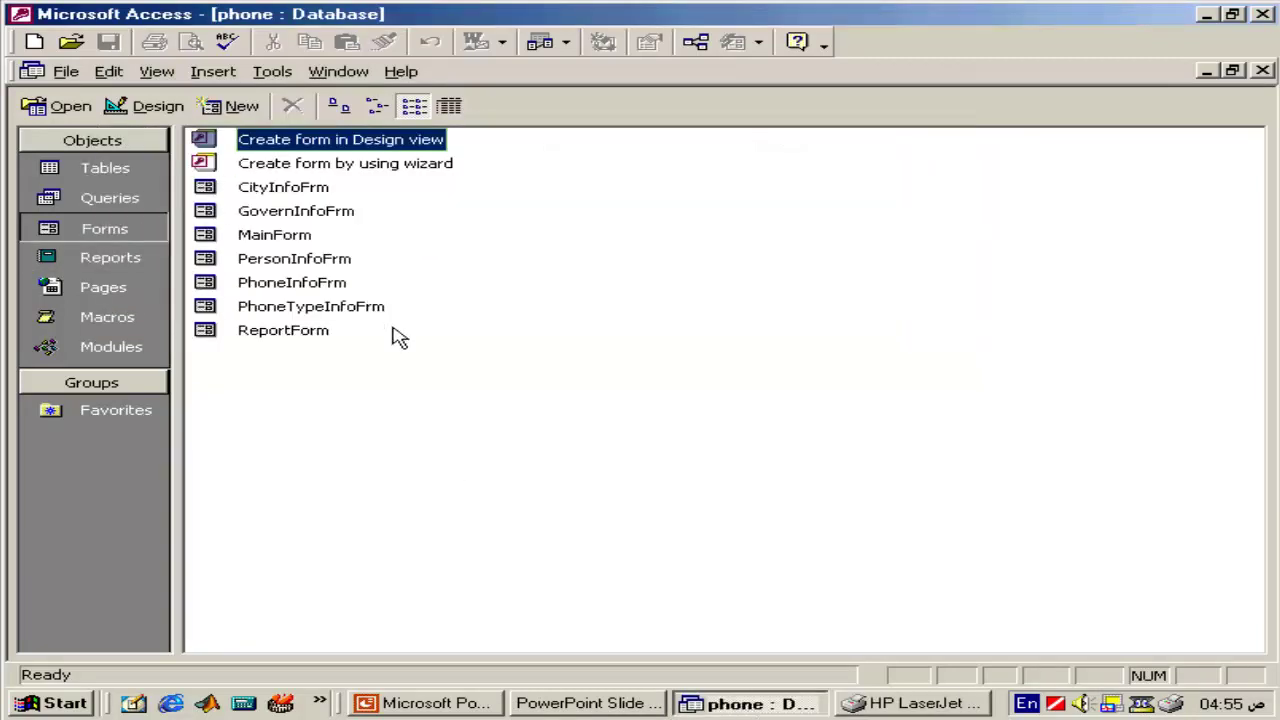
right_click(268, 330)
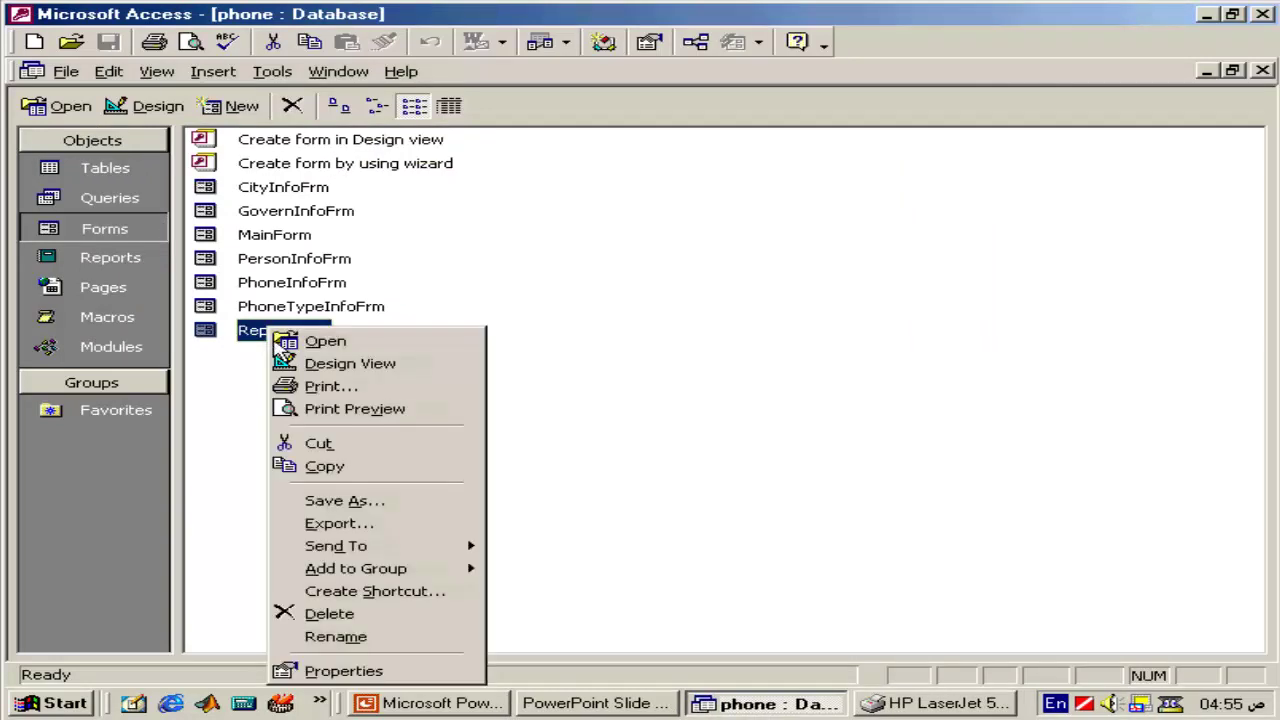
left_click(277, 363)
- Open the On Click code for ReportForm's first report button
left_click(307, 213)
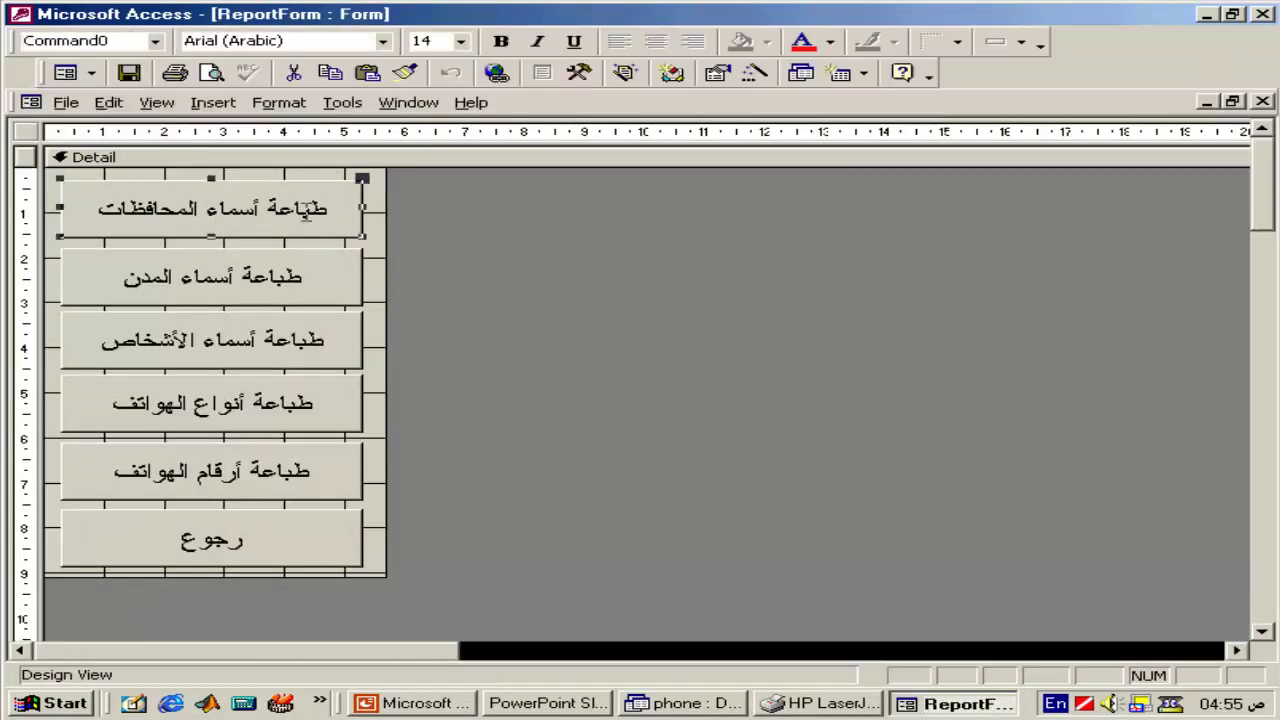
right_click(305, 212)
left_click(423, 593)
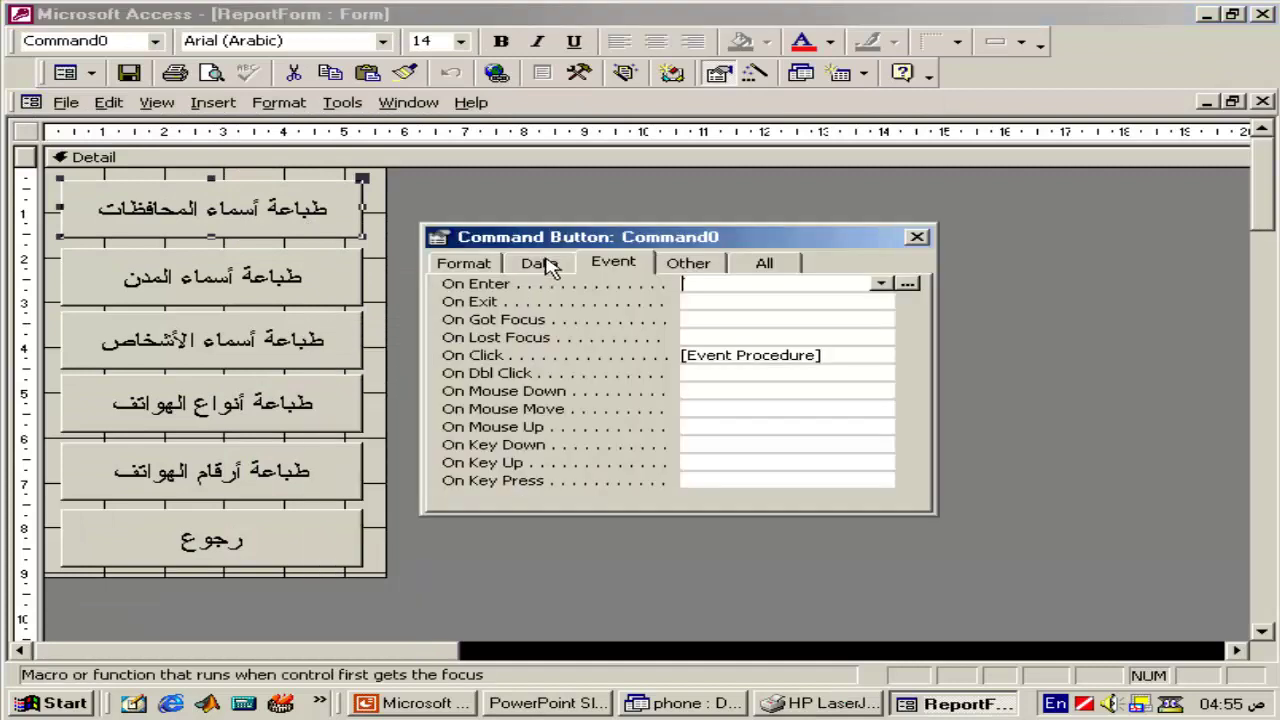
left_click(910, 362)
left_click(908, 356)
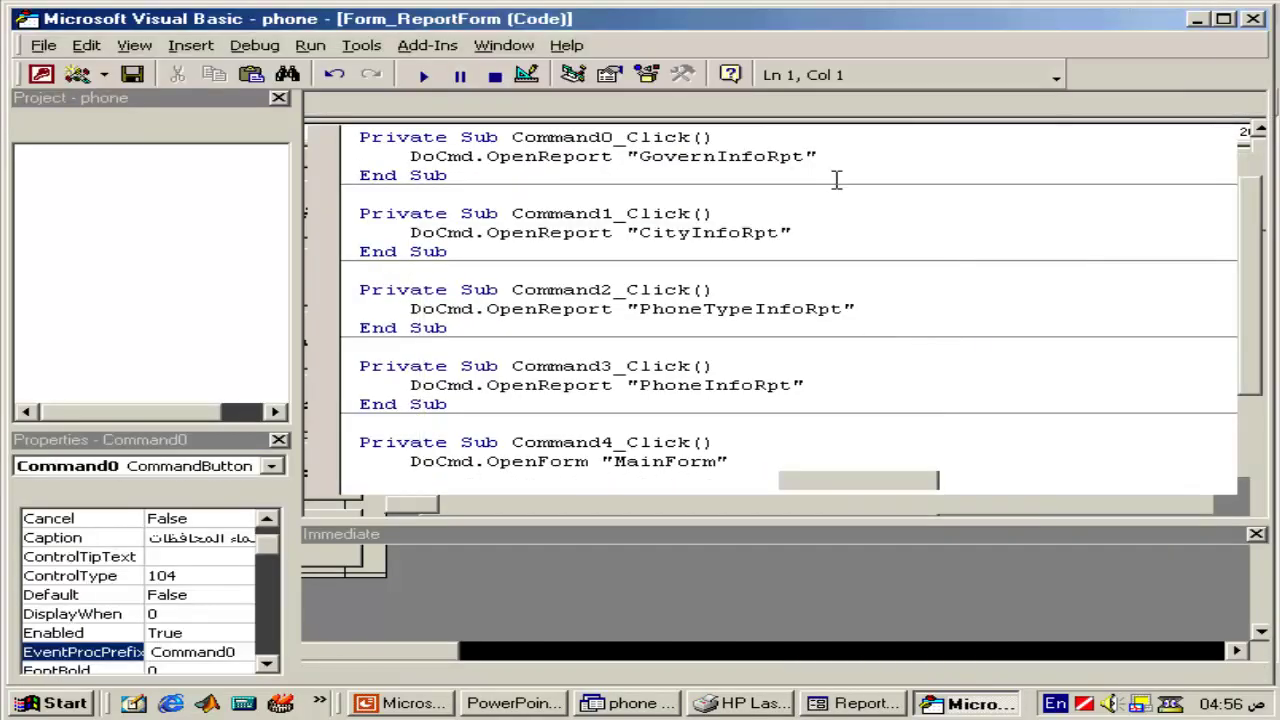
- Add acViewPreview as the view argument to the GovernInfoRpt OpenReport call and copy it
type(",")
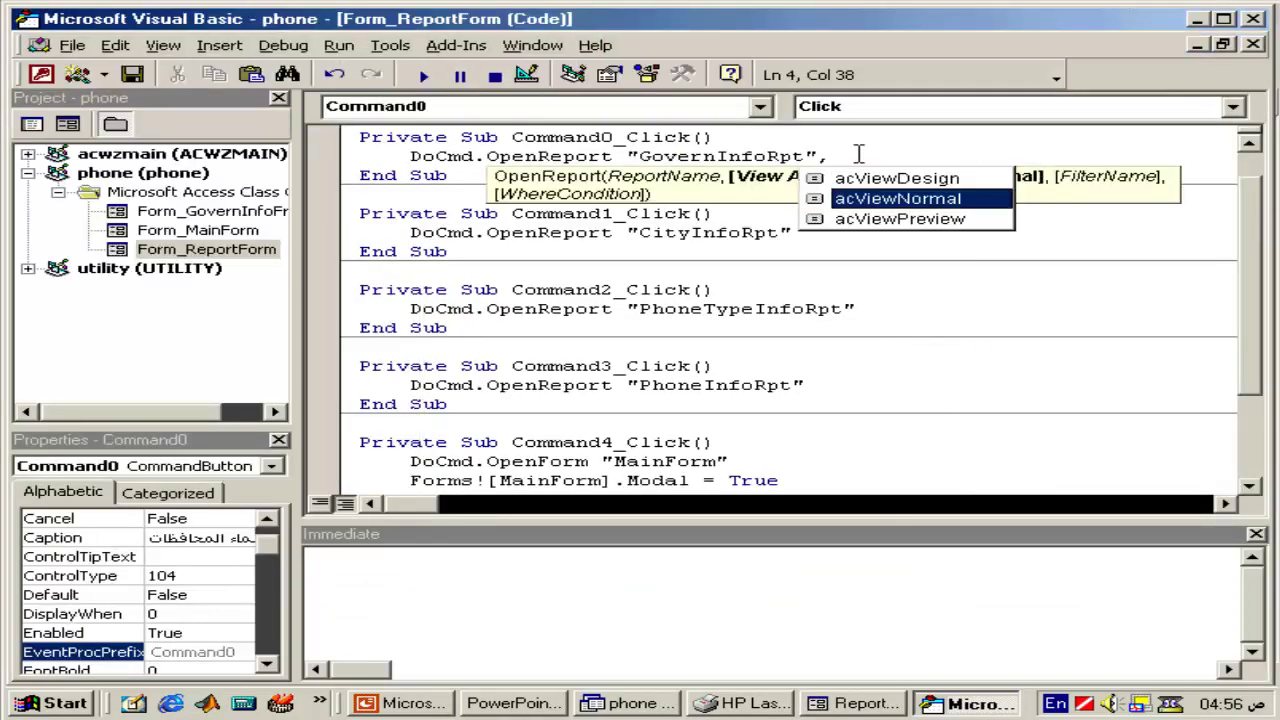
key("Down")
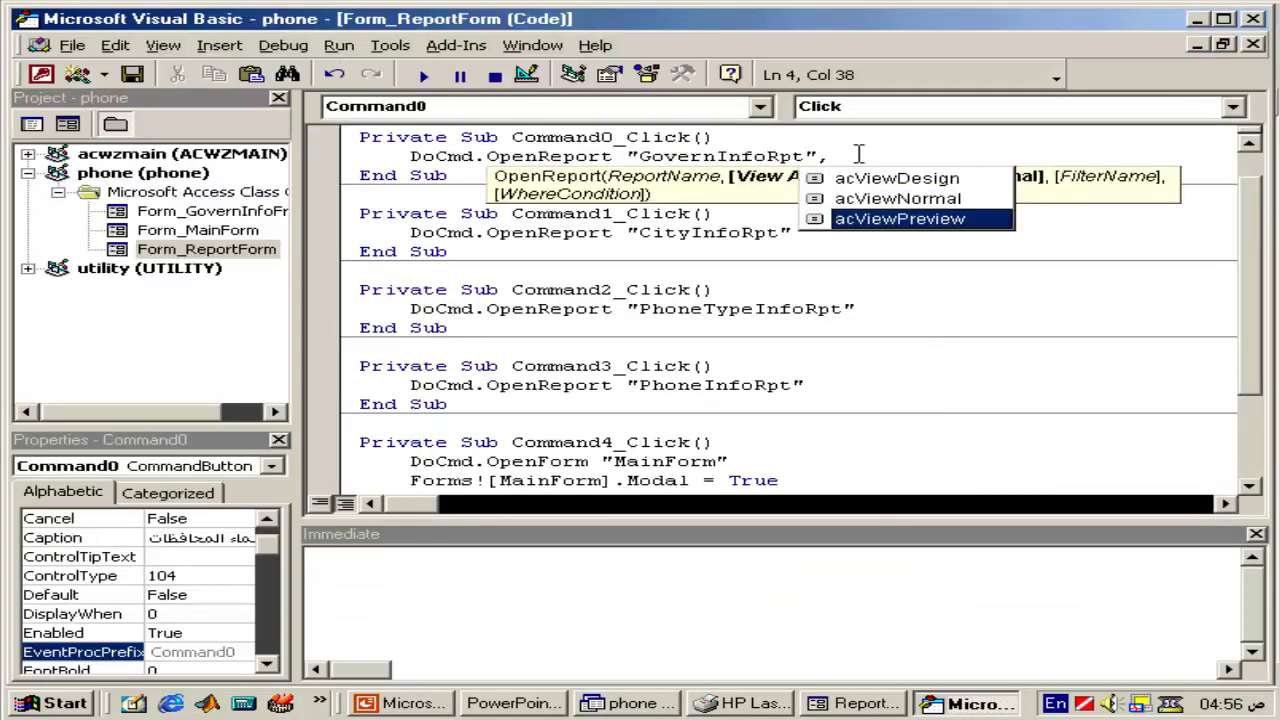
key("space")
double_click(858, 155)
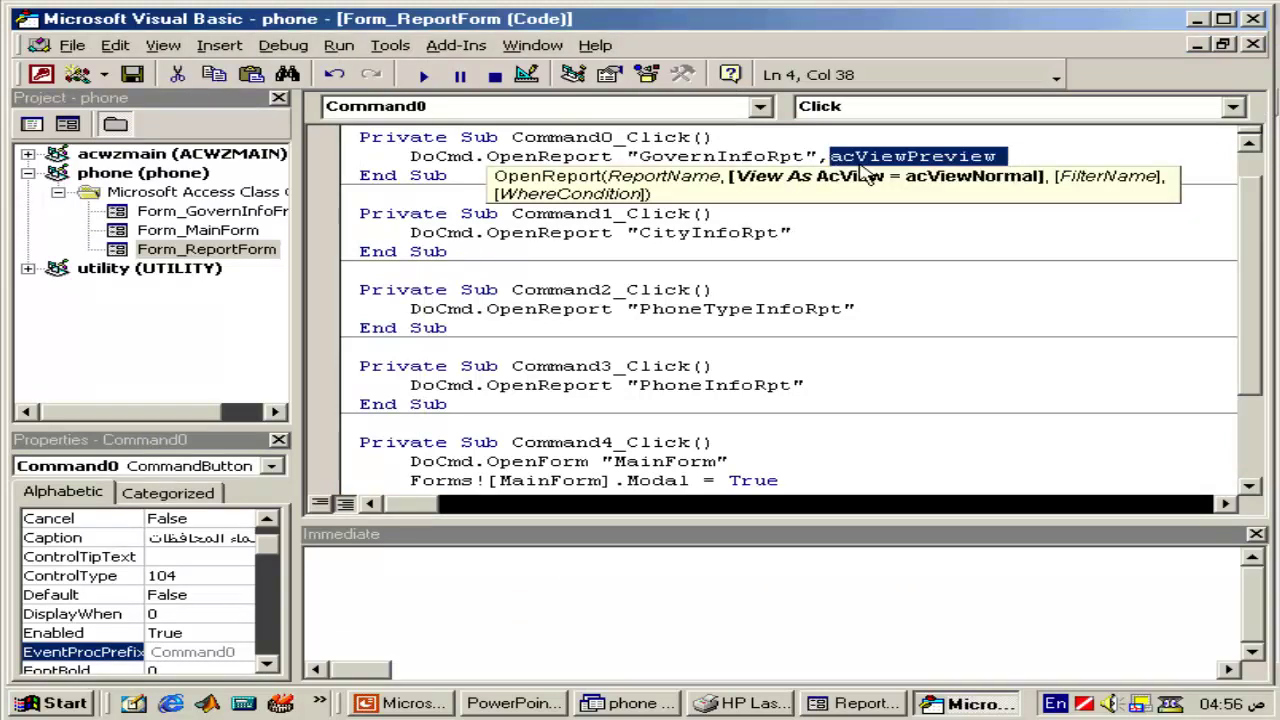
key("ctrl+c")
- Append acViewPreview to the CityInfoRpt, PhoneTypeInfoRpt, PhoneInfoRpt and PersonInfoRpt calls
key("Down")
key("Down")
key("Down")
key("Down")
key("End")
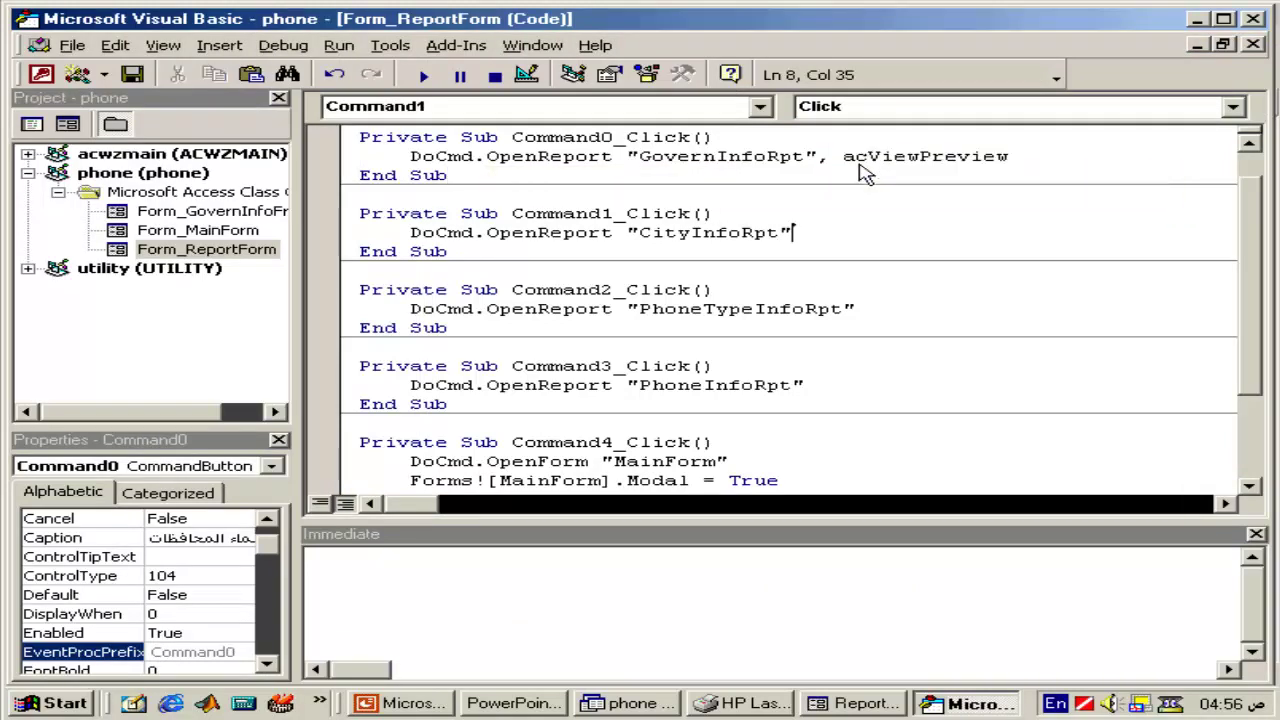
type(",")
key("ctrl+v")
key("Down")
key("Down")
key("Down")
type(",")
key("ctrl+v")
key("Down")
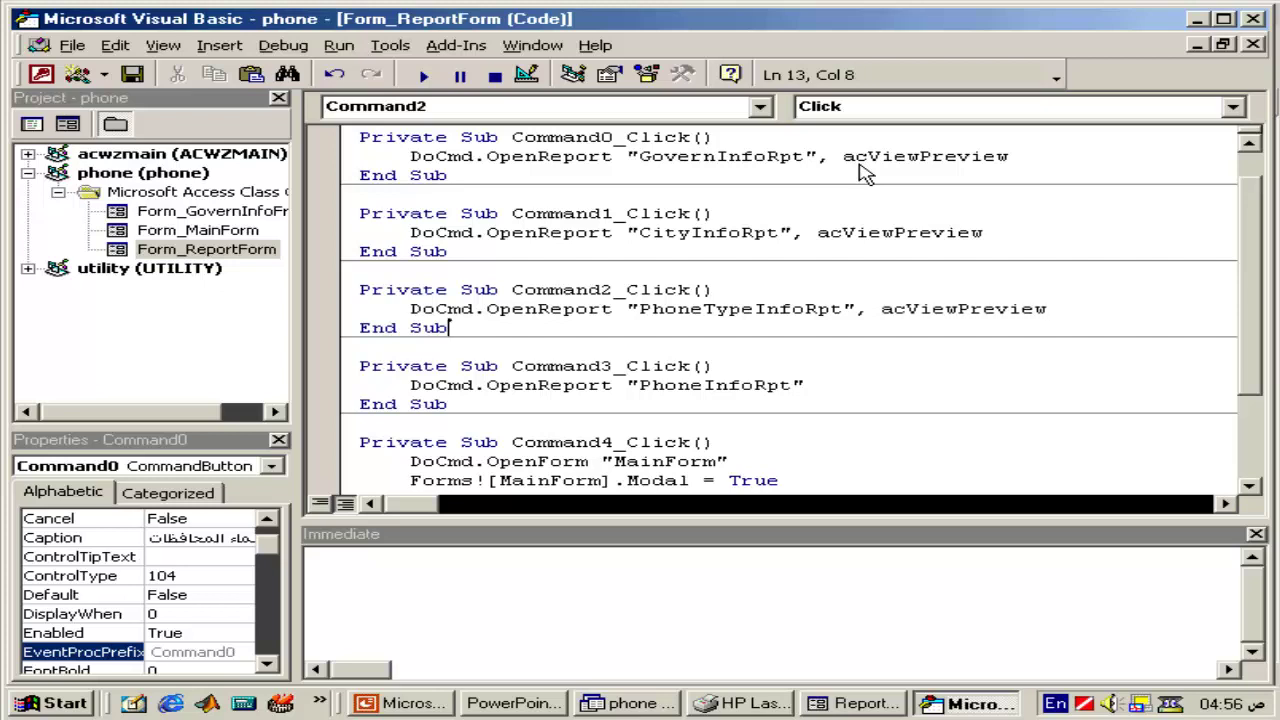
key("Down")
key("Down")
key("Down")
key("End")
type(",")
key("ctrl+v")
key("Down")
key("Down")
key("Down")
key("Down")
key("Down")
key("End")
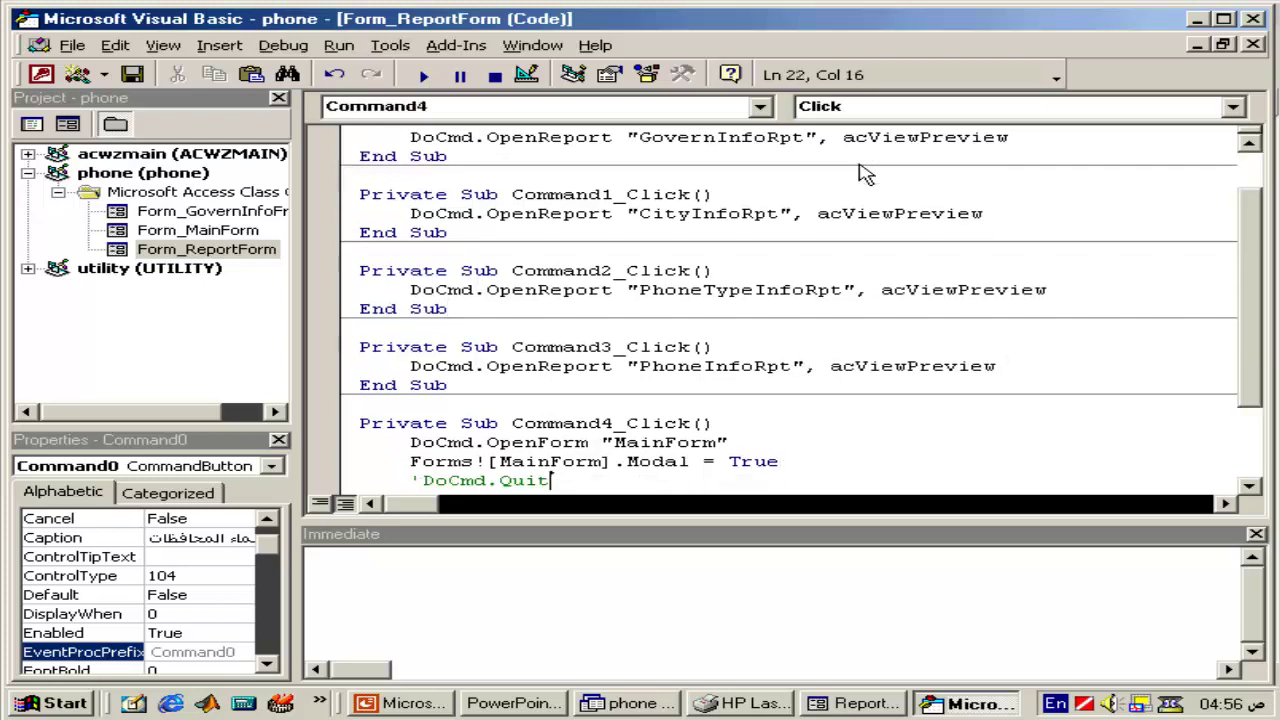
key("Down")
key("Down")
key("Down")
key("Down")
key("End")
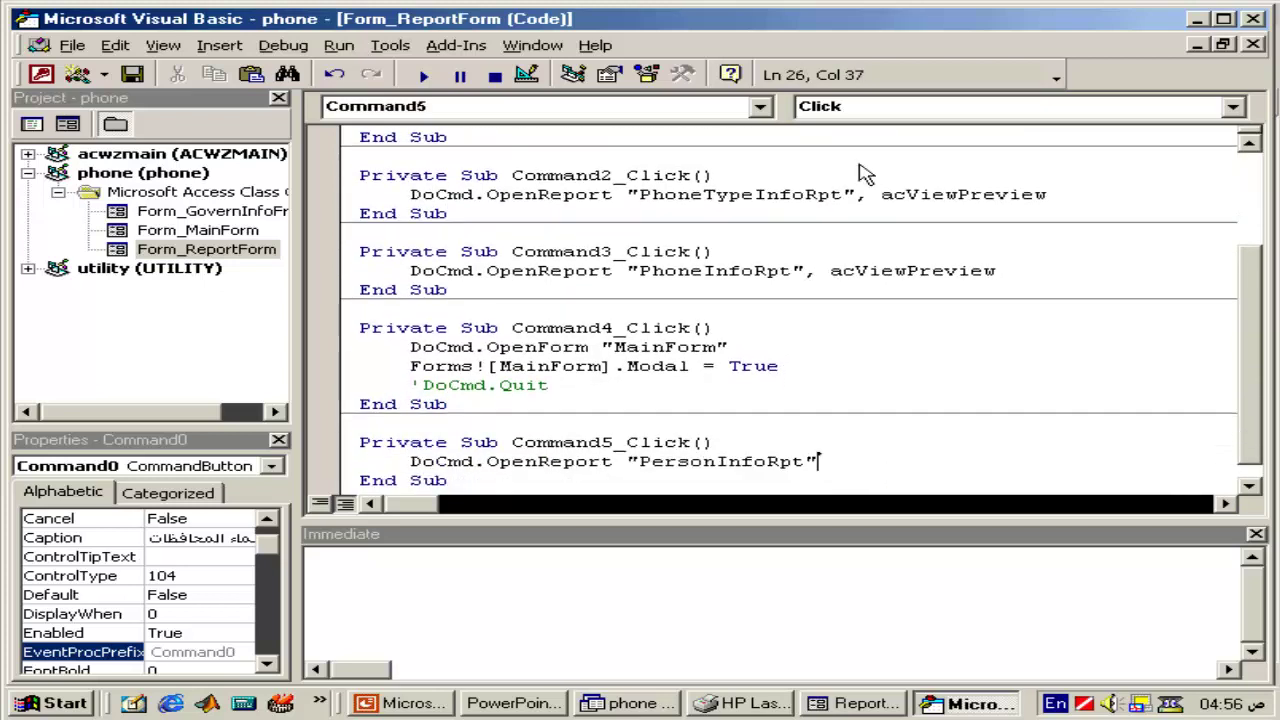
type(",")
key("ctrl+v")
key("Down")
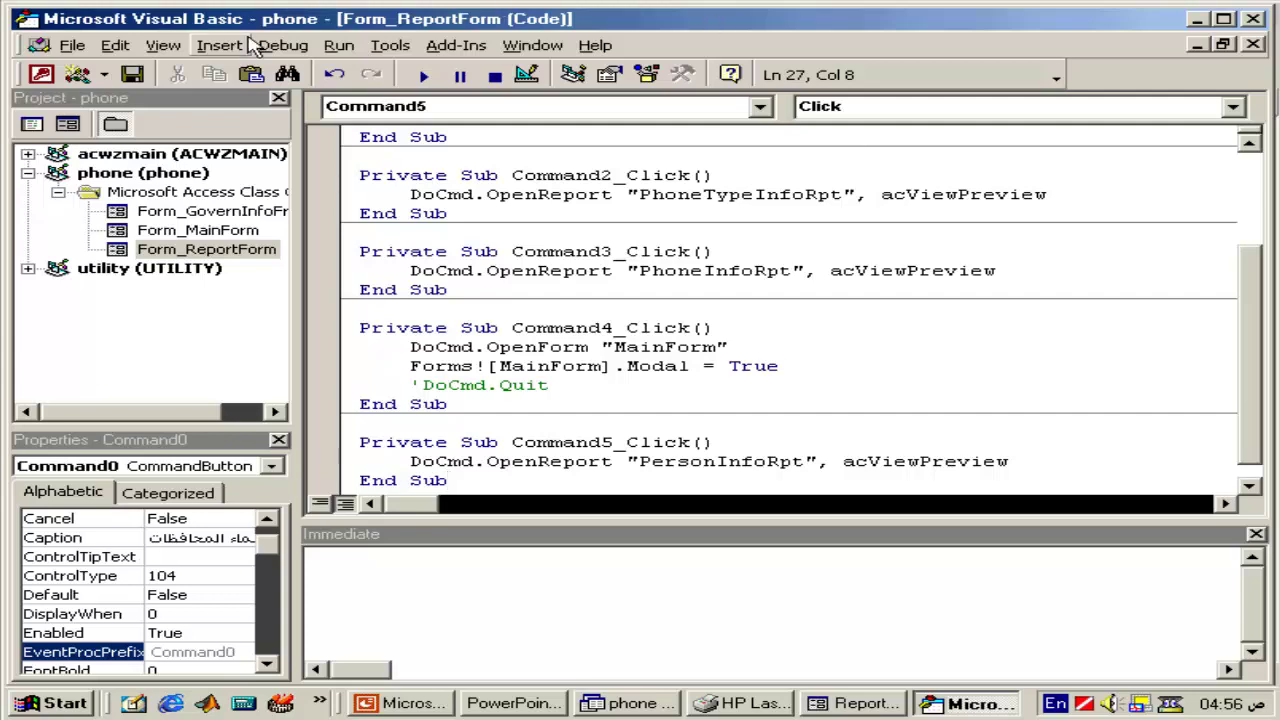
left_click(1251, 19)
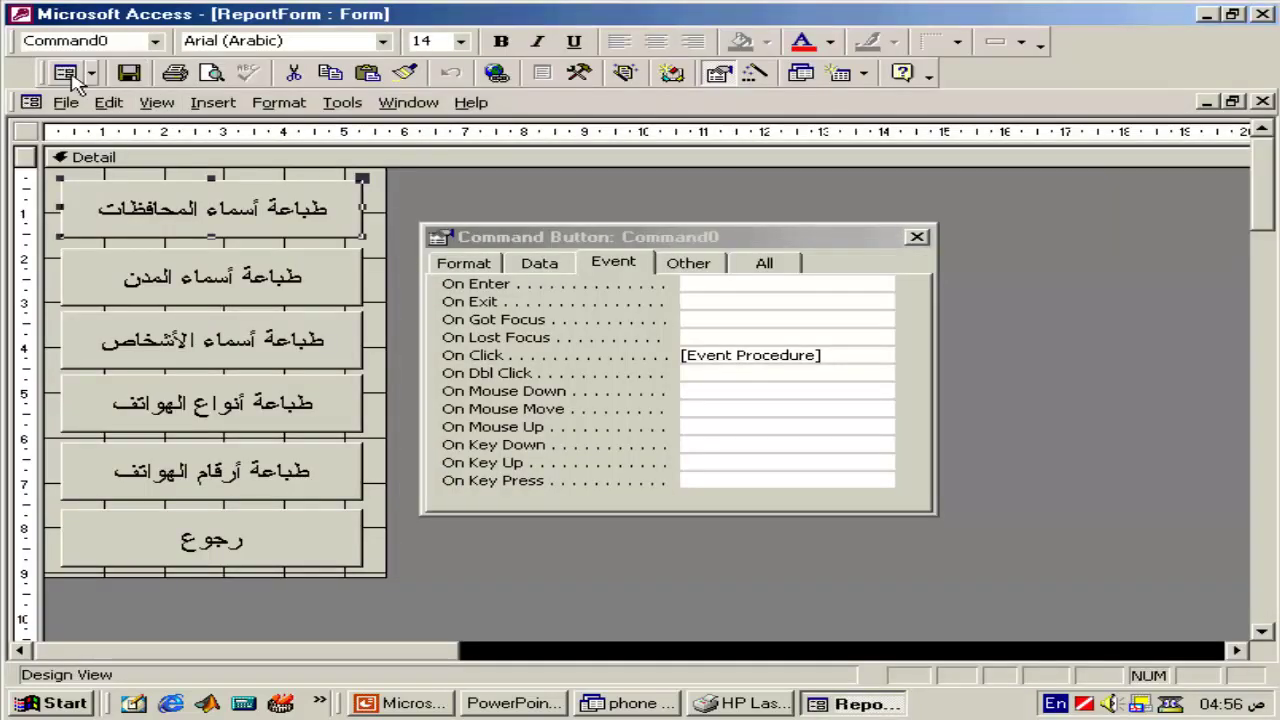
- In Form View, preview GovernInfoRpt from the governorates print button, then close it
left_click(62, 73)
left_click(282, 172)
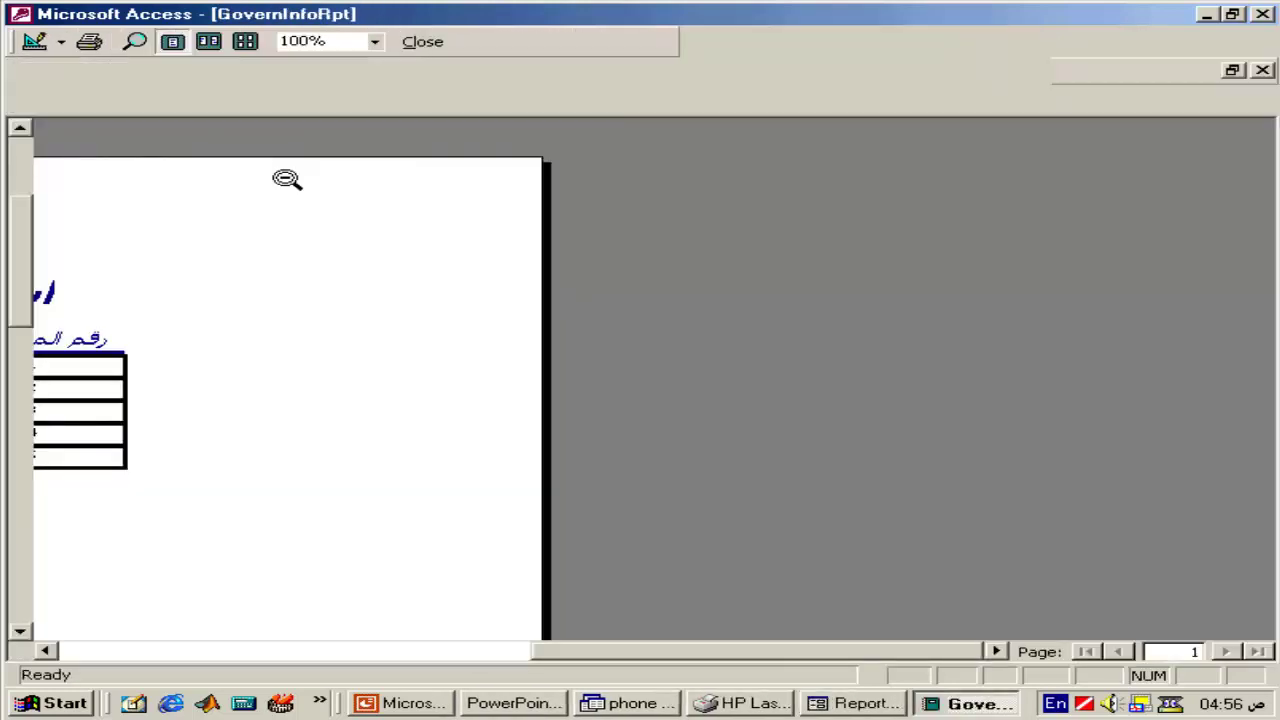
left_click(283, 242)
left_click(657, 170)
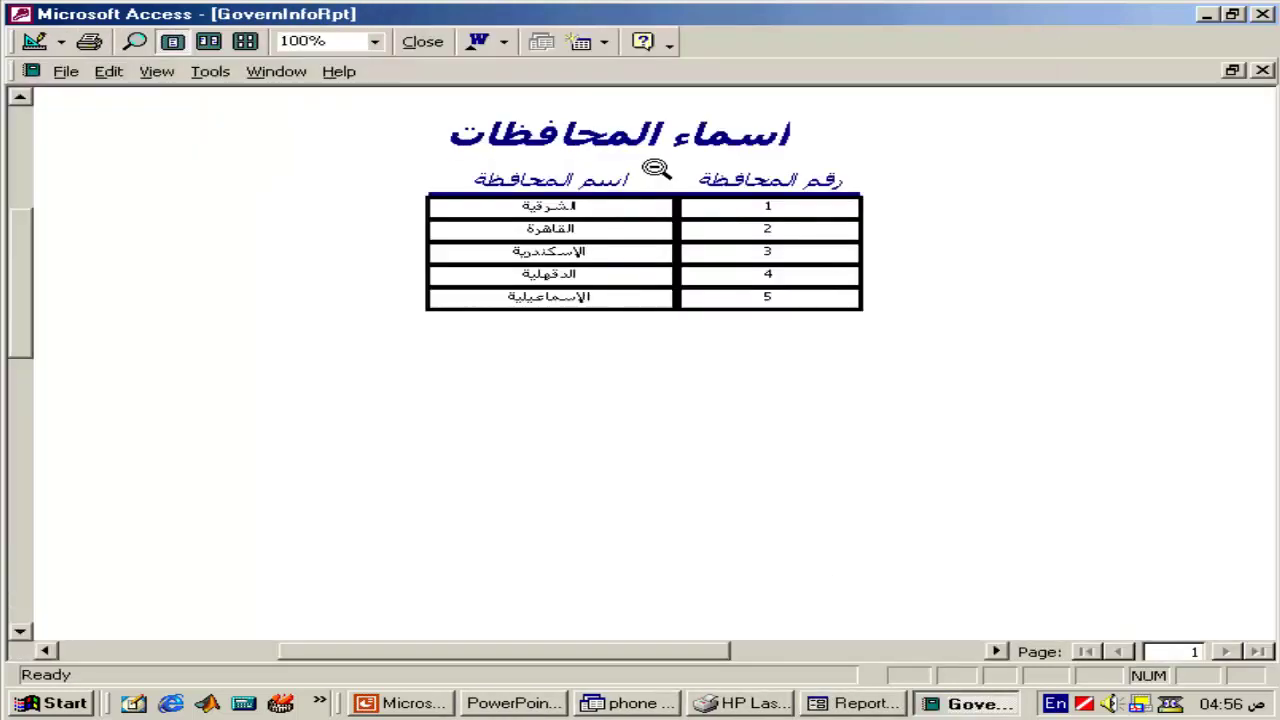
left_click(1262, 70)
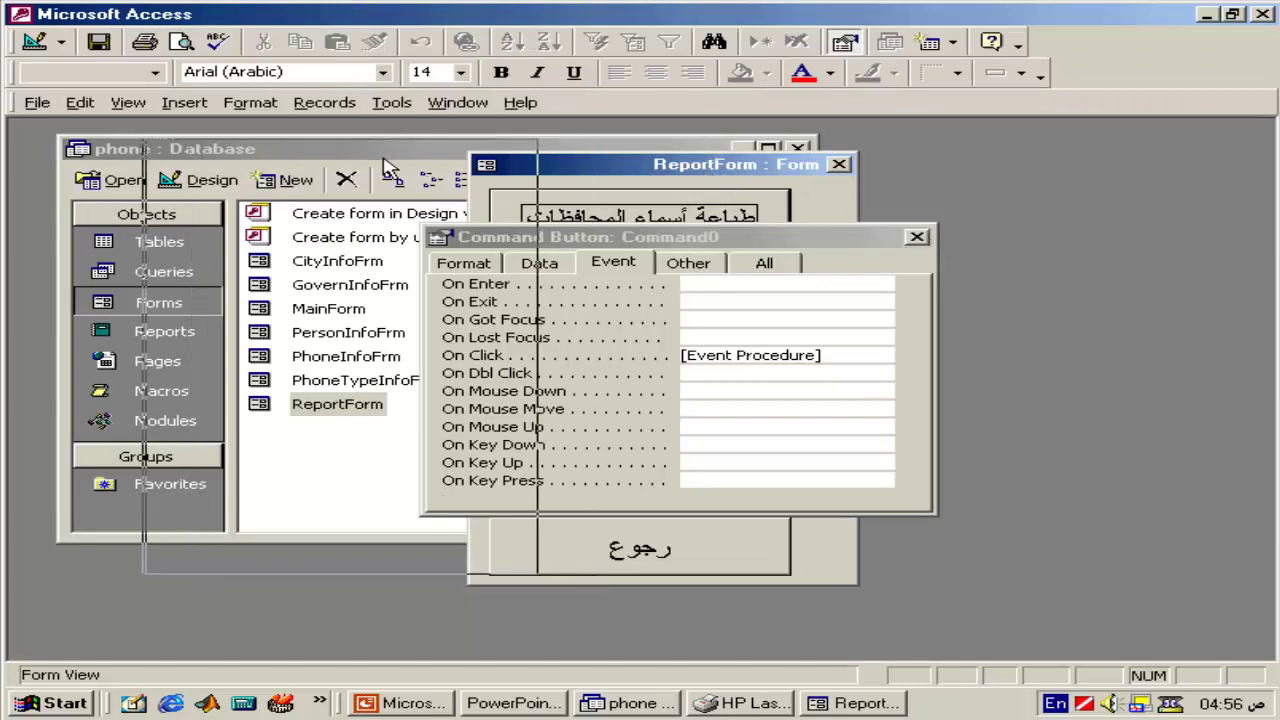
- Move ReportForm left, switch it to Design view and close the properties sheet
left_click_drag(707, 172, 357, 163)
right_click(352, 152)
left_click(414, 171)
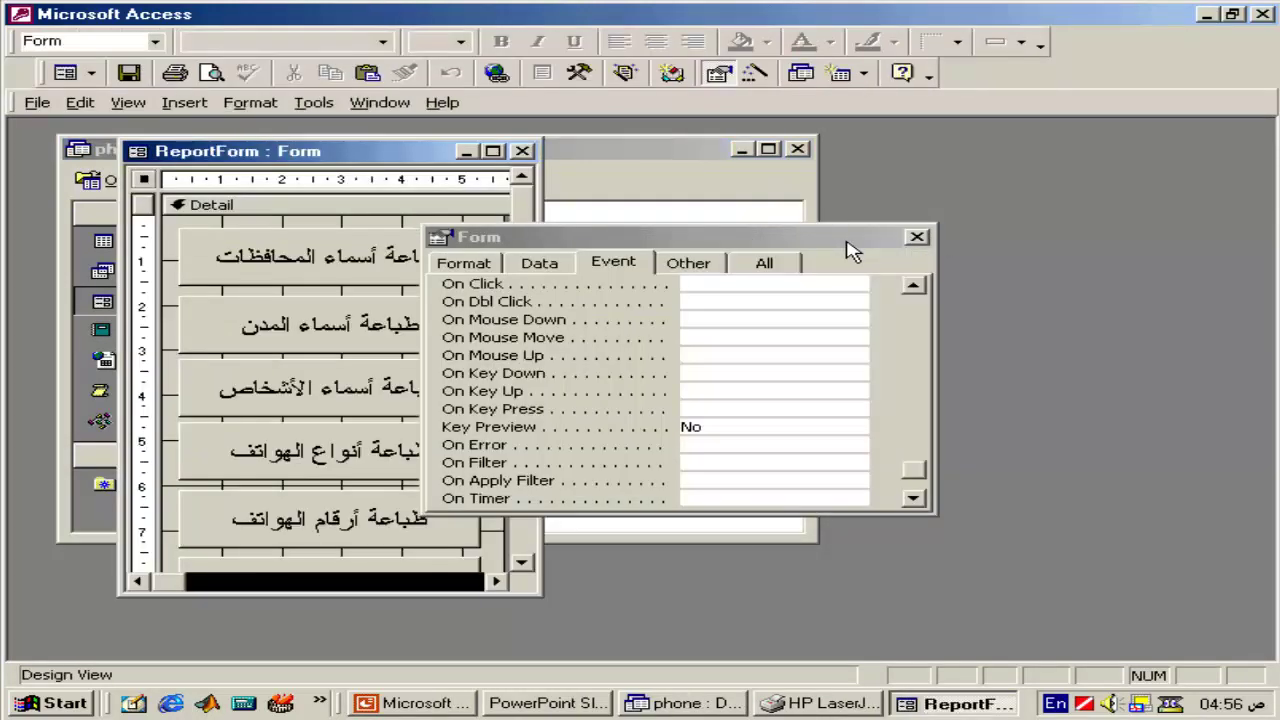
left_click(917, 237)
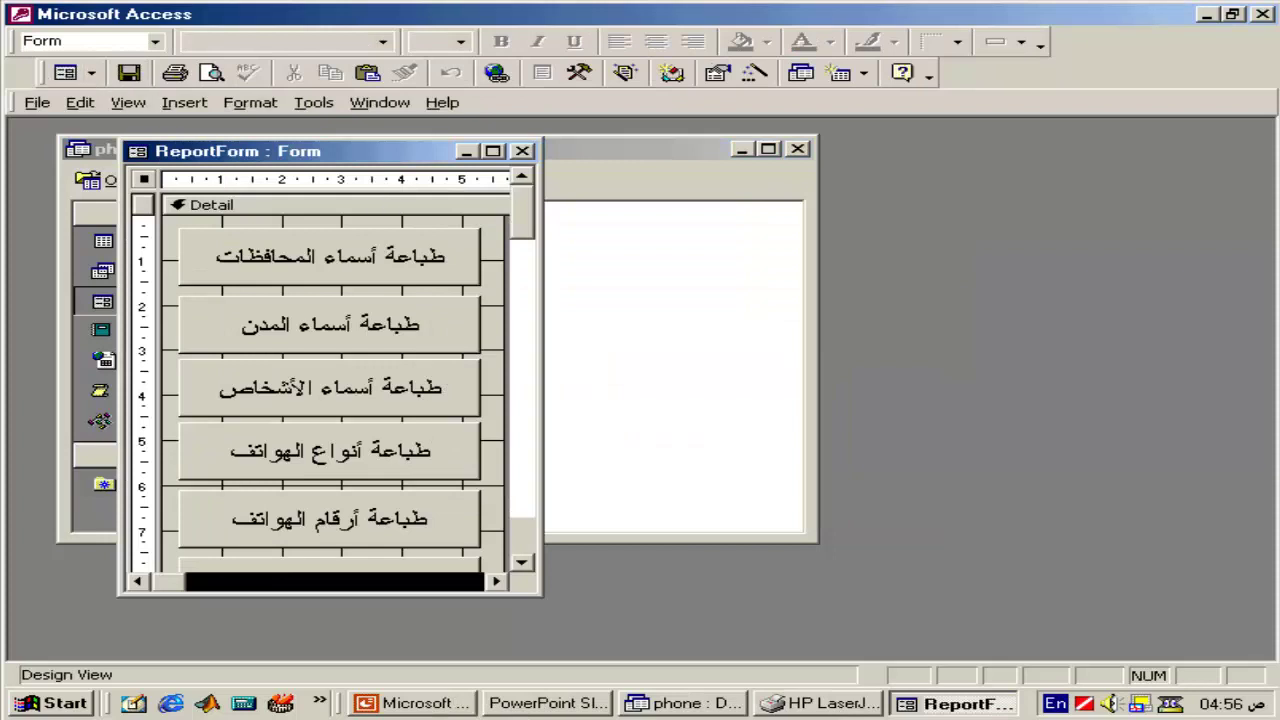
- Preview the CityInfo report from the city names button, then use رجوع to bring up MainForm
left_click(64, 72)
left_click(375, 286)
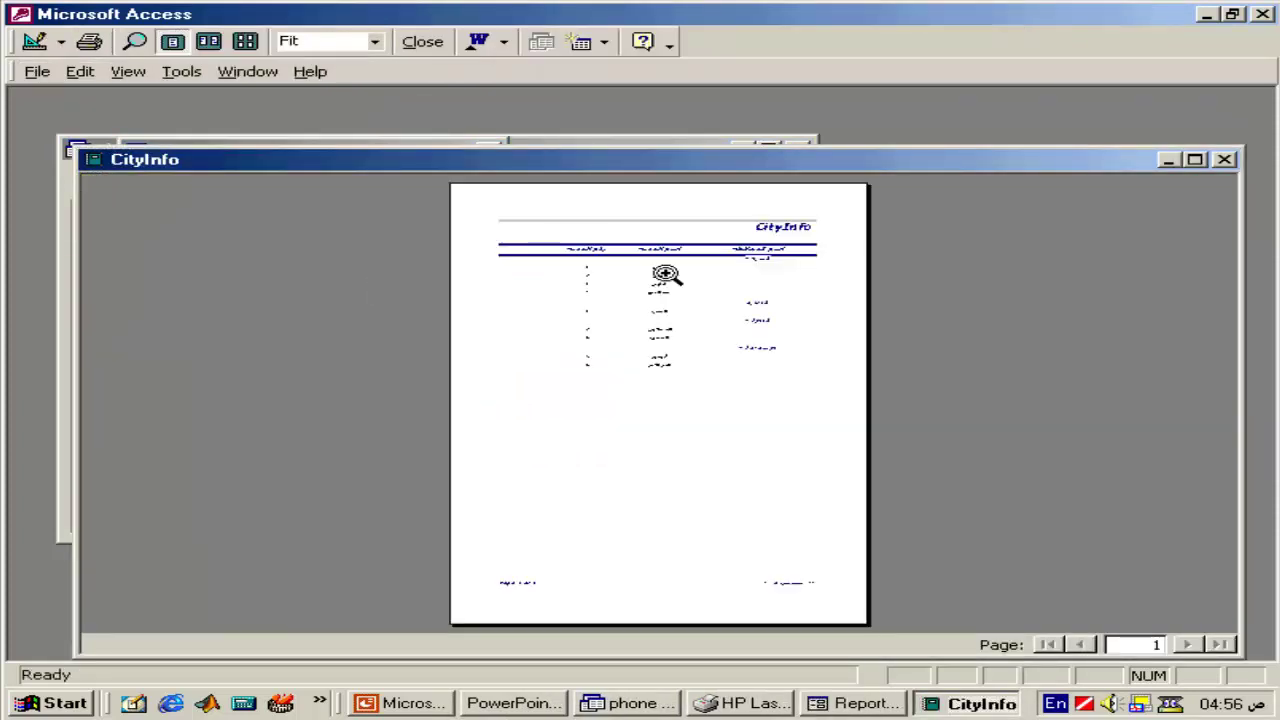
left_click(713, 265)
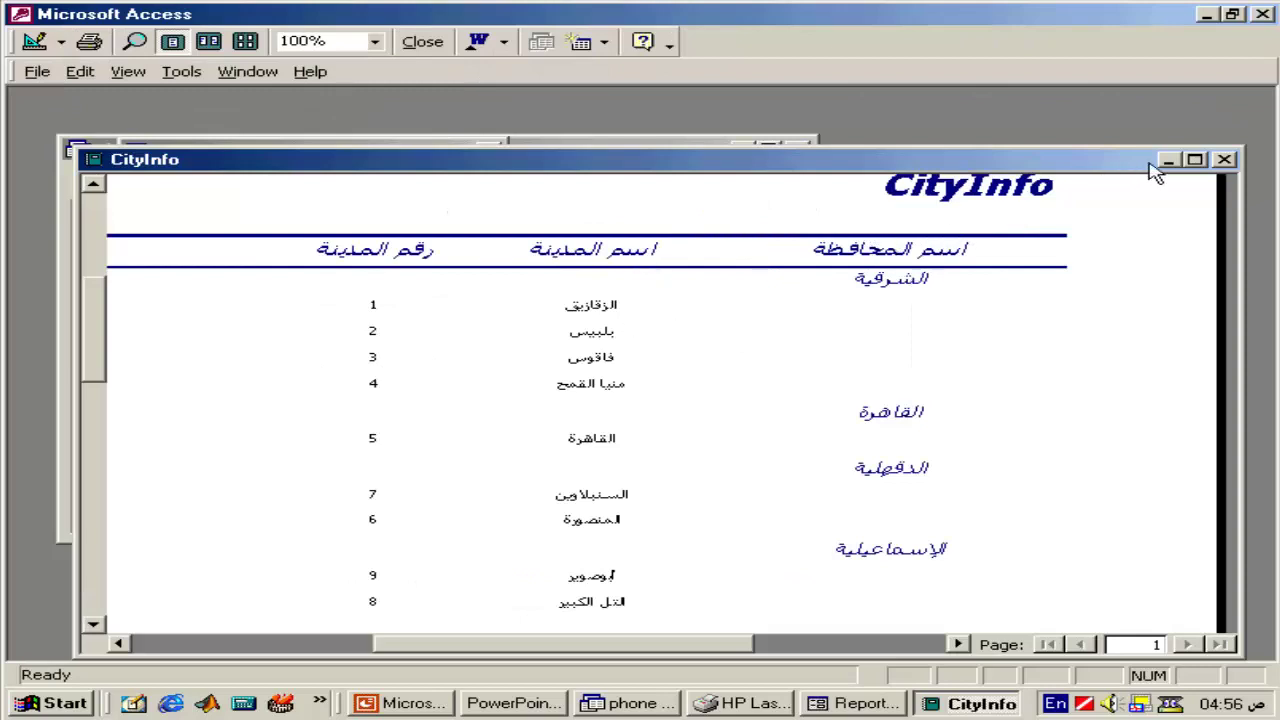
left_click(1224, 159)
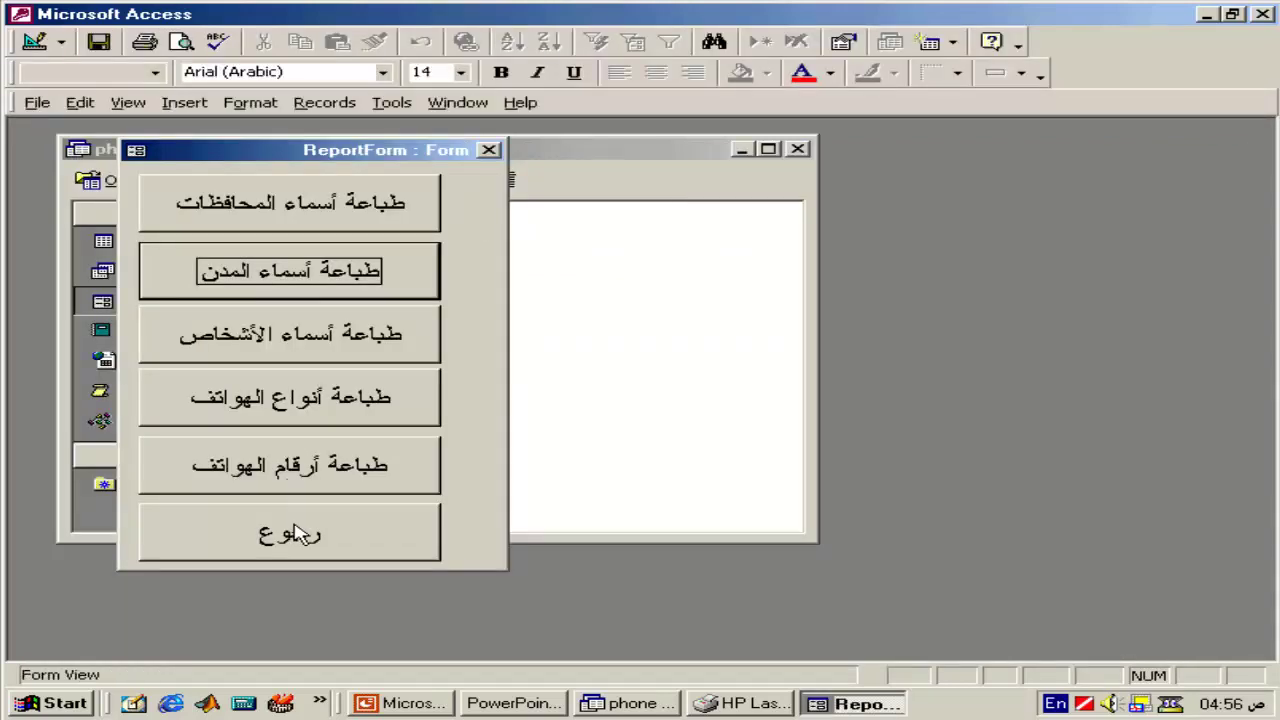
left_click(296, 530)
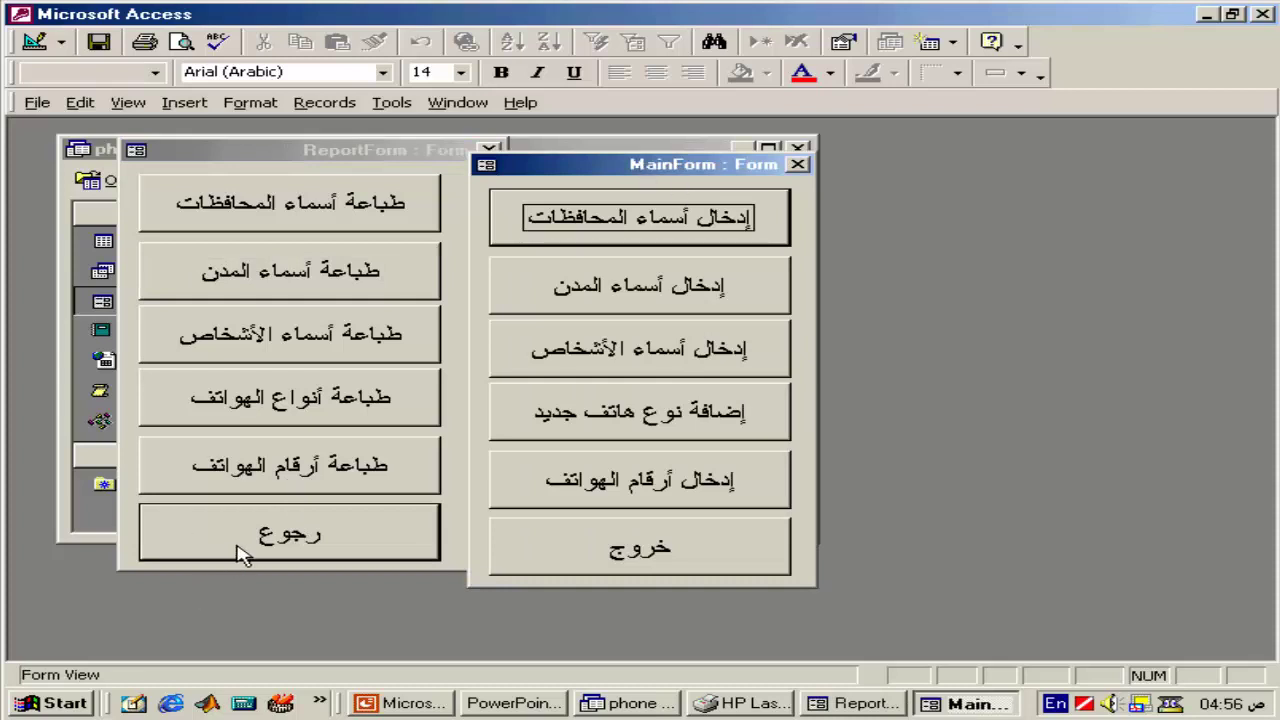
right_click(668, 168)
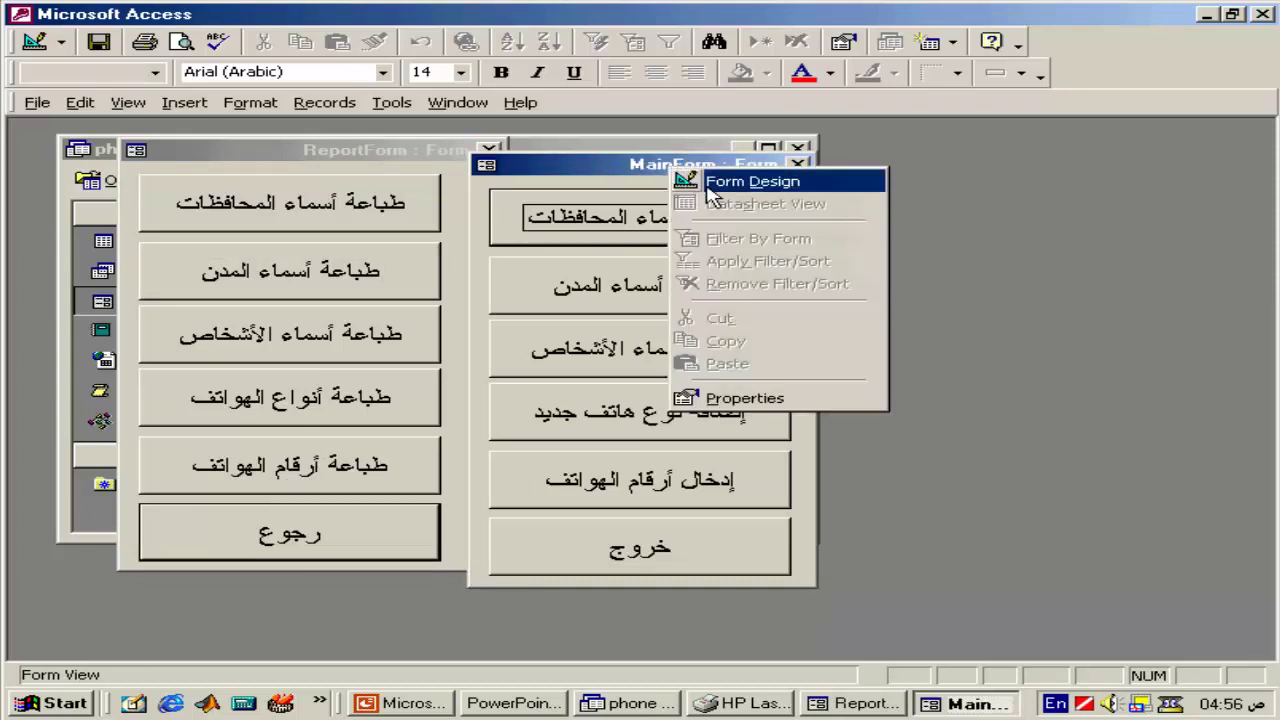
- Switch ReportForm to Design view and open the bottom button's On Click event code
left_click(712, 185)
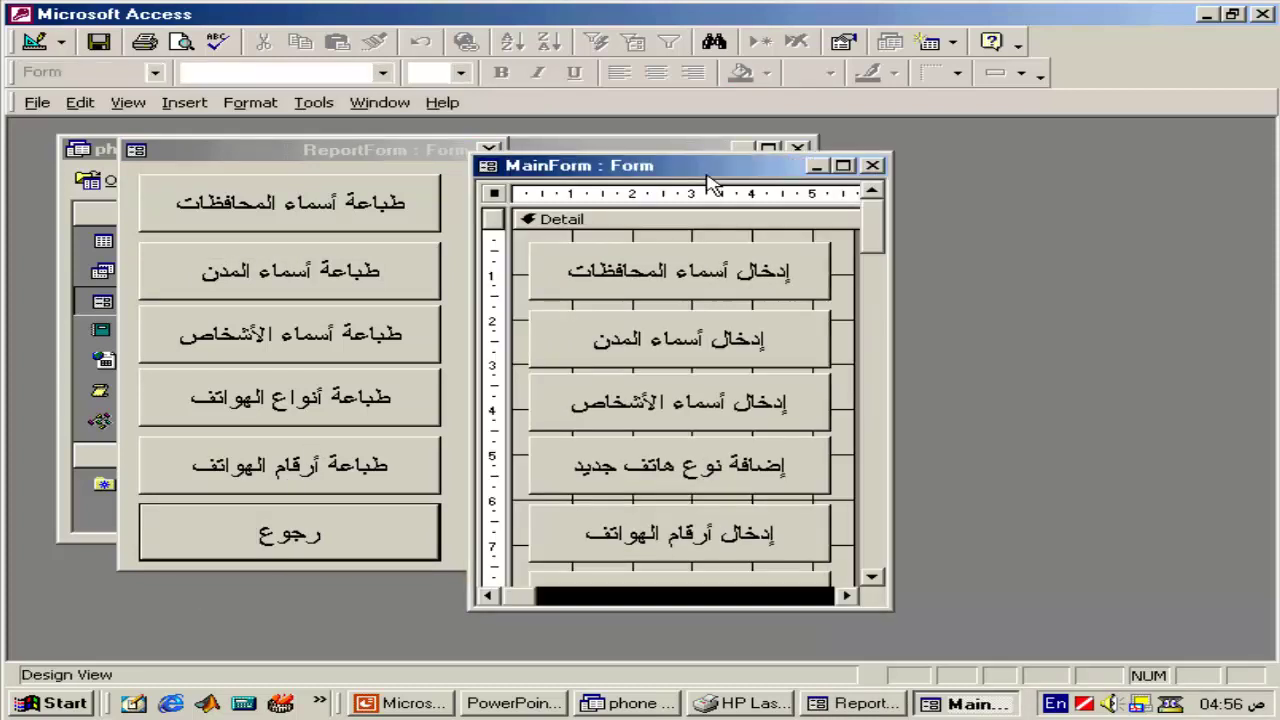
left_click(358, 152)
right_click(358, 155)
left_click(396, 168)
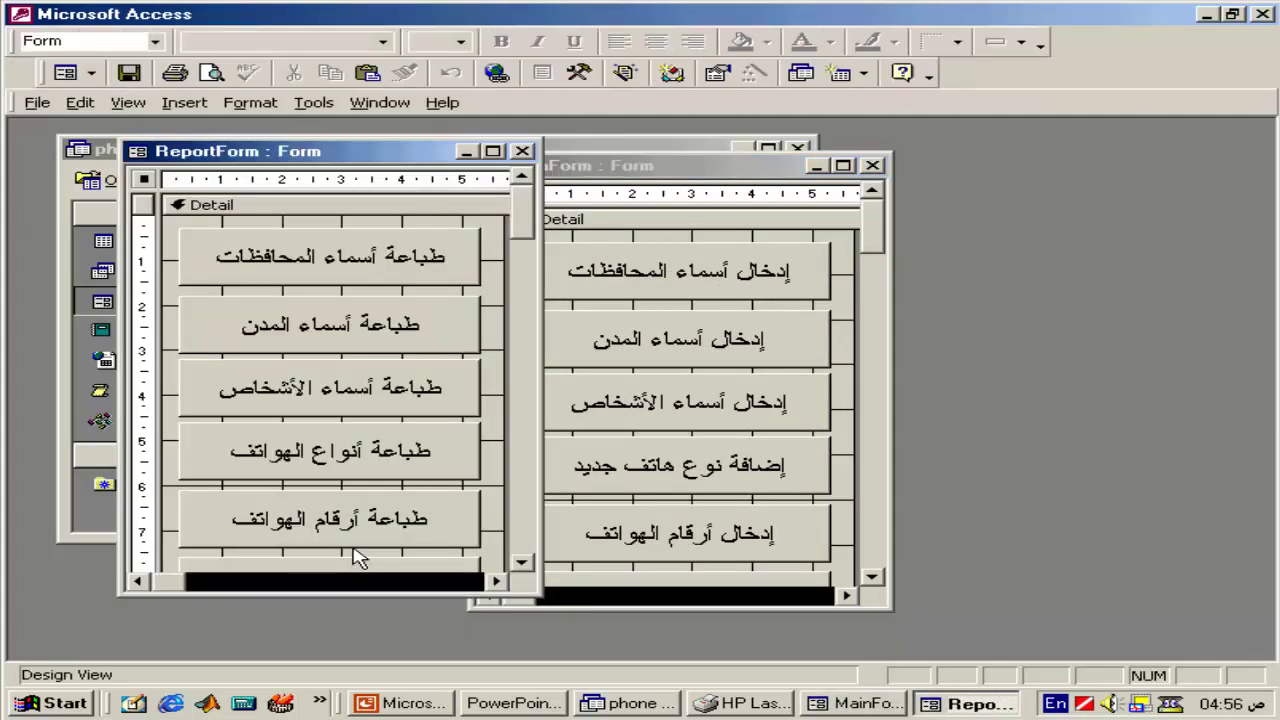
double_click(362, 563)
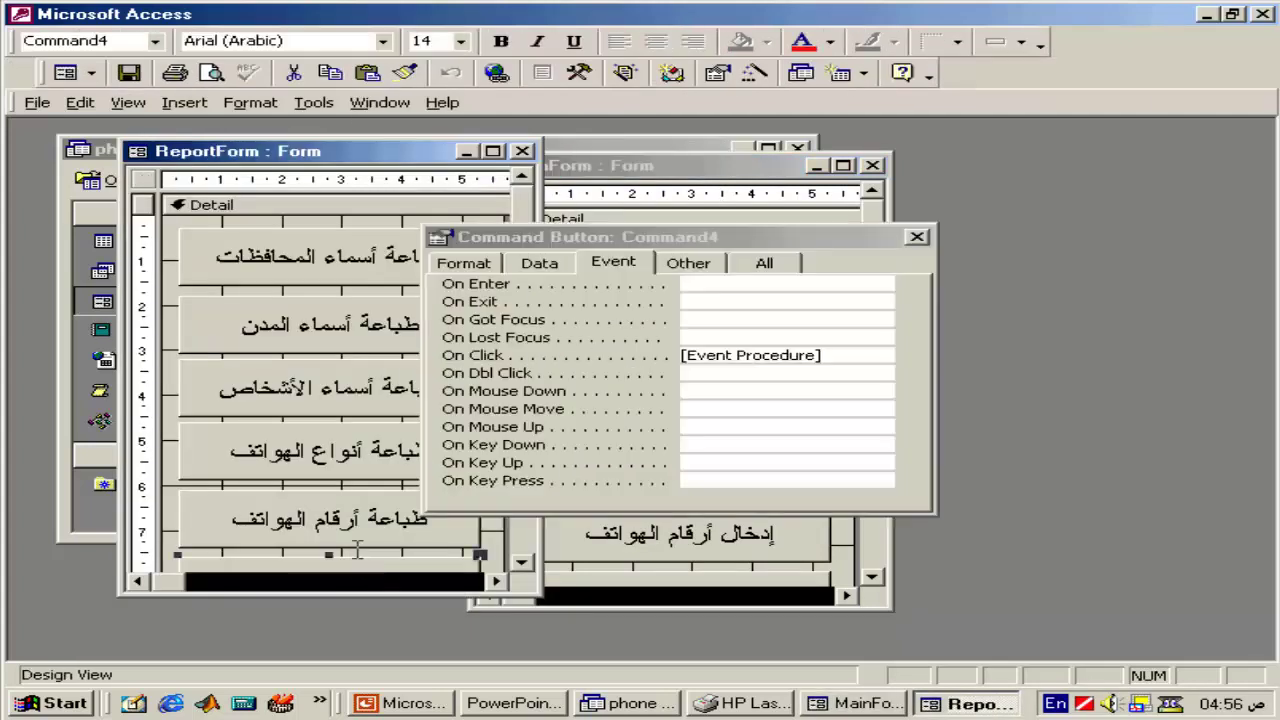
left_click(907, 358)
left_click(907, 358)
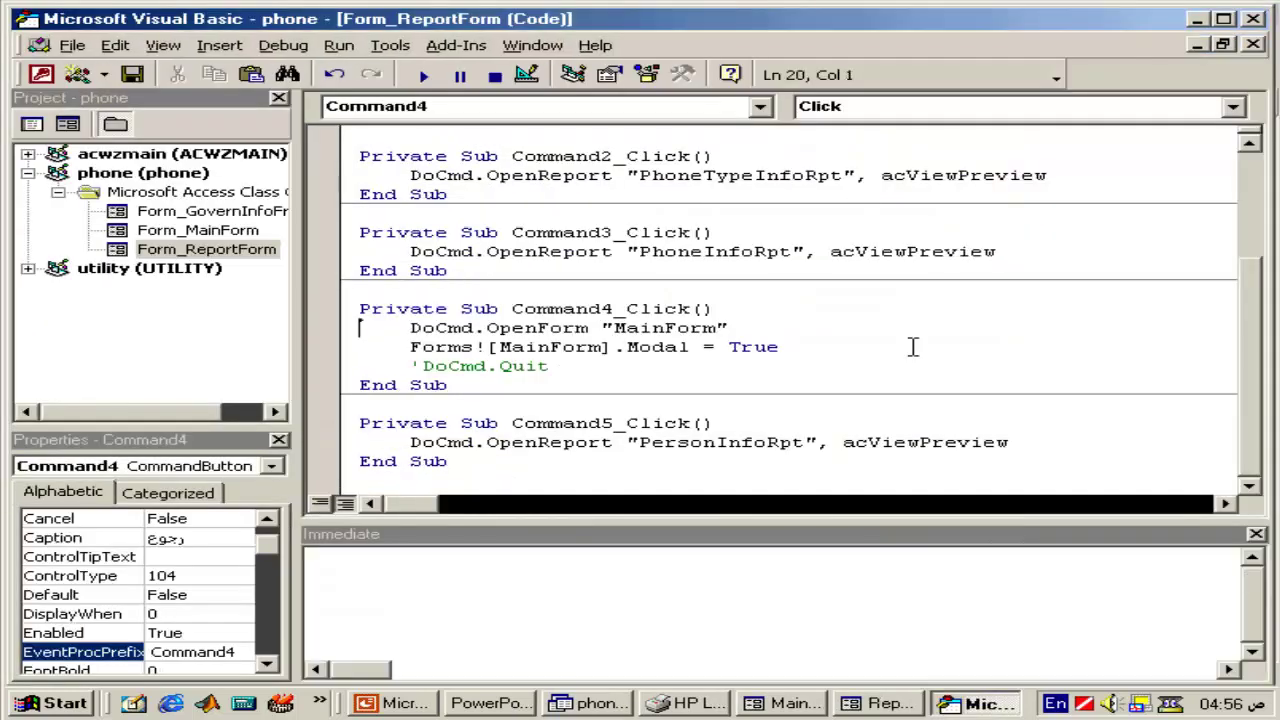
- Insert a DoCmd.Close line above DoCmd.OpenForm "MainForm" and close the Visual Basic editor
key("Down")
key("Down")
key("Down")
key("Return")
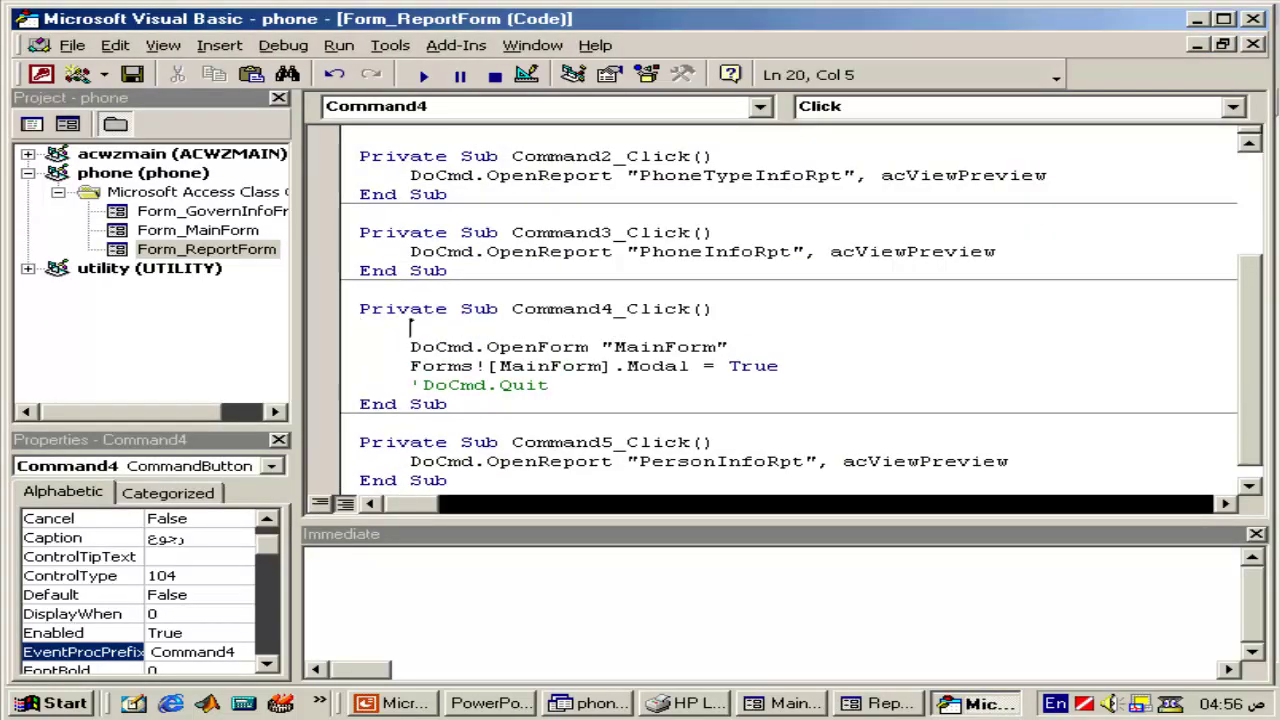
type("docmd")
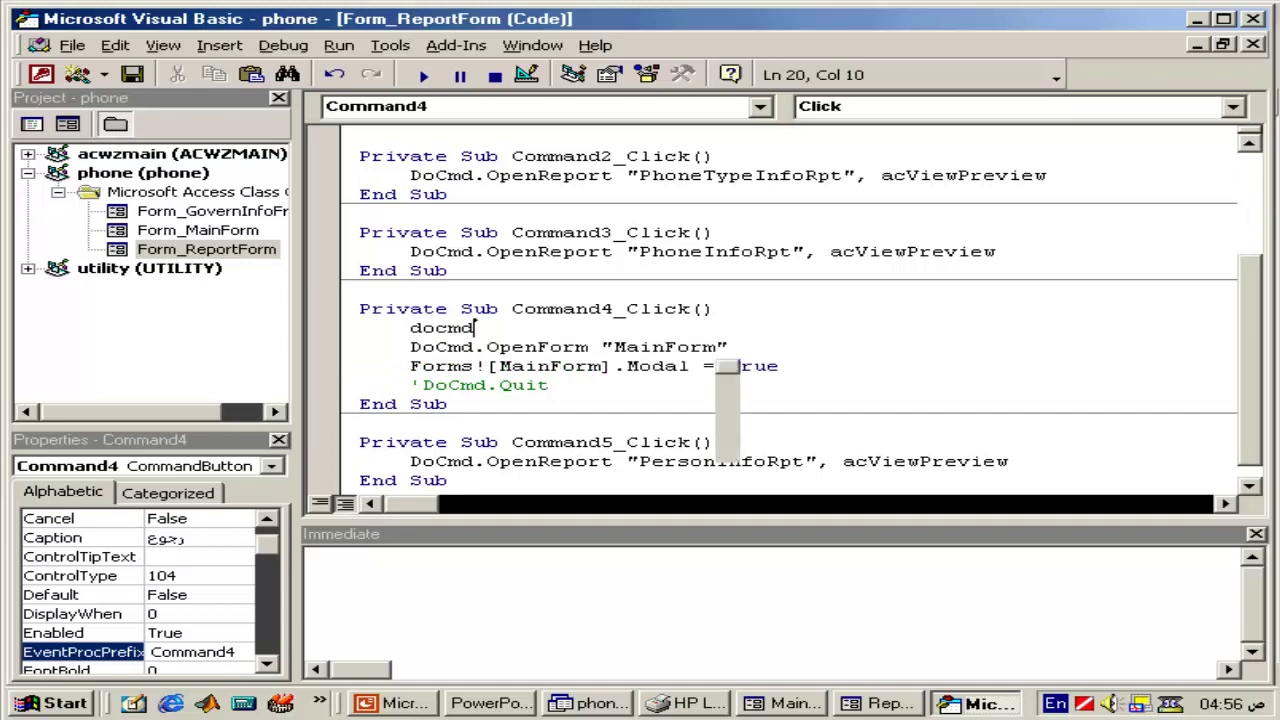
type("DoCmd.cls")
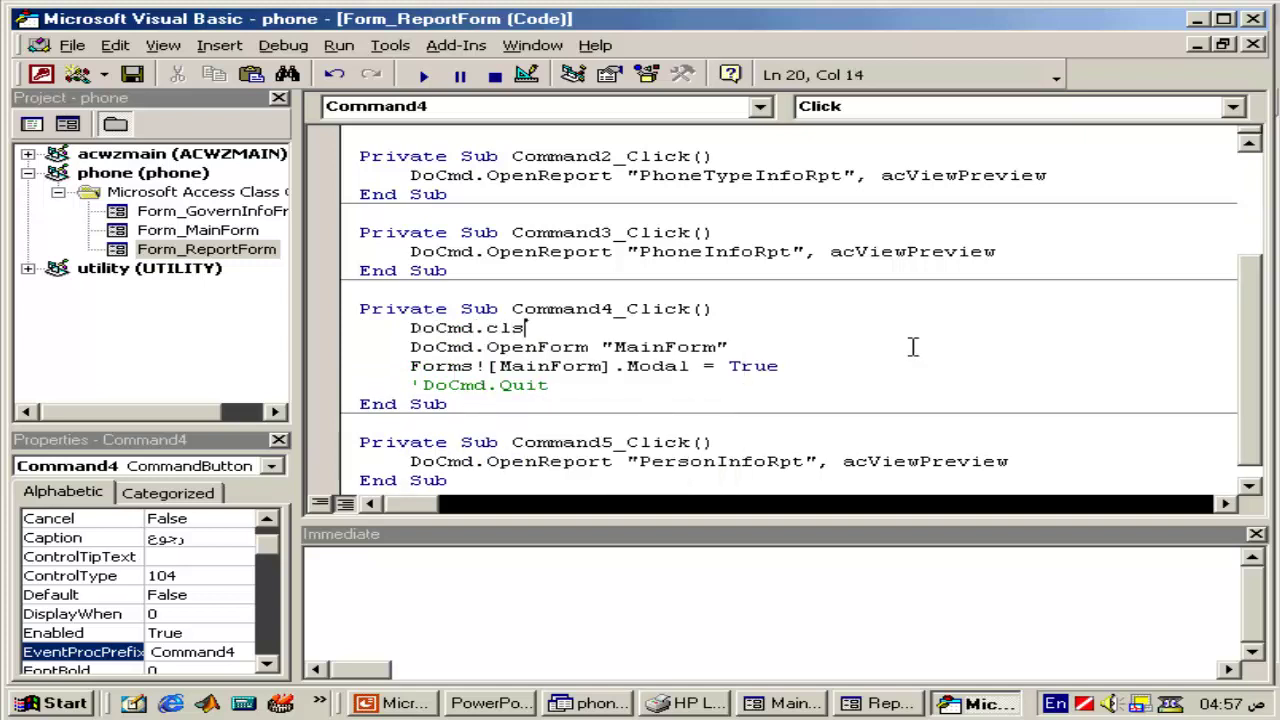
key("BackSpace")
key("BackSpace")
type("cl")
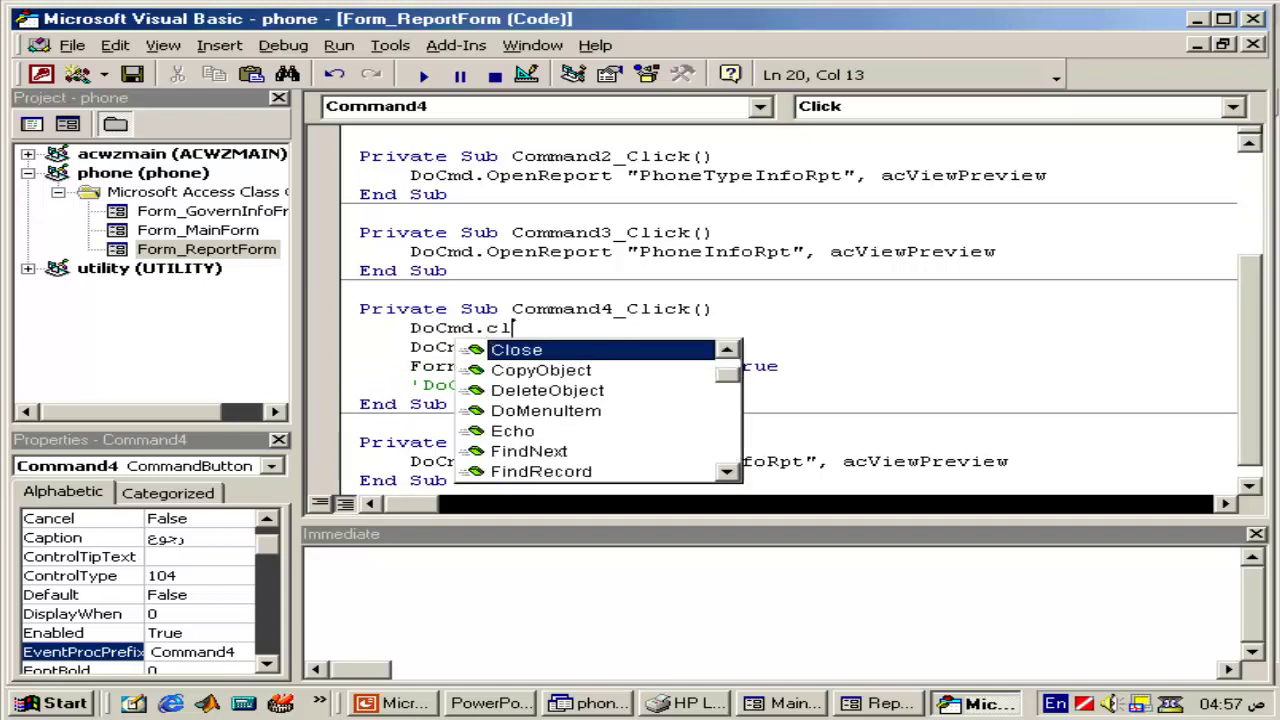
key("Escape")
key("Escape")
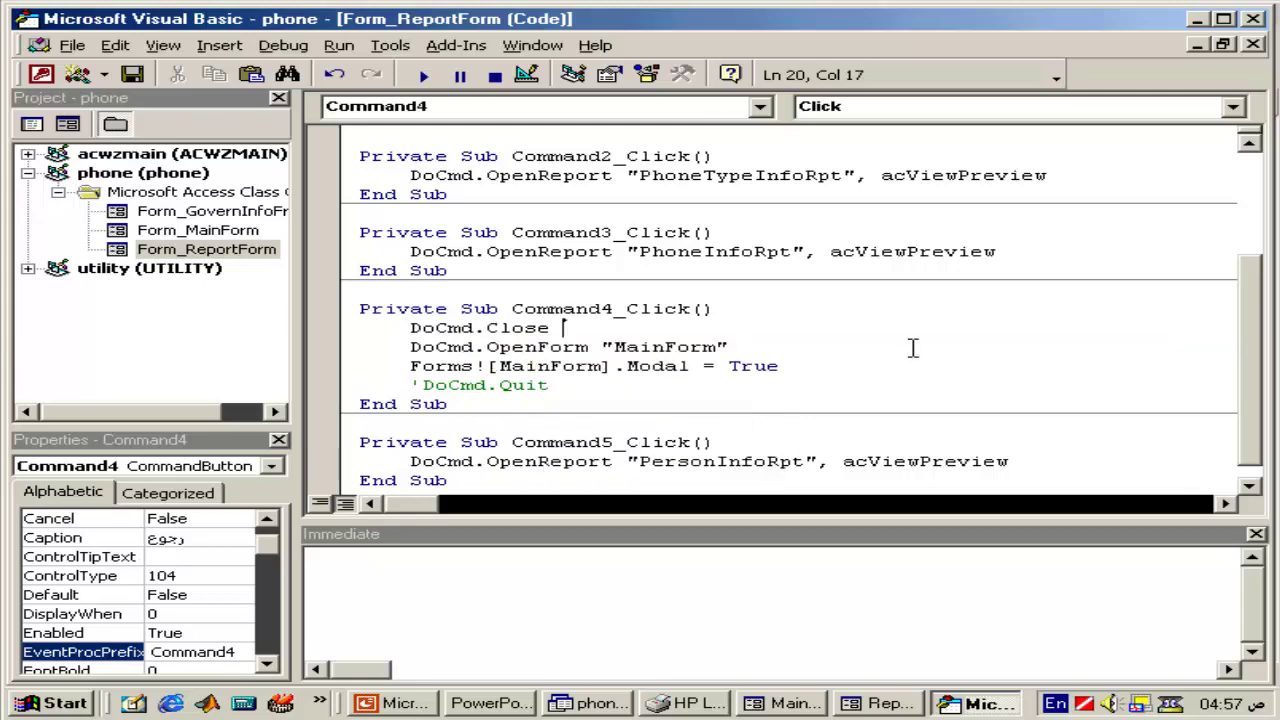
left_click(708, 347)
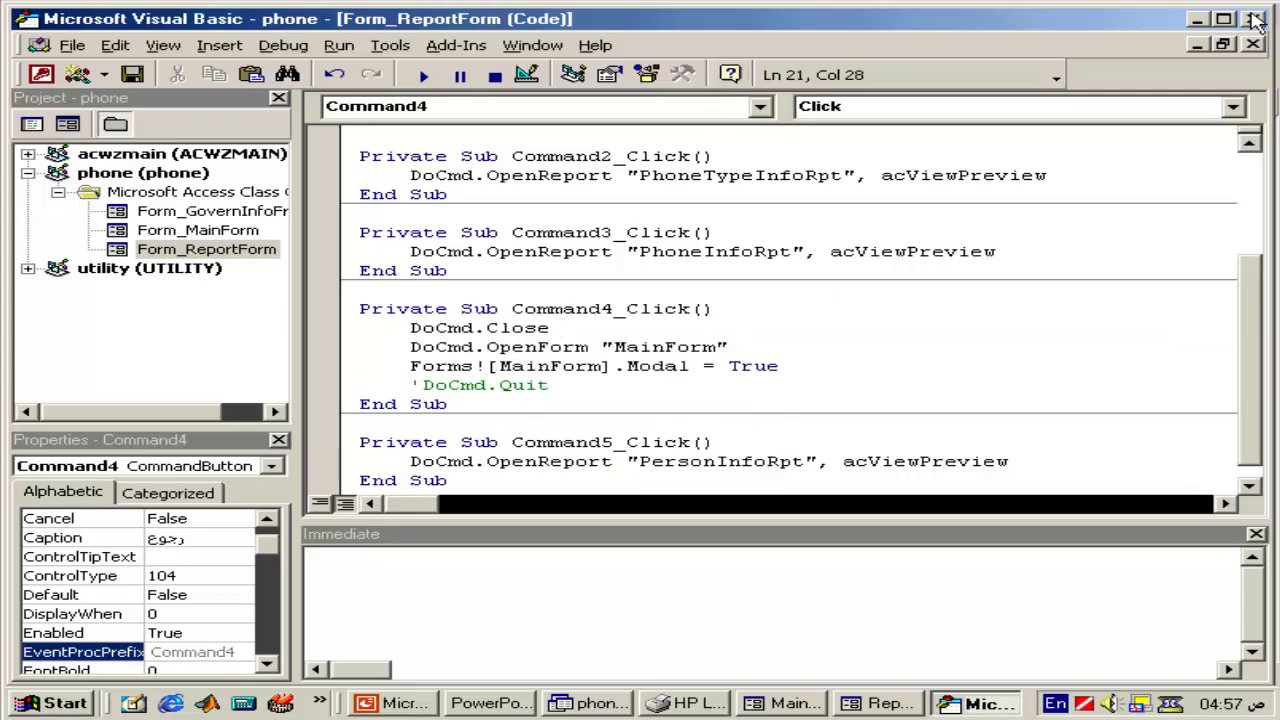
left_click(1252, 19)
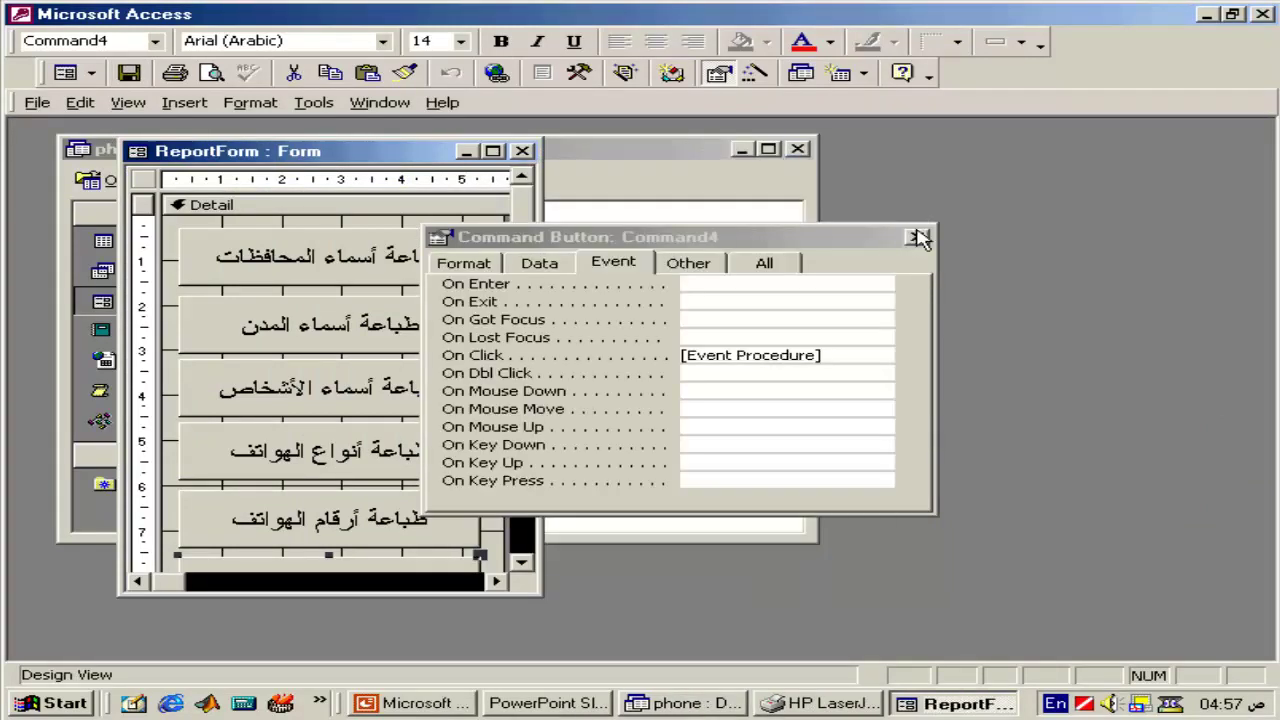
- Enlarge MainForm's detail section and paste a duplicate of the خروج button
left_click(916, 238)
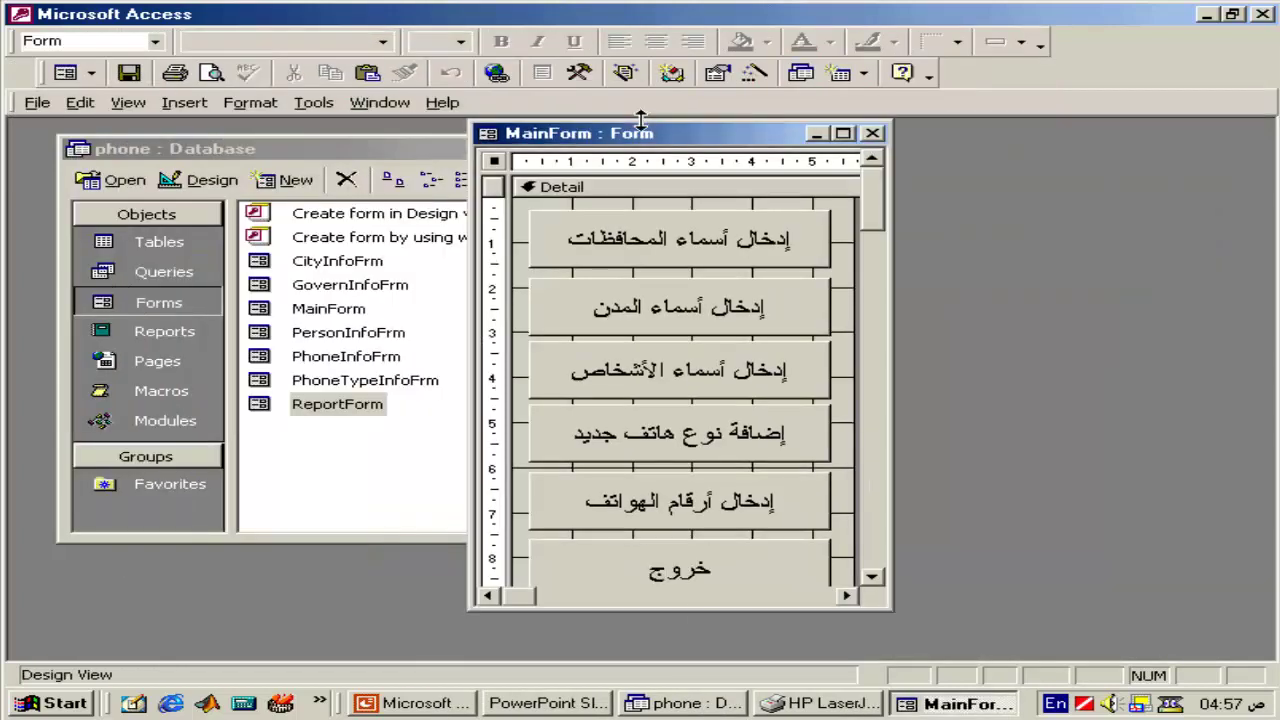
left_click(872, 576)
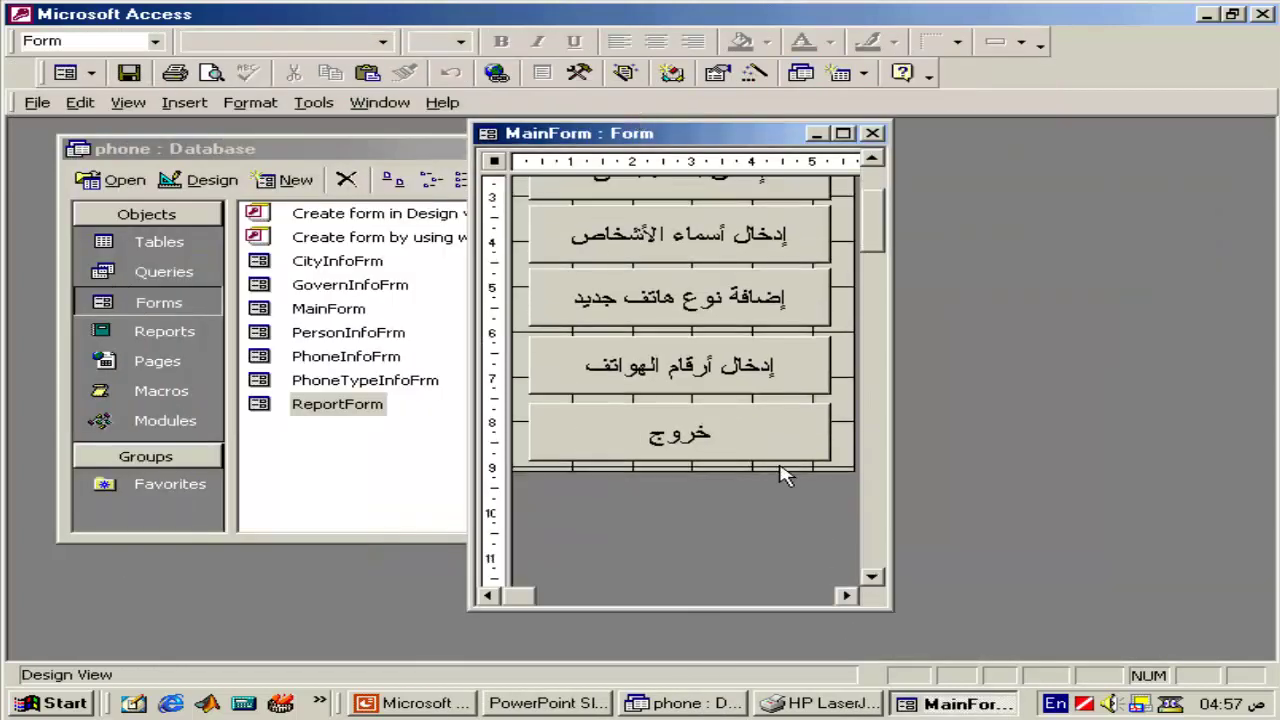
left_click_drag(778, 468, 771, 542)
left_click(744, 452)
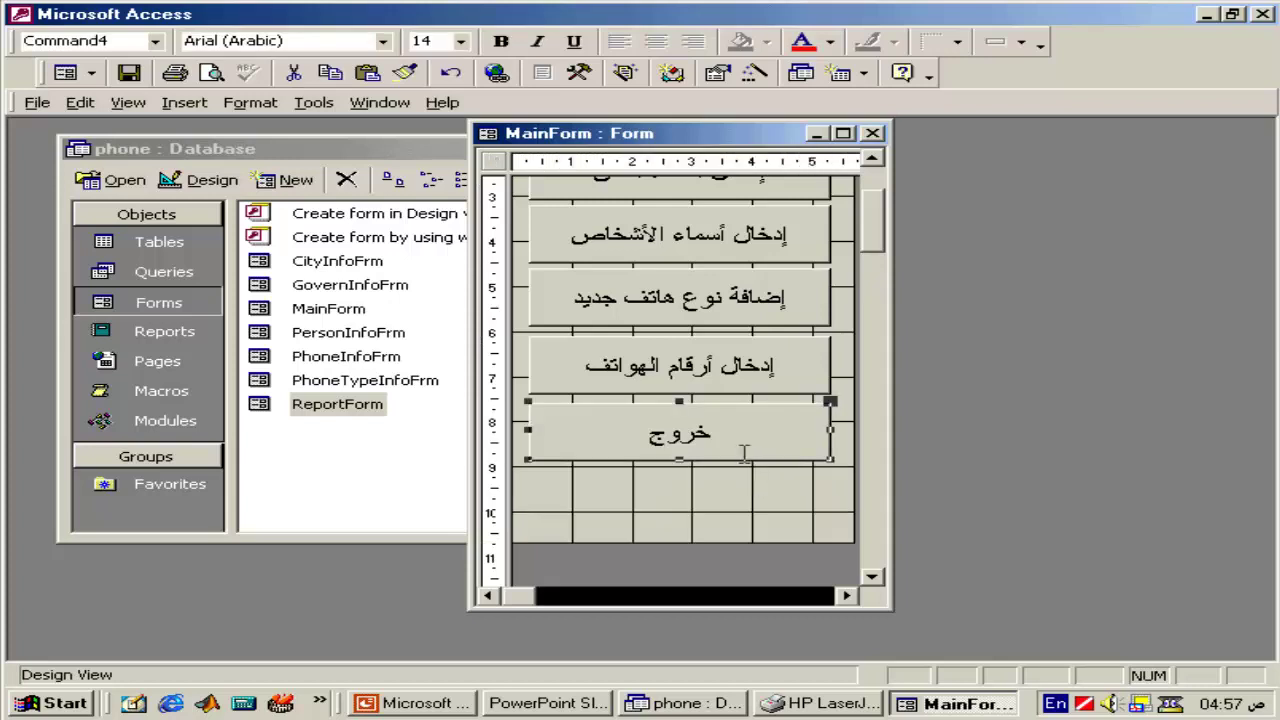
key("ctrl+c")
key("ctrl+v")
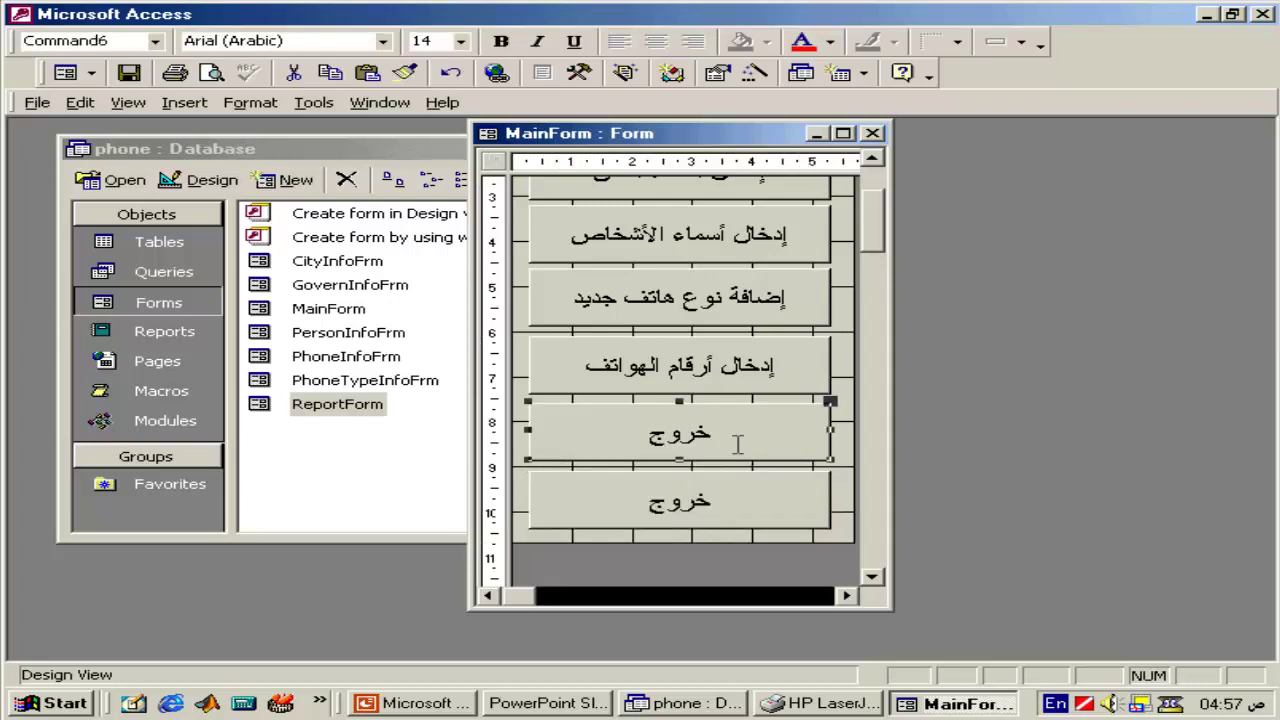
- Change the original button's caption to طباعة تقارير
left_click_drag(728, 432, 531, 432)
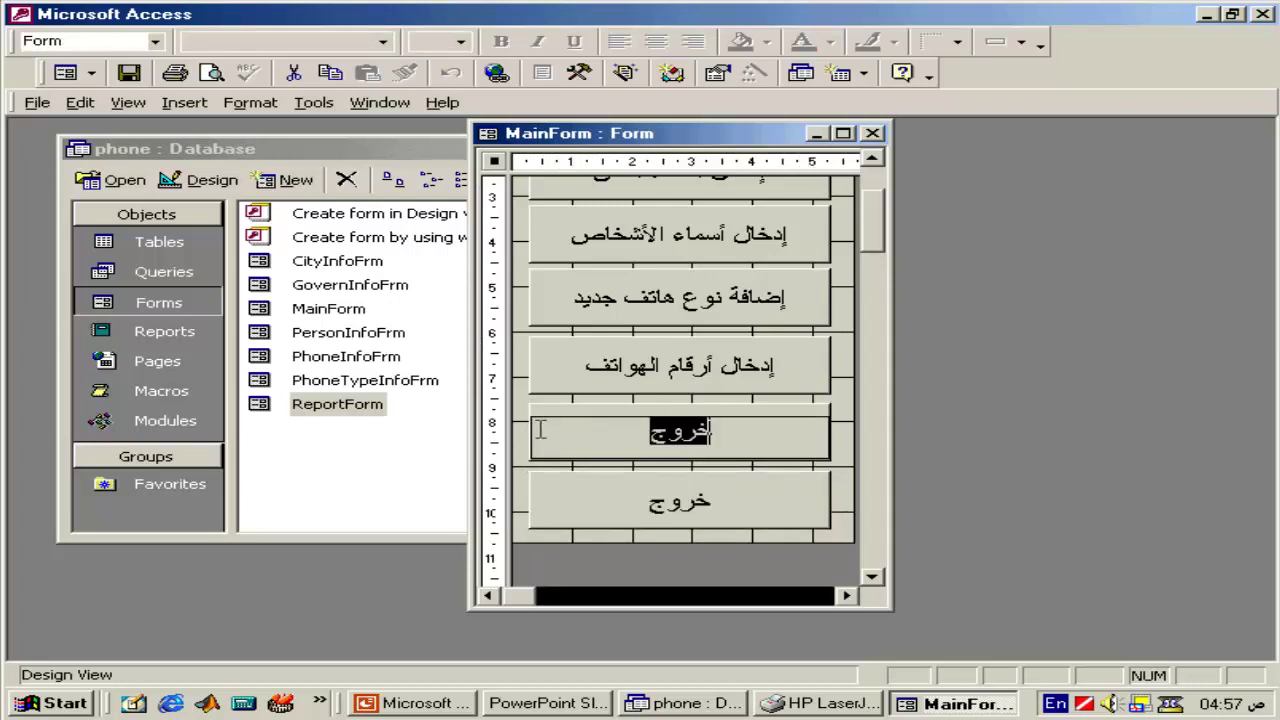
key("alt+shift")
type("طباع")
type("ة")
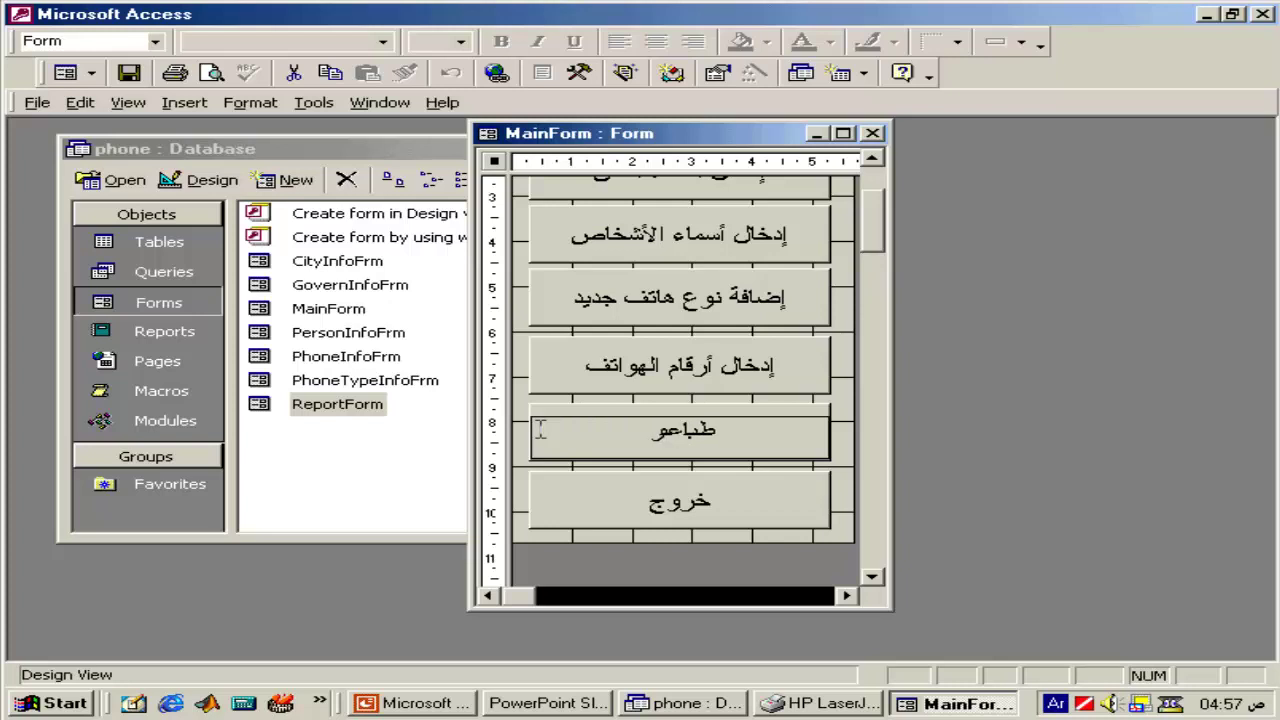
type(" تقاري")
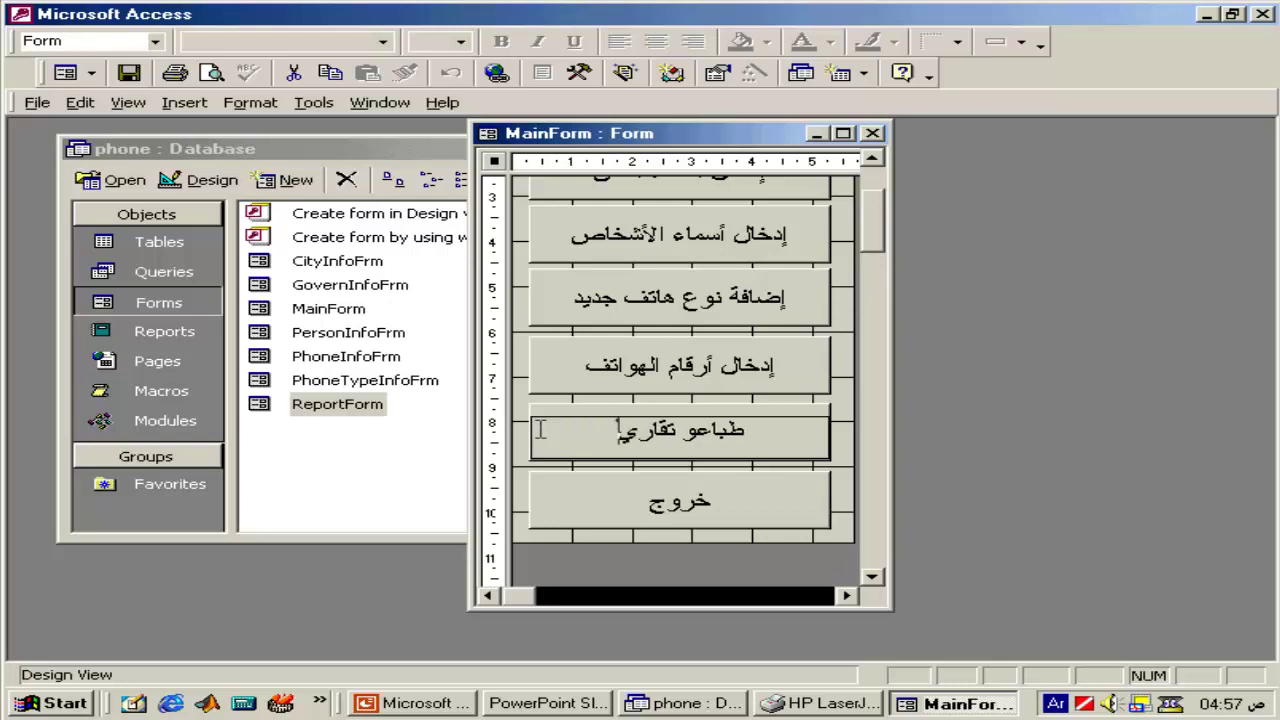
type("ر")
key("Return")
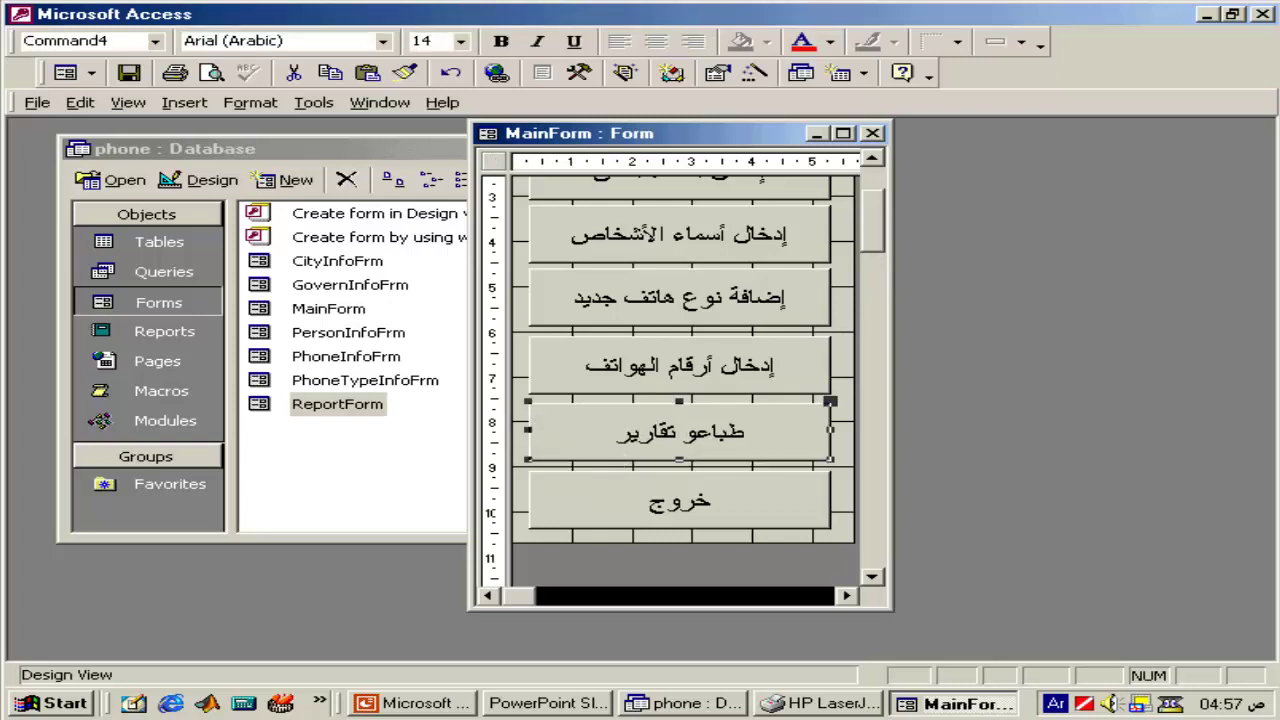
- Open the طباعة تقارير button's On Click event procedure code
left_click(697, 443)
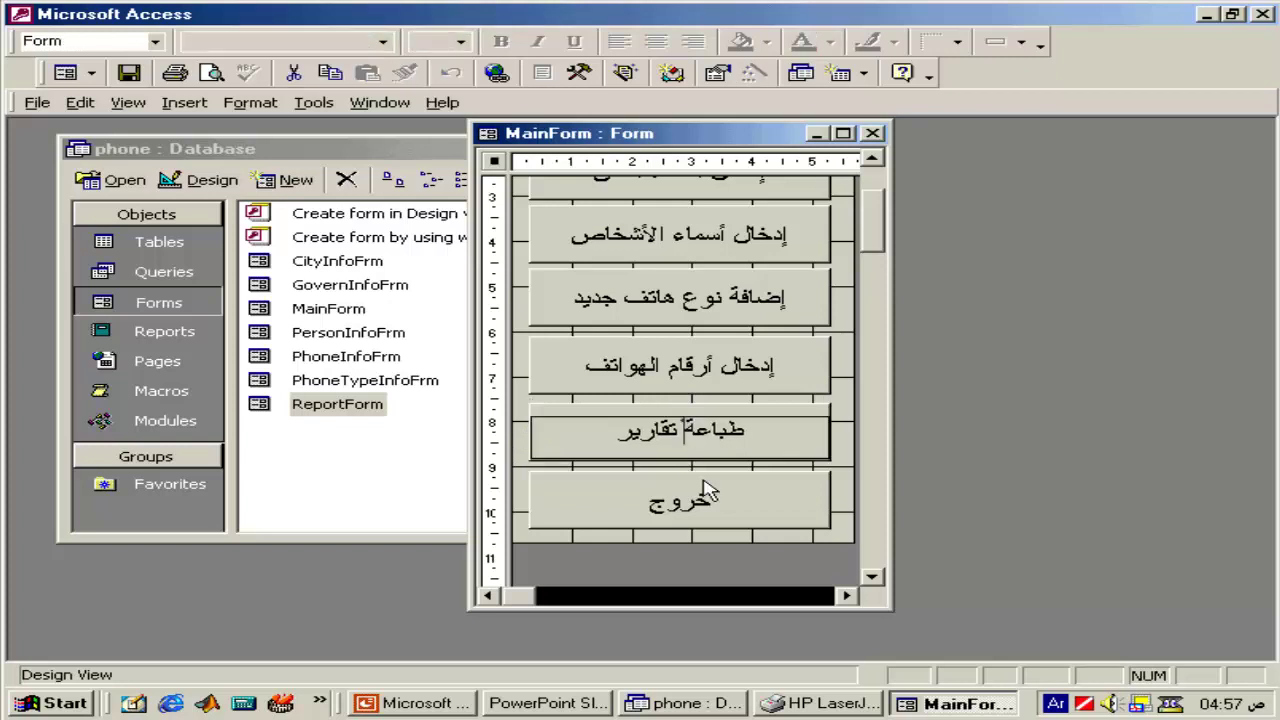
right_click(679, 444)
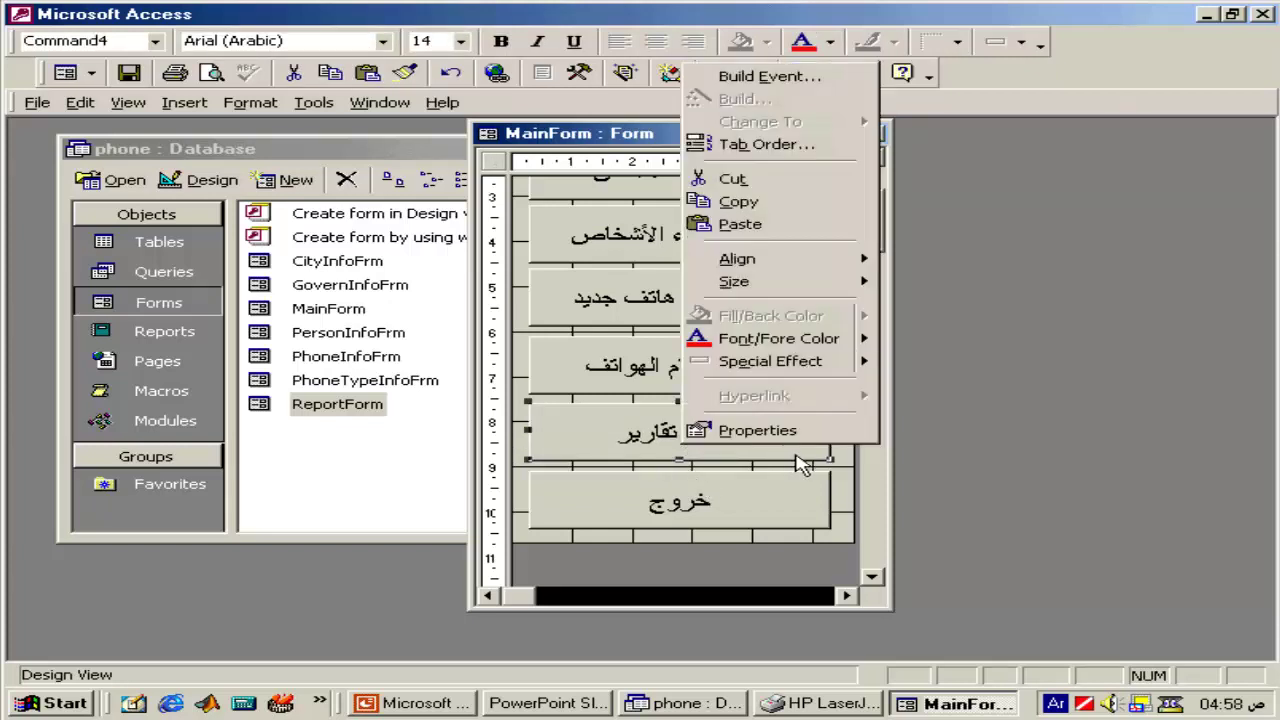
left_click(722, 430)
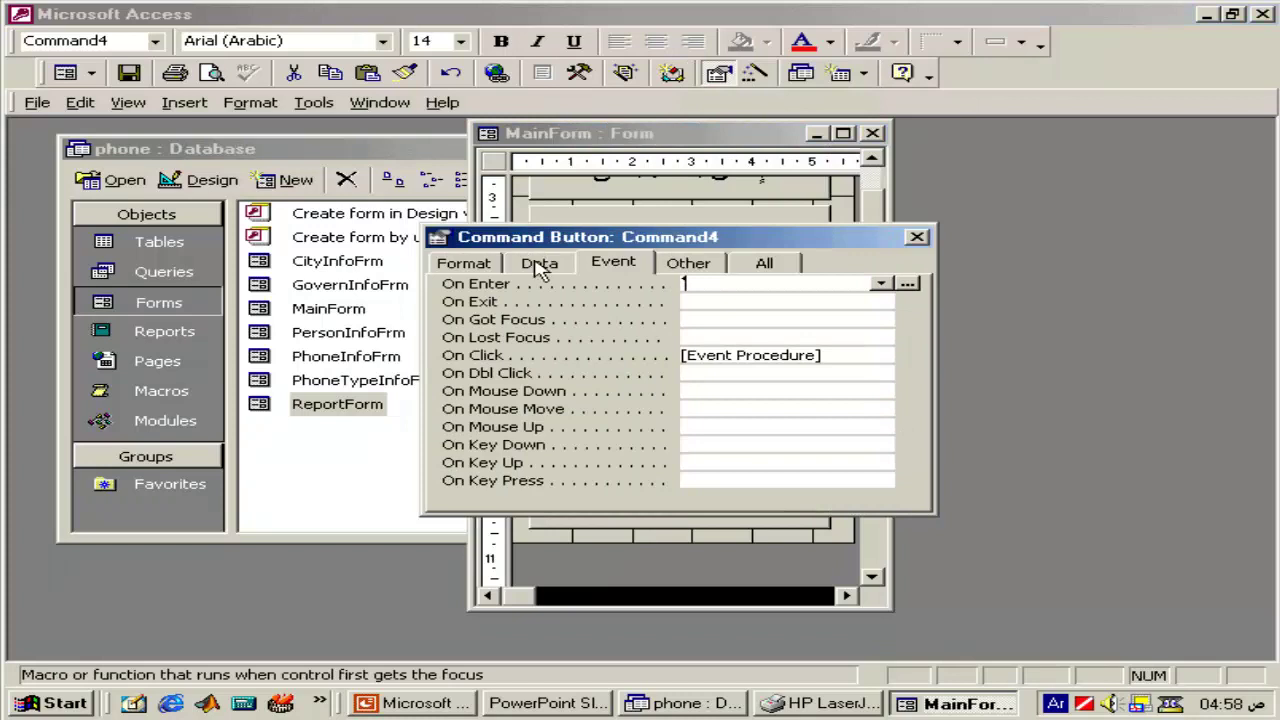
left_click(903, 357)
left_click(907, 355)
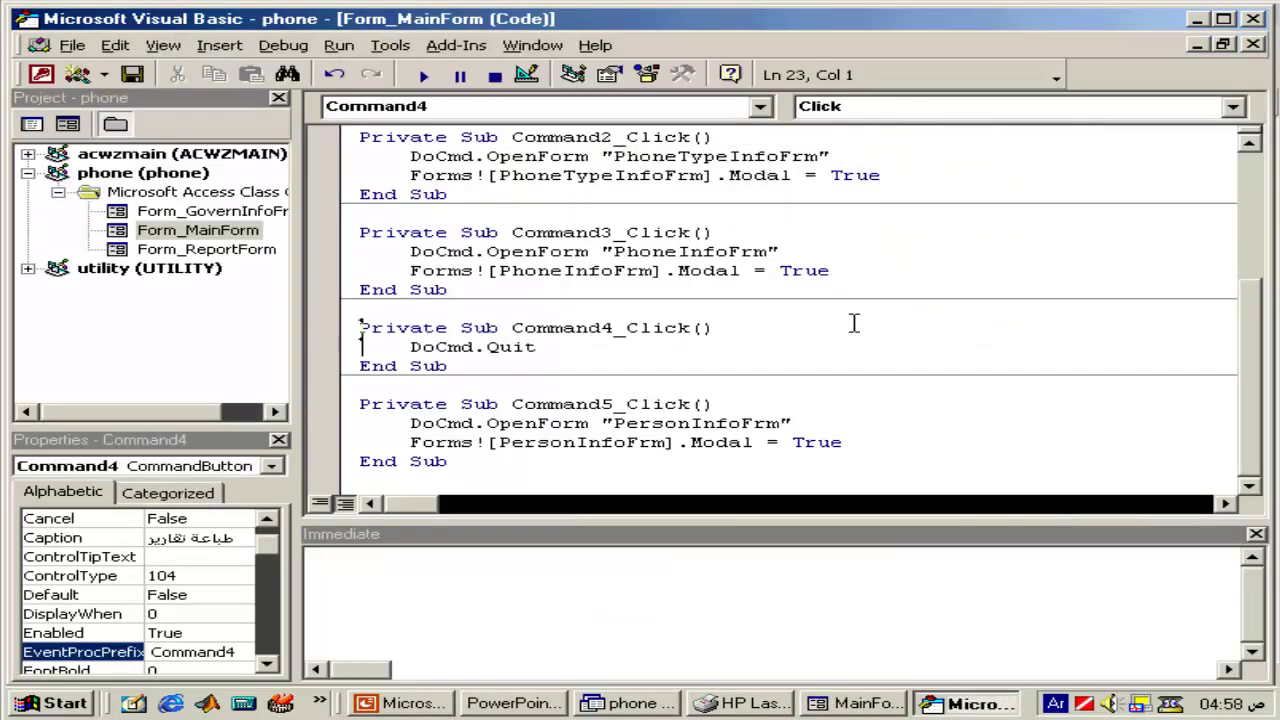
- Replace DoCmd.Quit with Command3's two body lines and add DoCmd.Close above them
key("Up")
key("Up")
key("Up")
key("Up")
key("shift+Down")
key("shift+Down")
key("ctrl+c")
key("Down")
key("Down")
key("Down")
key("shift+End")
key("ctrl+v")
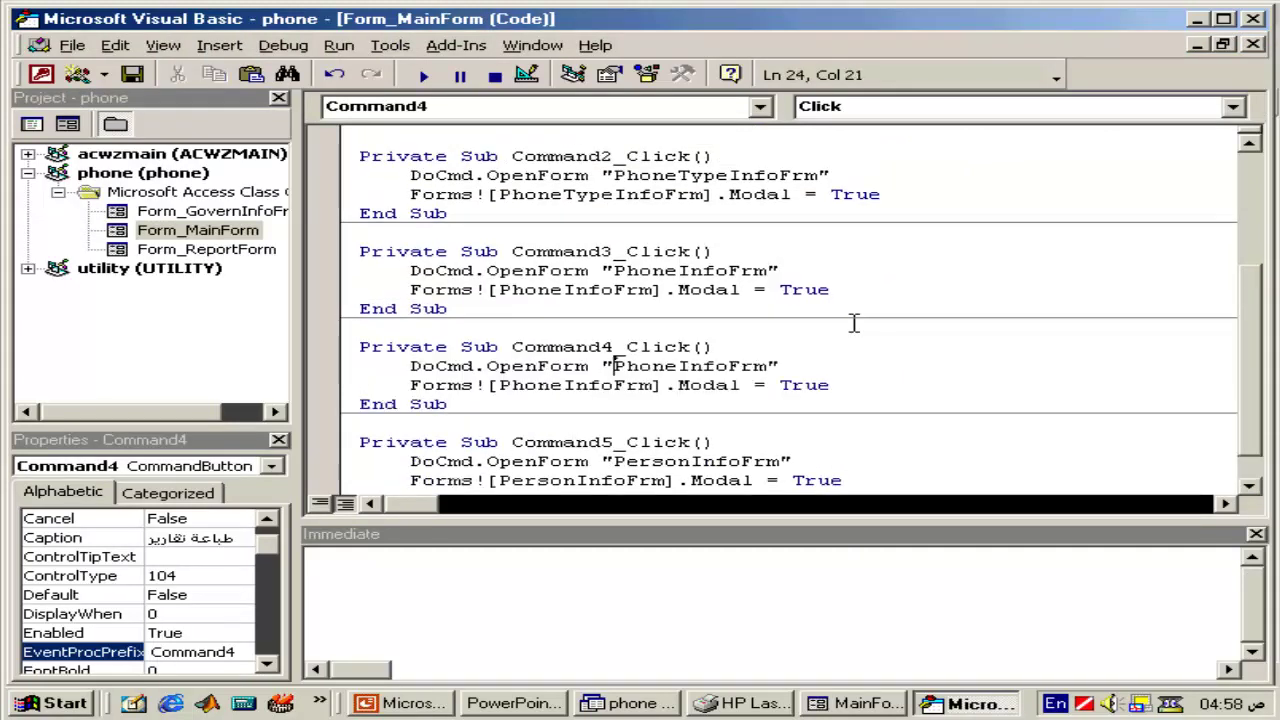
key("Return")
key("Up")
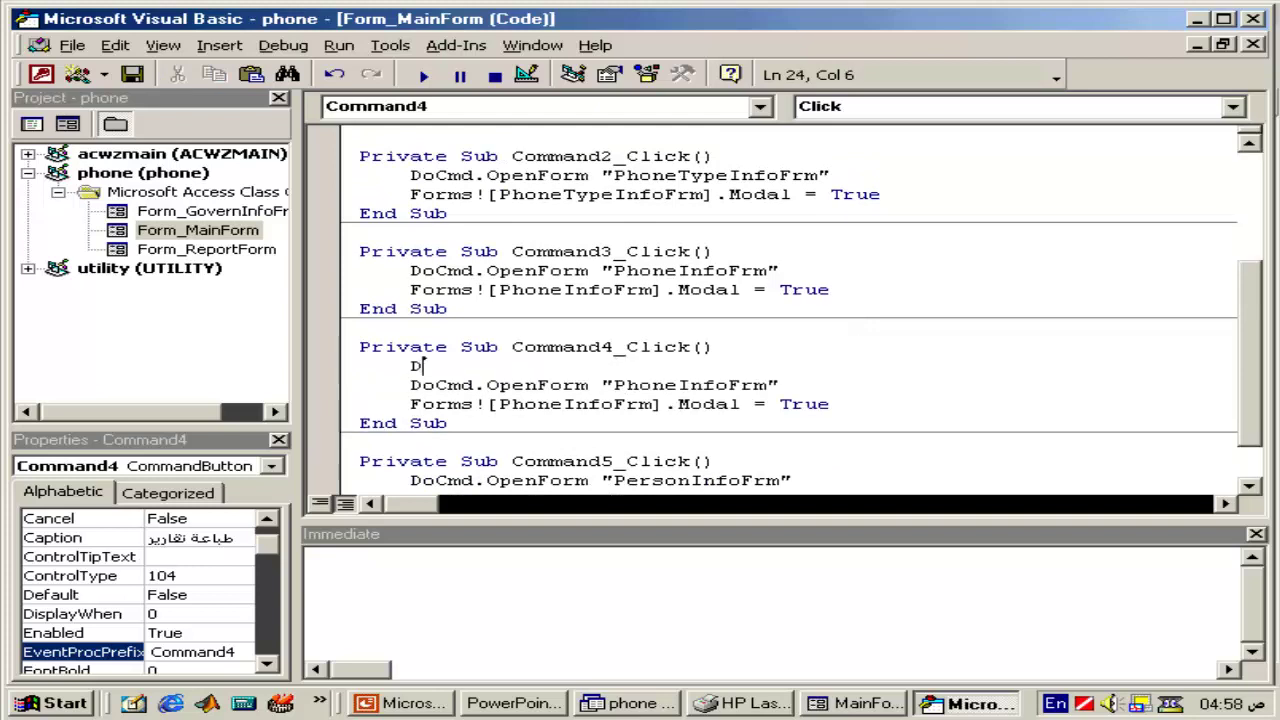
type("ocmd.")
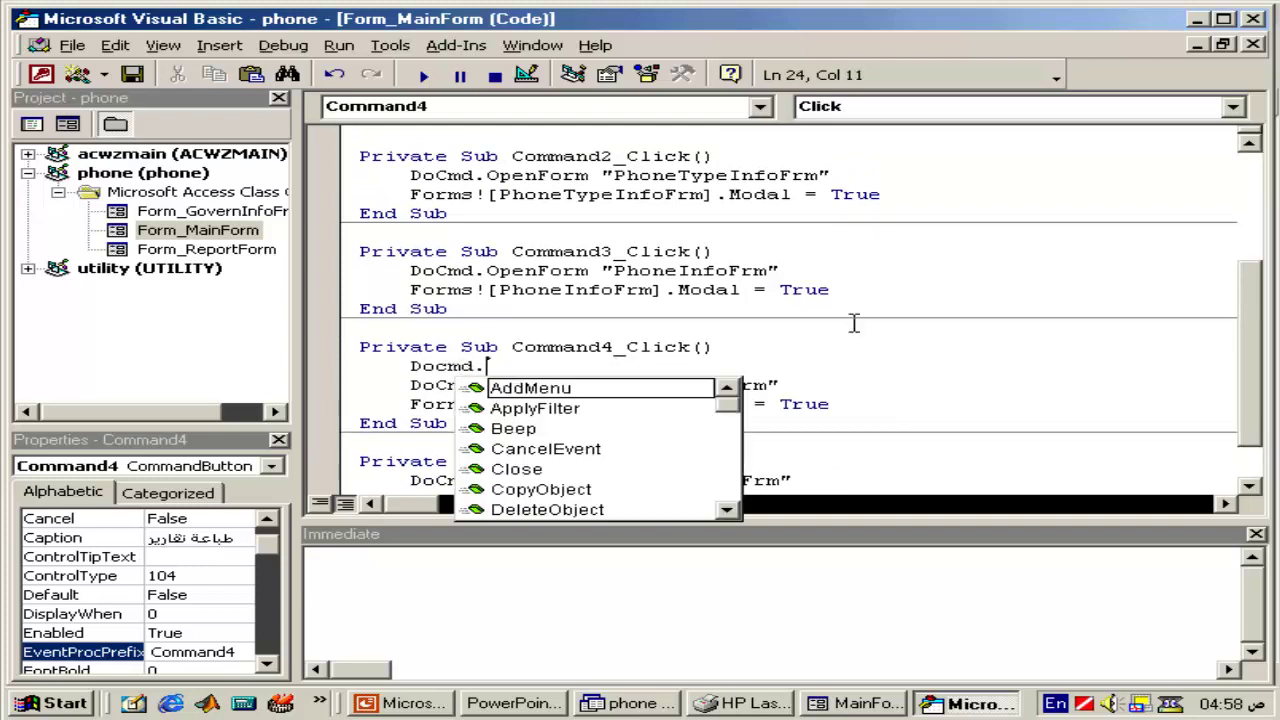
type("cl")
key("space")
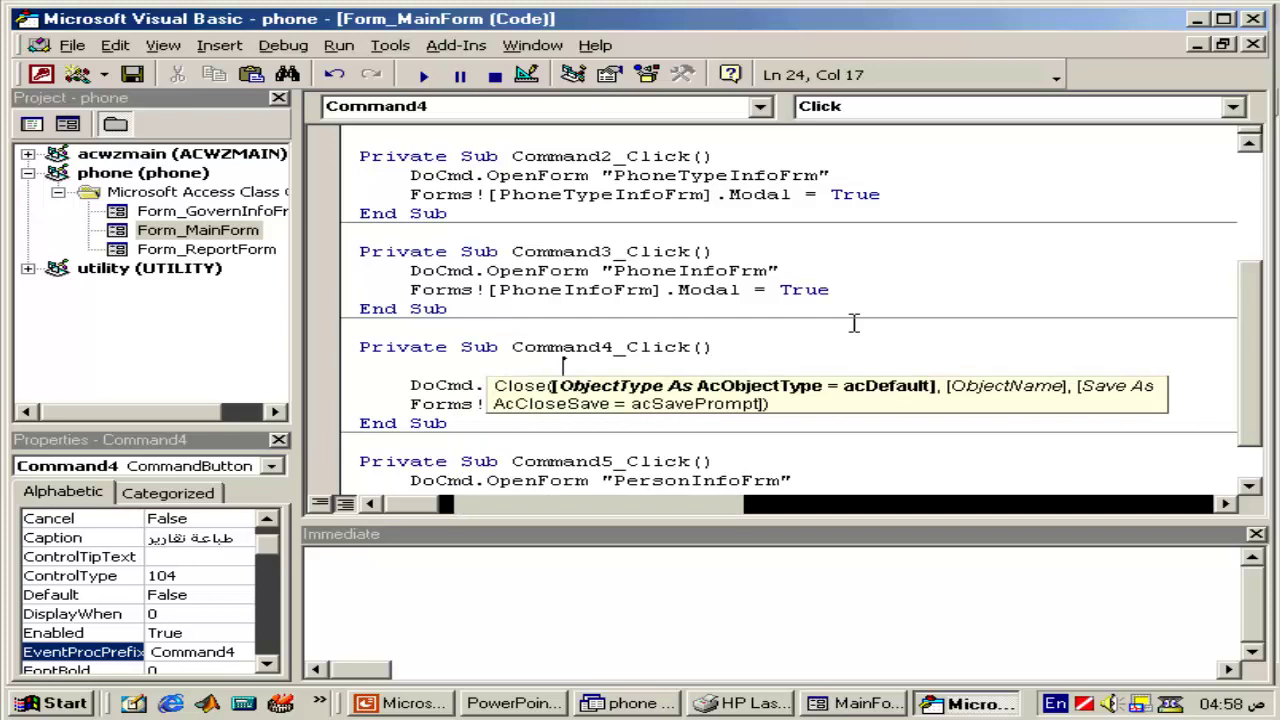
- Change PhoneInfoFrm to ReportForm in the OpenForm and Modal lines, then close the editor
left_click(550, 404)
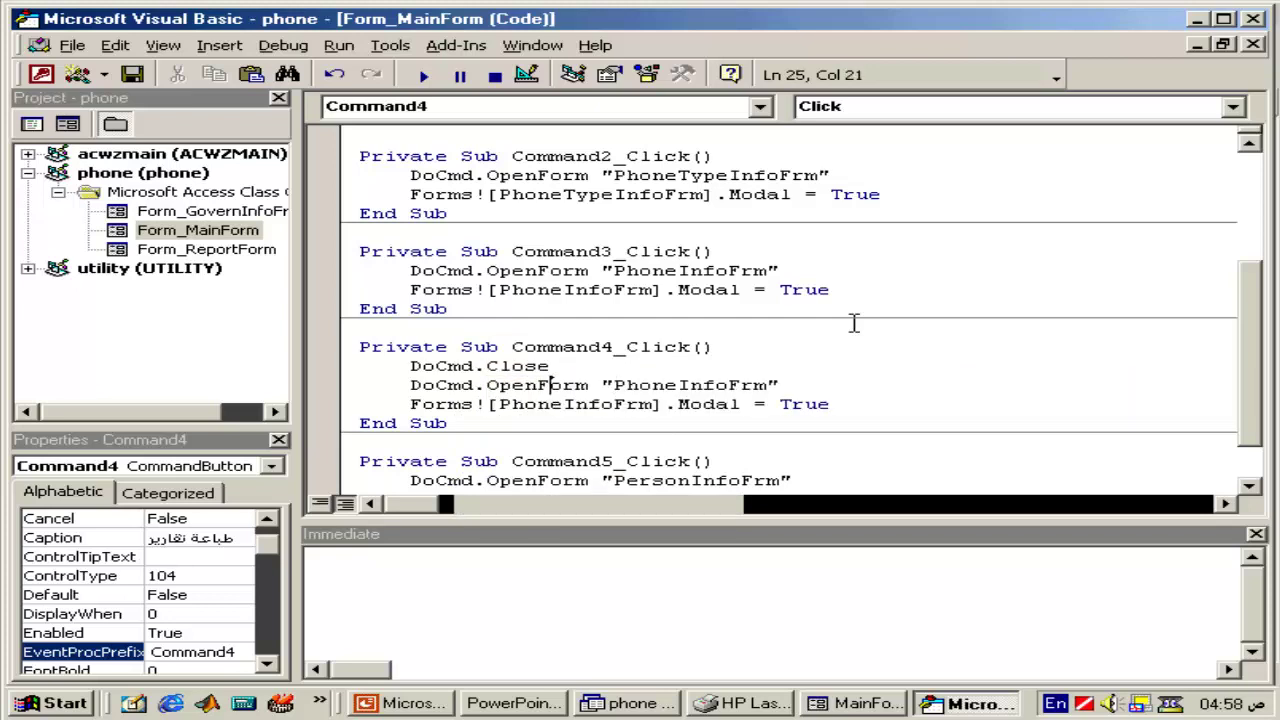
type("Re")
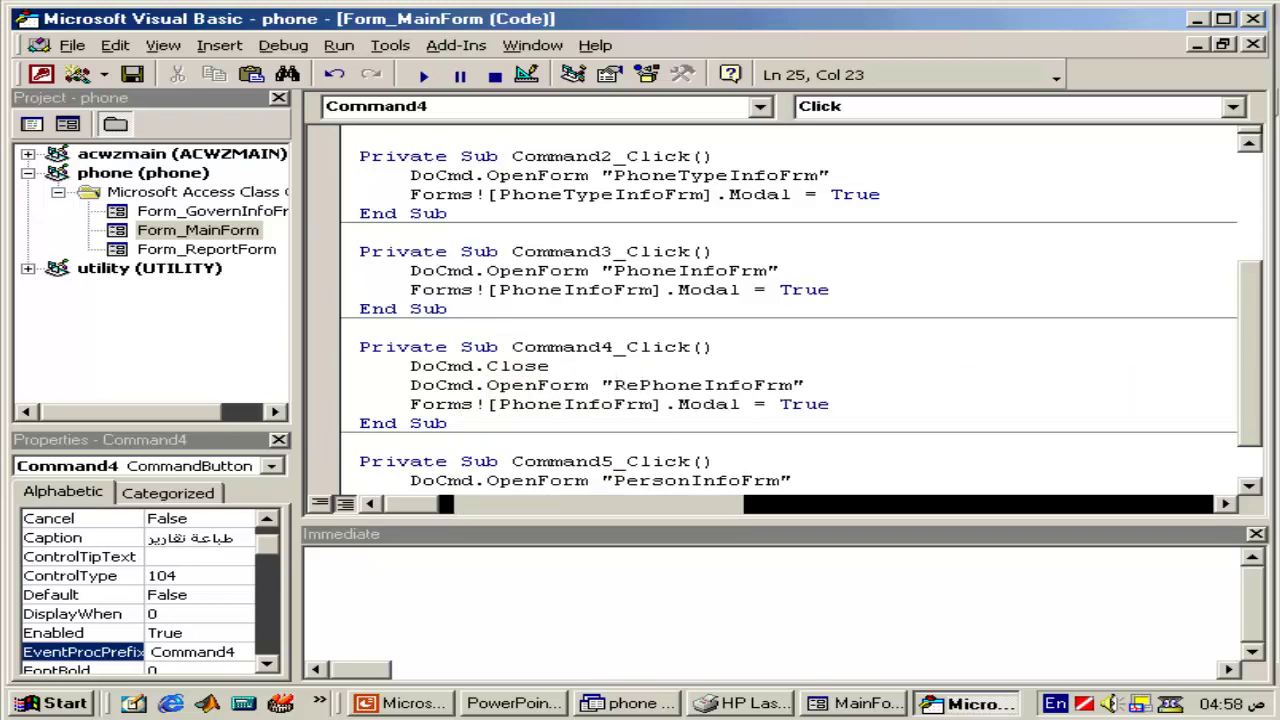
type("portForm")
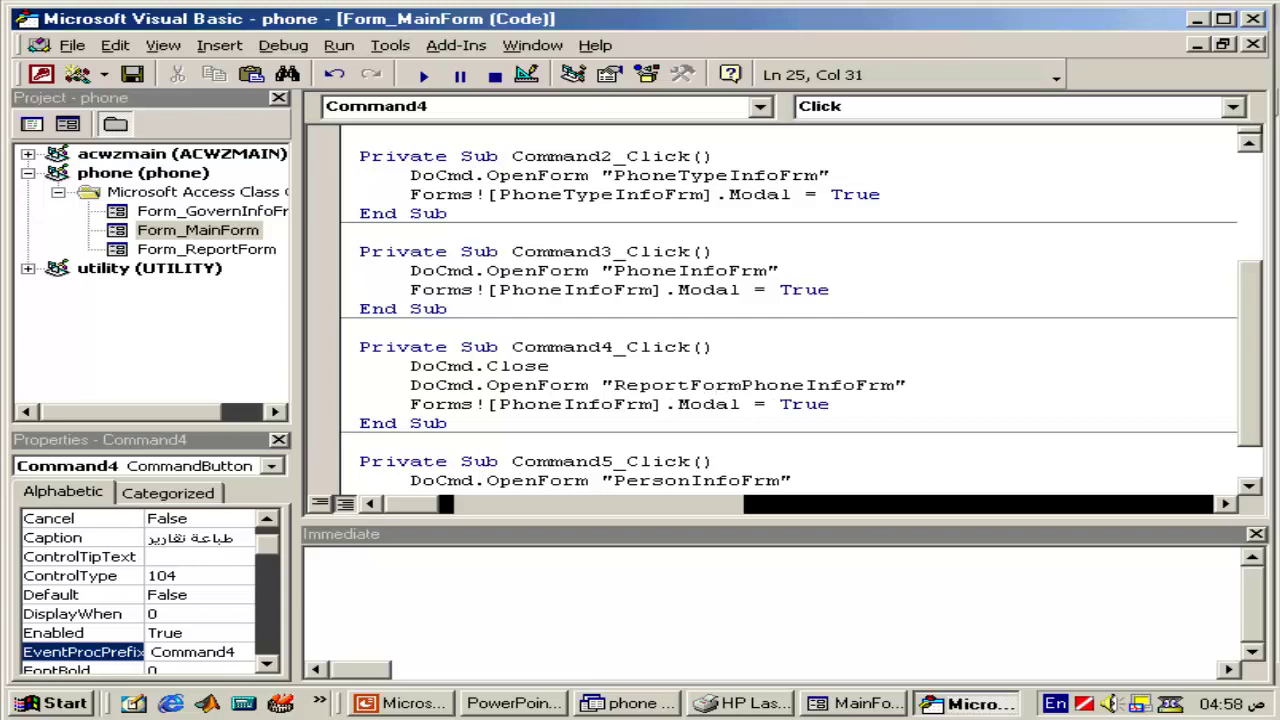
key("Delete")
key("Delete")
key("Delete")
key("Delete")
key("Delete")
key("Delete")
key("Delete")
key("Delete")
key("Delete")
key("Delete")
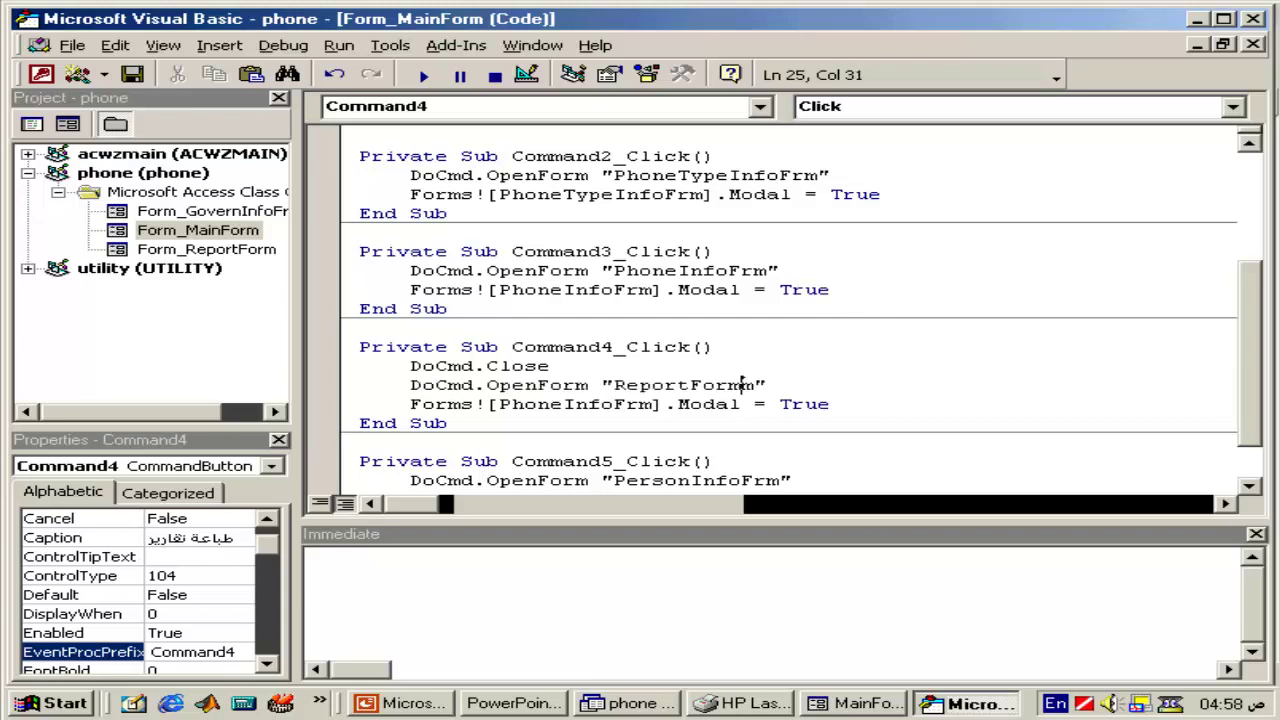
key("ctrl+shift+Left")
left_click(600, 404)
key("ctrl+shift+Left")
key("ctrl+v")
key("Down")
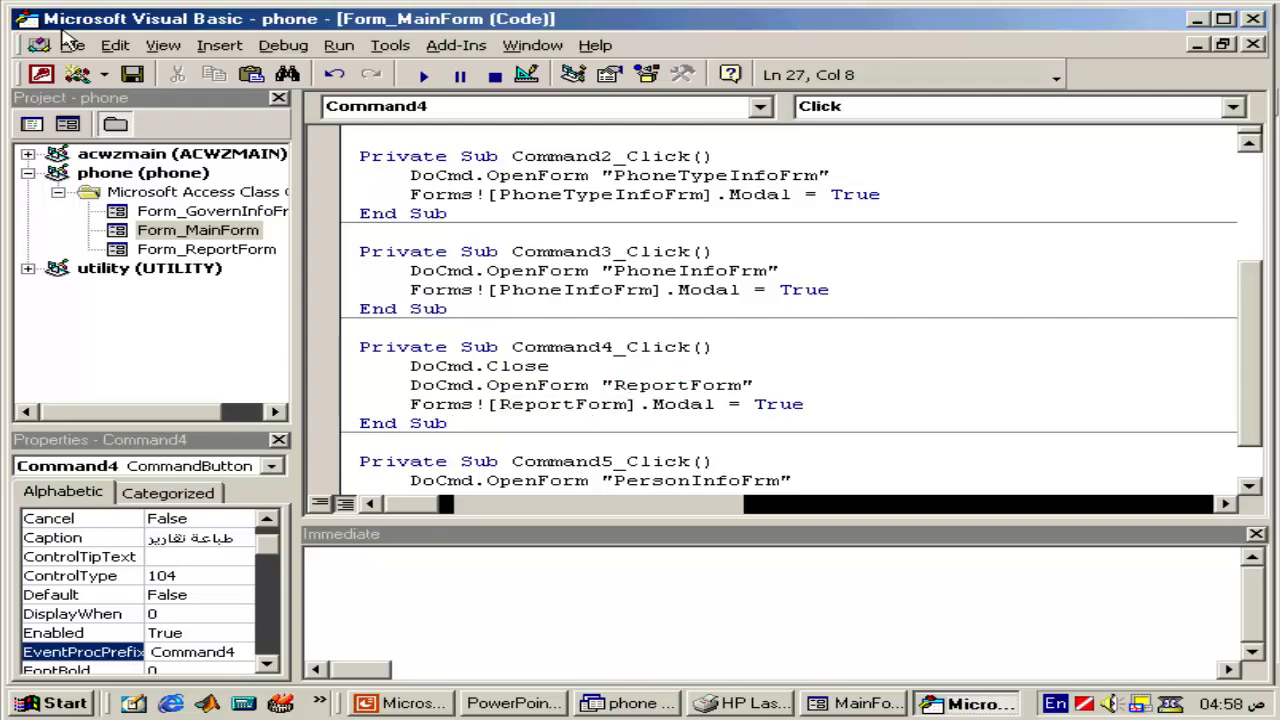
left_click(1254, 19)
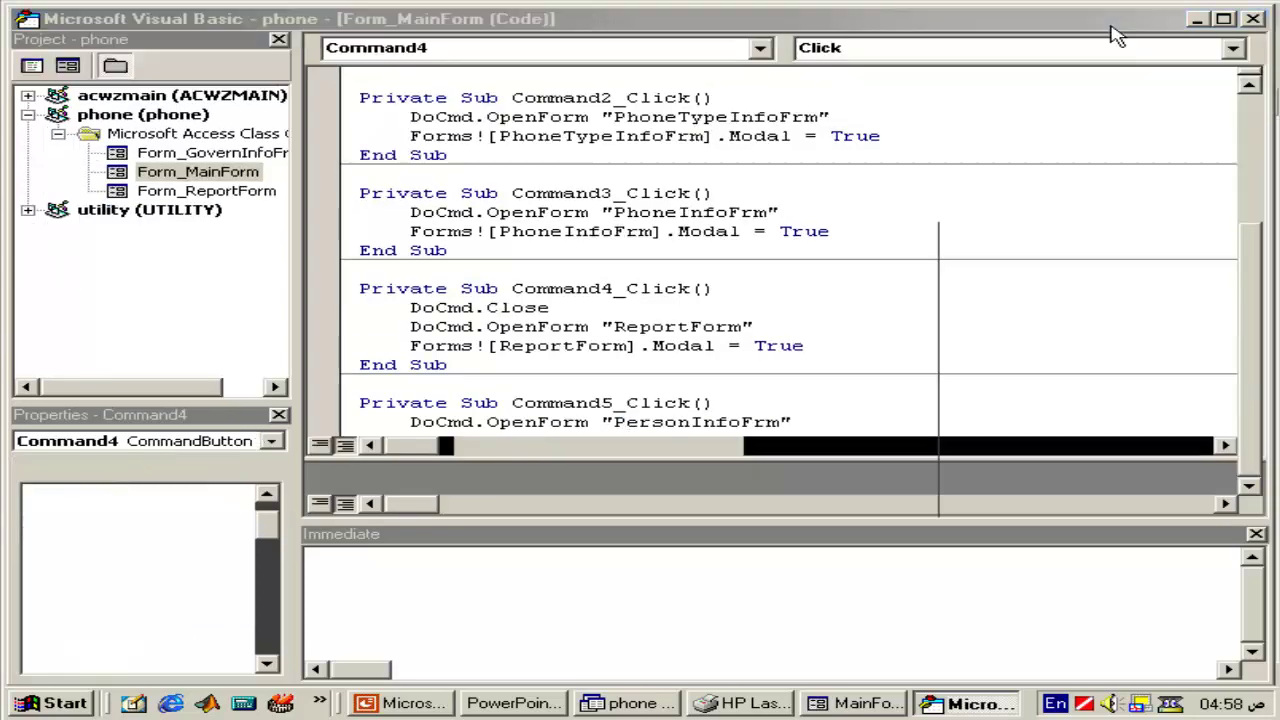
- Save MainForm, preview it, and lengthen its window so every button shows
left_click(128, 72)
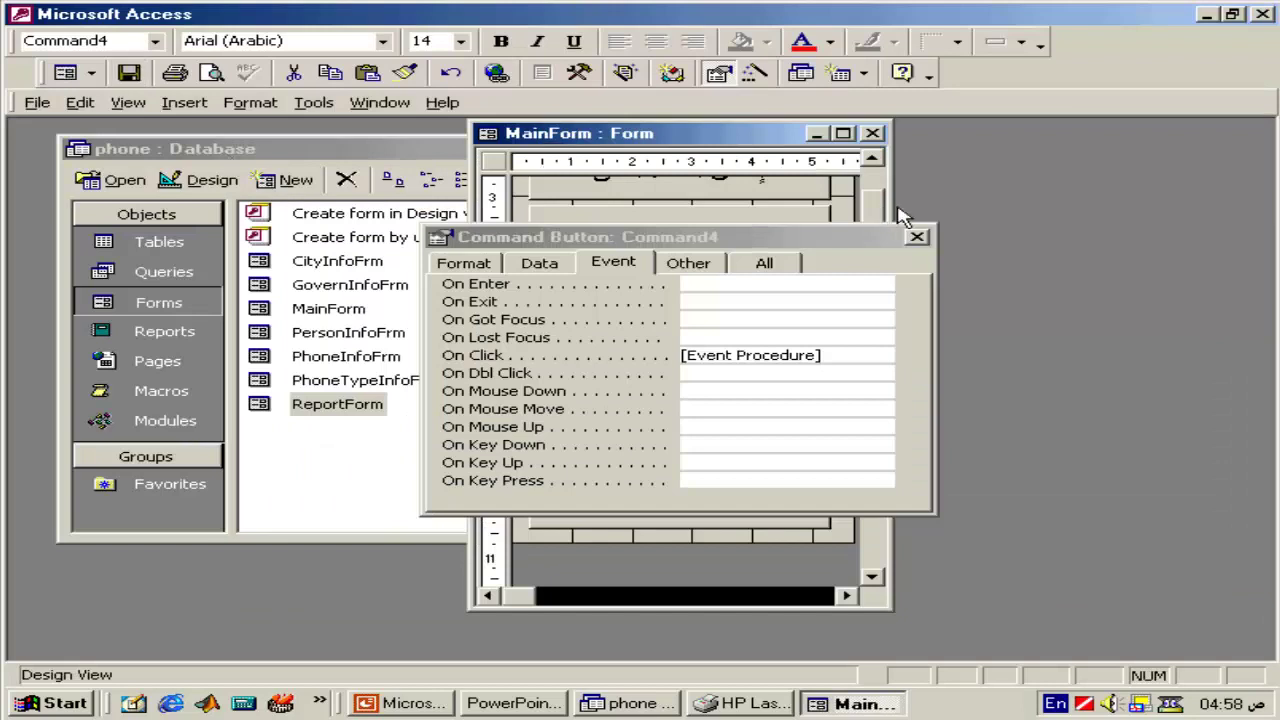
left_click(916, 236)
left_click(65, 72)
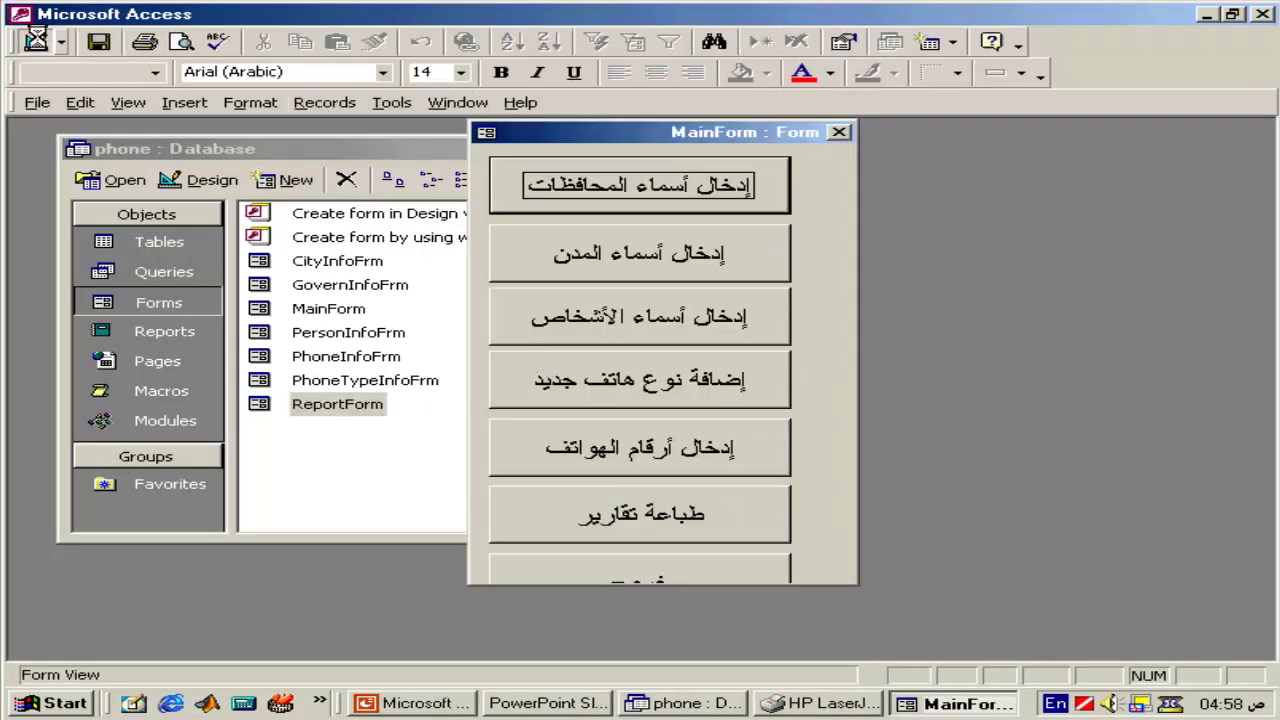
left_click(35, 41)
left_click_drag(586, 609, 587, 643)
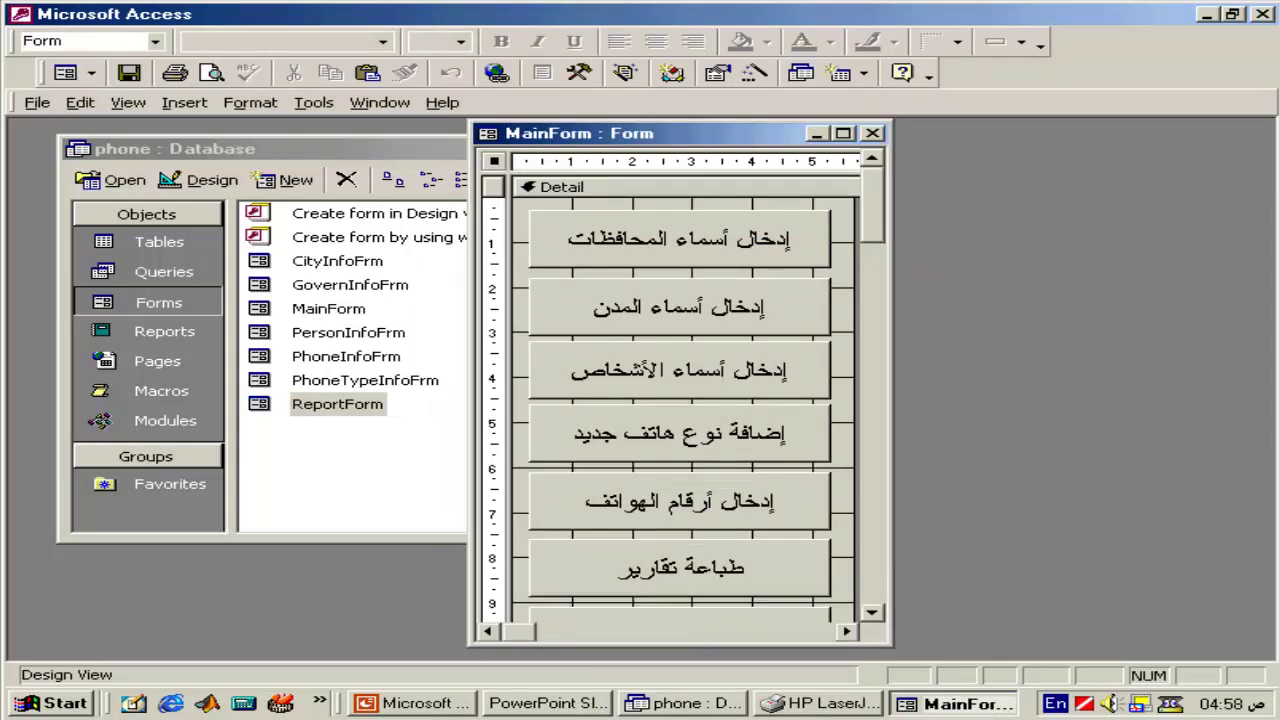
- Test that طباعة تقارير opens ReportForm and رجوع returns, then reopen MainForm's Design view
left_click(66, 76)
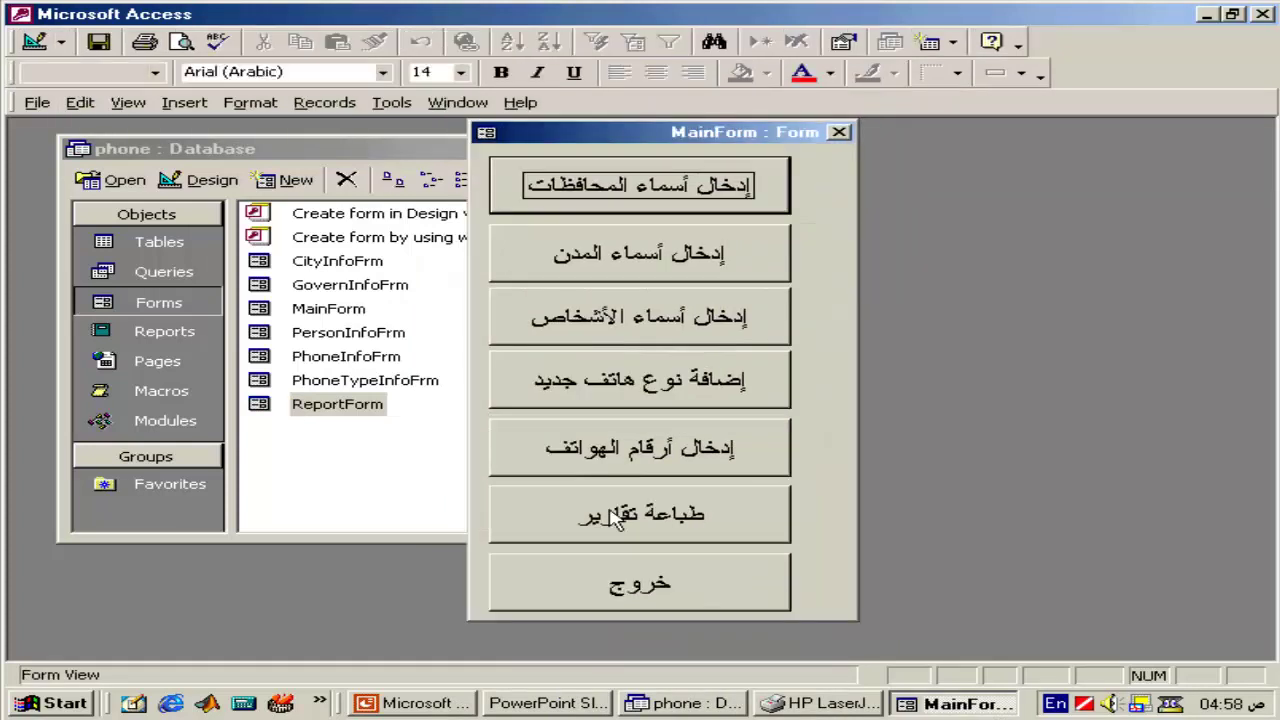
left_click(630, 510)
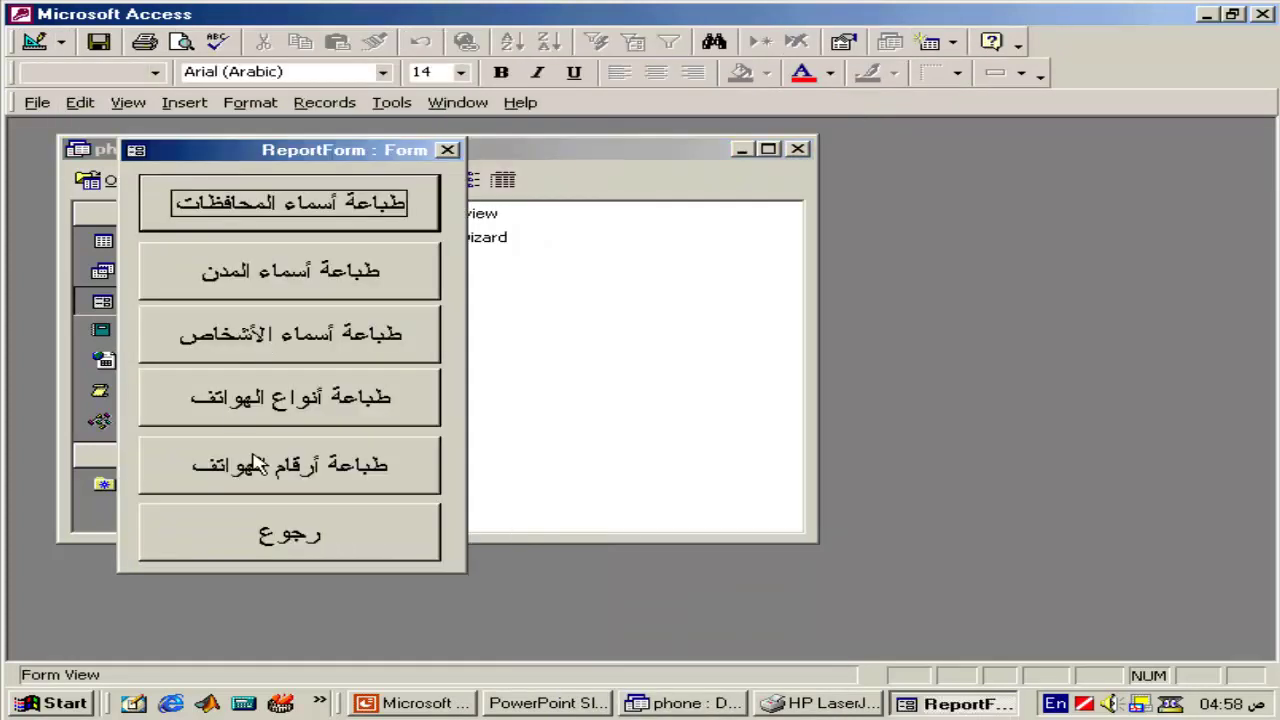
left_click_drag(291, 152, 584, 158)
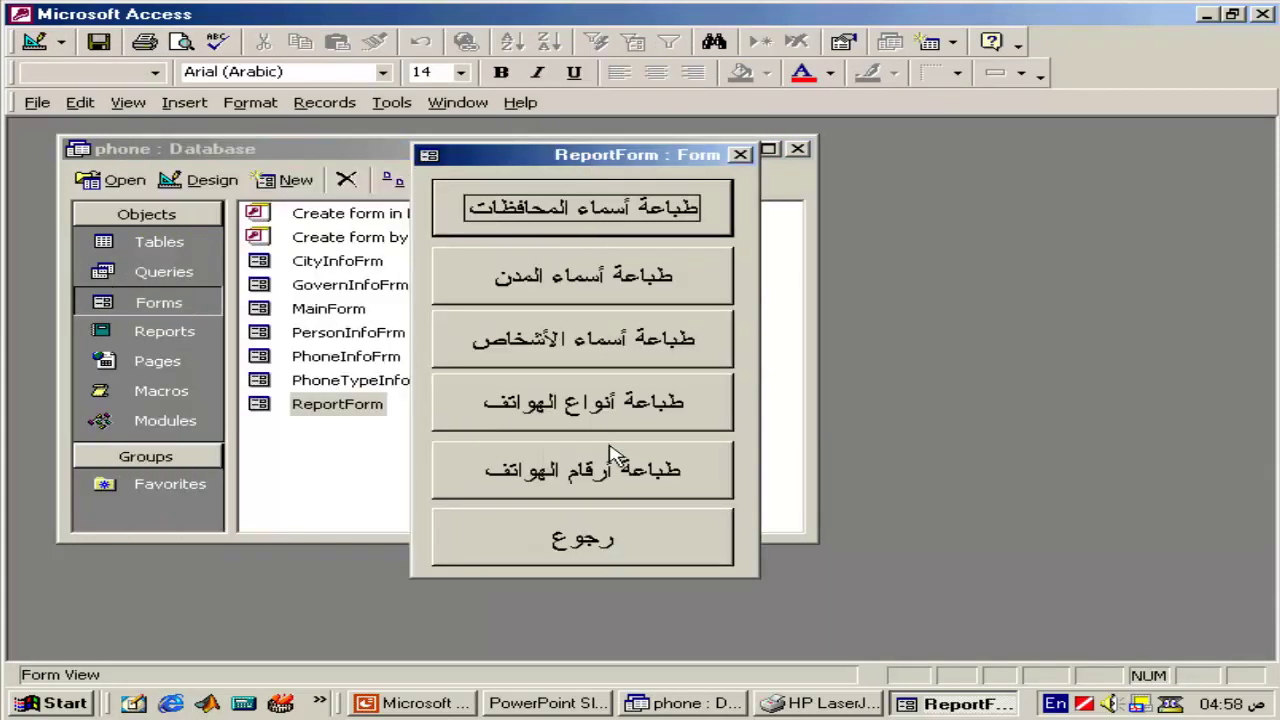
left_click(612, 535)
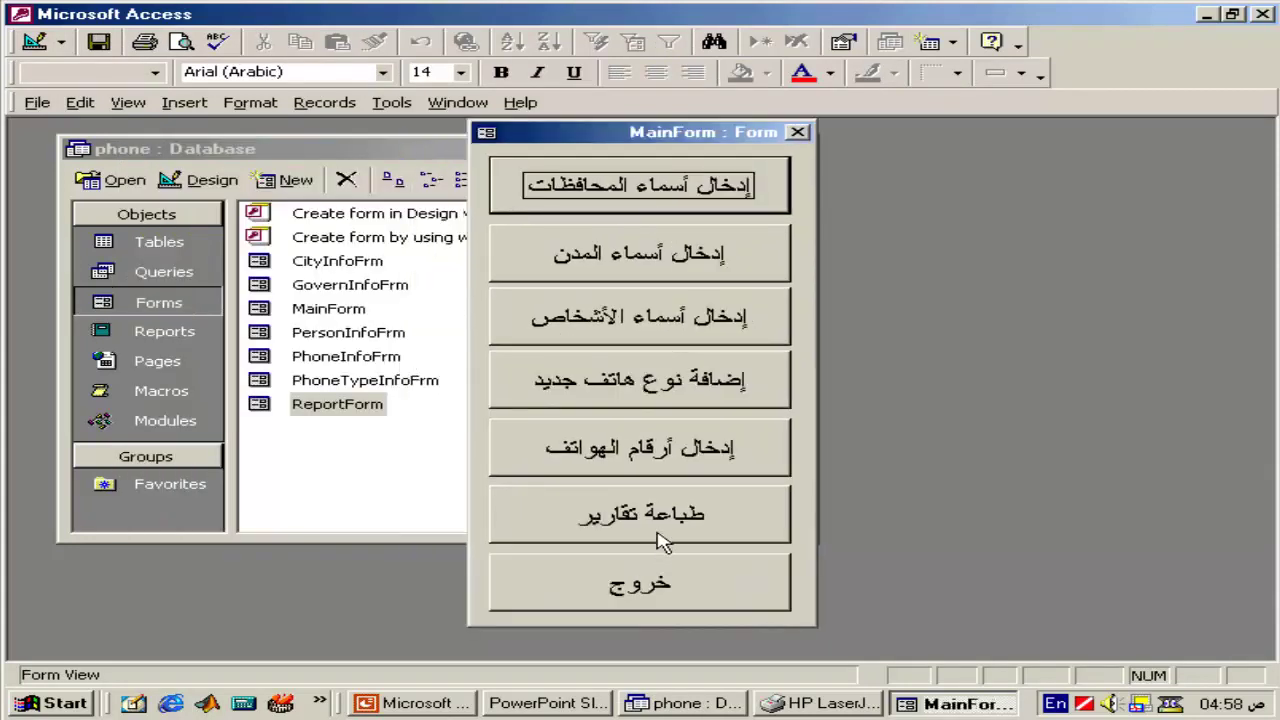
left_click(662, 585)
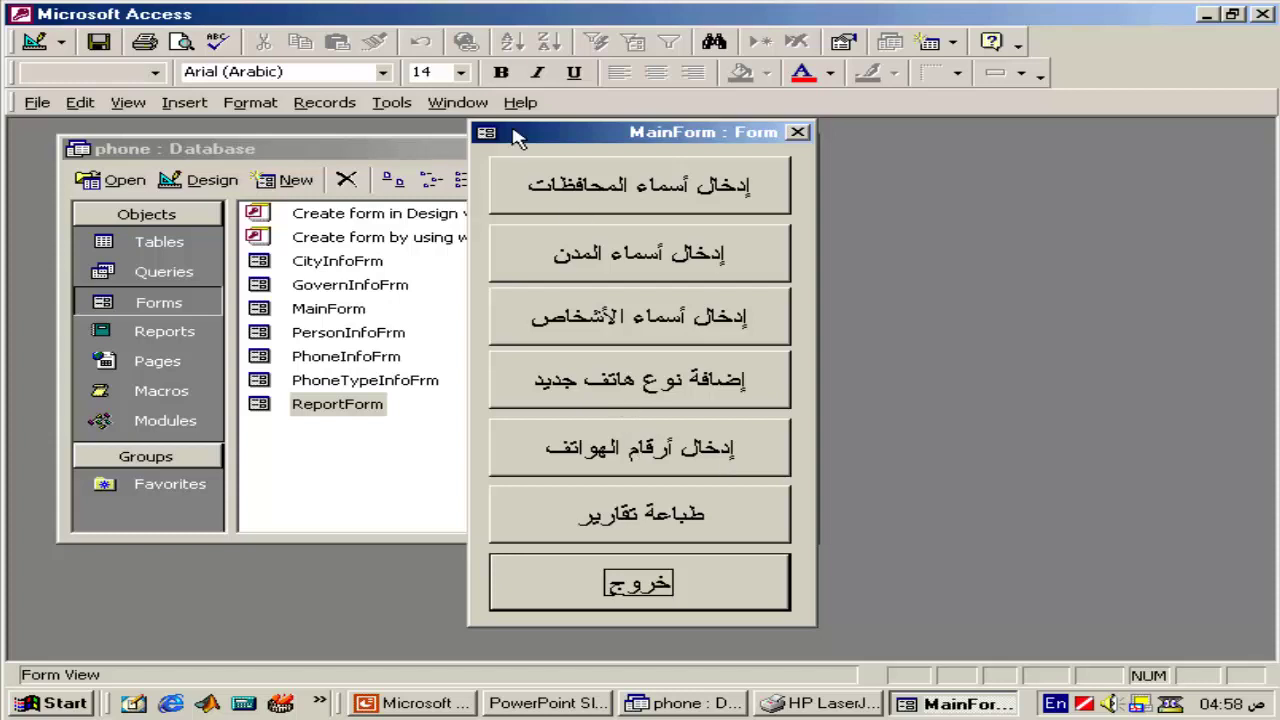
right_click(592, 133)
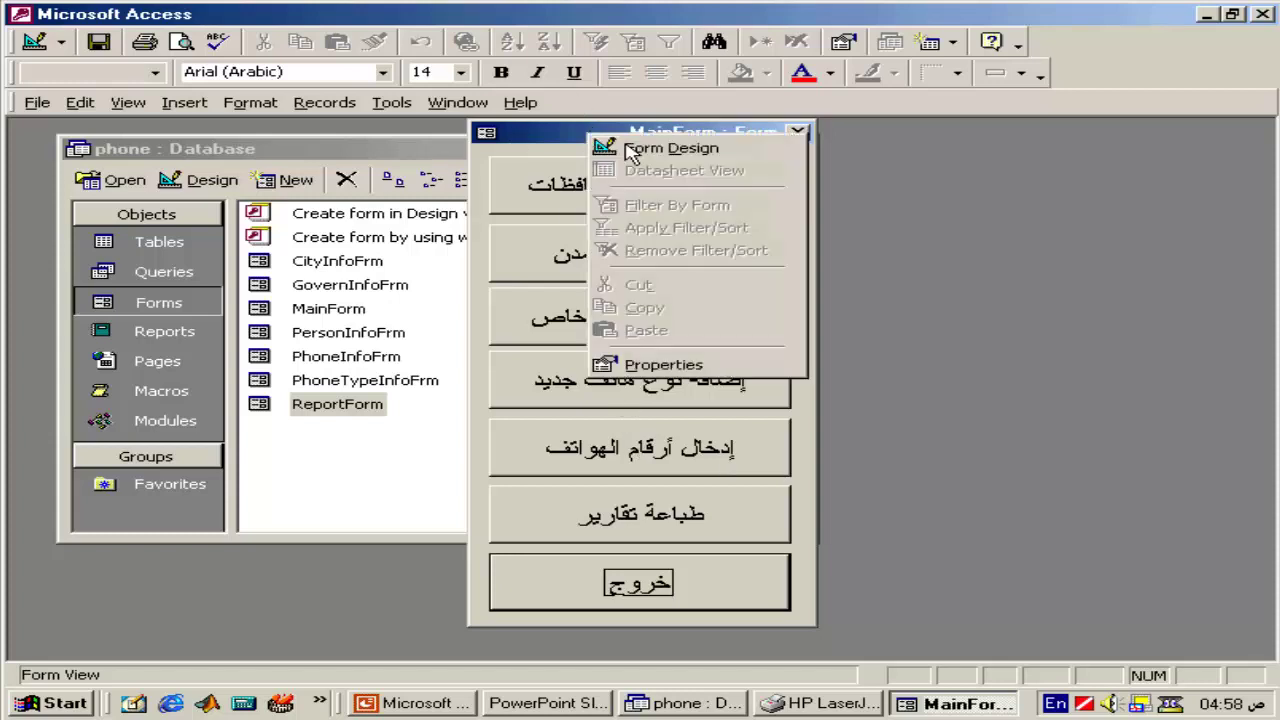
left_click(630, 152)
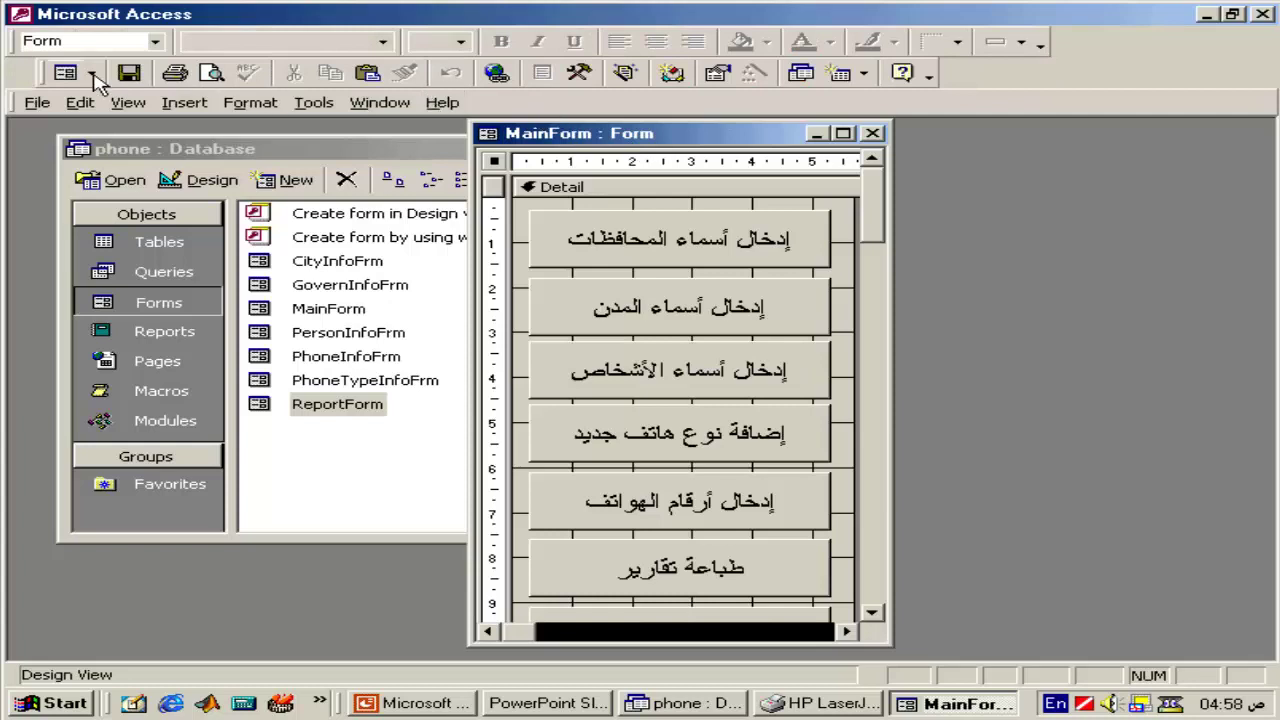
scroll(830, 600, "down", 2)
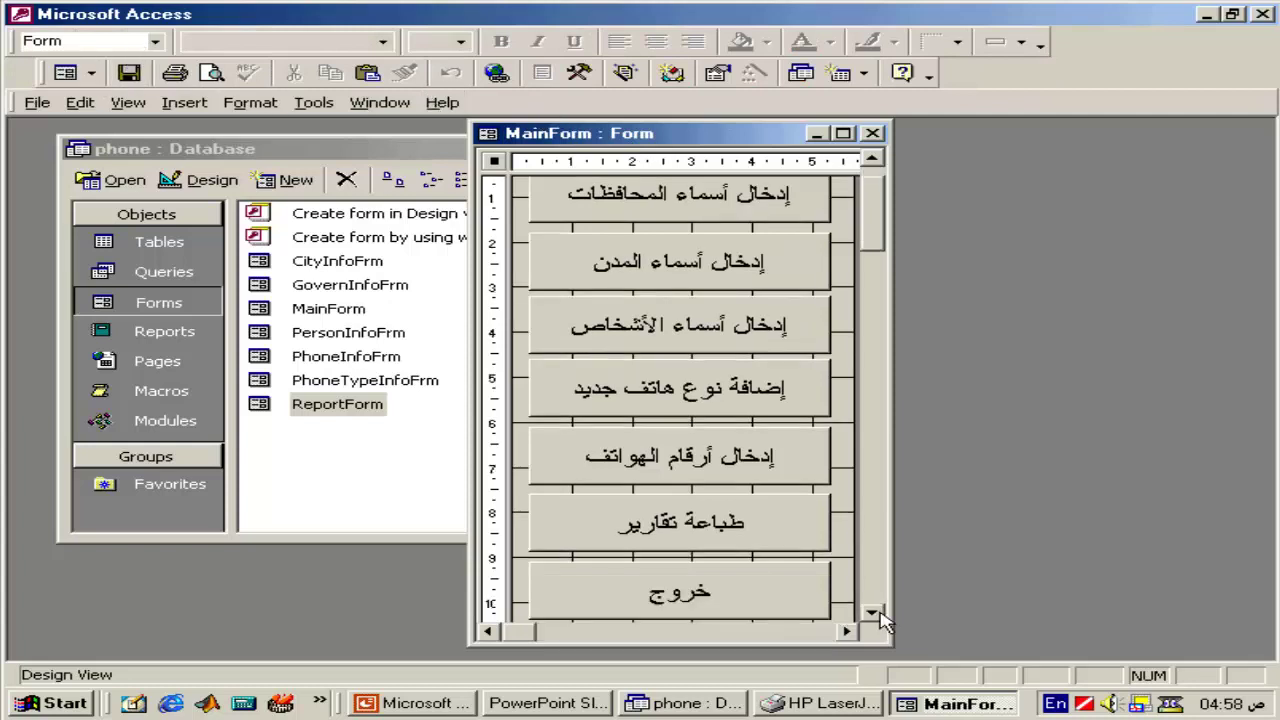
scroll(800, 597, "down", 2)
- Give the خروج button a Command6_Click event procedure that runs DoCmd.Quit
left_click(740, 509)
right_click(745, 514)
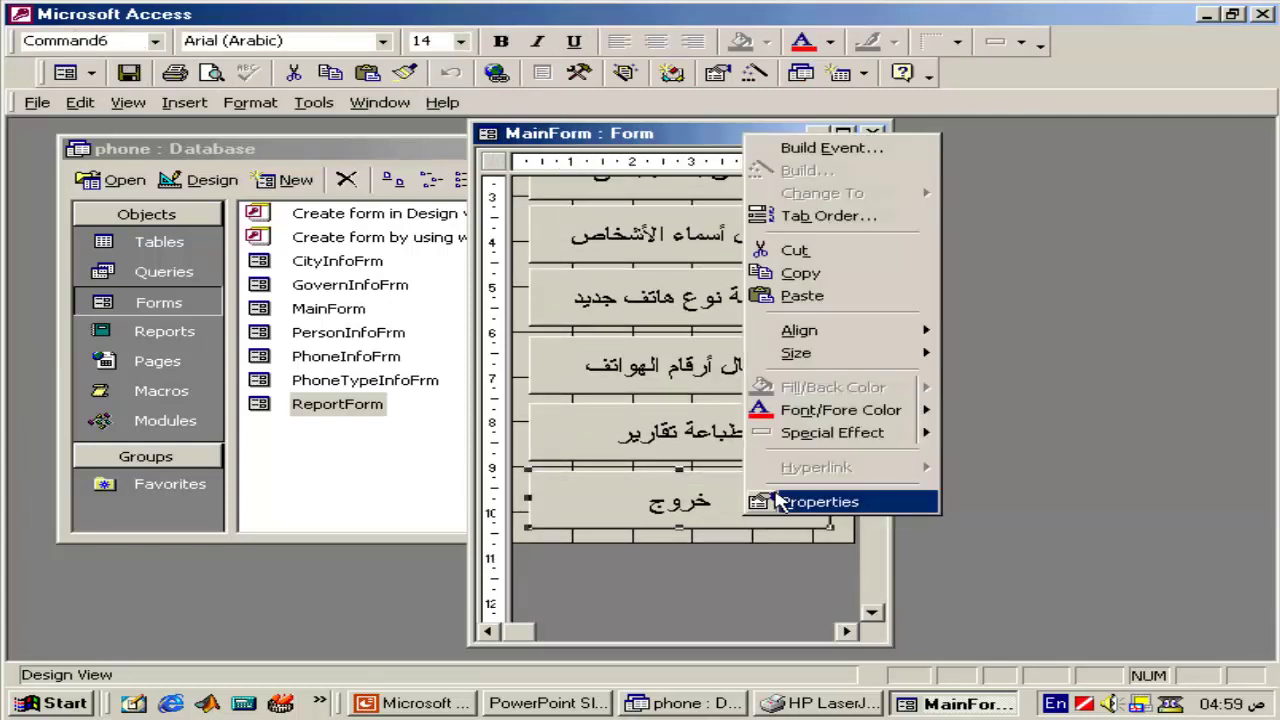
left_click(770, 501)
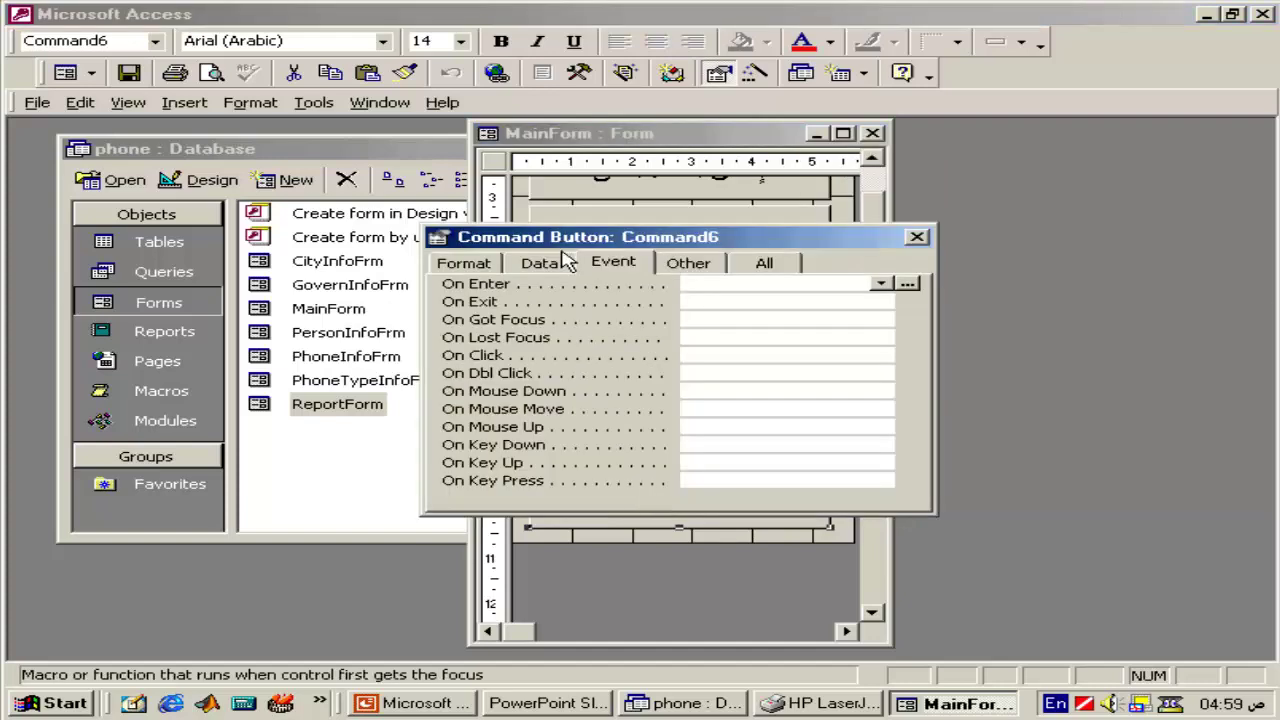
double_click(703, 354)
left_click(907, 355)
type("Docmd")
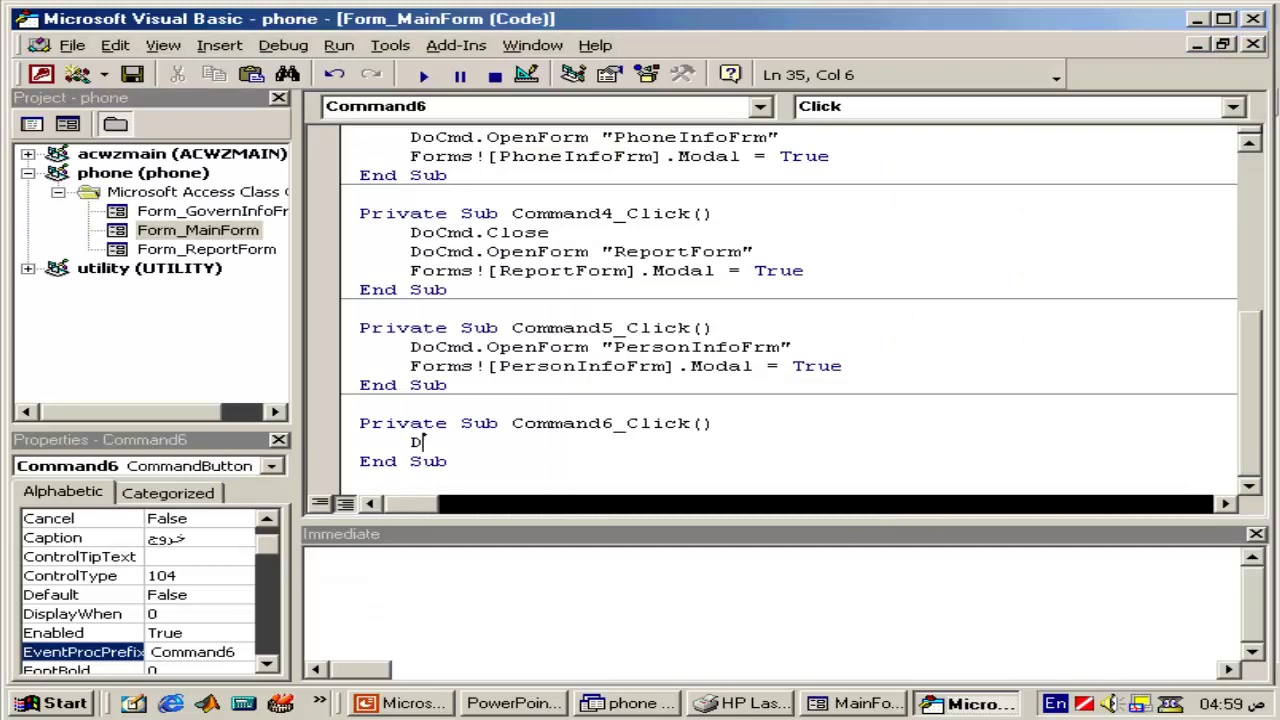
type(".q")
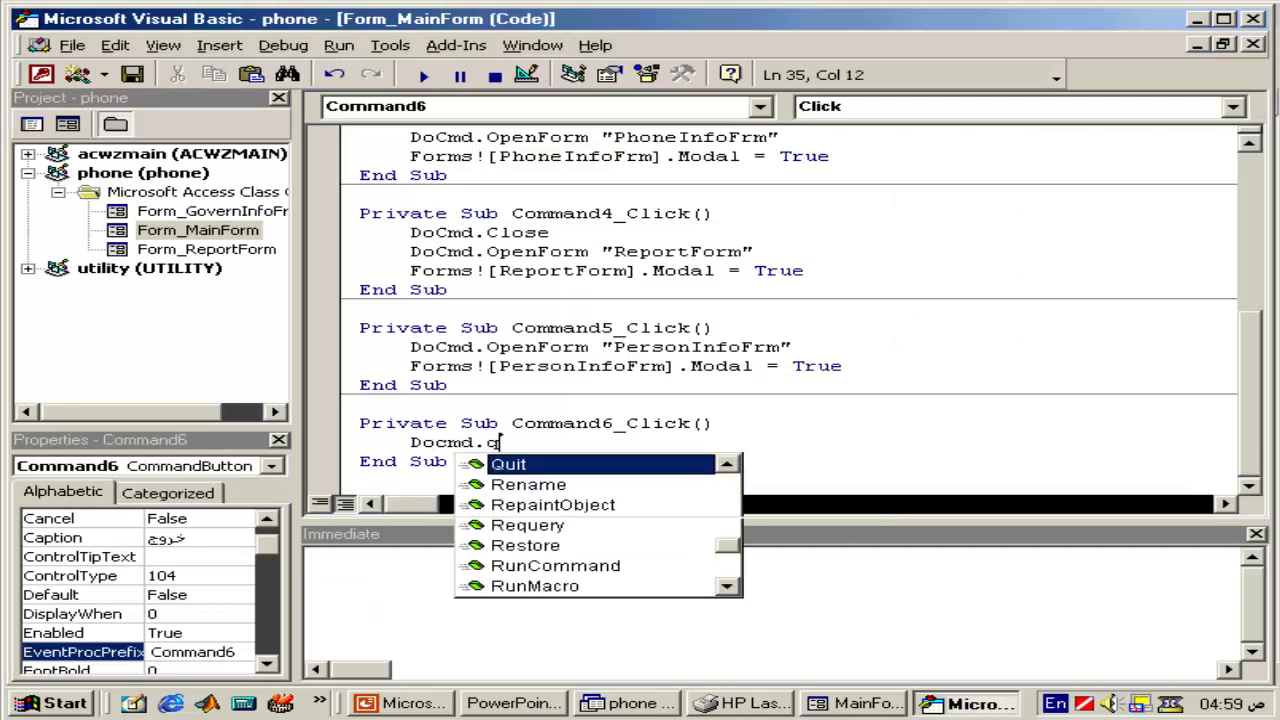
key("Escape")
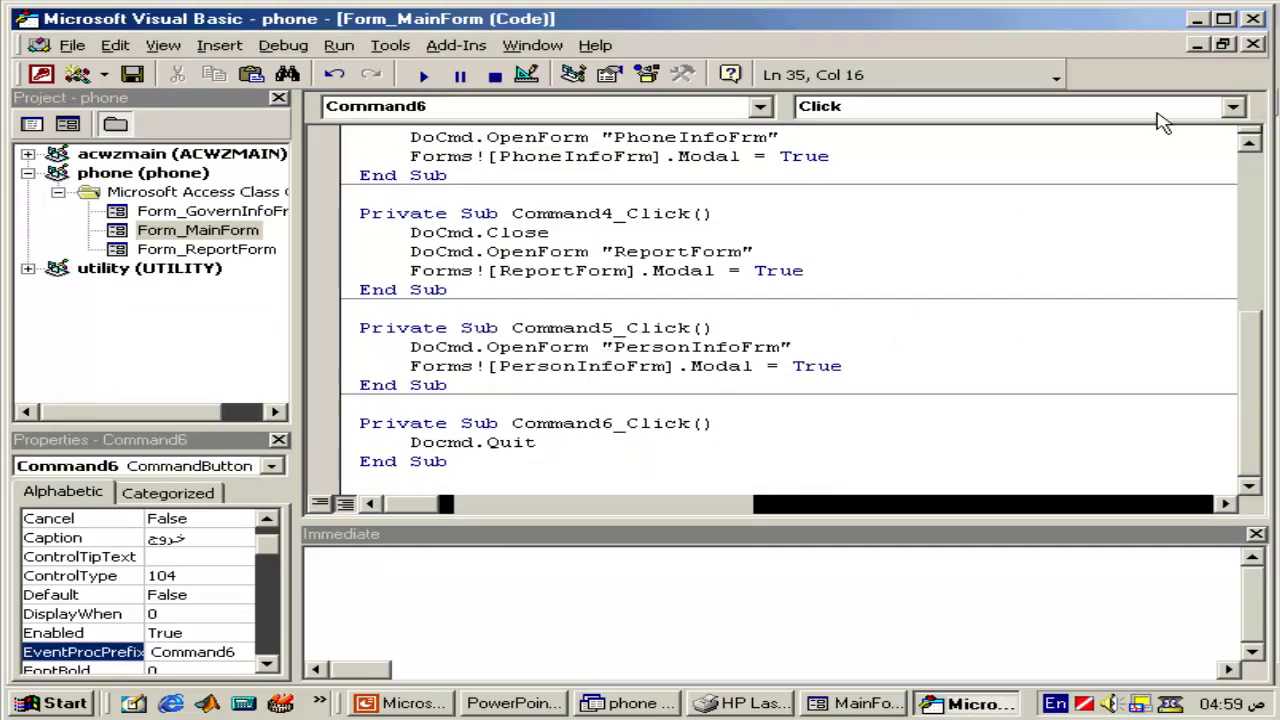
left_click(1255, 50)
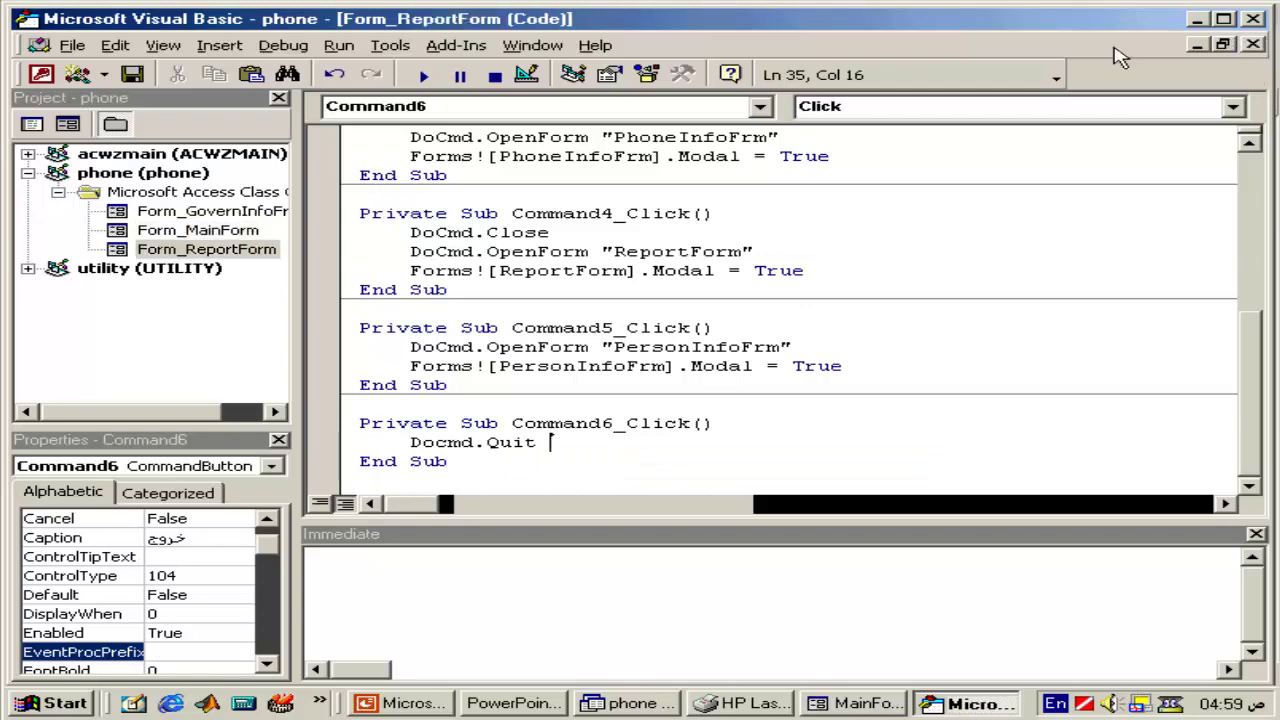
left_click(860, 705)
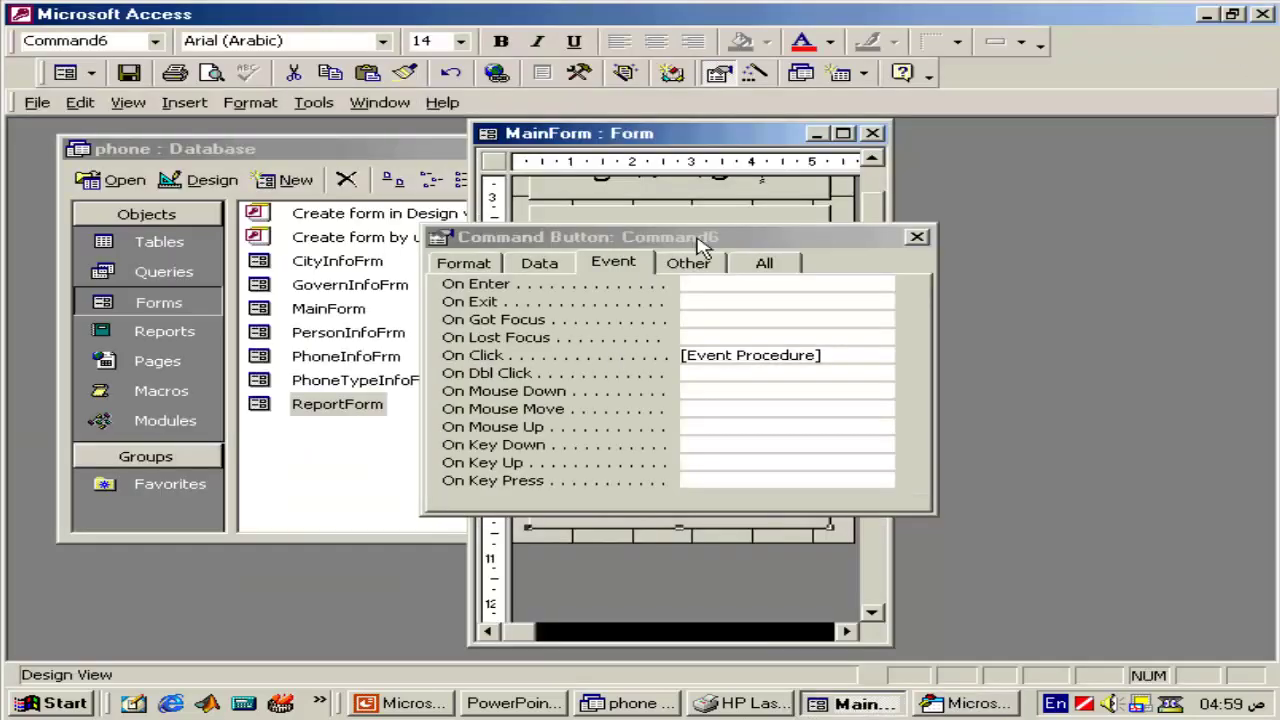
left_click(917, 237)
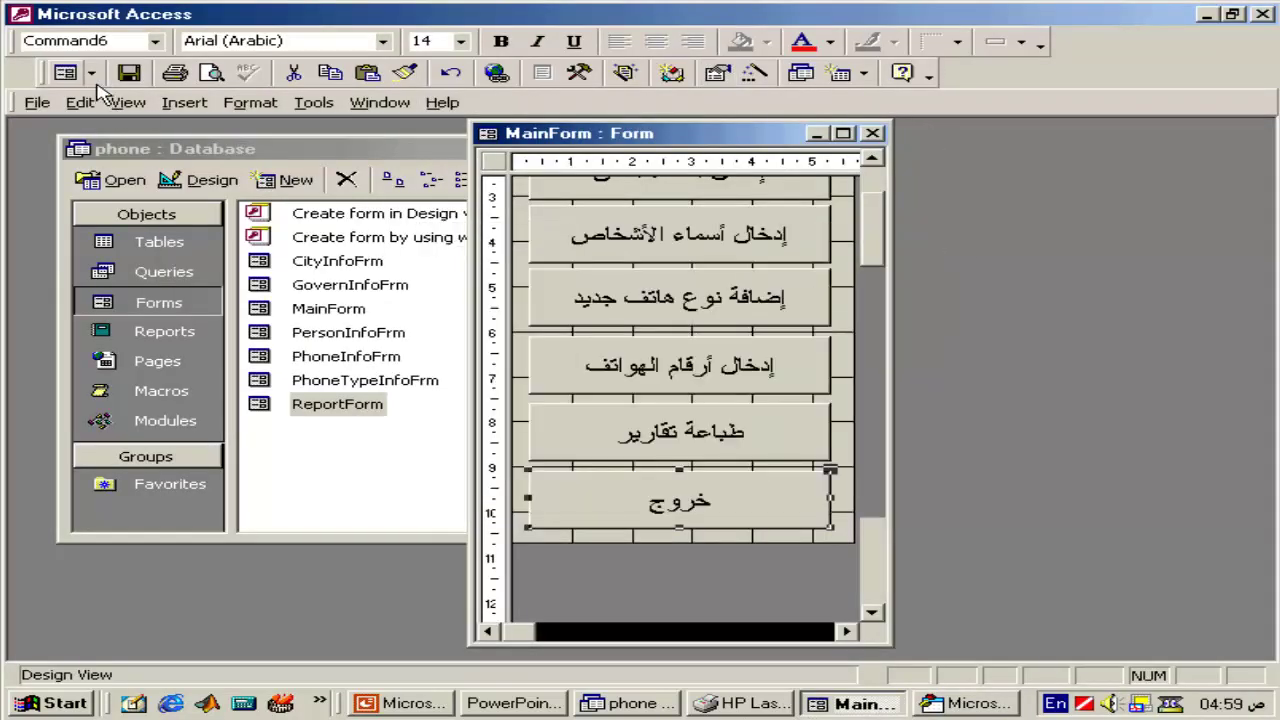
- Save, then set the startup form to MainForm and hide the Database Window at launch
left_click(129, 74)
left_click(312, 102)
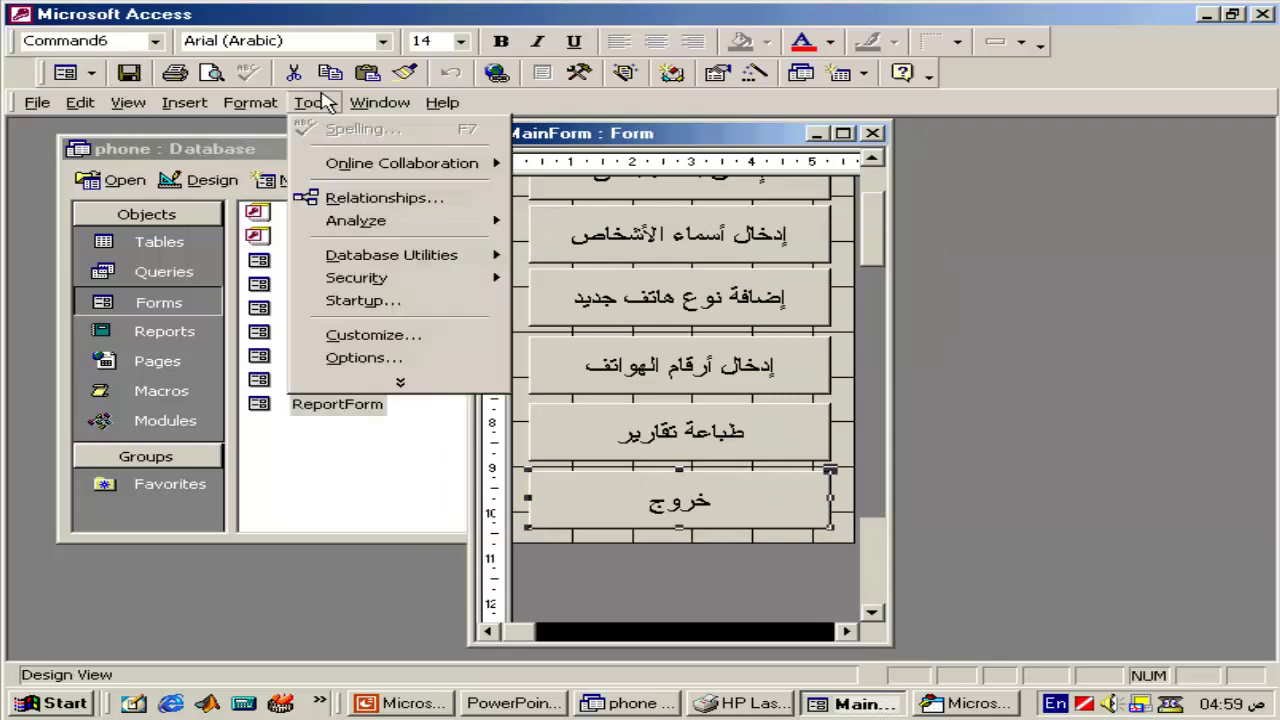
left_click(376, 305)
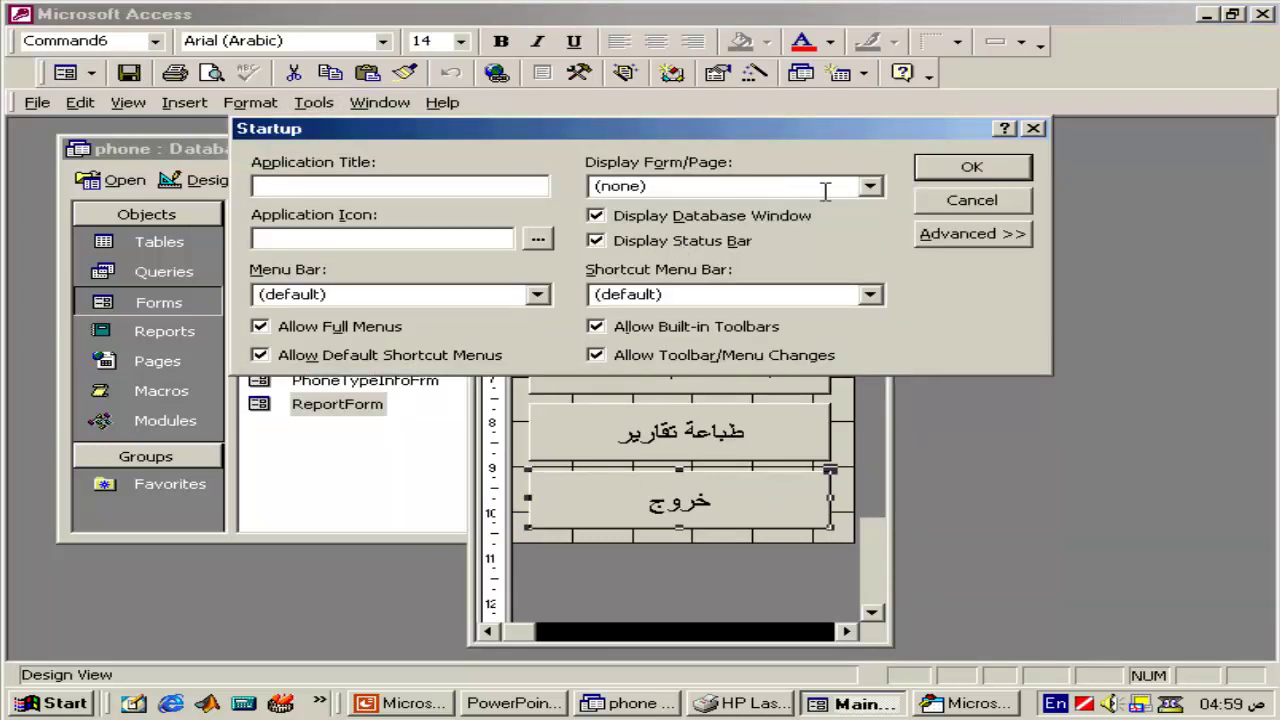
left_click(868, 186)
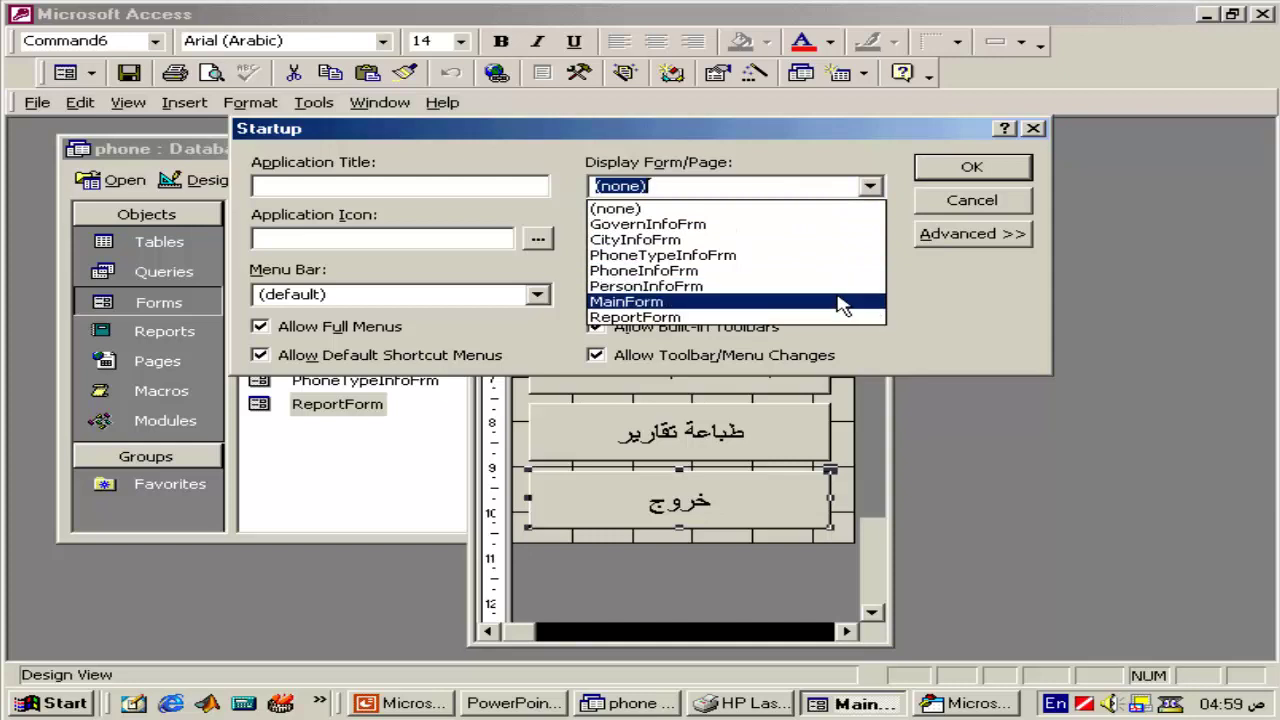
left_click(842, 302)
left_click(710, 217)
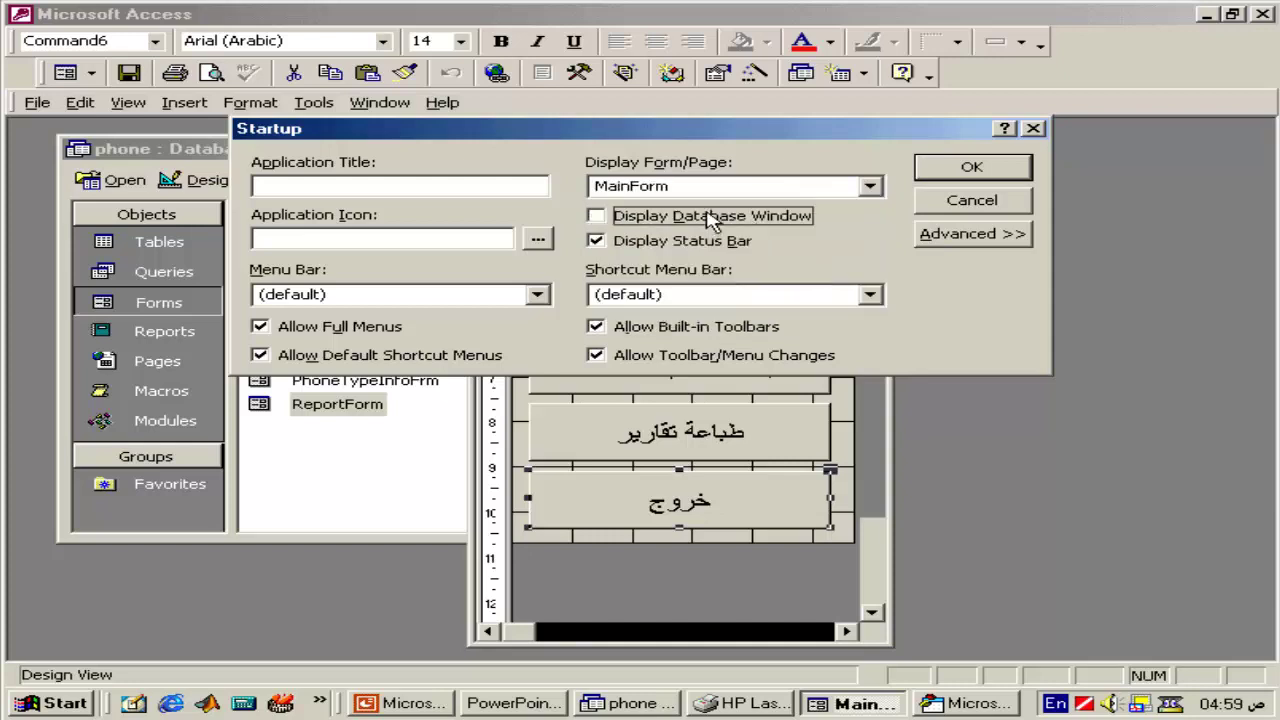
left_click(960, 168)
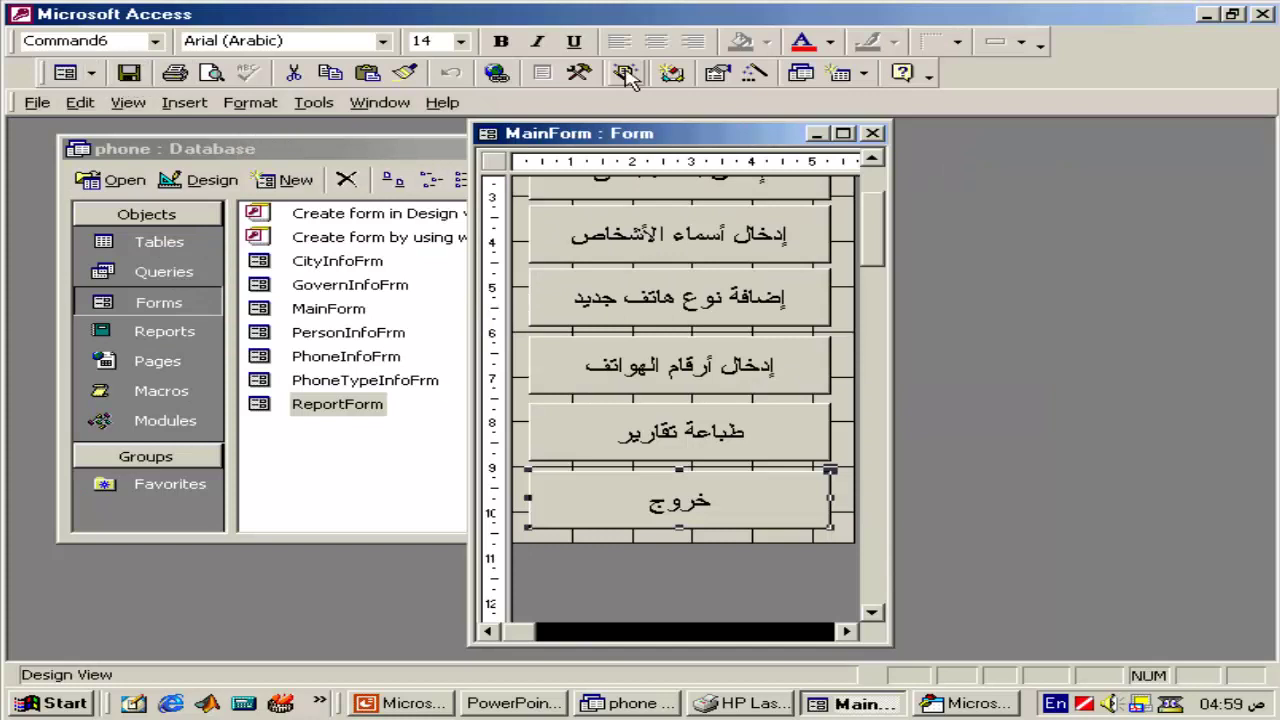
- Close Access, the printer queue window, the slide show and PowerPoint
left_click(1266, 13)
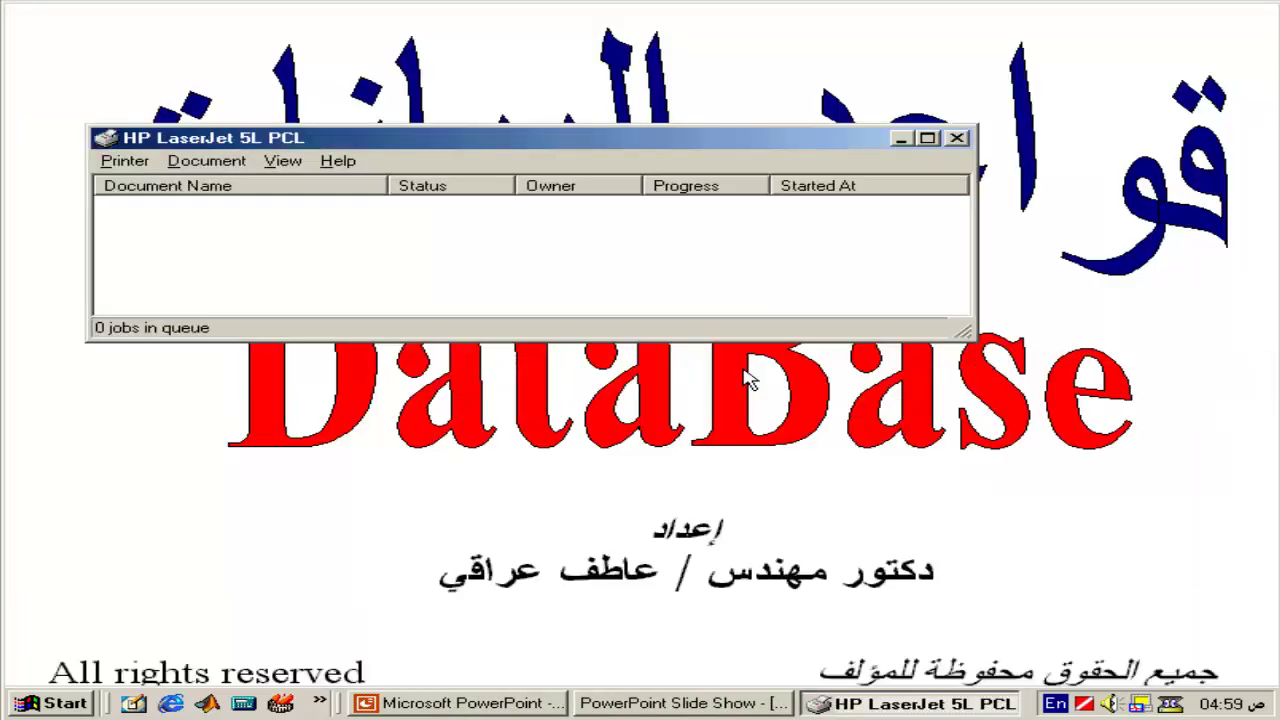
left_click(957, 138)
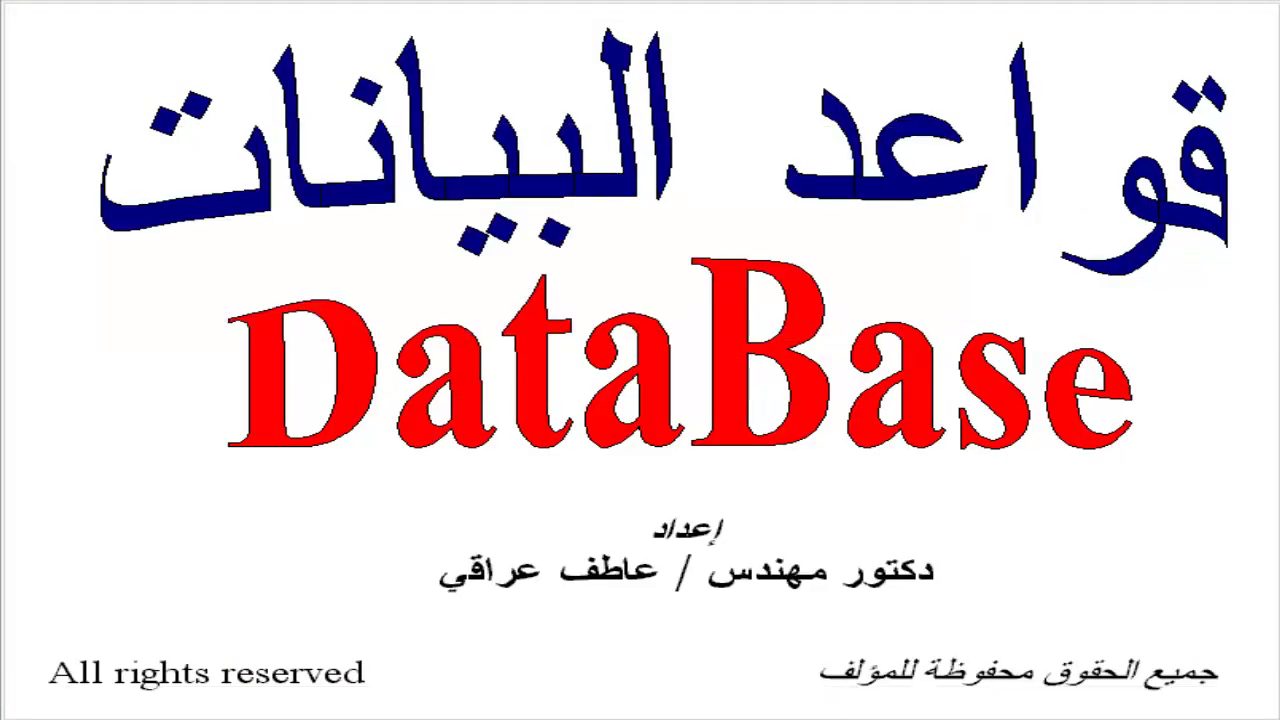
key("Escape")
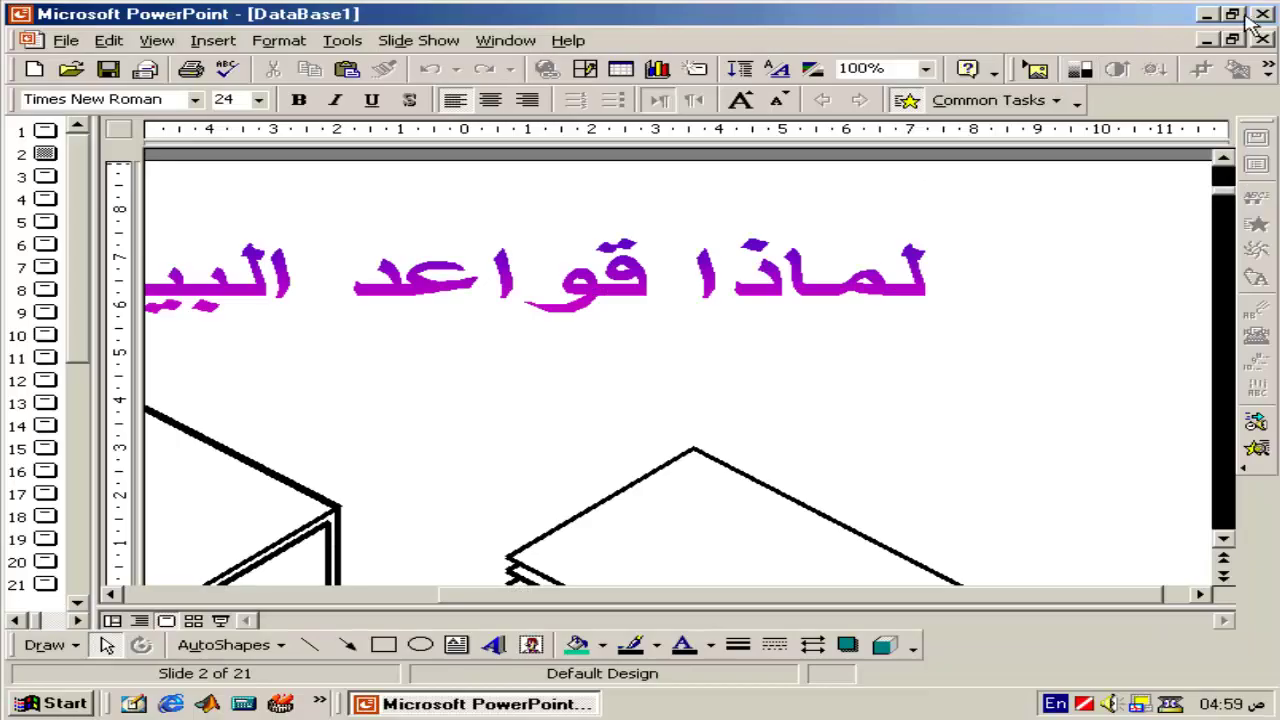
left_click(1262, 13)
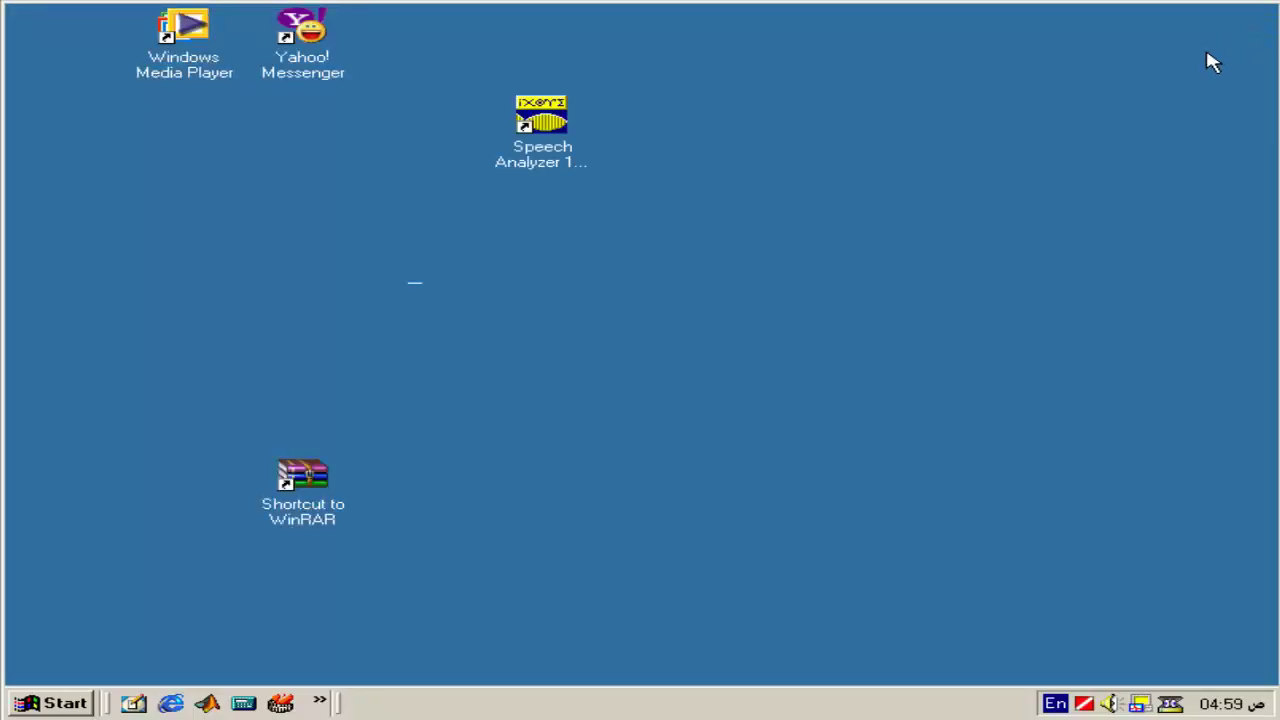